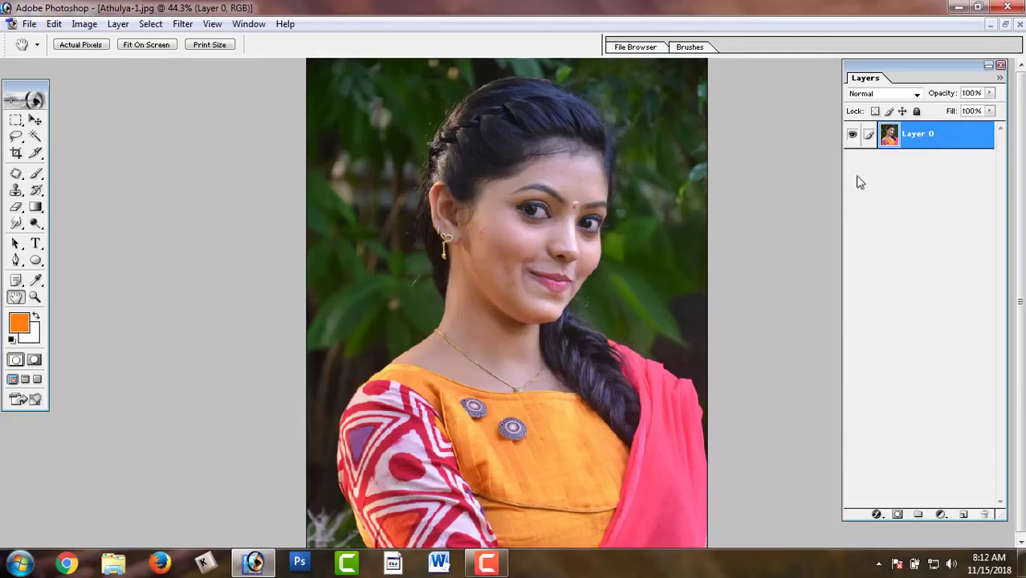
Zoom the portrait to 200% and pan to frame the eyes and nose
key(ctrl+plus)
key(ctrl+plus)
key(ctrl+plus)
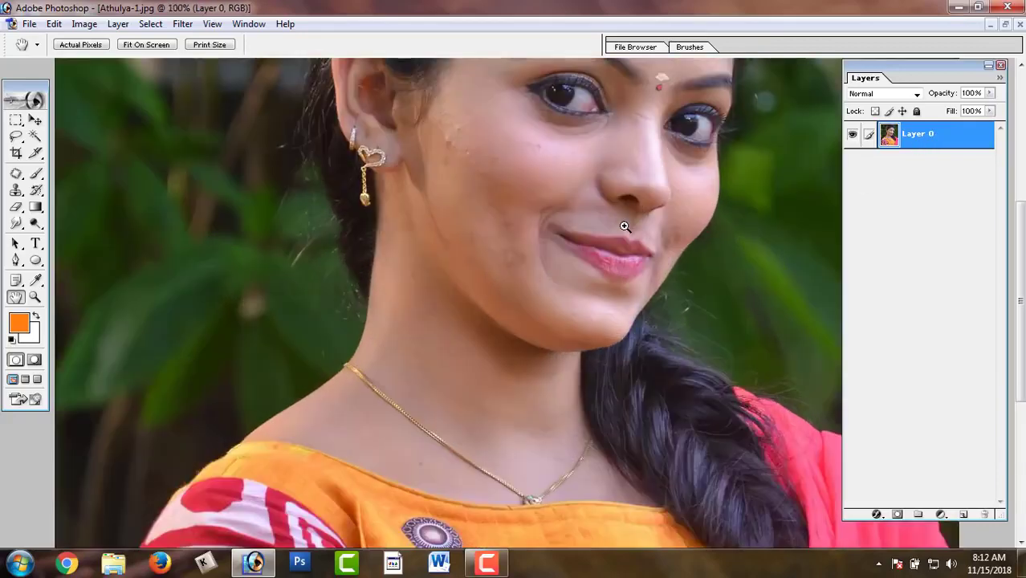
key(ctrl+plus)
mouse_move(638, 198)
mouse_down()
mouse_move(486, 404)
mouse_move(506, 339)
mouse_move(514, 418)
mouse_move(498, 349)
mouse_up()
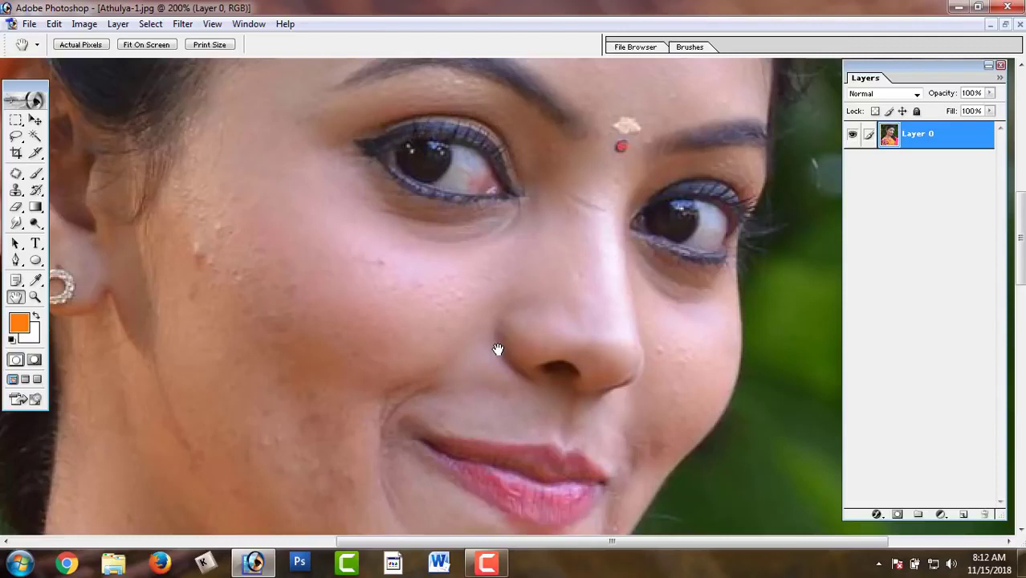
key(ctrl+l)
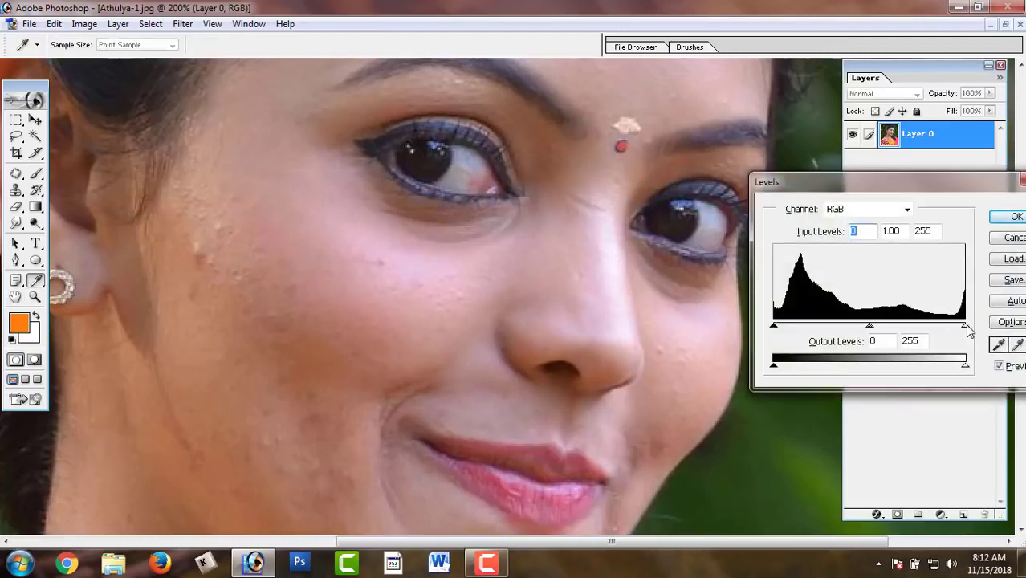
Apply a Levels adjustment with the white input lowered to 239
drag(966, 326, 954, 323)
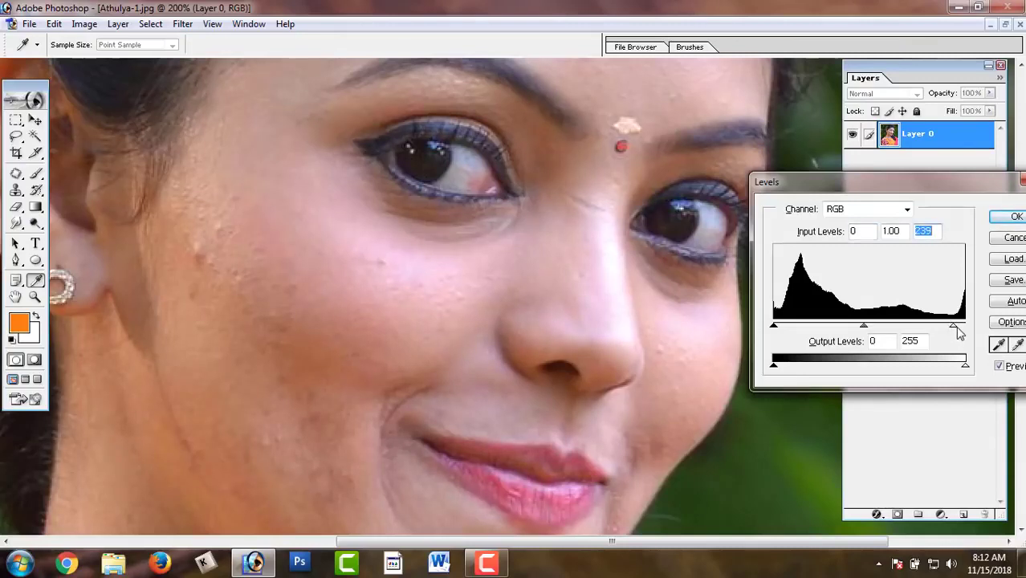
click(1013, 216)
key(h)
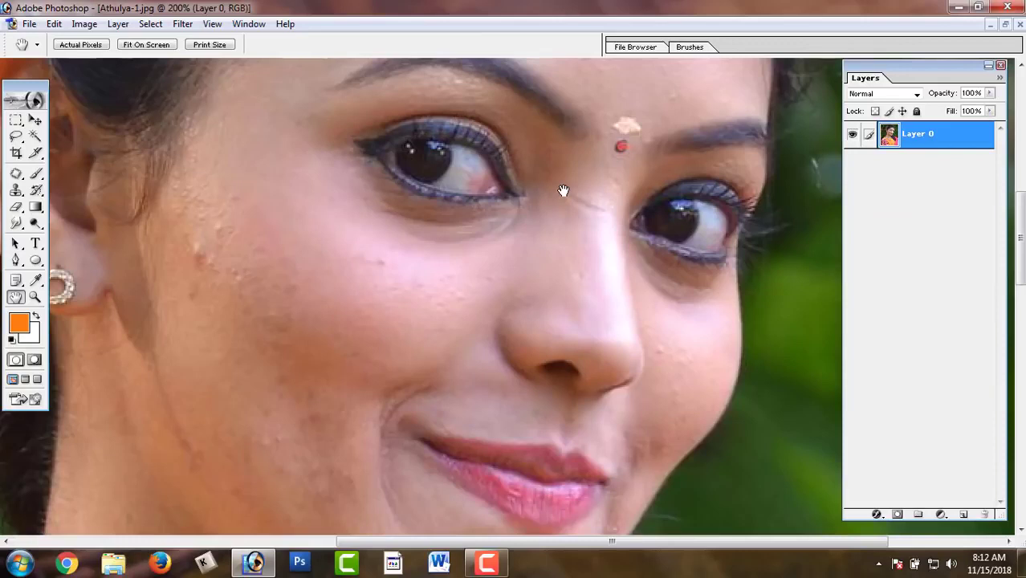
Apply a Color Balance shift of +19 toward red on the midtones
key(ctrl+b)
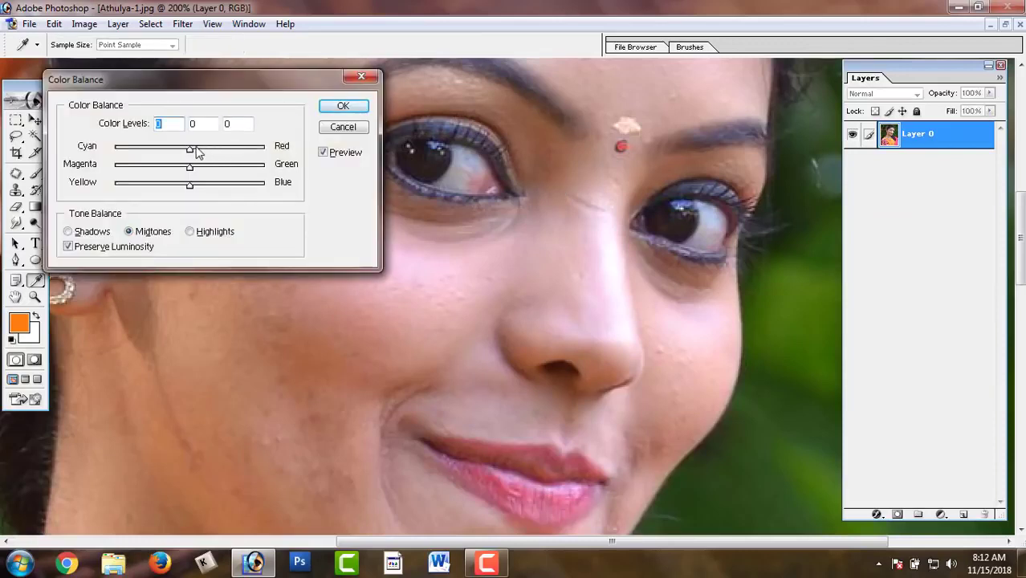
drag(194, 152, 204, 158)
drag(203, 157, 205, 157)
click(341, 106)
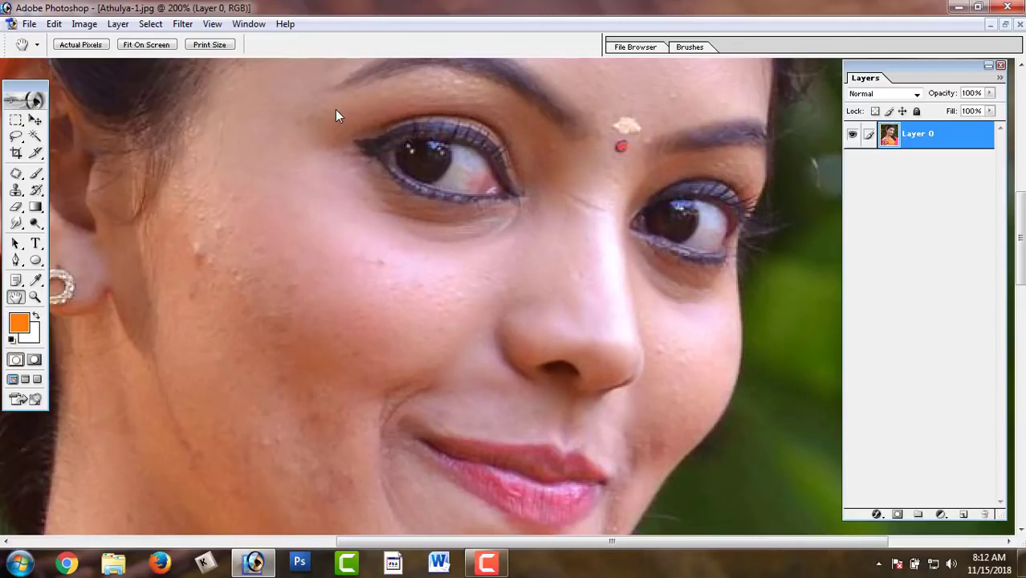
Apply Unsharp Mask with amount 43%, radius 2.8 pixels and threshold 0
click(182, 24)
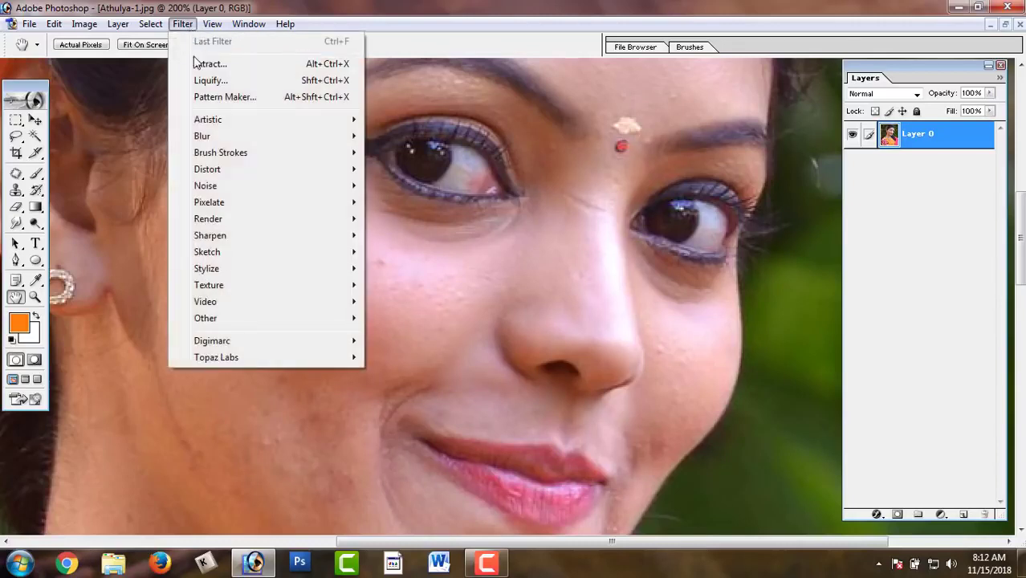
mouse_move(211, 235)
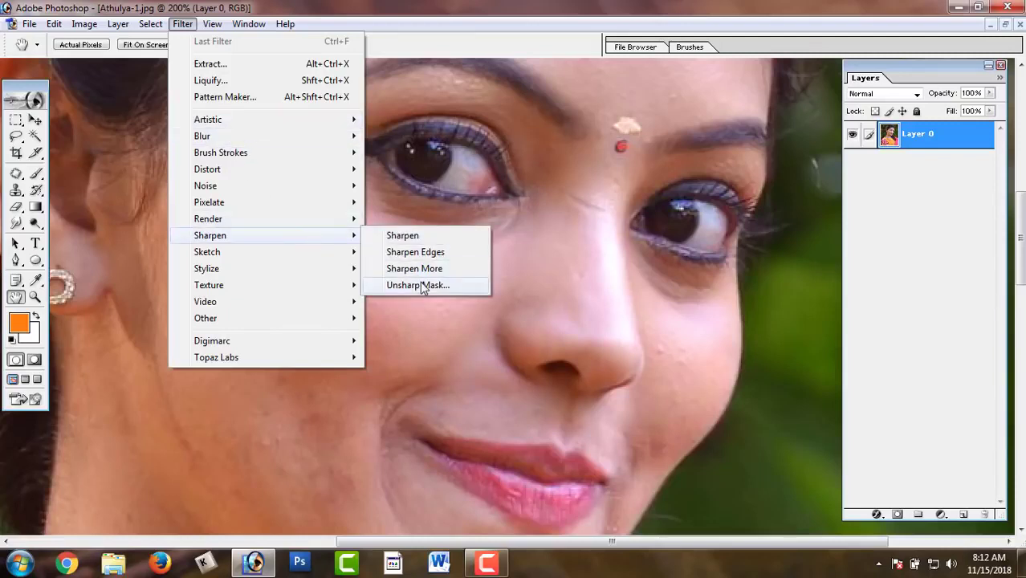
click(419, 285)
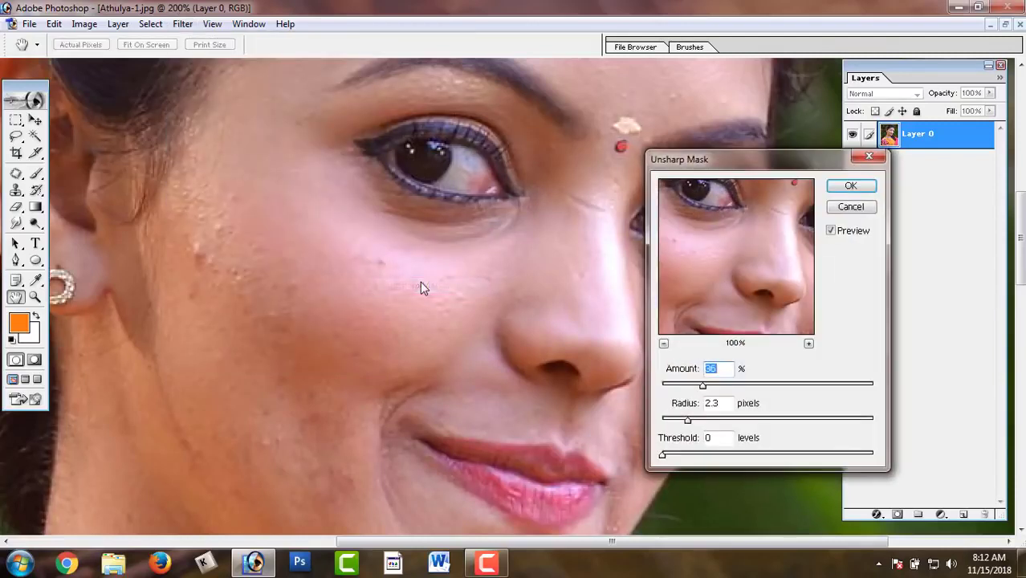
drag(700, 390, 713, 393)
click(694, 421)
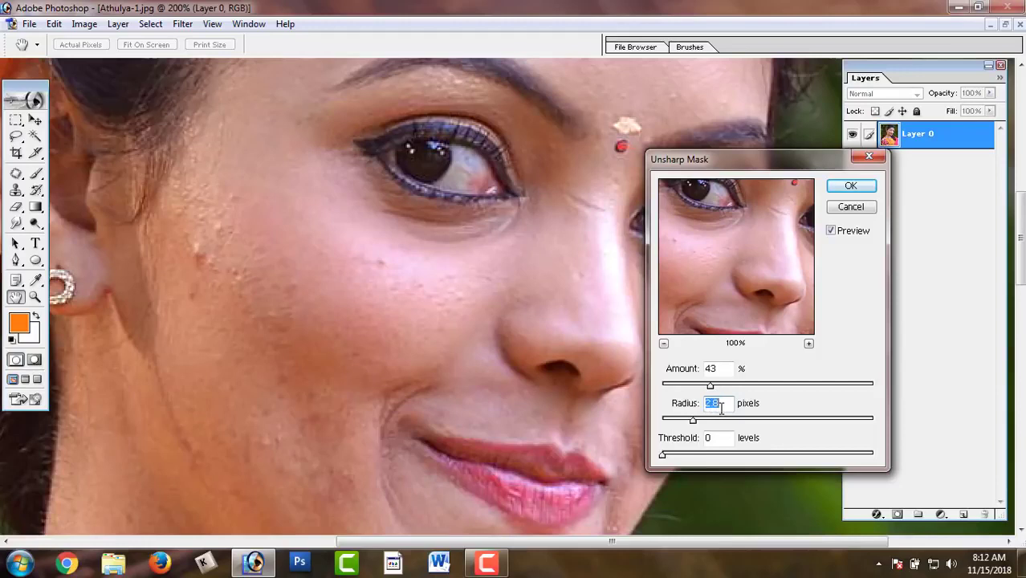
click(839, 189)
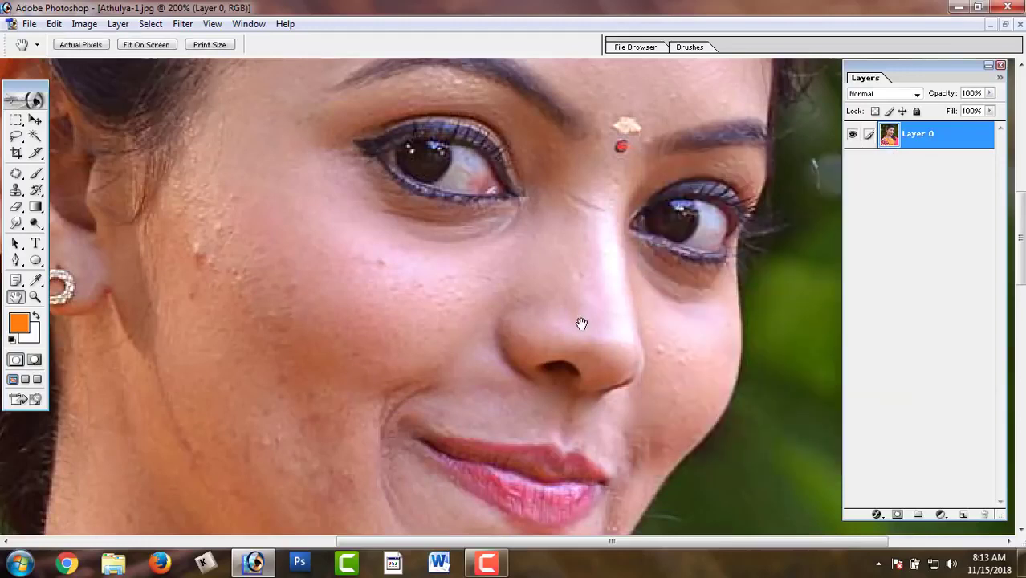
Zoom in on the nose and select the Smudge tool with the 64 px textured brush
key(ctrl+plus)
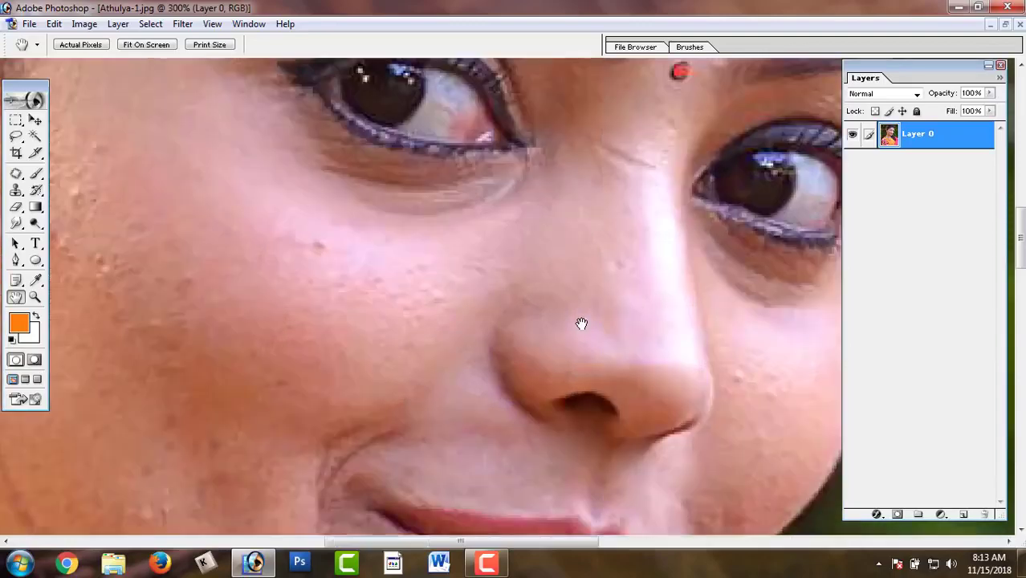
key(ctrl+plus)
drag(588, 359, 419, 289)
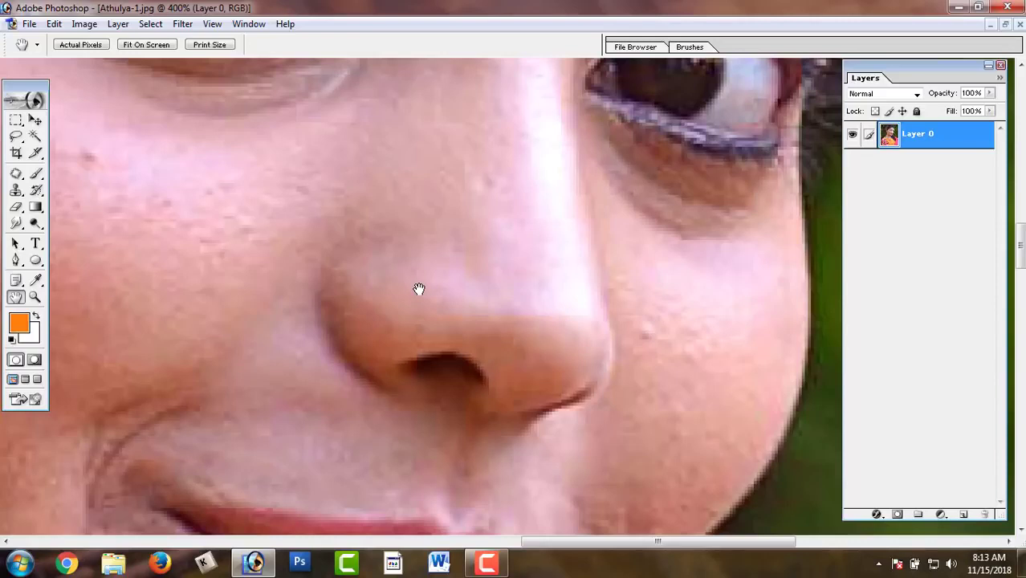
drag(16, 226, 60, 251)
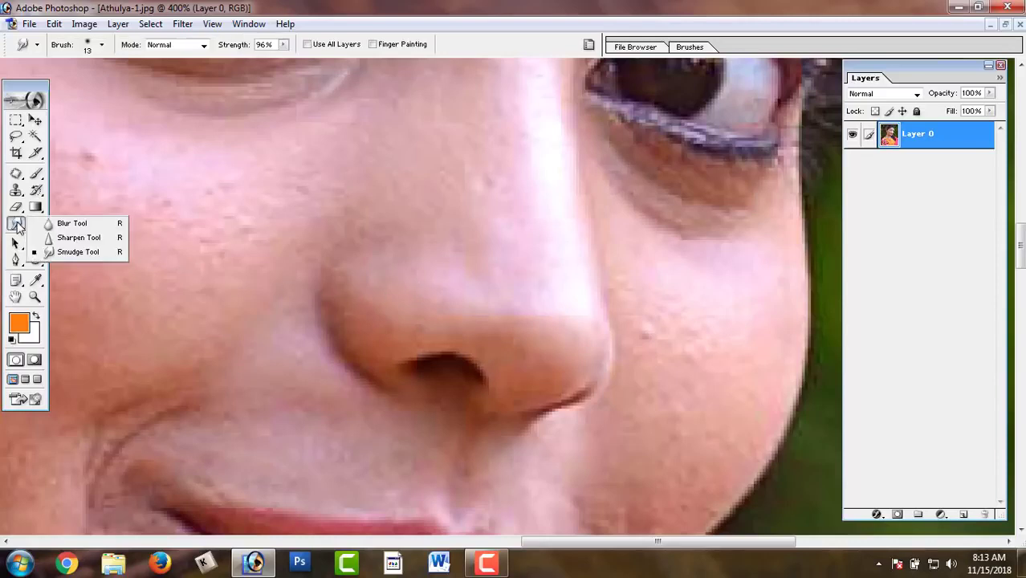
click(61, 251)
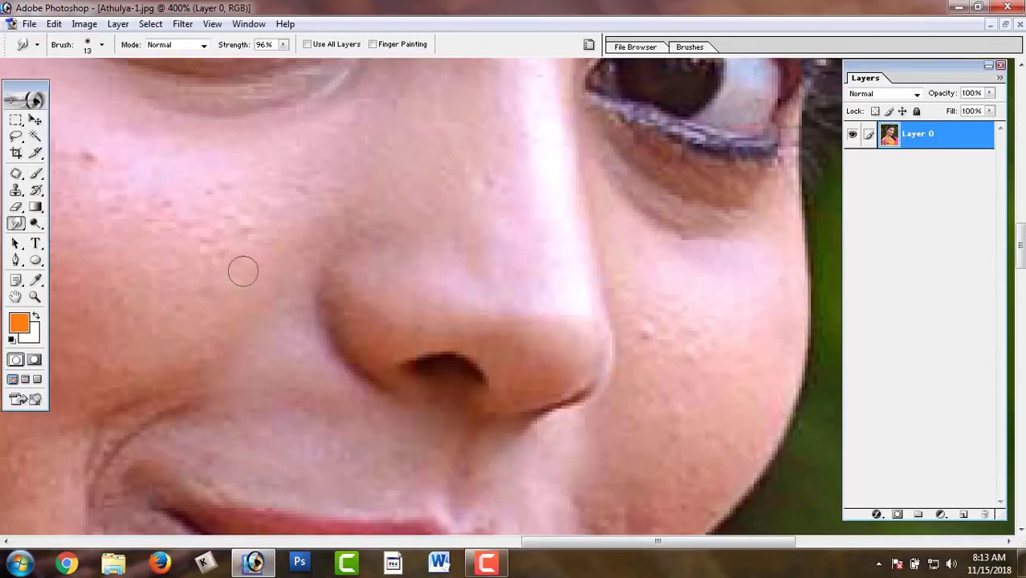
right_click(369, 286)
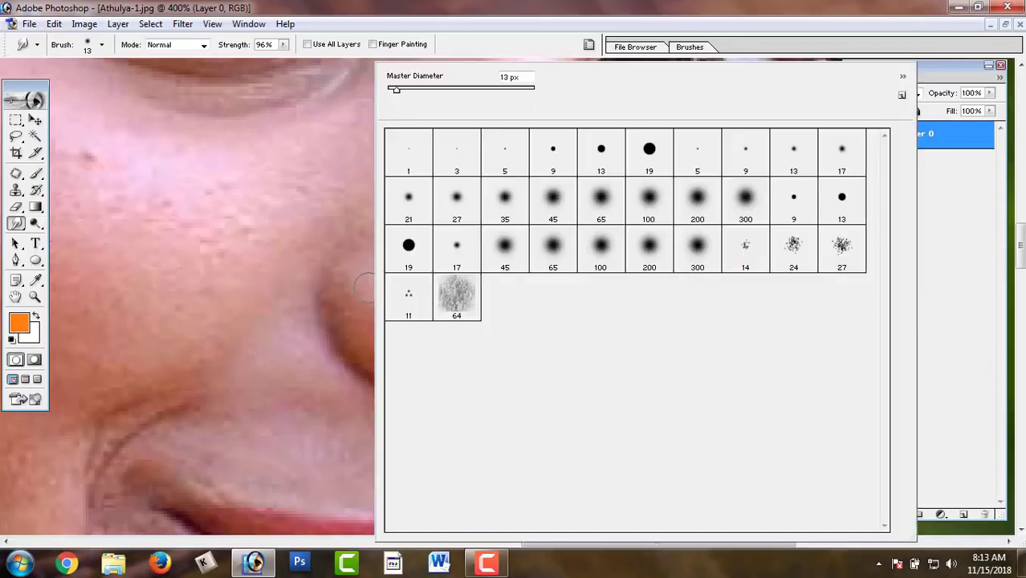
click(452, 307)
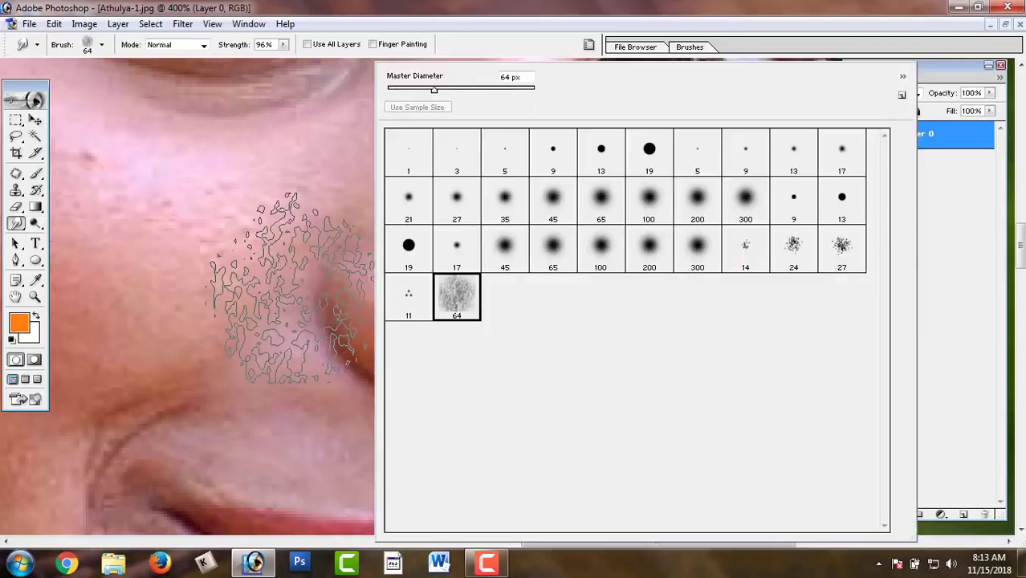
click(233, 257)
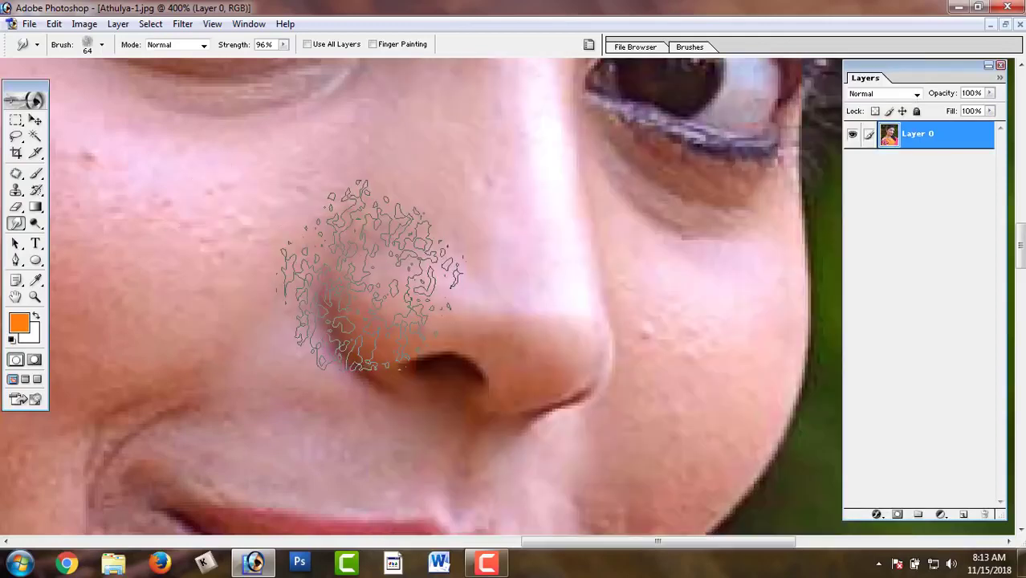
Set the smudge brush diameter to 15 px and smudge the left nostril wing
key(bracketleft)
key(bracketleft)
key(bracketleft)
key(bracketleft)
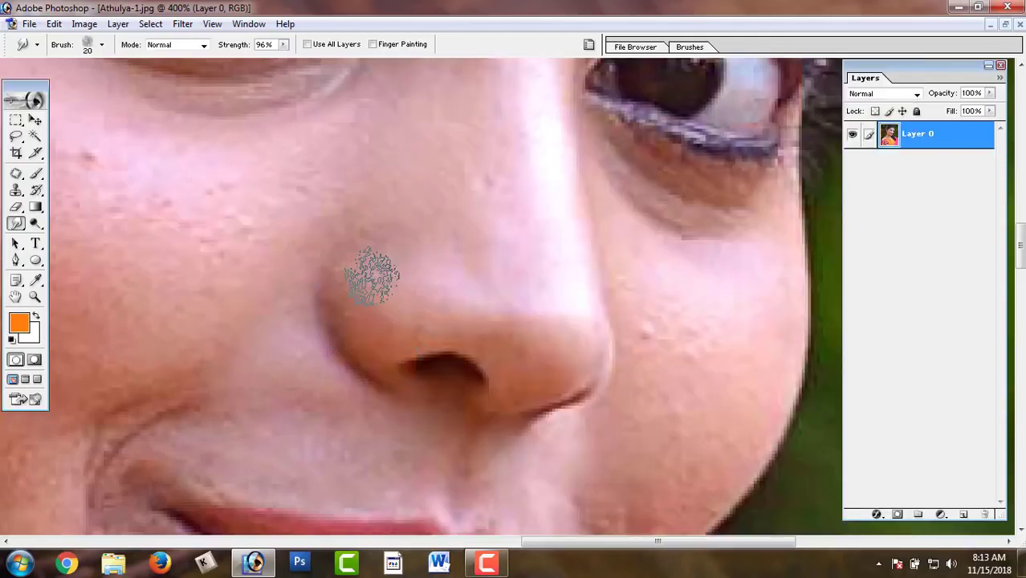
key(bracketleft)
key(ctrl+plus)
key(bracketright)
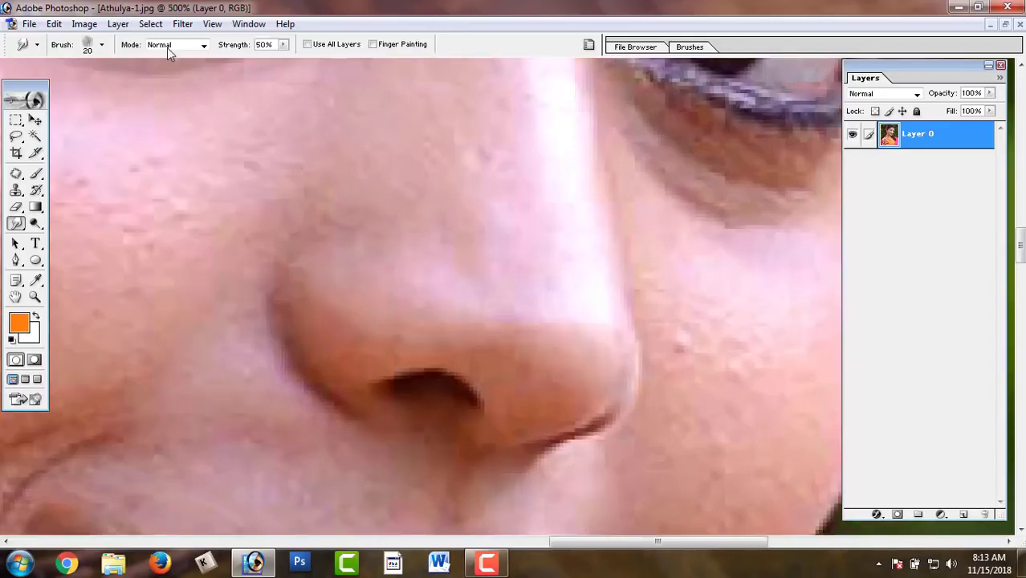
click(103, 47)
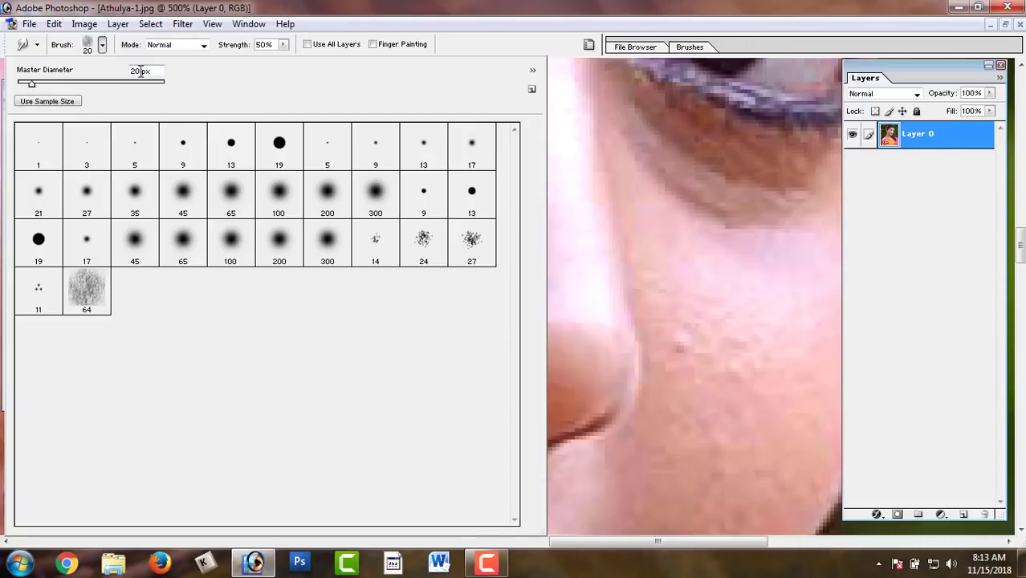
drag(141, 71, 125, 72)
text(15)
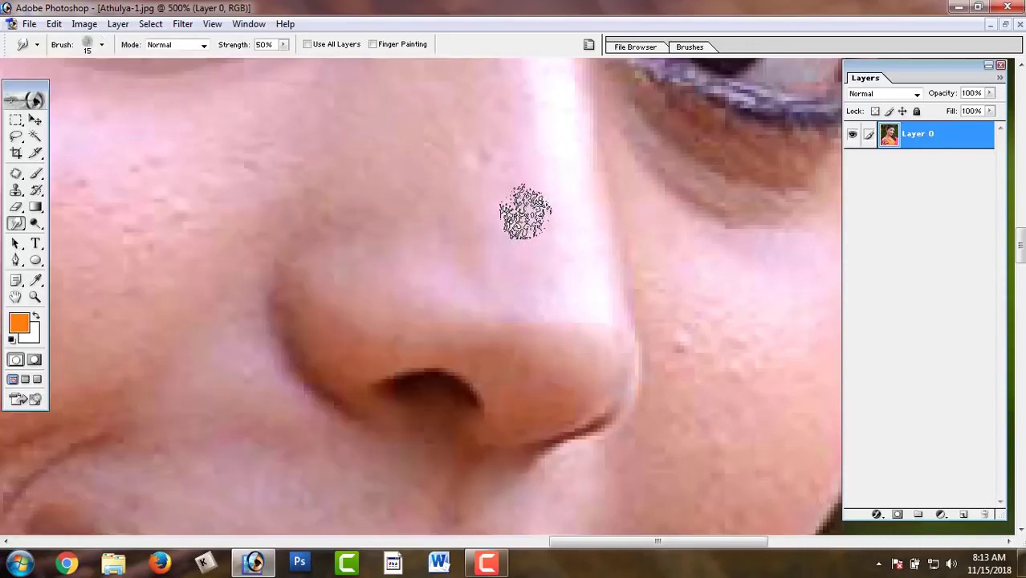
click(615, 212)
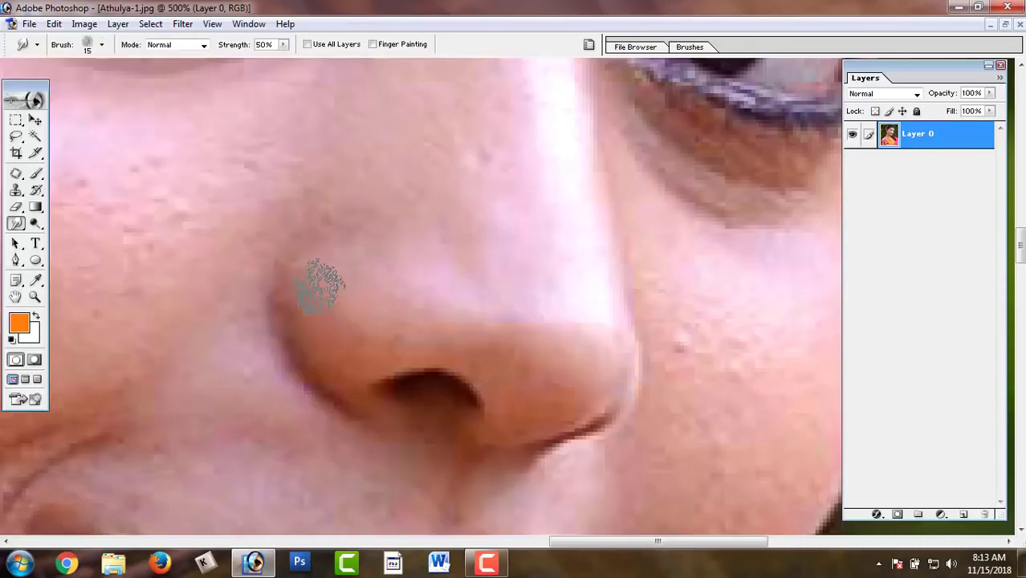
drag(339, 395, 378, 353)
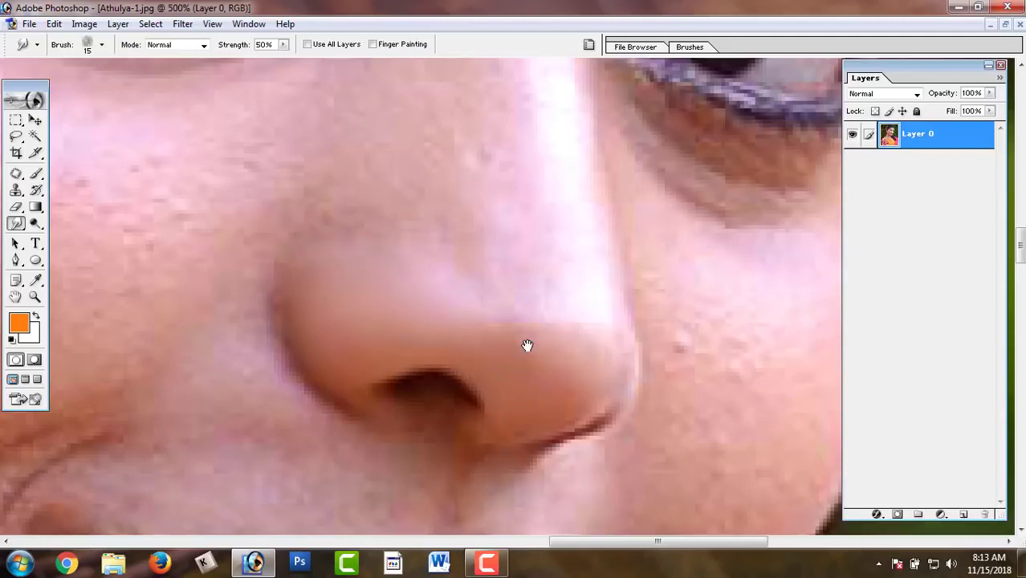
Resize the smudge brush from 10 to 20 px and pan up to the nose bridge and eye
scroll(526, 343, up, 2)
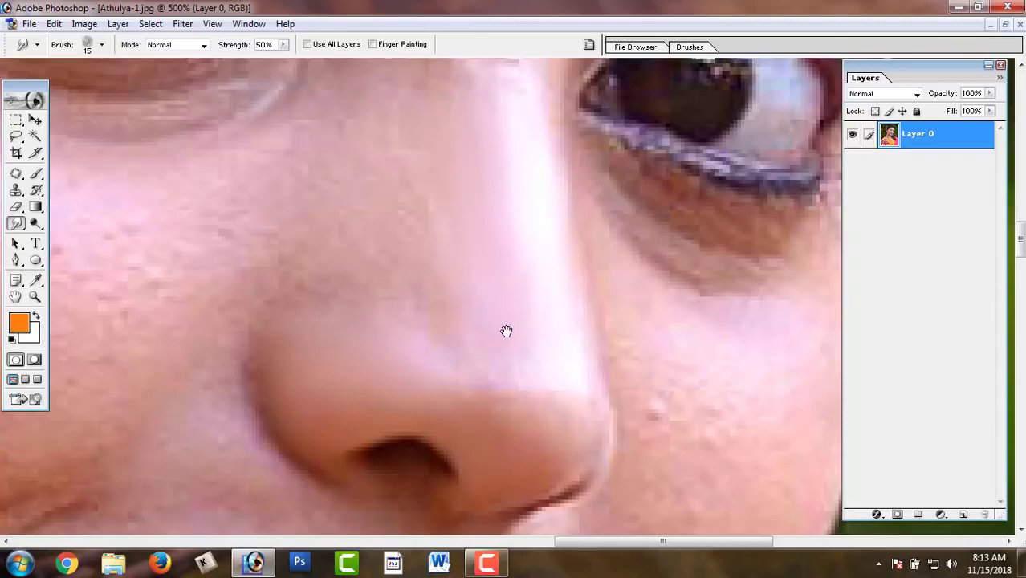
scroll(506, 331, down, 2)
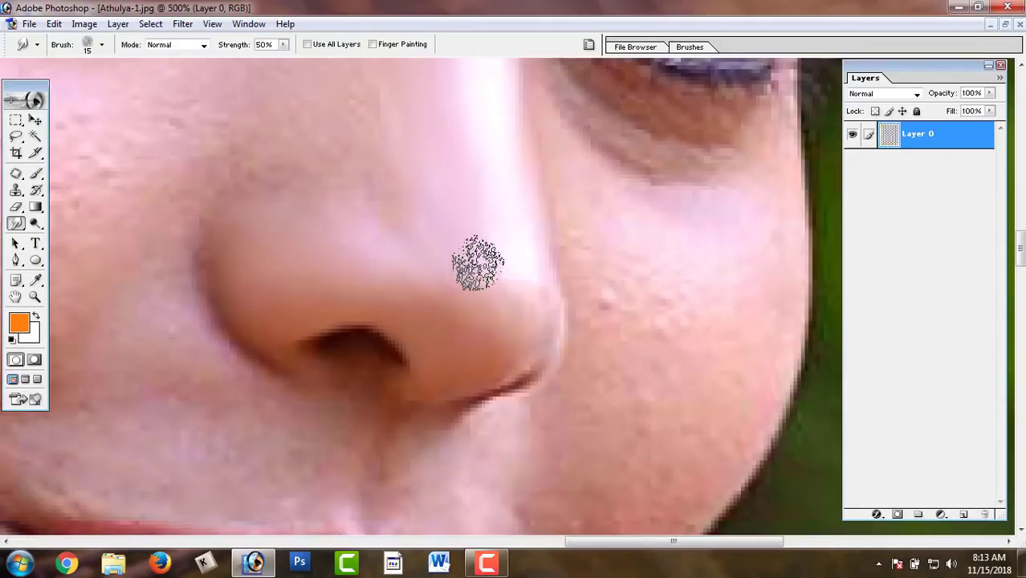
key(bracketleft)
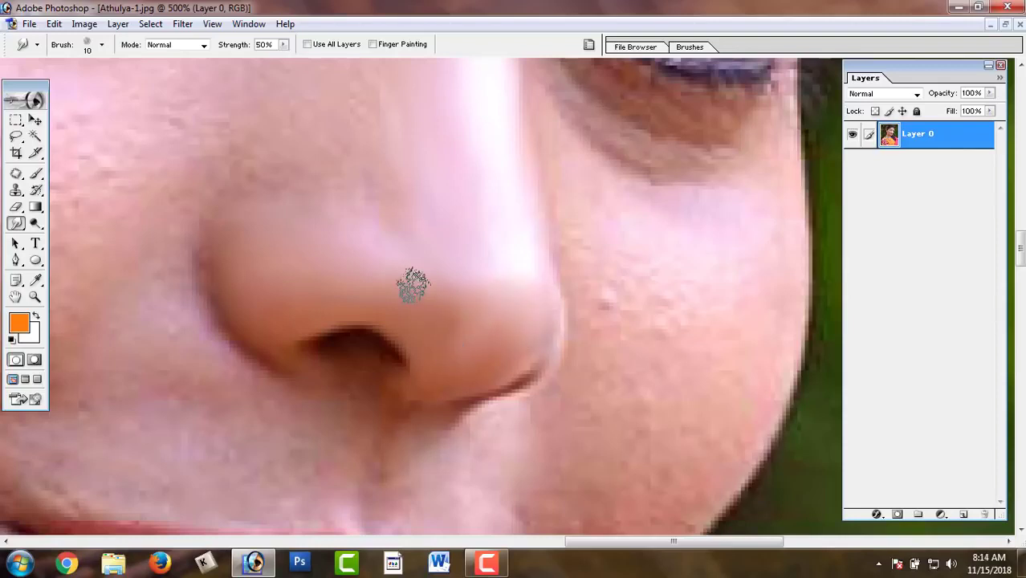
key(bracketright)
drag(384, 264, 449, 395)
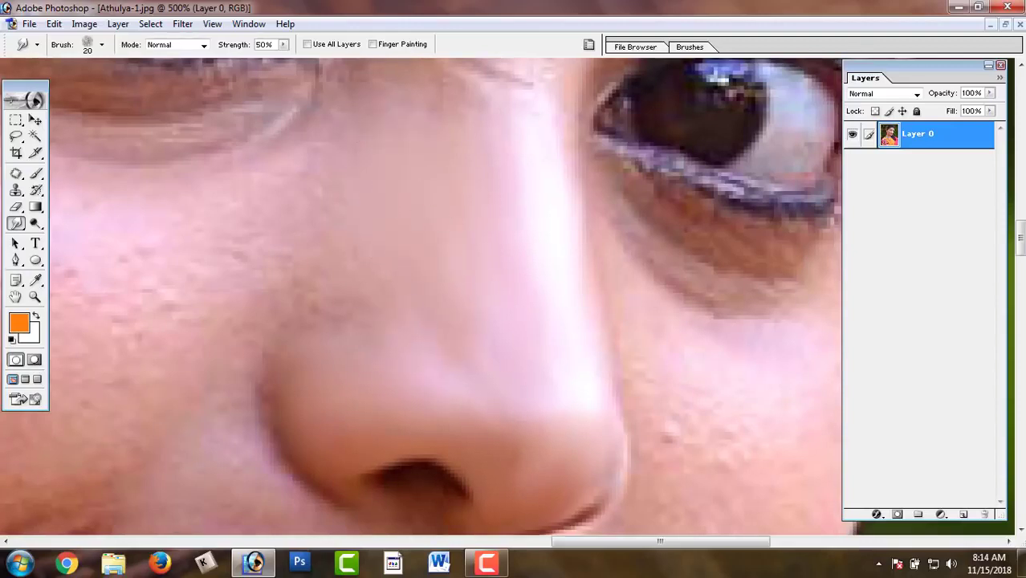
Pan across the face from the nose to the cheek under the left eye
drag(412, 346, 408, 394)
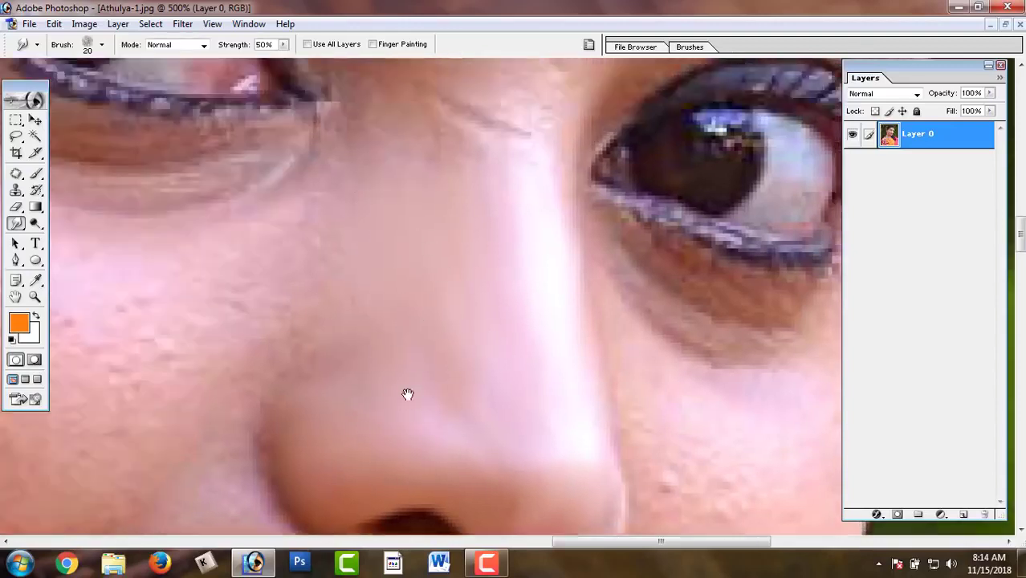
drag(426, 108, 418, 253)
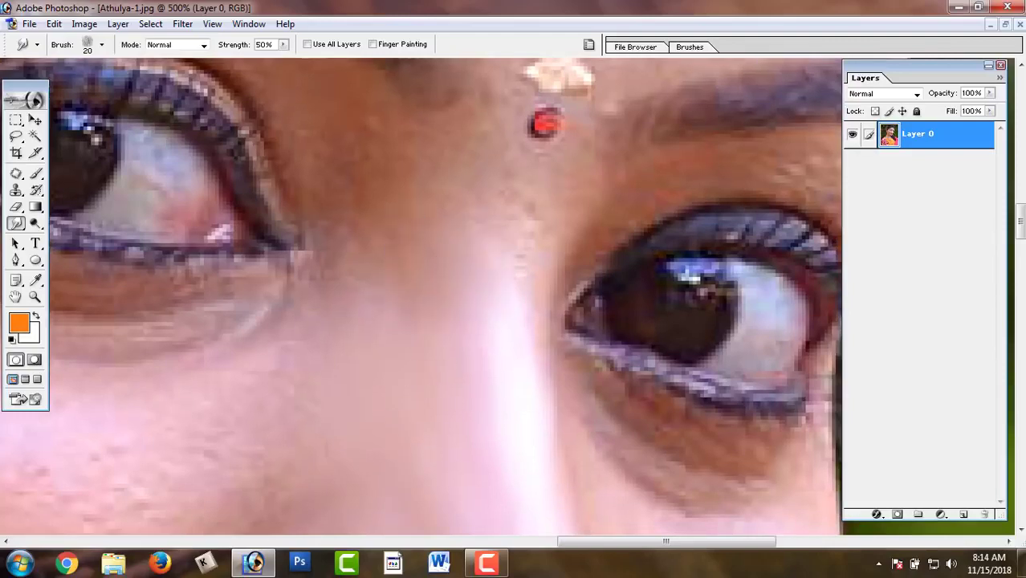
drag(415, 262, 417, 194)
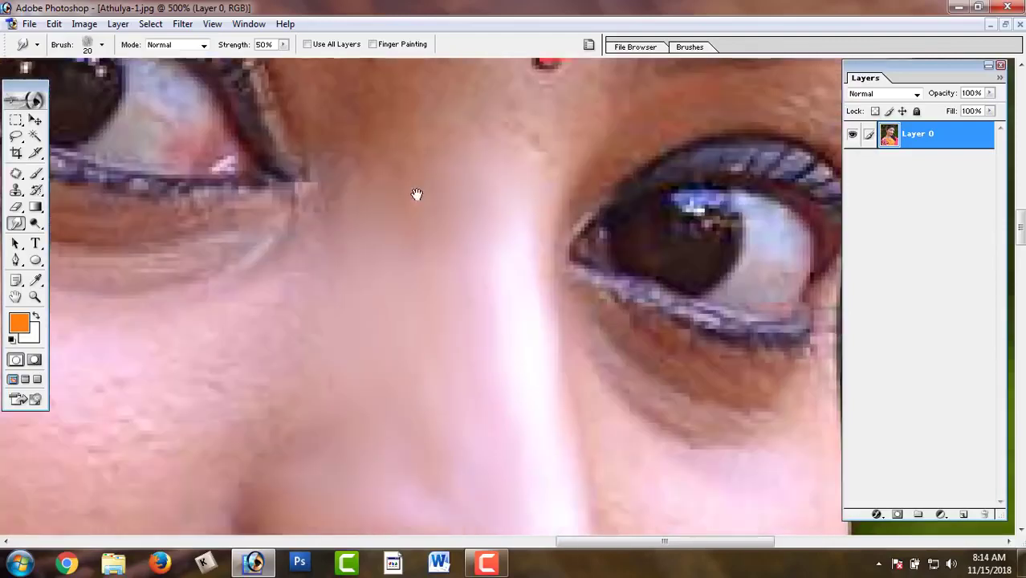
drag(393, 305, 389, 202)
mouse_move(410, 281)
mouse_down()
mouse_move(392, 198)
mouse_move(390, 335)
mouse_up()
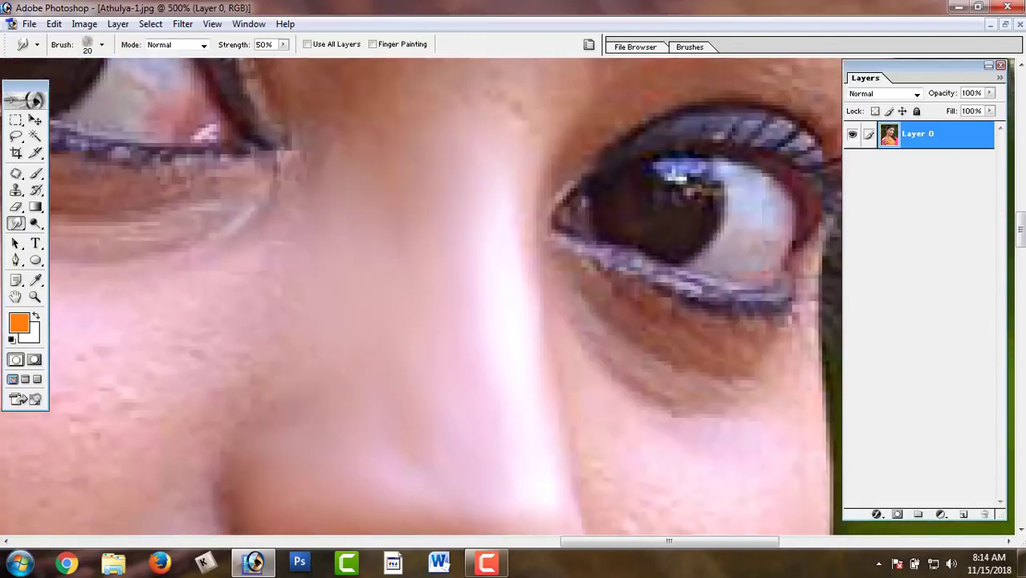
drag(481, 397, 546, 155)
mouse_move(392, 219)
mouse_down()
mouse_move(504, 244)
mouse_move(452, 337)
mouse_up()
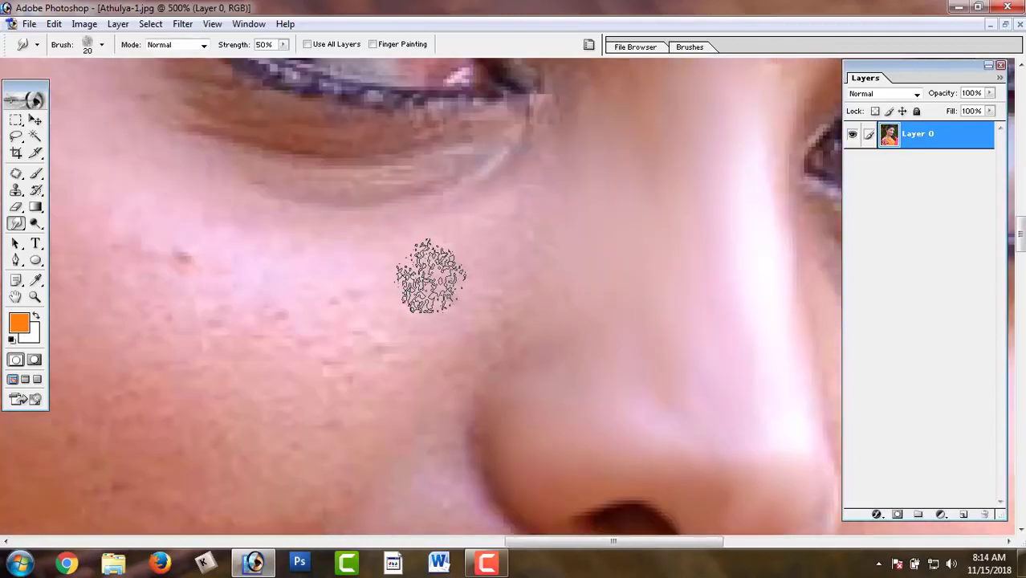
Smooth the skin just beneath the eye with a smaller brush, then raise smudge strength to 90%
key(bracketleft)
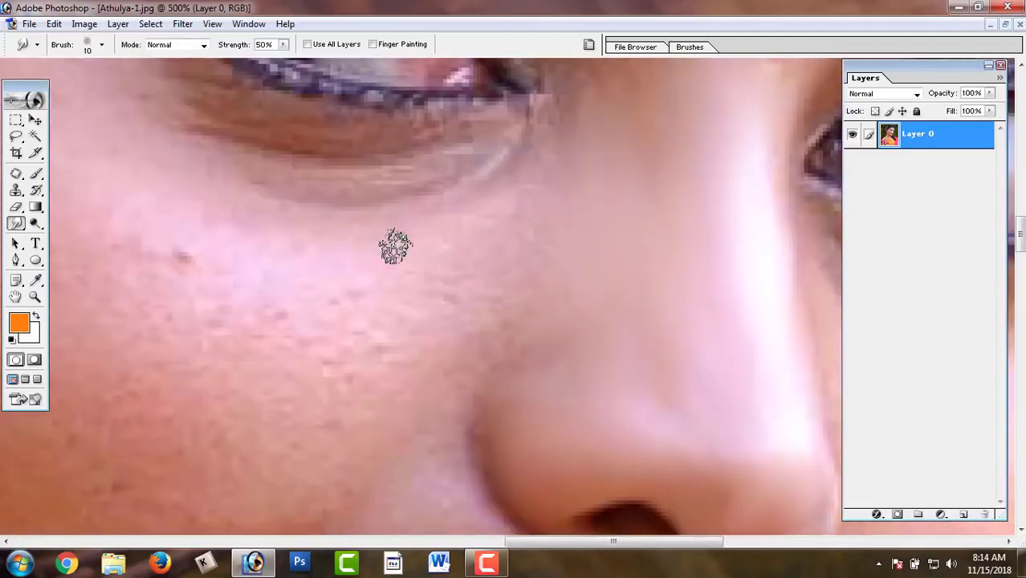
key(bracketleft)
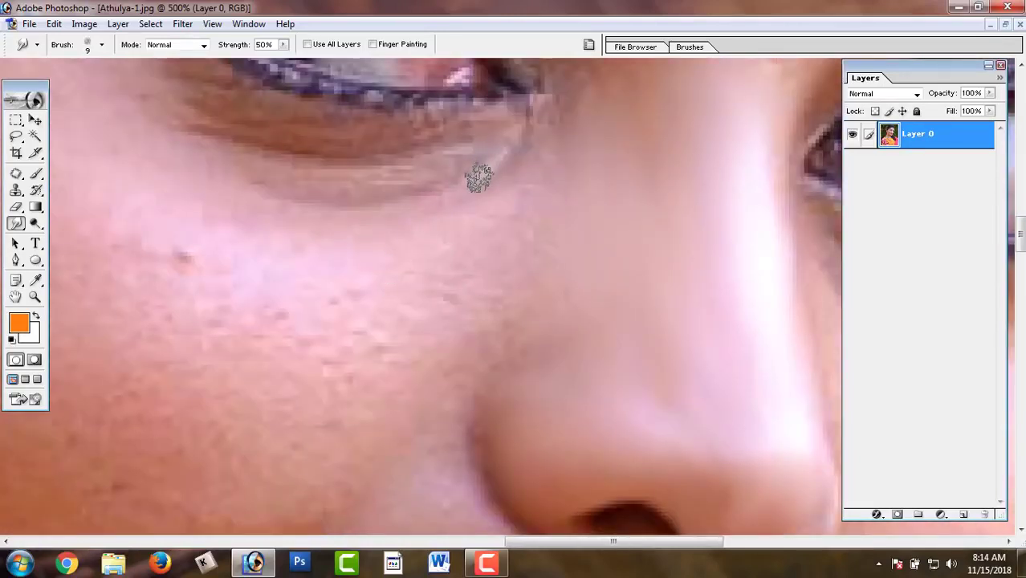
drag(480, 177, 470, 275)
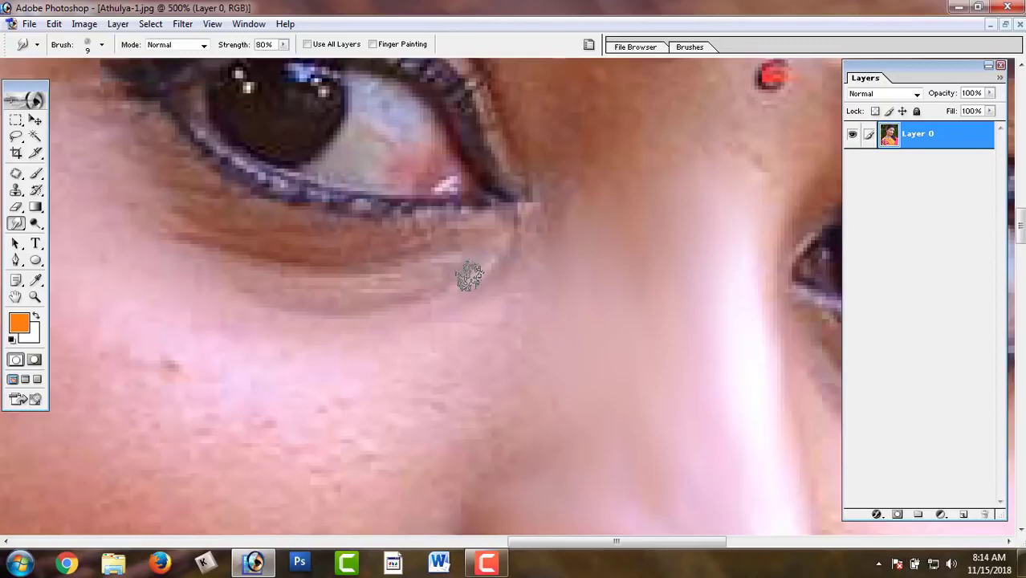
key(bracketleft)
key(bracketleft)
key(bracketleft)
drag(474, 275, 445, 293)
key(9)
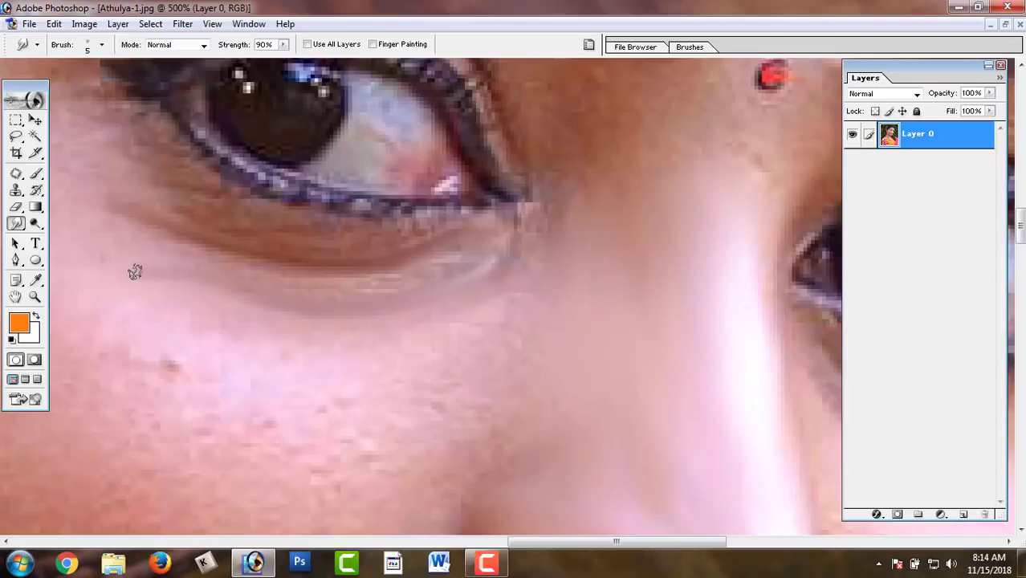
Enlarge the brush and smudge the cheek beside the nose
mouse_move(339, 300)
mouse_down()
mouse_move(395, 415)
mouse_move(380, 329)
mouse_up()
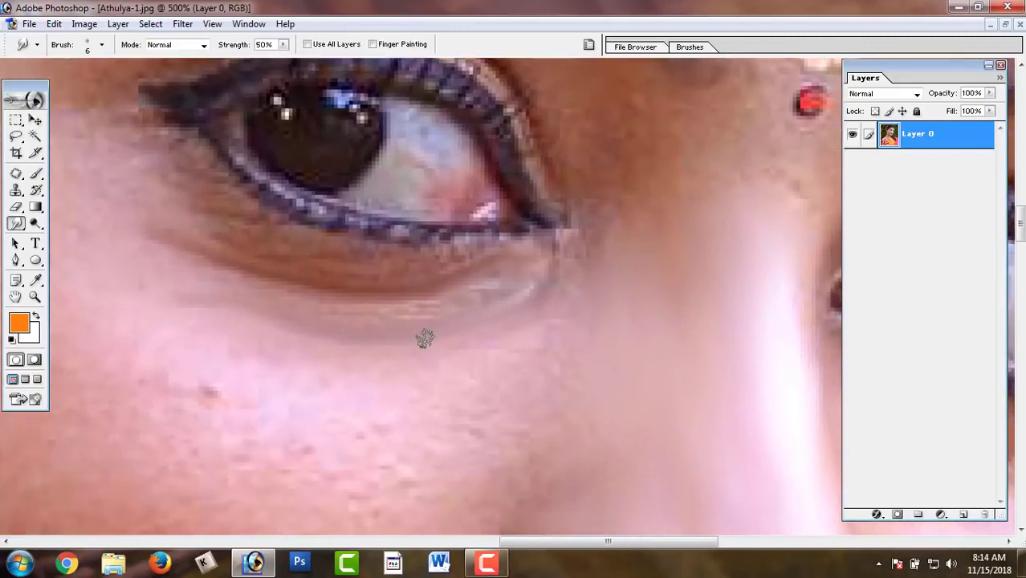
key(bracketright)
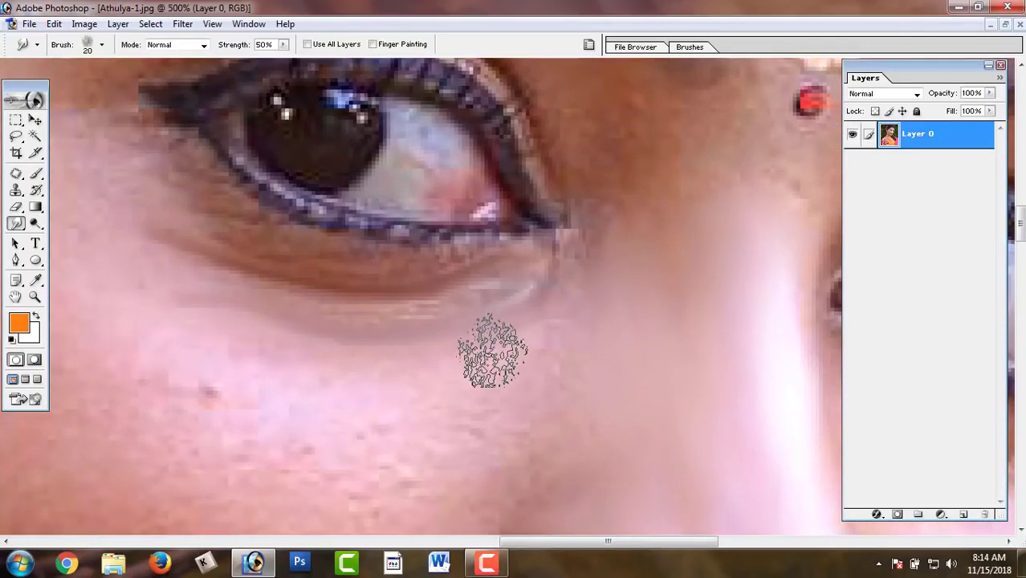
drag(492, 345, 528, 188)
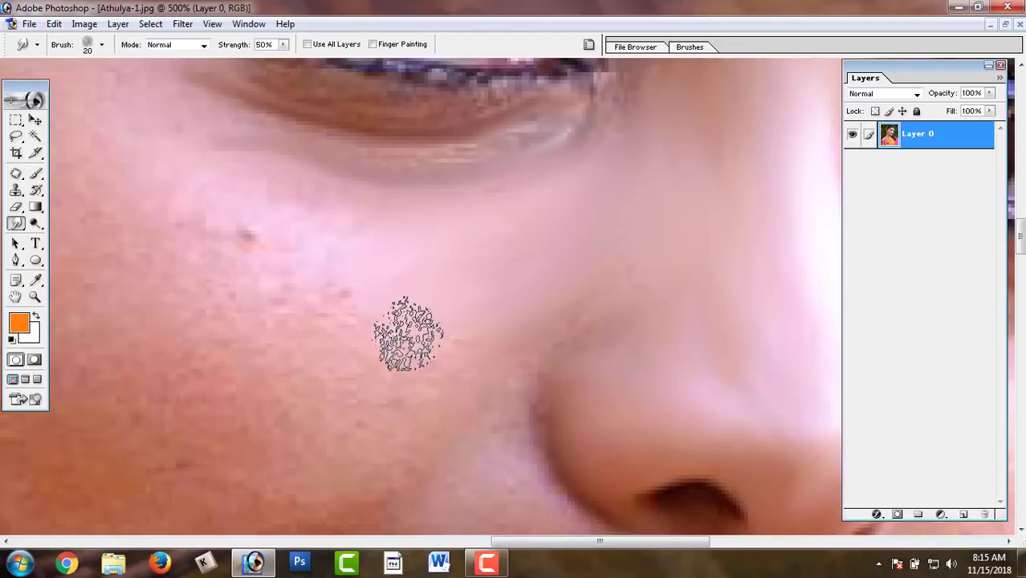
mouse_move(454, 349)
mouse_down()
mouse_move(449, 293)
mouse_move(464, 245)
mouse_up()
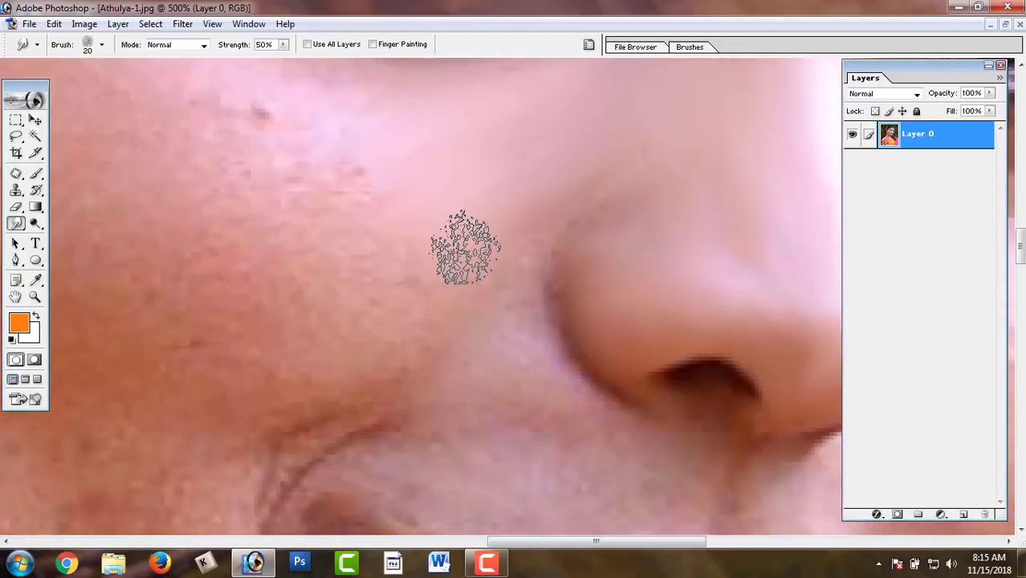
key(bracketleft)
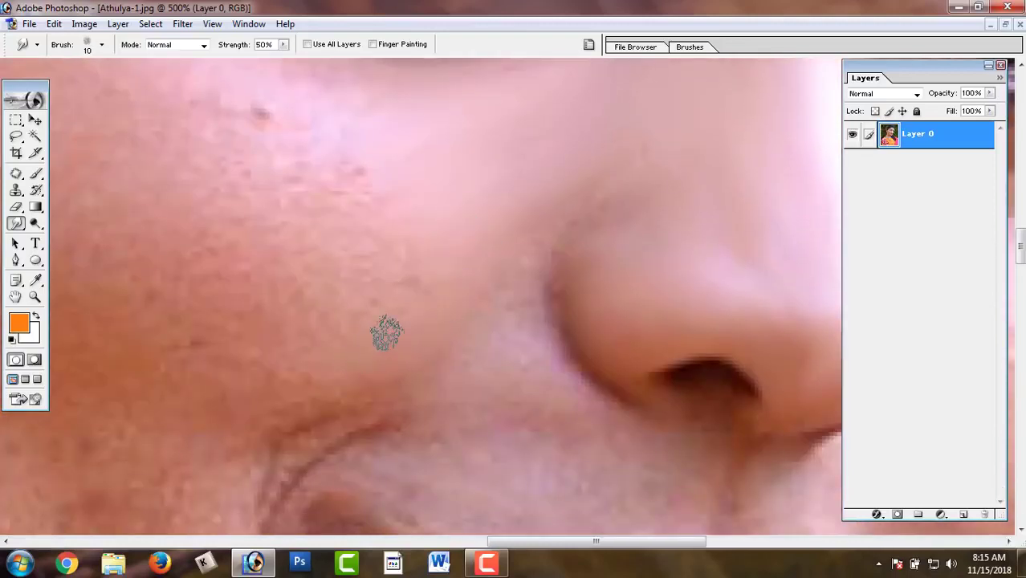
key(bracketright)
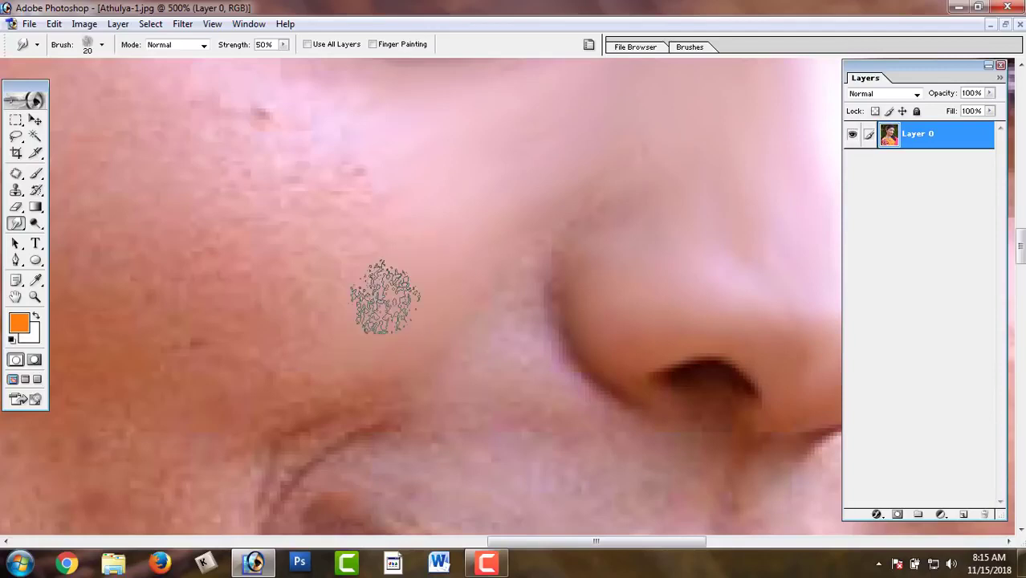
drag(427, 300, 516, 373)
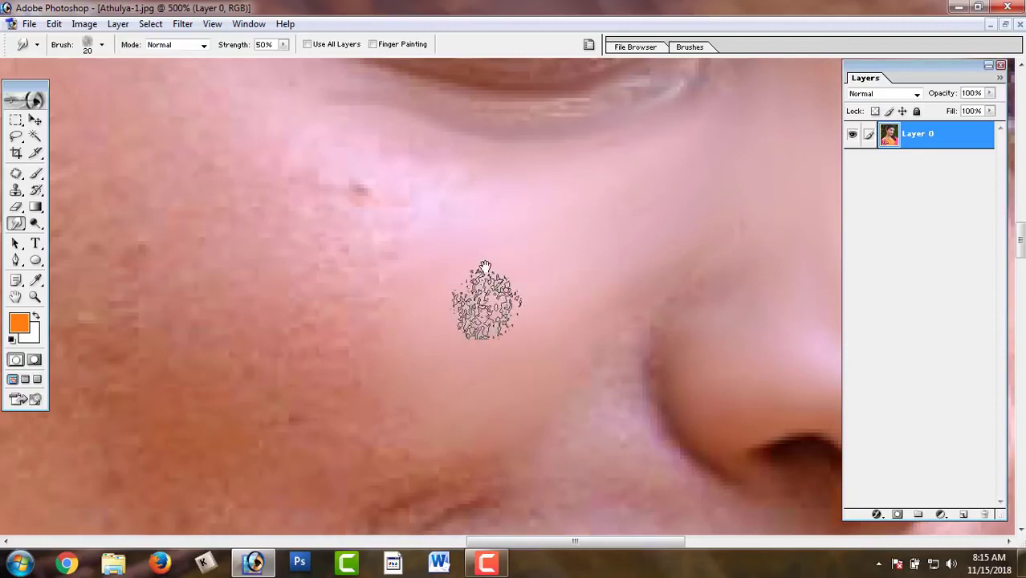
Smooth the lower eyelid and cheek skin beside the nostril toward the mouth crease
drag(485, 266, 485, 337)
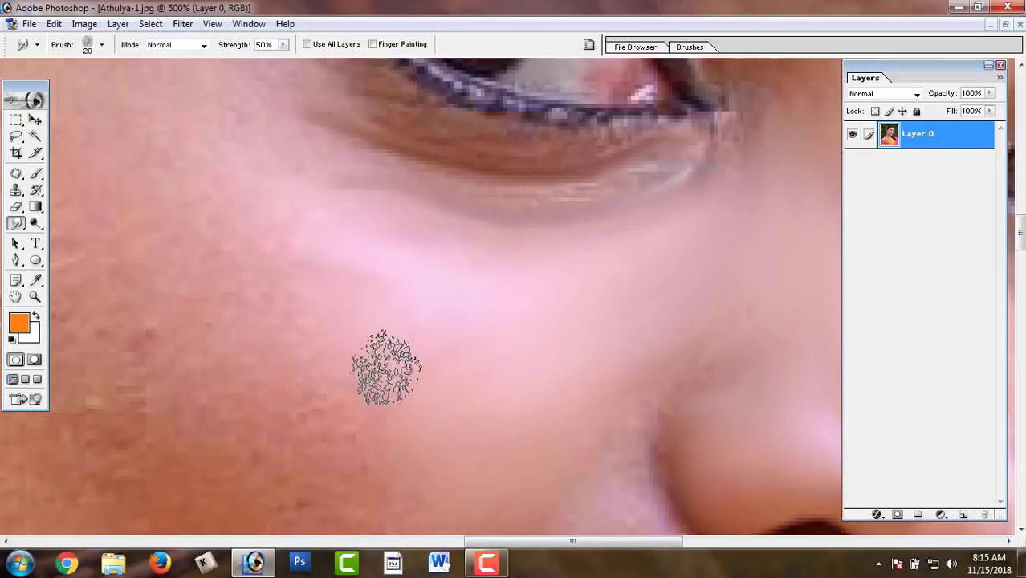
drag(400, 294, 400, 380)
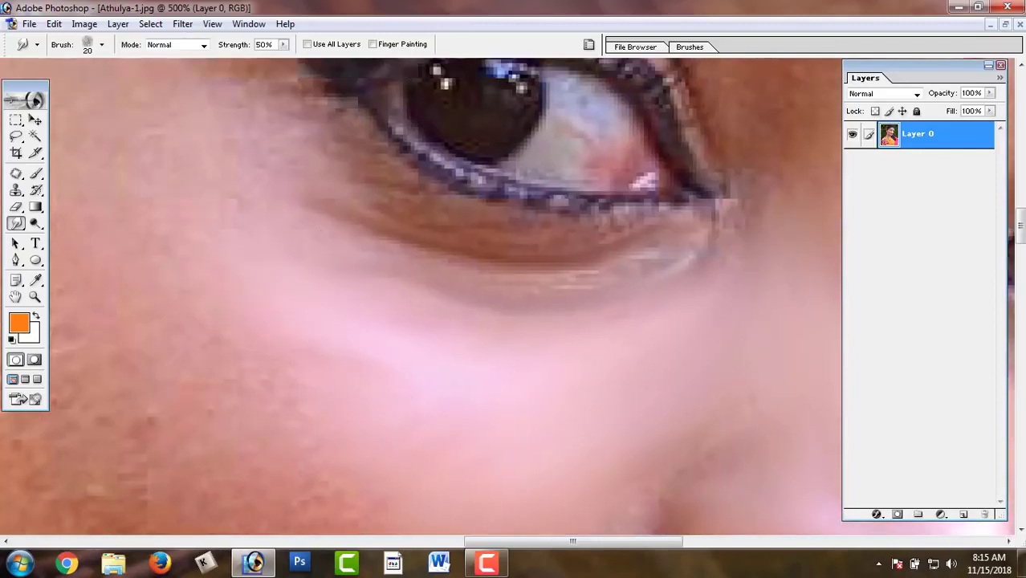
drag(252, 367, 188, 164)
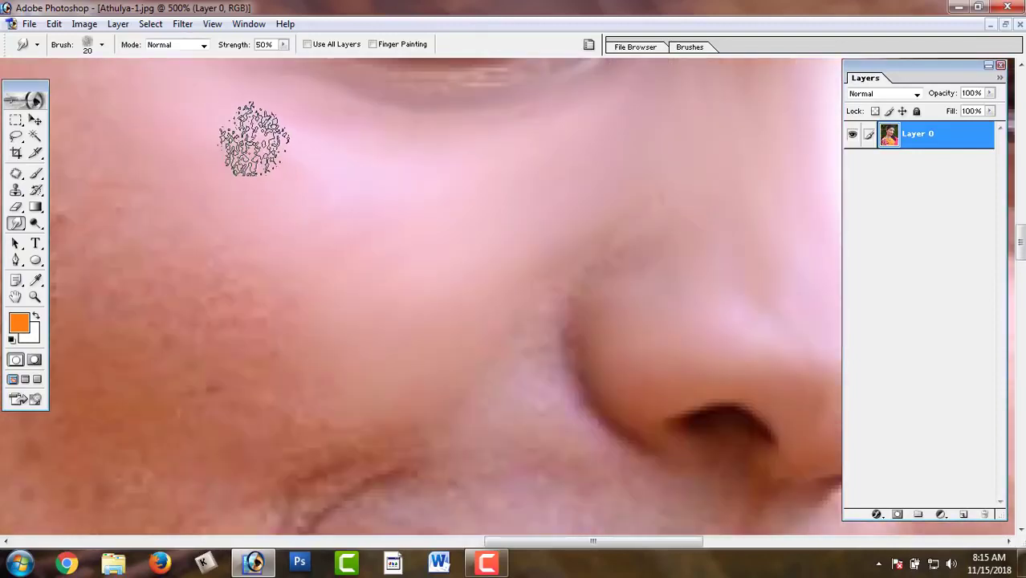
drag(338, 175, 339, 273)
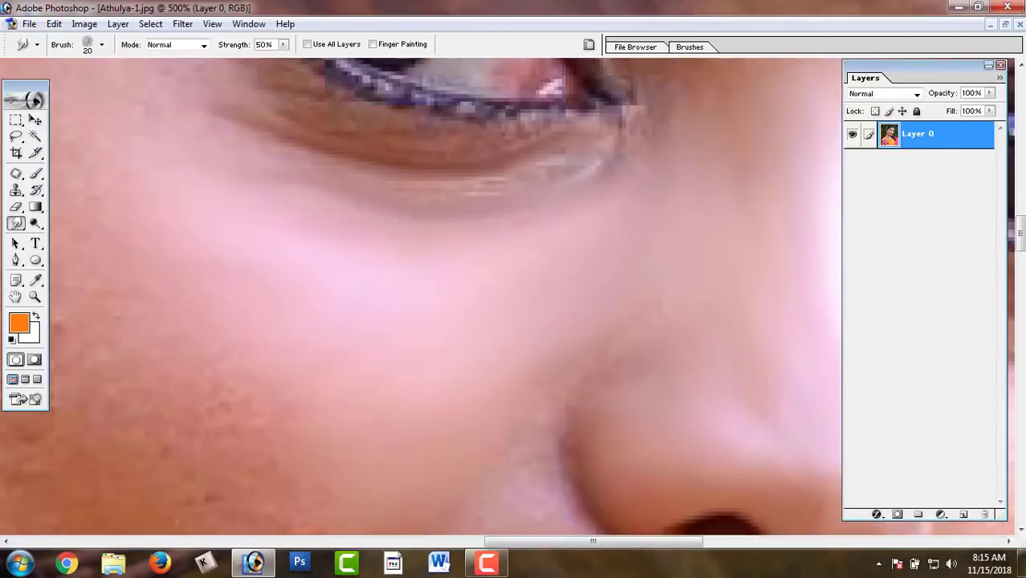
drag(233, 366, 321, 228)
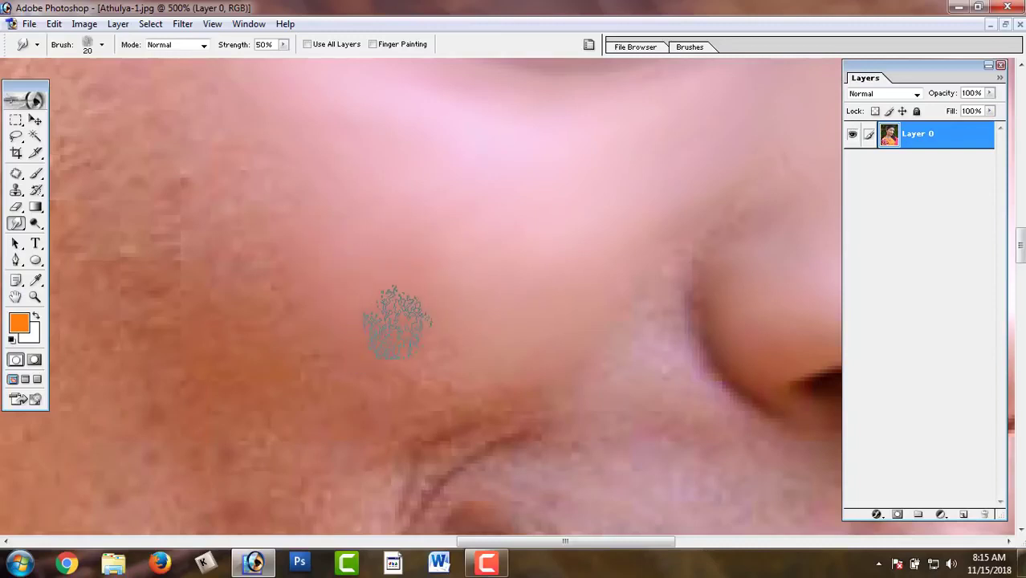
drag(397, 321, 427, 202)
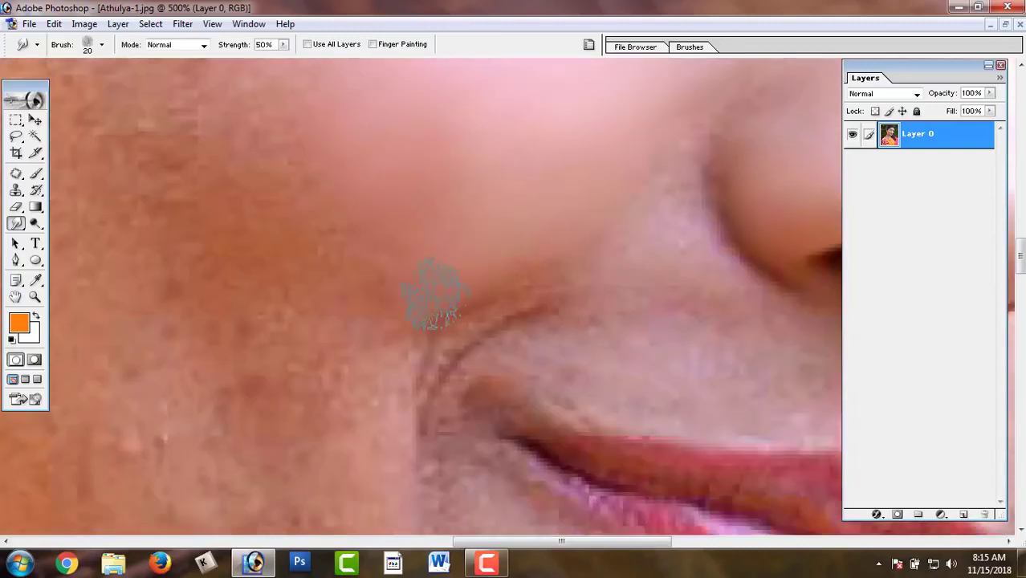
mouse_move(420, 252)
mouse_down()
mouse_move(392, 320)
mouse_move(219, 412)
mouse_up()
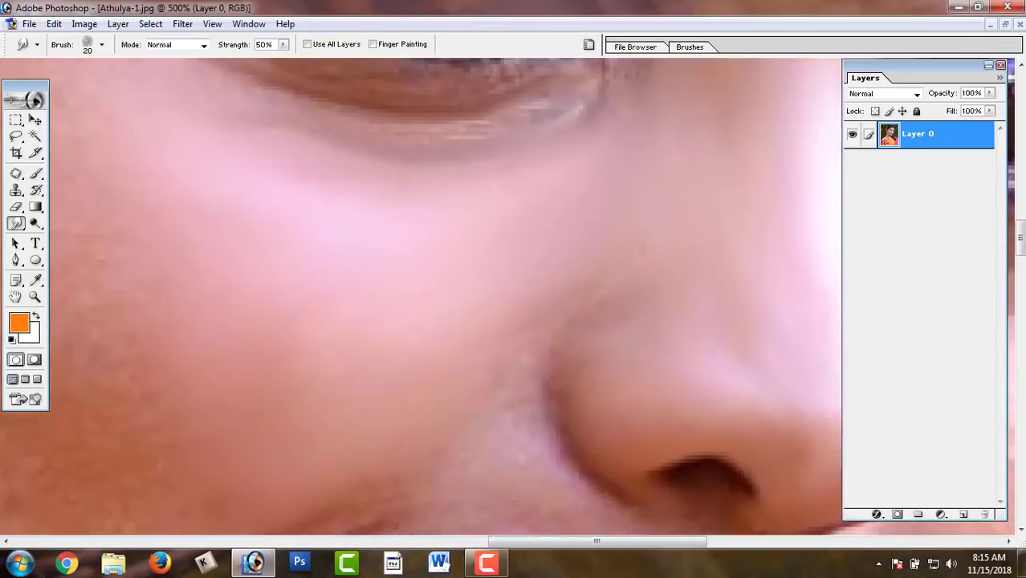
mouse_move(347, 275)
mouse_down()
mouse_move(259, 430)
mouse_move(254, 329)
mouse_up()
drag(294, 302, 334, 367)
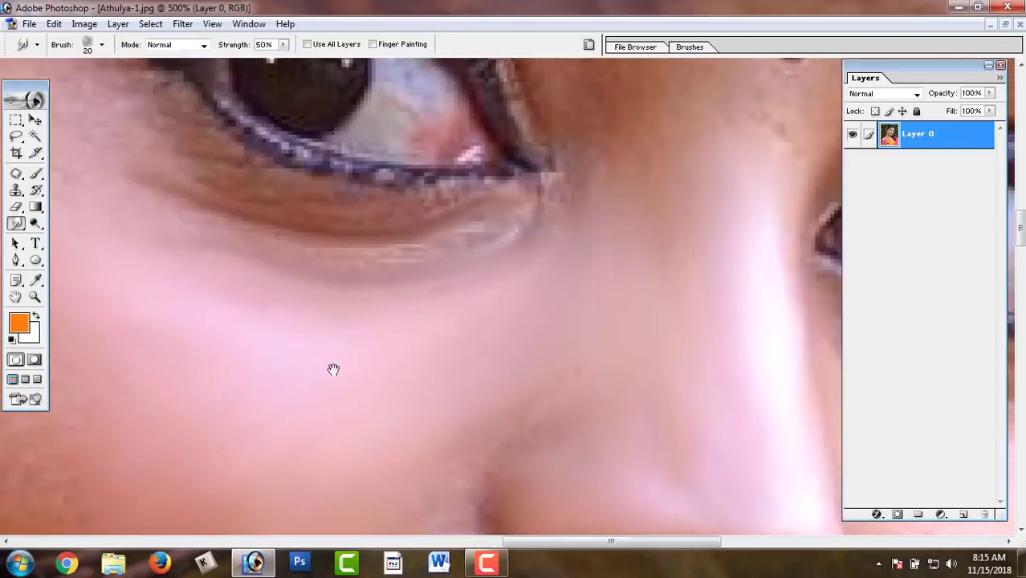
Smudge the skin around the eye corner and between the eyes below the bindi
key(bracketleft)
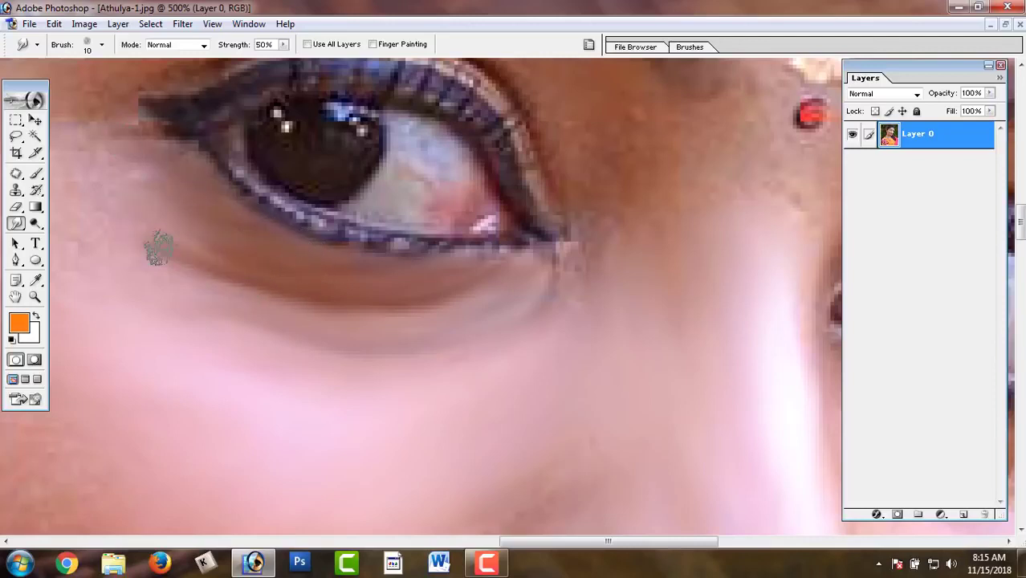
drag(157, 247, 355, 387)
key(bracketright)
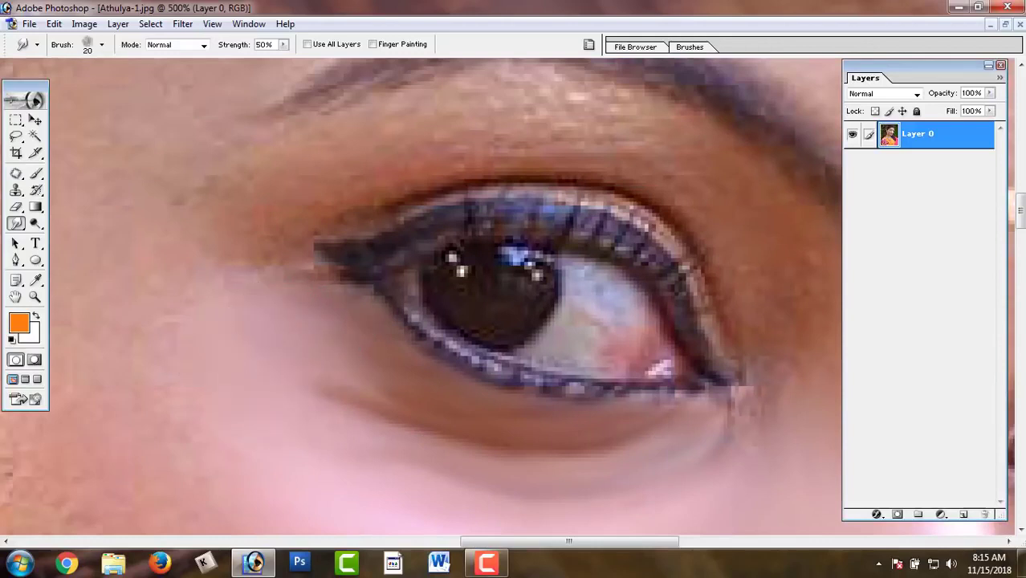
key(bracketleft)
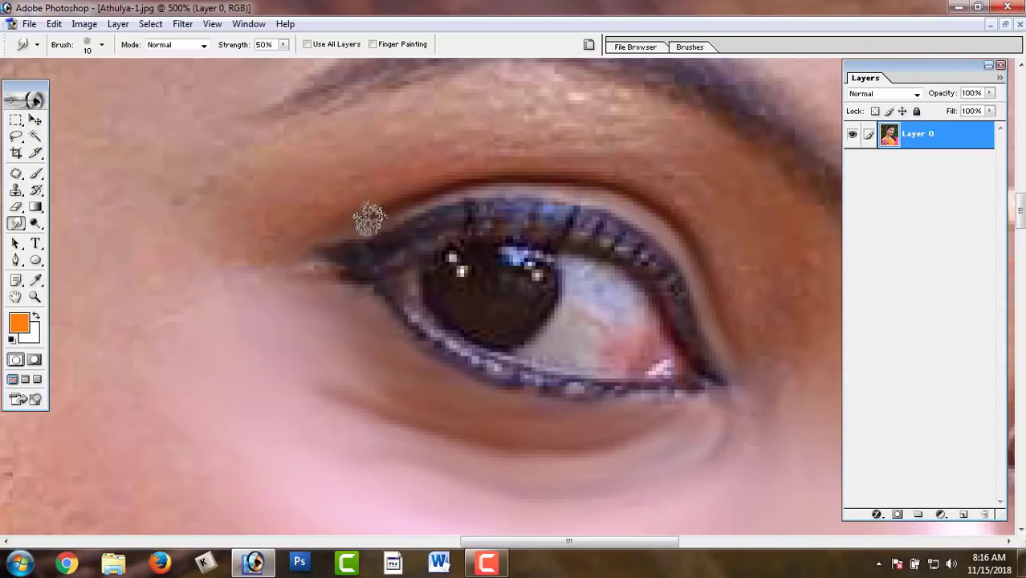
key(bracketright)
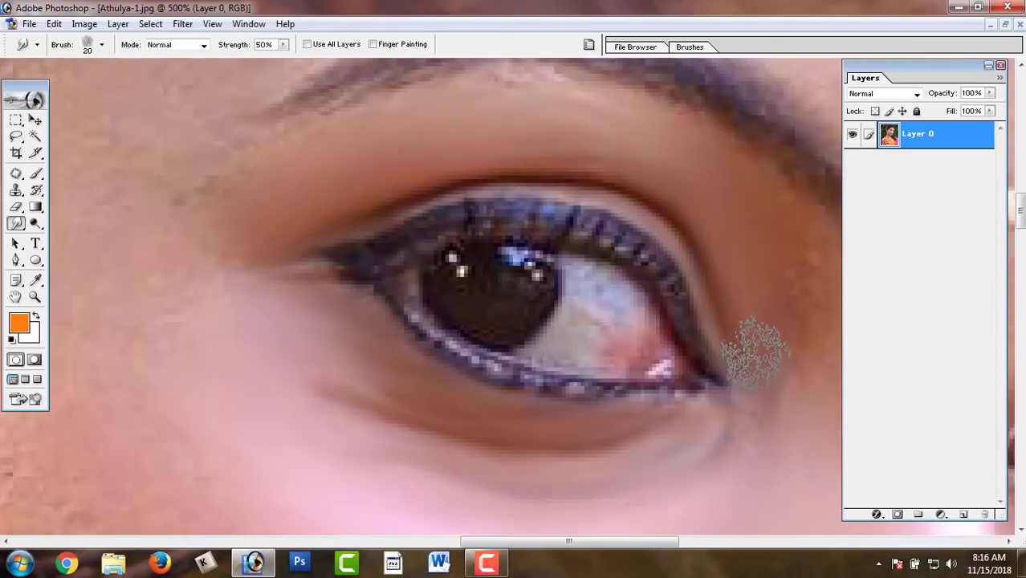
drag(744, 286, 431, 282)
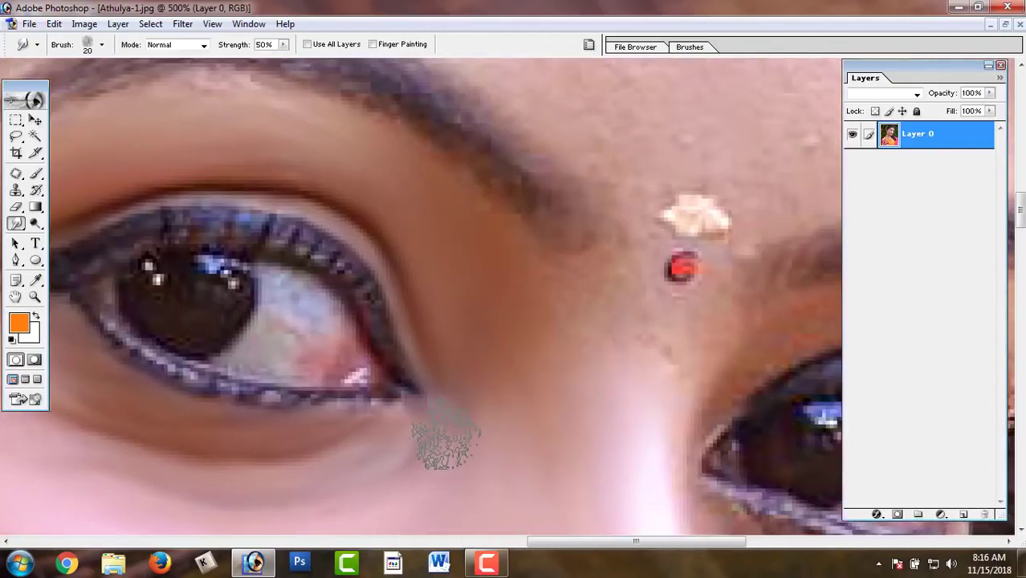
drag(544, 360, 435, 400)
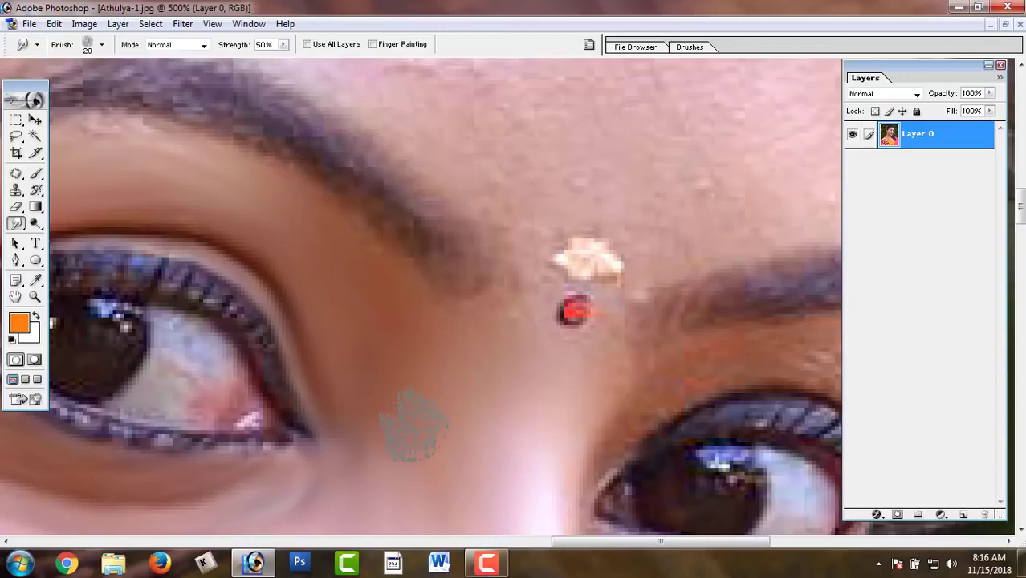
drag(412, 426, 496, 290)
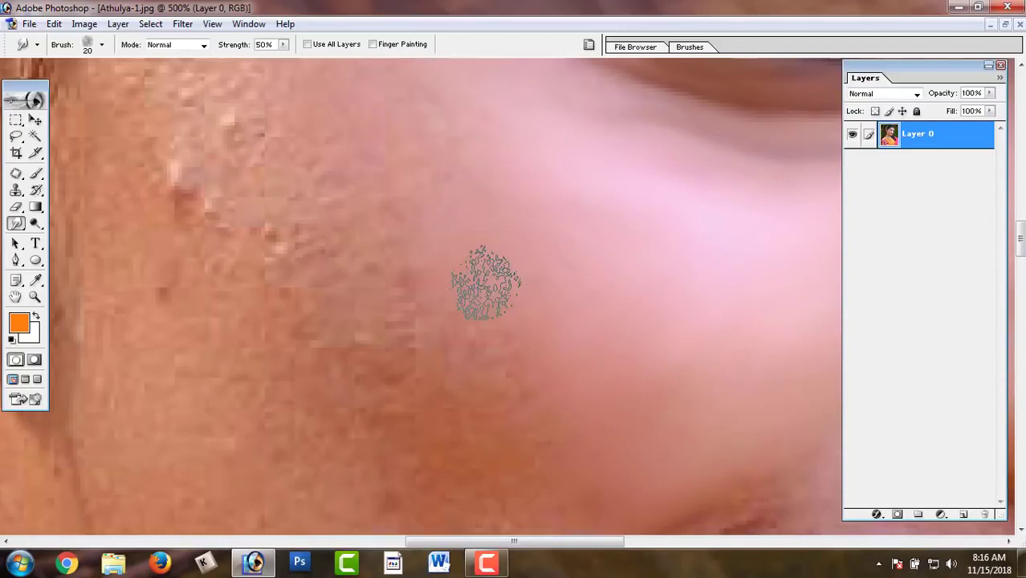
Zoom out to 400%, enlarge the smudge brush to 30 px and smooth the cheek below the eye
key(ctrl+minus)
key(bracketright)
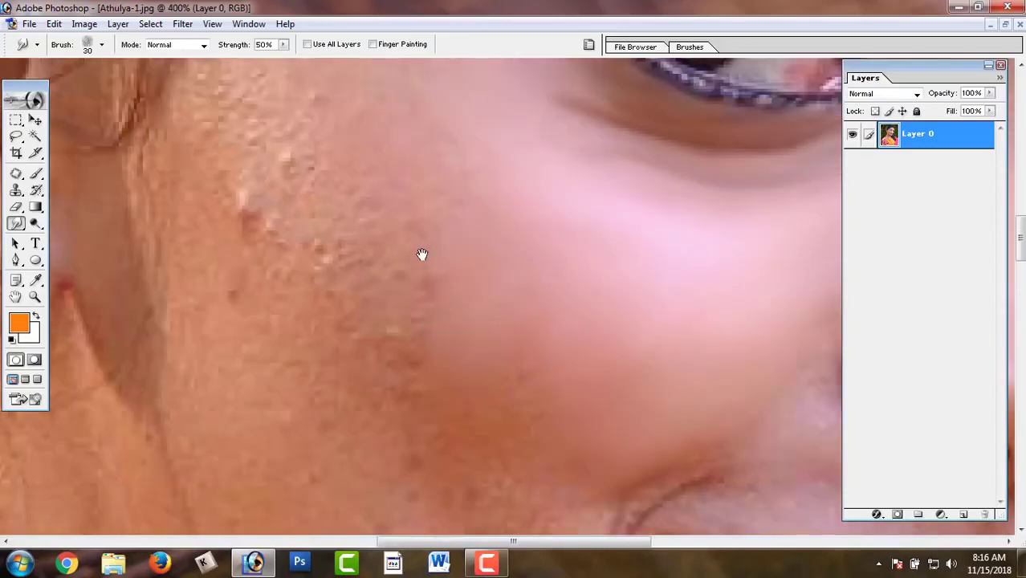
drag(423, 254, 435, 343)
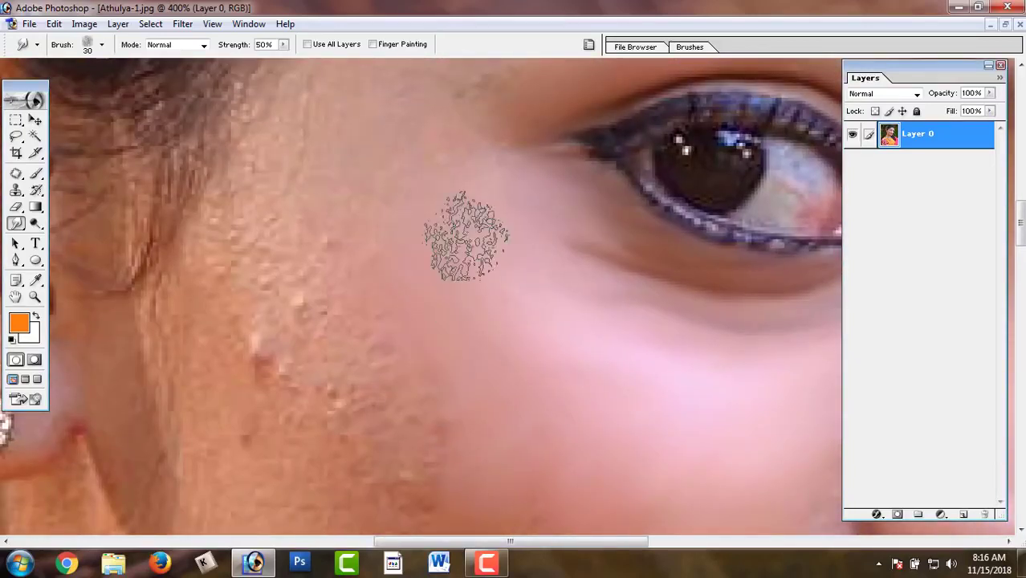
drag(465, 236, 499, 165)
drag(348, 185, 419, 256)
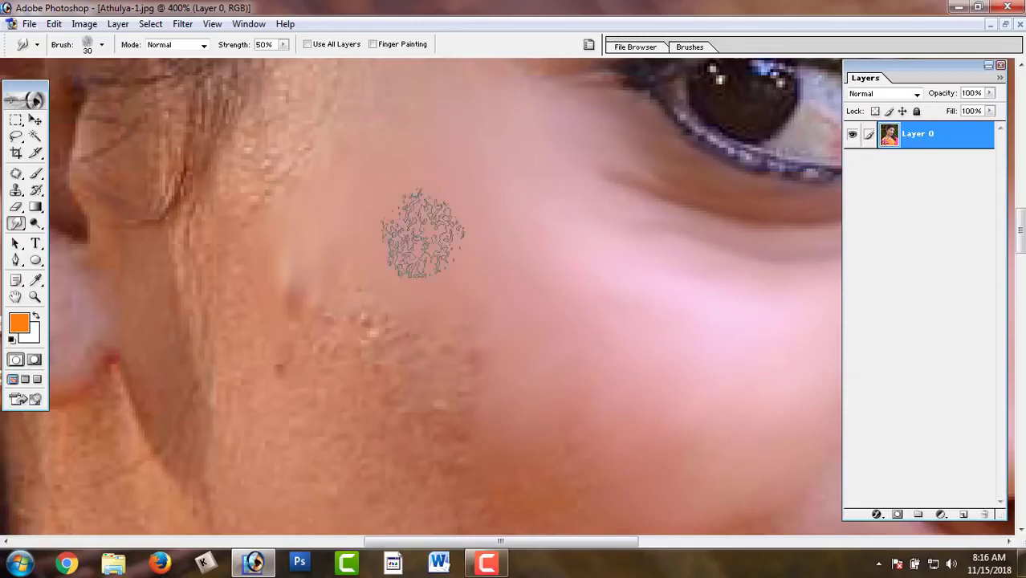
drag(429, 259, 347, 148)
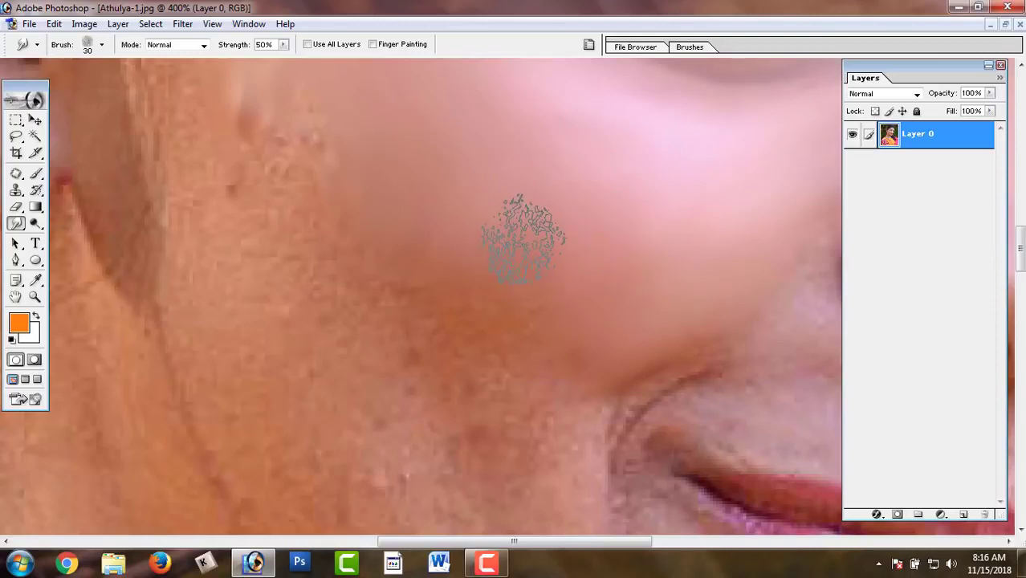
drag(362, 247, 449, 291)
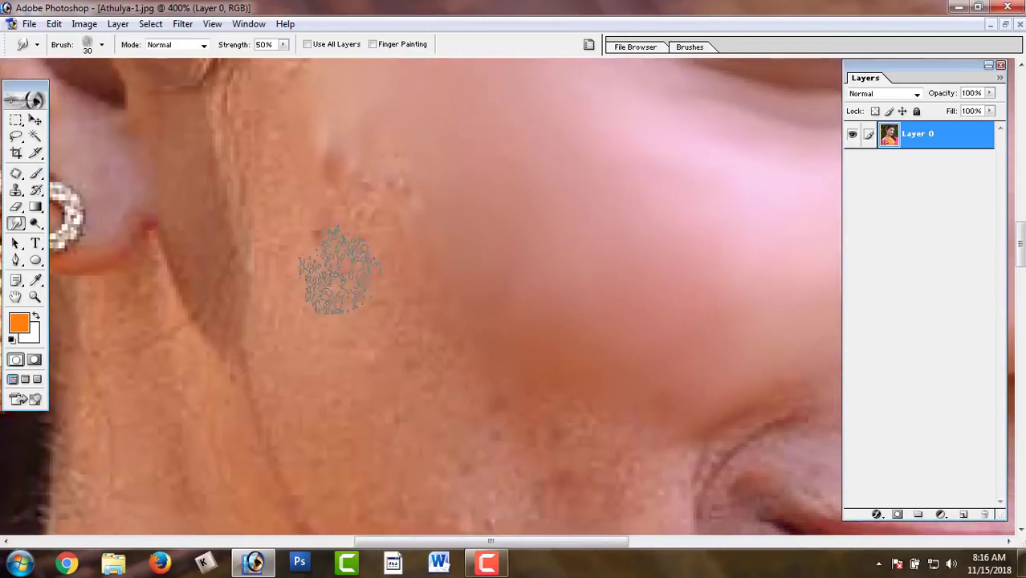
drag(282, 251, 298, 372)
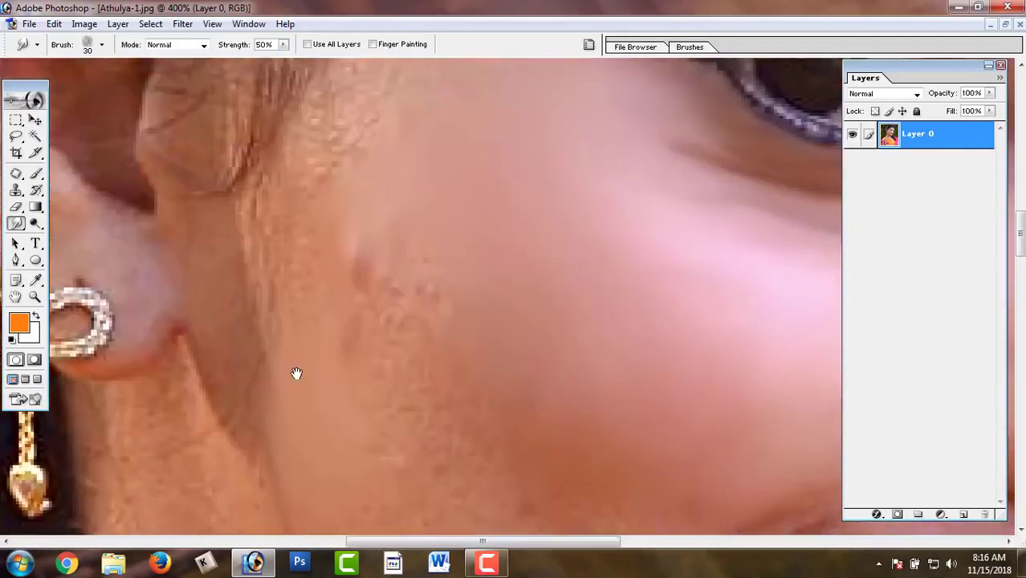
drag(270, 240, 286, 343)
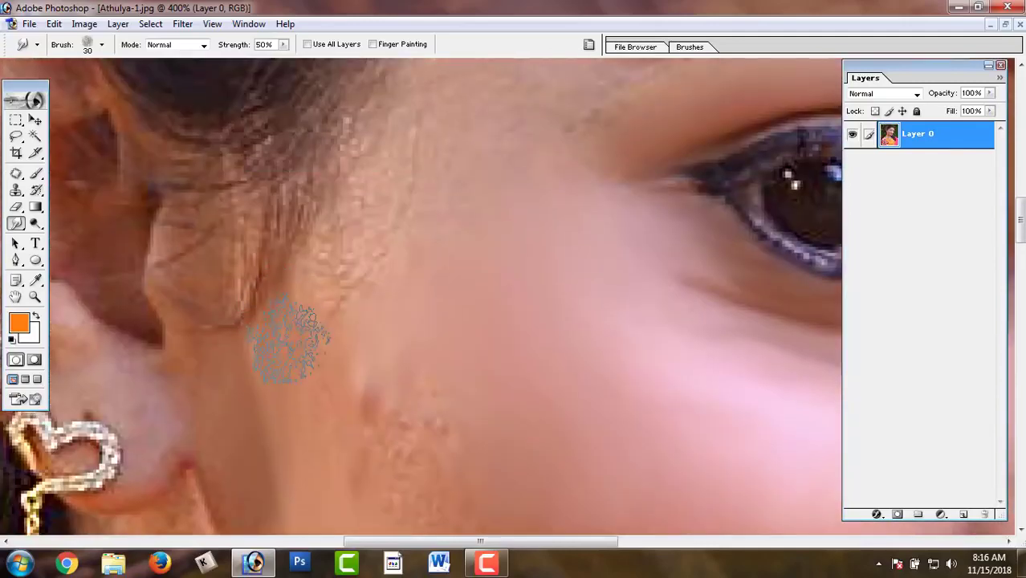
drag(336, 161, 339, 286)
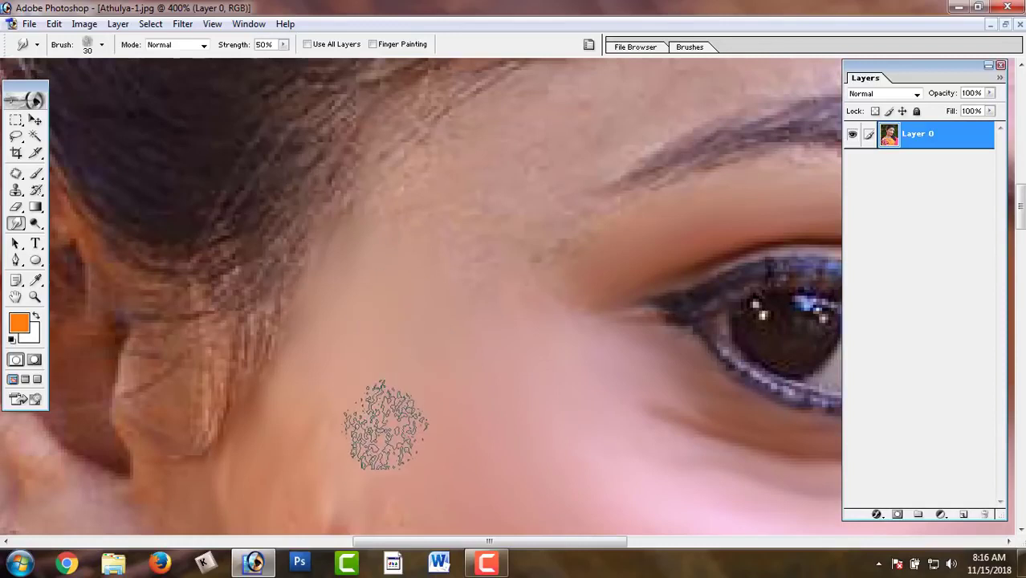
Smooth the freckled outer cheek beside the earring down toward the smile line
scroll(360, 344, down, 2)
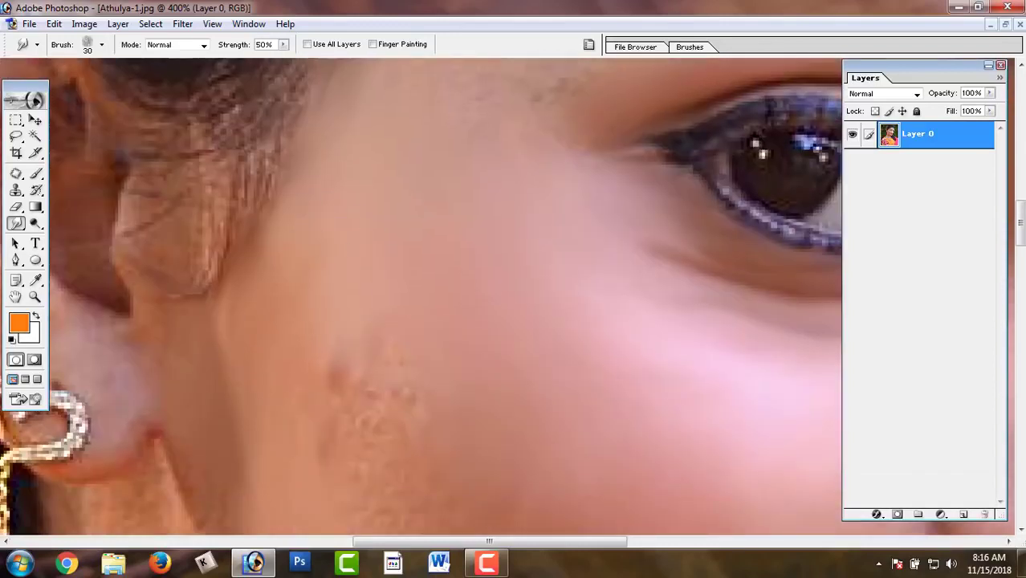
drag(343, 325, 392, 359)
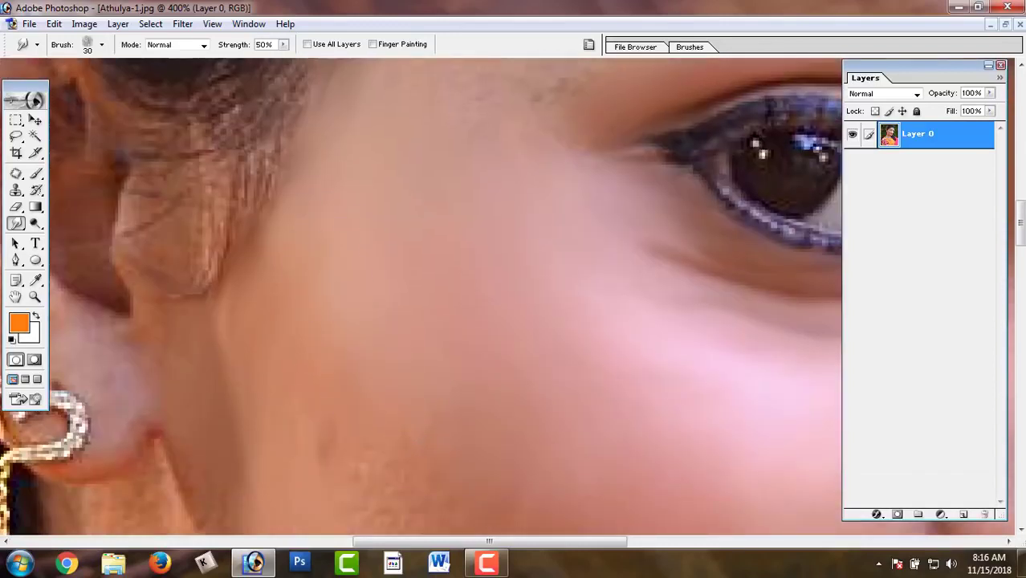
scroll(345, 324, down, 1)
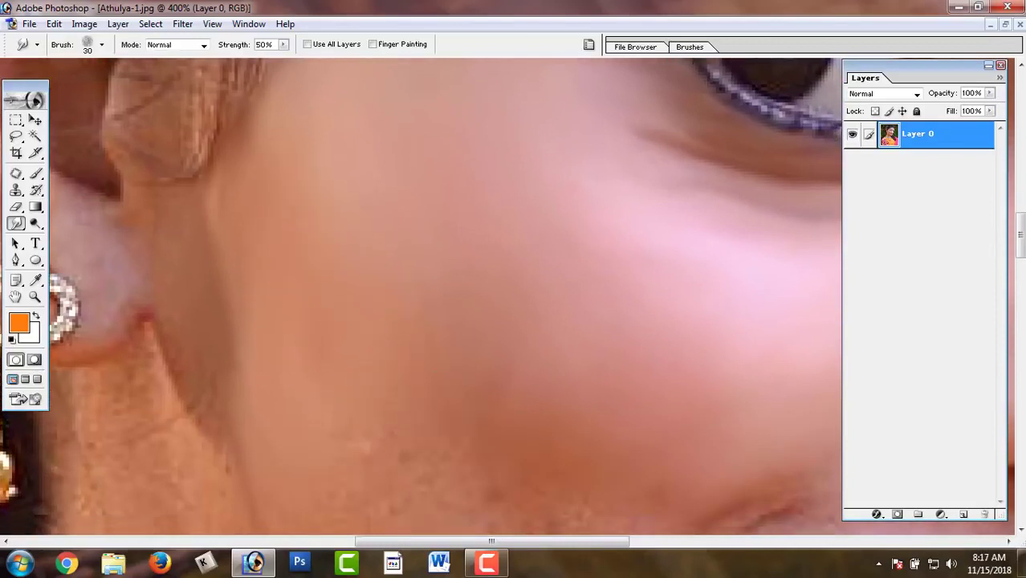
drag(439, 402, 364, 256)
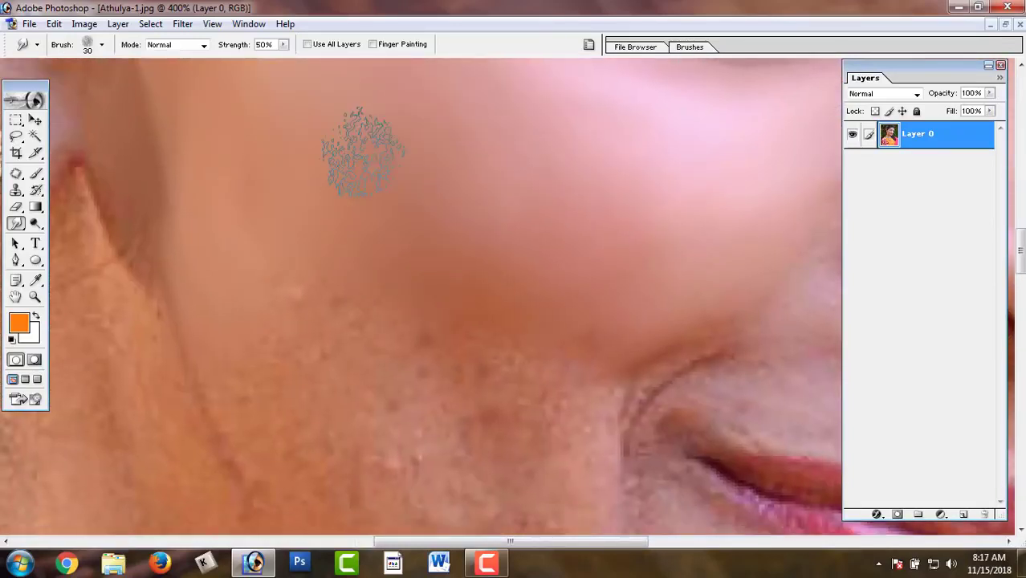
scroll(349, 185, up, 1)
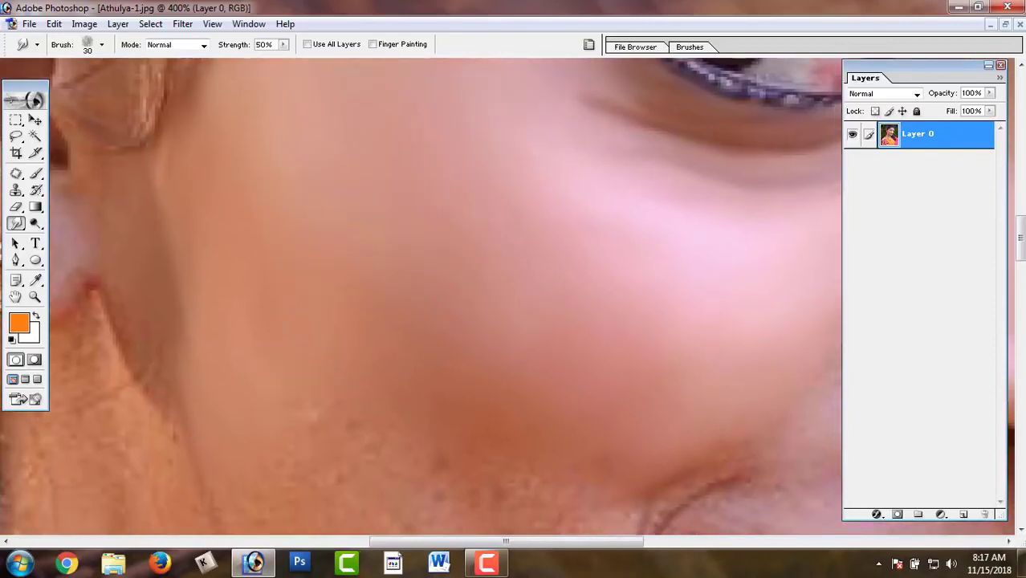
drag(387, 271, 277, 221)
mouse_move(277, 323)
mouse_down()
mouse_move(223, 201)
mouse_move(240, 376)
mouse_up()
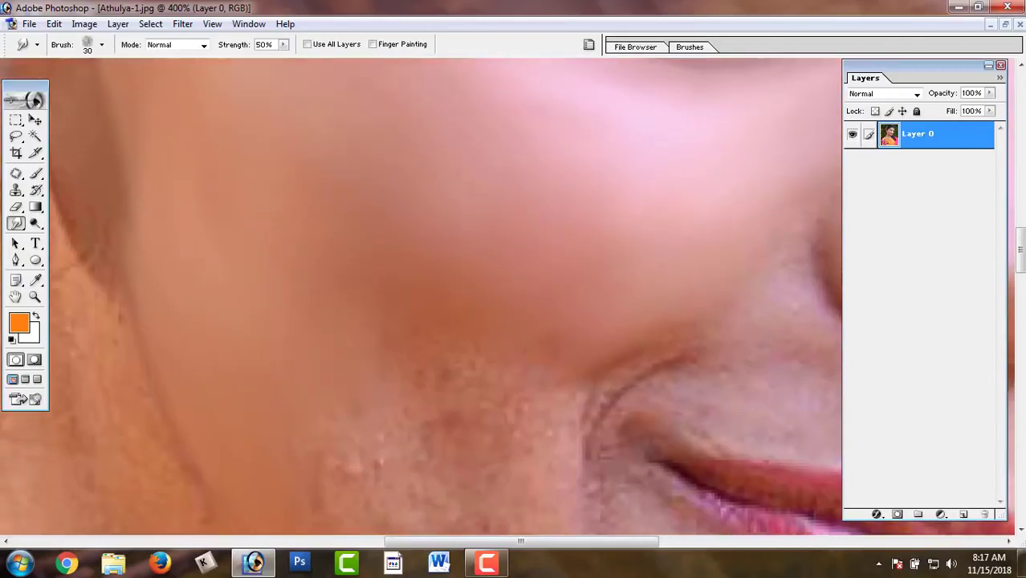
drag(419, 365, 375, 244)
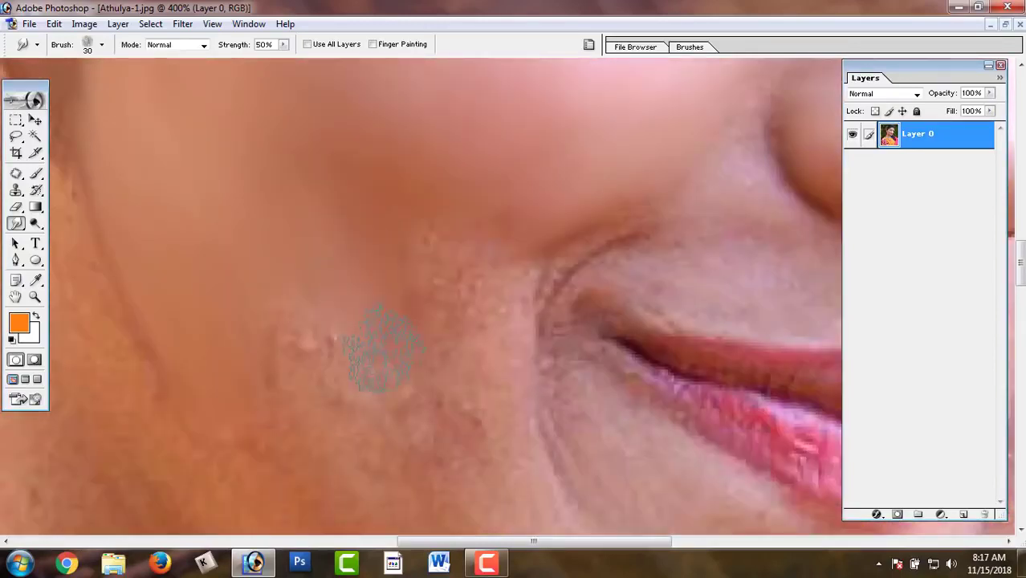
drag(277, 324, 191, 314)
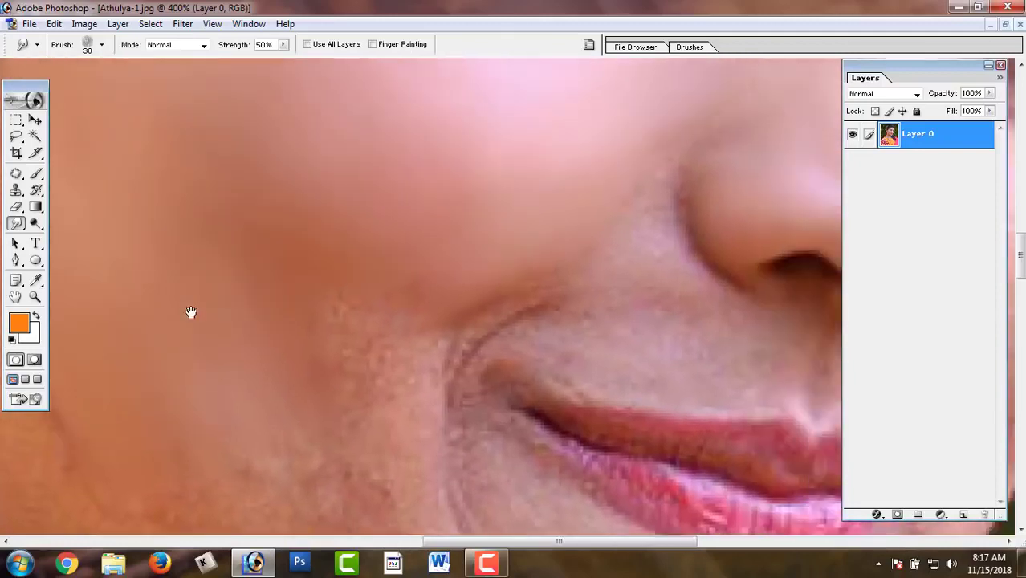
Shrink the smudge brush to 7 px and smooth the skin beside the lips and smile line
key(bracketleft)
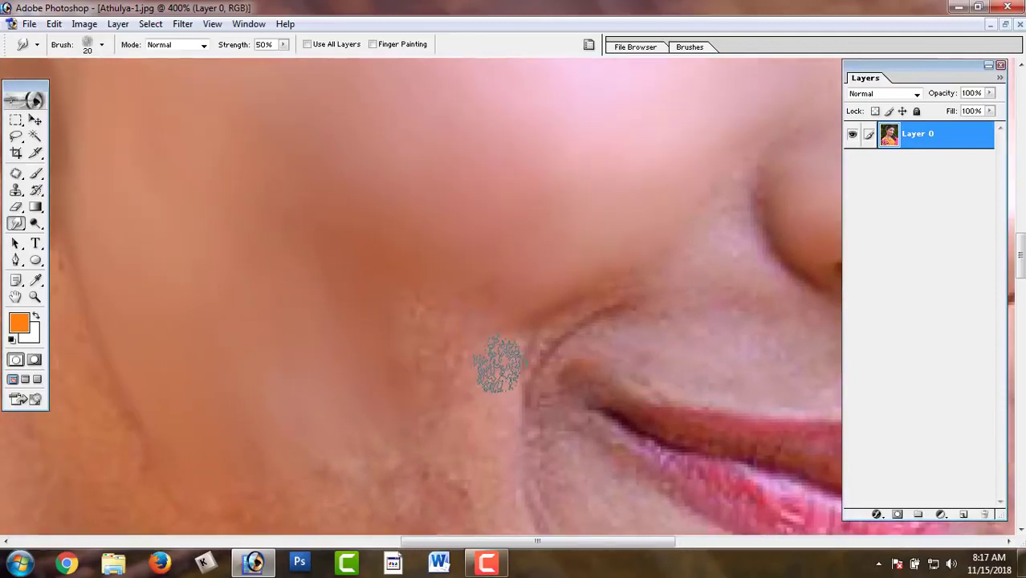
key(bracketleft)
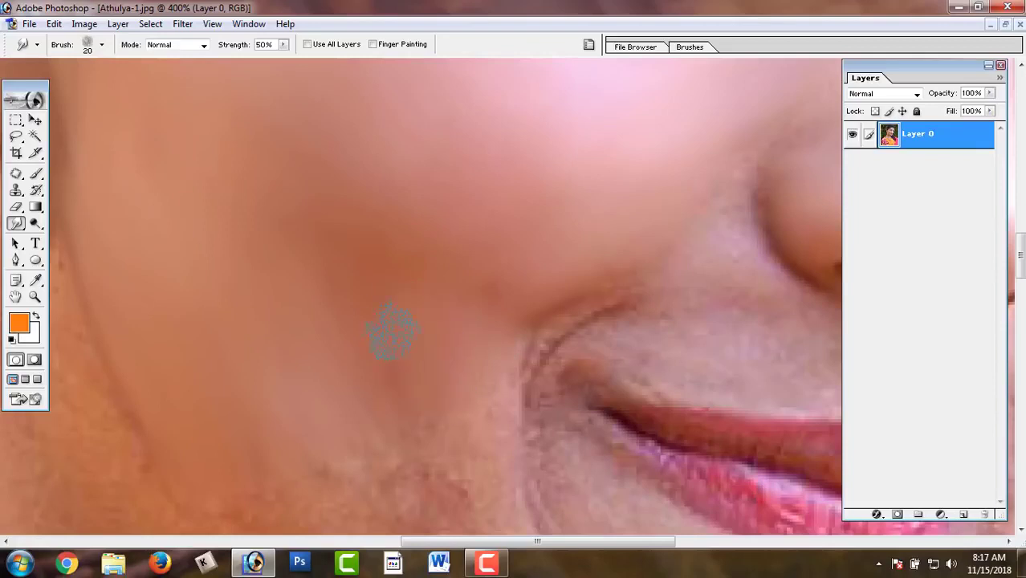
drag(416, 303, 343, 206)
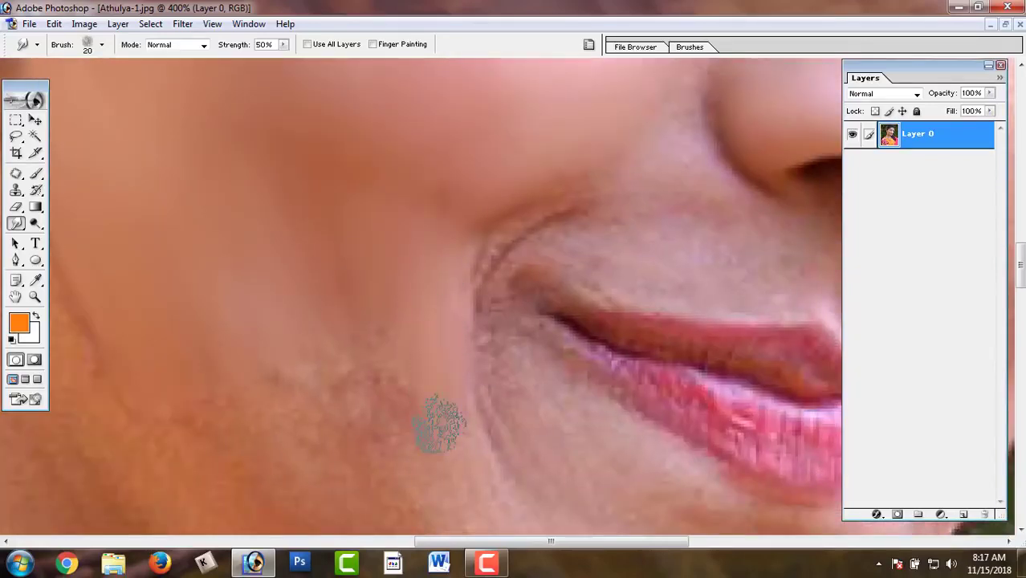
drag(435, 420, 339, 253)
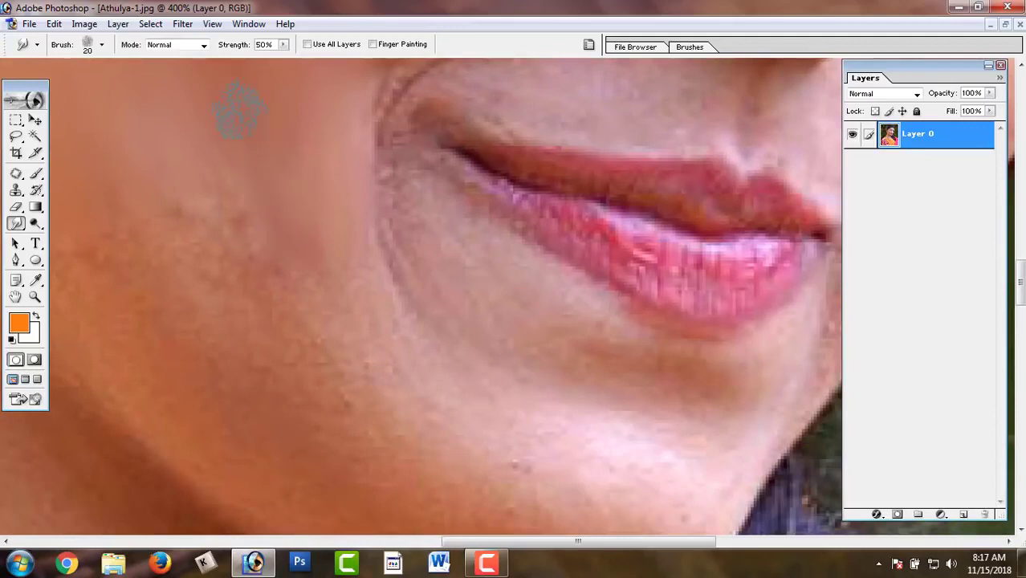
drag(256, 218, 408, 246)
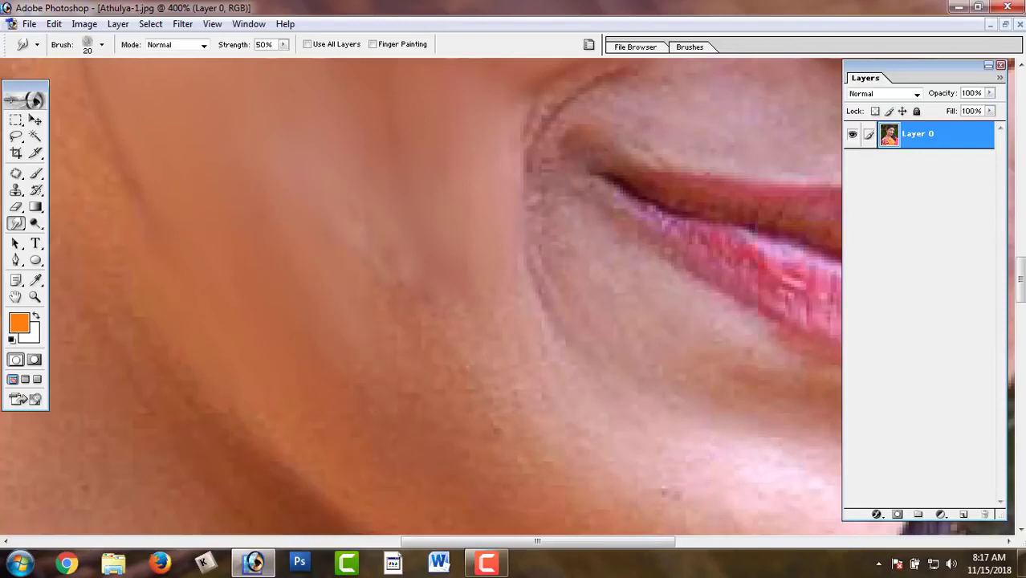
drag(466, 337, 337, 303)
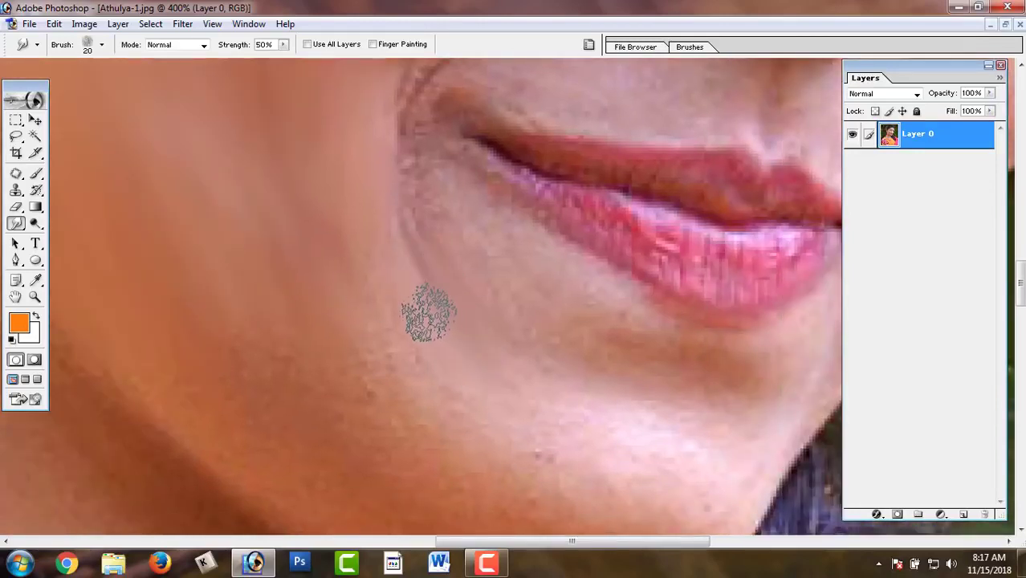
drag(427, 309, 374, 542)
drag(412, 321, 347, 309)
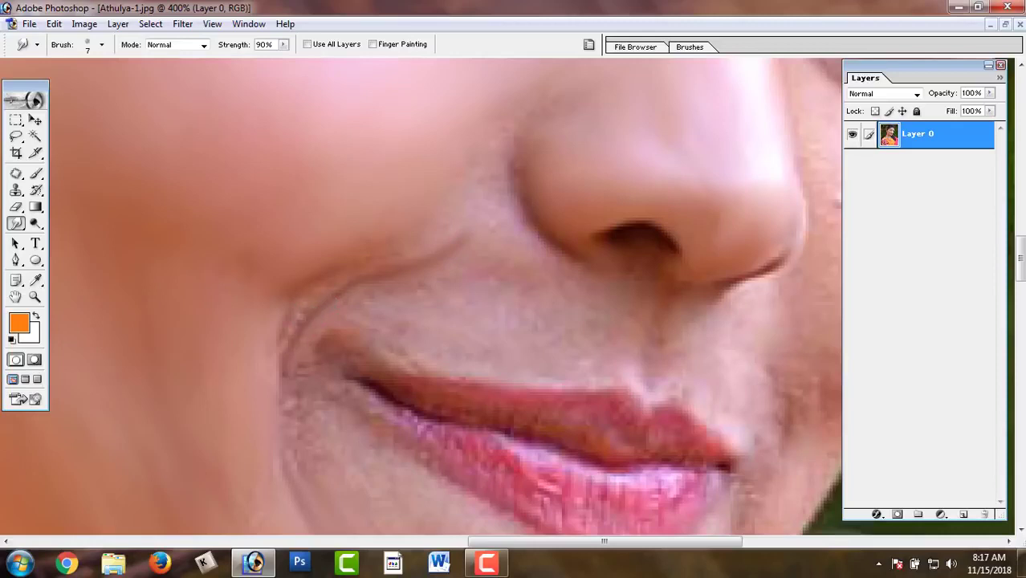
Smudge the skin around the nose, switching the brush between 10 and 20 px
drag(265, 469, 121, 288)
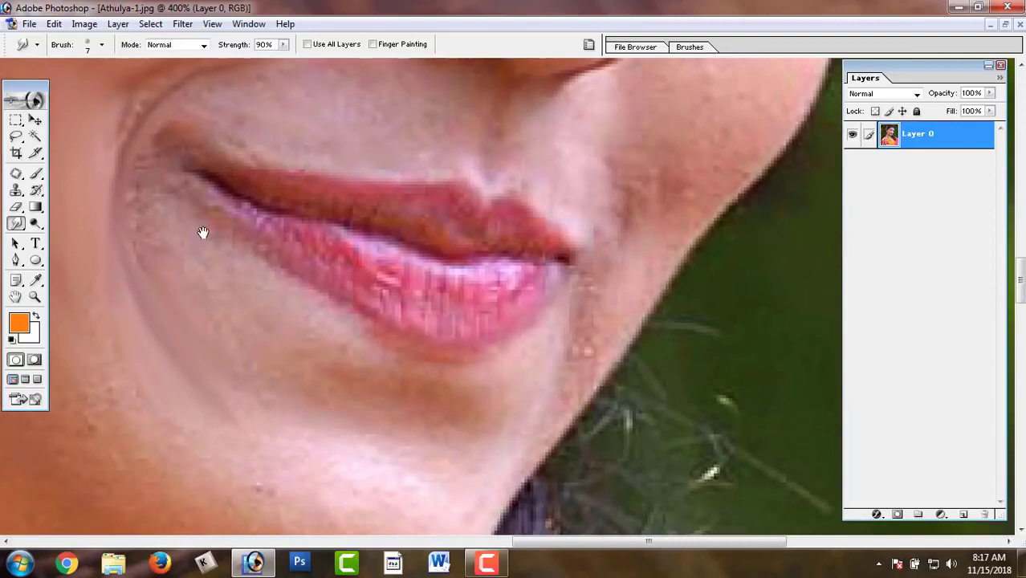
drag(204, 232, 276, 397)
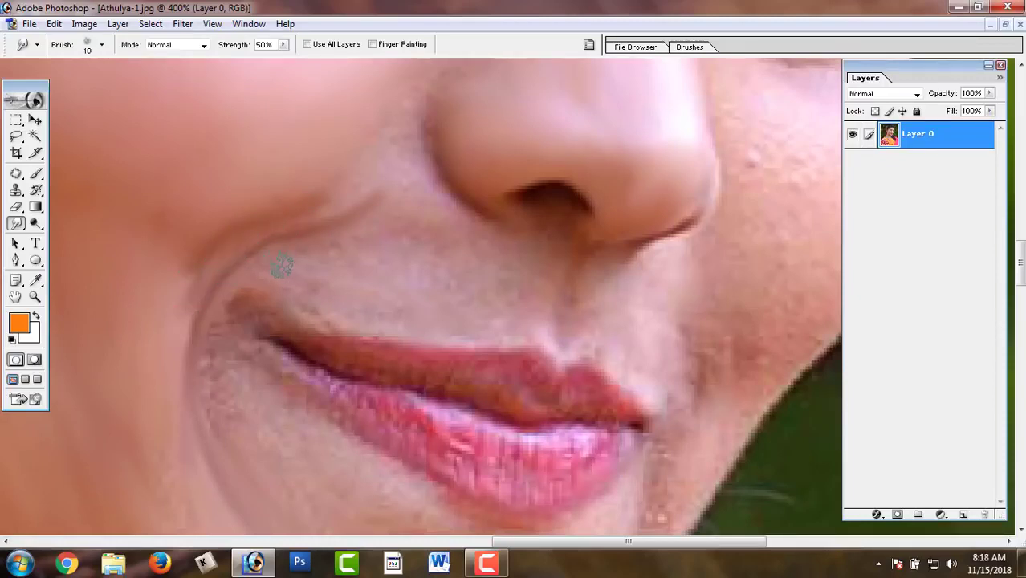
key(bracketright)
drag(341, 251, 286, 360)
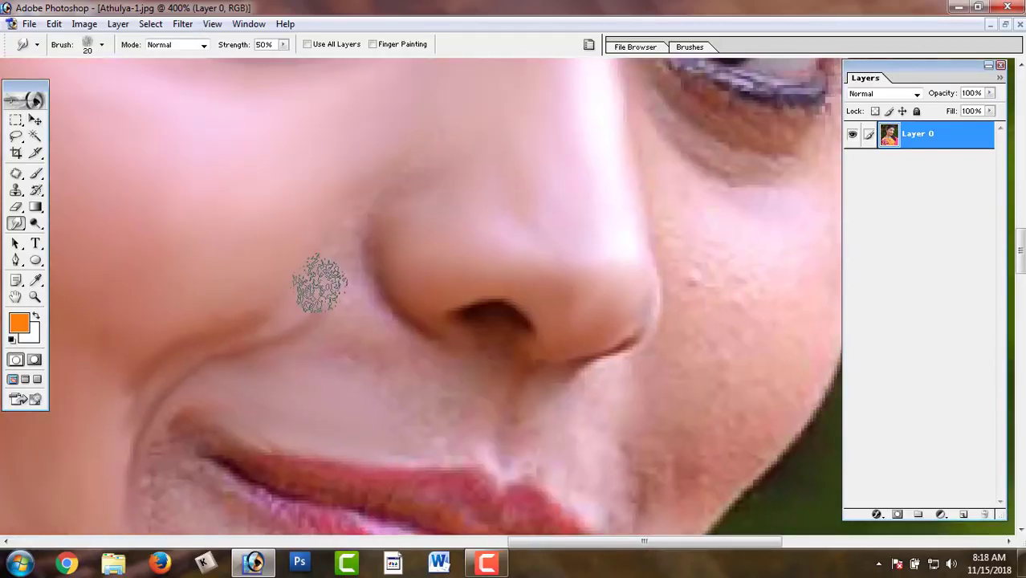
key(bracketleft)
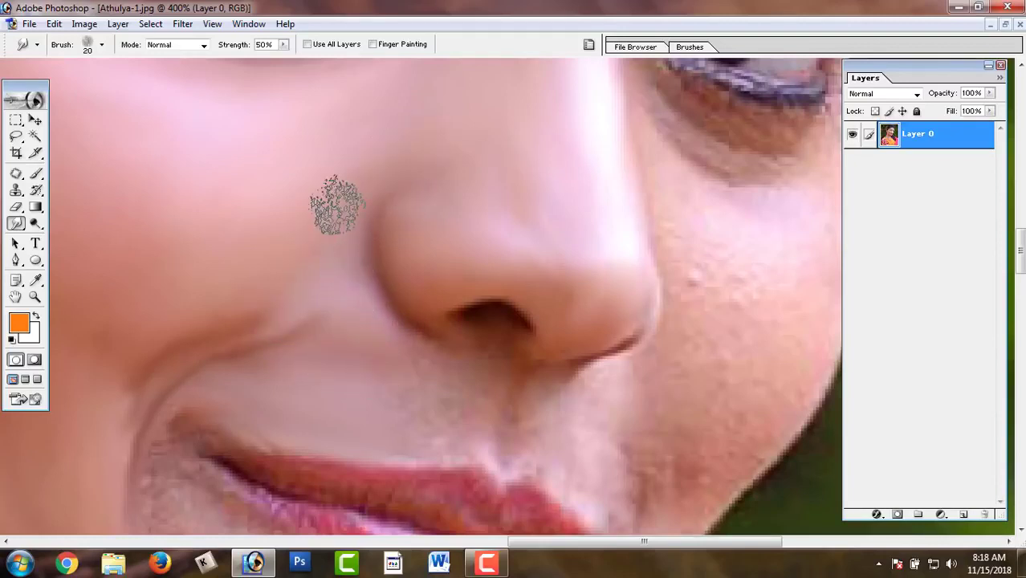
drag(297, 281, 406, 192)
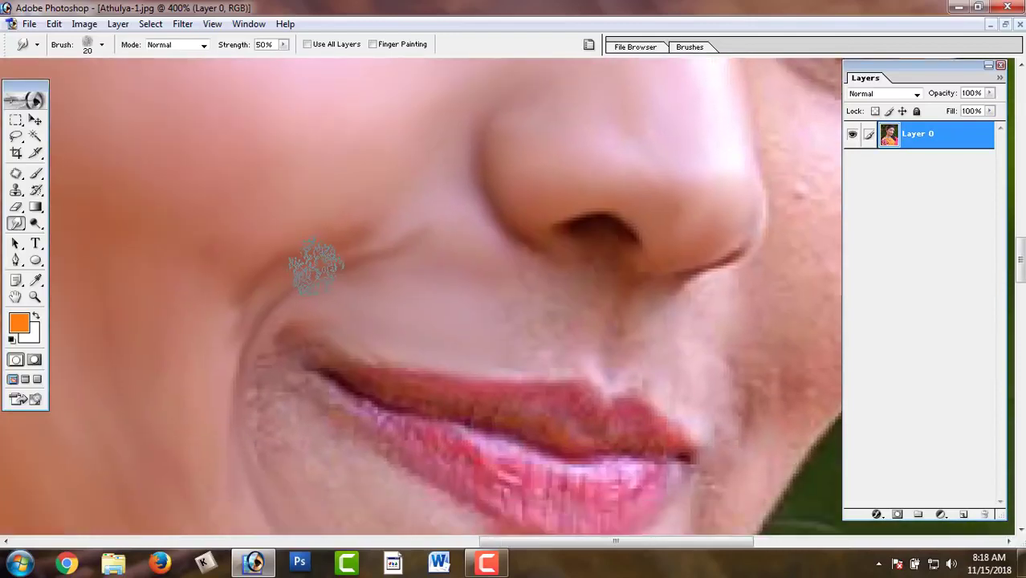
drag(308, 362, 305, 281)
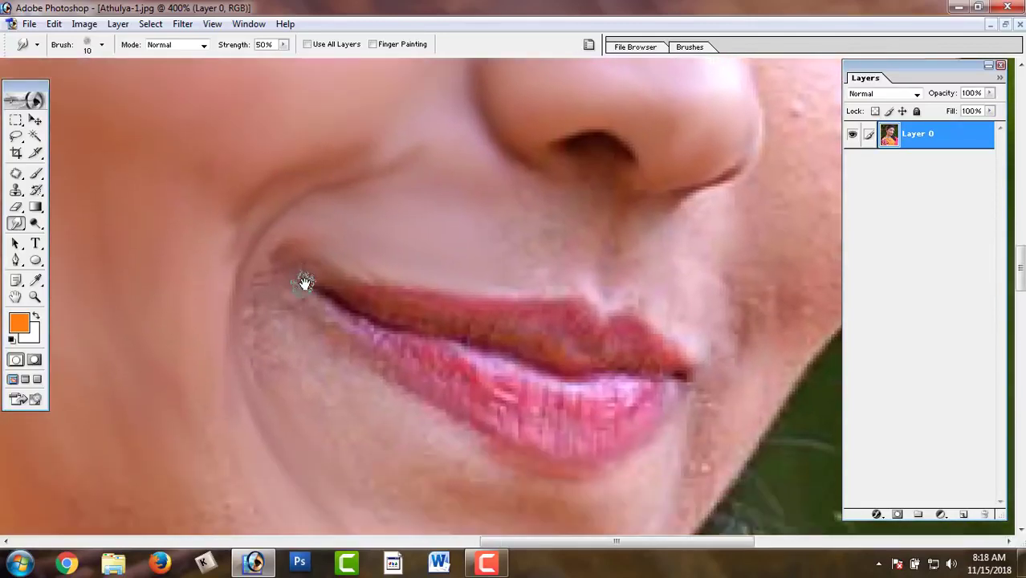
Smooth the lip corners and chin with a 20 px brush, zooming to 500% near the nostril
key(bracketright)
drag(289, 419, 245, 331)
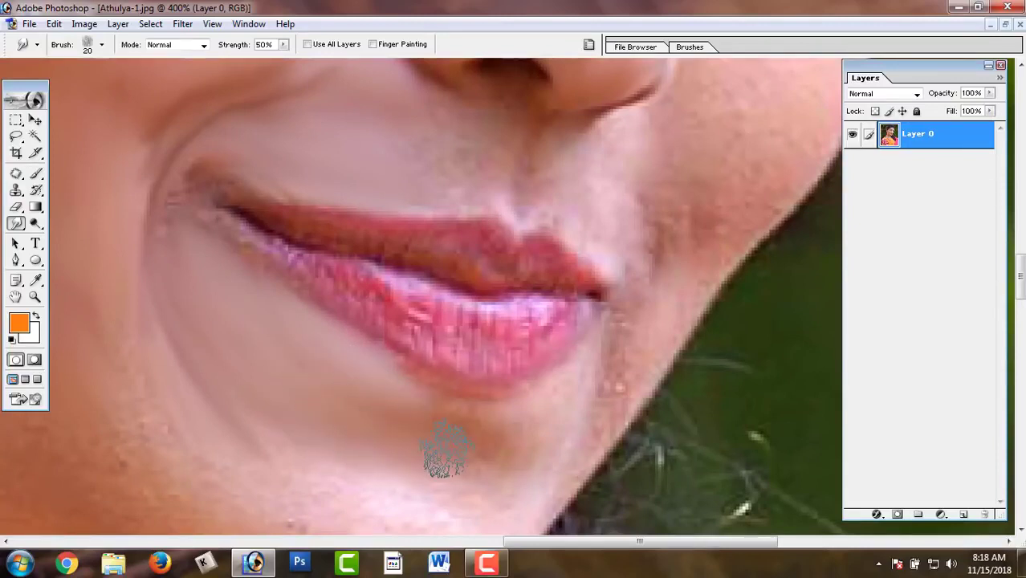
mouse_move(446, 447)
mouse_down()
mouse_move(371, 439)
mouse_move(365, 491)
mouse_up()
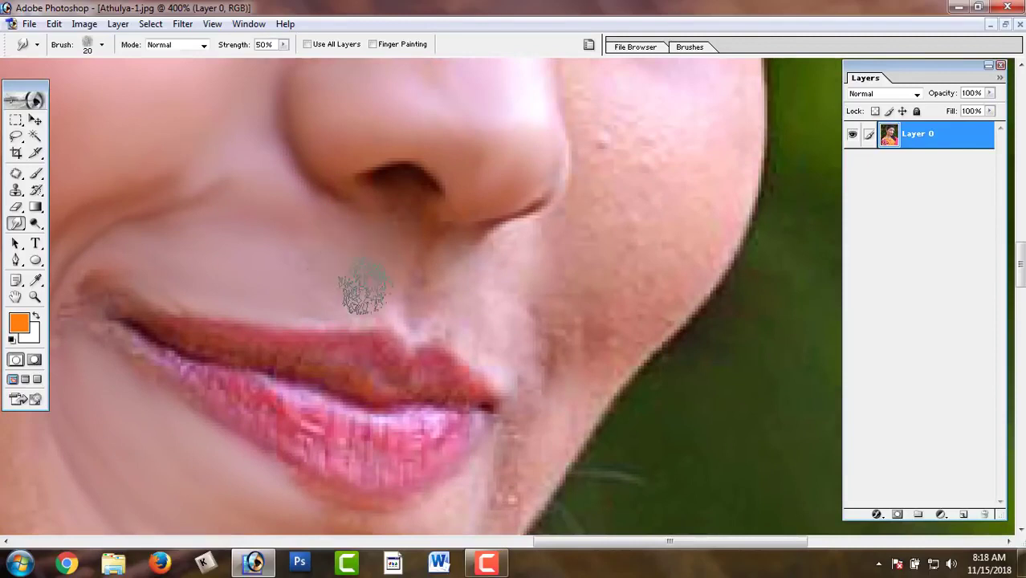
key(ctrl+plus)
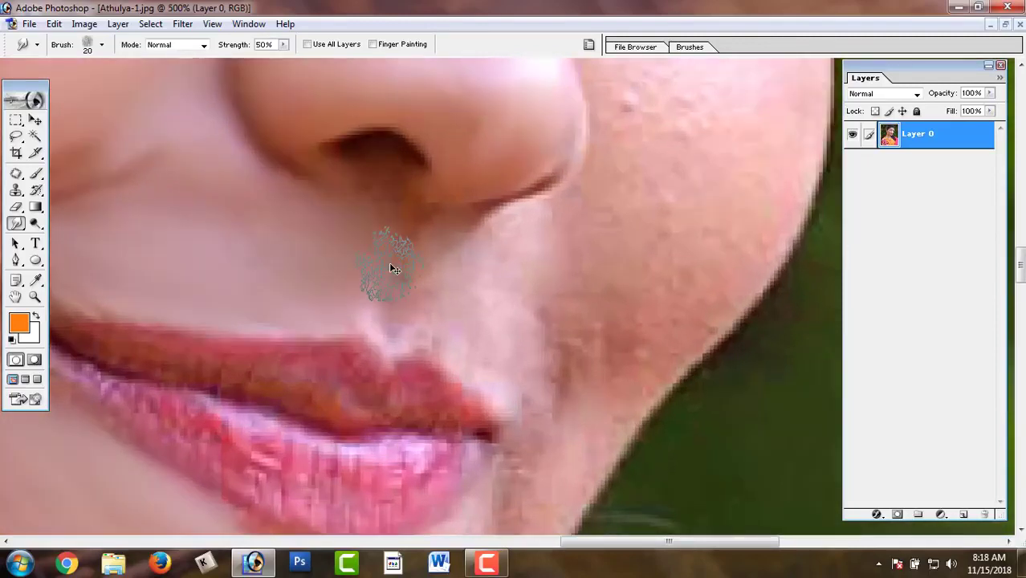
key(bracketleft)
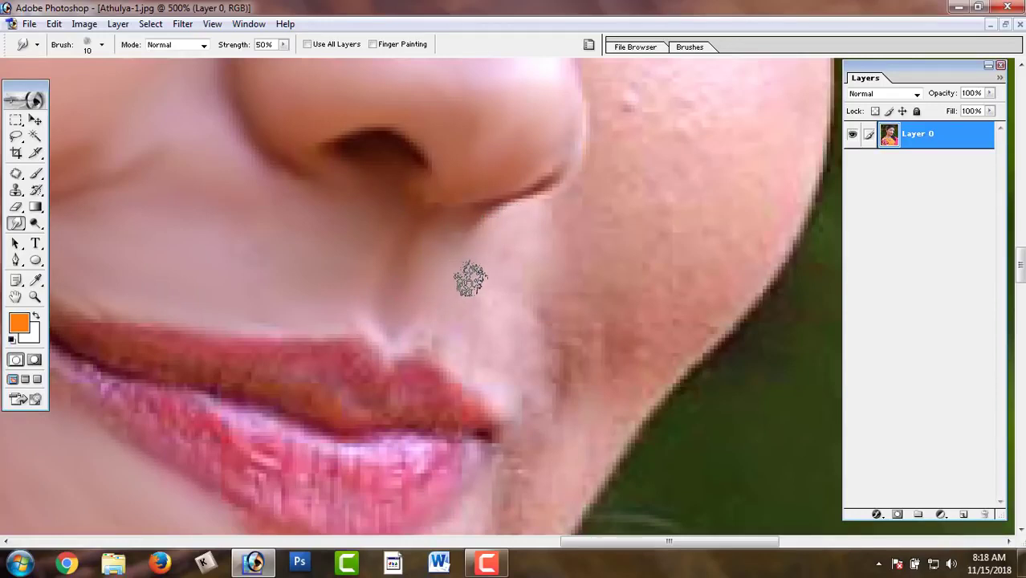
key(bracketright)
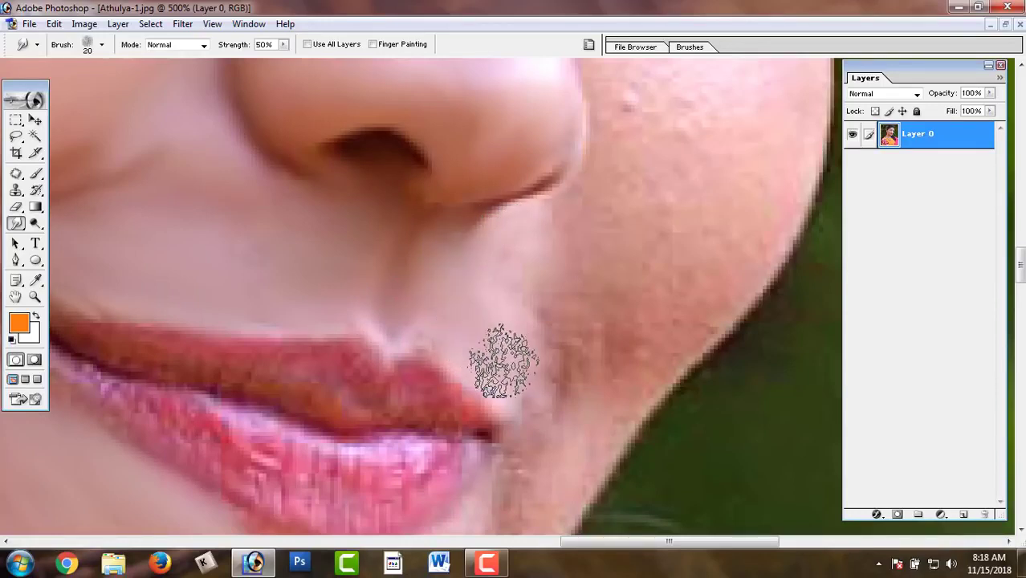
drag(472, 355, 575, 145)
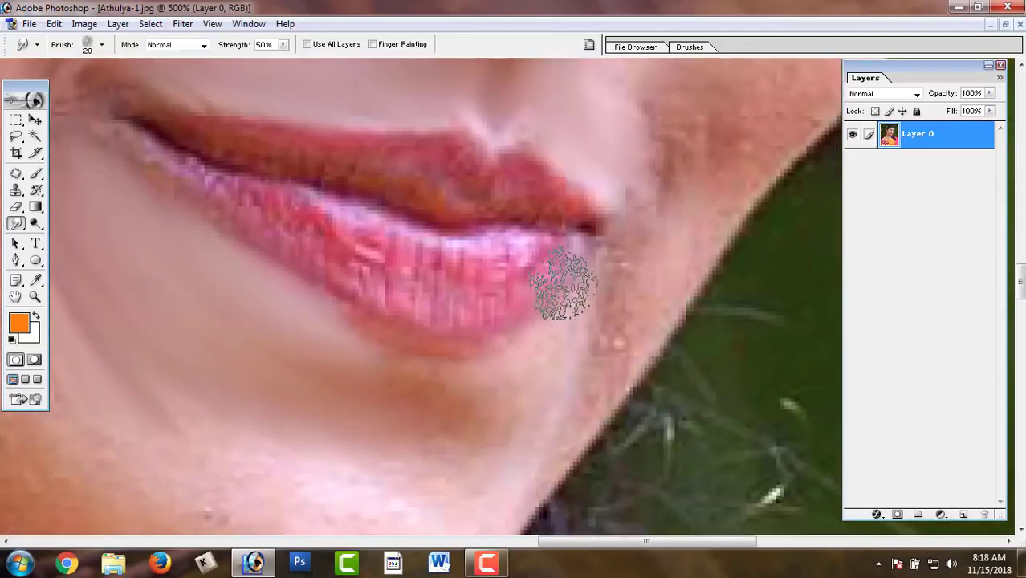
drag(563, 286, 642, 137)
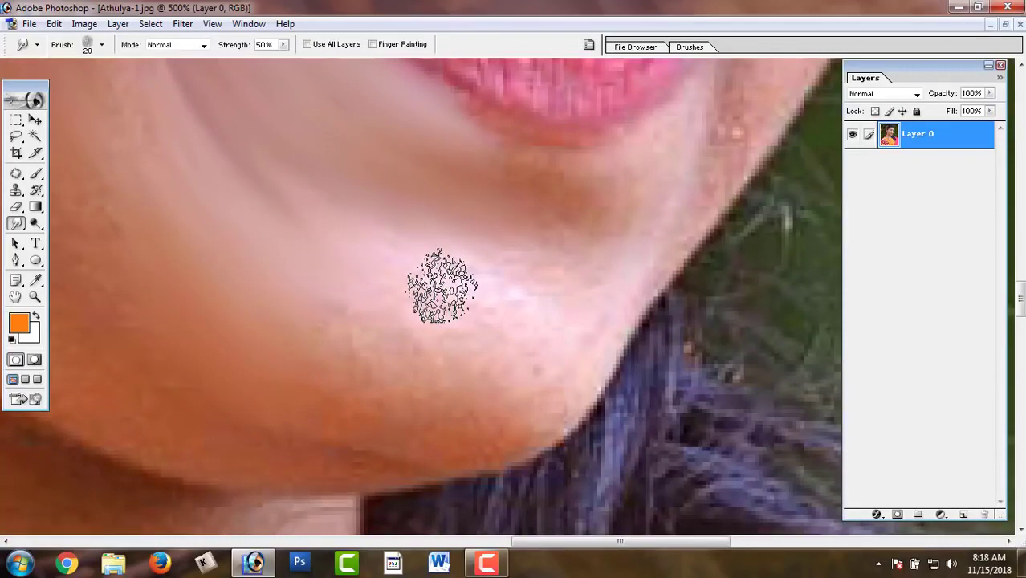
Smudge the lower lip and chin skin, adjusting the brush size for finer strokes
key(bracketleft)
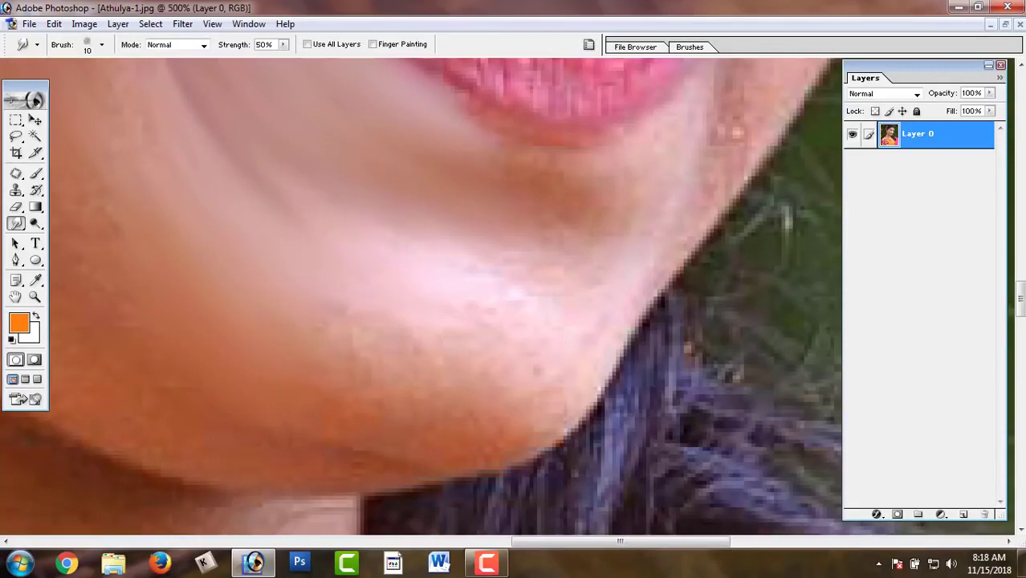
key(bracketright)
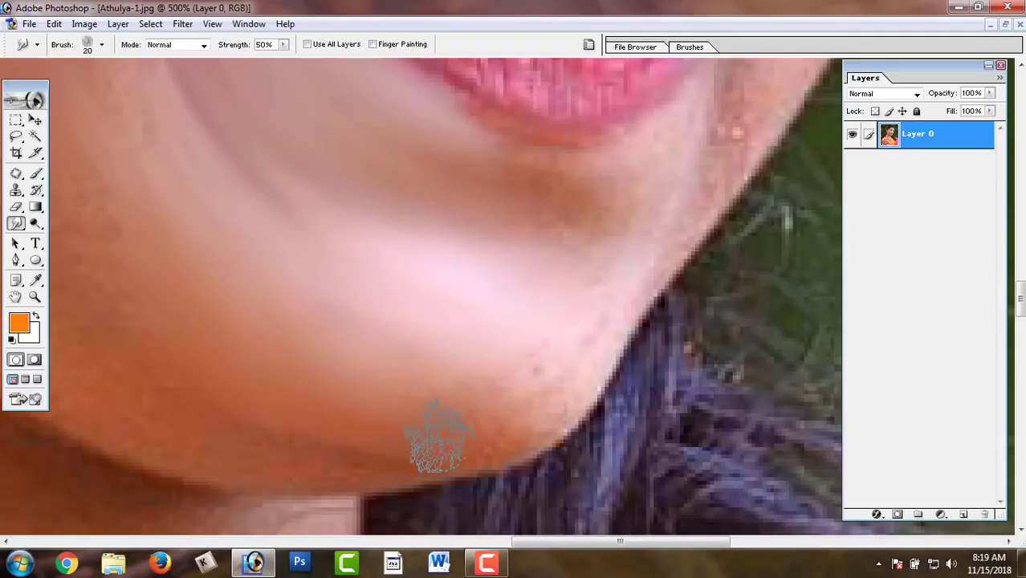
drag(517, 320, 399, 419)
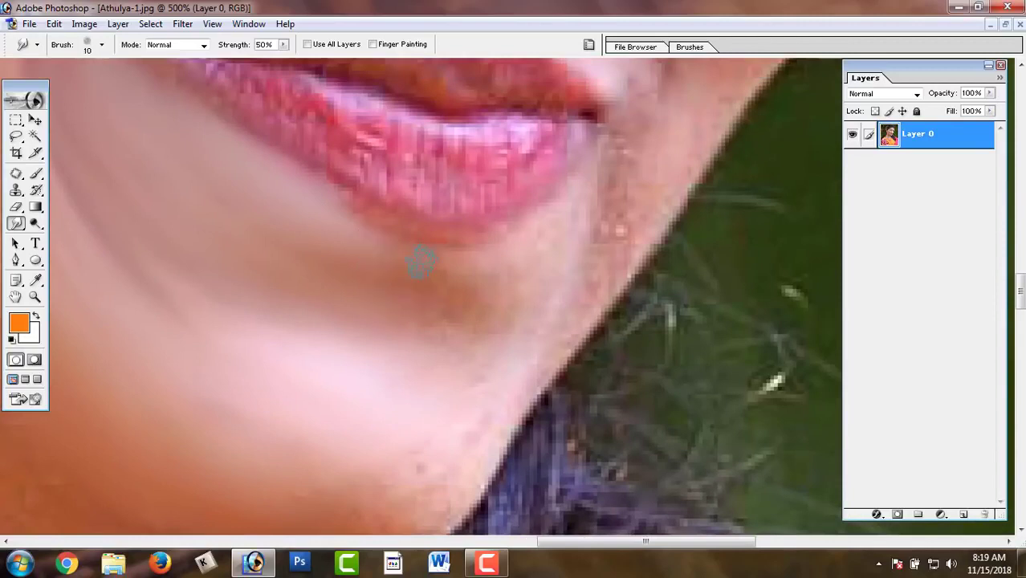
key(bracketright)
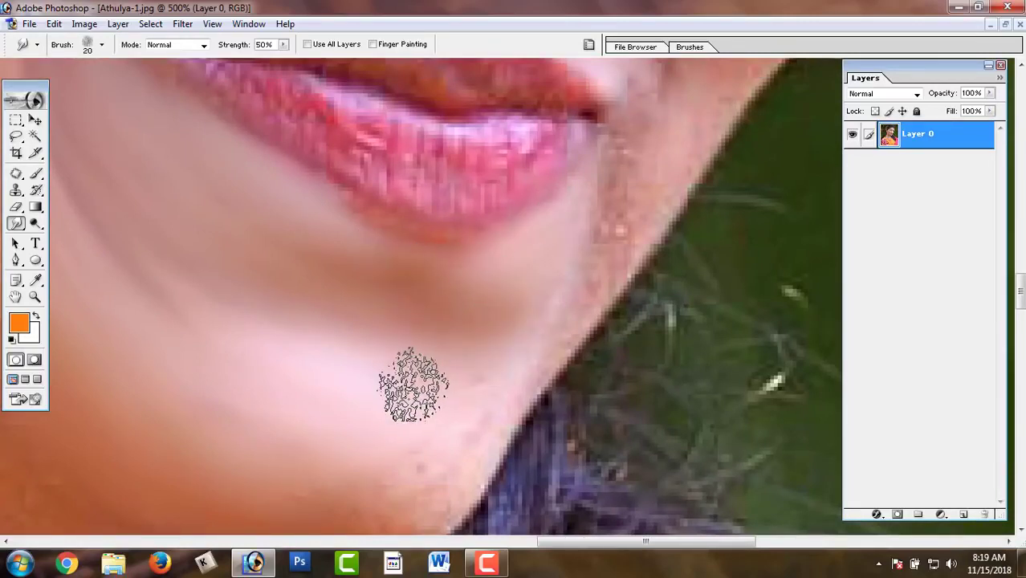
drag(408, 379, 483, 211)
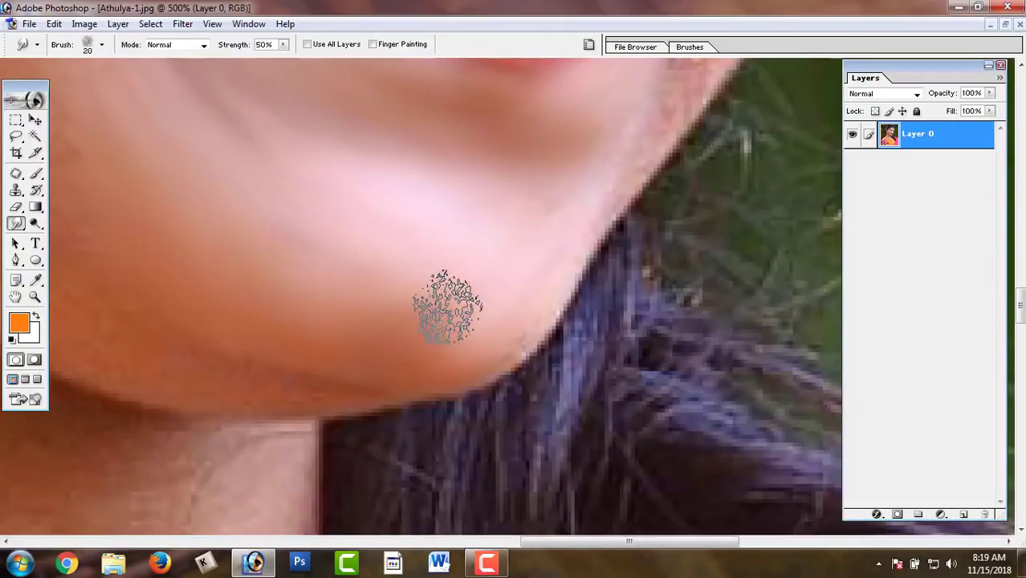
Smooth the cheek beside the mouth, the lip corner and the jaw edge along the hair
drag(292, 313, 513, 240)
drag(96, 143, 228, 288)
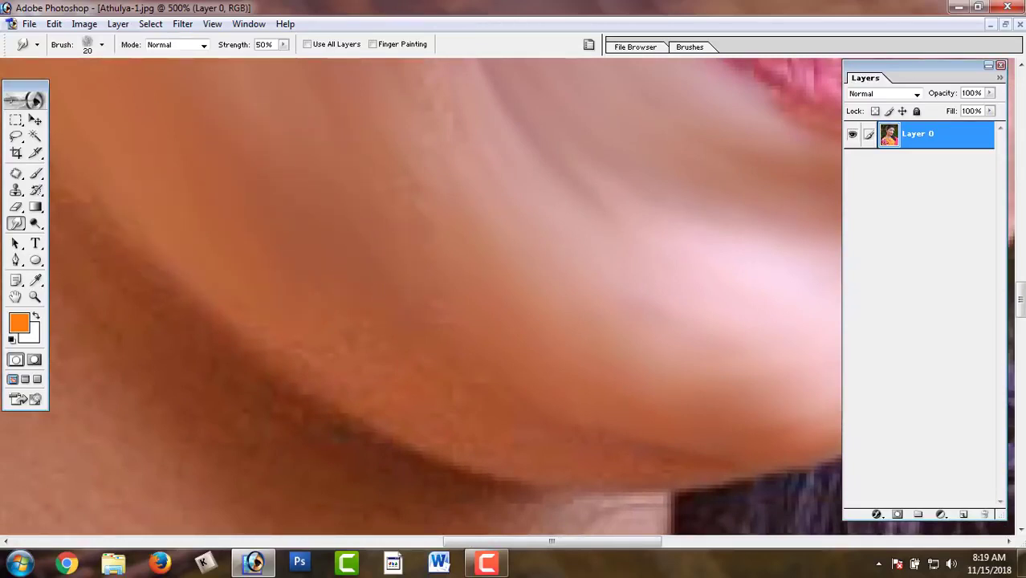
drag(456, 221, 353, 384)
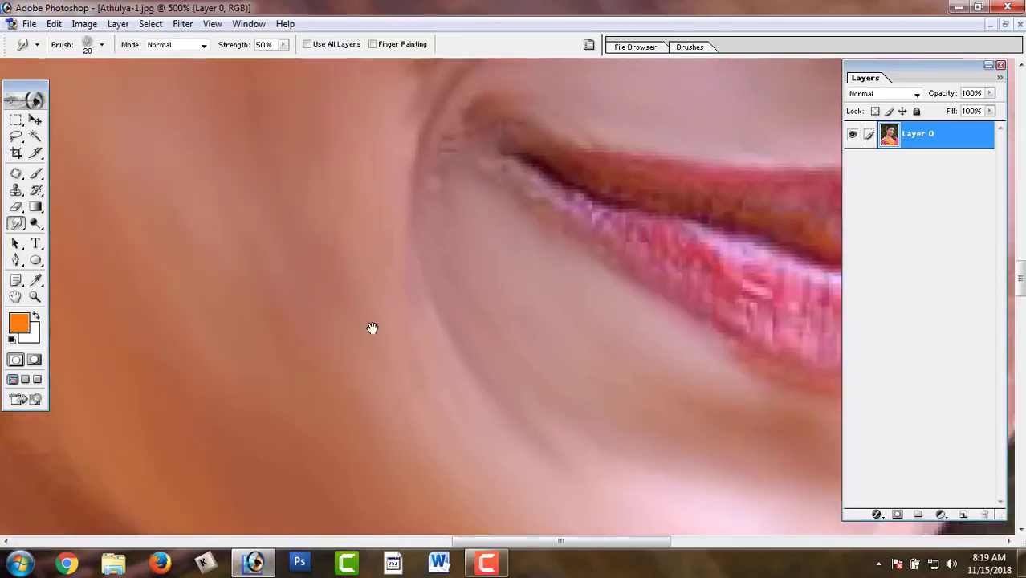
drag(371, 332, 411, 453)
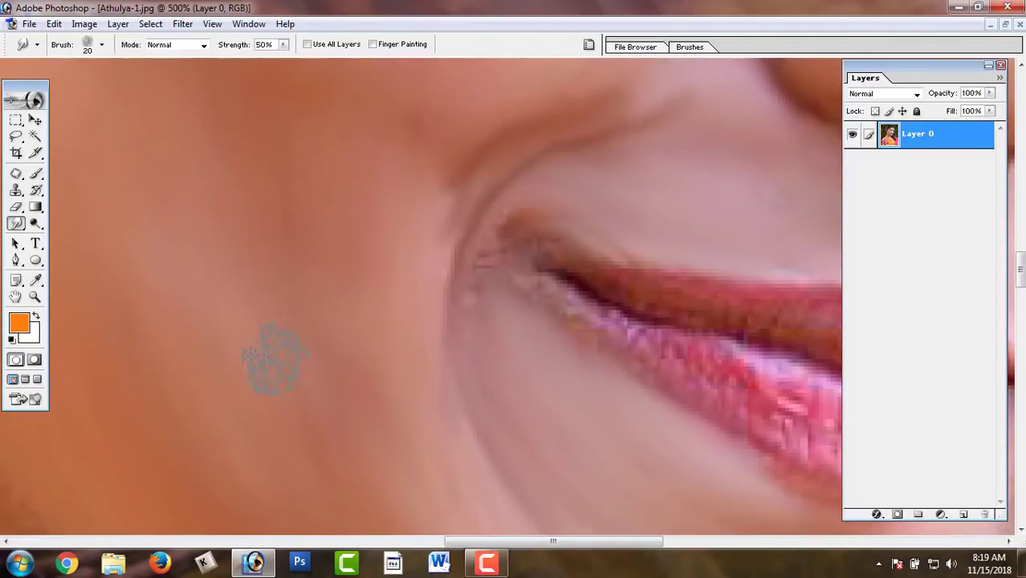
mouse_move(273, 359)
mouse_down()
mouse_move(332, 126)
mouse_move(293, 200)
mouse_up()
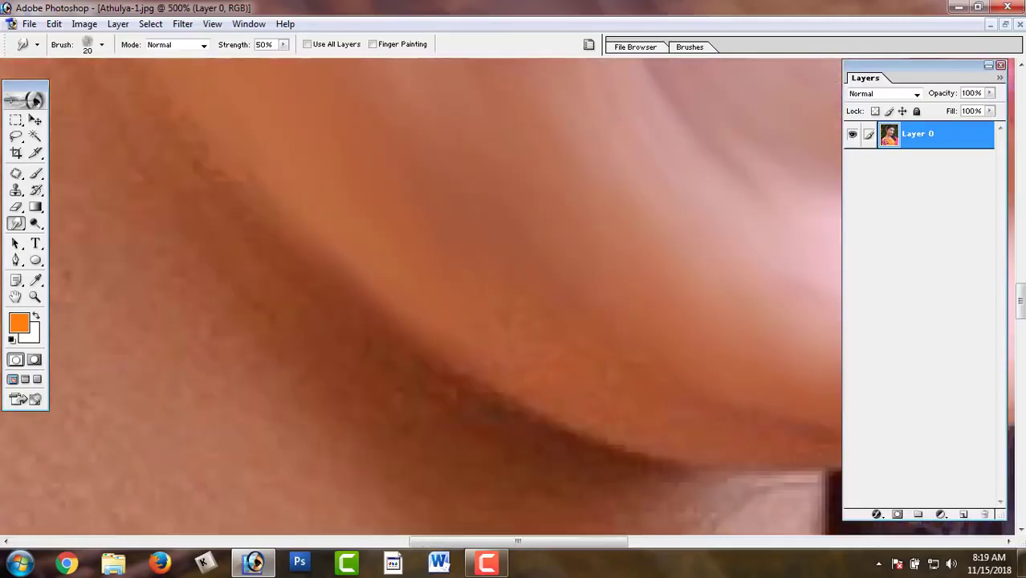
drag(552, 313, 137, 199)
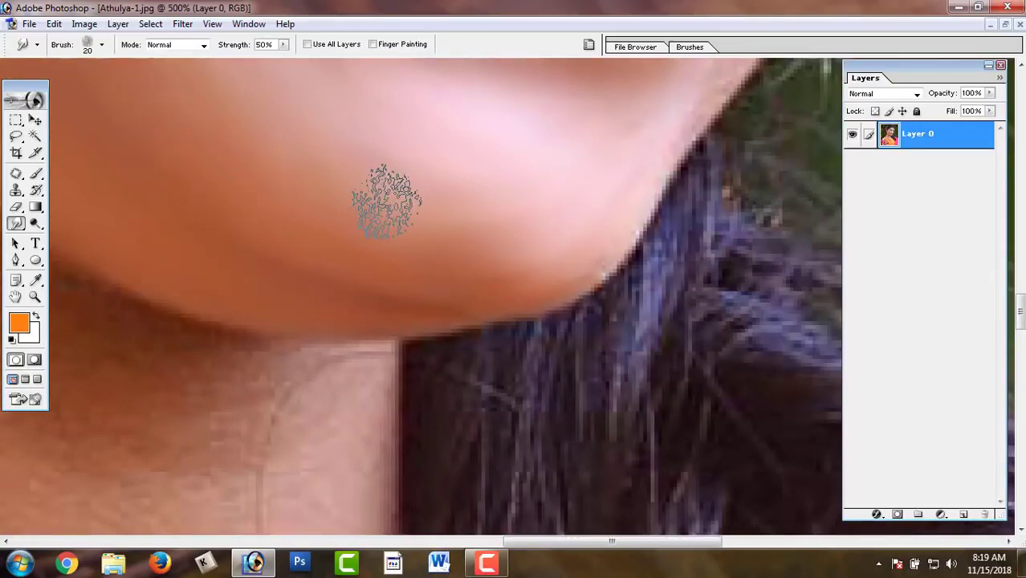
drag(388, 194, 81, 394)
Smooth the cheek skin beside the nose and the area under the eye
key(bracketleft)
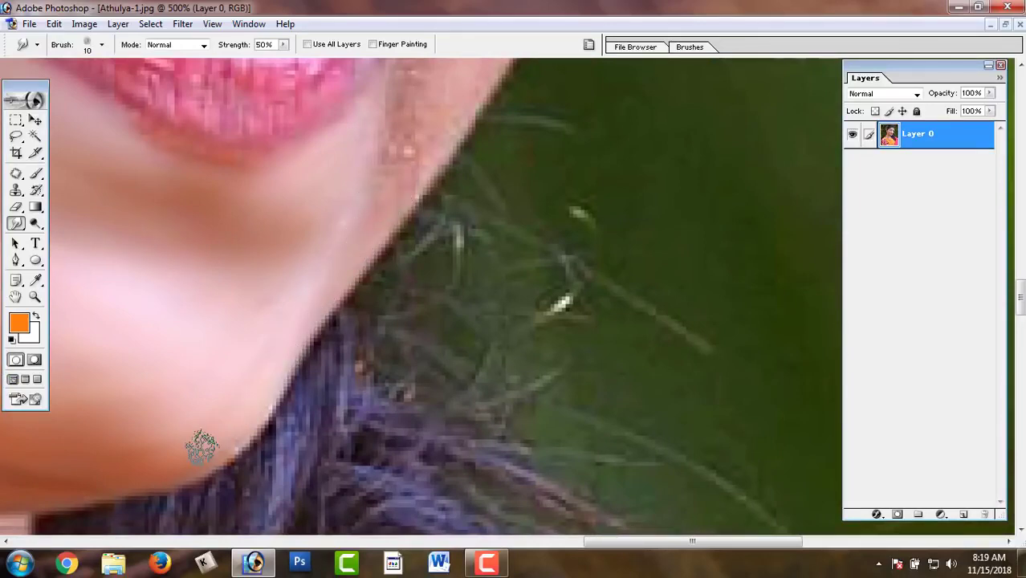
drag(284, 222, 141, 434)
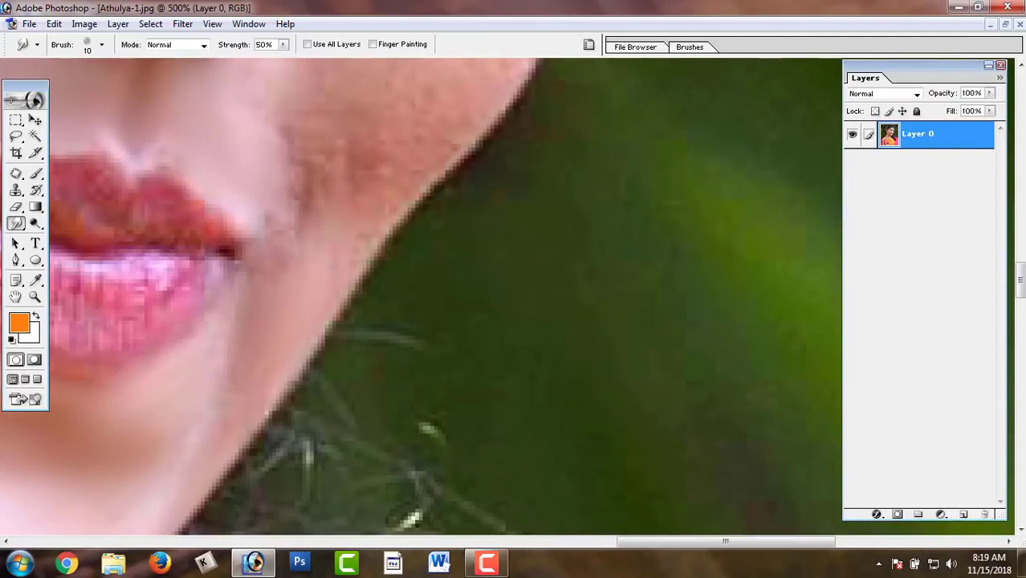
mouse_move(221, 325)
mouse_down()
mouse_move(233, 354)
mouse_move(233, 271)
mouse_up()
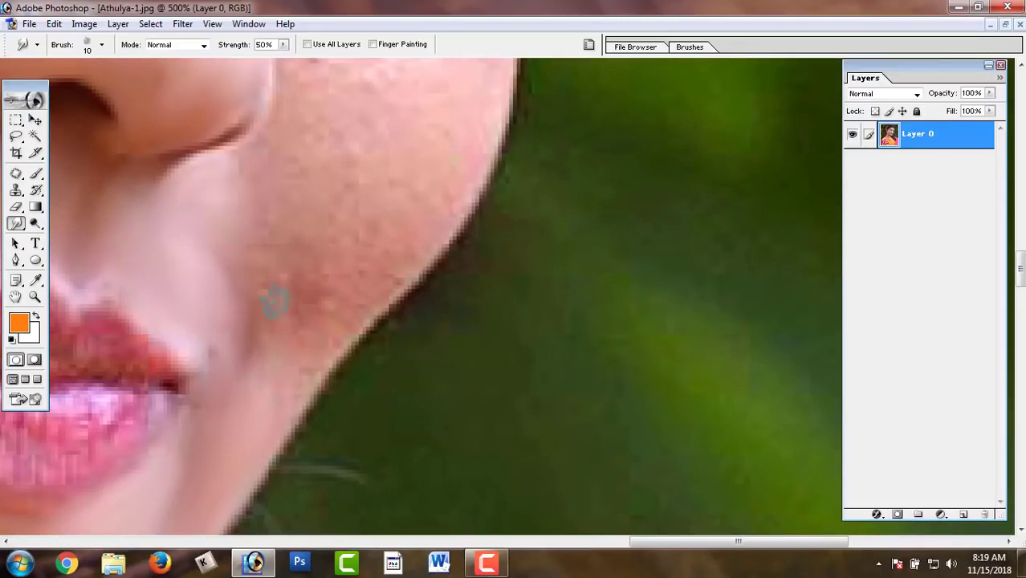
key(bracketright)
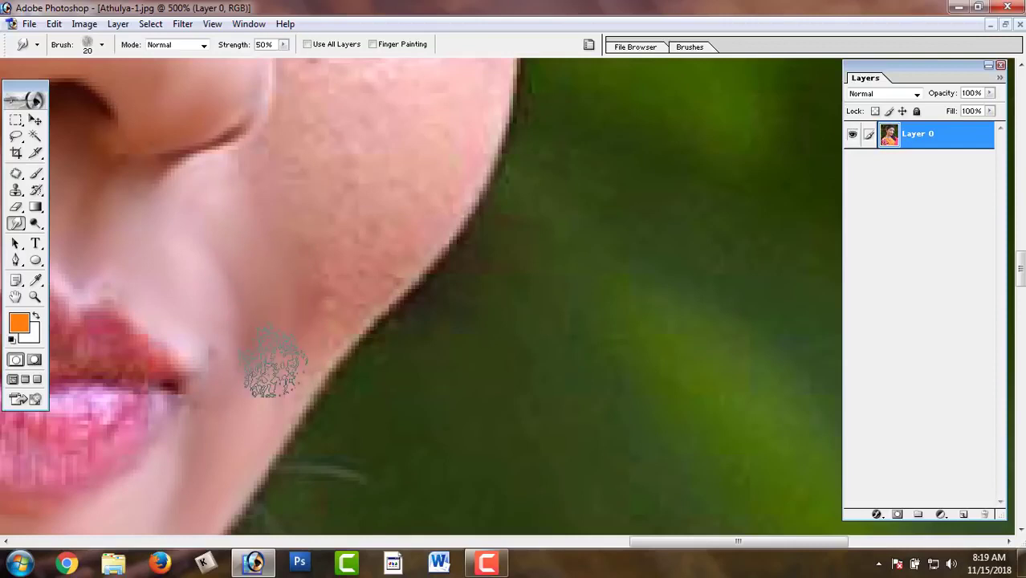
drag(287, 171, 229, 292)
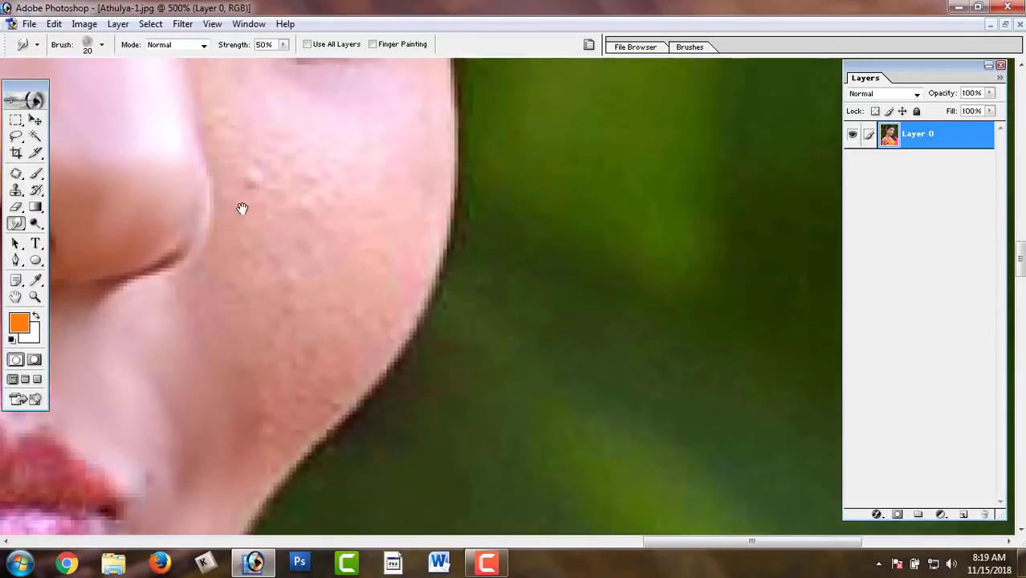
drag(242, 208, 245, 298)
key(bracketleft)
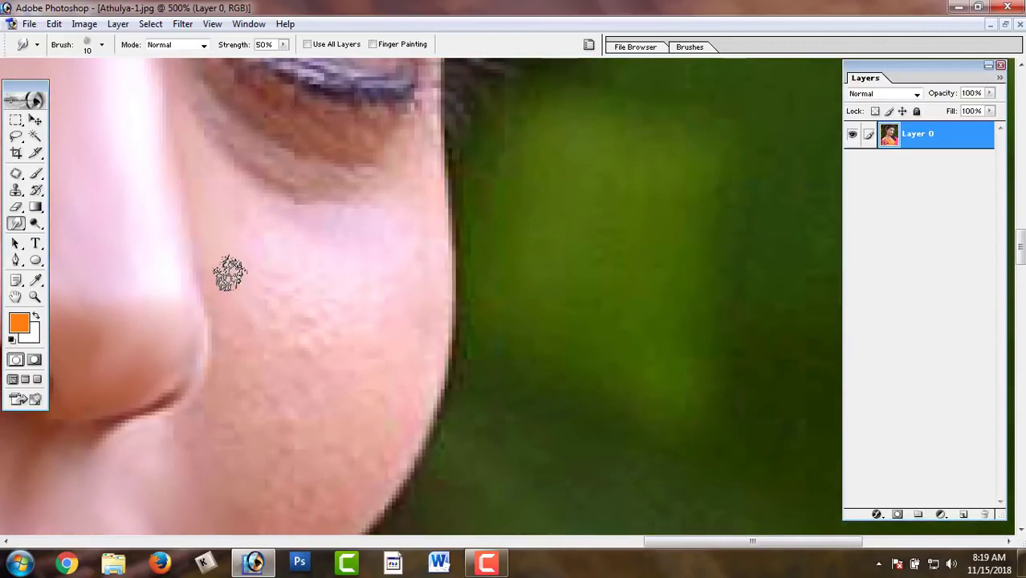
key(bracketright)
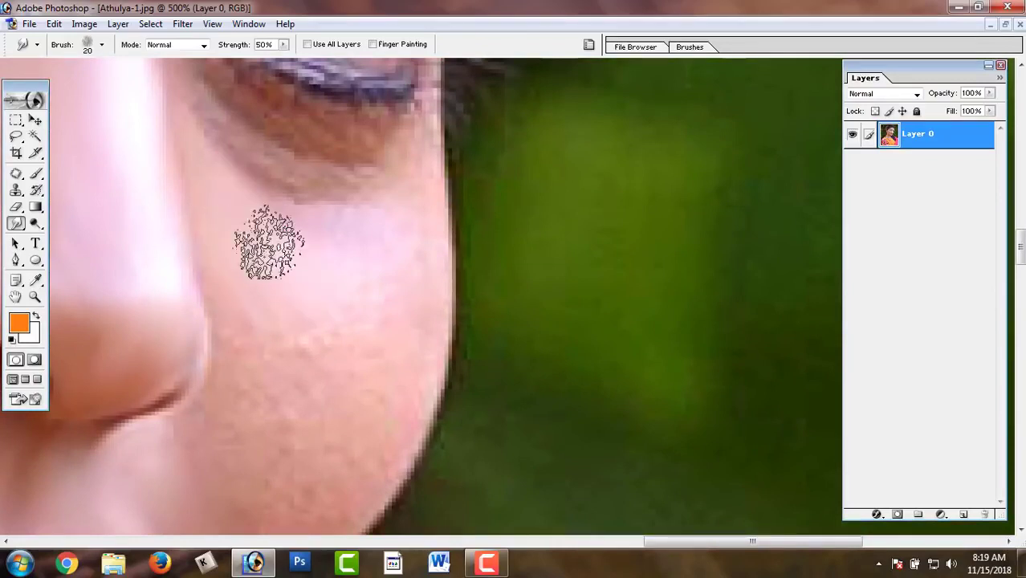
Smooth the cheek above the lips and the nostril edge with a 10-pixel brush
drag(240, 366, 287, 240)
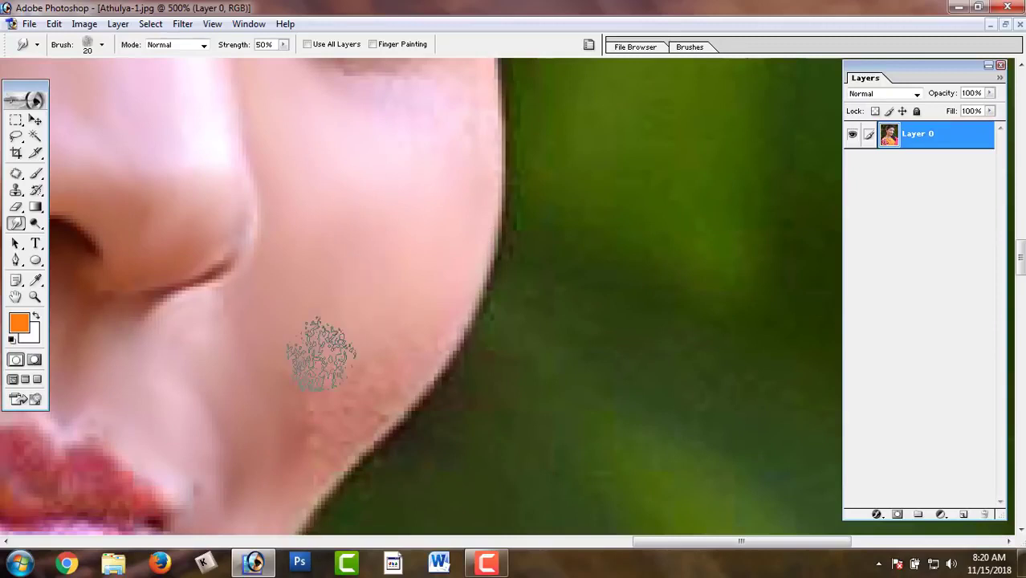
drag(328, 322, 339, 211)
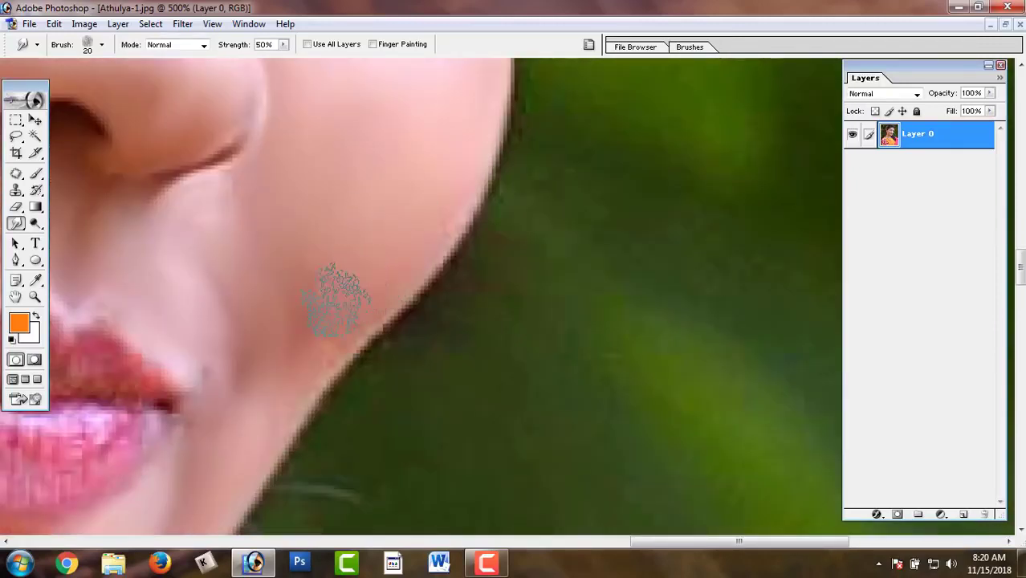
mouse_move(315, 293)
mouse_down()
mouse_move(290, 354)
mouse_move(385, 243)
mouse_up()
drag(213, 292, 296, 254)
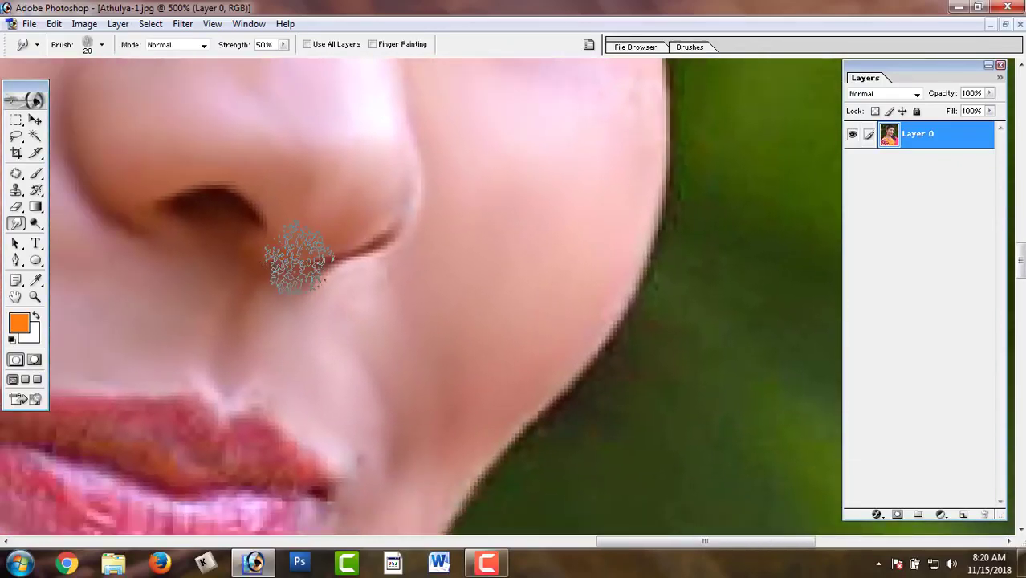
key(bracketleft)
drag(396, 208, 264, 294)
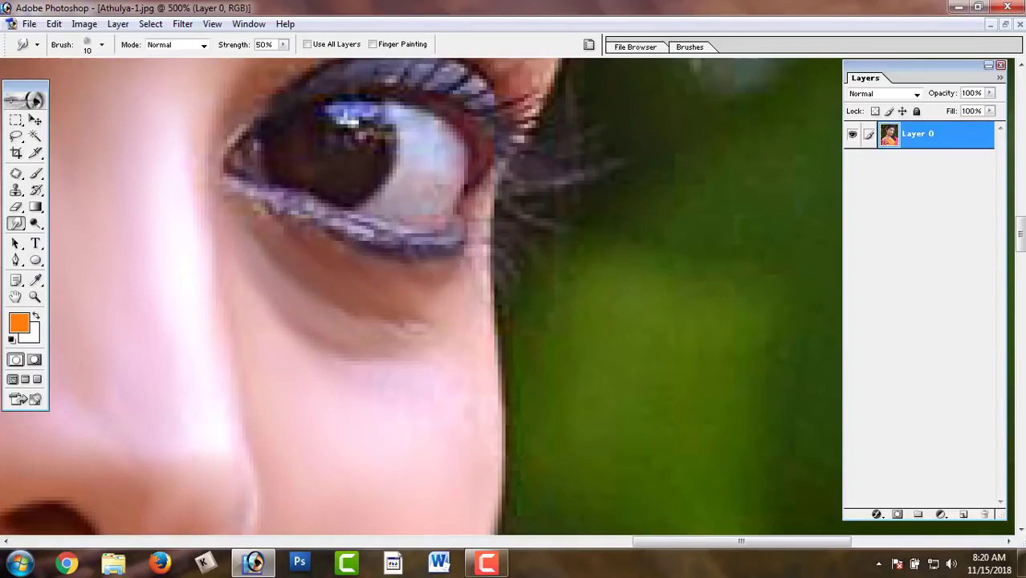
Blend the lash line, eyelid and outer eye corner with a 10-pixel brush at 50% strength
key(bracketright)
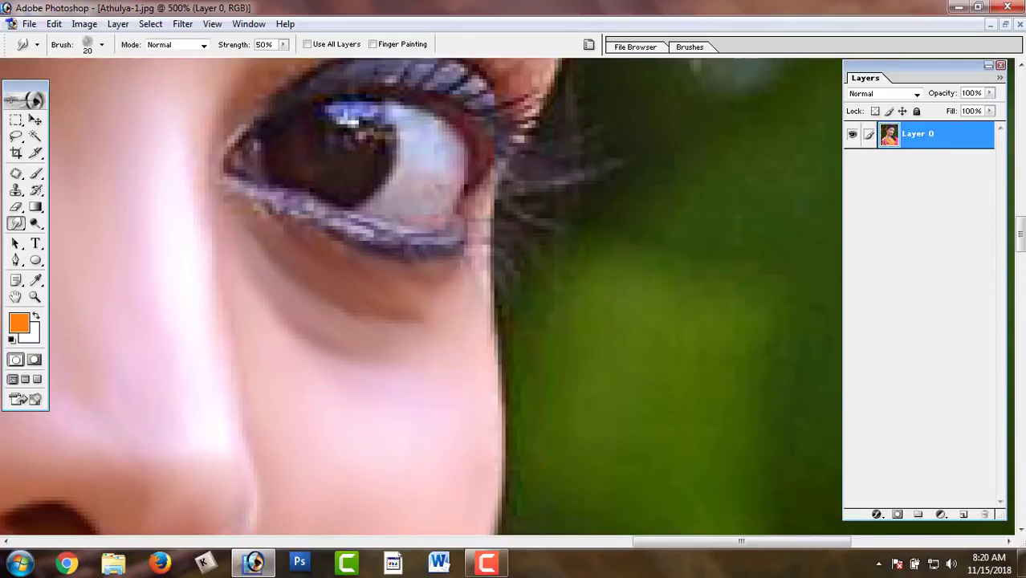
drag(458, 331, 421, 452)
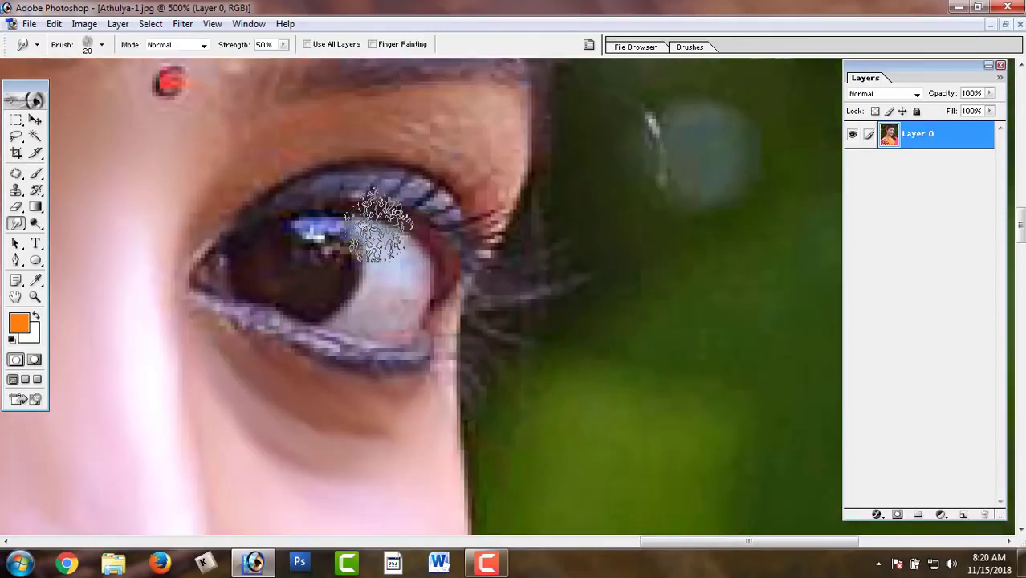
key(bracketleft)
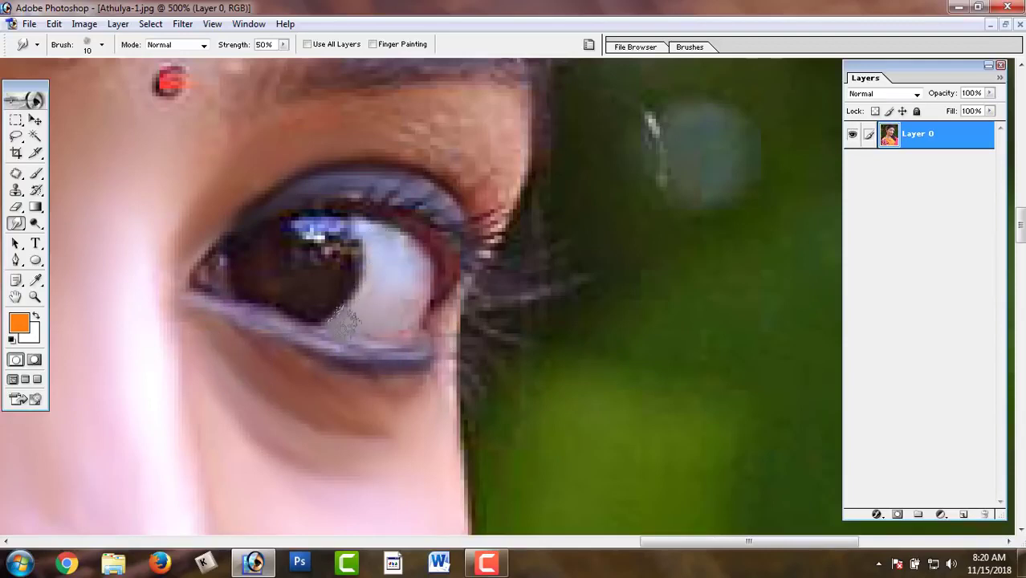
key(ctrl+plus)
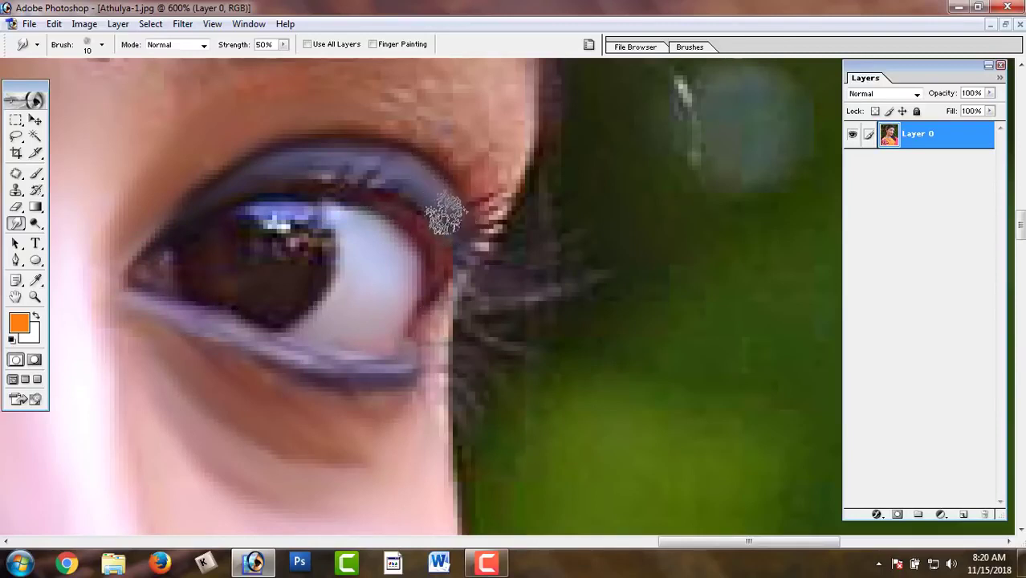
drag(356, 160, 334, 250)
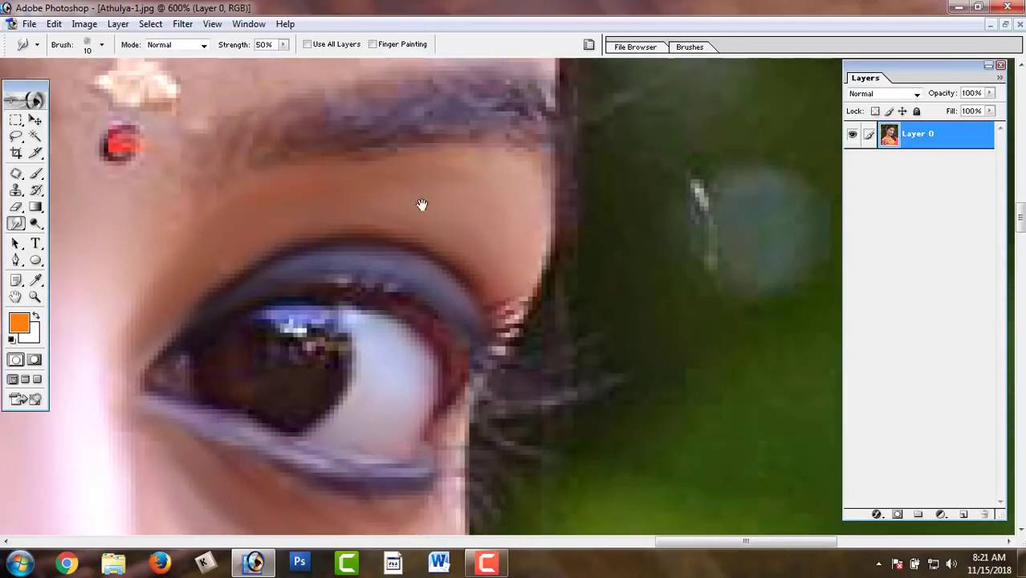
drag(371, 181, 473, 130)
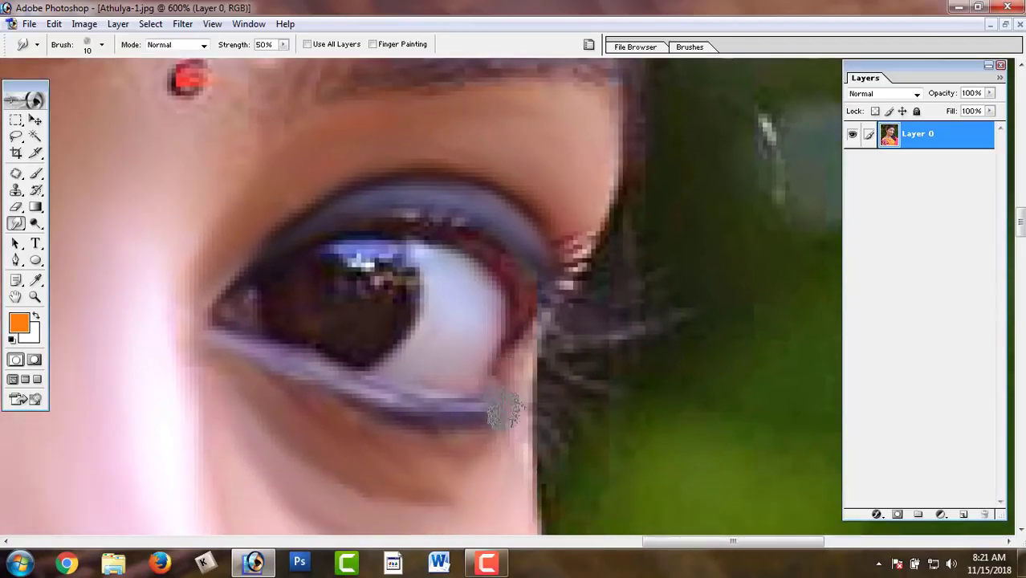
scroll(506, 411, up, 5)
mouse_move(350, 396)
mouse_down()
mouse_move(460, 318)
mouse_move(474, 286)
mouse_up()
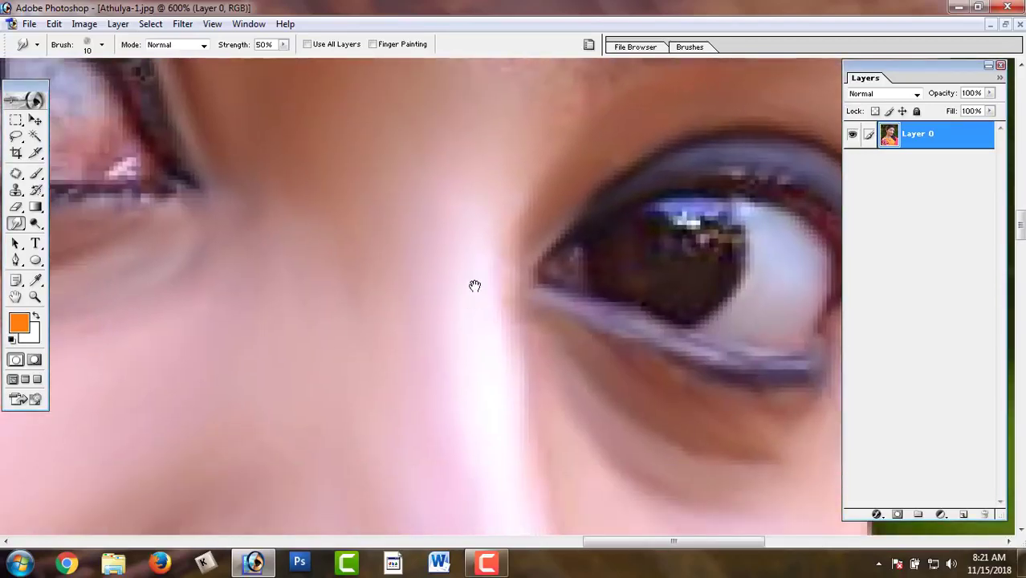
key(ctrl+minus)
key(ctrl+minus)
key(ctrl+minus)
key(ctrl+minus)
key(ctrl+minus)
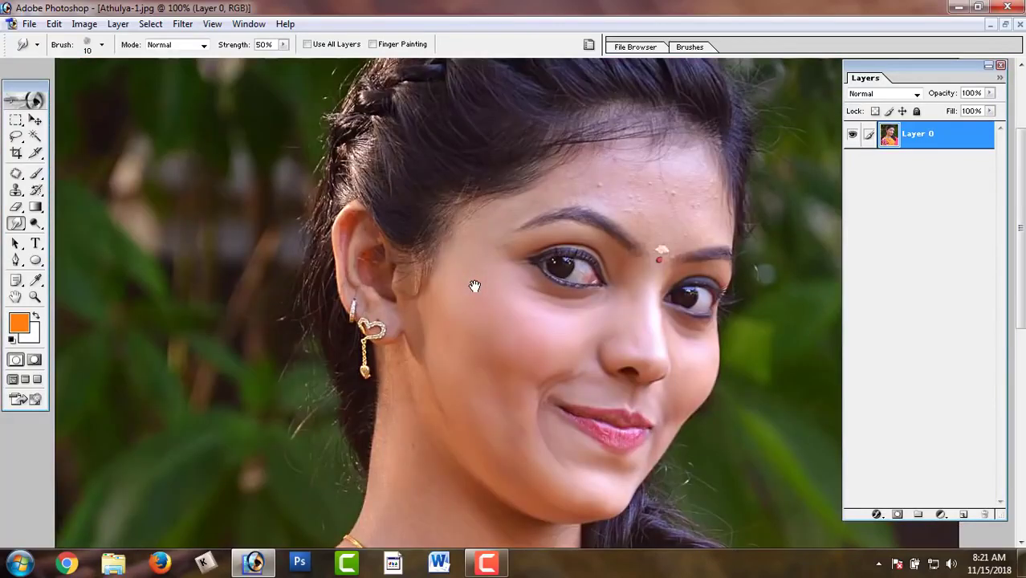
Smooth the skin over the top of the ear with a 20-pixel brush, working down toward the earring
key(ctrl+plus)
key(ctrl+plus)
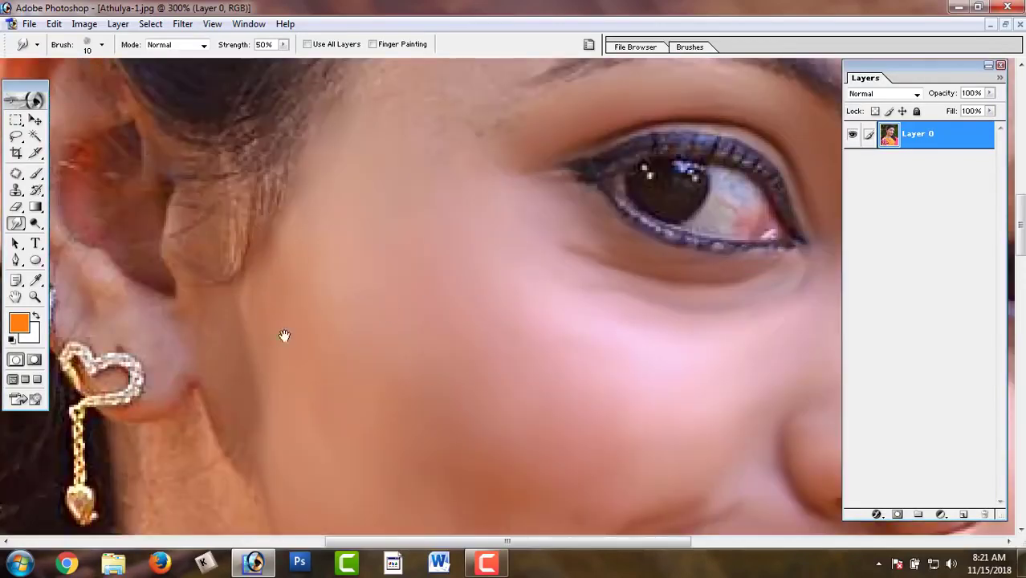
drag(284, 336, 465, 346)
key(ctrl+plus)
key(ctrl+plus)
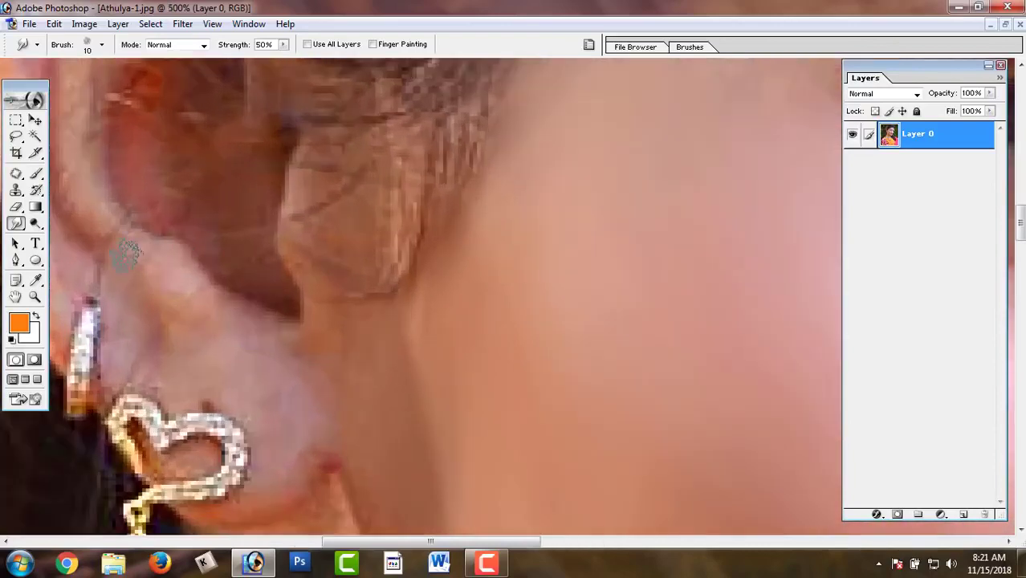
mouse_move(211, 248)
mouse_down()
mouse_move(252, 466)
mouse_move(257, 406)
mouse_up()
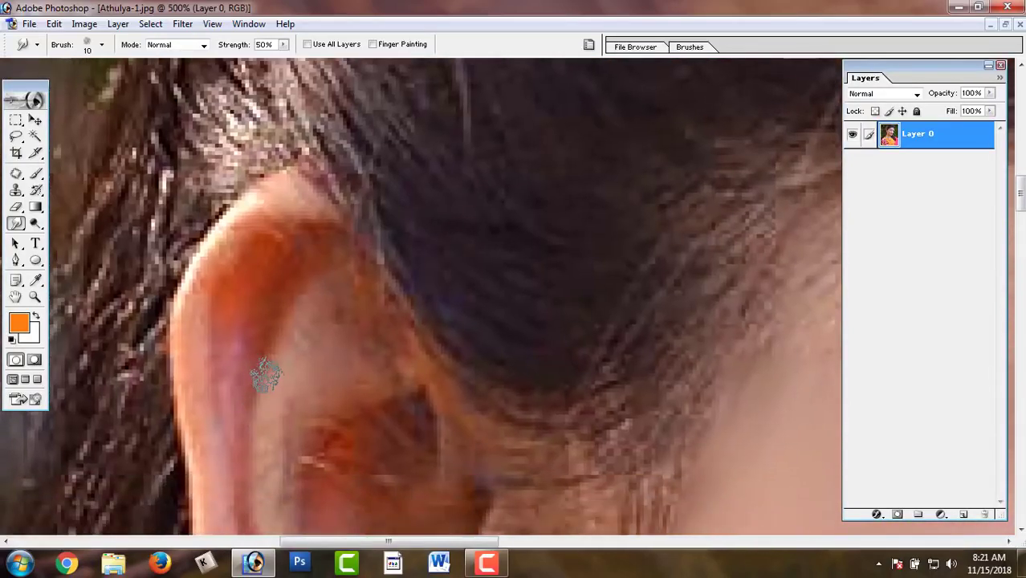
key(bracketright)
drag(215, 402, 178, 249)
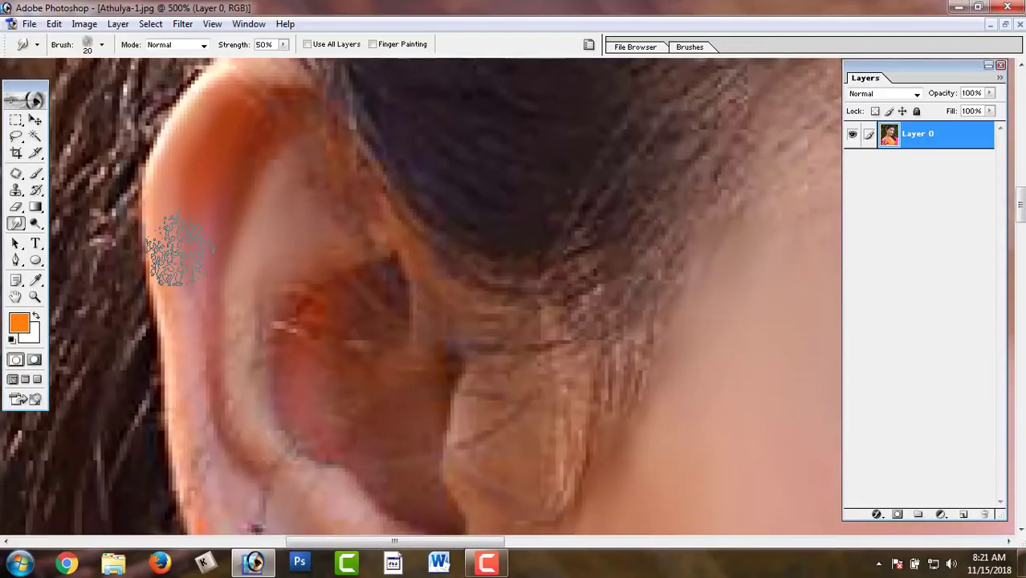
drag(185, 377, 165, 283)
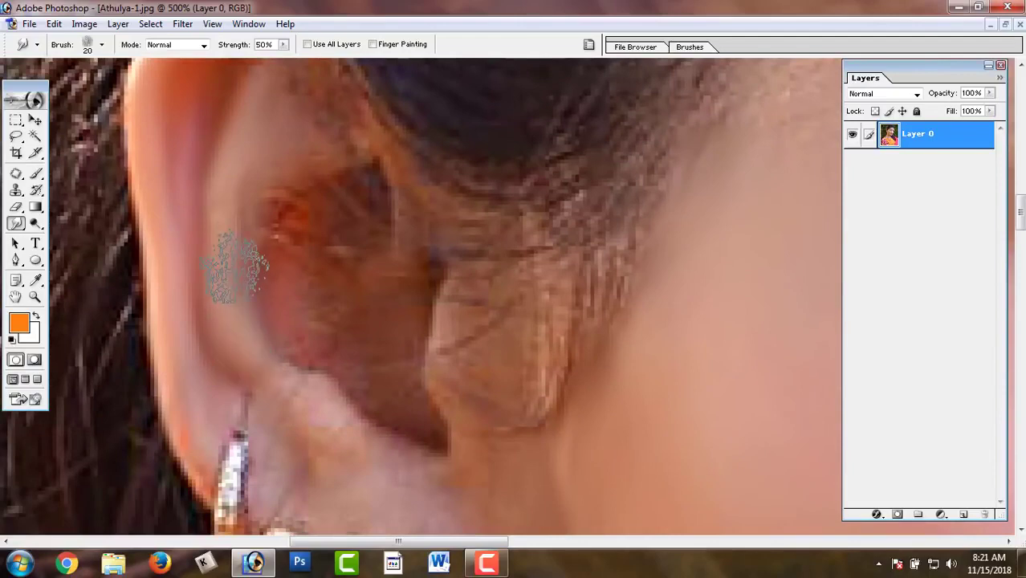
Smooth the lower ear and the earlobe around the earring
drag(252, 161, 217, 321)
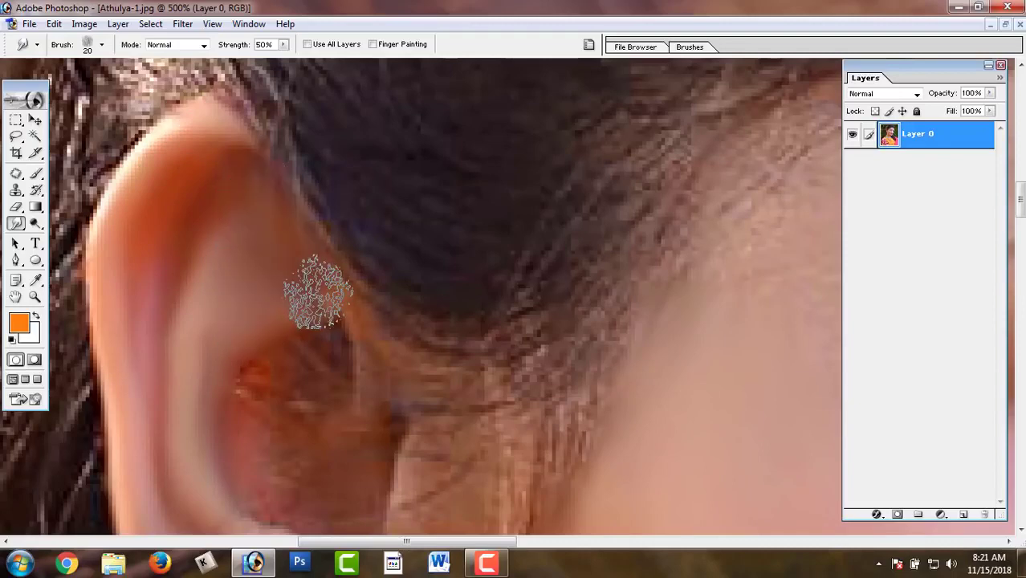
drag(317, 291, 293, 160)
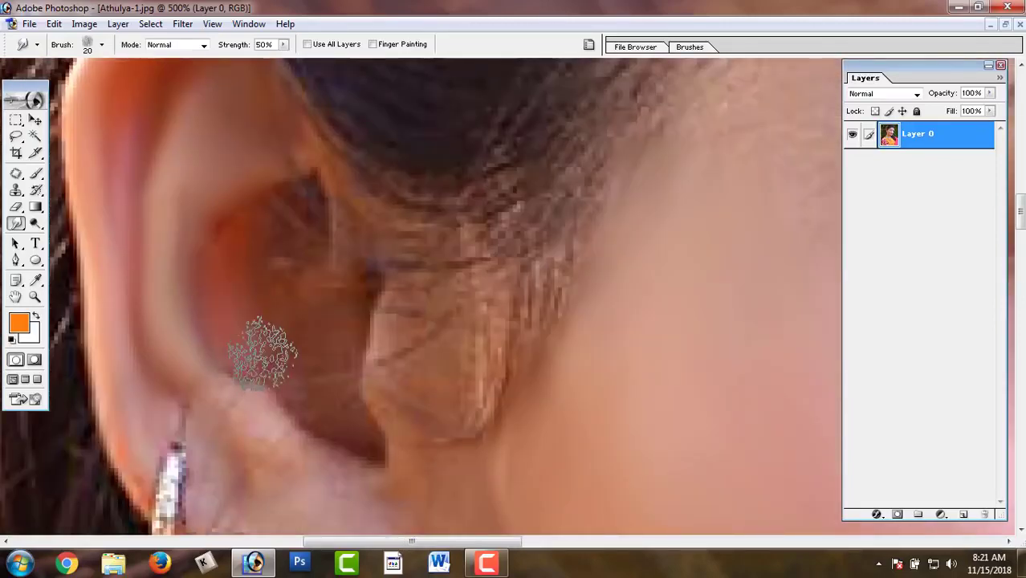
scroll(320, 389, down, 3)
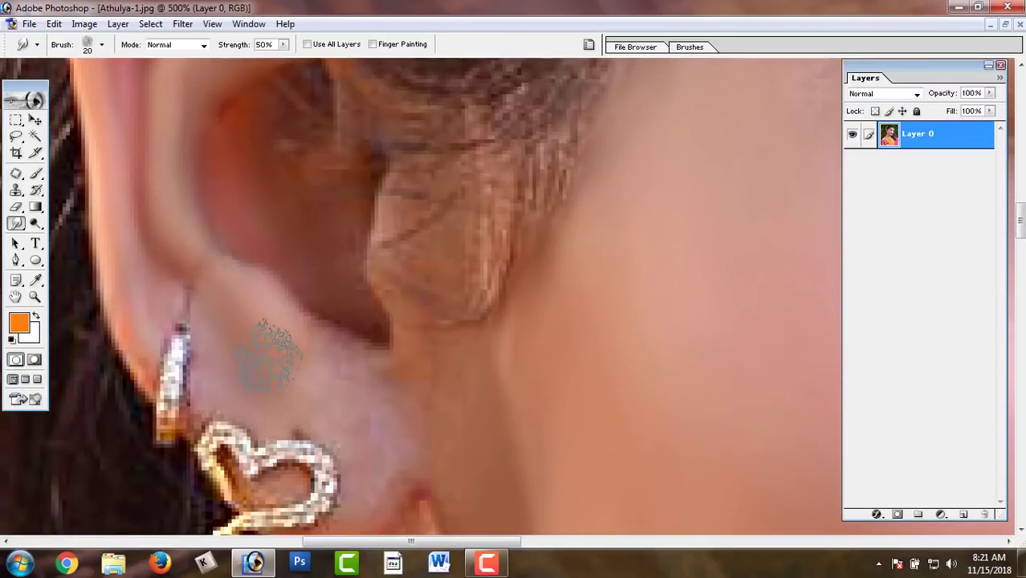
scroll(353, 371, down, 3)
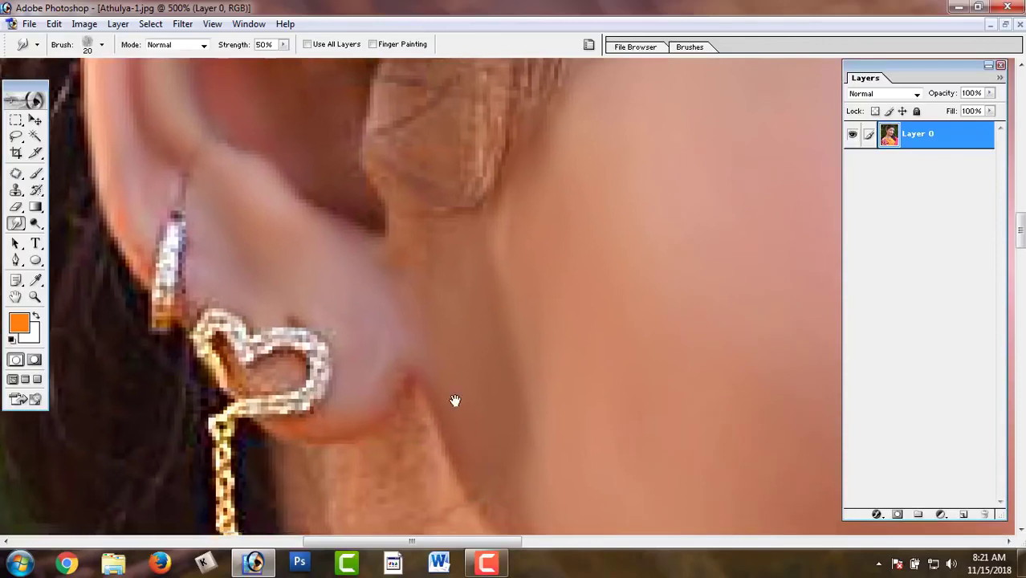
scroll(453, 401, down, 3)
scroll(450, 218, up, 4)
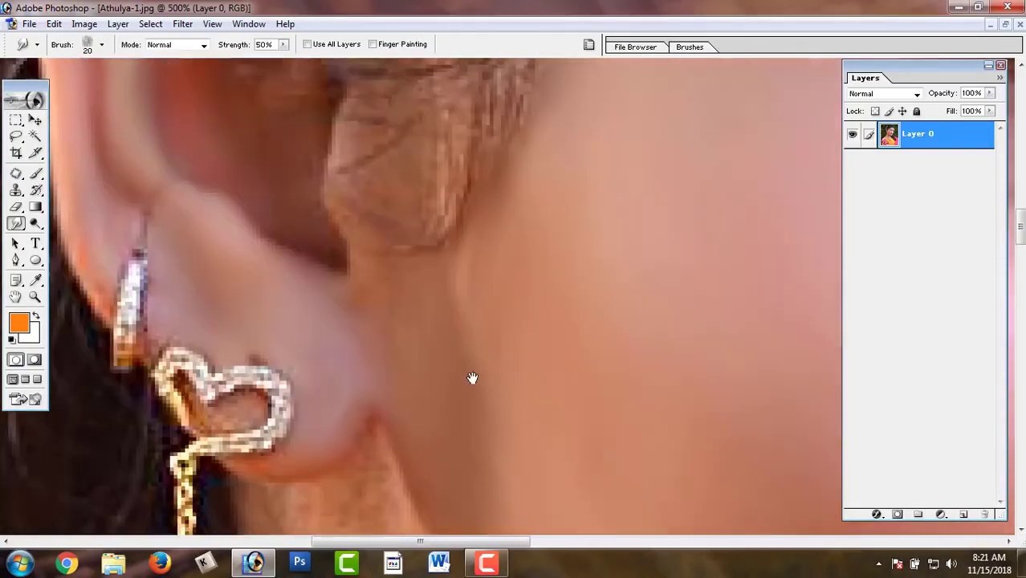
scroll(405, 331, up, 2)
Smooth the neck skin below the earring and beside the hairline with a 30-pixel brush
drag(439, 358, 427, 162)
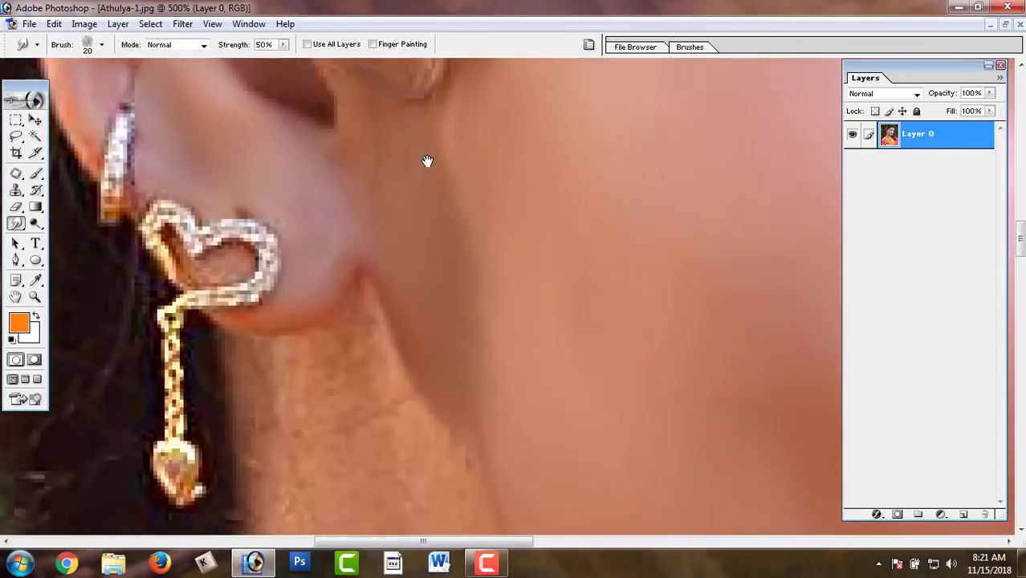
drag(344, 315, 281, 140)
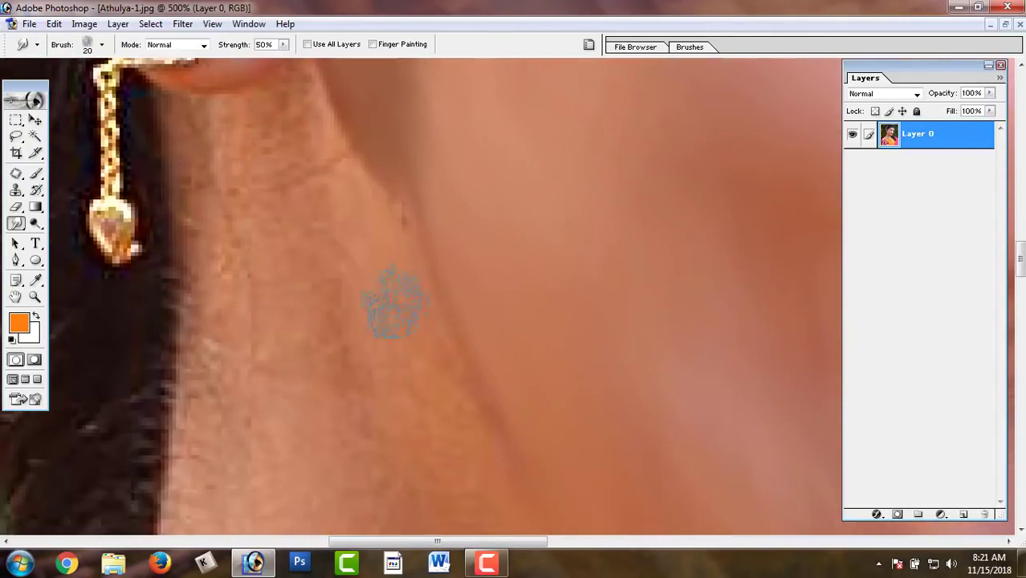
drag(193, 131, 294, 151)
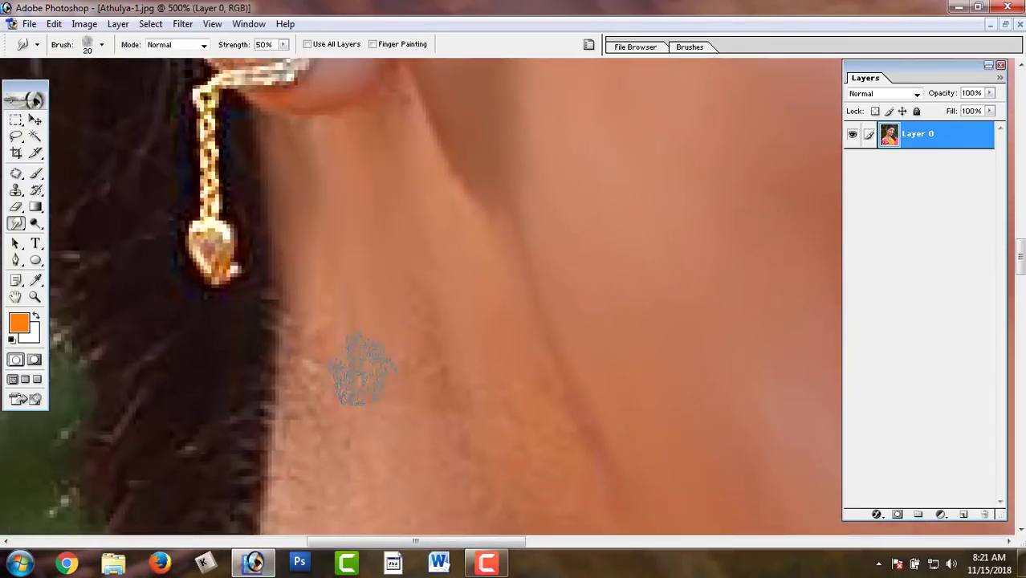
drag(329, 299, 344, 227)
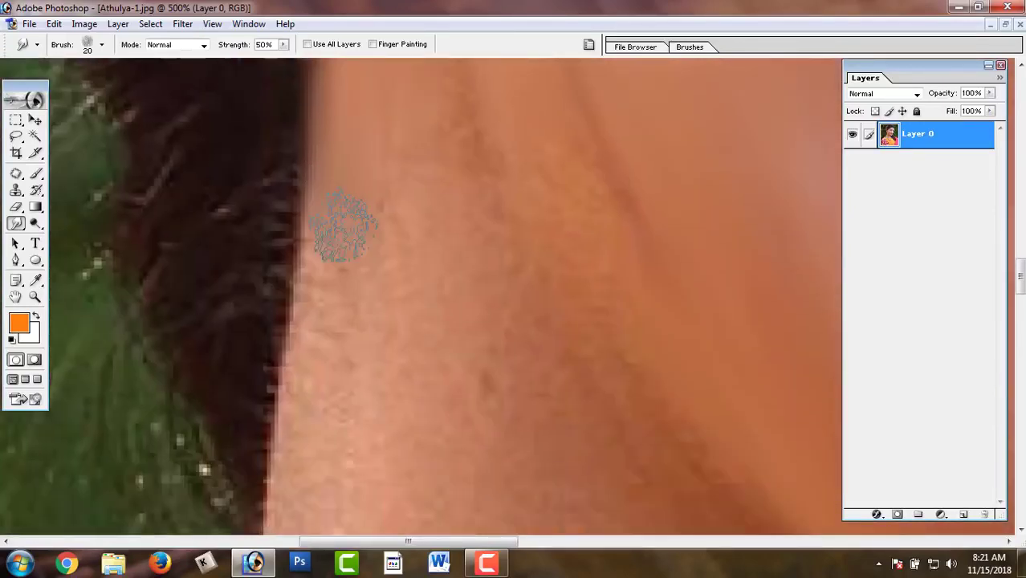
key(ctrl+minus)
key(ctrl+minus)
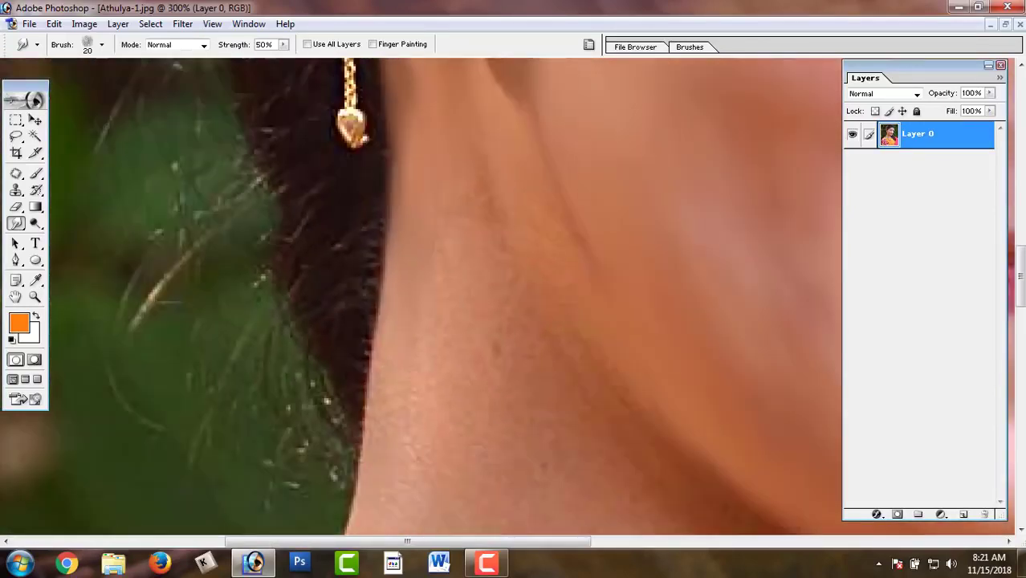
key(ctrl+minus)
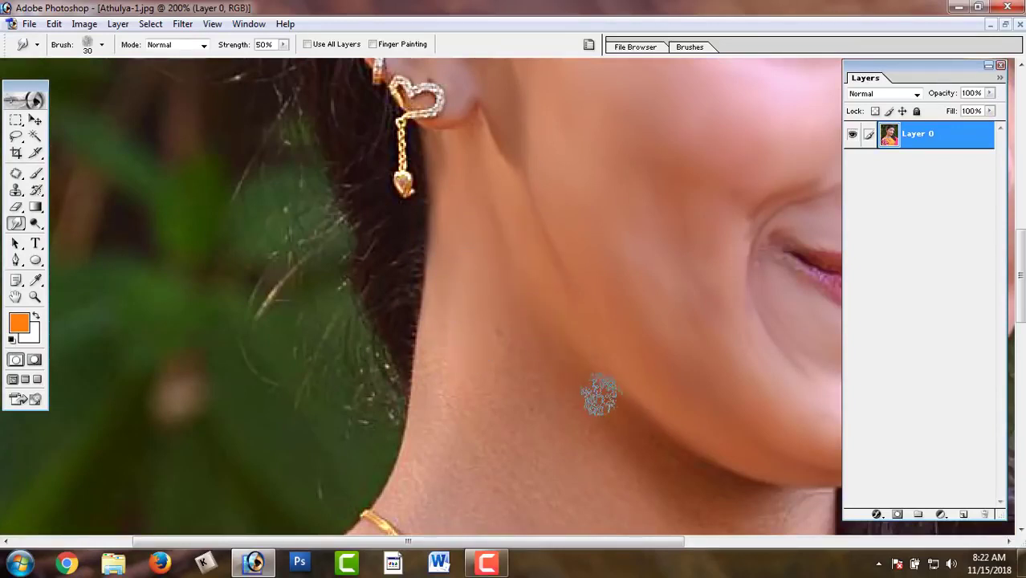
drag(531, 388, 472, 288)
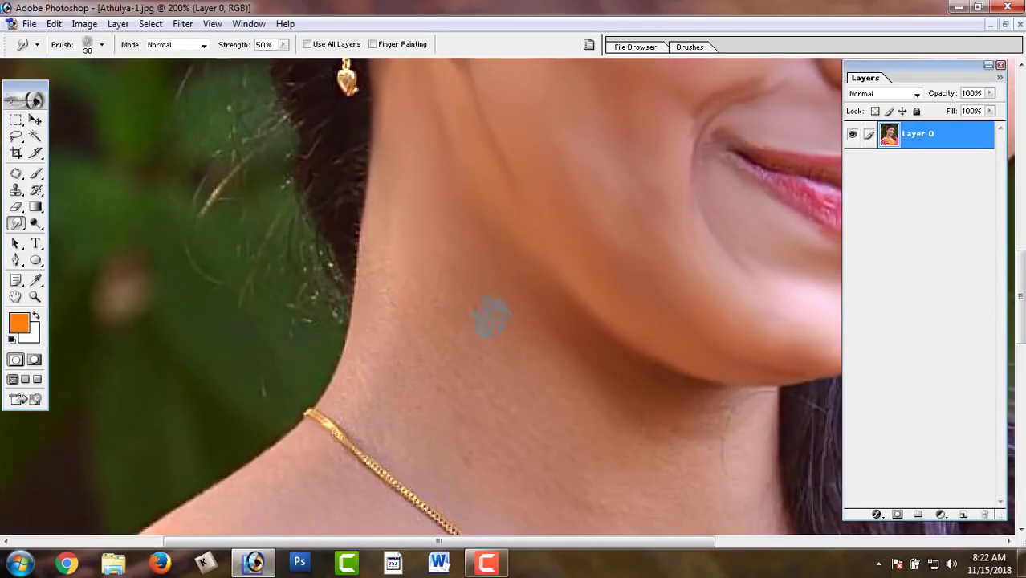
drag(569, 280, 304, 291)
Zoom in on the lips with a 10-pixel brush and blend the discoloured patch at the lip corner
ctrl+click(522, 218)
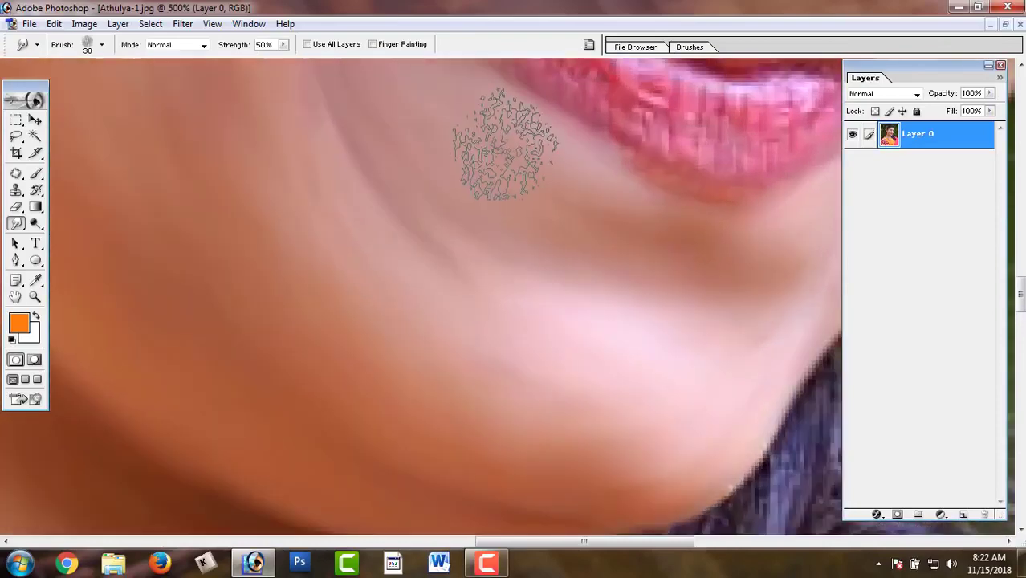
ctrl+click(504, 138)
drag(504, 137, 385, 509)
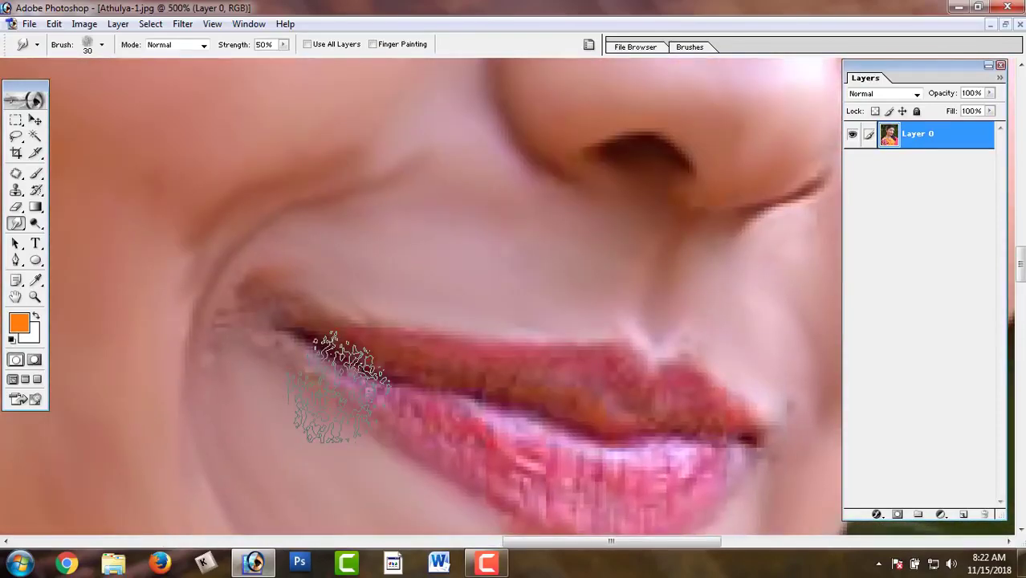
key(bracketleft)
ctrl+click(354, 354)
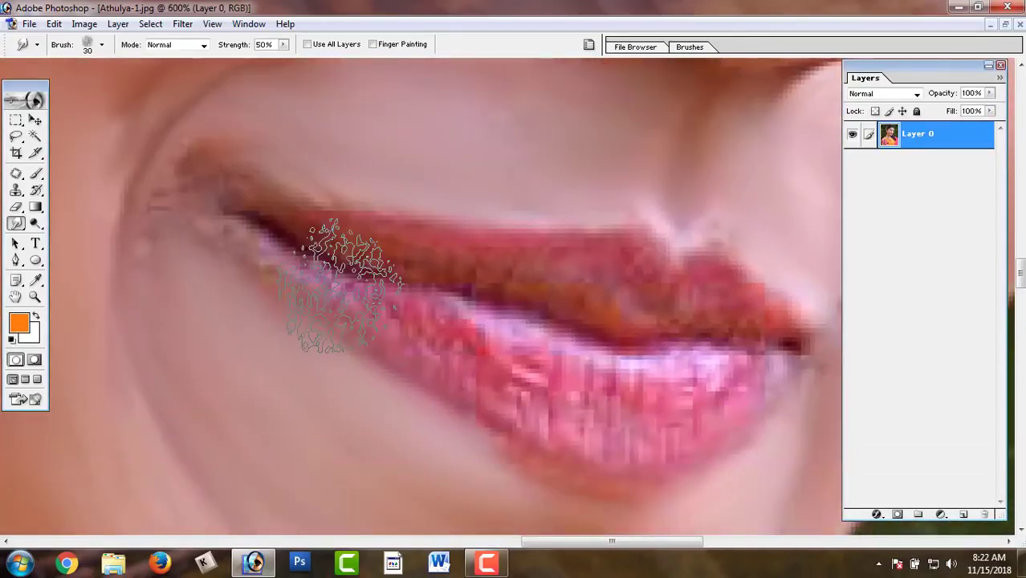
key(bracketleft)
mouse_move(245, 215)
mouse_down()
mouse_move(192, 188)
mouse_move(196, 164)
mouse_up()
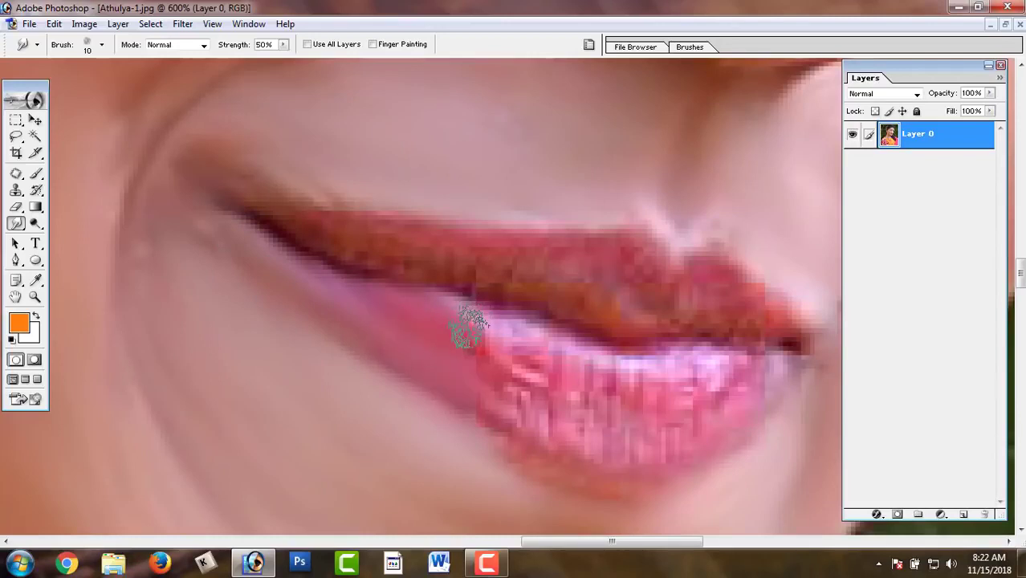
Smooth the lip highlight and the grainy streaks along the upper and lower lips
mouse_move(469, 328)
mouse_down()
mouse_move(532, 359)
mouse_move(468, 351)
mouse_up()
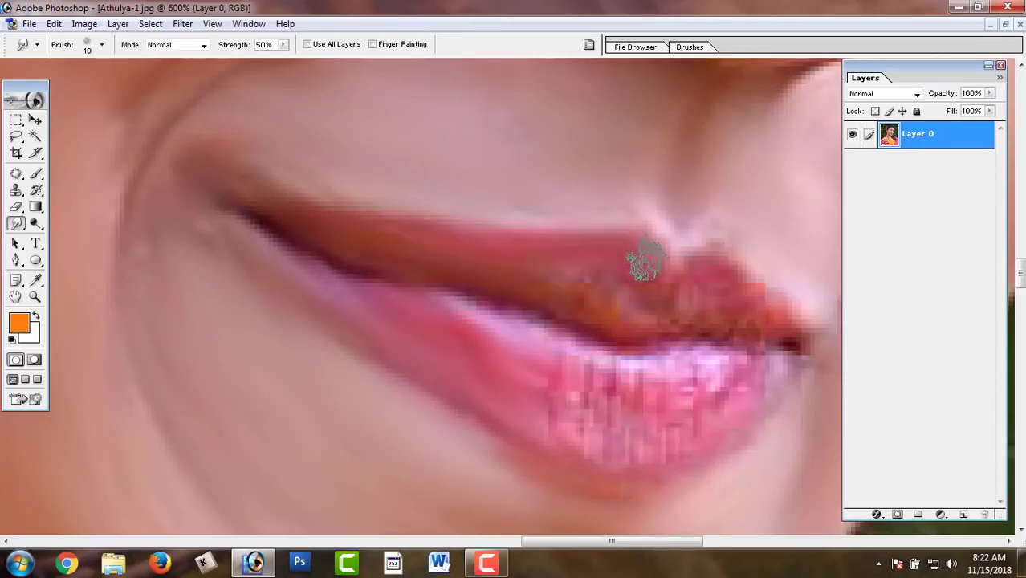
drag(527, 327, 406, 336)
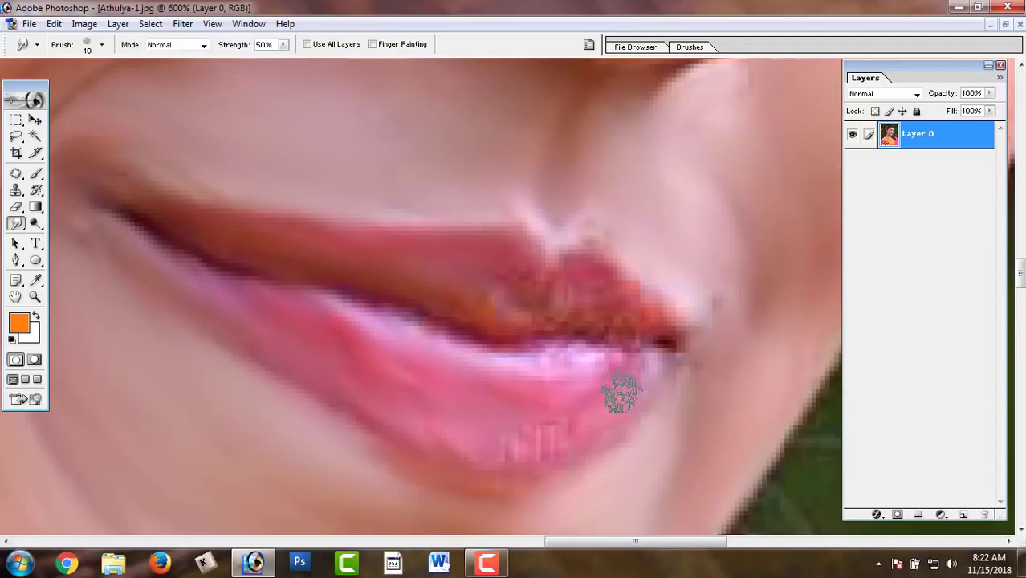
mouse_move(620, 394)
mouse_down()
mouse_move(498, 440)
mouse_move(478, 460)
mouse_up()
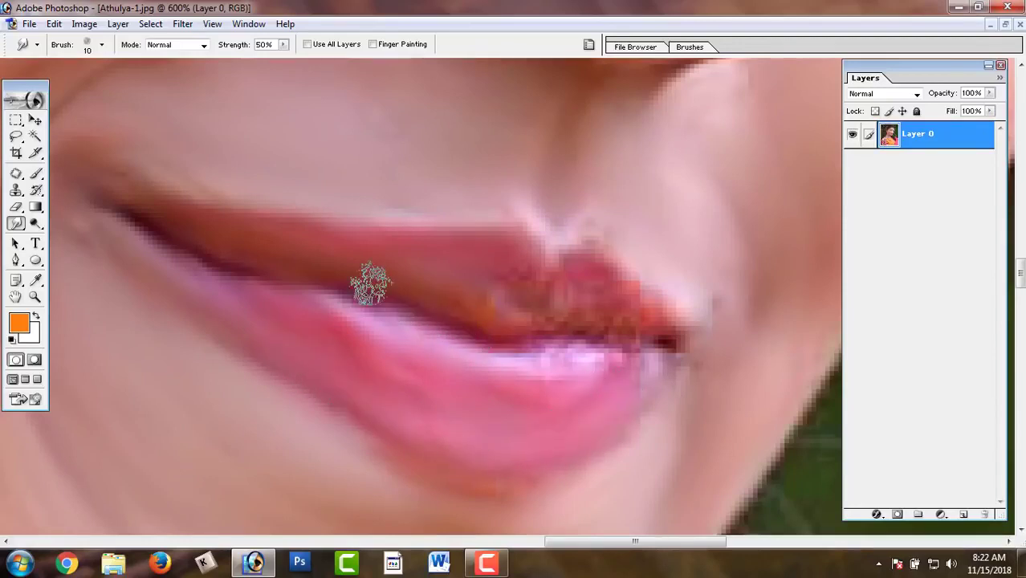
mouse_move(368, 282)
mouse_down()
mouse_move(488, 336)
mouse_move(615, 340)
mouse_move(566, 293)
mouse_move(568, 268)
mouse_up()
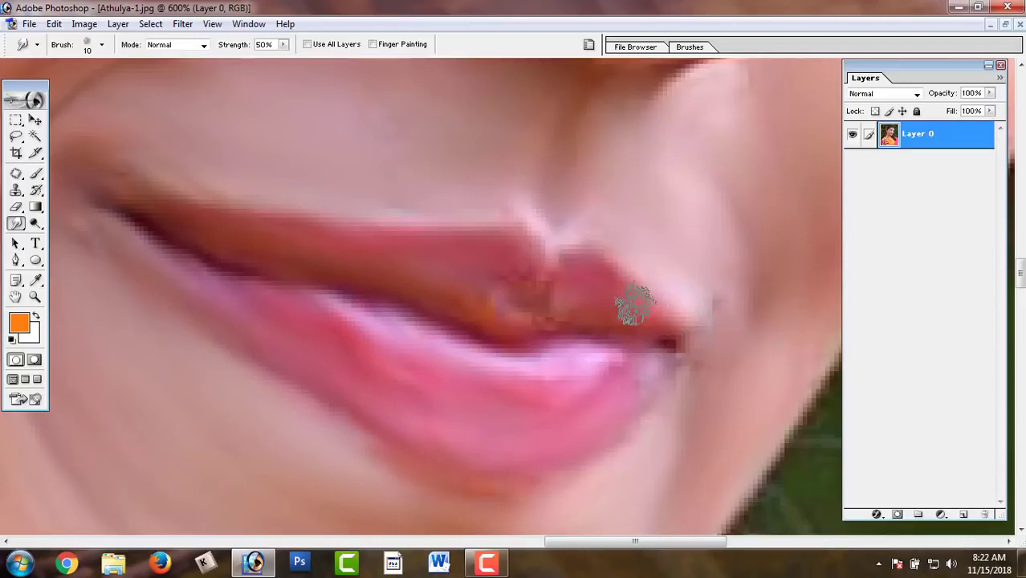
mouse_move(634, 304)
mouse_down()
mouse_move(525, 284)
mouse_move(459, 289)
mouse_move(514, 278)
mouse_up()
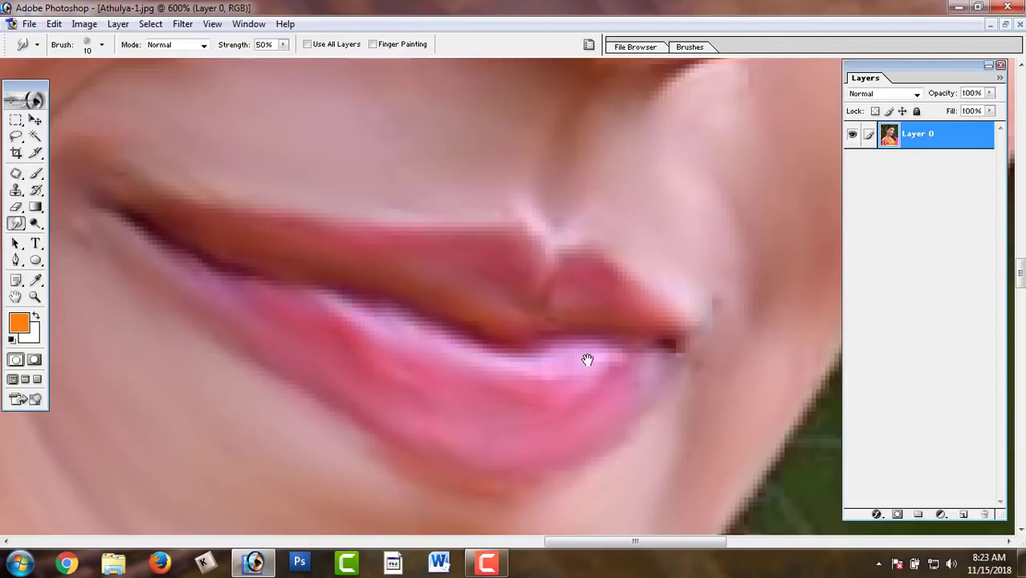
drag(587, 359, 679, 354)
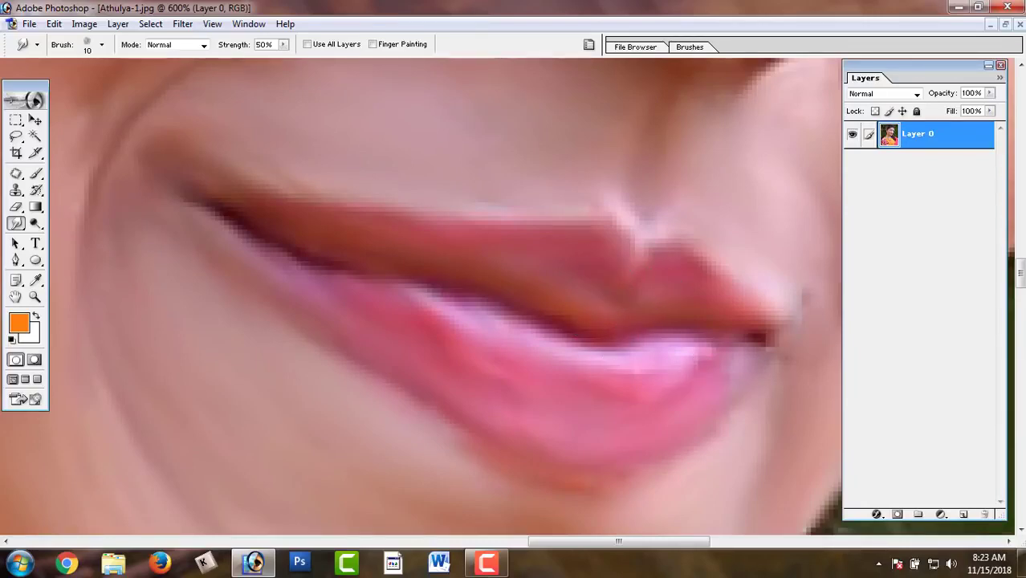
key(ctrl+minus)
key(ctrl+minus)
key(ctrl+minus)
key(ctrl+minus)
key(ctrl+minus)
key(ctrl+minus)
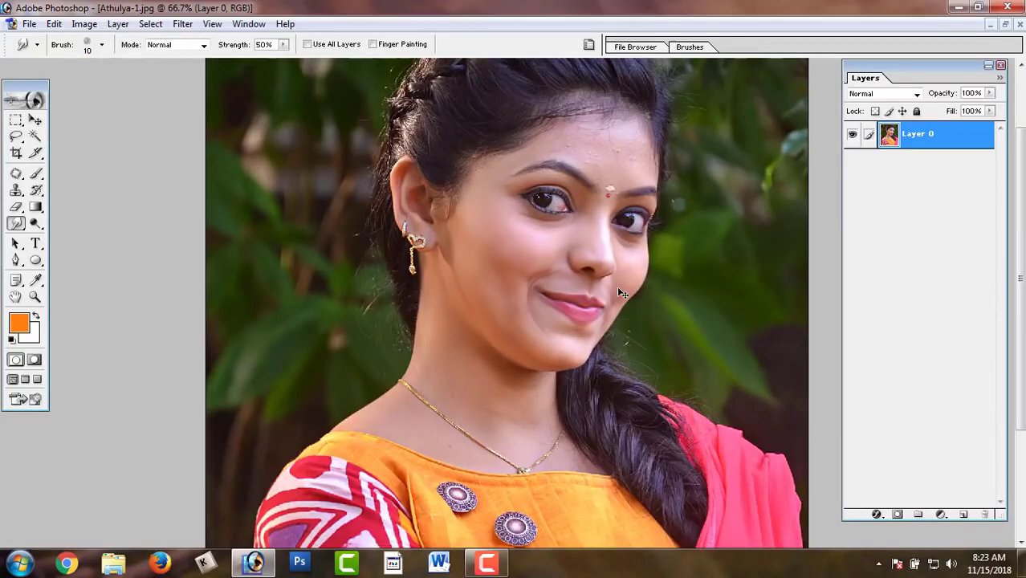
At 300% zoom, smooth the neck skin near the necklace chain with a 40-pixel brush
ctrl+click(618, 289)
ctrl+click(618, 289)
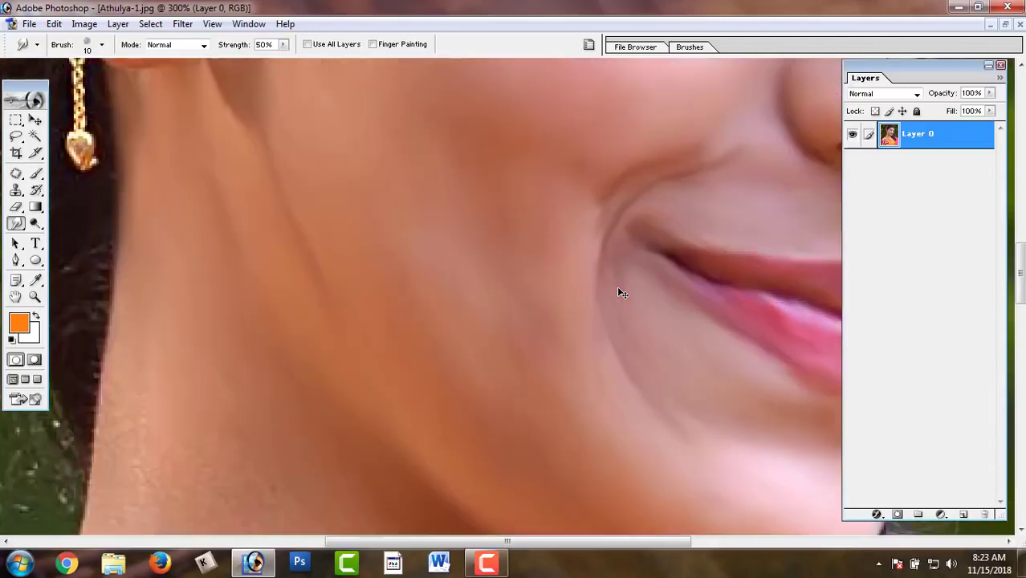
mouse_move(366, 378)
mouse_down()
mouse_move(392, 261)
mouse_move(449, 218)
mouse_up()
key(bracketright)
key(bracketright)
key(bracketright)
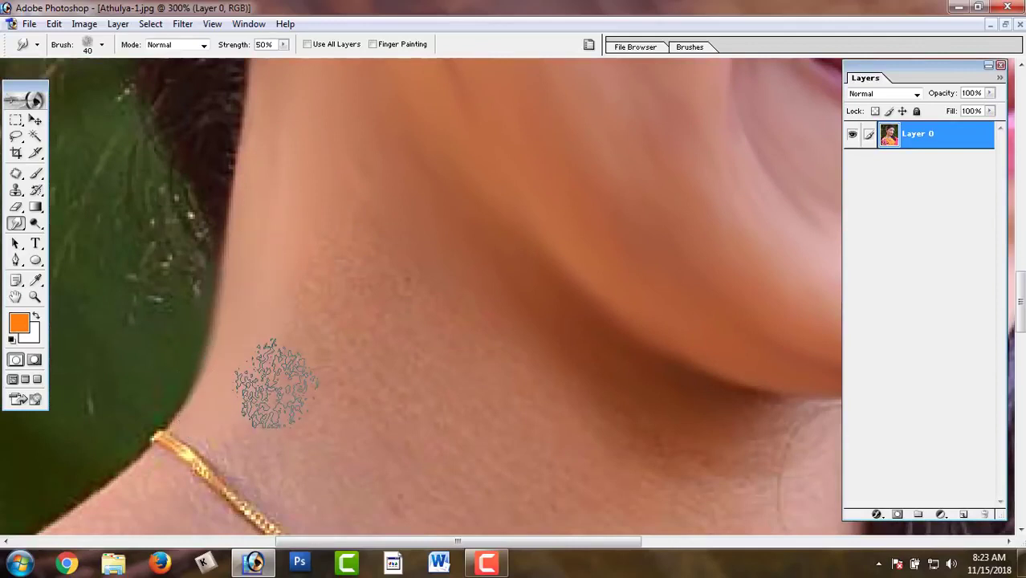
drag(275, 374, 199, 309)
drag(251, 414, 186, 321)
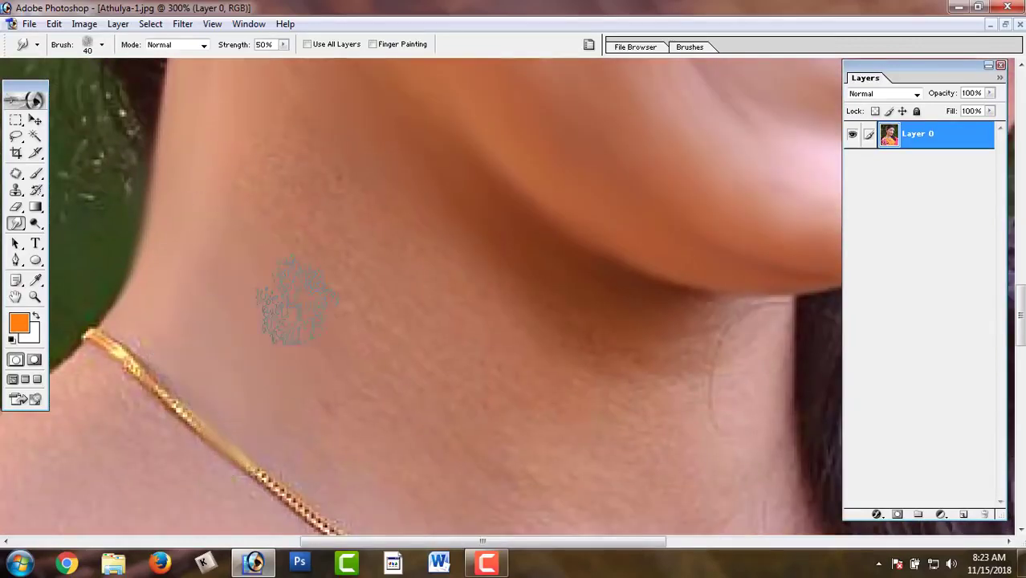
Smooth the remaining neck skin beside the hair and pendant with a 30-pixel brush
scroll(297, 302, up, 5)
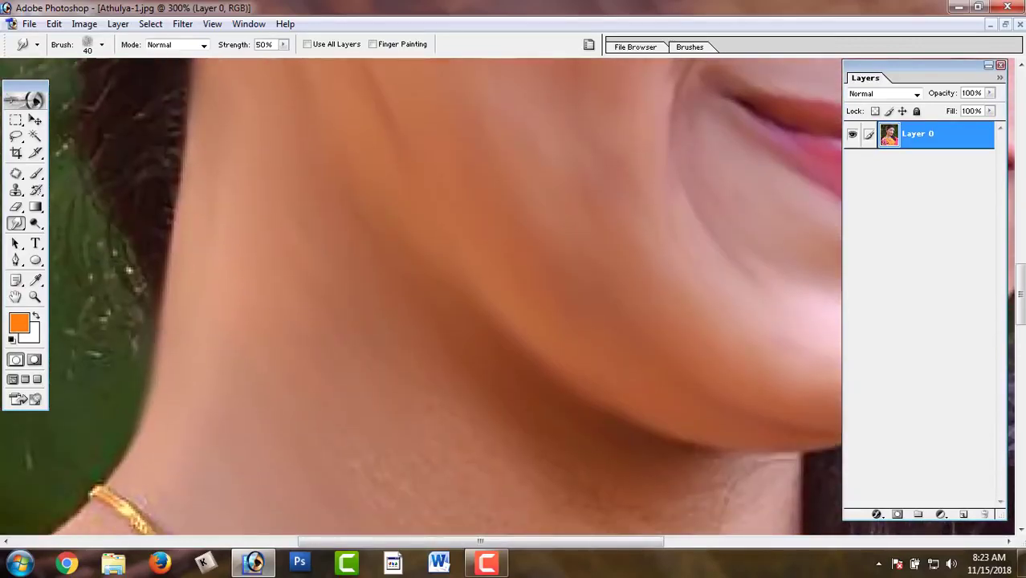
drag(363, 389, 261, 195)
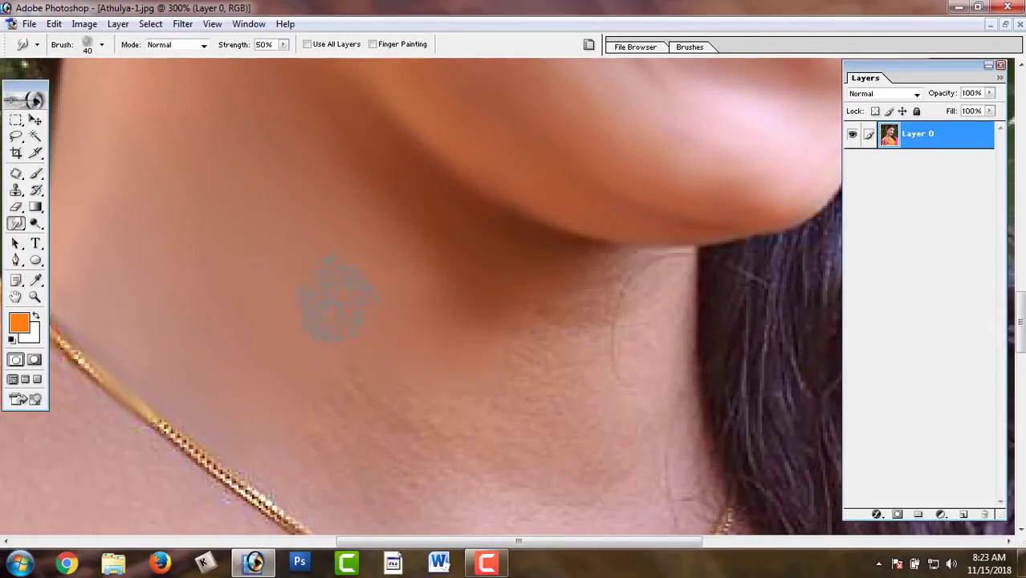
drag(319, 431, 191, 318)
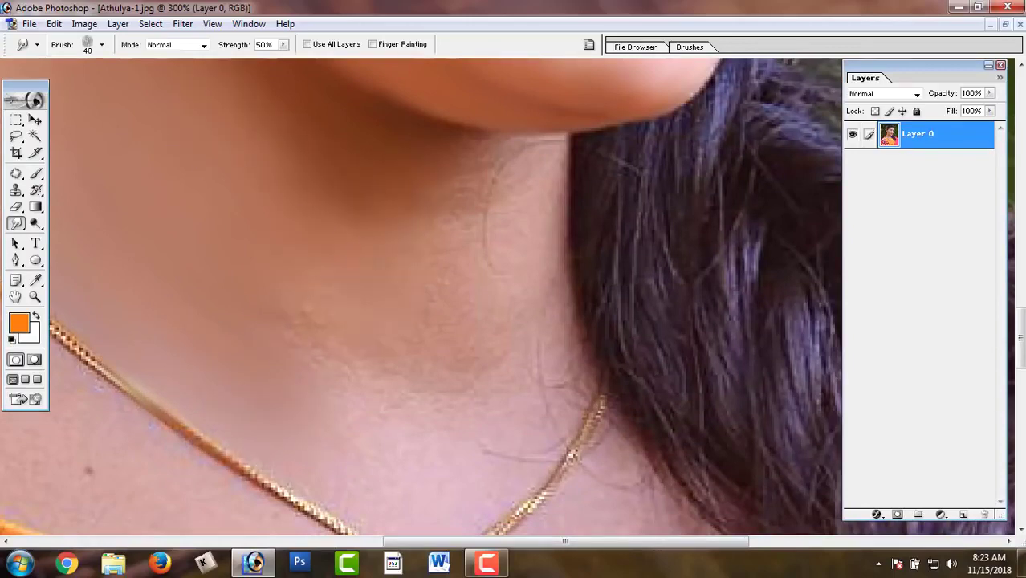
drag(339, 402, 215, 271)
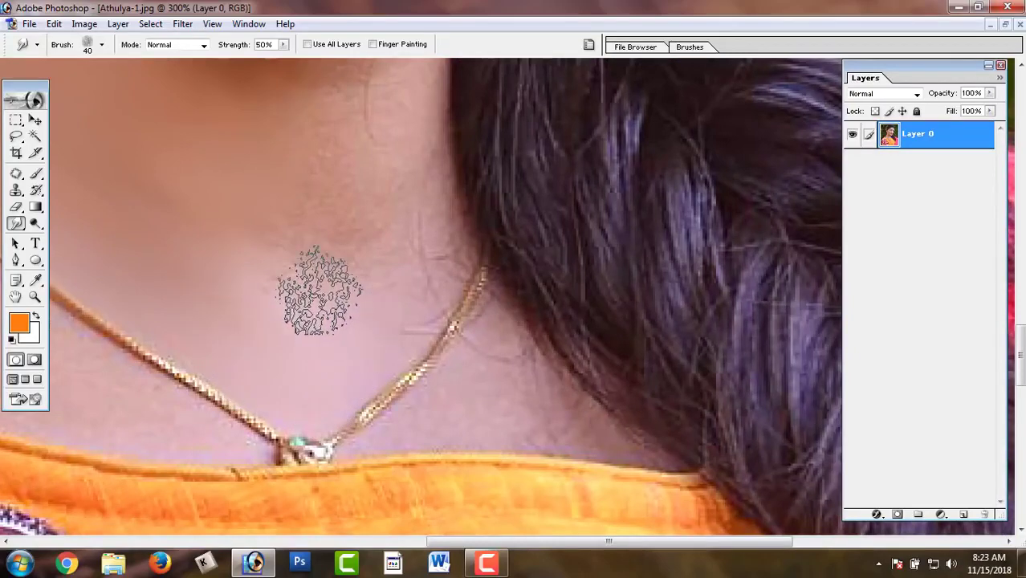
scroll(301, 257, up, 3)
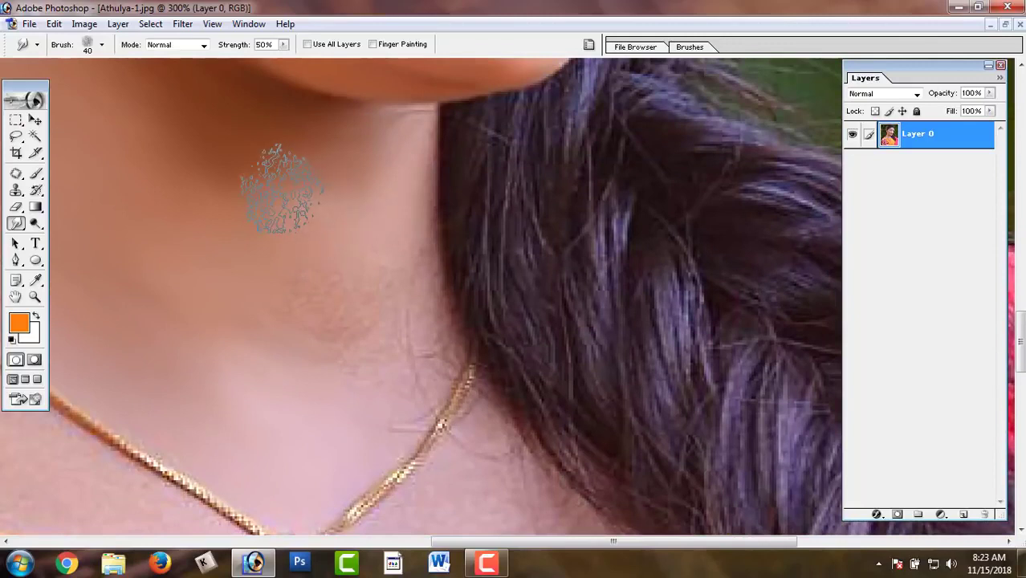
key(bracketleft)
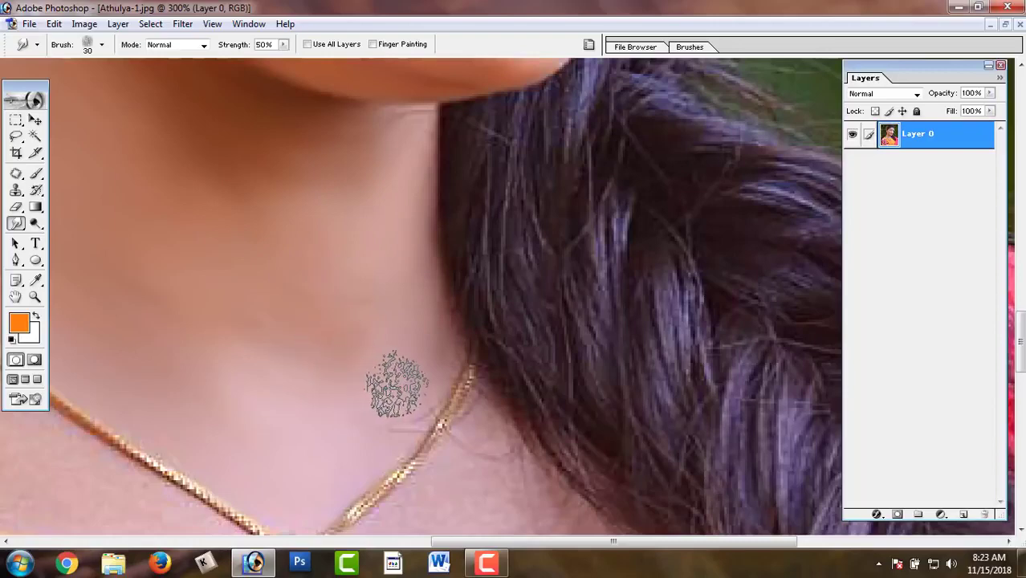
scroll(366, 309, up, 3)
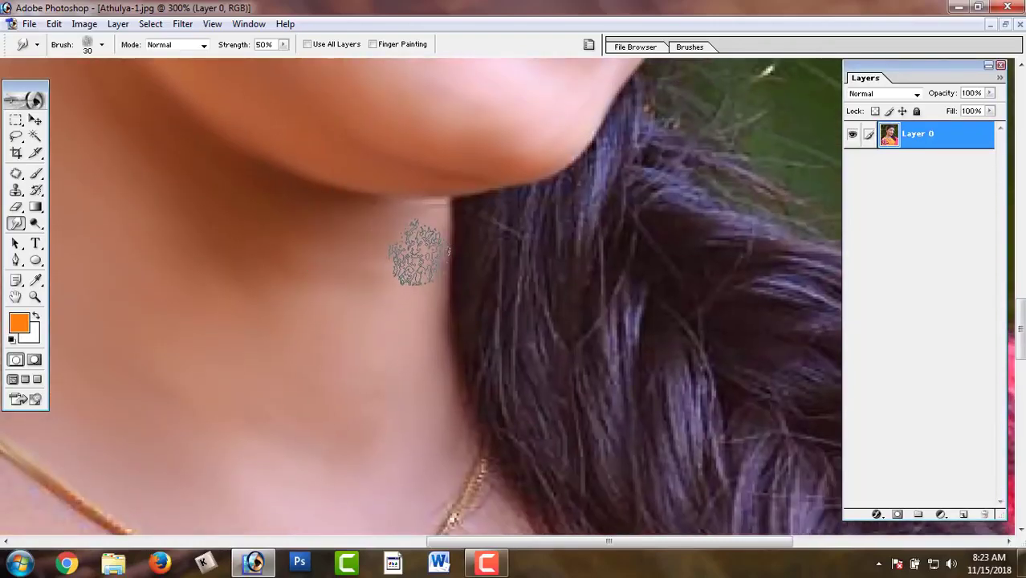
key(ctrl+minus)
key(ctrl+minus)
key(ctrl+minus)
key(ctrl+minus)
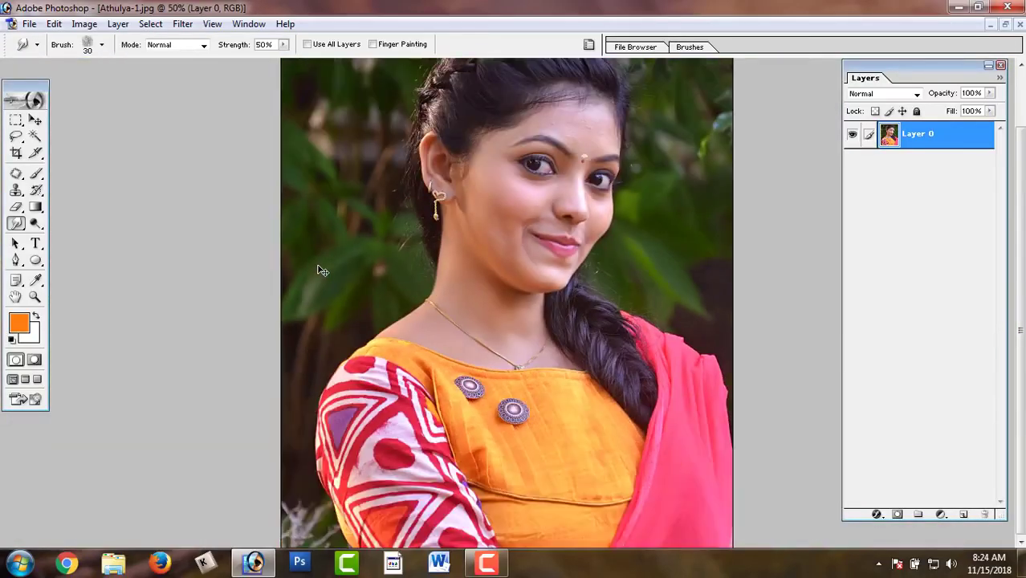
Smooth the collarbone skin around the necklace pendant and above the orange blouse neckline
key(ctrl+plus)
key(ctrl+plus)
key(ctrl+plus)
key(ctrl+plus)
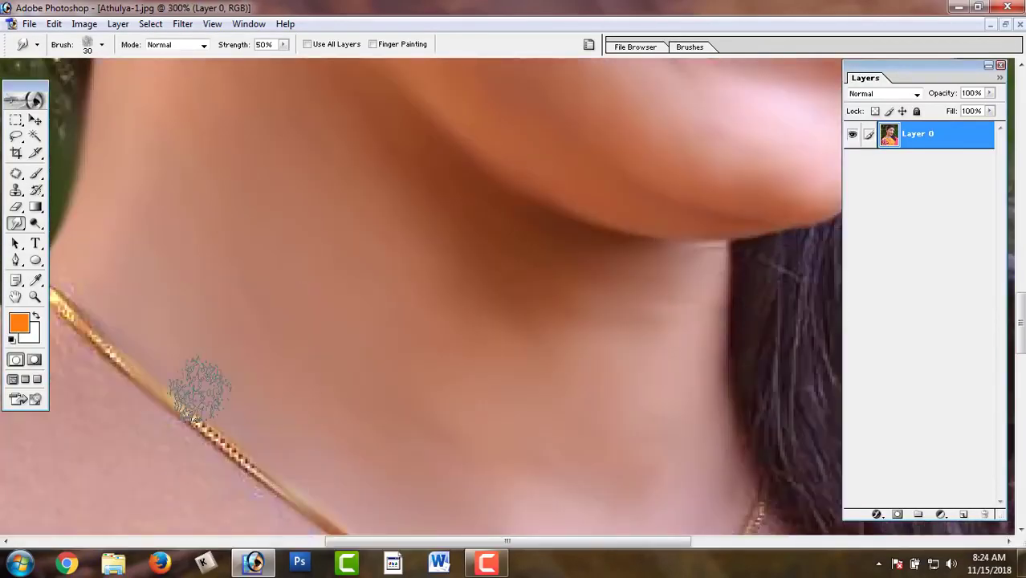
mouse_move(201, 389)
mouse_down()
mouse_move(475, 261)
mouse_move(632, 228)
mouse_up()
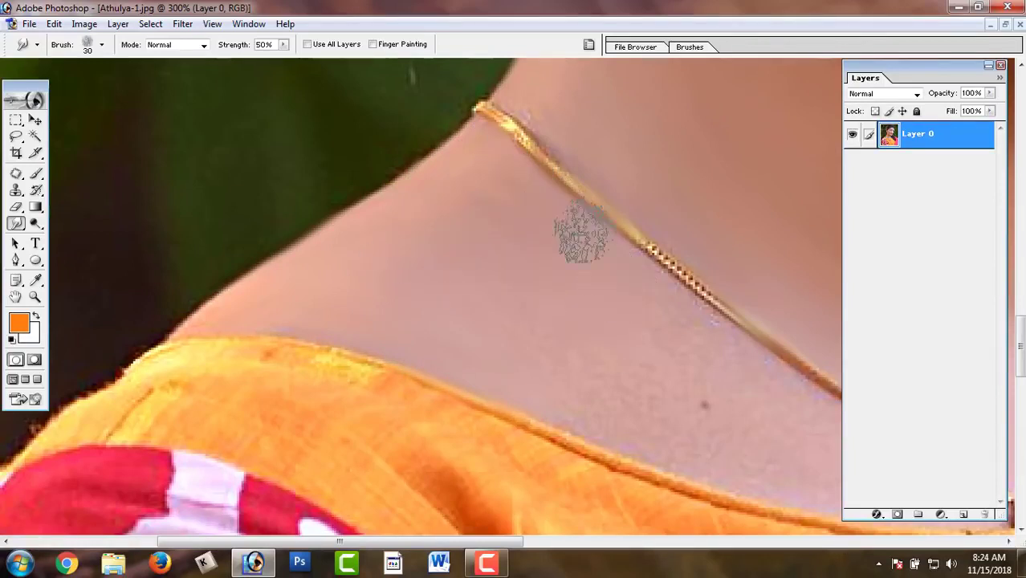
drag(698, 355, 433, 246)
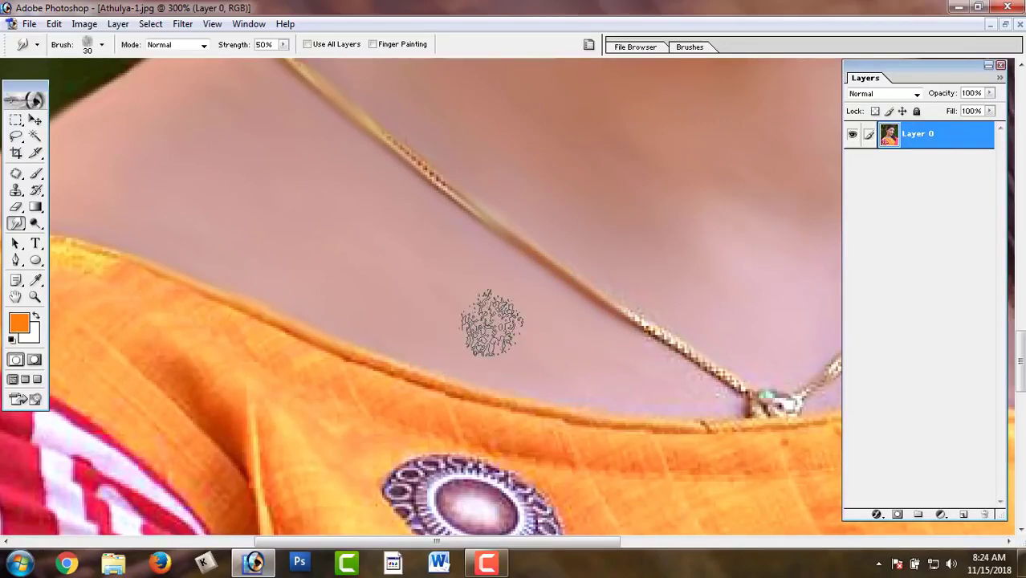
drag(550, 344, 206, 248)
key(bracketleft)
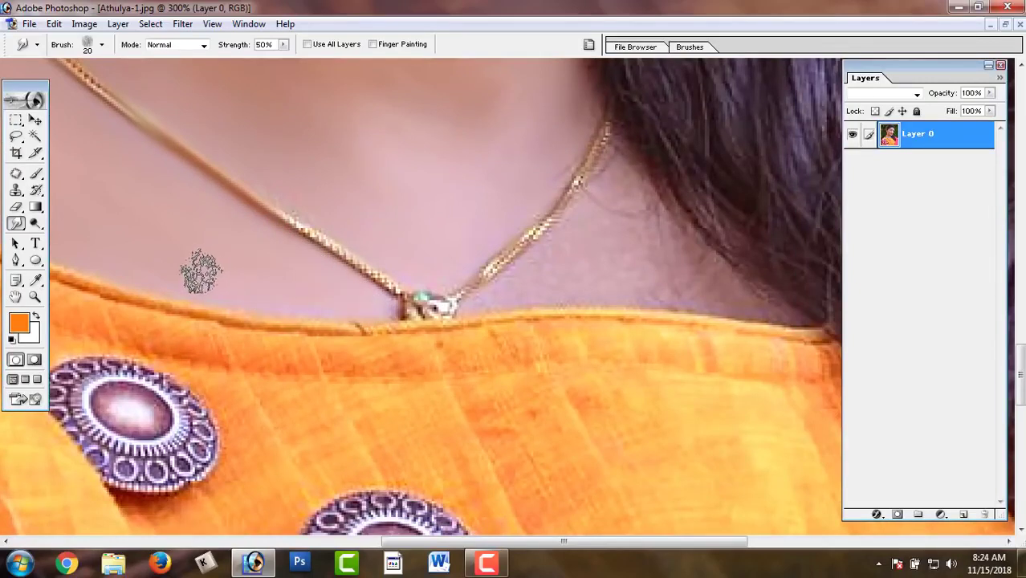
key(bracketright)
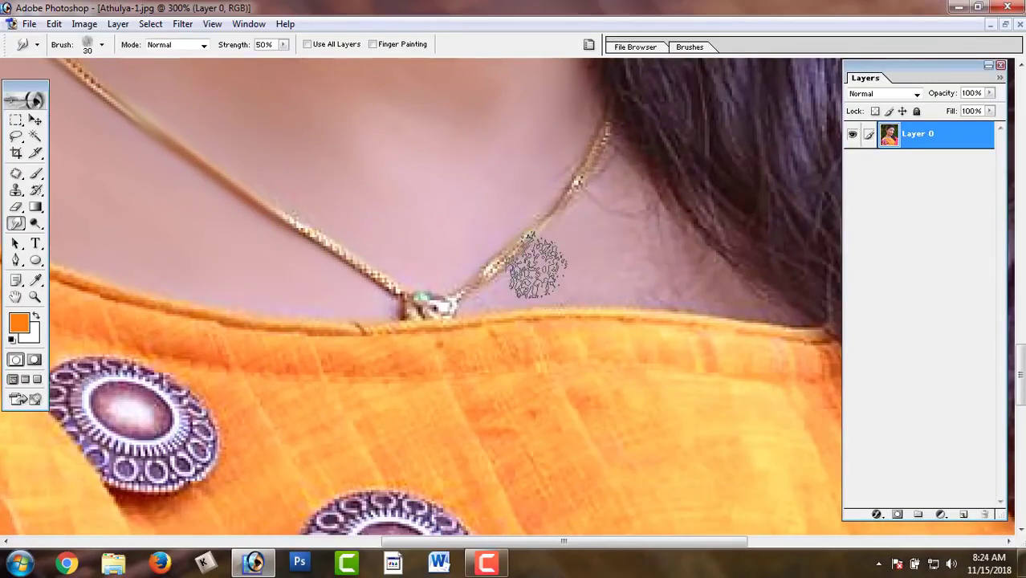
drag(537, 269, 580, 270)
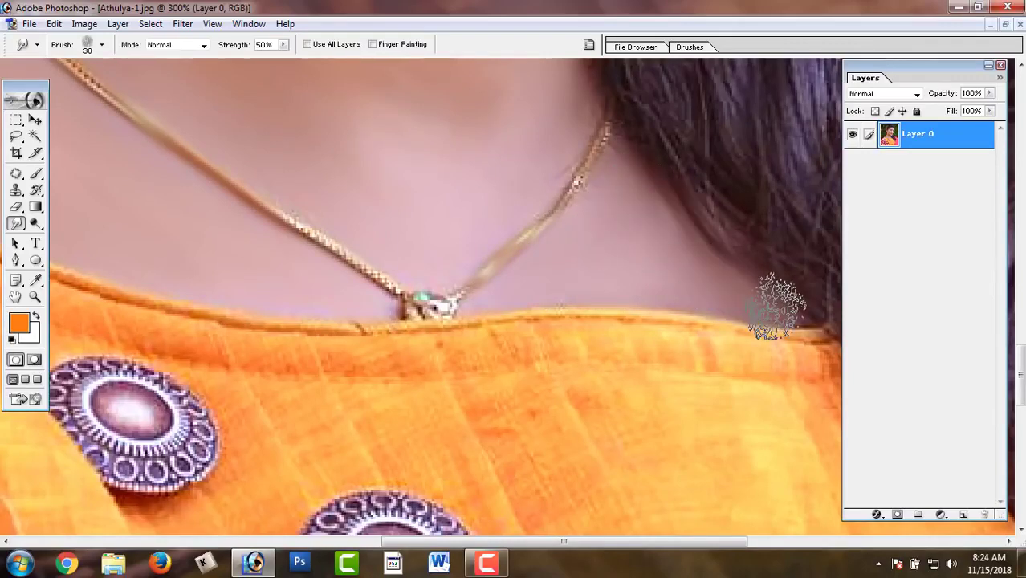
scroll(546, 281, up, 3)
scroll(490, 357, up, 3)
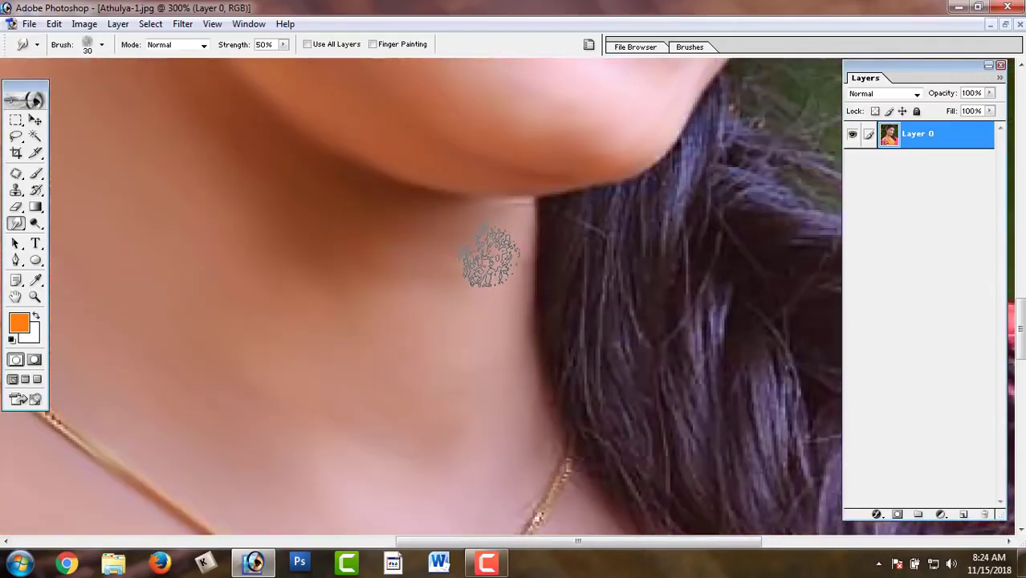
Touch up near the lips with a smaller brush, then bring the left eye and eyebrow into view
scroll(433, 321, up, 3)
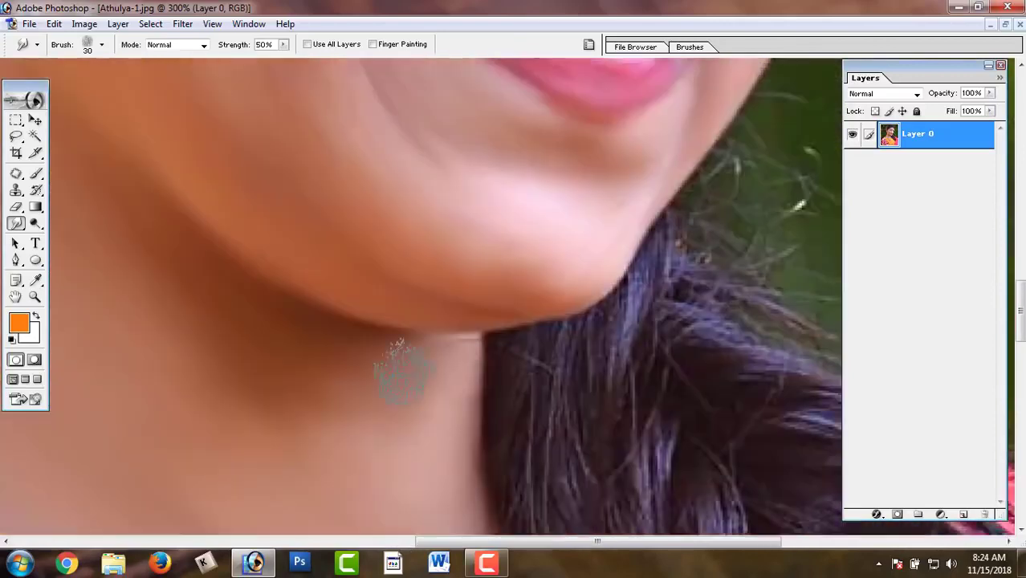
scroll(413, 357, up, 2)
scroll(421, 378, up, 4)
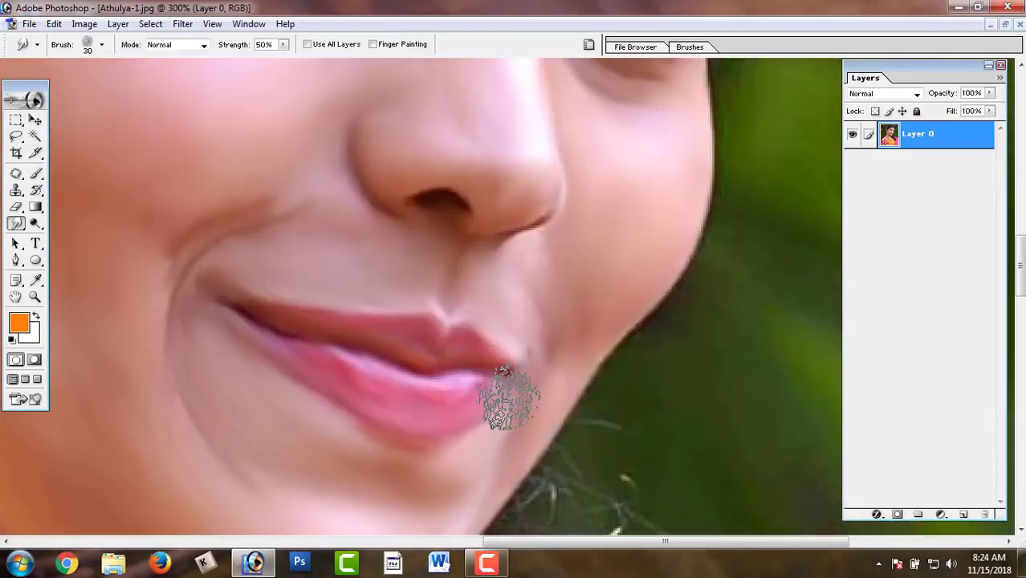
key(bracketleft)
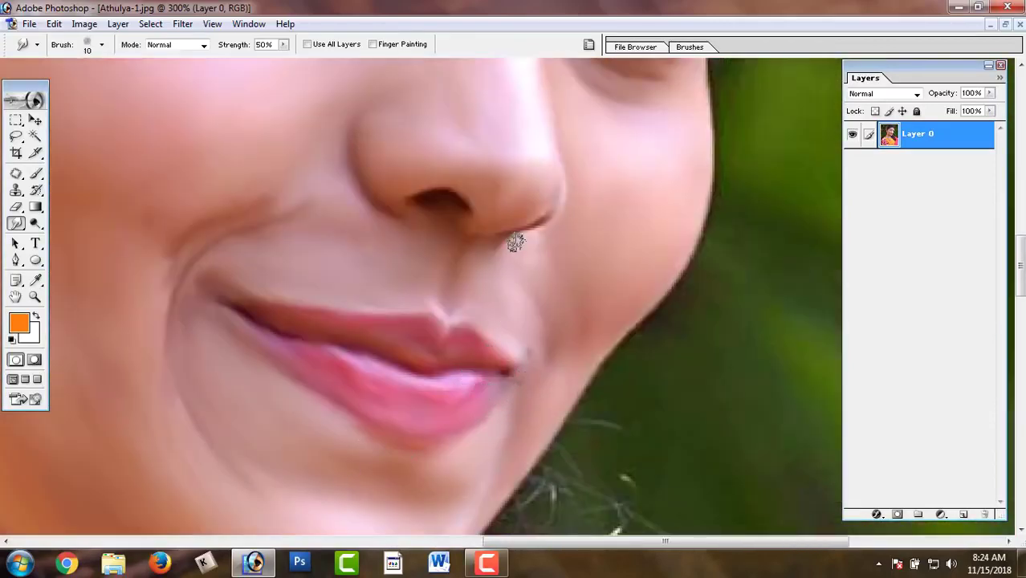
drag(516, 243, 461, 320)
drag(450, 94, 443, 255)
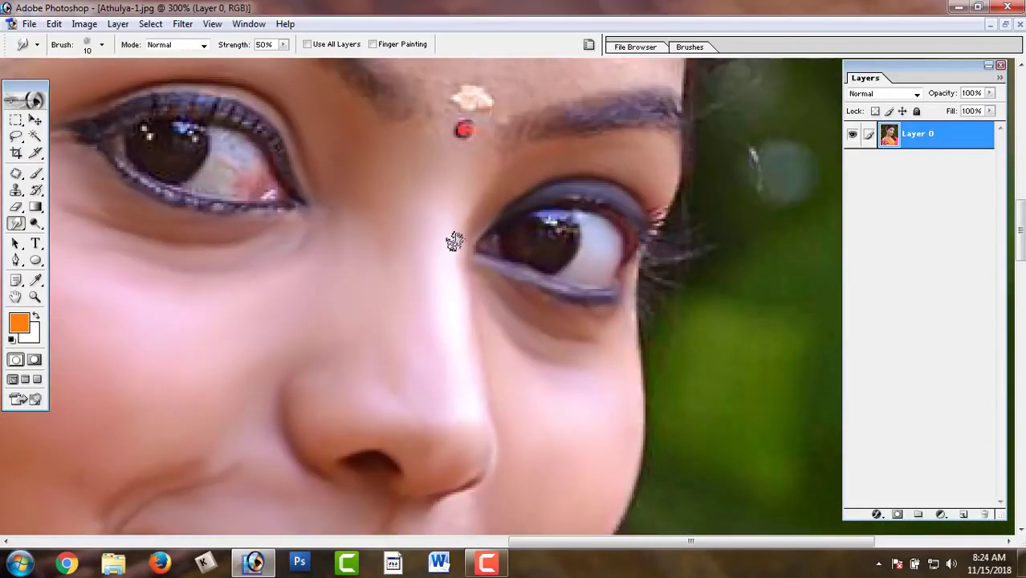
key(bracketright)
drag(460, 196, 605, 467)
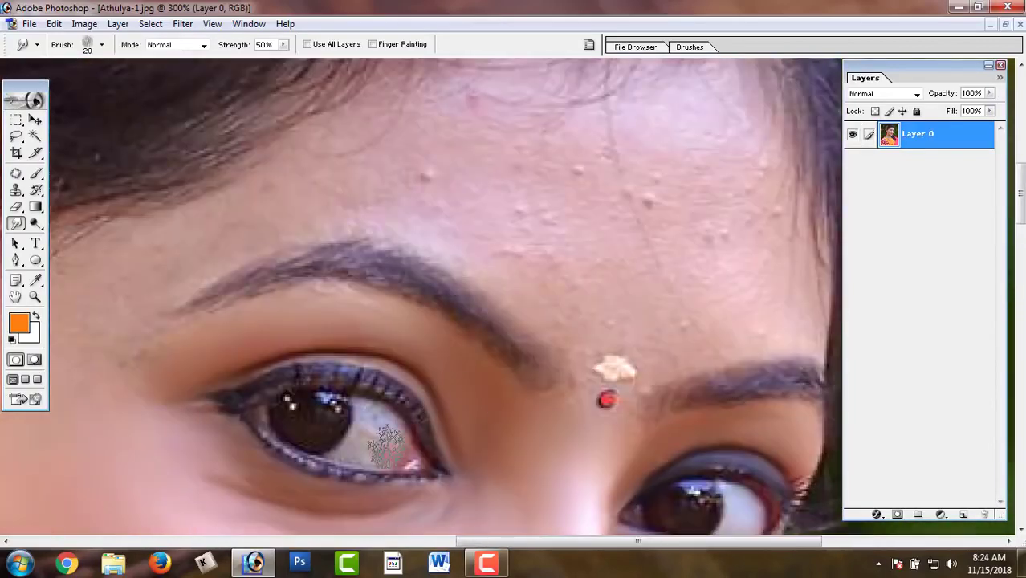
drag(390, 448, 379, 380)
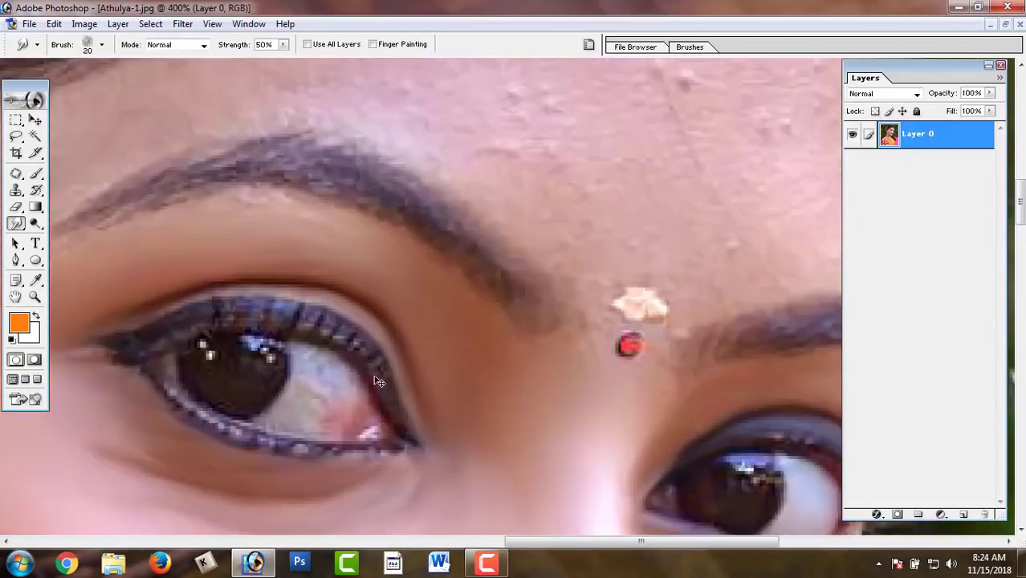
At 600% zoom, smooth the red veins, both lash lines and the inner corner with a 10-pixel brush
key(ctrl+plus)
key(ctrl+plus)
key(ctrl+plus)
drag(326, 354, 434, 260)
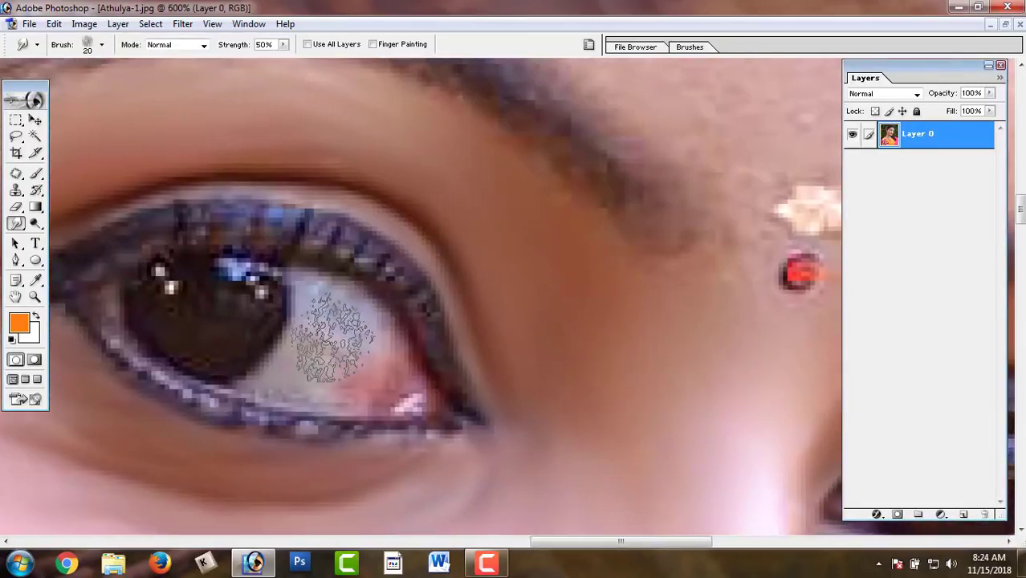
key(bracketleft)
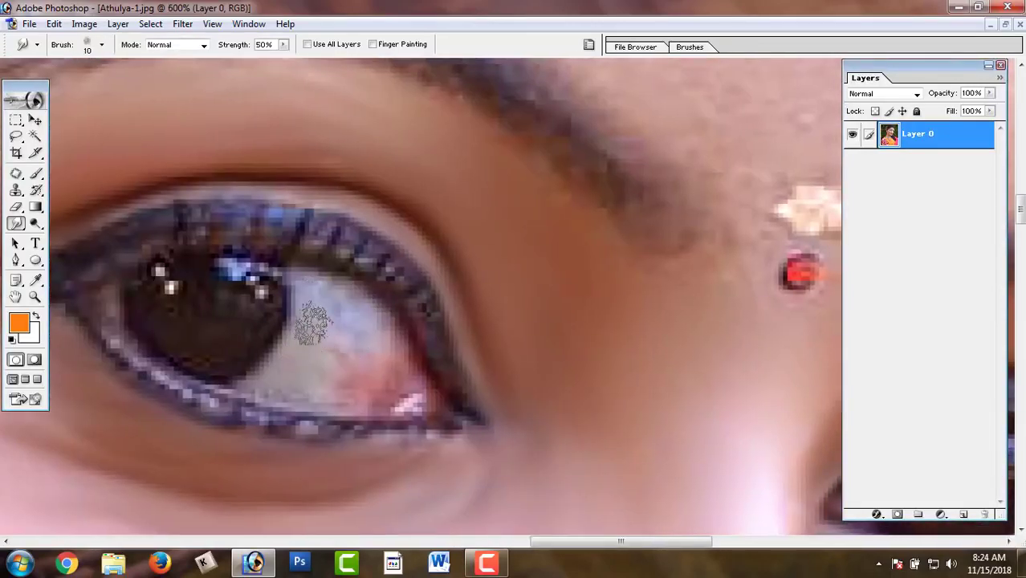
drag(313, 324, 361, 406)
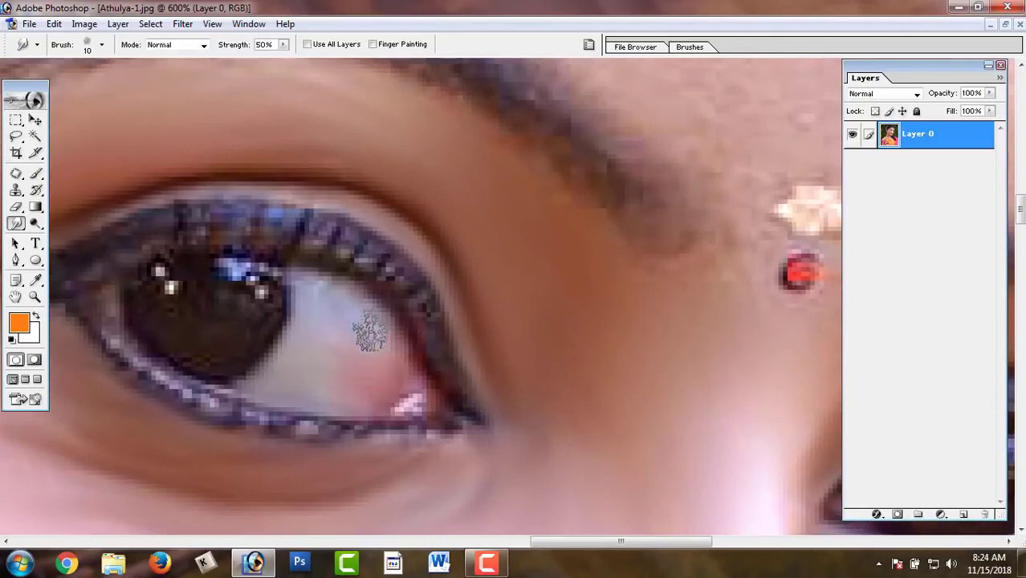
mouse_move(386, 275)
mouse_down()
mouse_move(350, 236)
mouse_move(389, 268)
mouse_move(337, 428)
mouse_up()
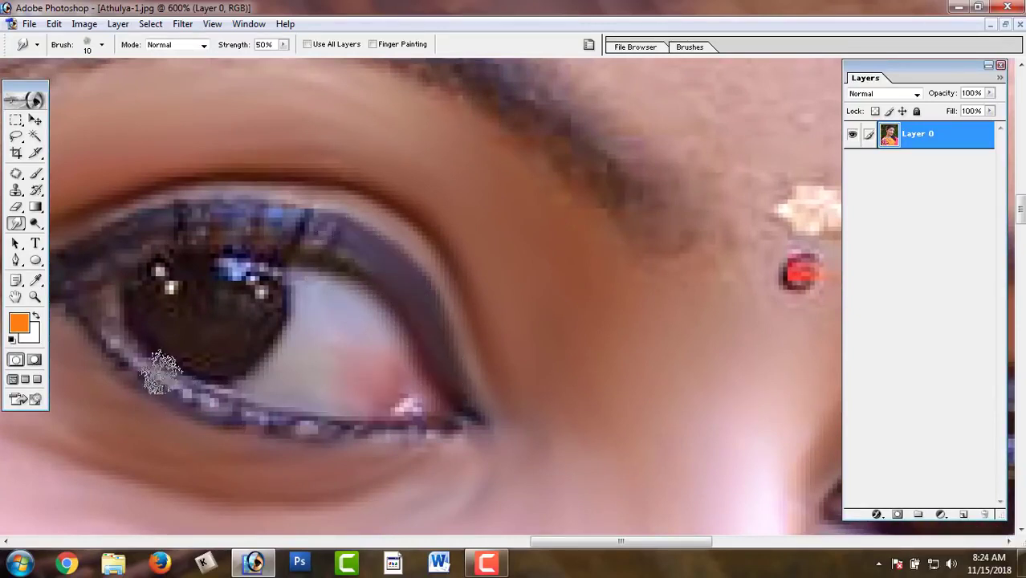
mouse_move(161, 362)
mouse_down()
mouse_move(212, 400)
mouse_move(385, 426)
mouse_move(450, 415)
mouse_up()
scroll(448, 415, up, 2)
scroll(448, 416, left, 2)
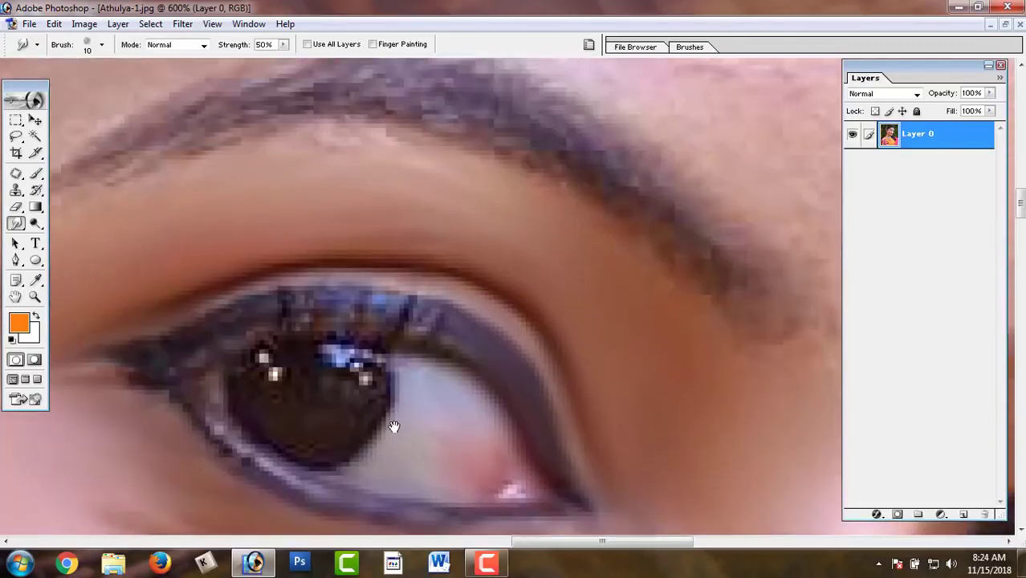
mouse_move(150, 322)
mouse_down()
mouse_move(101, 333)
mouse_move(347, 500)
mouse_move(236, 362)
mouse_up()
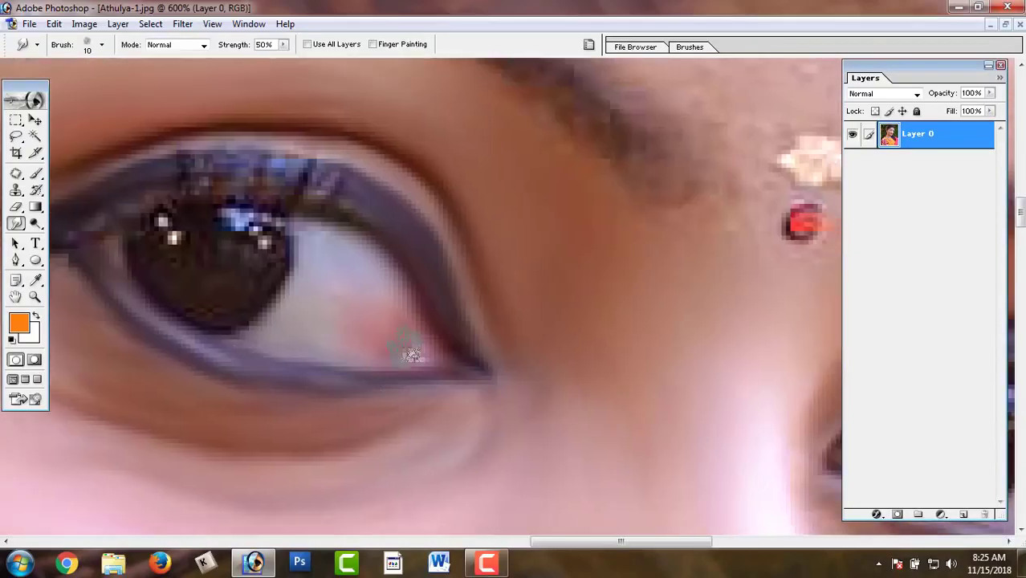
scroll(472, 413, up, 5)
key(ctrl+minus)
key(ctrl+minus)
key(ctrl+minus)
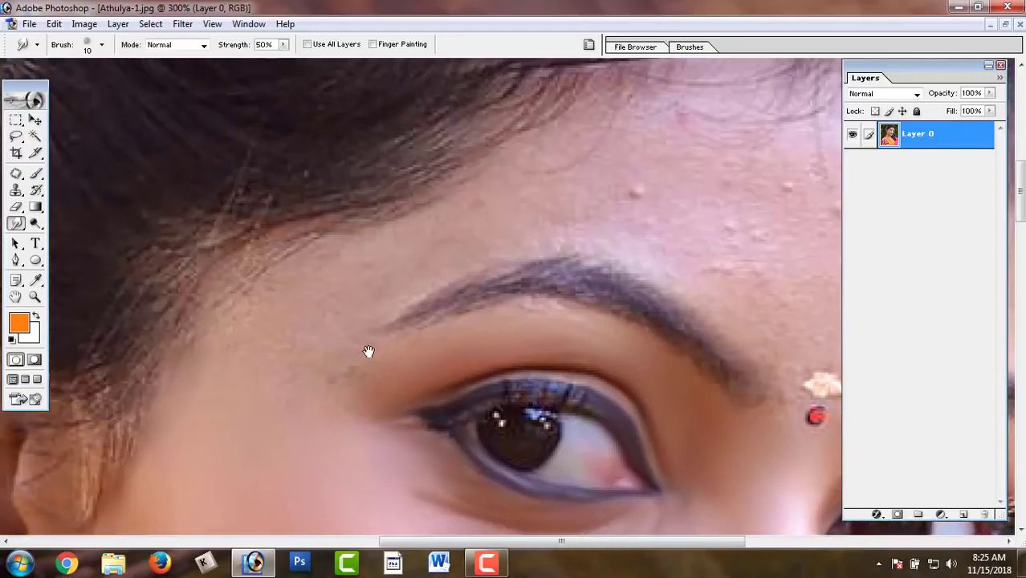
Raise the Smudge brush to 30 and smooth the forehead skin above the eyebrow
drag(201, 356, 367, 351)
key(bracketright)
key(bracketright)
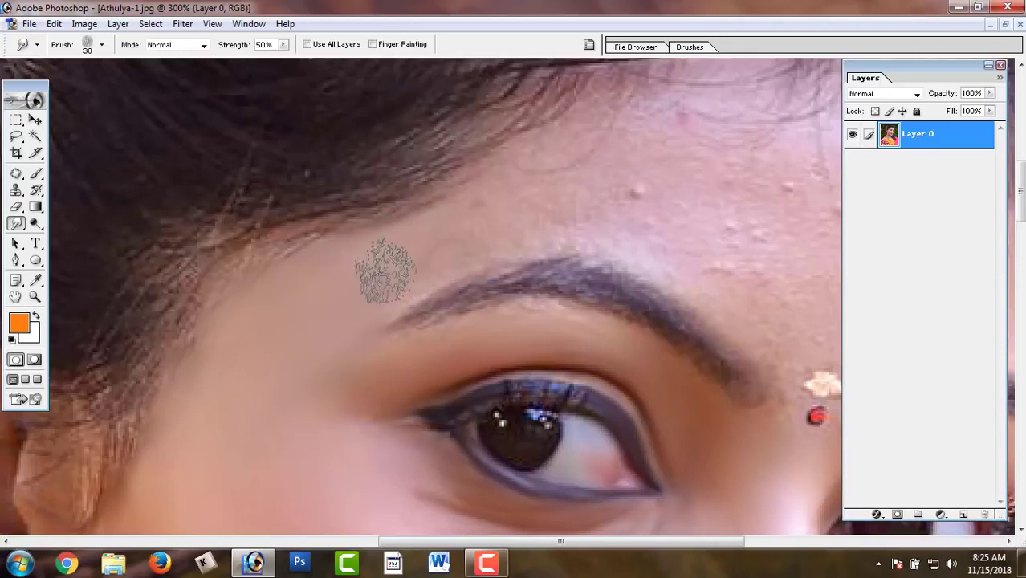
drag(454, 219, 307, 276)
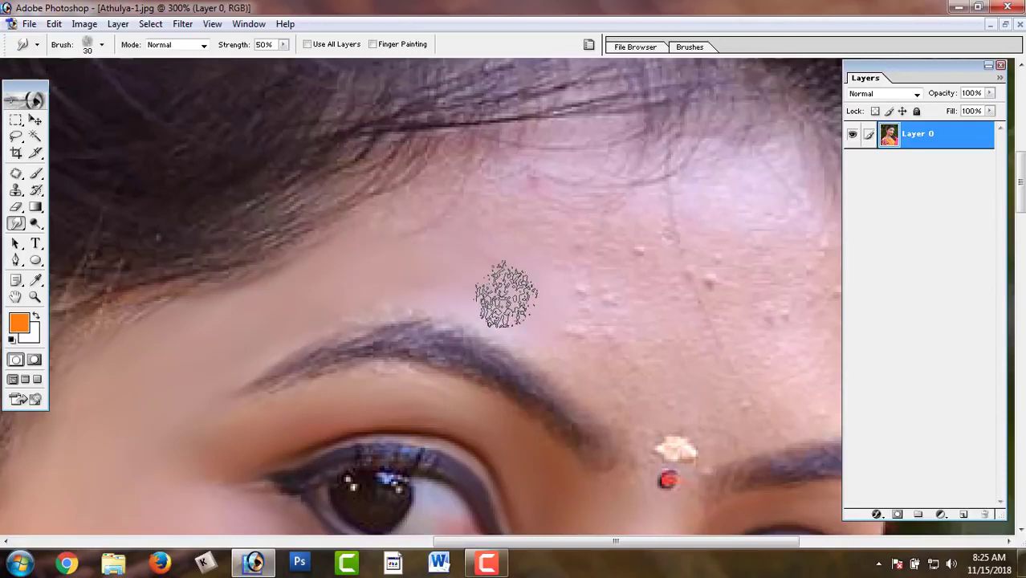
scroll(538, 265, up, 3)
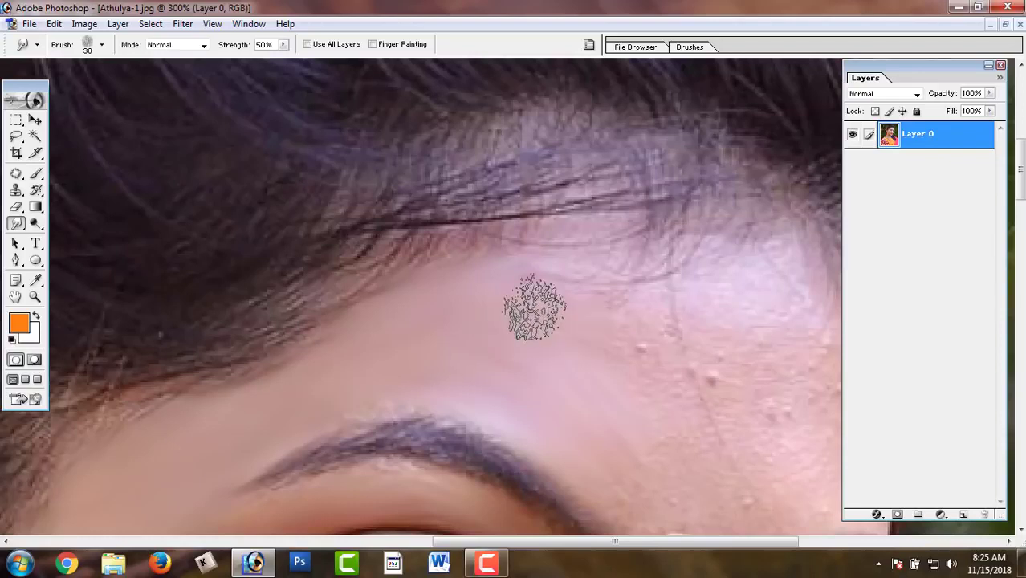
drag(522, 359, 308, 274)
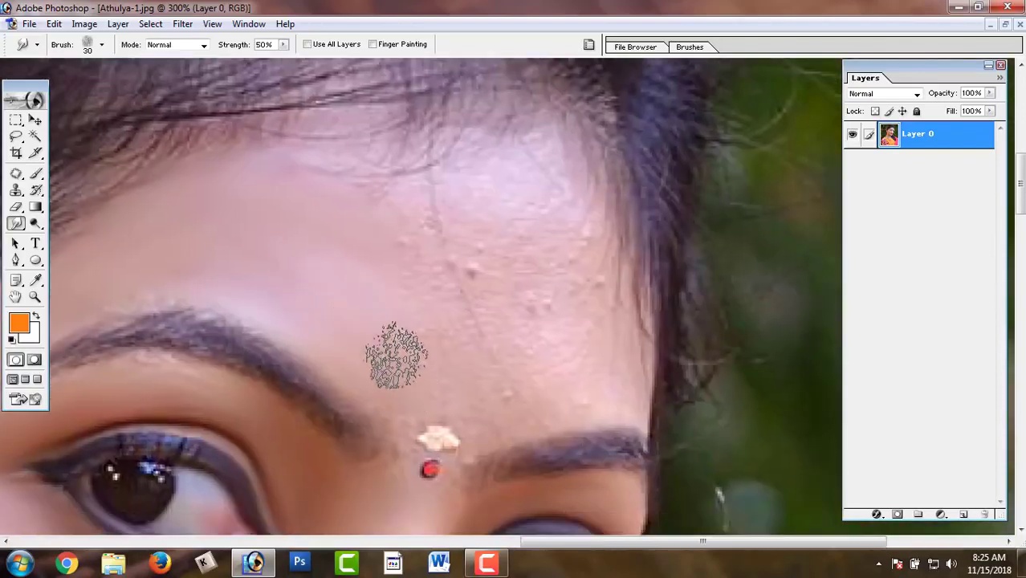
drag(441, 353, 464, 406)
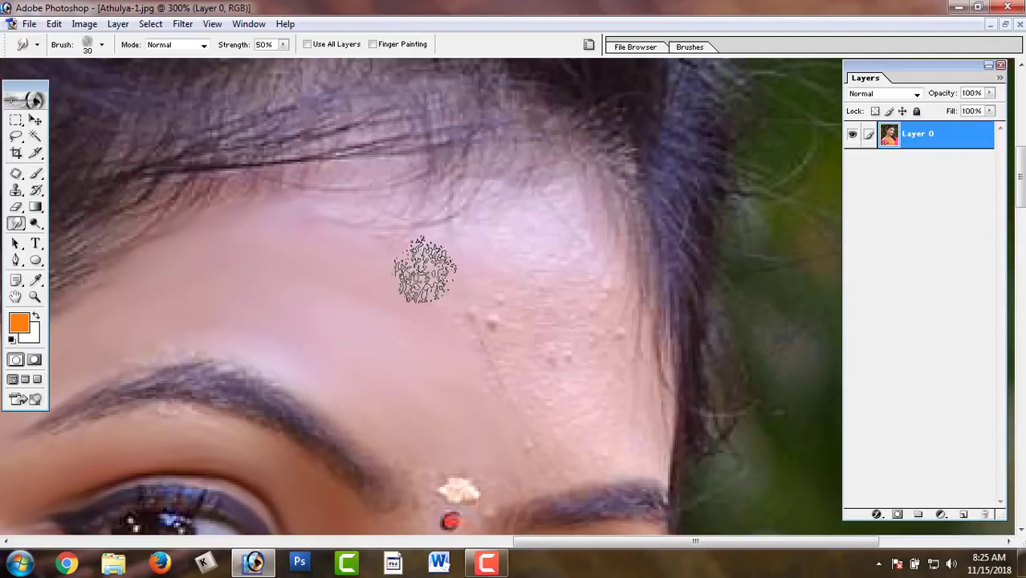
Smooth the small forehead spots between the eyebrows and near the bindi
drag(470, 318, 498, 326)
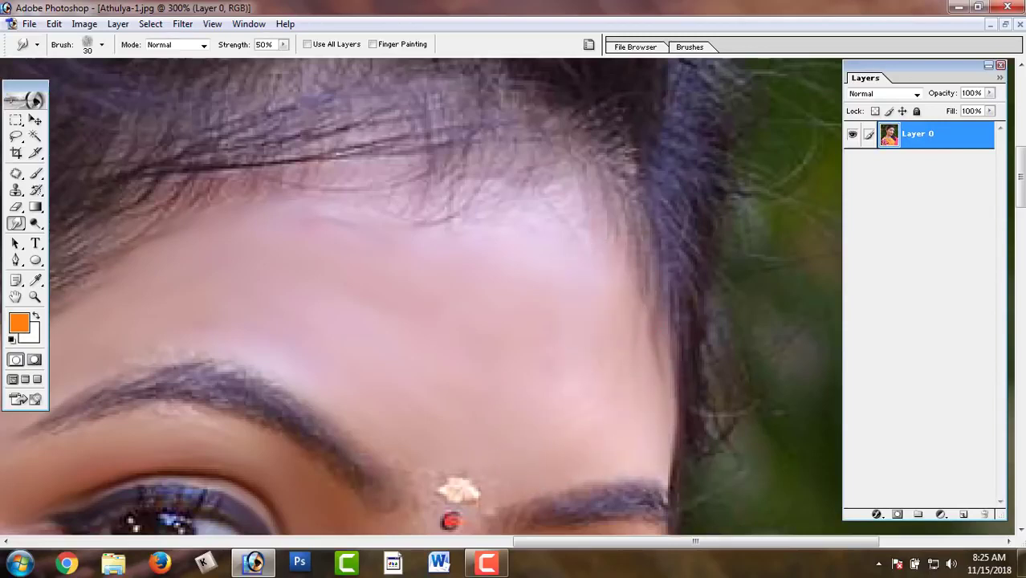
drag(378, 327, 314, 390)
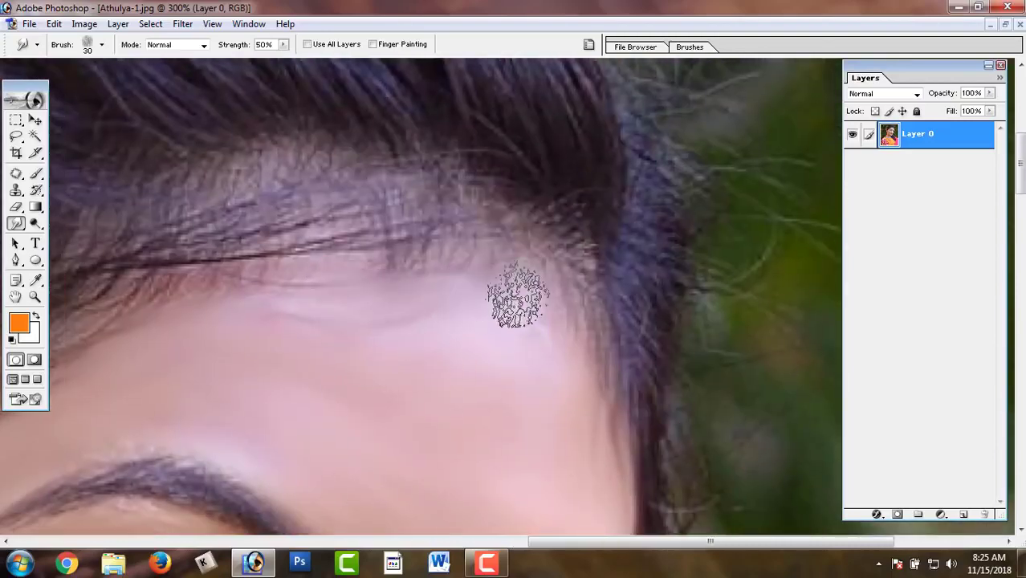
drag(554, 342, 533, 142)
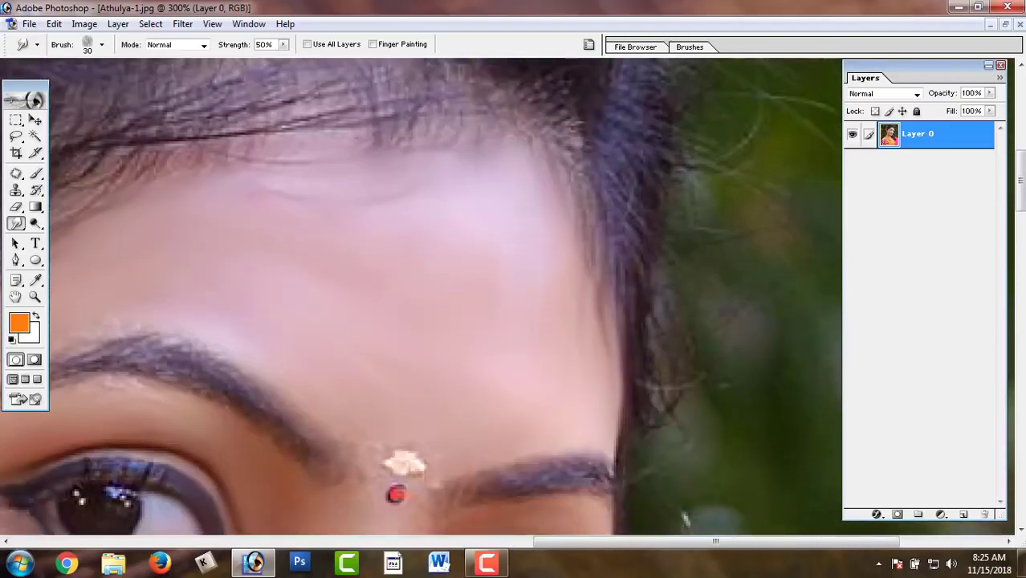
drag(532, 276, 456, 142)
drag(465, 239, 479, 311)
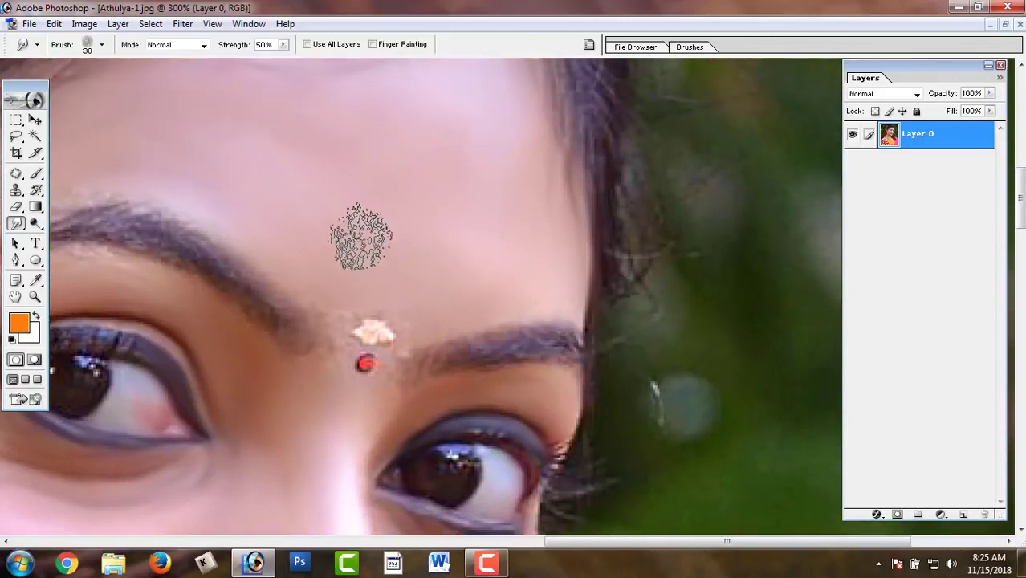
key(bracketleft)
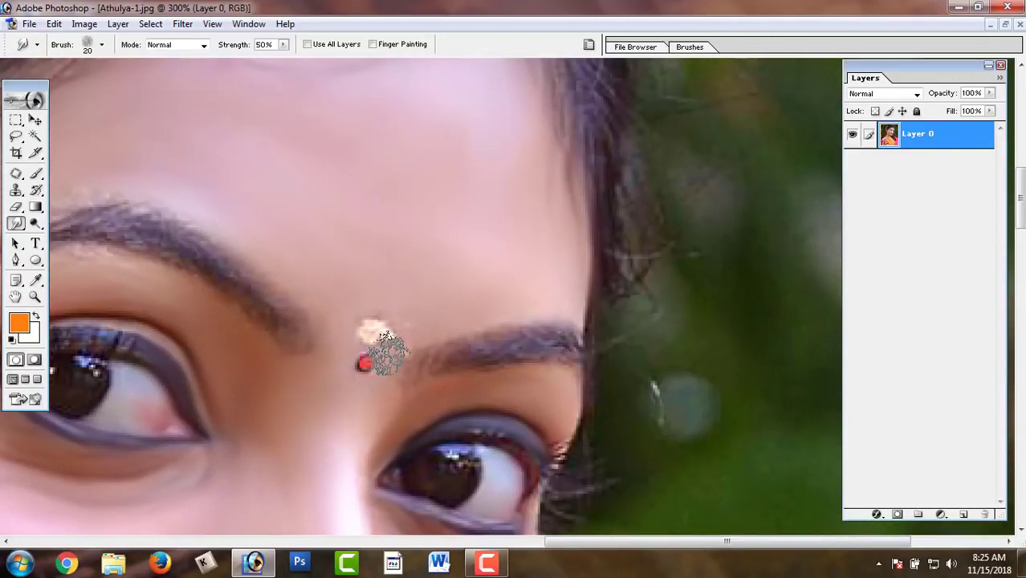
At 500% zoom, smooth the bindi edges and inner right eyebrow with a 10-pixel brush
key(ctrl+plus)
key(ctrl+plus)
drag(332, 371, 400, 258)
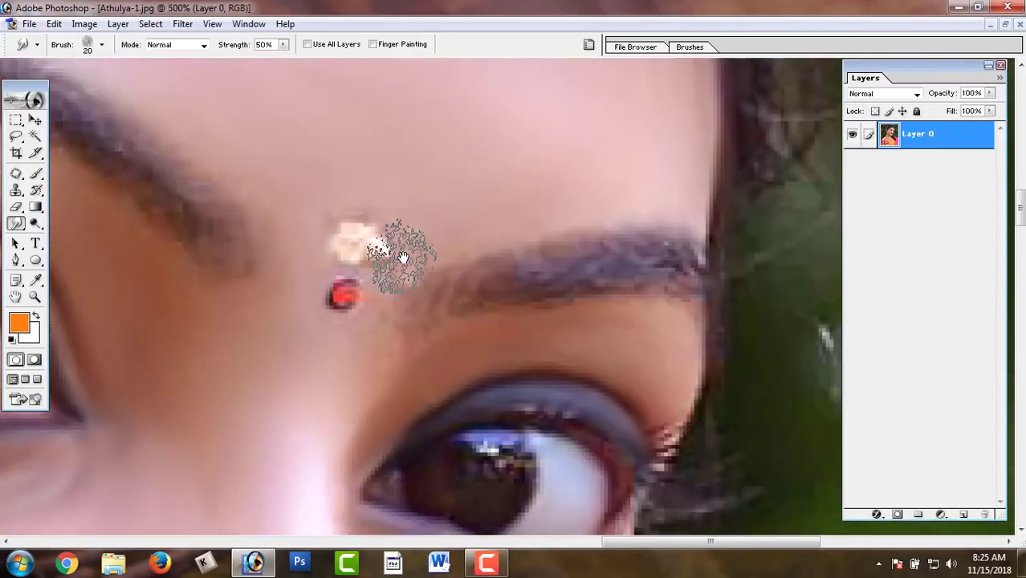
key(bracketleft)
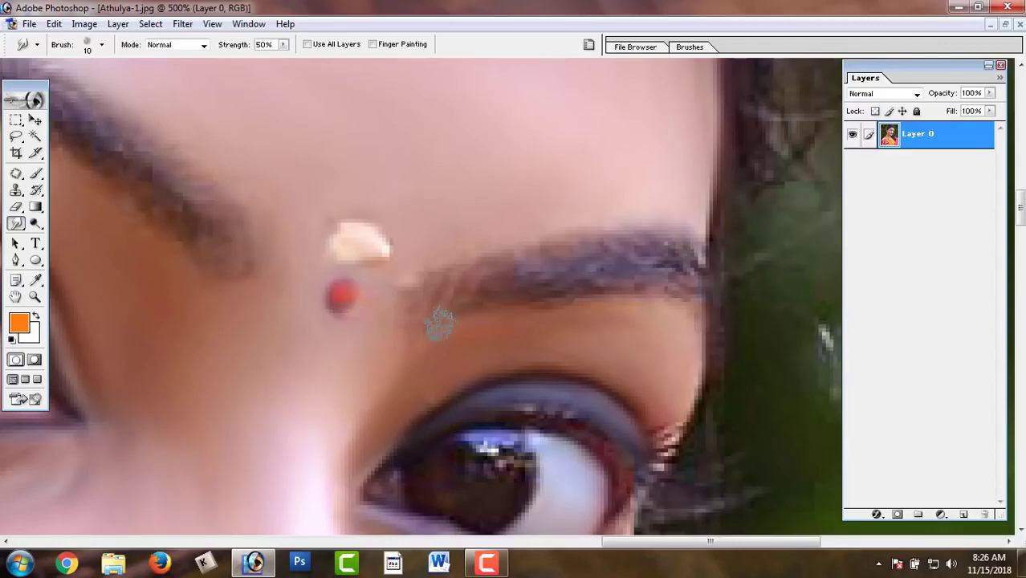
key(ctrl+minus)
key(ctrl+minus)
key(ctrl+minus)
key(ctrl+minus)
key(ctrl+minus)
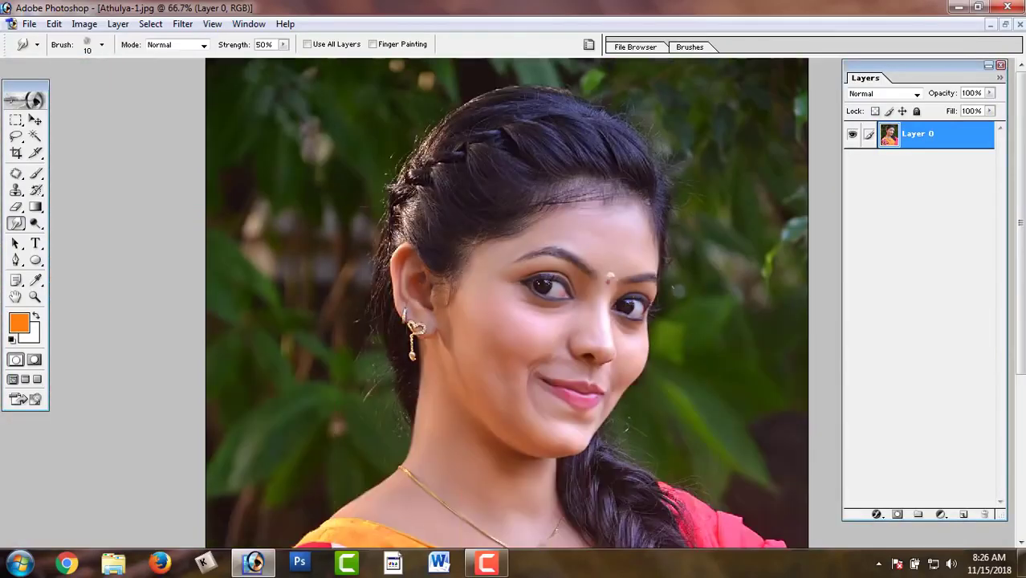
Zoom in to inspect the retouched neck, necklace and cheek, then fit the image on screen
key(ctrl+plus)
drag(569, 408, 404, 351)
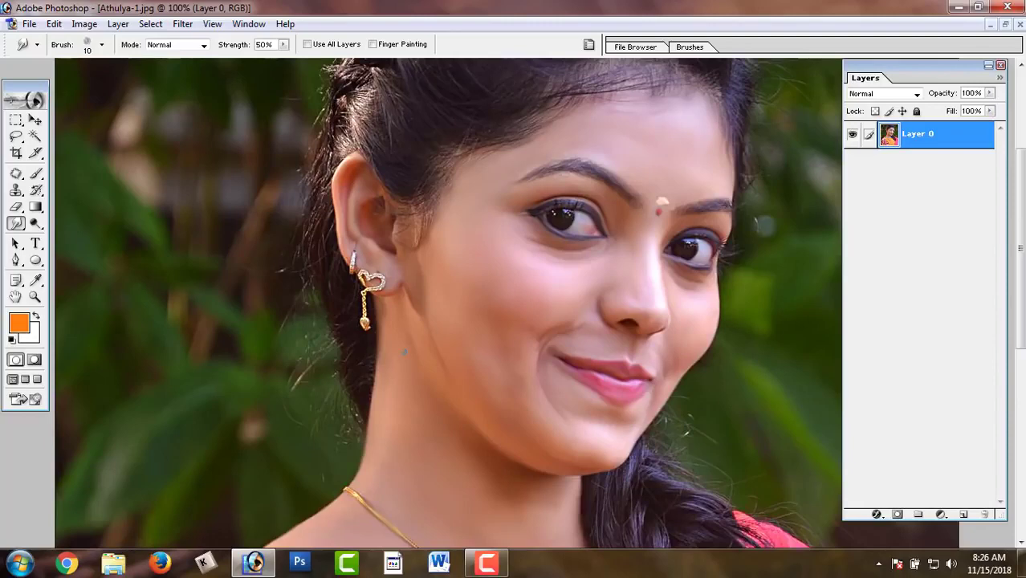
key(ctrl+plus)
key(ctrl+plus)
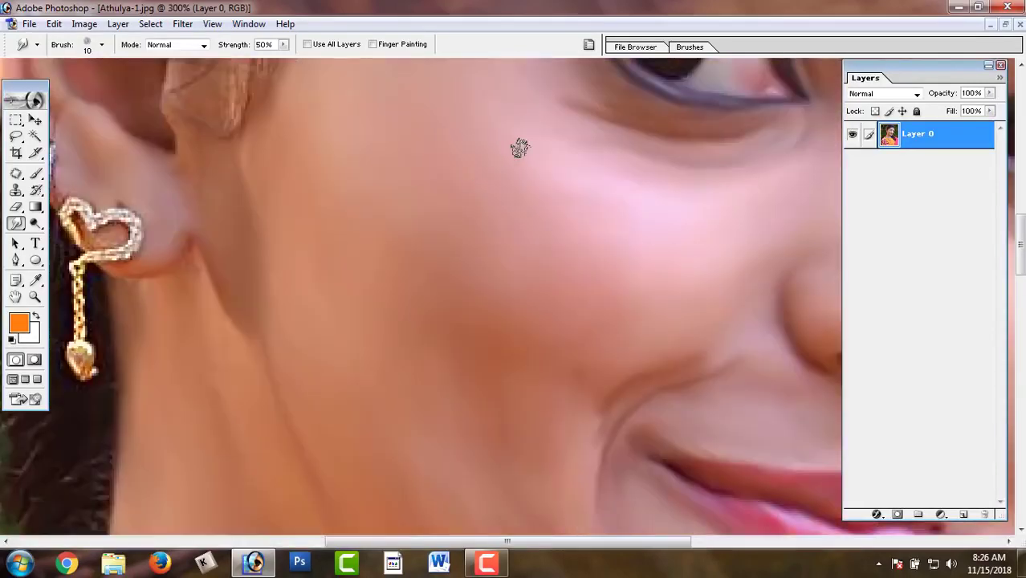
drag(520, 150, 415, 291)
key(ctrl+0)
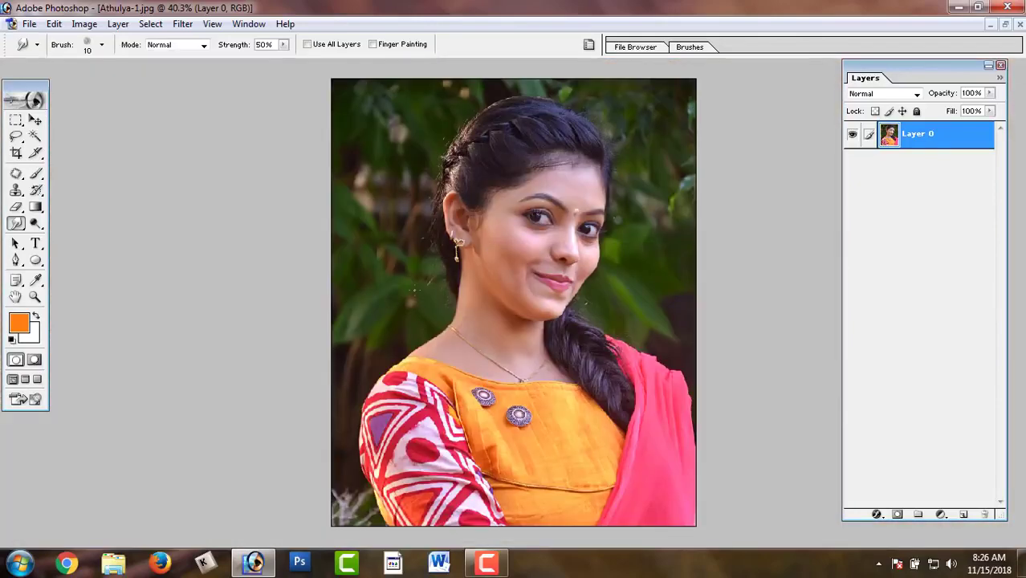
Select the Pen tool and zoom in on the patterned dress's outer left edge
key(p)
key(ctrl+plus)
key(ctrl+plus)
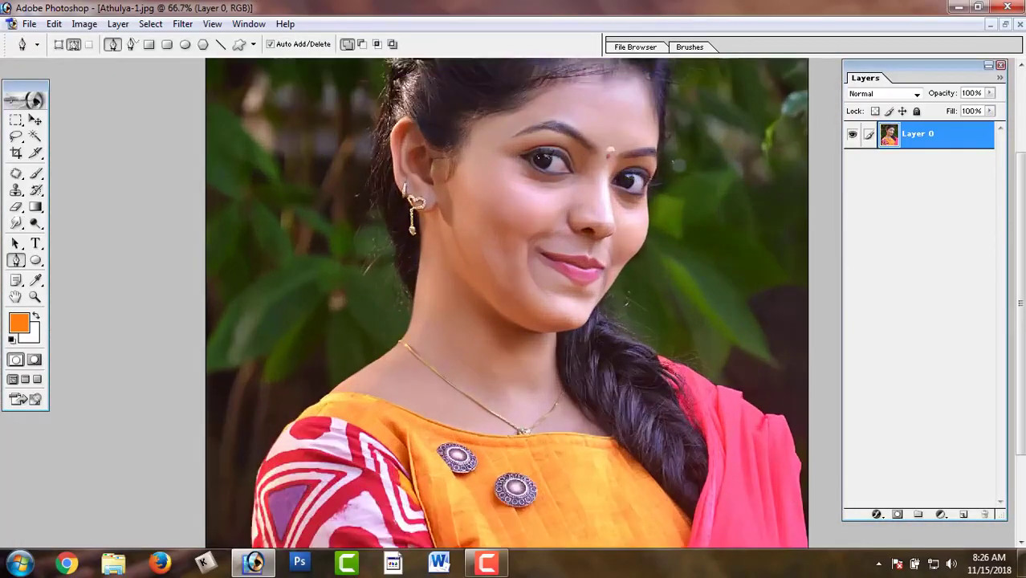
key(ctrl+plus)
key(ctrl+plus)
key(ctrl+plus)
drag(384, 299, 577, 164)
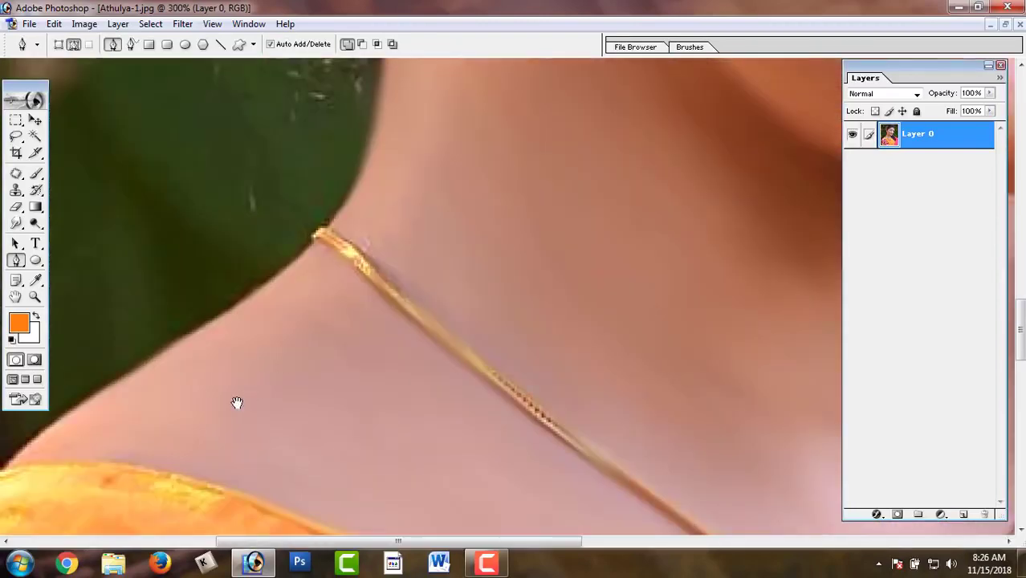
mouse_move(238, 403)
mouse_down()
mouse_move(522, 161)
mouse_move(504, 153)
mouse_up()
mouse_move(307, 394)
mouse_down()
mouse_move(343, 229)
mouse_move(381, 147)
mouse_up()
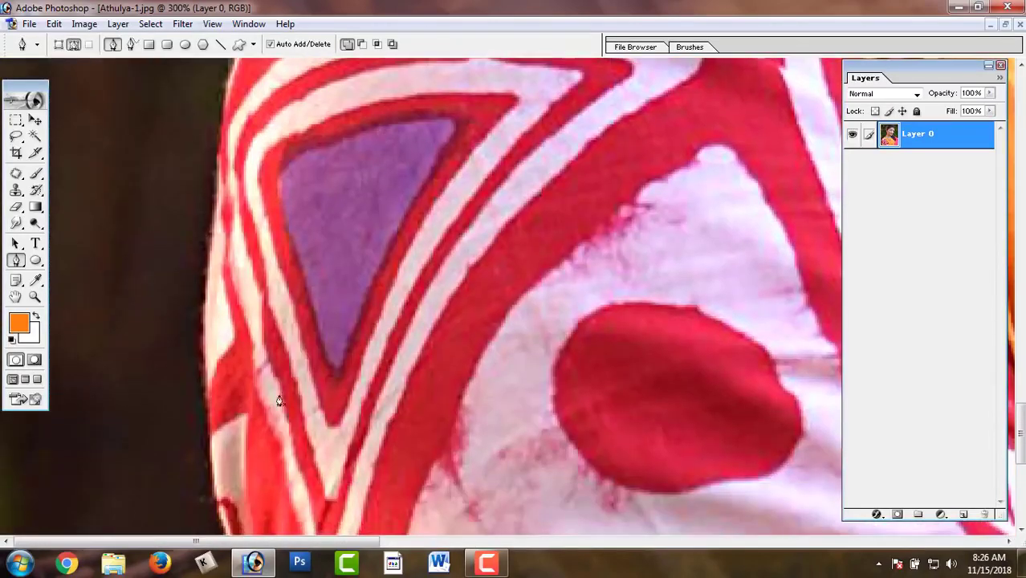
drag(274, 421, 307, 206)
drag(342, 439, 325, 270)
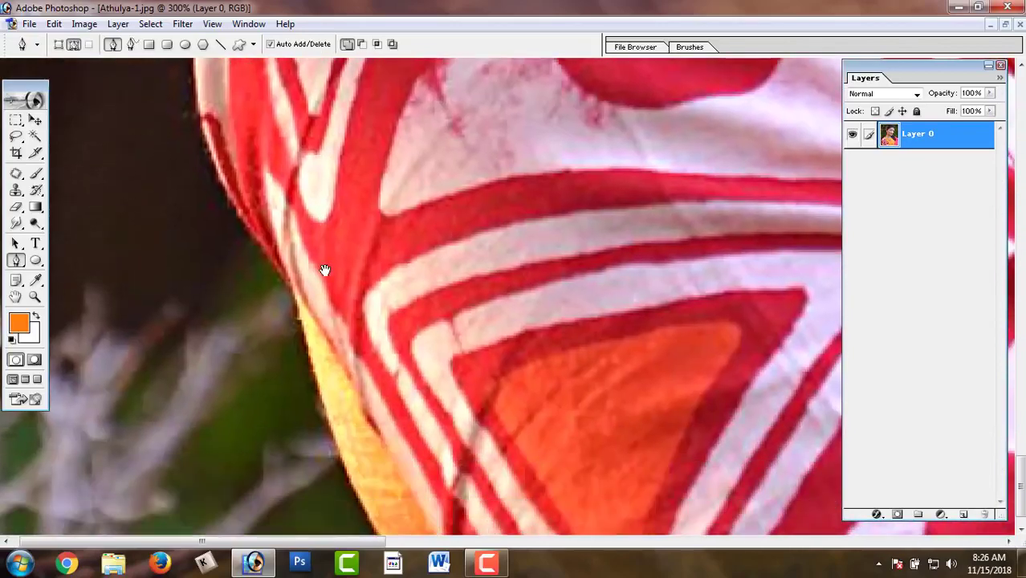
drag(366, 434, 318, 215)
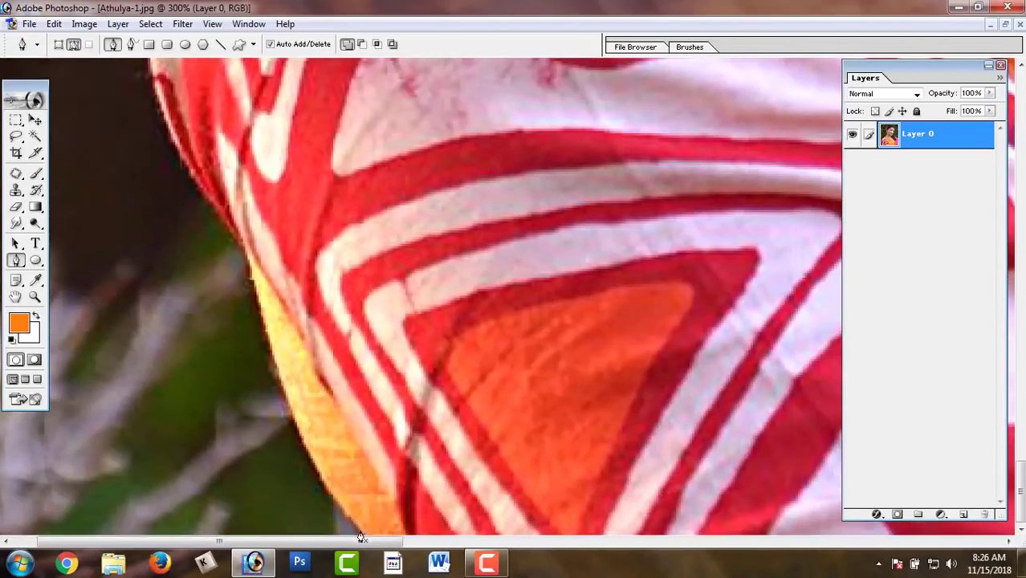
Trace curved anchors up the dress's left edge and over the shoulder toward the neck
drag(270, 342, 232, 217)
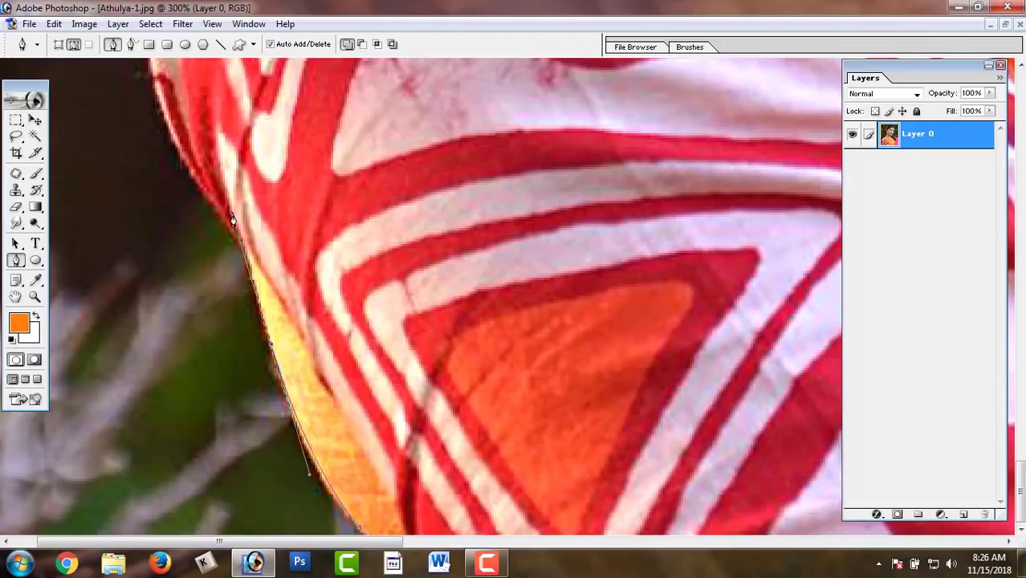
mouse_move(167, 129)
mouse_down()
mouse_move(164, 119)
mouse_move(197, 419)
mouse_up()
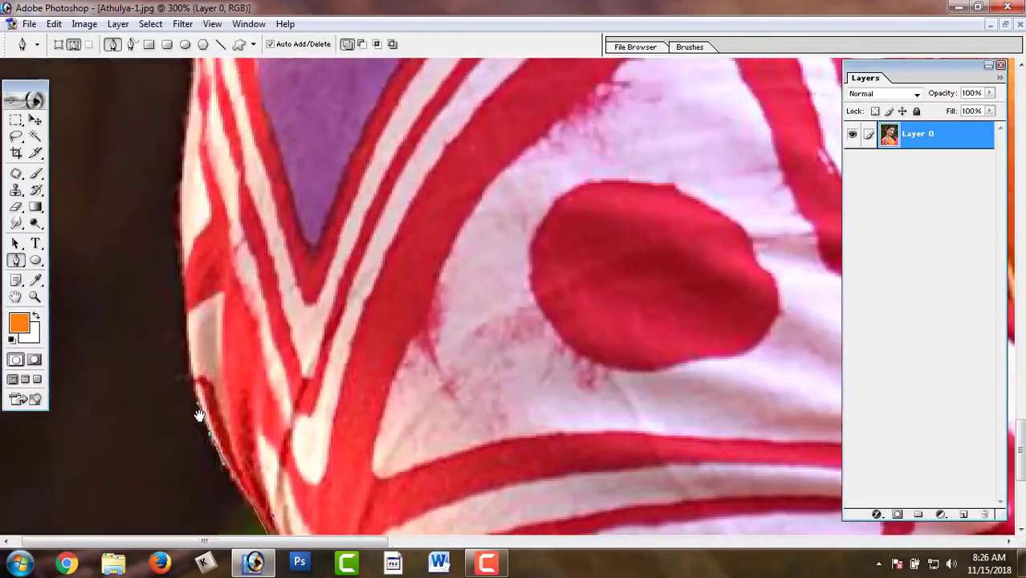
mouse_move(183, 237)
mouse_down()
mouse_move(182, 163)
mouse_move(164, 412)
mouse_up()
mouse_move(184, 239)
mouse_down()
mouse_move(221, 173)
mouse_move(210, 328)
mouse_move(178, 440)
mouse_up()
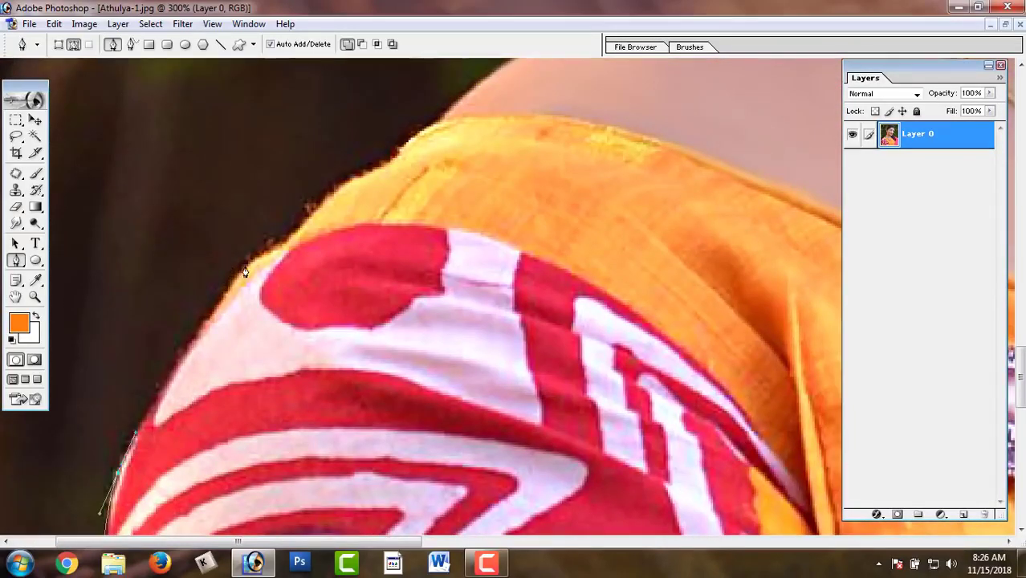
drag(250, 264, 281, 249)
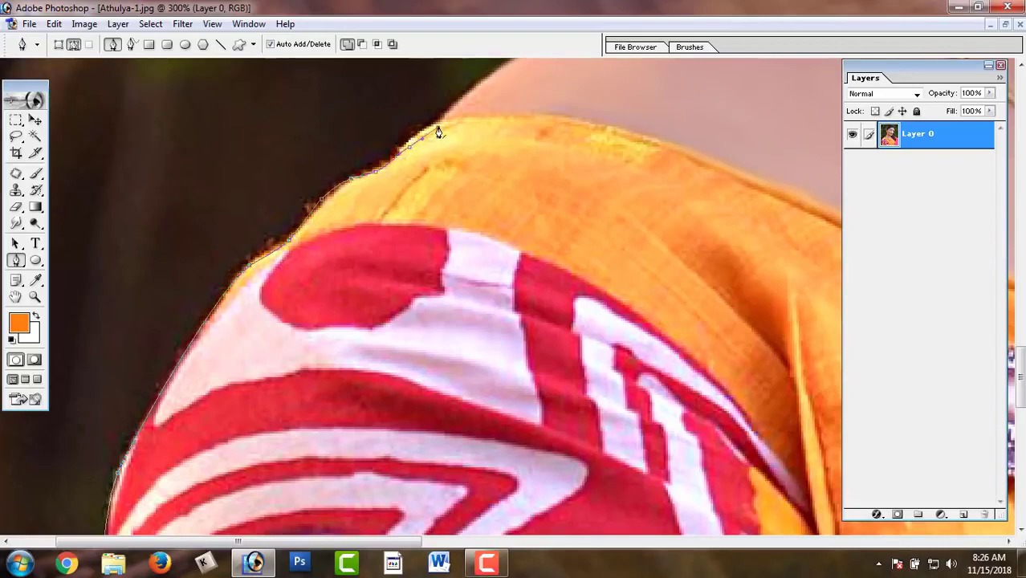
drag(438, 131, 266, 426)
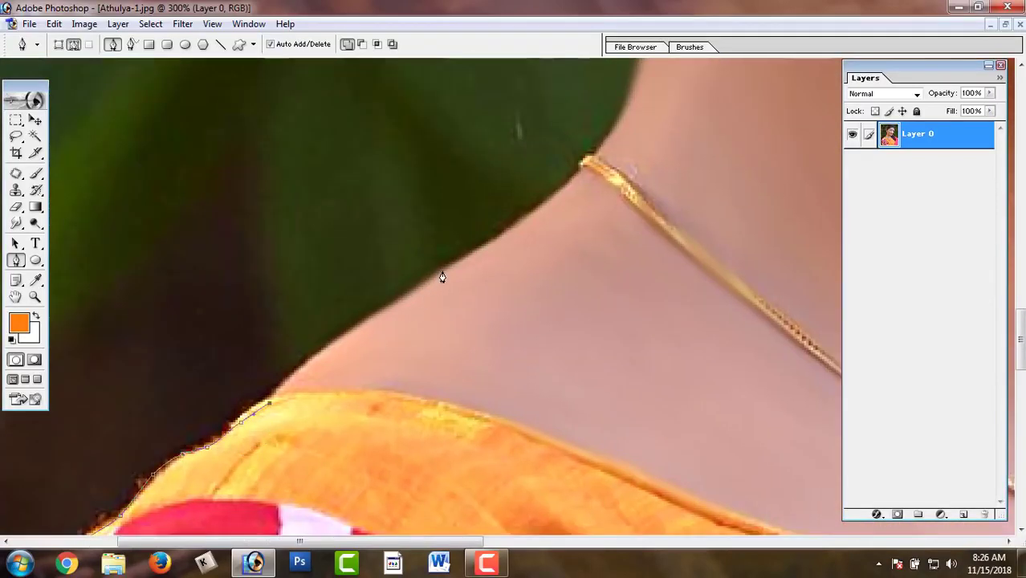
drag(443, 270, 494, 249)
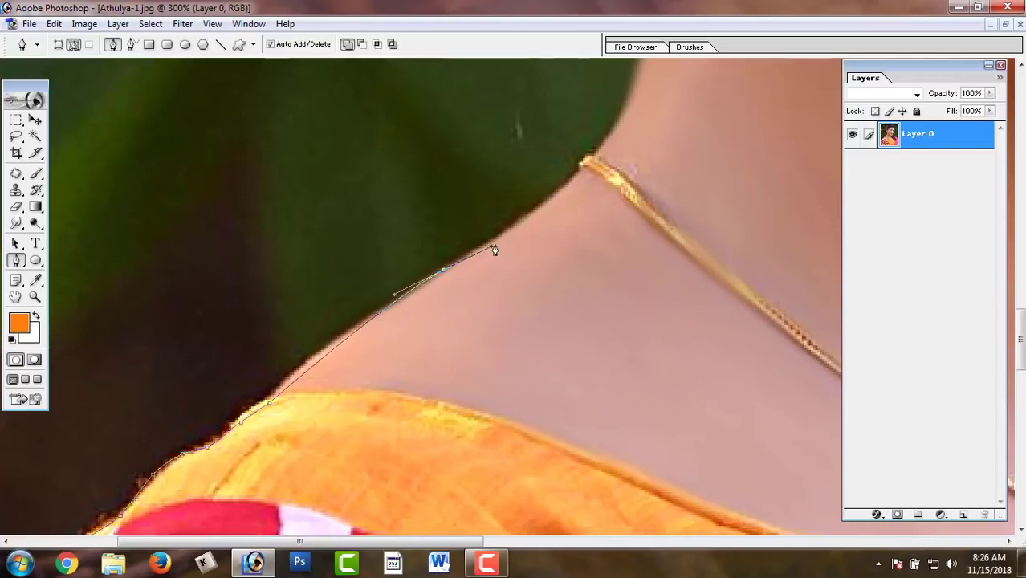
Extend the path up the neck edge above the necklace with curved anchors
click(583, 179)
drag(623, 121, 559, 338)
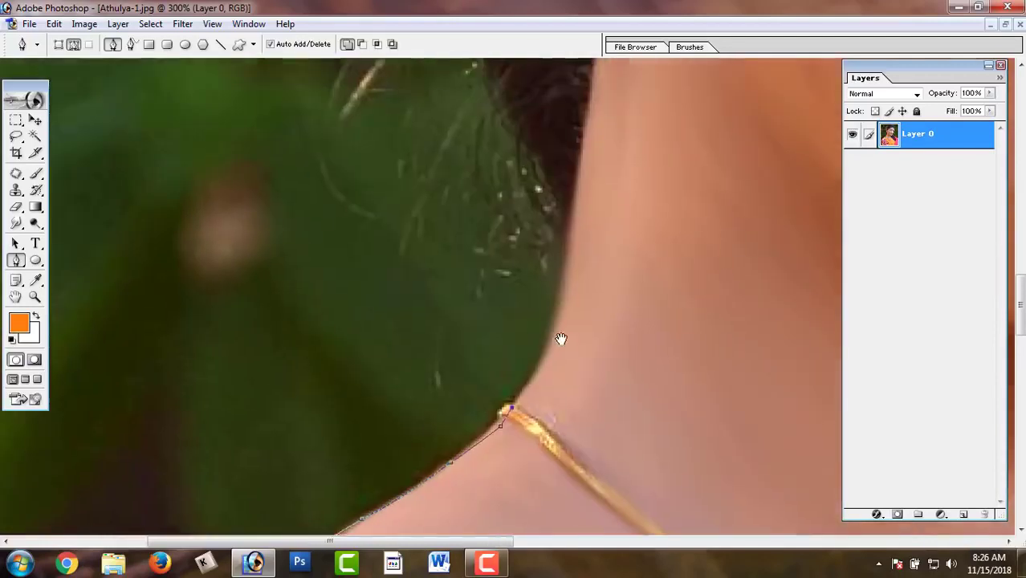
drag(573, 259, 575, 242)
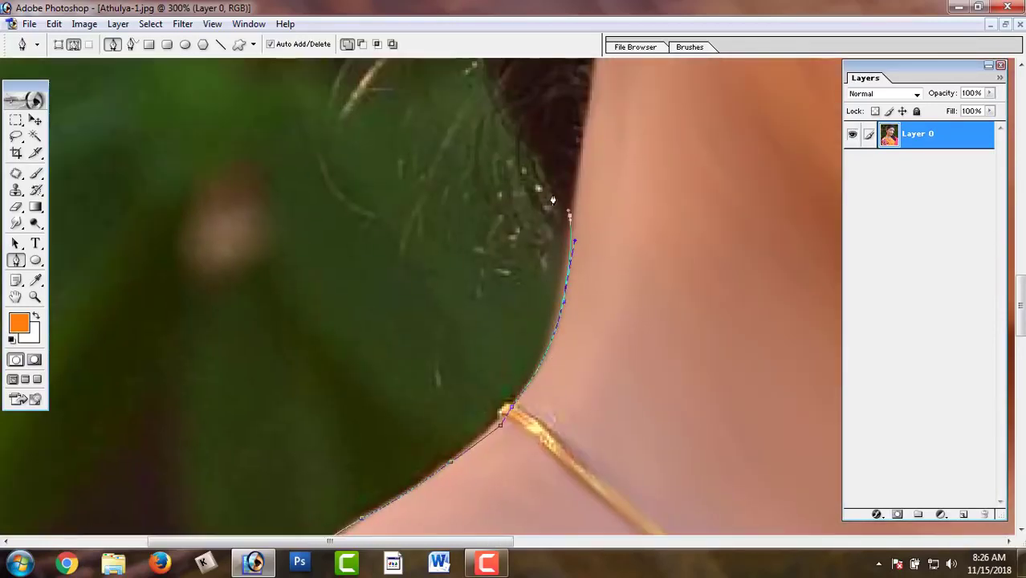
drag(537, 167, 547, 417)
click(531, 374)
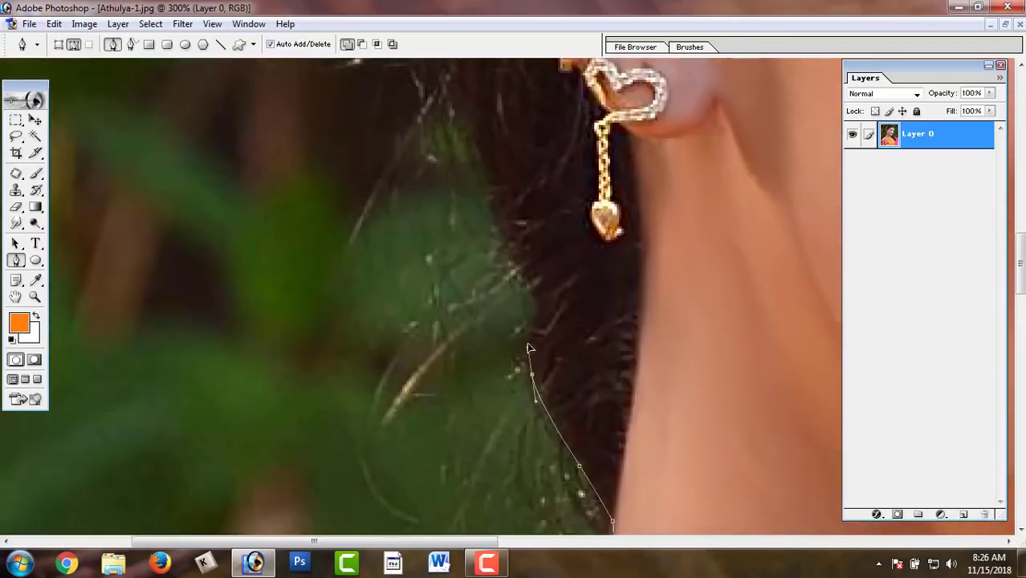
click(530, 304)
mouse_move(530, 283)
mouse_down()
mouse_move(512, 251)
mouse_move(502, 479)
mouse_up()
Continue the path up along the side of the hair toward its top
mouse_move(428, 281)
mouse_down()
mouse_move(418, 245)
mouse_move(389, 517)
mouse_up()
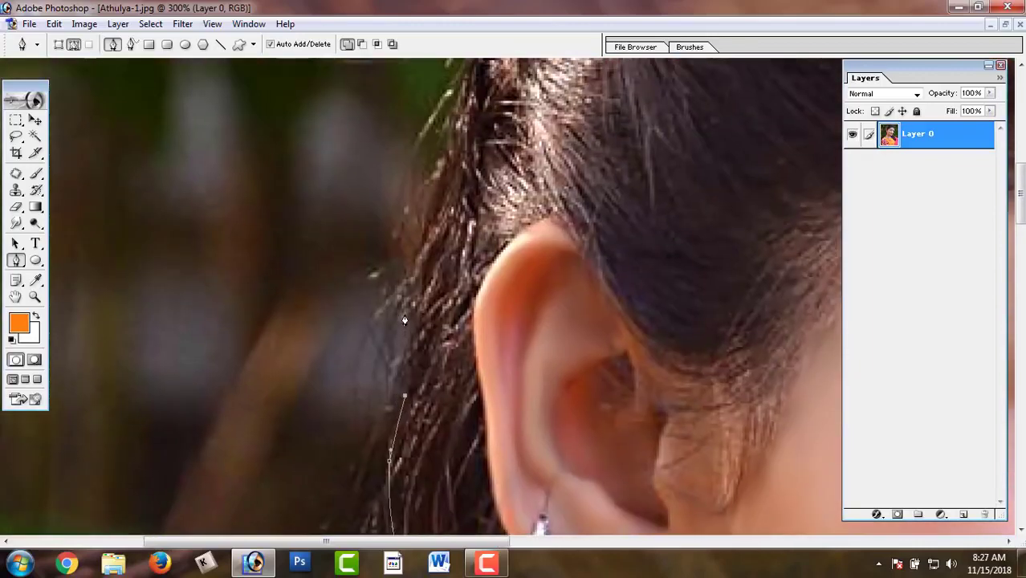
drag(447, 166, 408, 393)
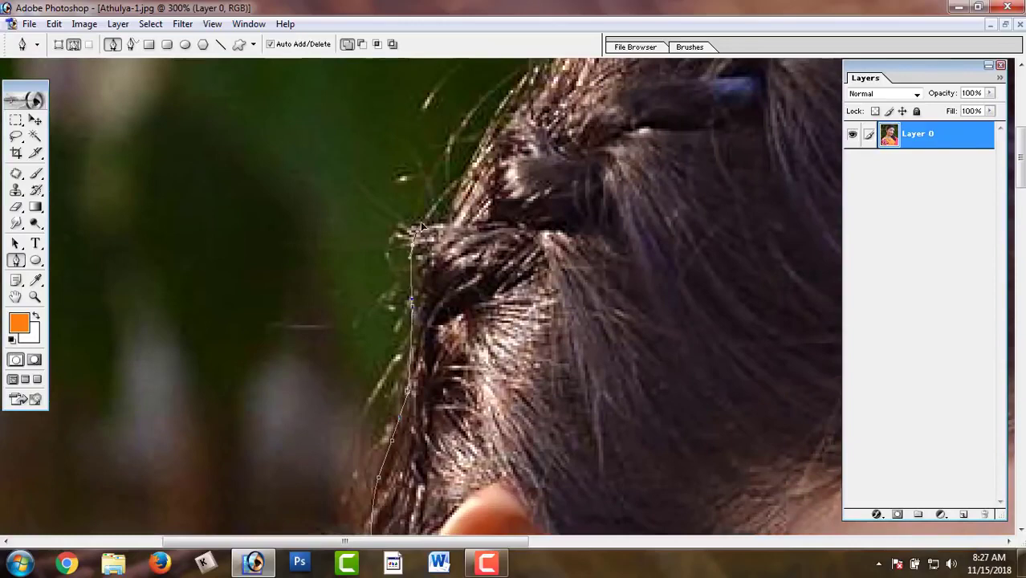
drag(434, 208, 461, 186)
drag(524, 128, 417, 321)
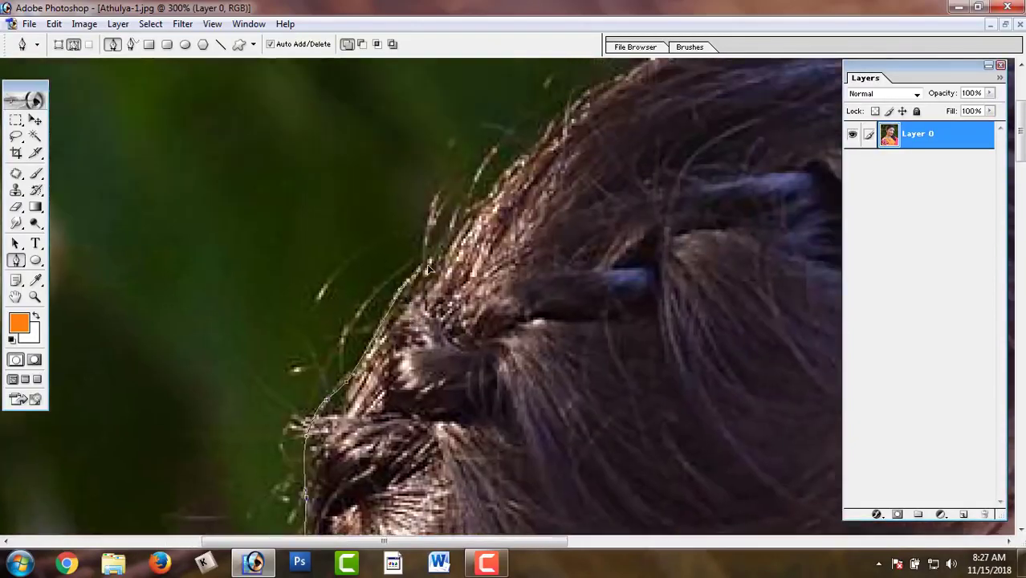
drag(405, 280, 438, 258)
drag(486, 198, 514, 161)
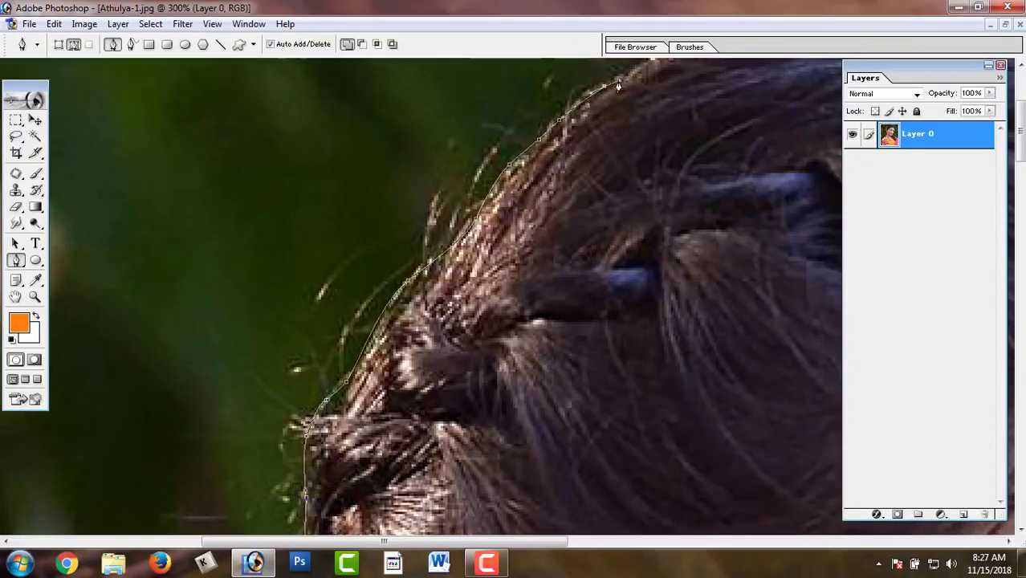
drag(618, 85, 392, 315)
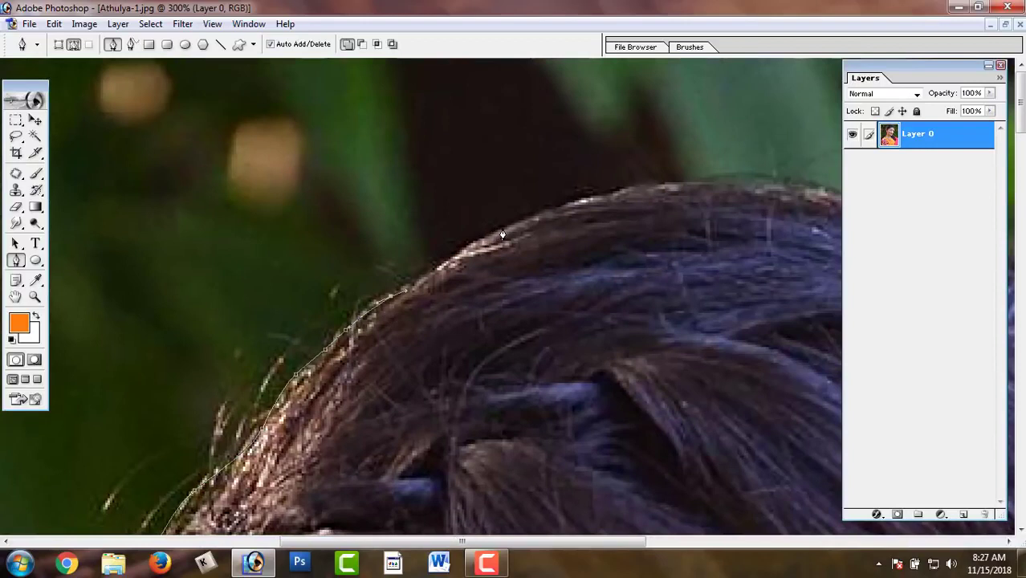
drag(502, 234, 533, 215)
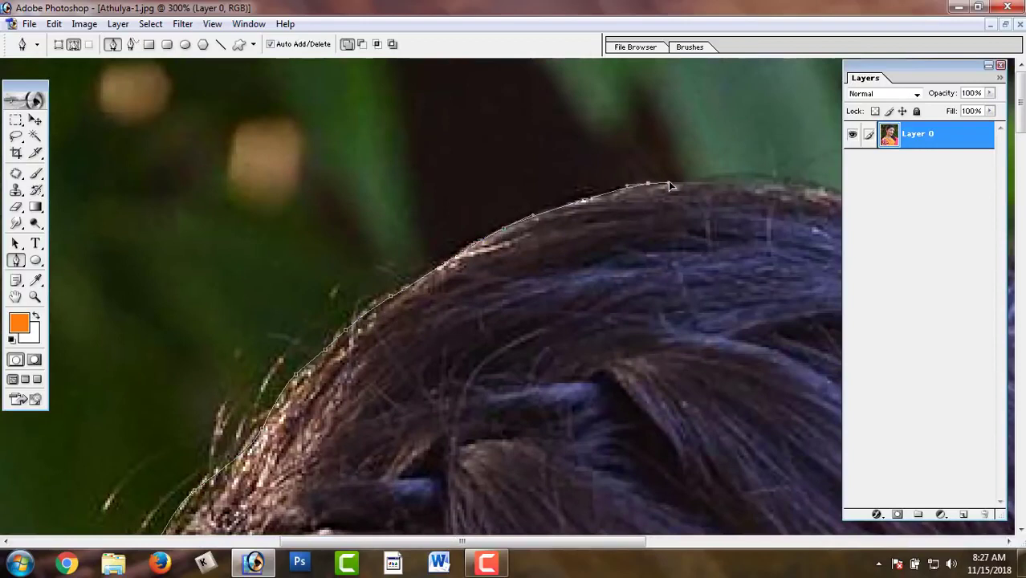
Trace the path across the crown of the hair and down beside the forehead hairline
drag(729, 236, 472, 236)
mouse_move(626, 205)
mouse_down()
mouse_move(701, 231)
mouse_move(480, 239)
mouse_up()
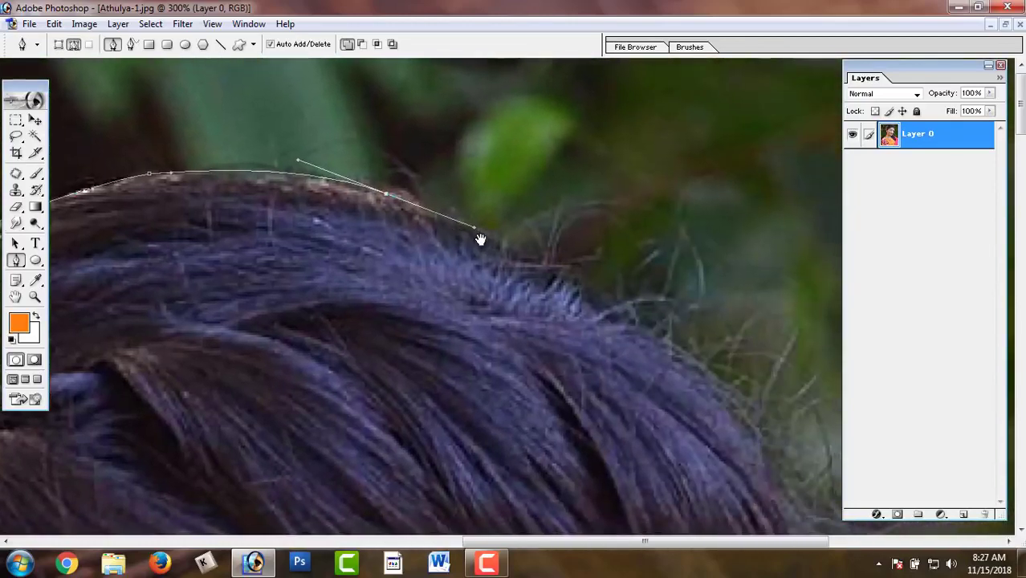
drag(581, 292, 606, 316)
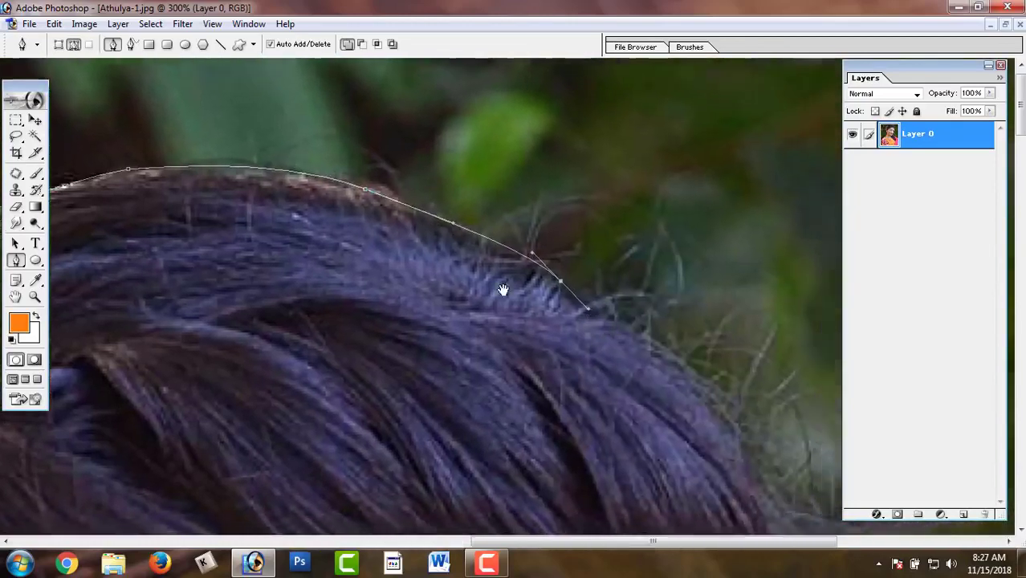
mouse_move(742, 411)
mouse_down()
mouse_move(501, 327)
mouse_move(526, 362)
mouse_move(508, 268)
mouse_move(518, 322)
mouse_up()
drag(519, 360, 512, 239)
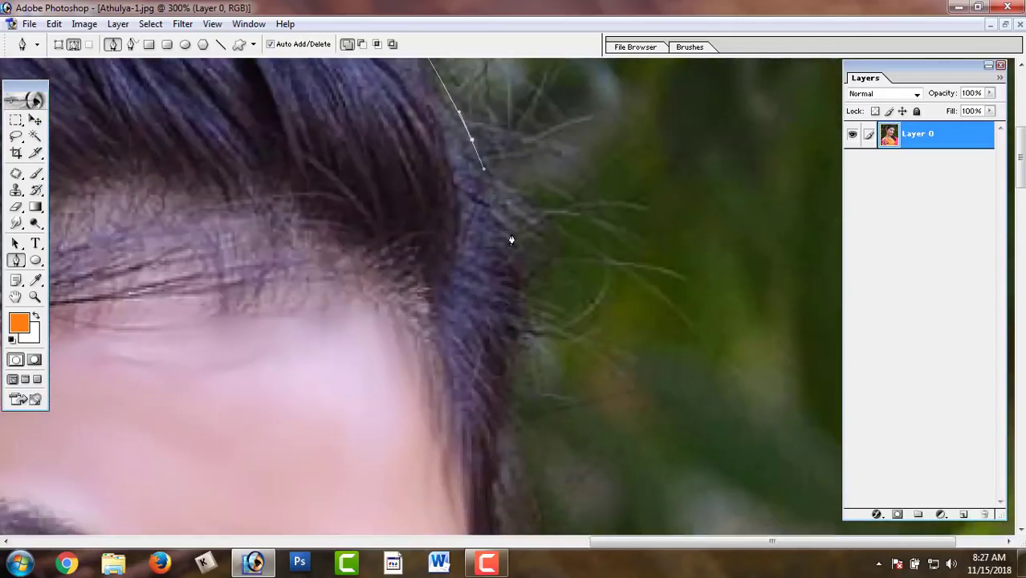
drag(527, 288, 526, 327)
drag(513, 425, 511, 289)
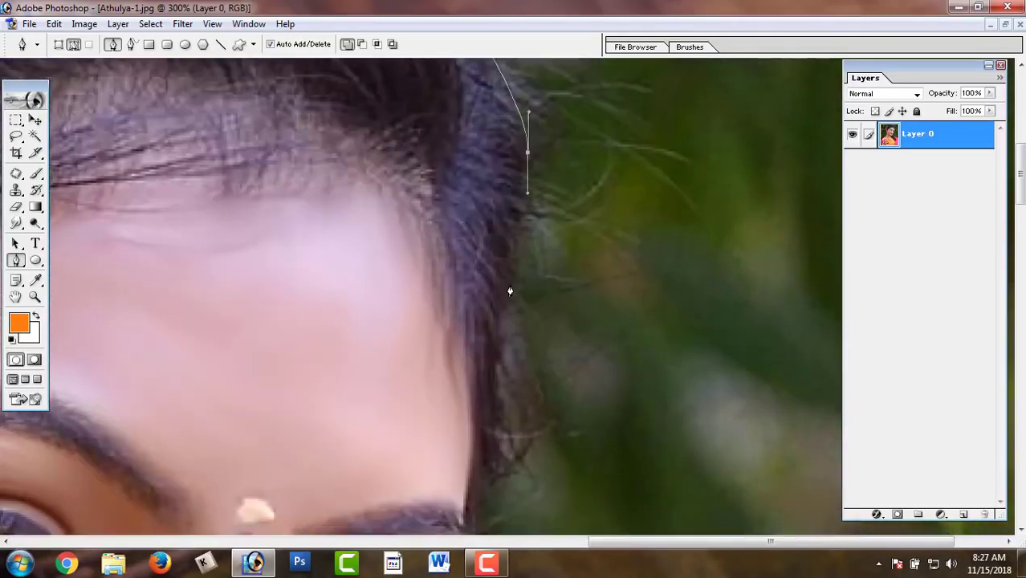
drag(490, 398, 479, 311)
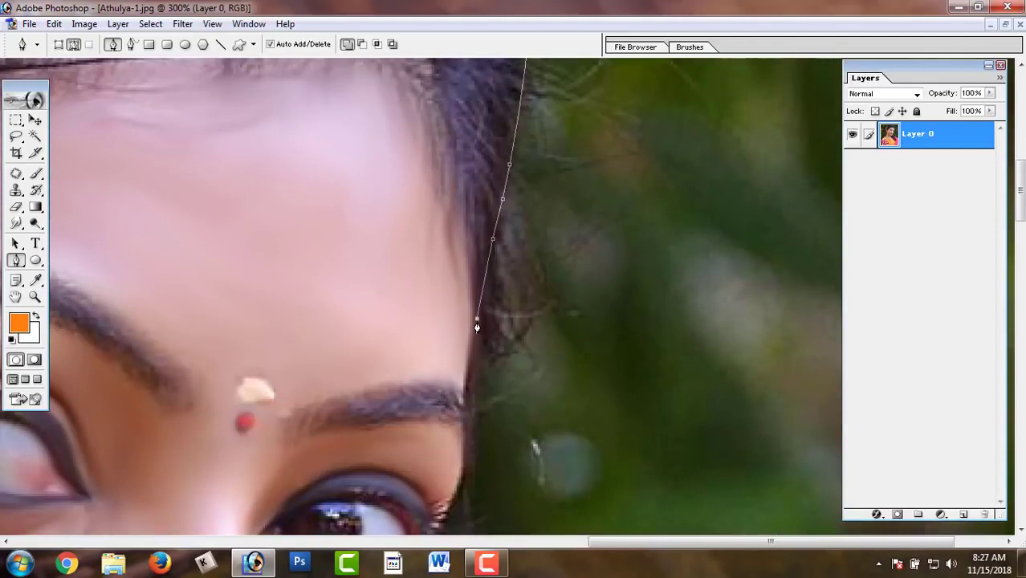
Follow the face edge past the eye and nose down the jaw toward the chin
drag(465, 413, 505, 127)
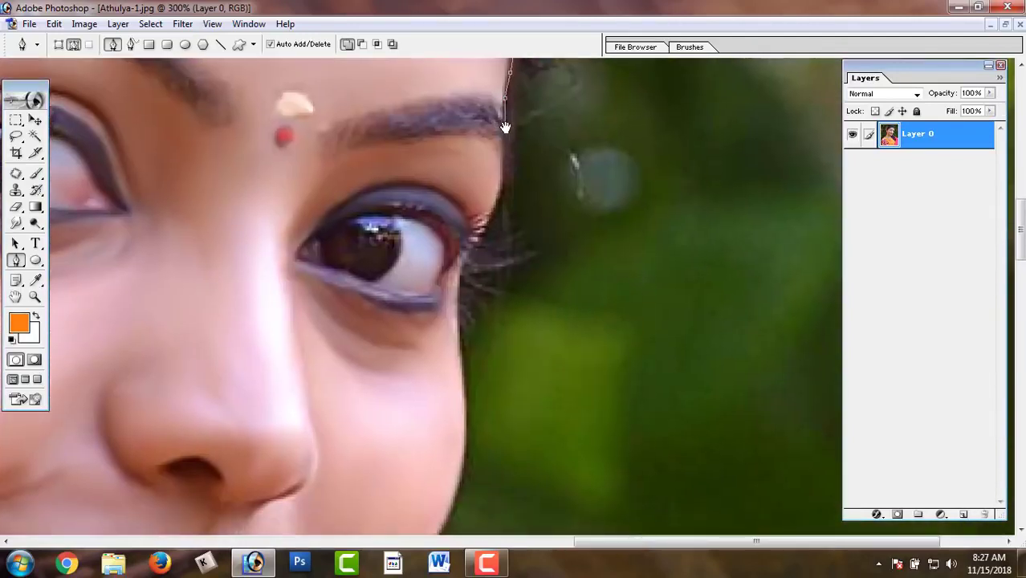
click(479, 238)
mouse_move(455, 314)
mouse_down()
mouse_move(461, 152)
mouse_move(463, 202)
mouse_up()
ctrl+click(458, 222)
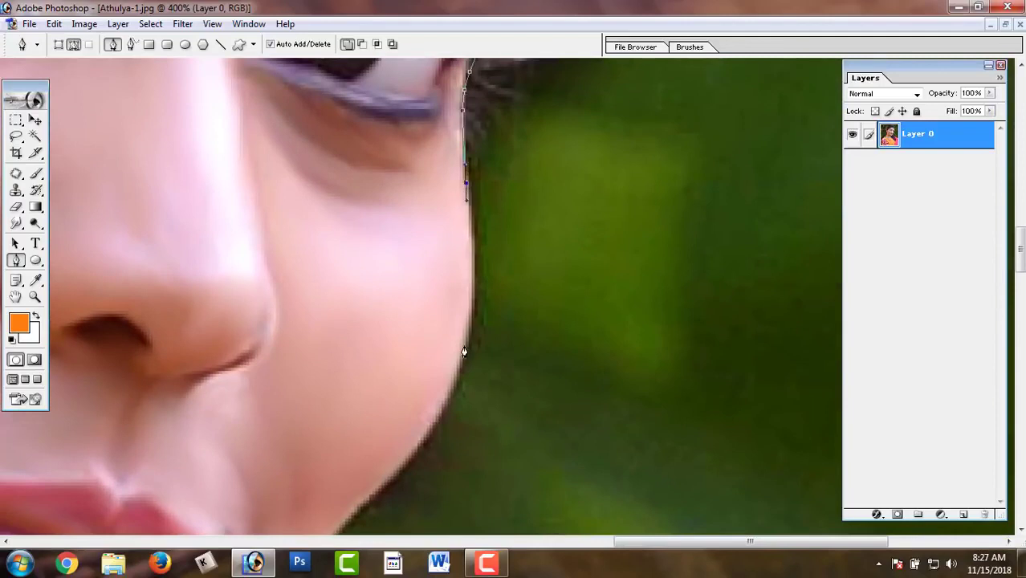
drag(445, 419, 626, 188)
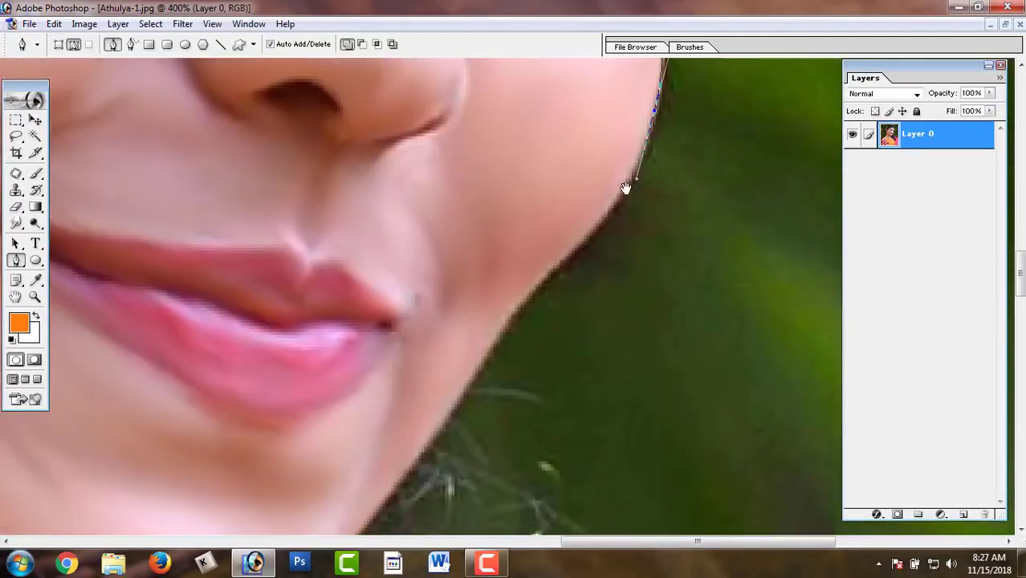
click(610, 207)
click(587, 234)
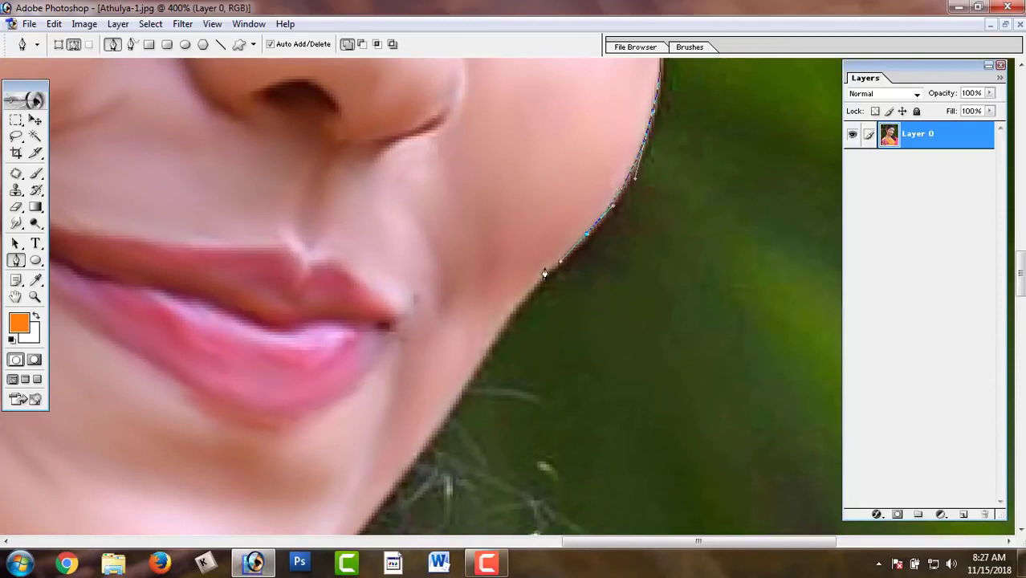
drag(517, 316, 566, 201)
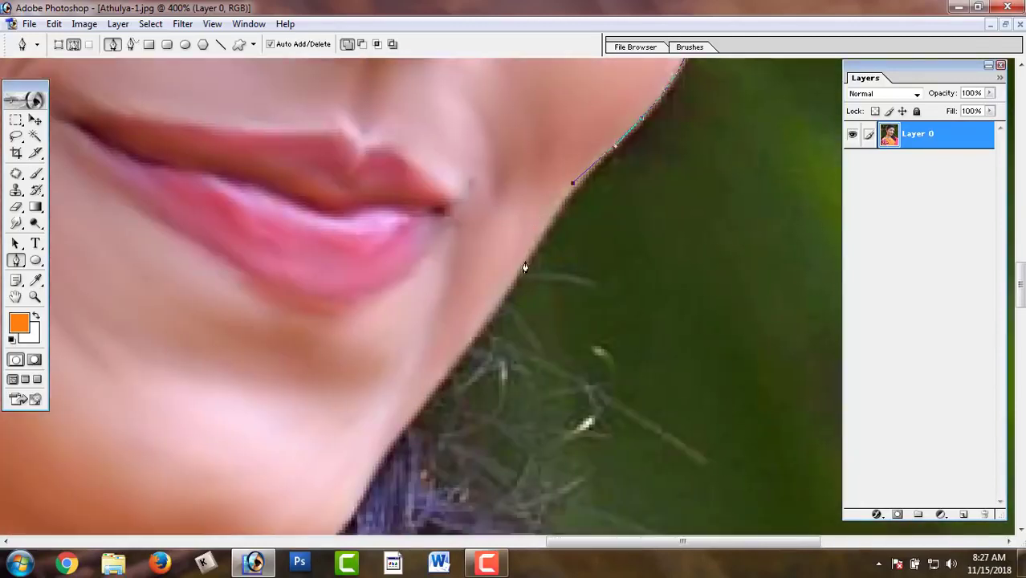
click(493, 312)
key(ctrl+minus)
key(ctrl+minus)
key(ctrl+minus)
Trace the path along the hair below the chin and the shawl edge to its corner
key(ctrl+plus)
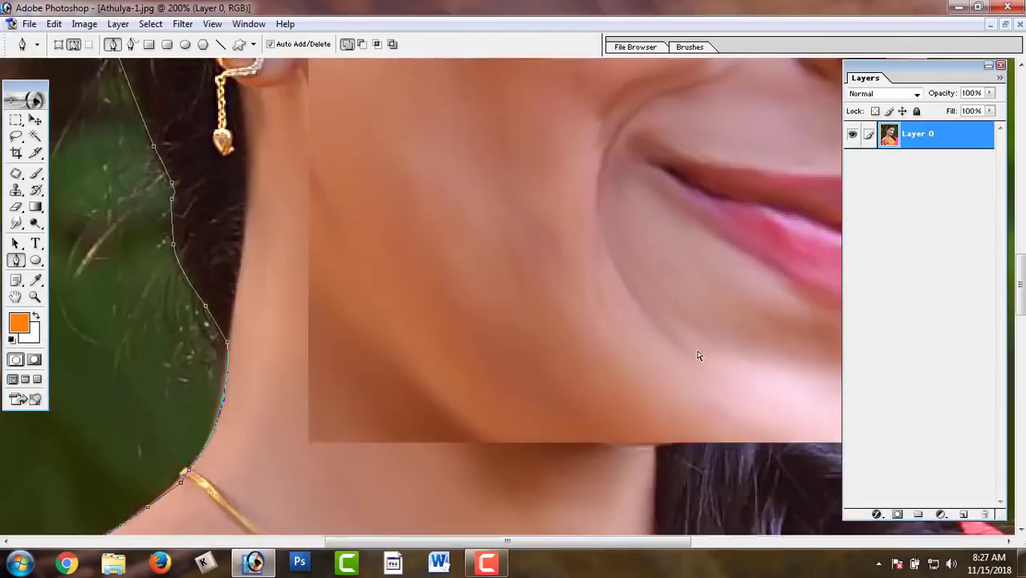
key(ctrl+plus)
key(ctrl+plus)
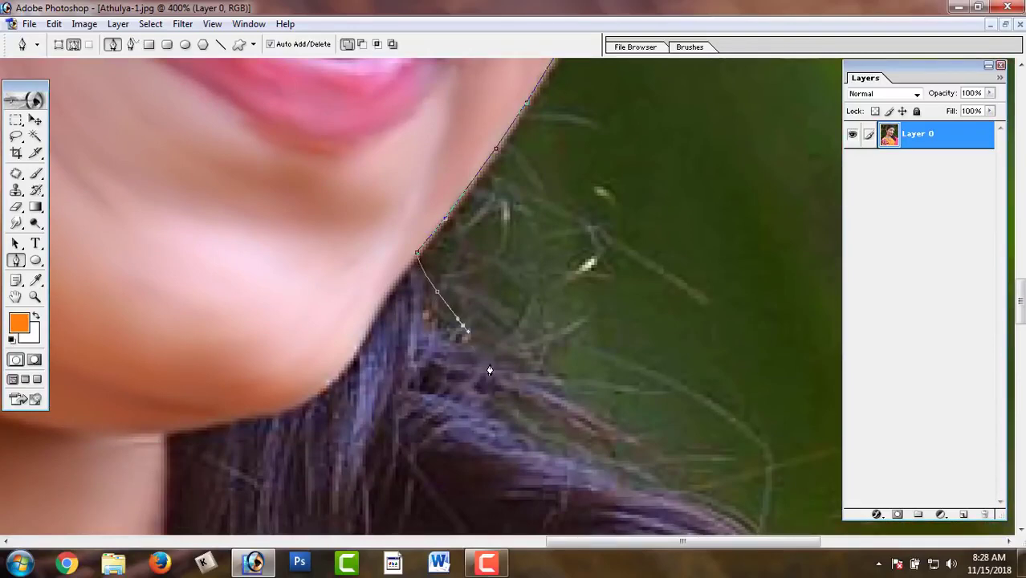
click(531, 430)
drag(550, 441, 420, 356)
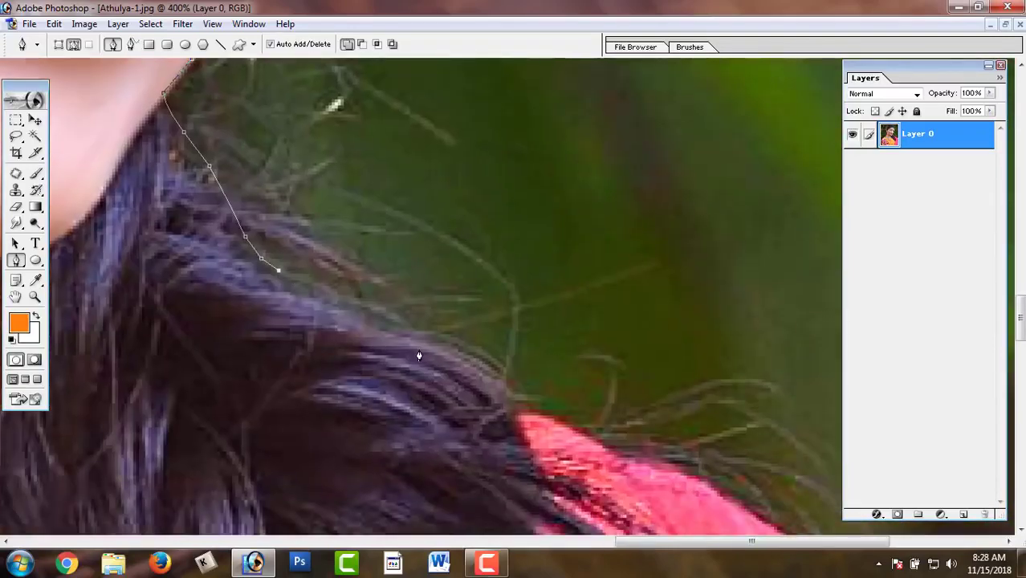
click(426, 334)
click(464, 338)
drag(513, 415, 343, 283)
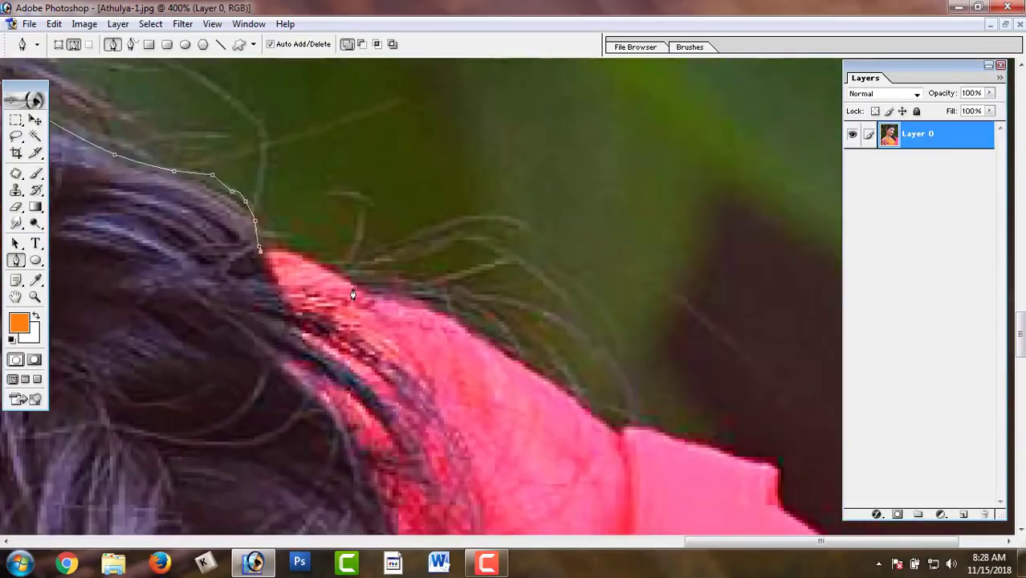
click(321, 265)
click(353, 287)
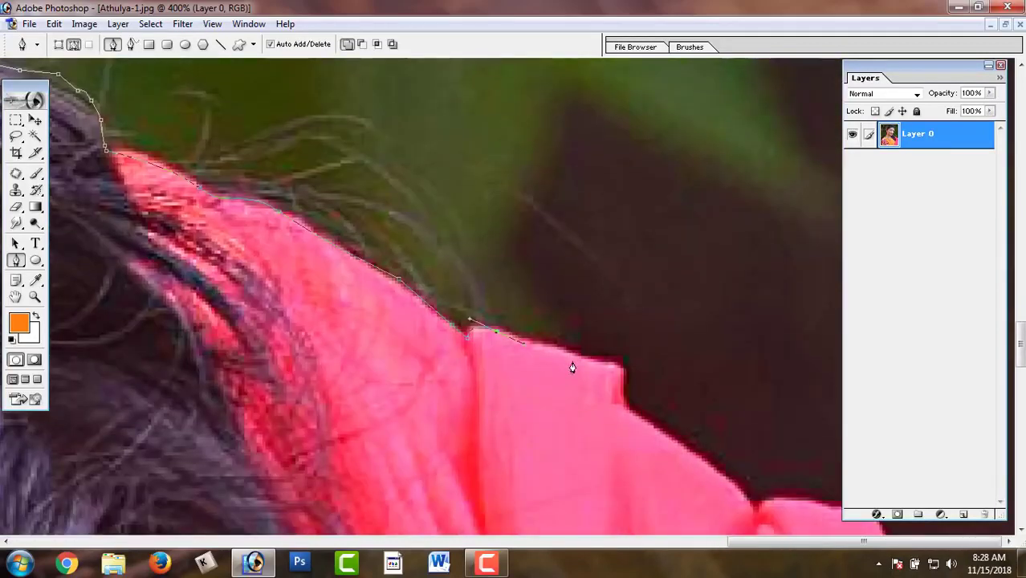
click(623, 368)
Move the Layers palette aside, hide panels, and continue the outline down the shawl's right edge
key(ctrl+minus)
key(ctrl+minus)
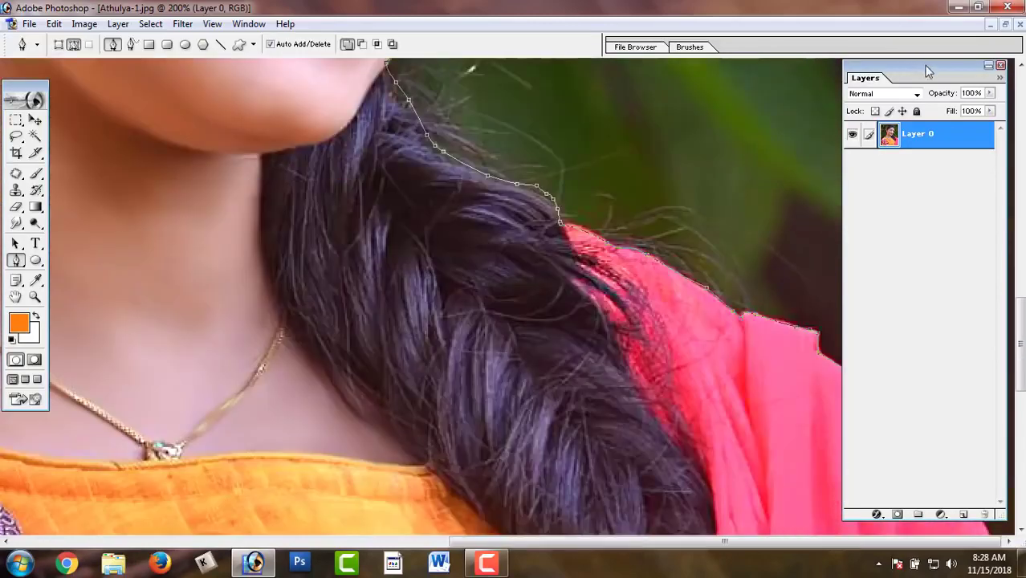
drag(928, 72, 718, 71)
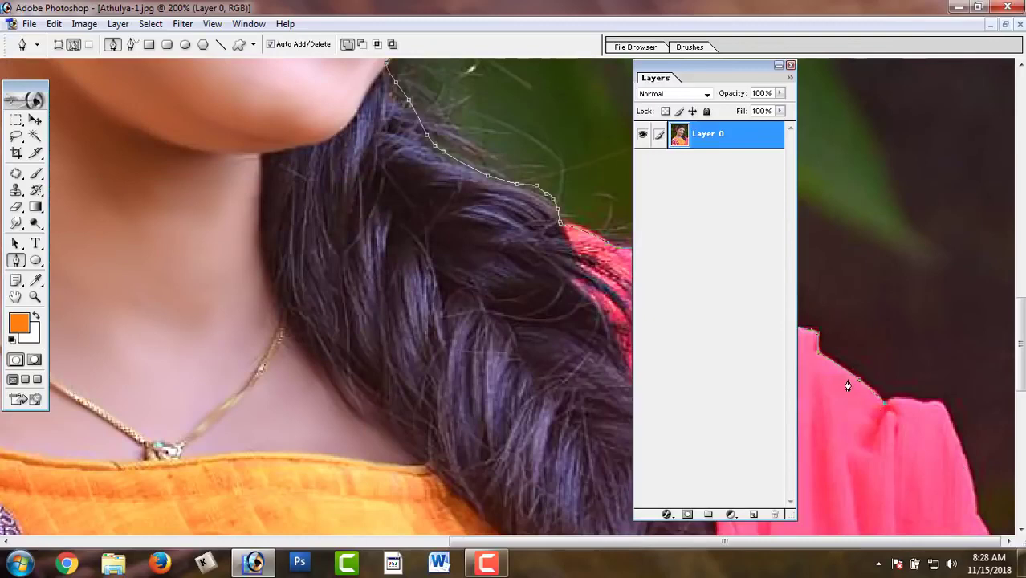
key(ctrl+0)
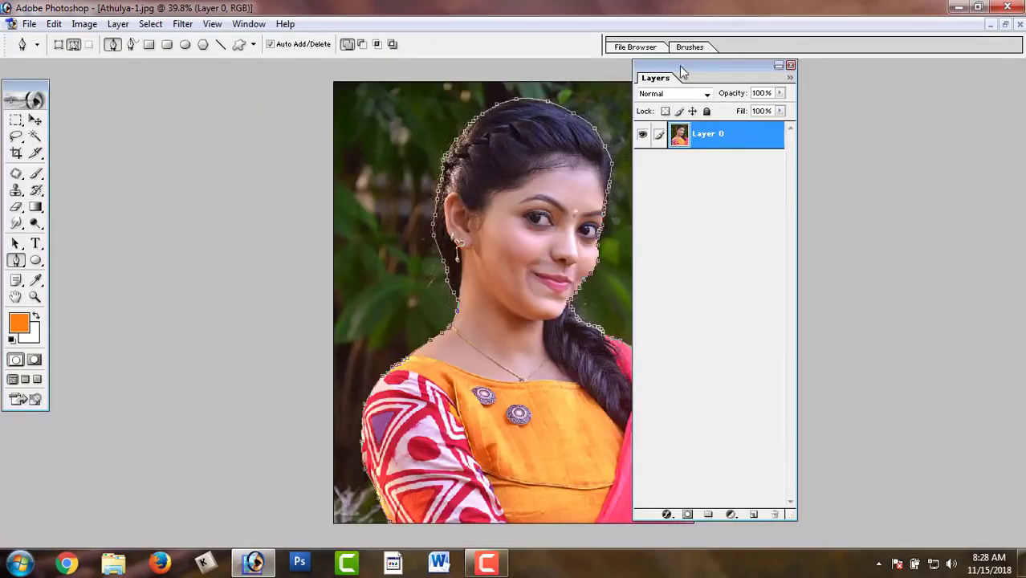
drag(680, 69, 815, 68)
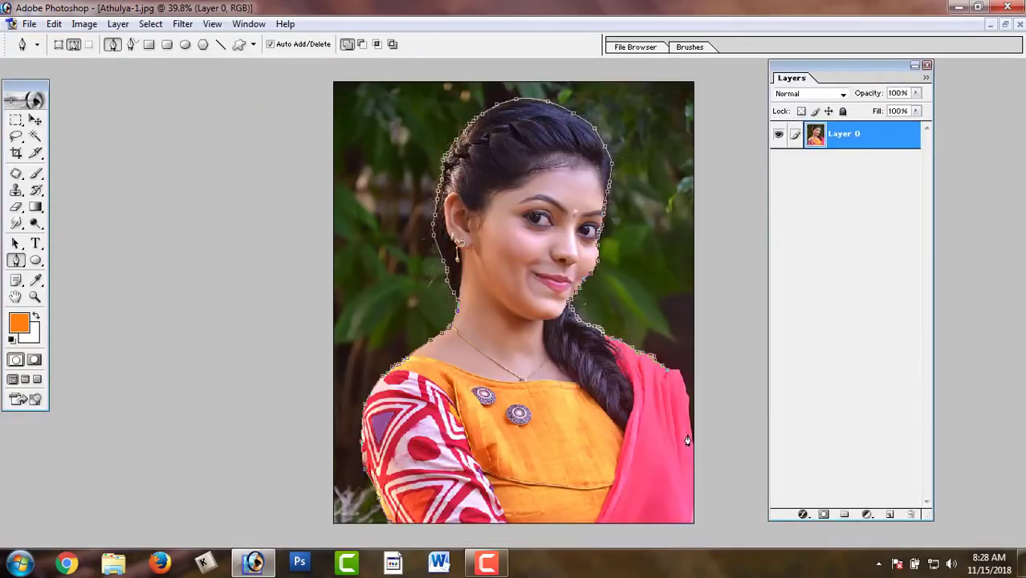
key(ctrl+plus)
key(ctrl+plus)
key(ctrl+plus)
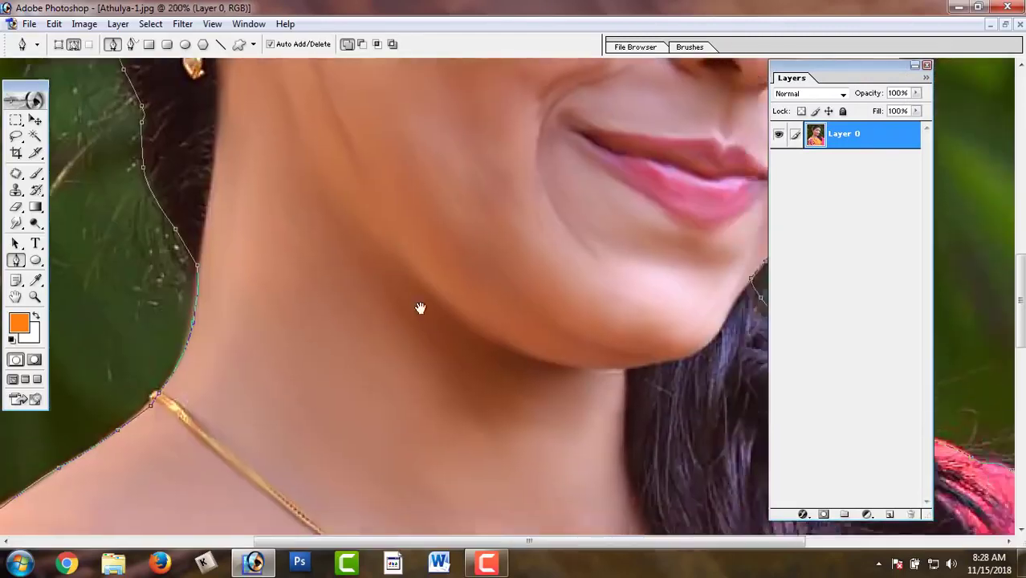
key(ctrl+plus)
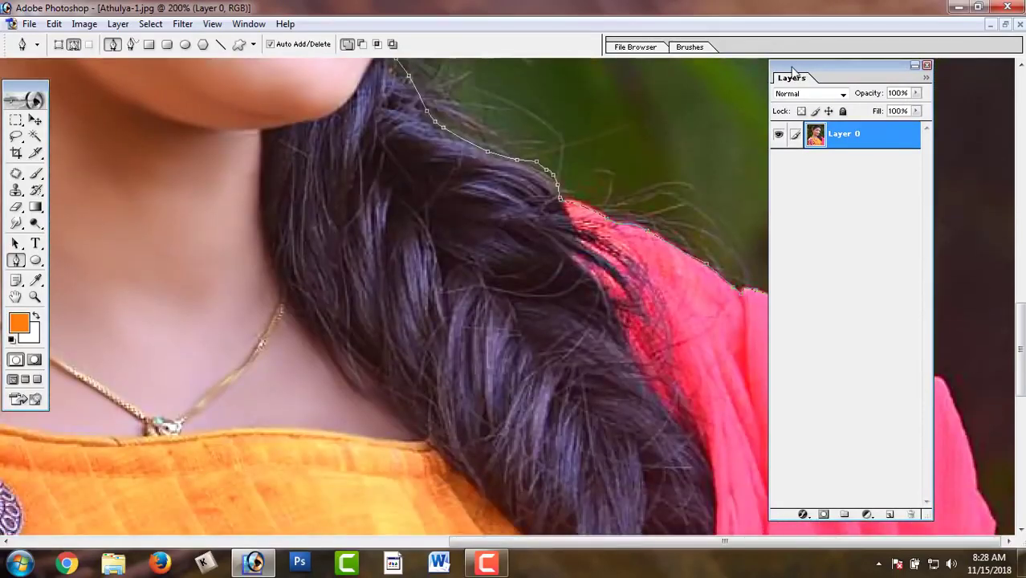
key(Tab)
drag(912, 356, 945, 358)
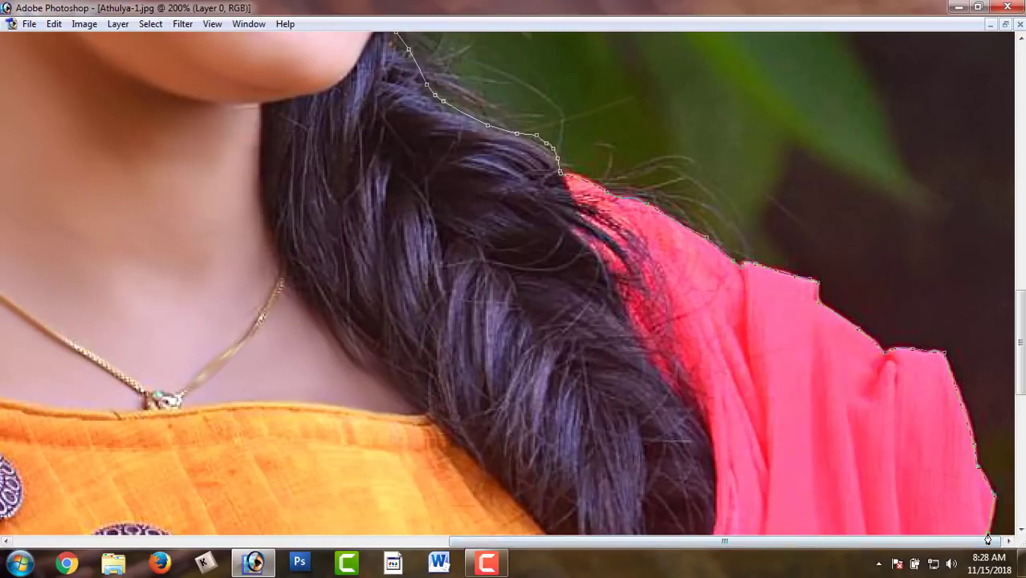
key(ctrl+0)
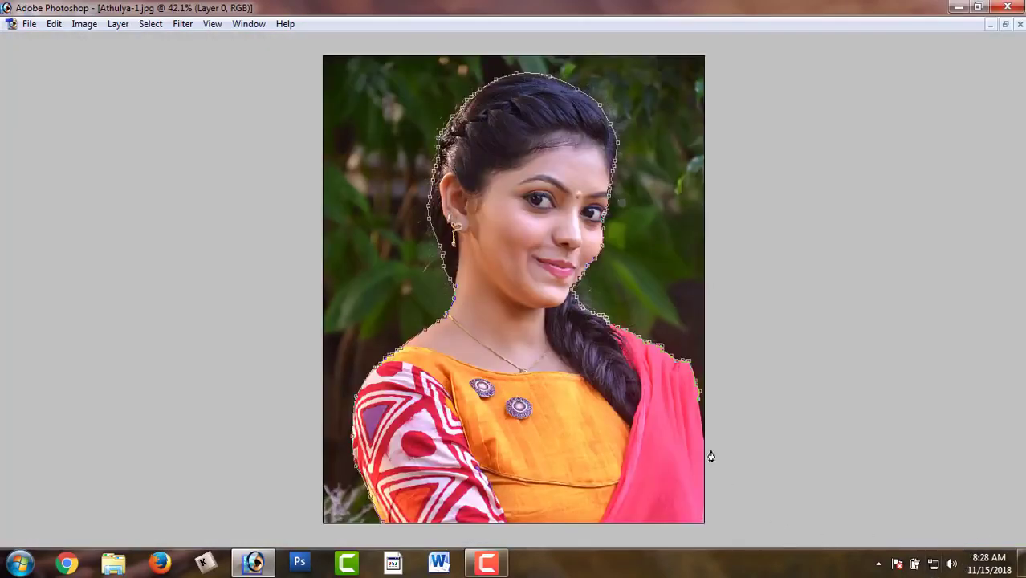
Finish the outline along the right and bottom edges and close it into a selection
click(705, 448)
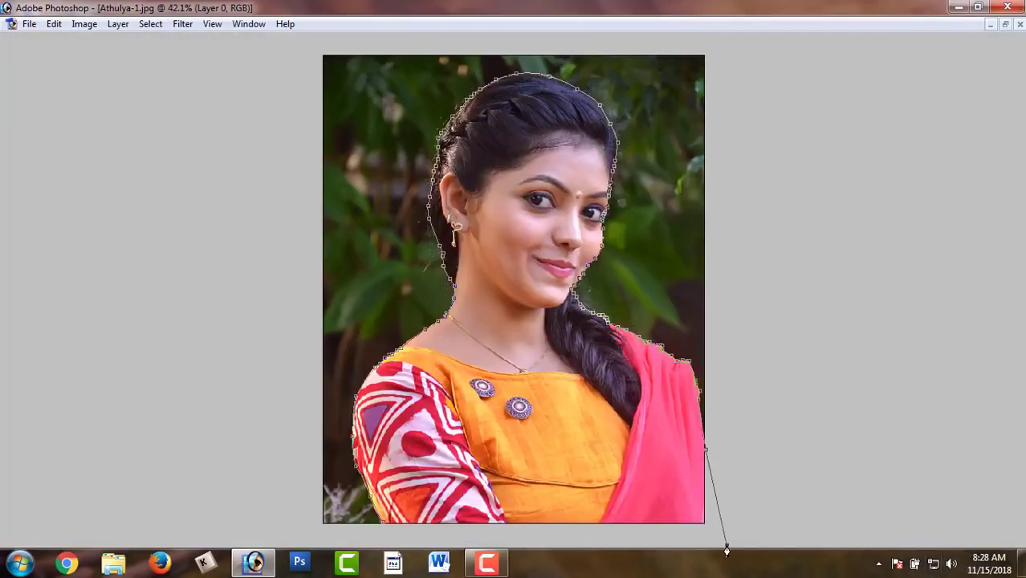
click(395, 532)
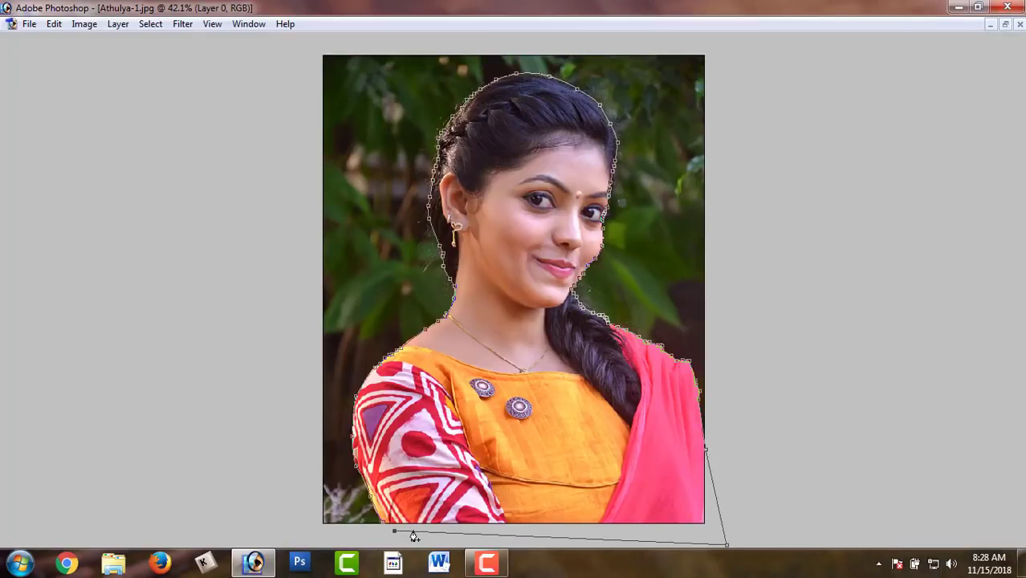
double_click(414, 538)
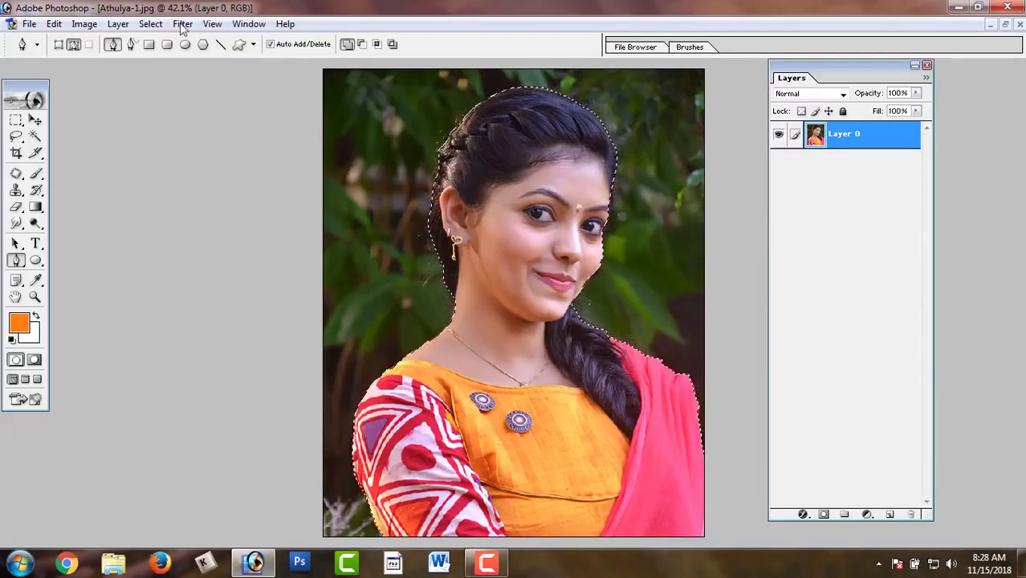
Feather the selection and copy the woman onto a new Layer 1
click(147, 26)
mouse_move(174, 153)
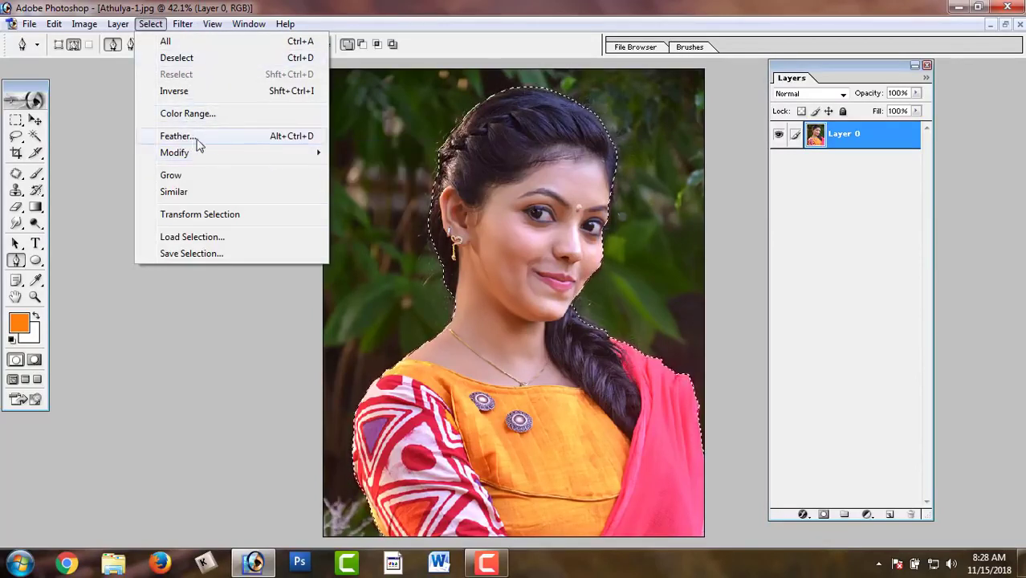
click(260, 142)
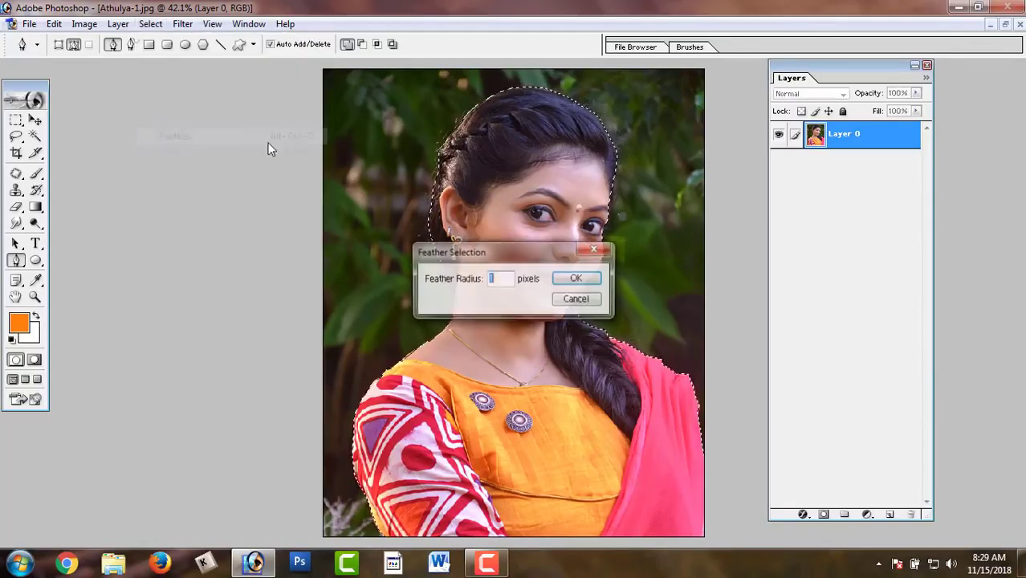
click(558, 276)
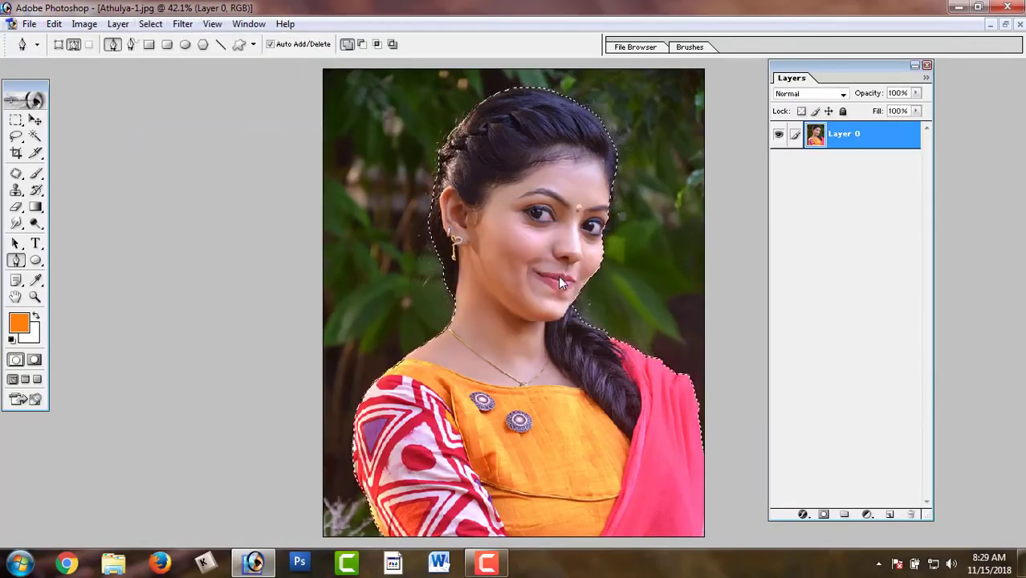
key(ctrl+j)
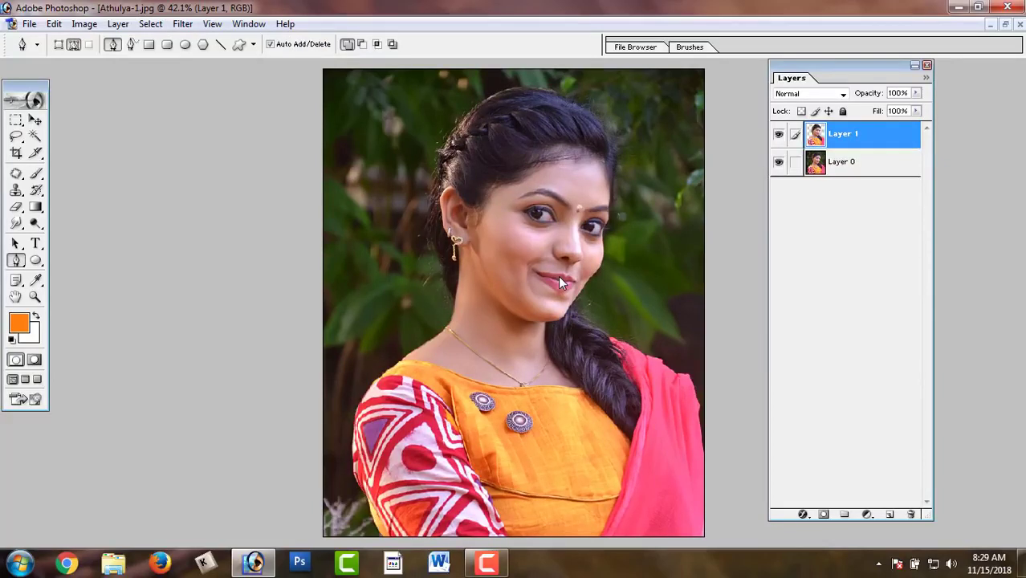
Duplicate Layer 1, fill Layer 0 with white, and zoom in on the cutout edges
key(ctrl+j)
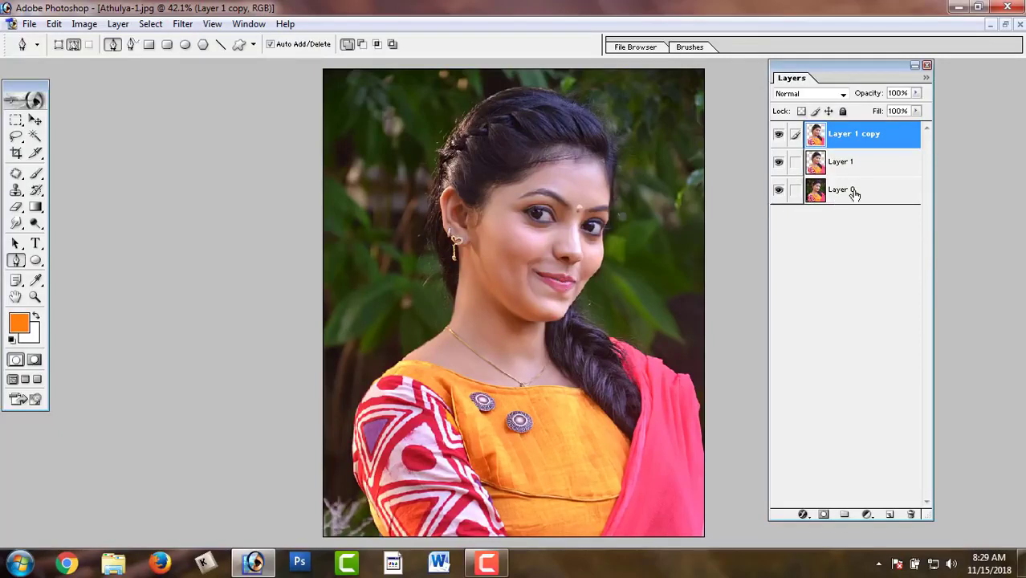
click(854, 193)
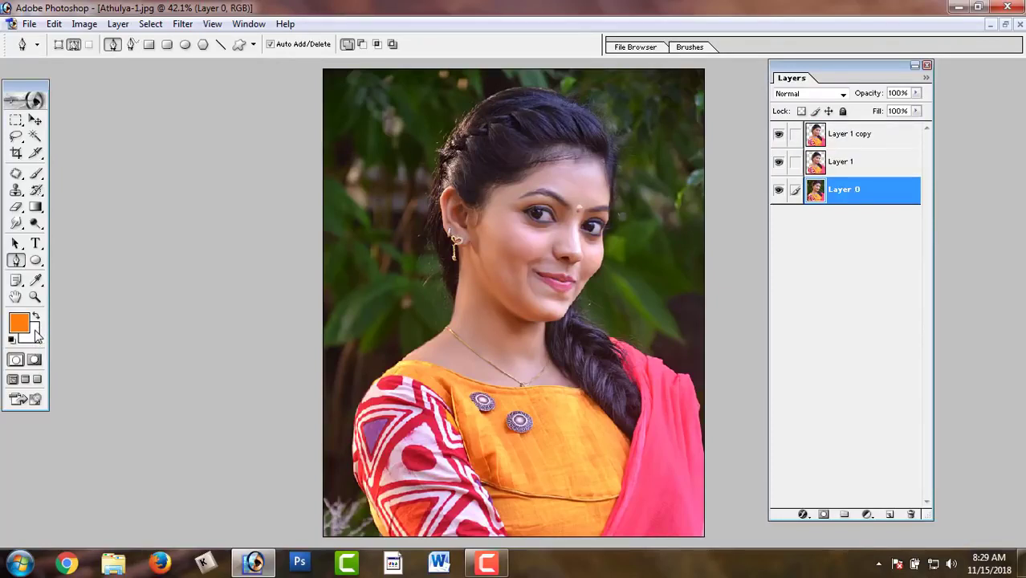
key(ctrl+BackSpace)
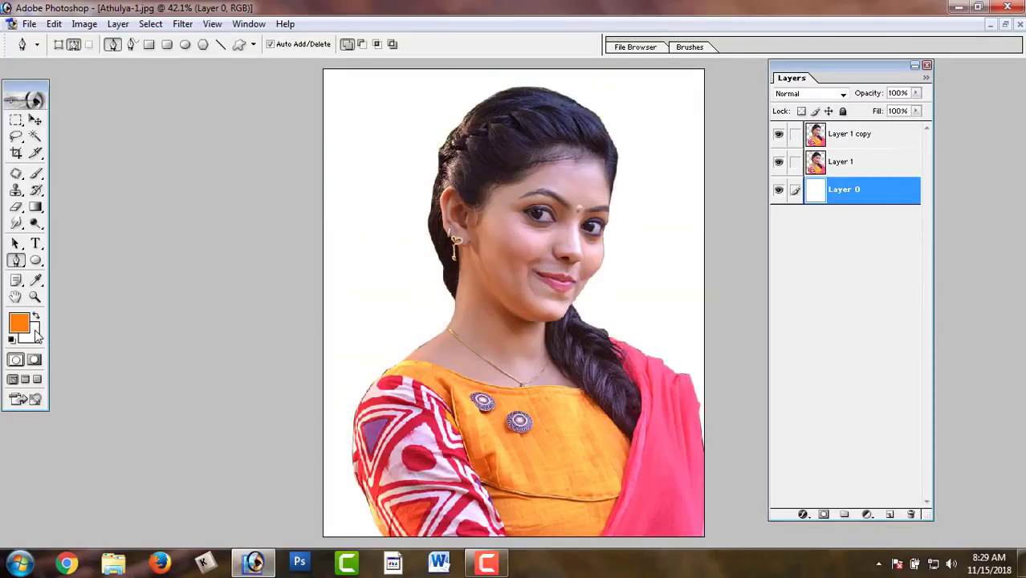
key(ctrl+plus)
key(ctrl+plus)
key(ctrl+plus)
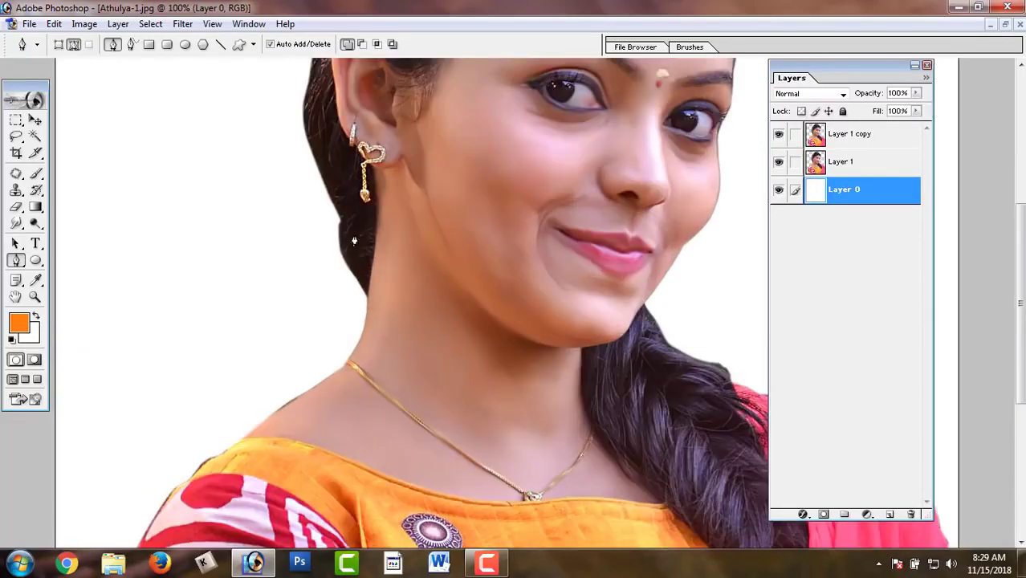
scroll(354, 240, up, 5)
key(ctrl+plus)
key(ctrl+plus)
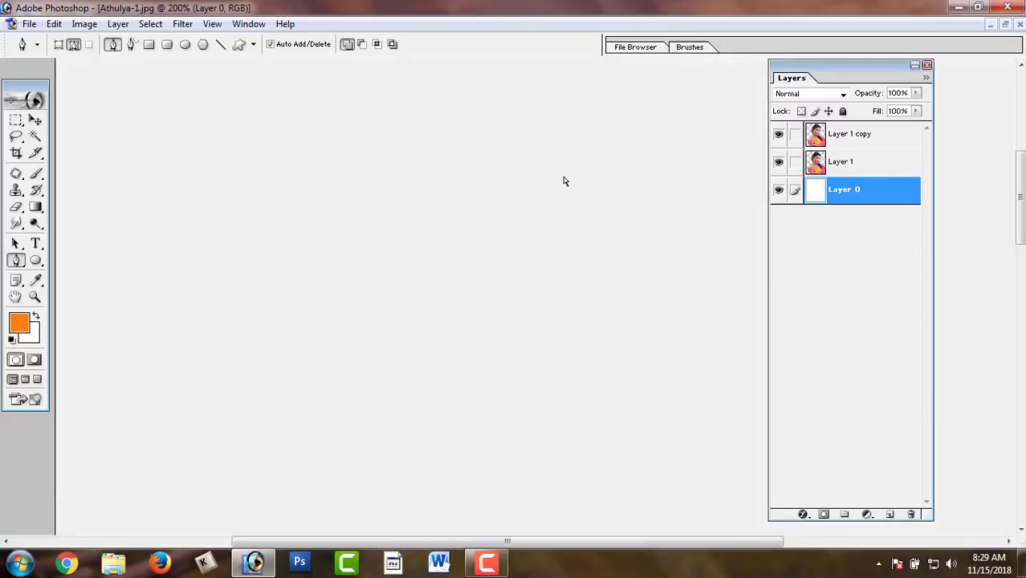
Set the Smudge tool to an 11 px brush at 85% strength and make Layer 1 copy active
mouse_move(579, 155)
mouse_down()
mouse_move(482, 244)
mouse_move(398, 452)
mouse_up()
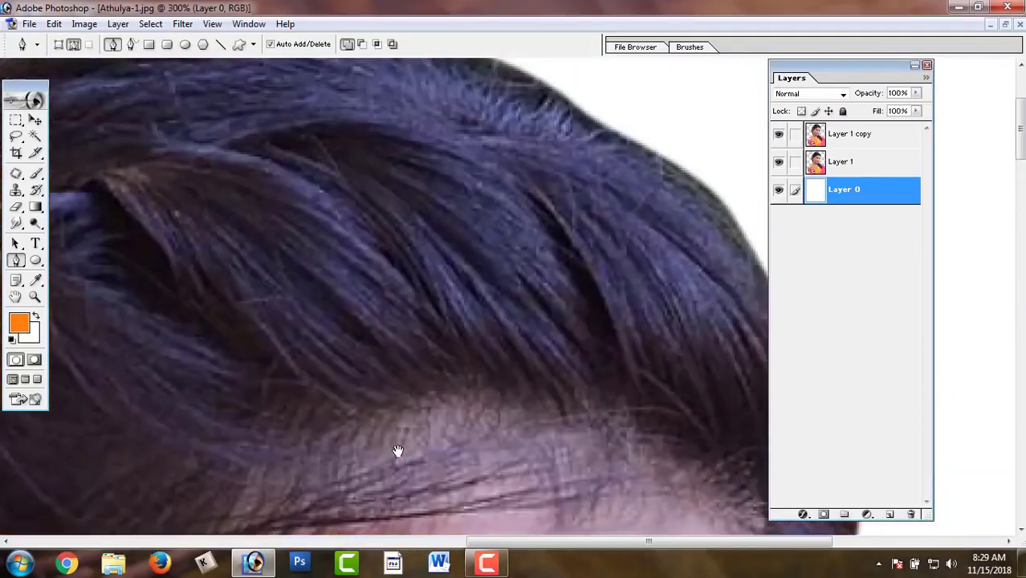
click(16, 223)
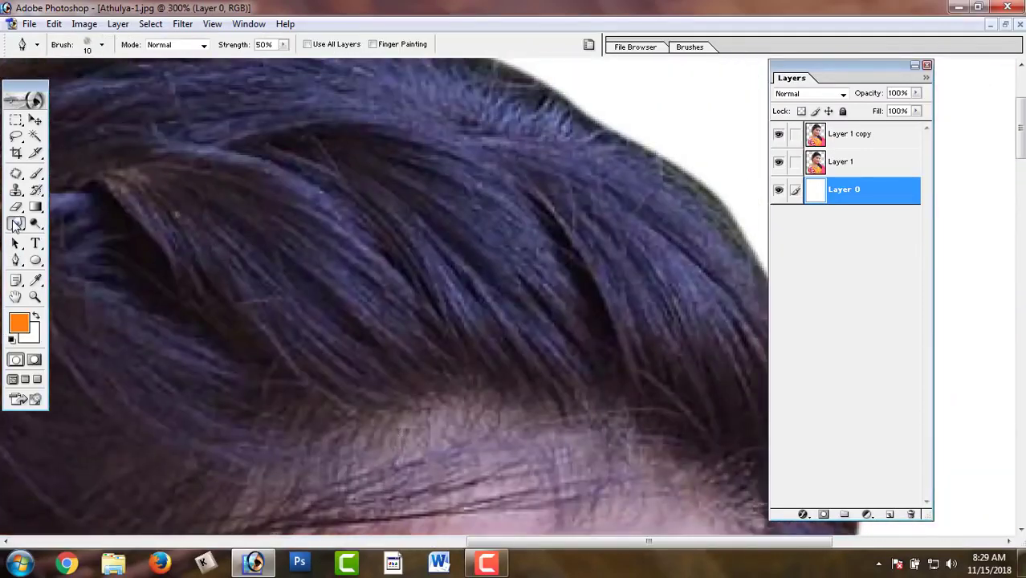
right_click(313, 225)
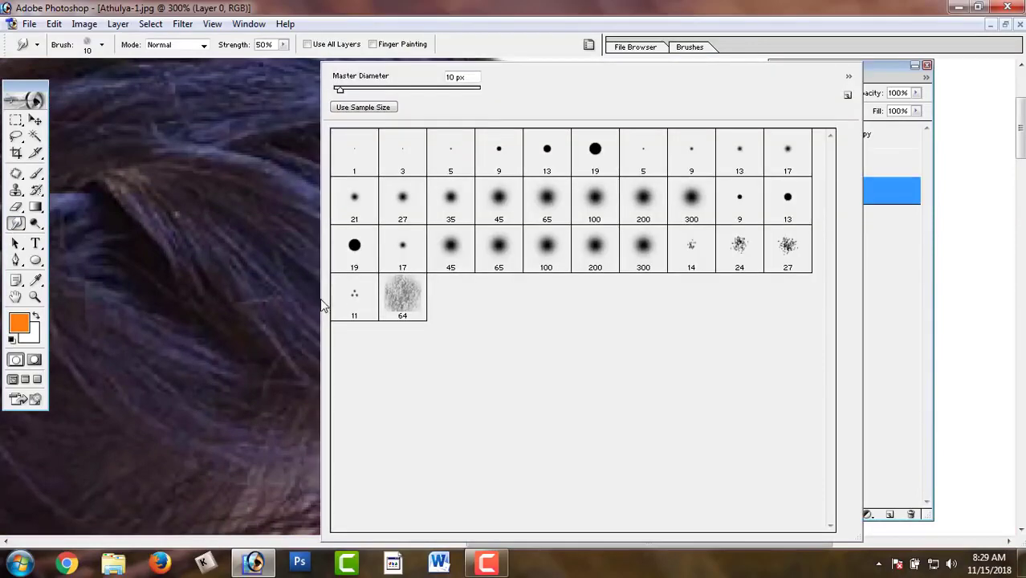
click(346, 307)
click(231, 287)
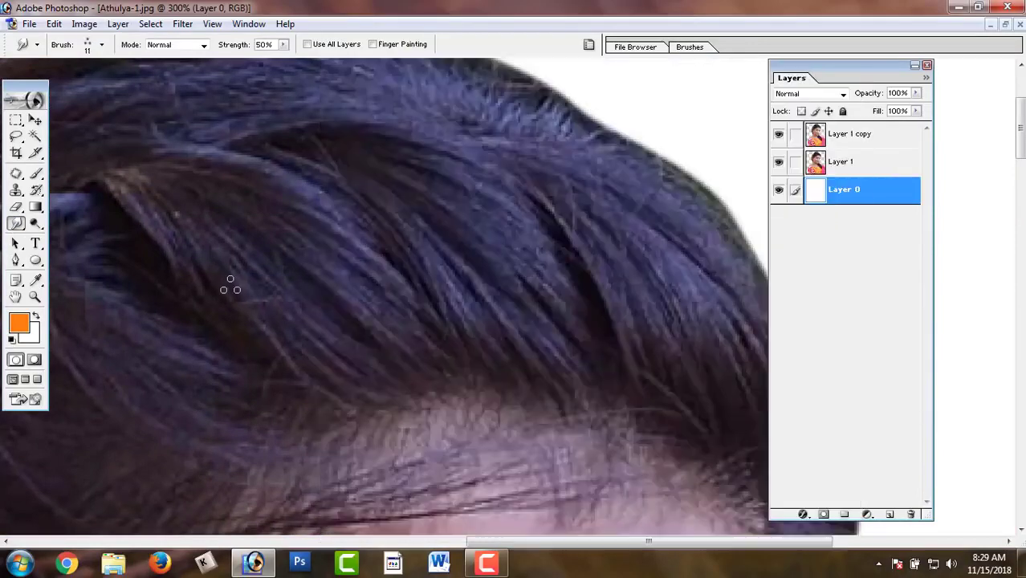
drag(603, 306, 370, 306)
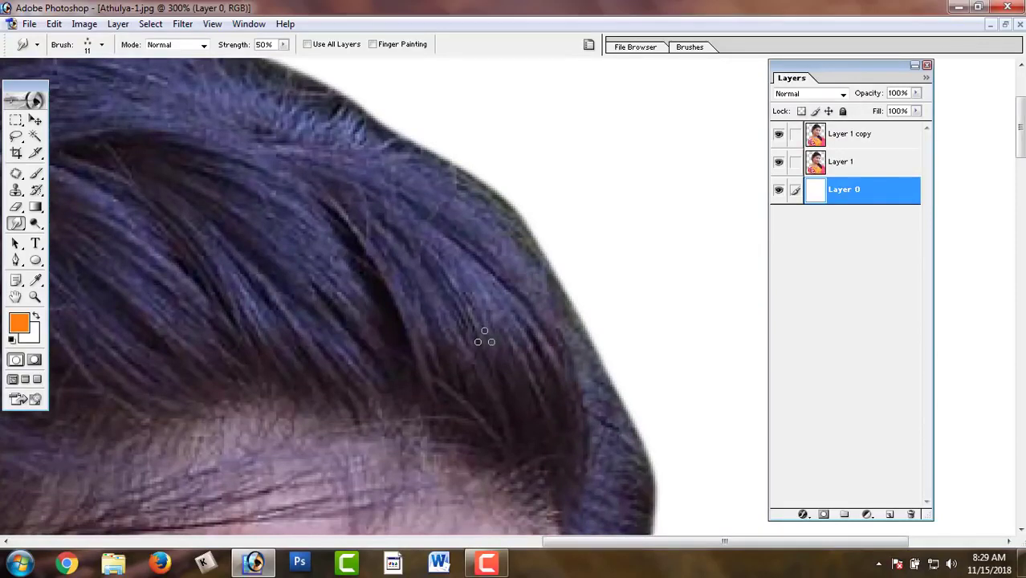
key(8)
key(5)
key(ctrl+minus)
key(ctrl+minus)
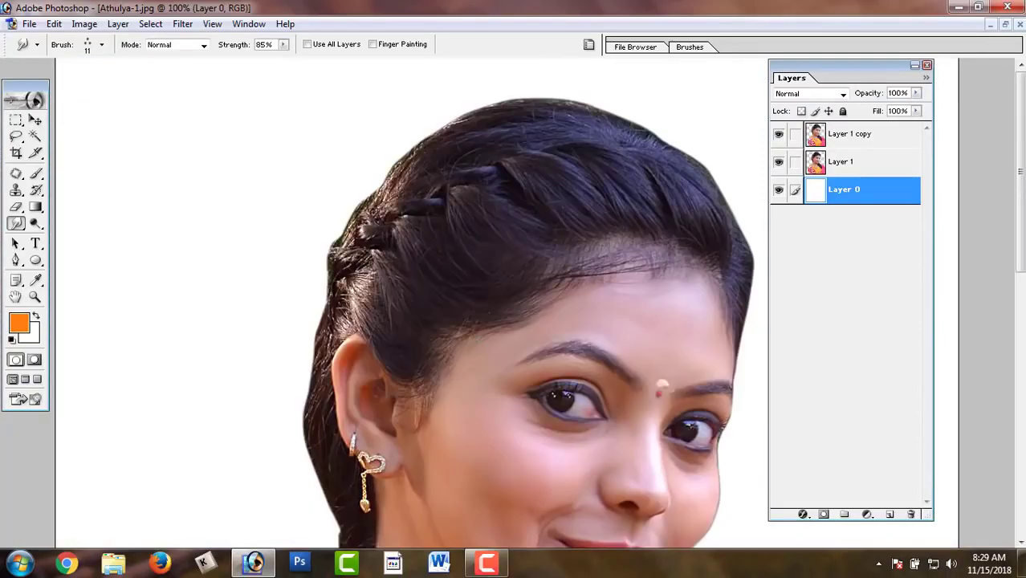
click(847, 137)
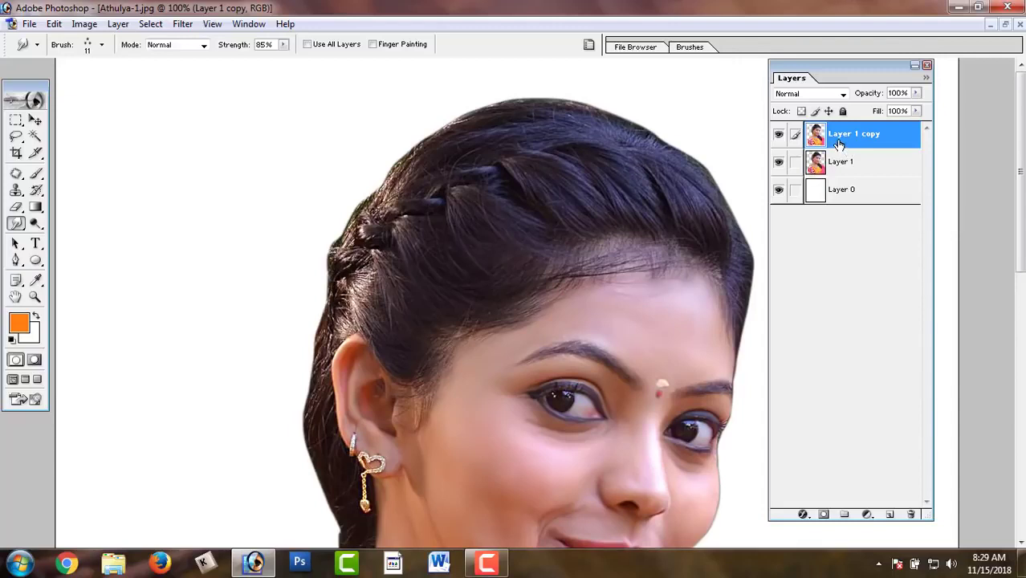
Add an empty Layer 2 and load the Layer 1 copy outline as a selection
key(ctrl+shift+n)
key(Return)
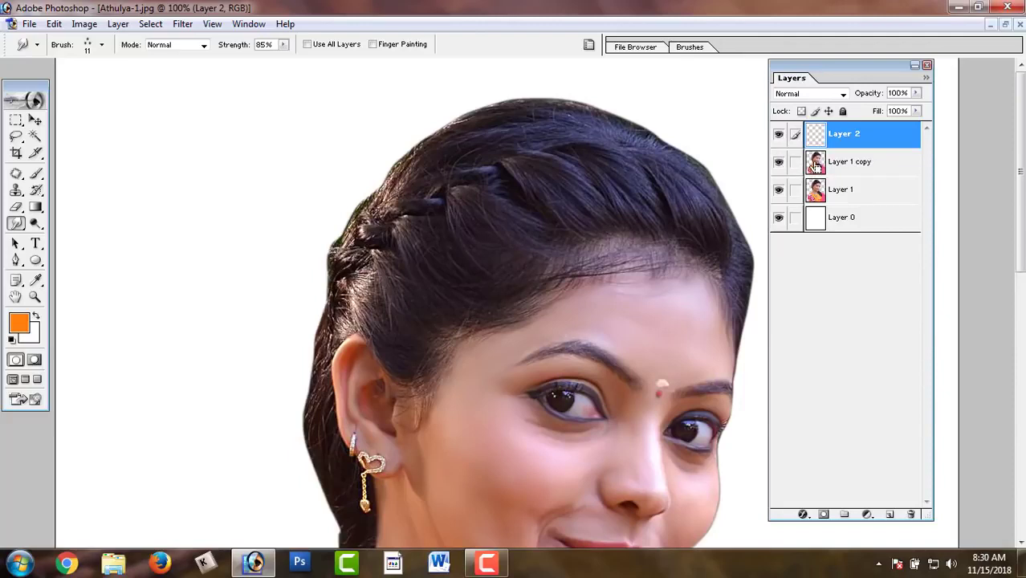
ctrl+click(816, 165)
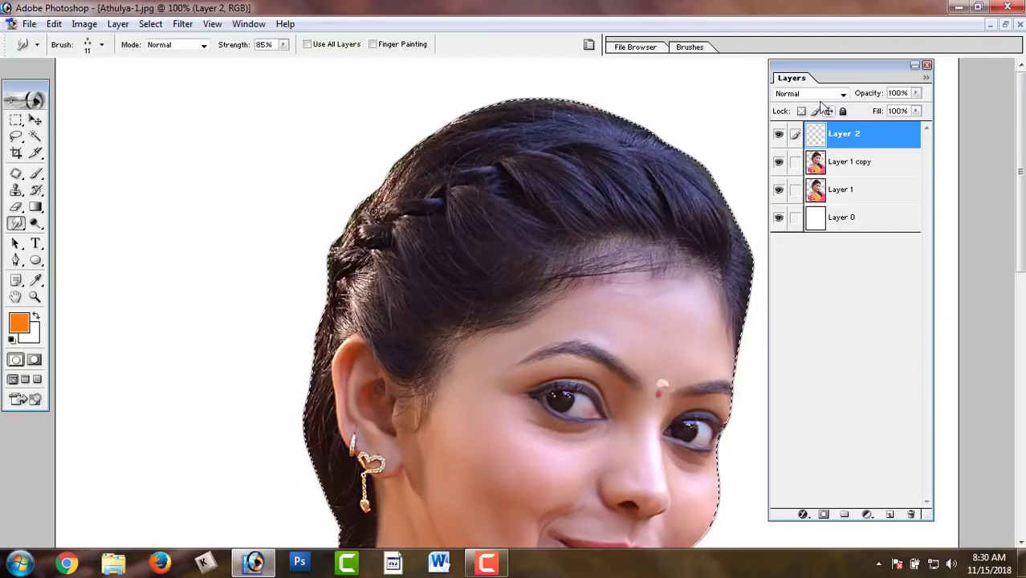
drag(793, 74, 843, 74)
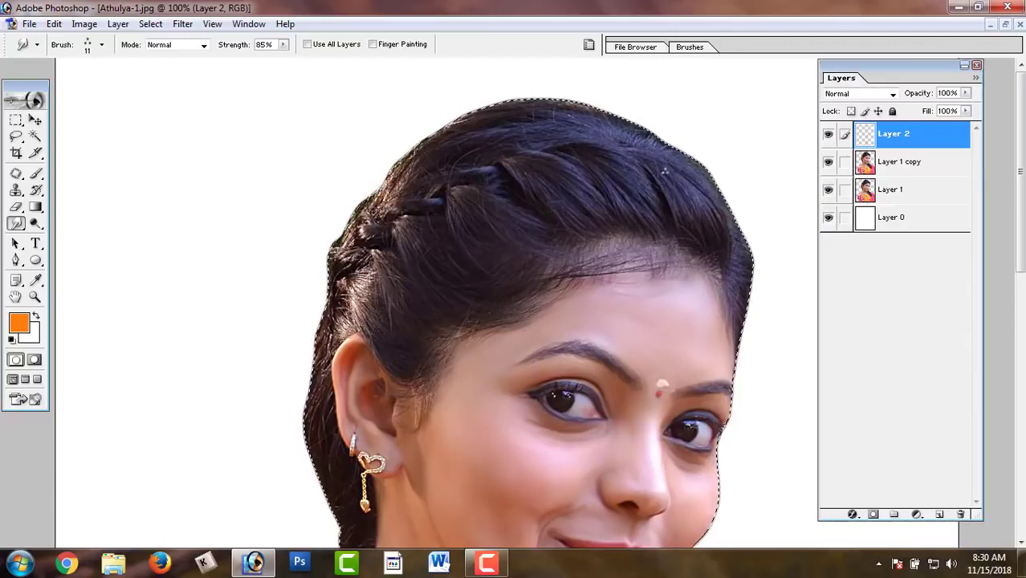
Set up a 100 px soft round brush enlarged to size 150
key(b)
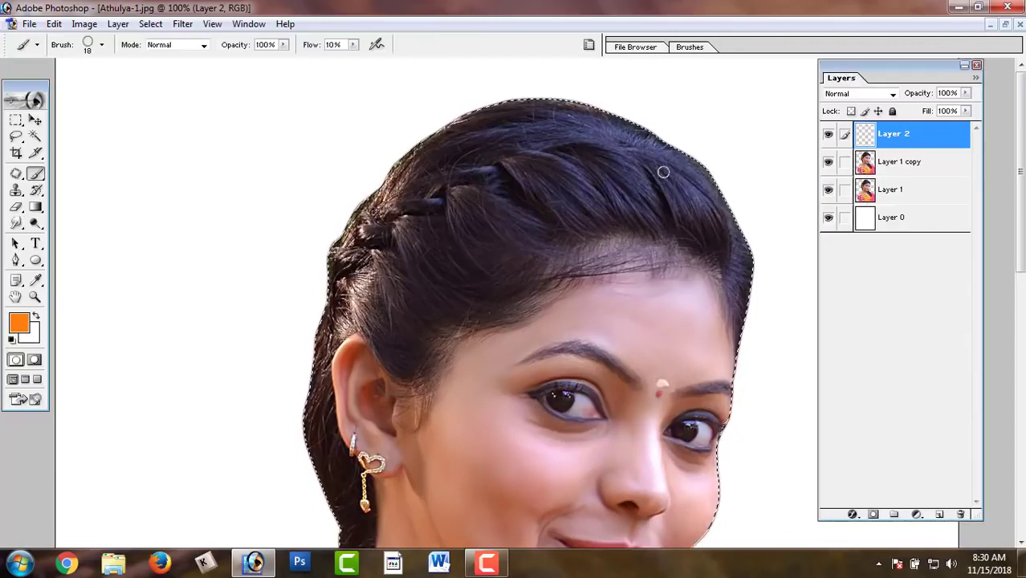
key(bracketright)
key(bracketright)
key(bracketright)
key(bracketright)
key(bracketright)
key(bracketright)
right_click(664, 174)
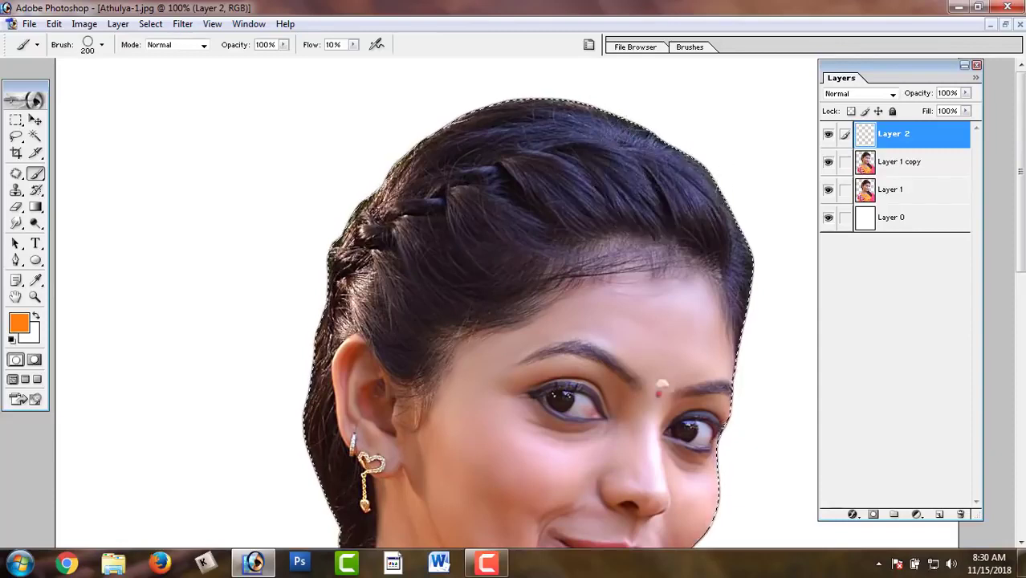
click(743, 201)
key(Return)
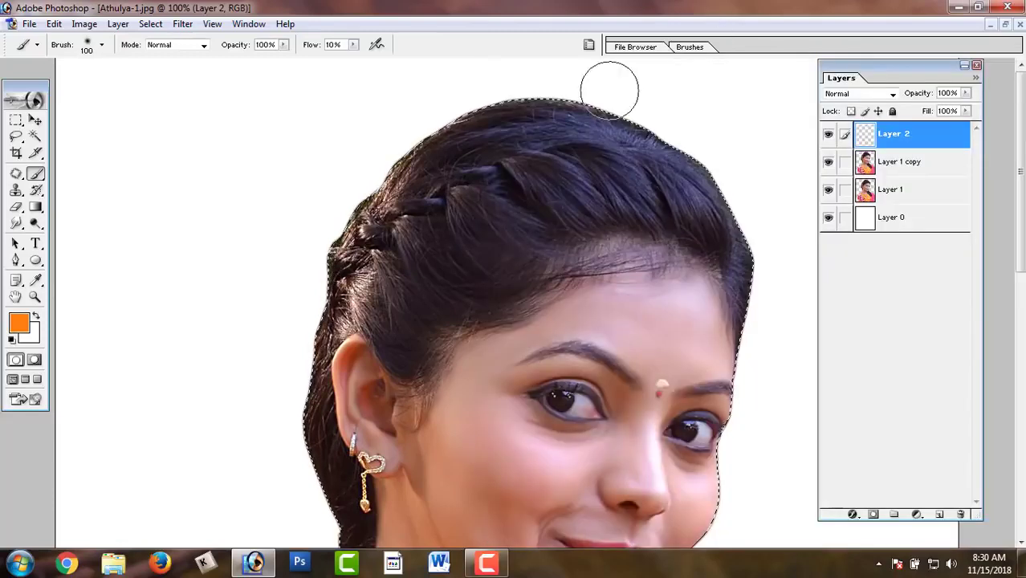
key(bracketright)
key(bracketright)
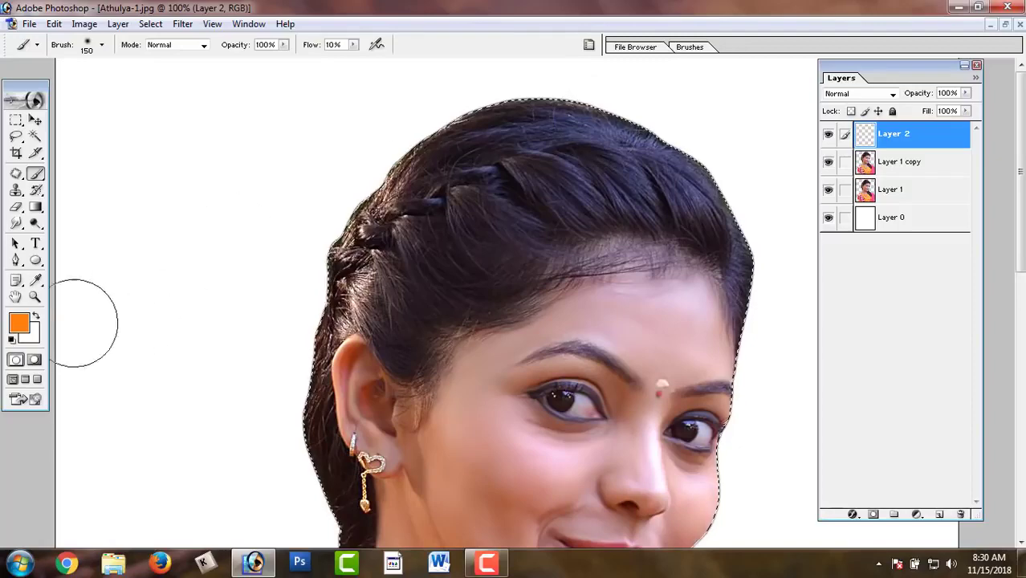
Choose bright green as the foreground colour in the Color Picker
click(19, 324)
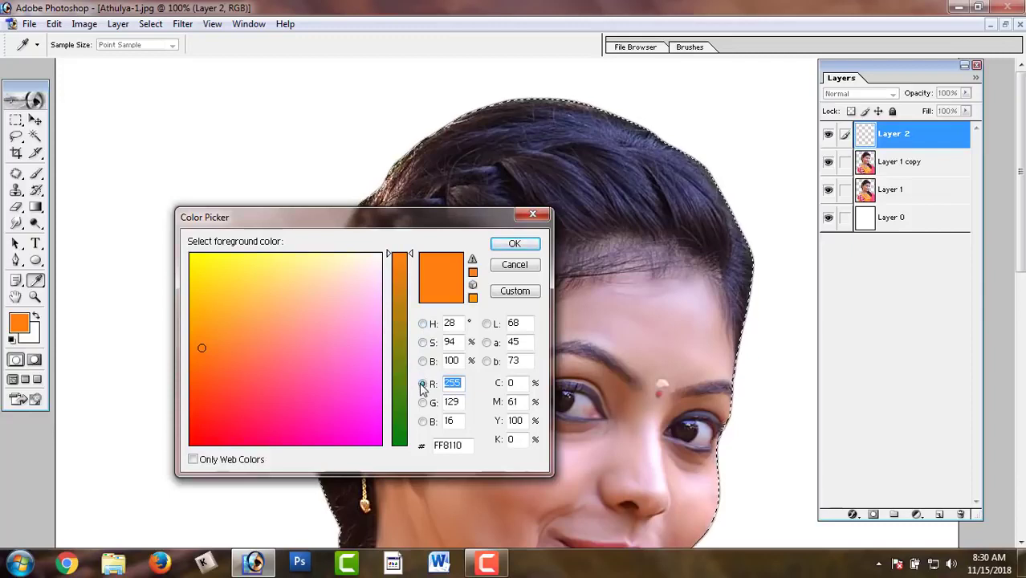
click(423, 323)
drag(400, 337, 404, 363)
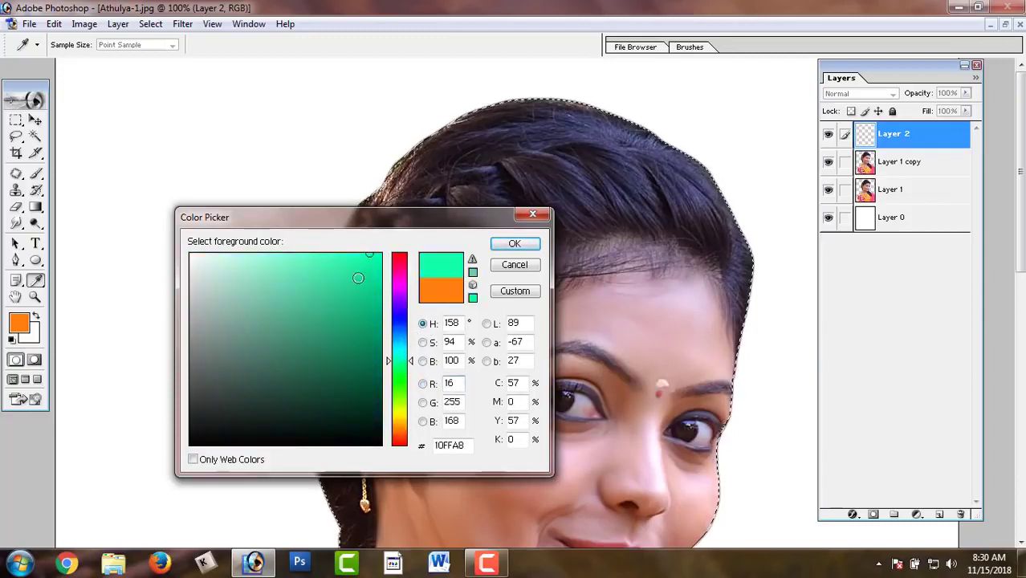
drag(357, 278, 396, 259)
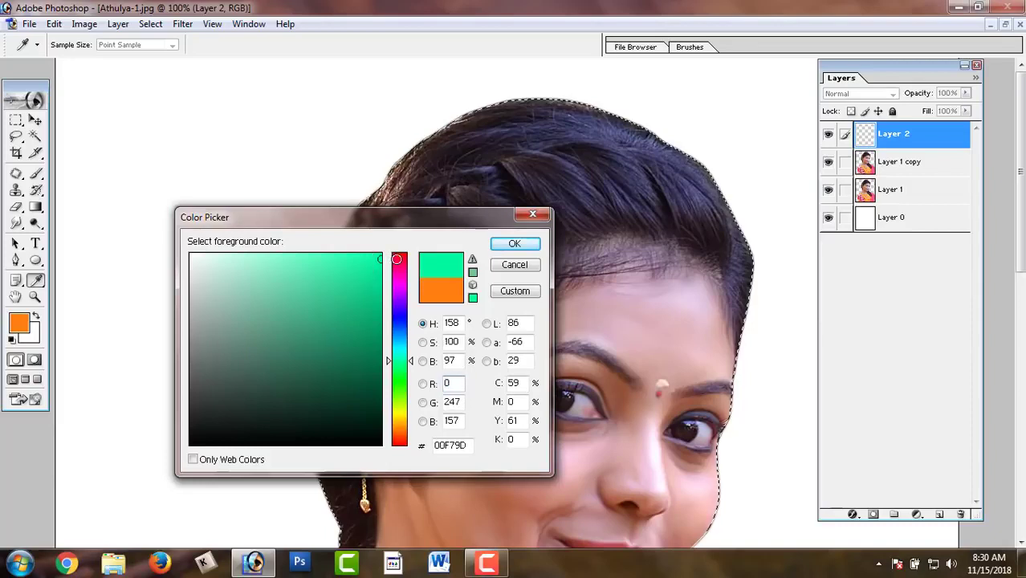
click(515, 243)
Set the brush opacity to 30% and flow to 100%
key(b)
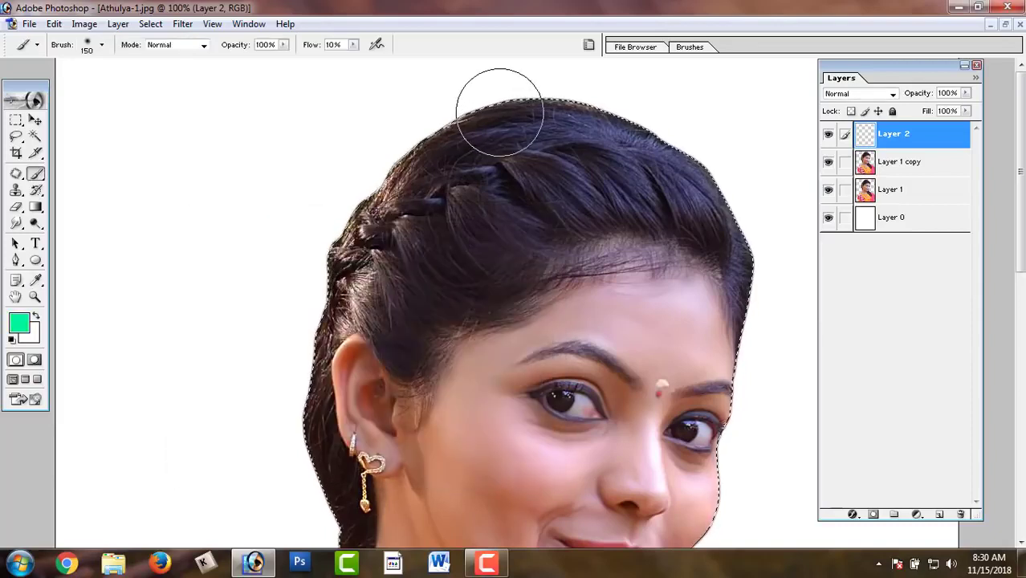
key(3)
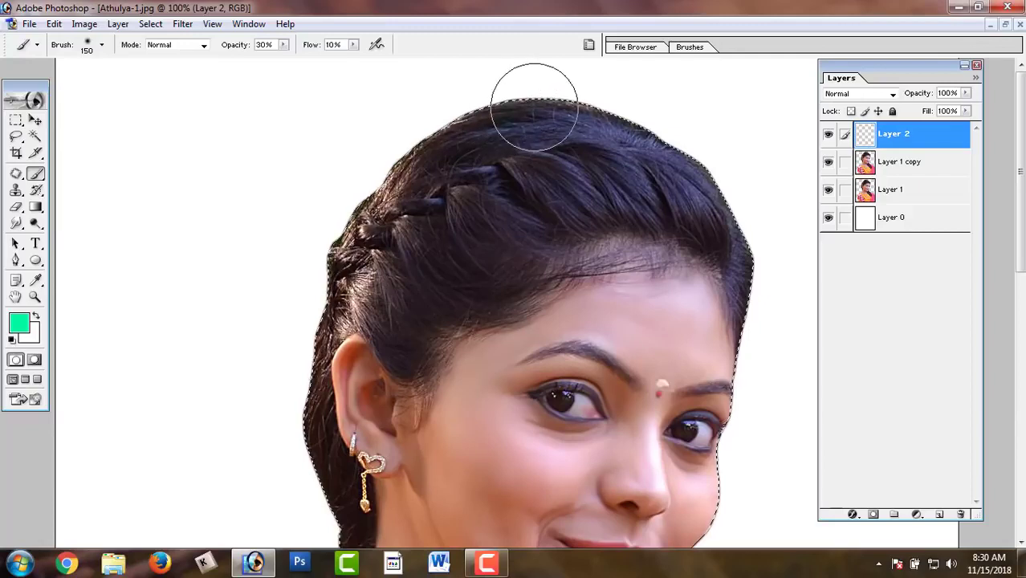
click(353, 45)
drag(356, 62, 447, 64)
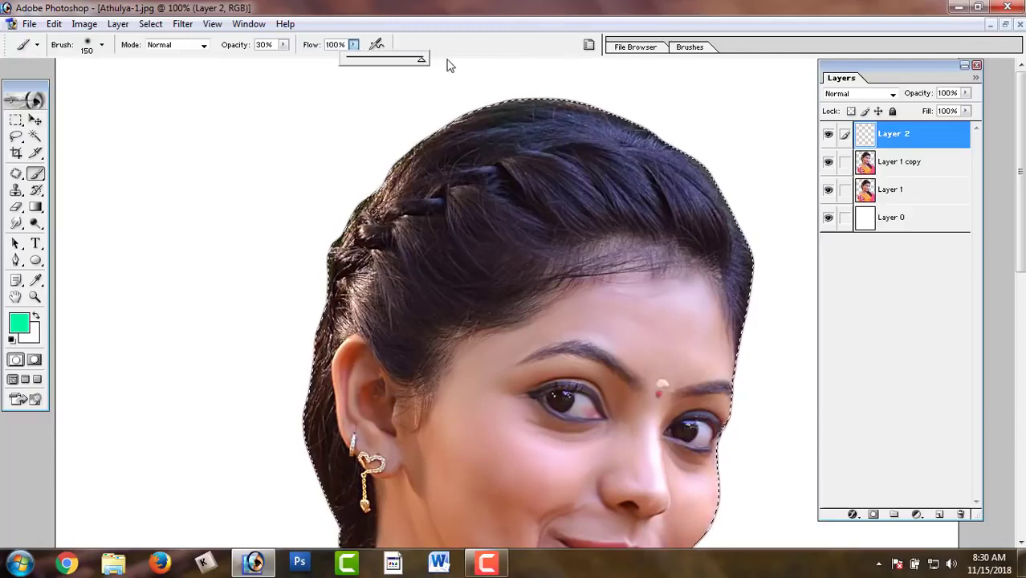
click(397, 36)
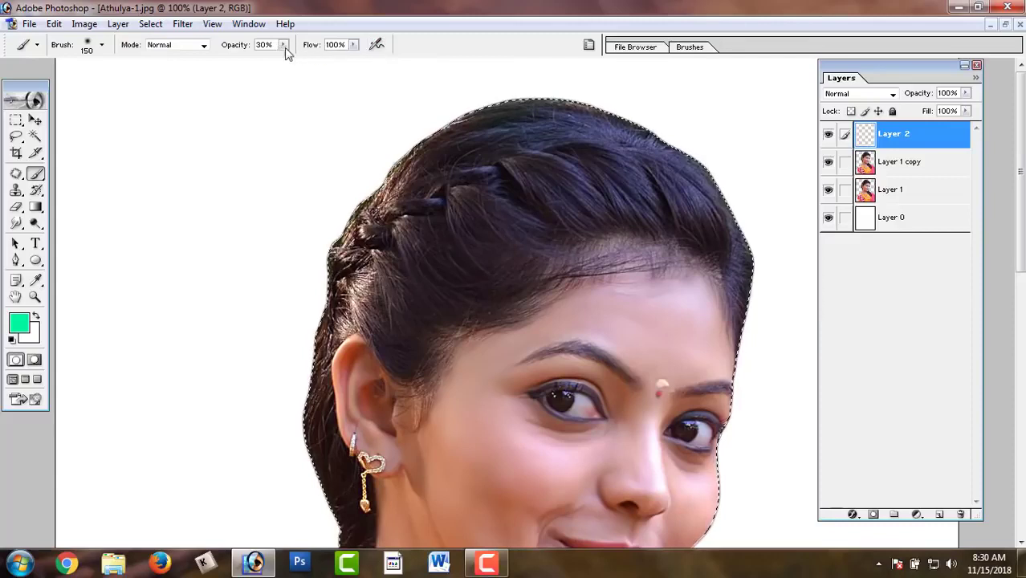
Paint green over the hair, then start shifting the foreground hue toward blue
mouse_move(510, 116)
mouse_down()
mouse_move(452, 110)
mouse_move(336, 217)
mouse_move(513, 126)
mouse_move(572, 115)
mouse_move(719, 188)
mouse_move(740, 231)
mouse_move(366, 183)
mouse_move(328, 264)
mouse_move(293, 274)
mouse_move(317, 429)
mouse_up()
scroll(297, 321, down, 5)
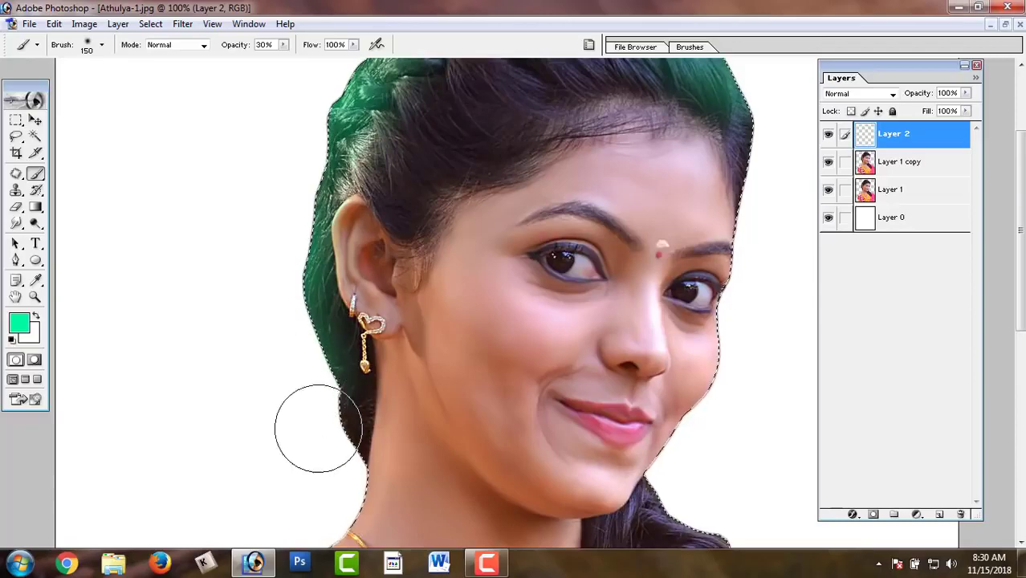
scroll(305, 426, up, 5)
key(i)
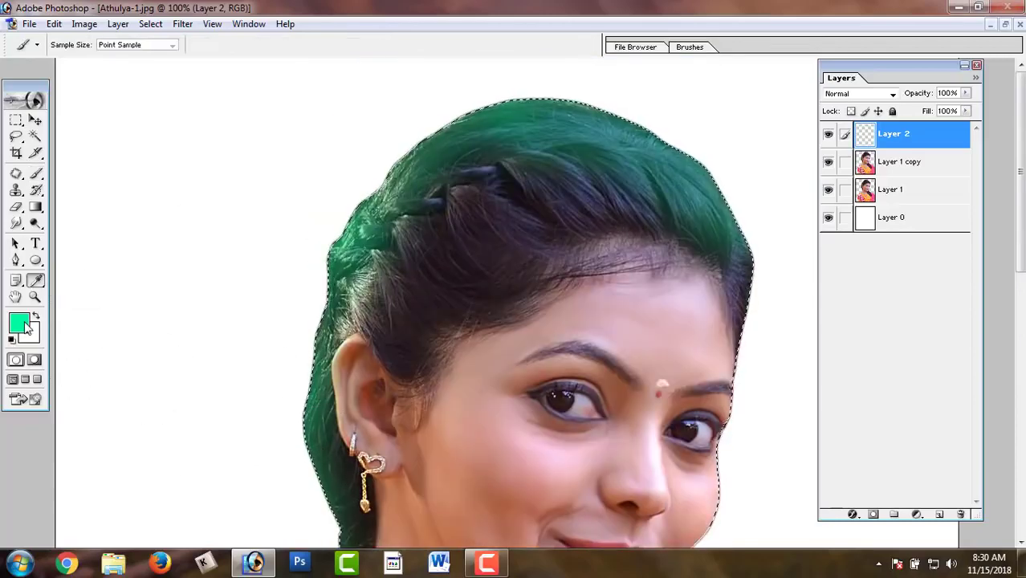
click(20, 323)
mouse_move(399, 353)
mouse_down()
mouse_move(408, 285)
mouse_move(414, 363)
mouse_move(412, 344)
mouse_up()
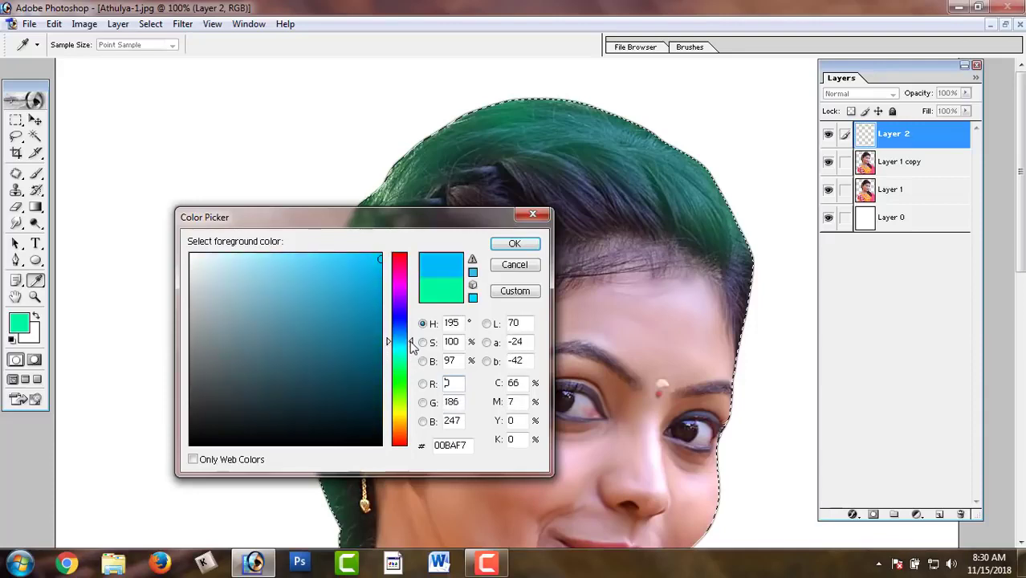
Pick a soft blue and brush it faintly over the hair
click(344, 289)
click(512, 244)
key(b)
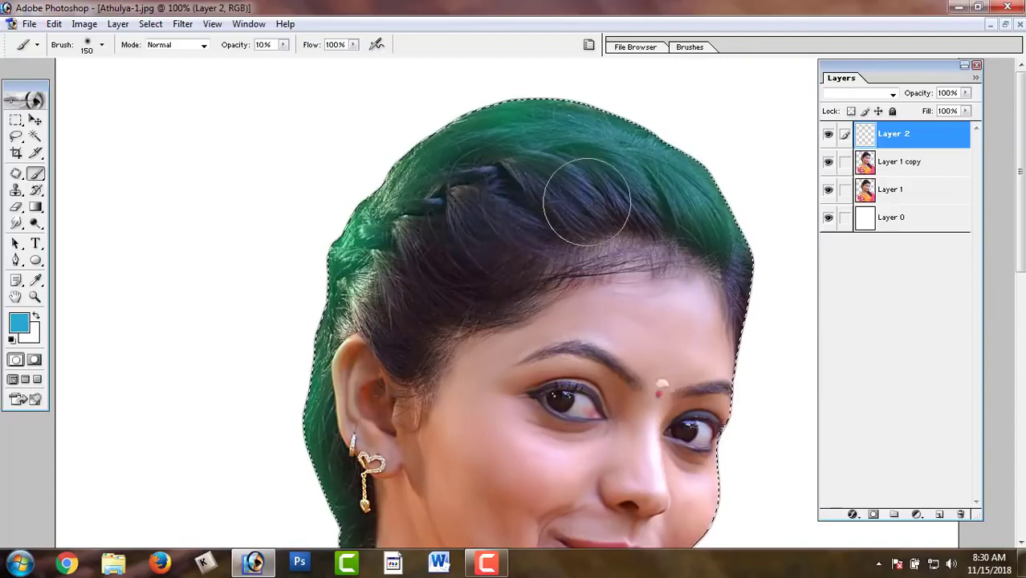
mouse_move(412, 258)
mouse_down()
mouse_move(574, 232)
mouse_move(379, 313)
mouse_move(401, 271)
mouse_up()
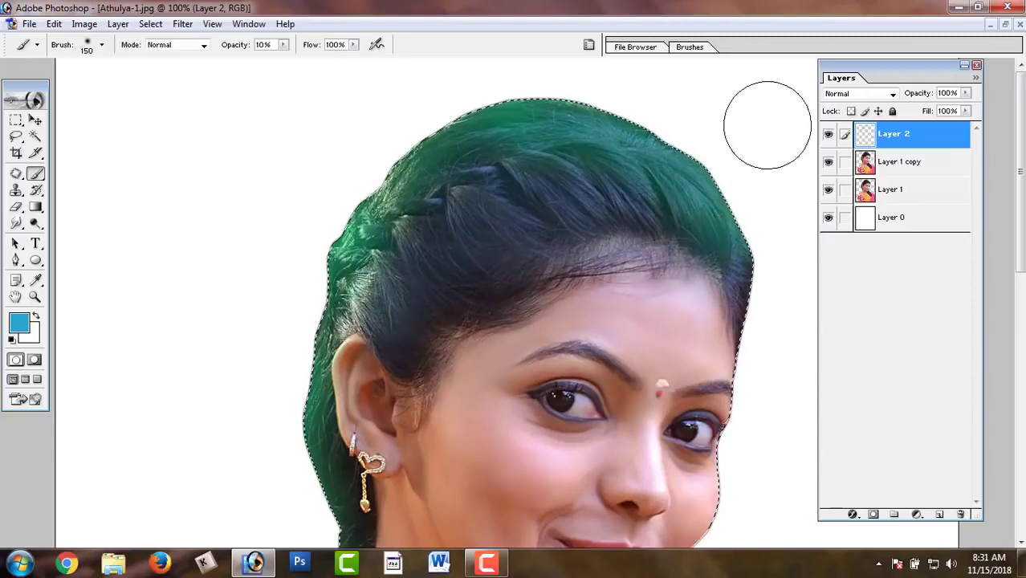
Set Layer 2 to Overlay, link it with Layer 1 copy, and merge them
click(835, 94)
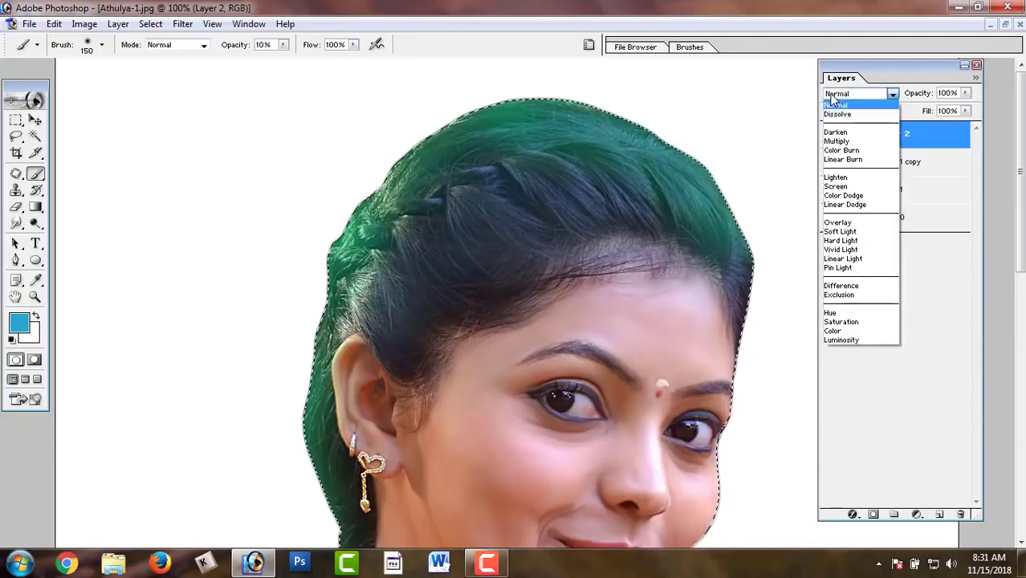
click(839, 222)
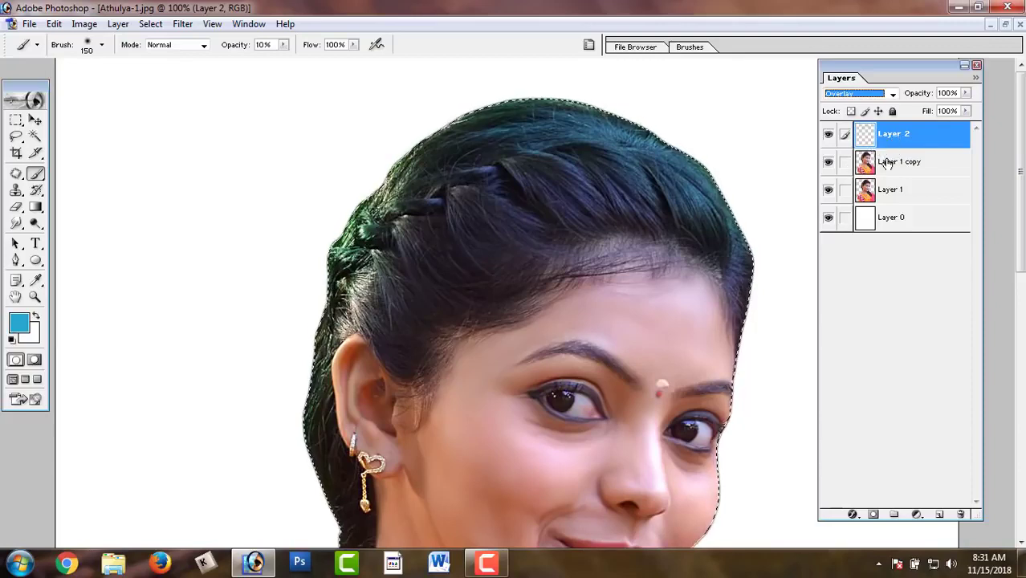
click(882, 164)
click(902, 136)
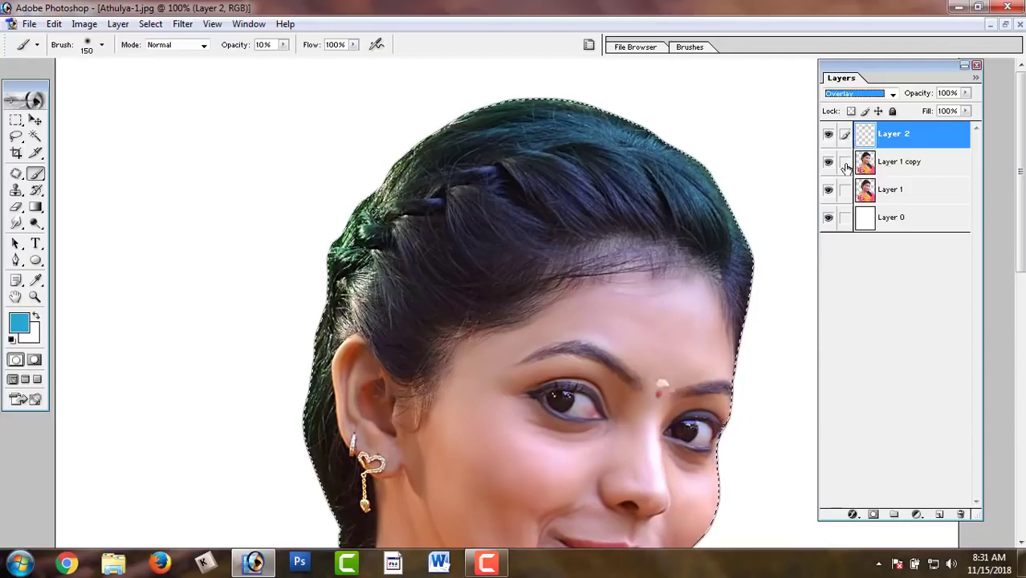
click(846, 165)
click(896, 161)
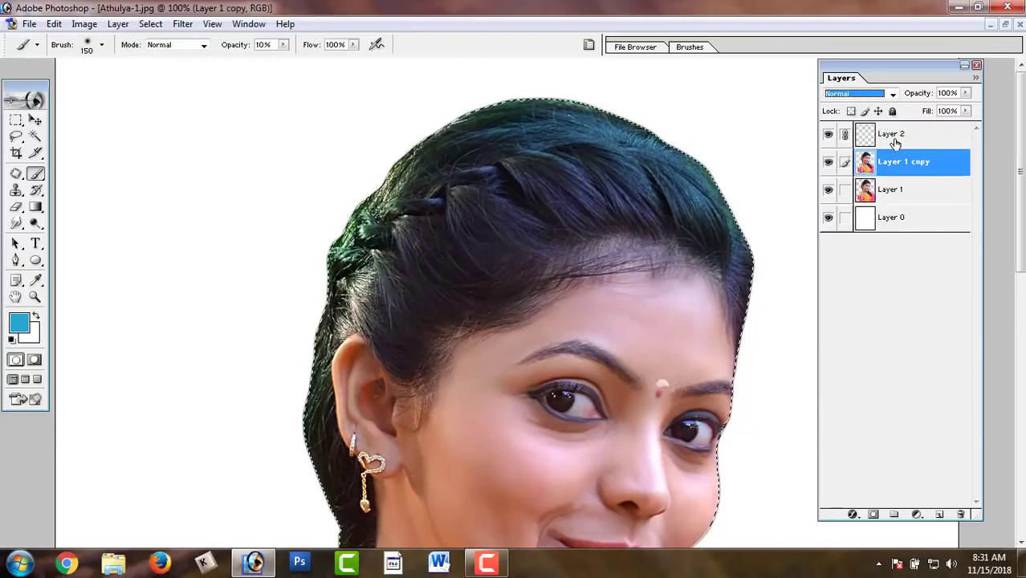
click(891, 170)
click(889, 143)
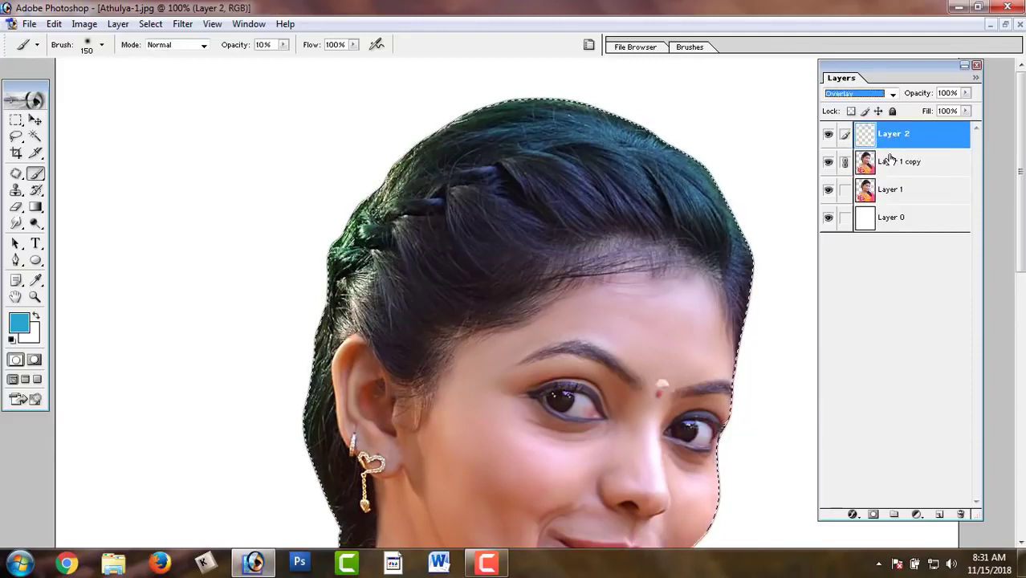
key(ctrl+e)
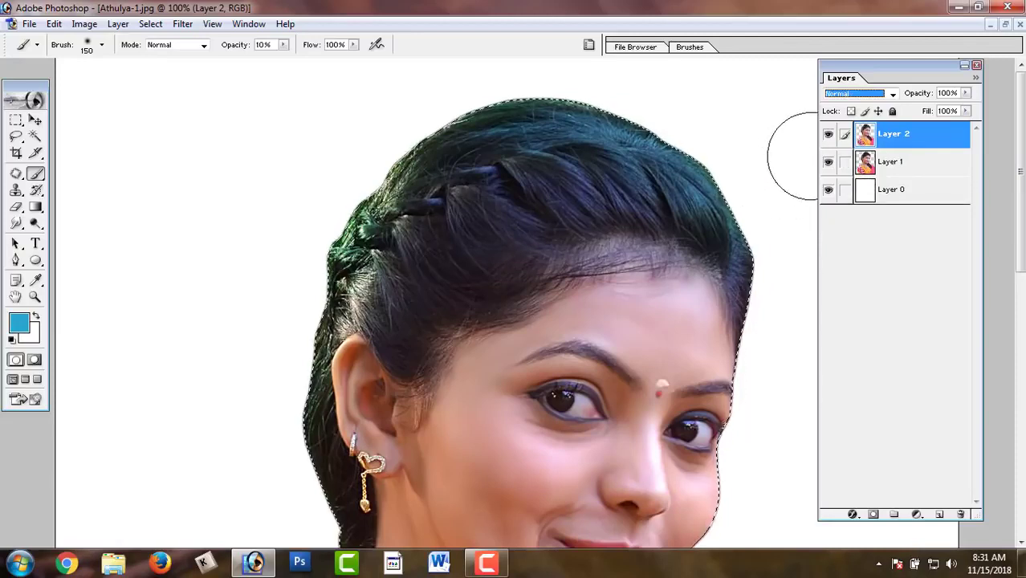
Brush a little more tint over the hair and deselect the outline
mouse_move(584, 148)
mouse_down()
mouse_move(587, 202)
mouse_move(408, 183)
mouse_move(481, 160)
mouse_up()
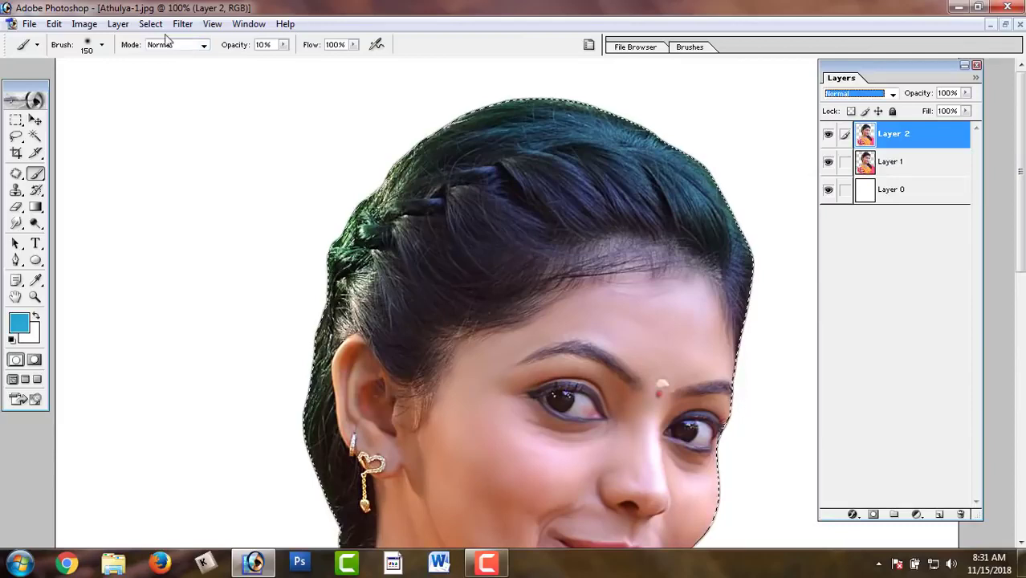
click(151, 25)
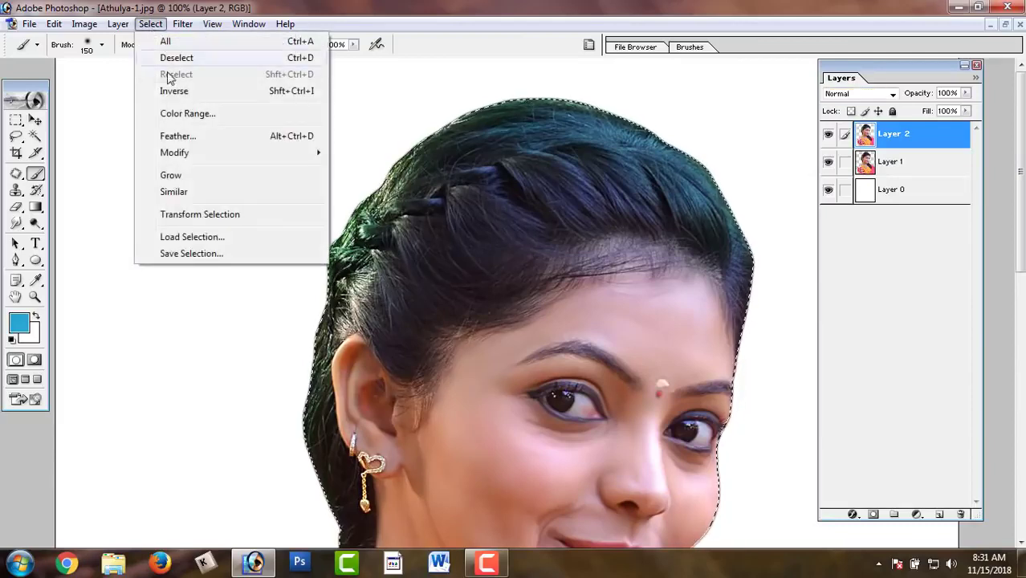
click(178, 58)
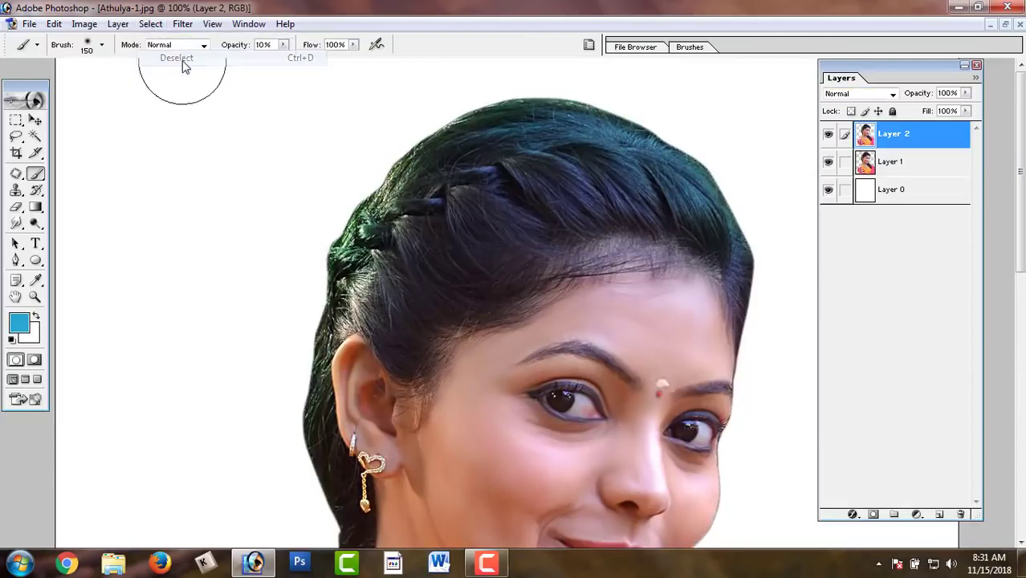
Zoom to 300% on the hair's right edge and pick the Smudge tool
key(ctrl+plus)
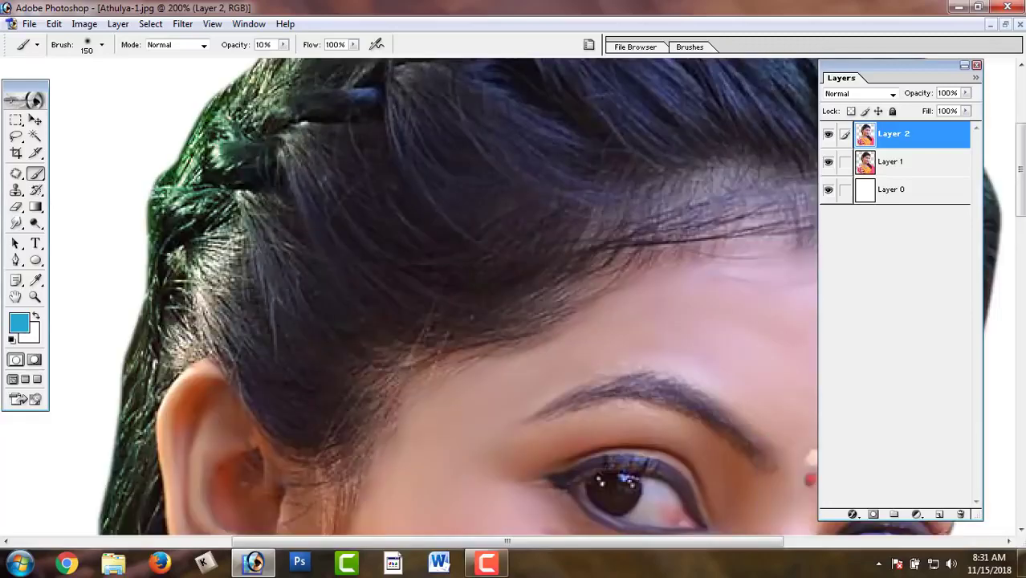
key(ctrl+plus)
mouse_move(161, 270)
mouse_down()
mouse_move(185, 390)
mouse_move(366, 383)
mouse_up()
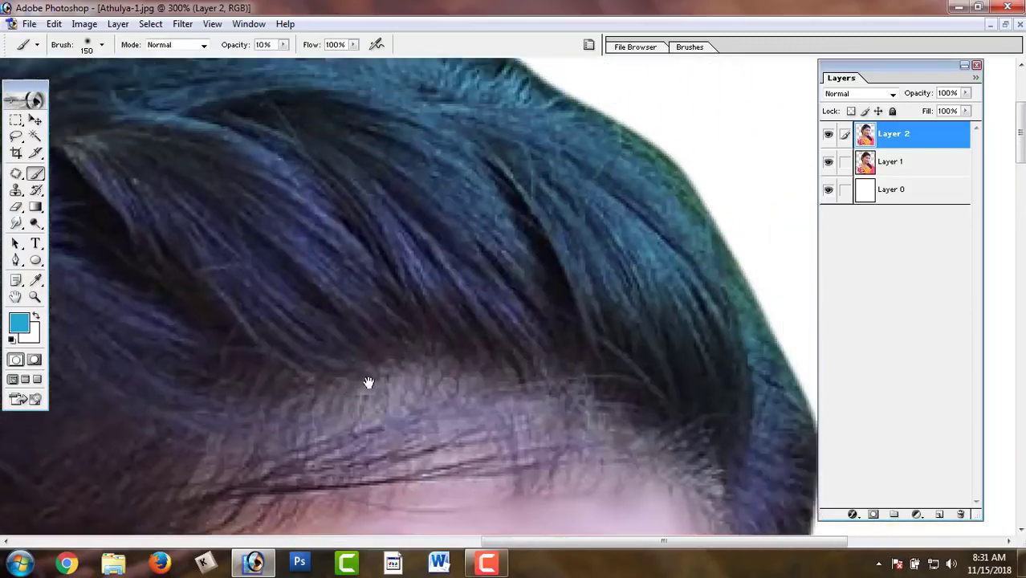
drag(531, 344, 450, 323)
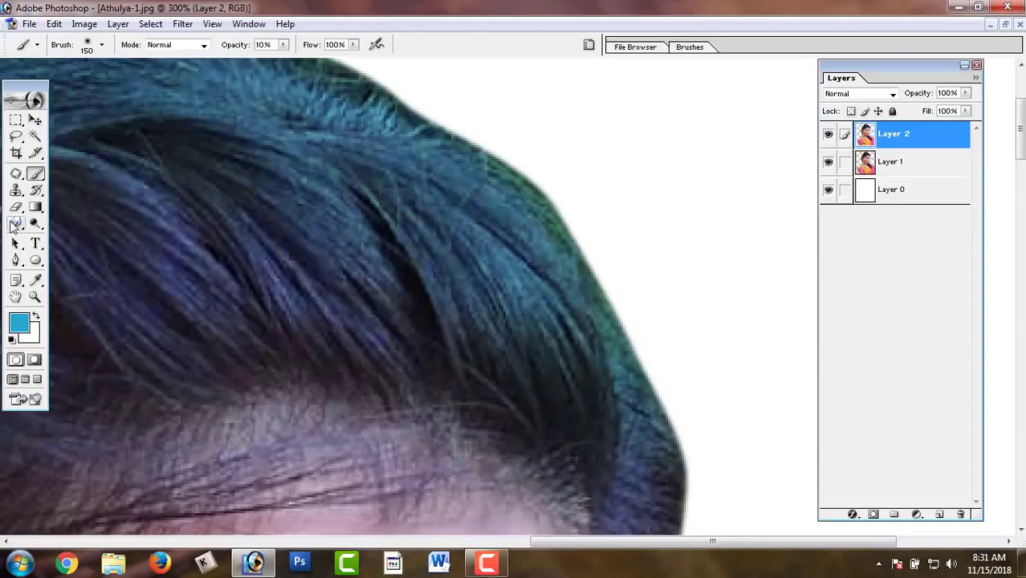
click(14, 225)
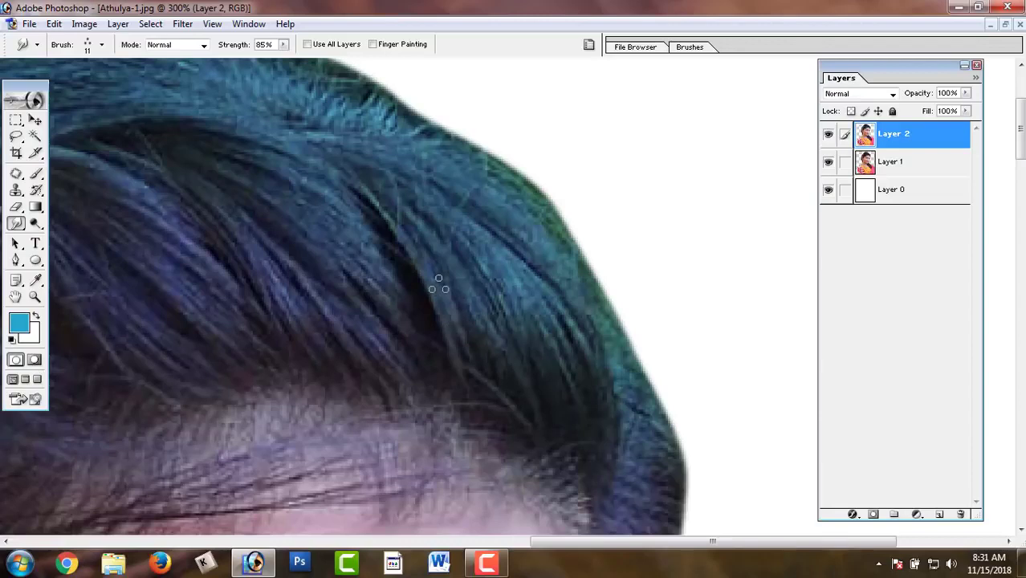
Set the smudge brush to 15 px and smudge strands along the right hair edge
click(103, 46)
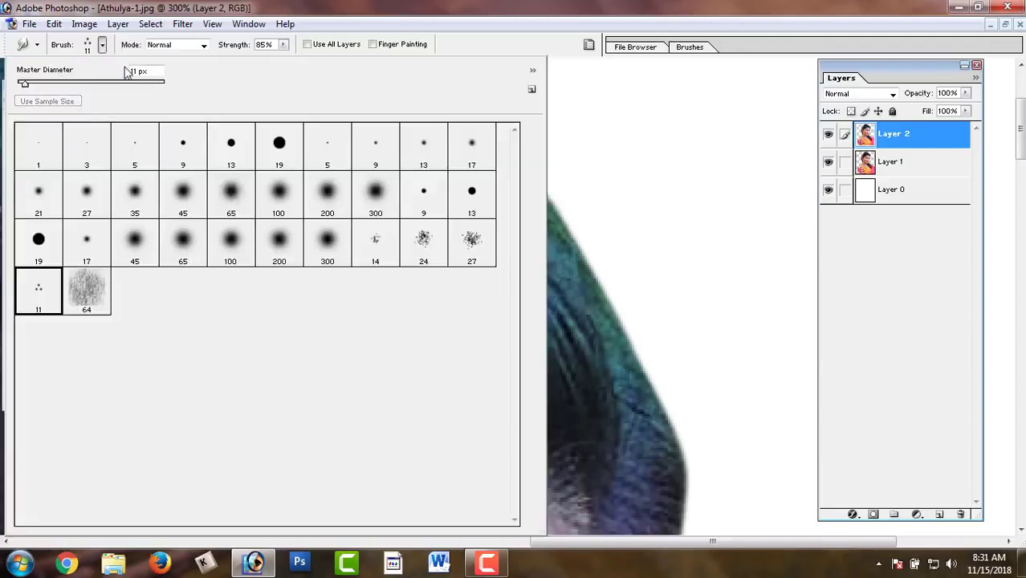
text(15)
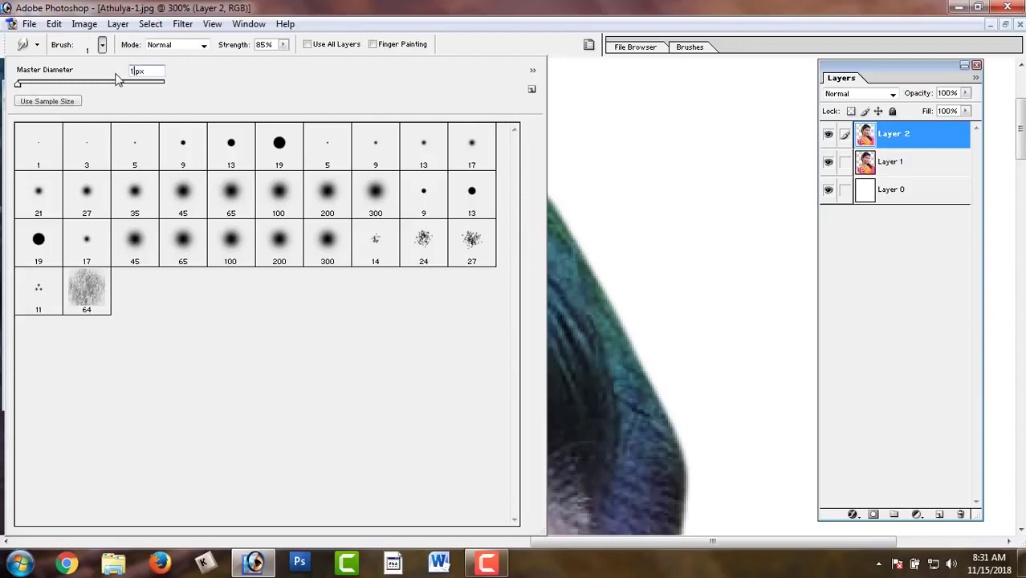
key(Return)
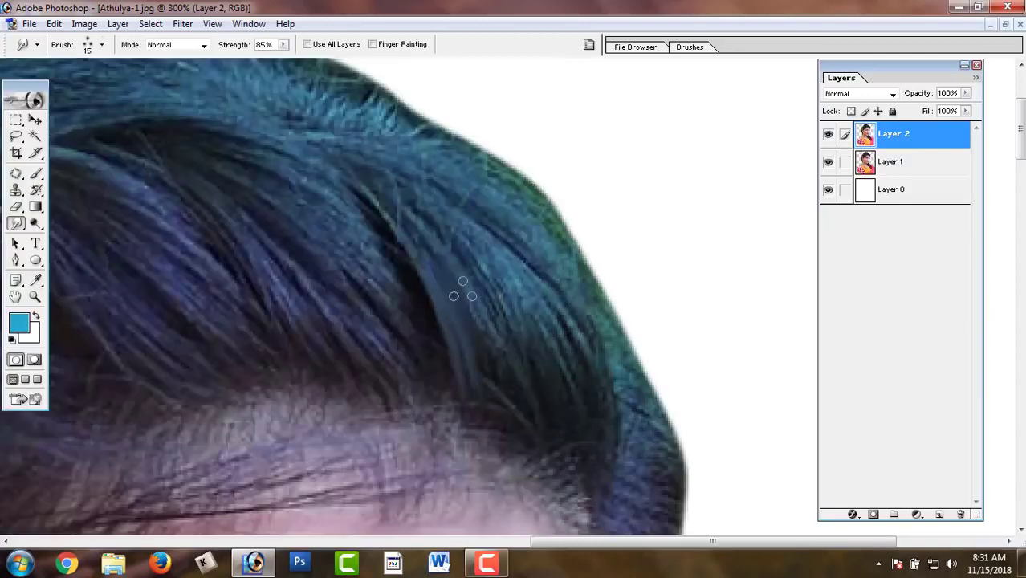
mouse_move(462, 296)
mouse_down()
mouse_move(519, 410)
mouse_move(475, 269)
mouse_up()
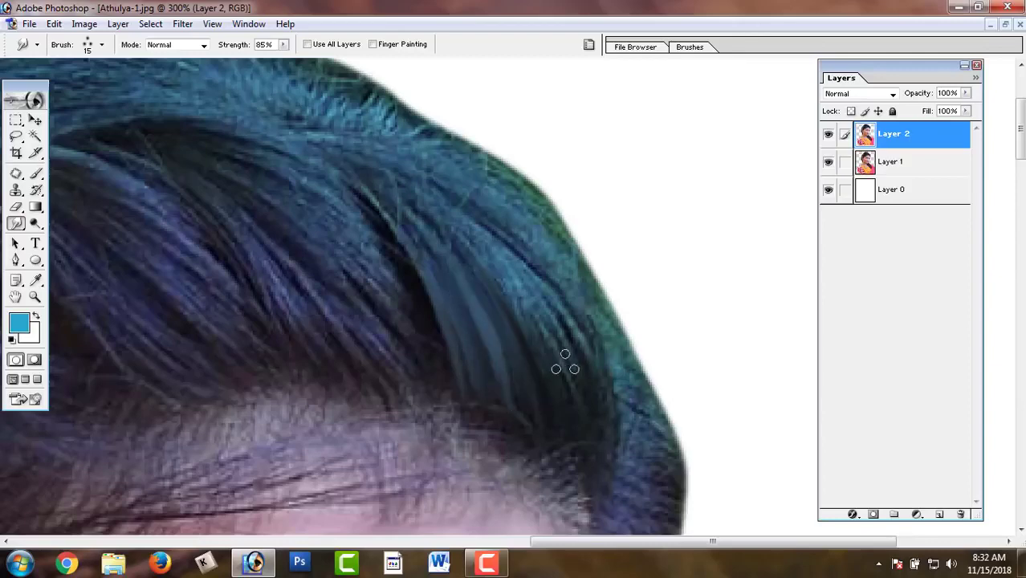
drag(553, 376, 540, 308)
mouse_move(578, 373)
mouse_down()
mouse_move(555, 301)
mouse_move(496, 264)
mouse_up()
drag(399, 242, 434, 305)
Smear the strands up-left along the right hair edge into feathered streaks
drag(480, 348, 435, 275)
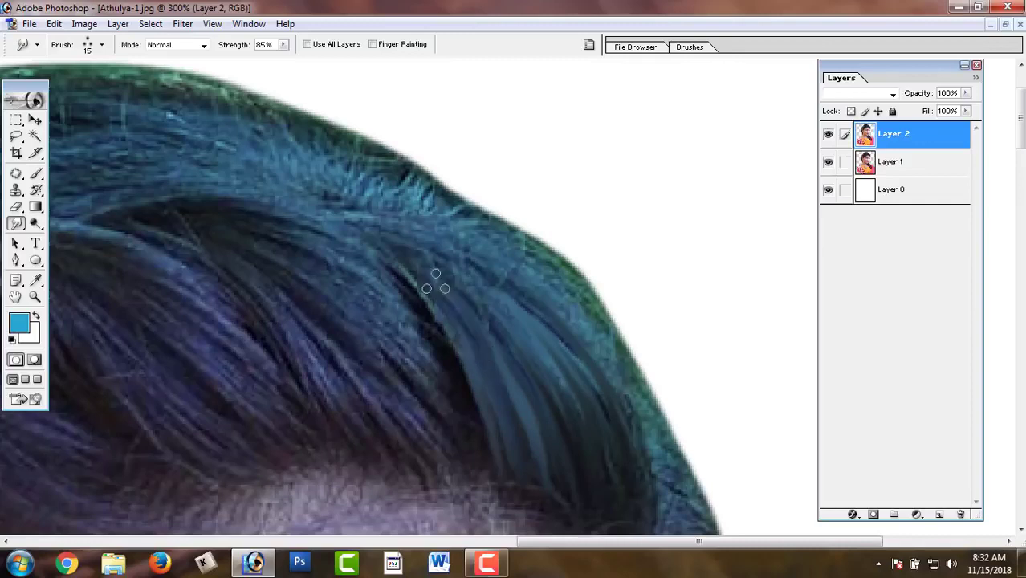
drag(497, 335, 424, 264)
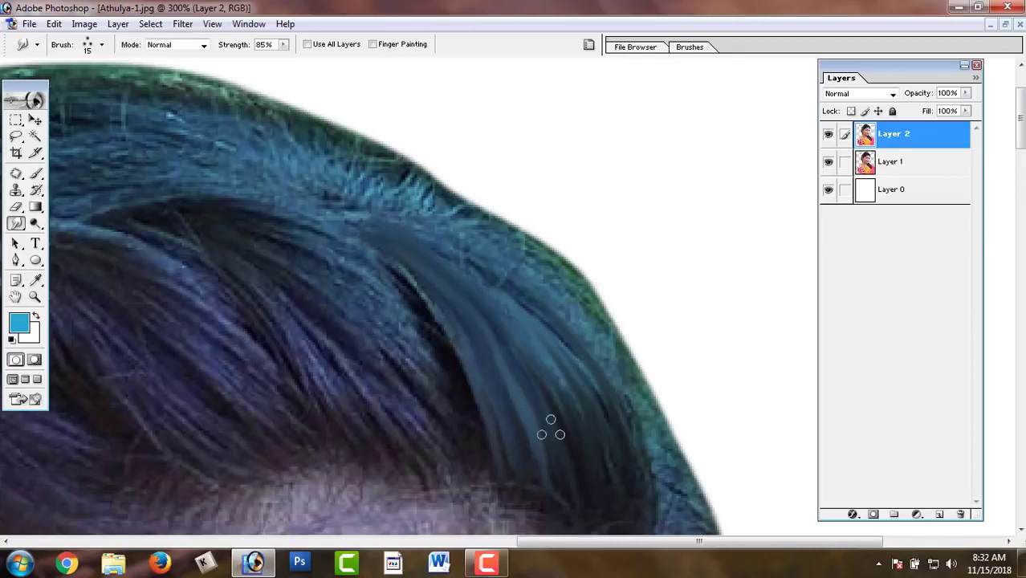
drag(551, 427, 467, 333)
mouse_move(617, 421)
mouse_down()
mouse_move(580, 343)
mouse_move(483, 235)
mouse_up()
drag(602, 365, 472, 258)
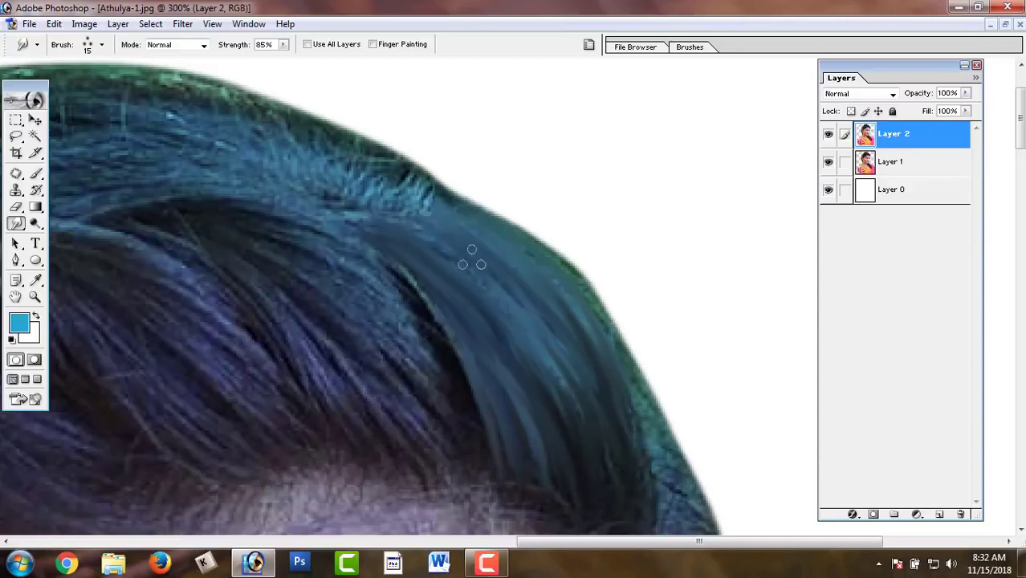
drag(578, 423, 538, 321)
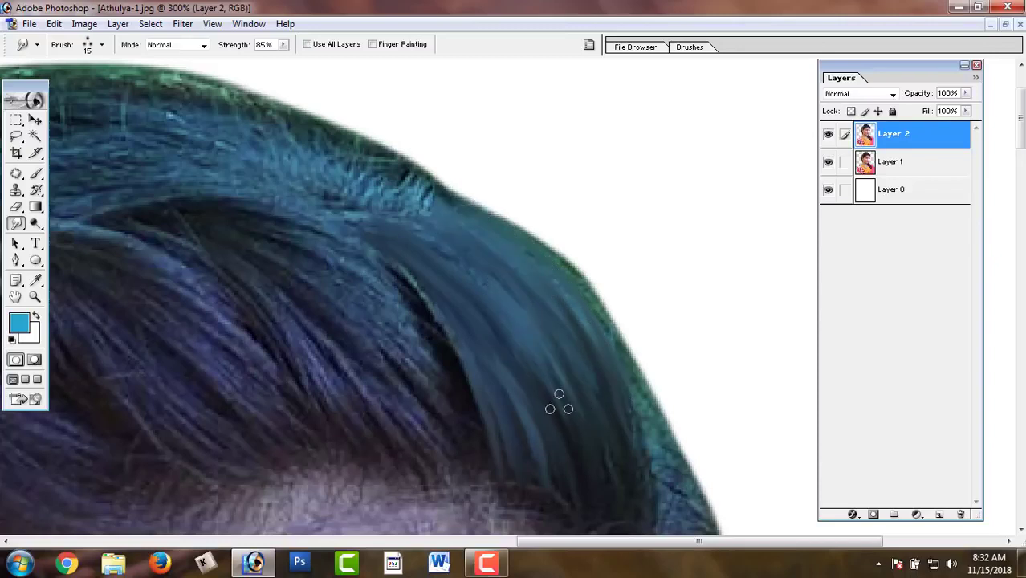
drag(559, 404, 430, 218)
mouse_move(580, 351)
mouse_down()
mouse_move(532, 259)
mouse_move(420, 164)
mouse_up()
drag(468, 291, 349, 195)
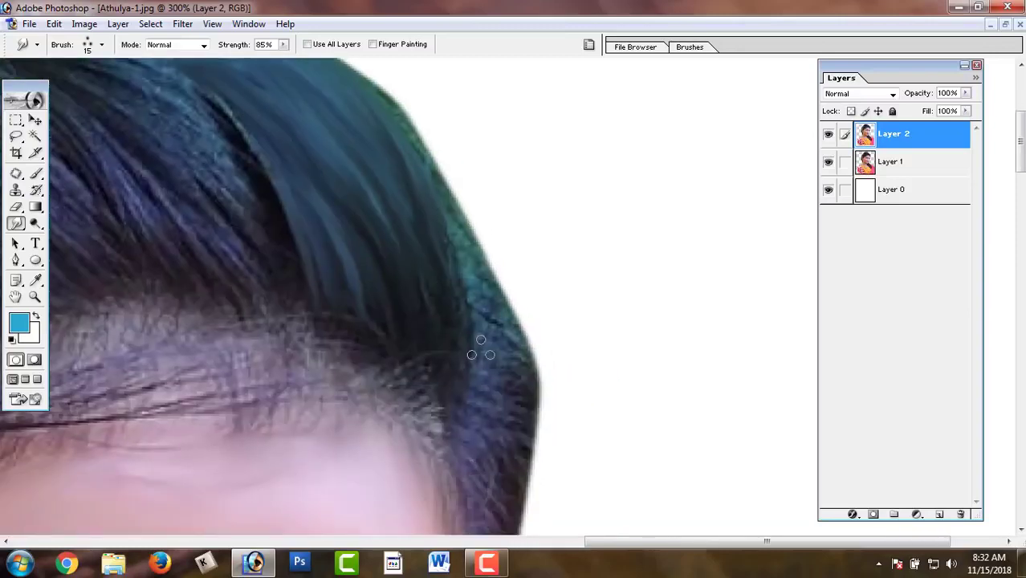
scroll(480, 353, down, 3)
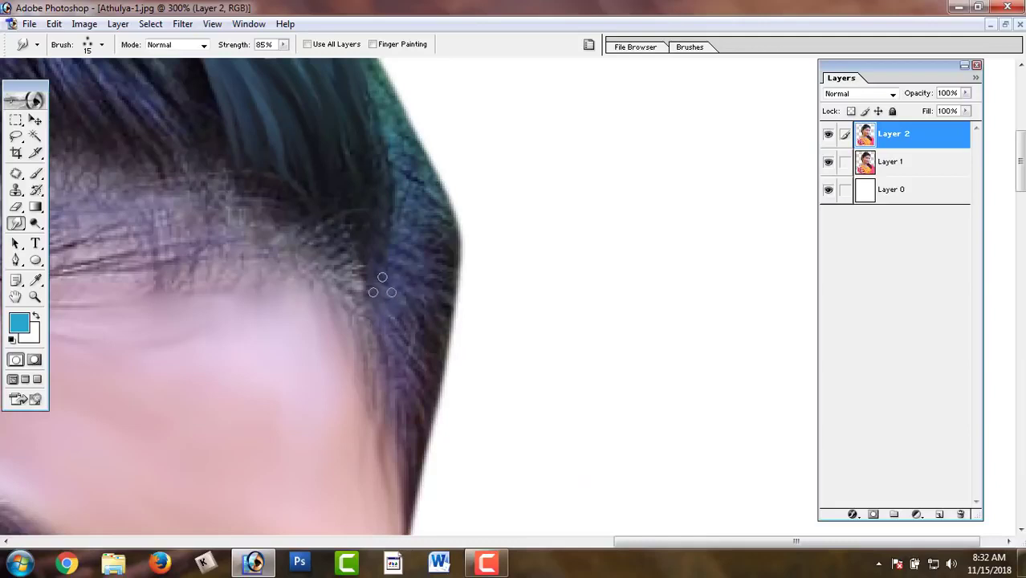
Smudge the hair edge down the temple and enlarge the smudge brush to 20
mouse_move(377, 254)
mouse_down()
mouse_move(394, 287)
mouse_move(362, 271)
mouse_up()
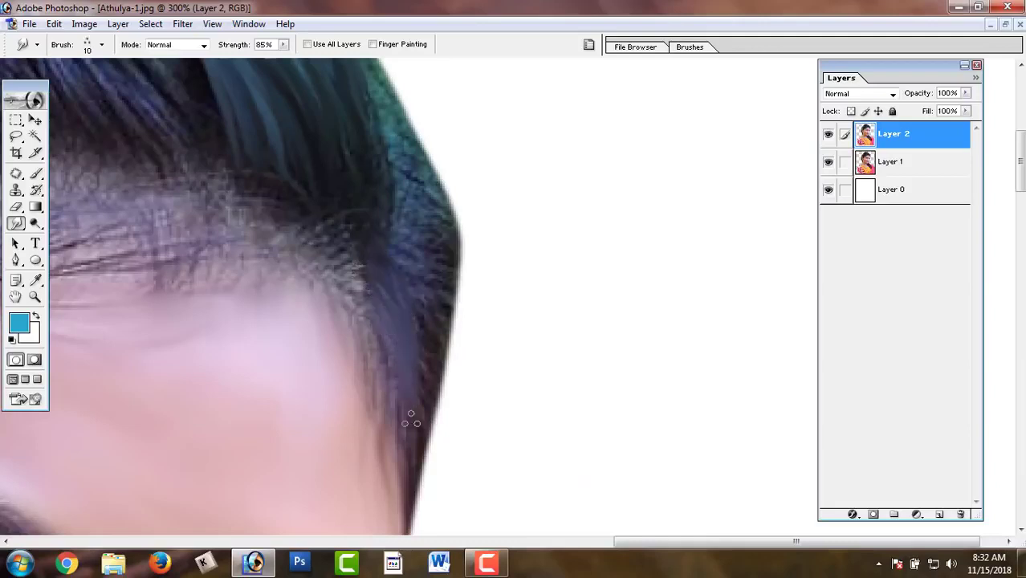
drag(383, 238, 434, 334)
drag(391, 245, 431, 355)
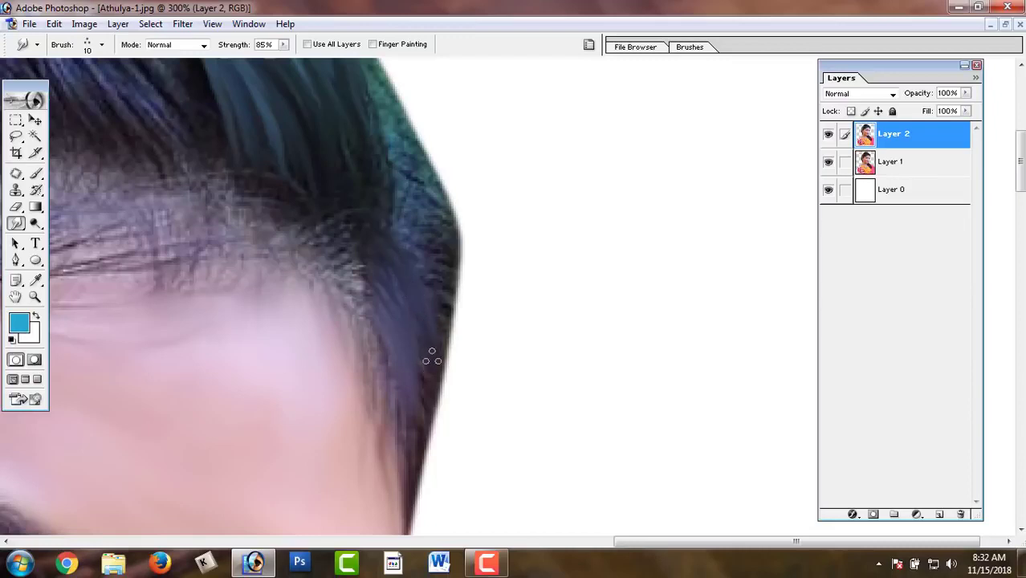
scroll(401, 282, up, 1)
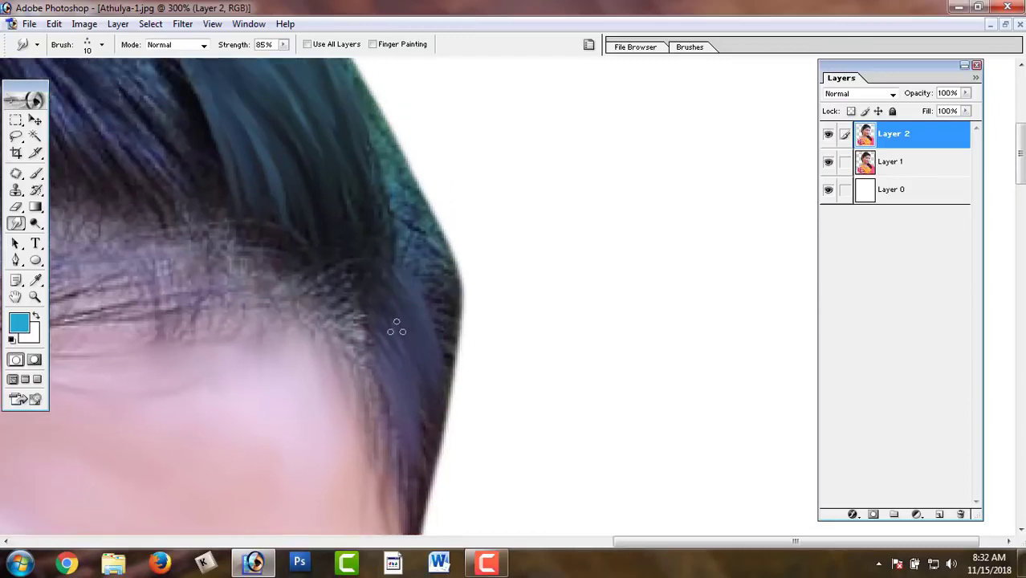
scroll(414, 427, up, 4)
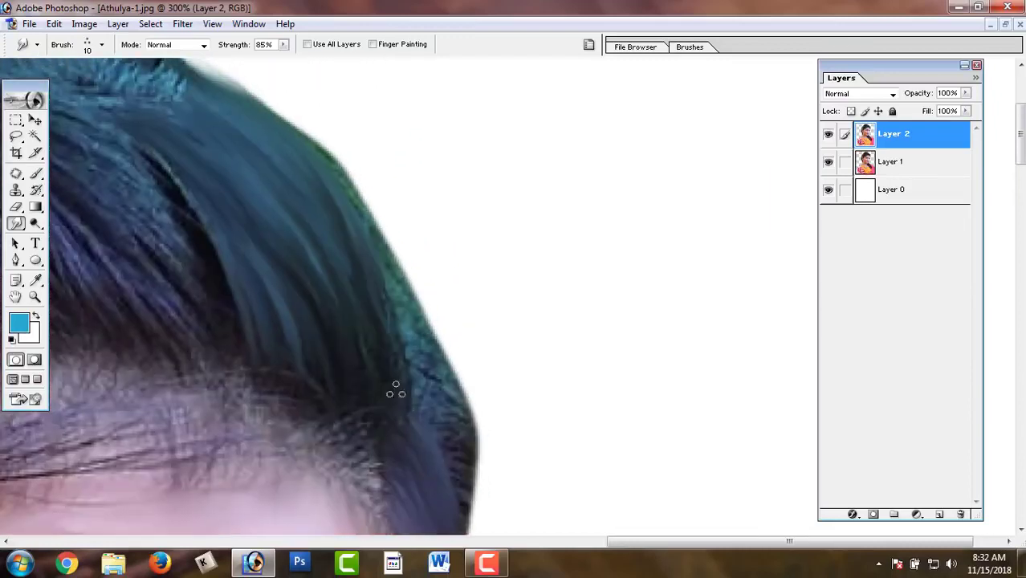
scroll(362, 332, right, 1)
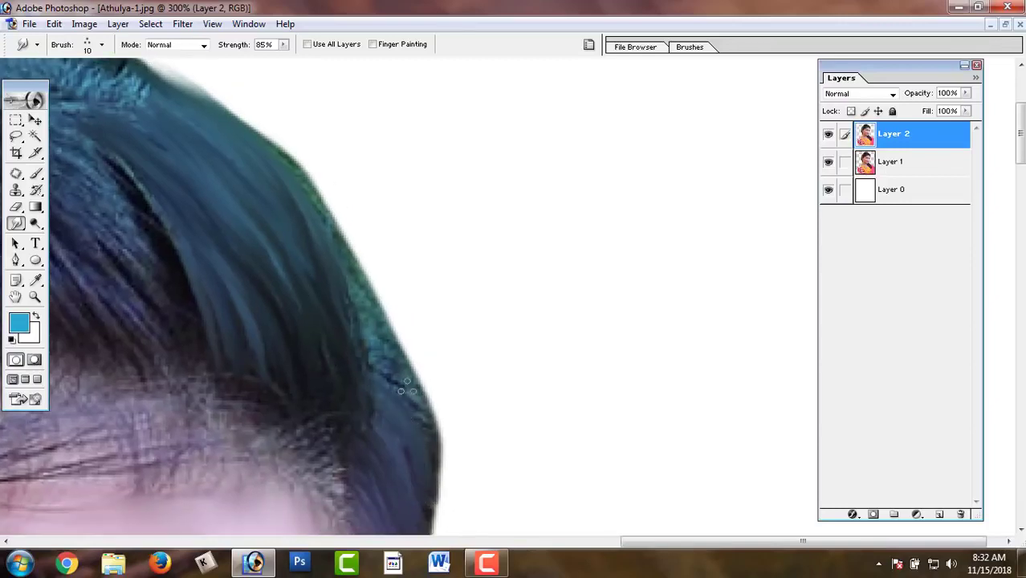
scroll(384, 340, left, 1)
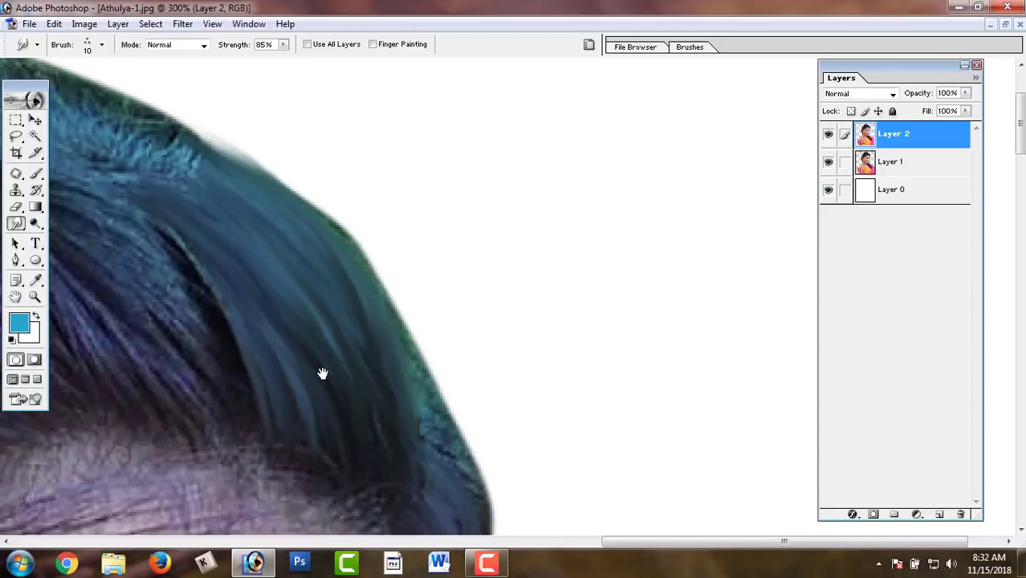
scroll(322, 374, left, 2)
scroll(325, 298, left, 2)
key(bracketright)
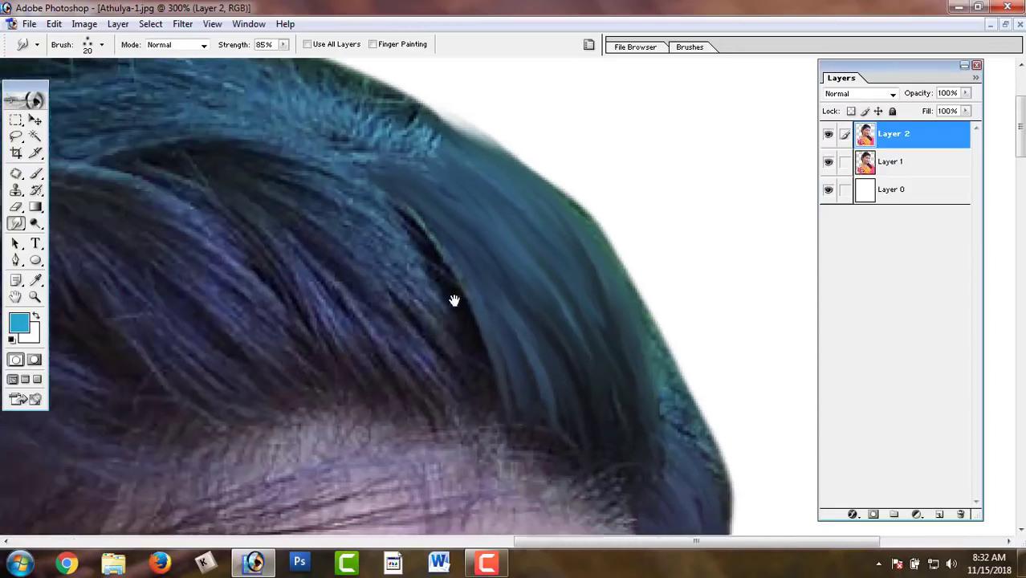
Smudge the middle and upper hair strands down-right along their flow
click(105, 45)
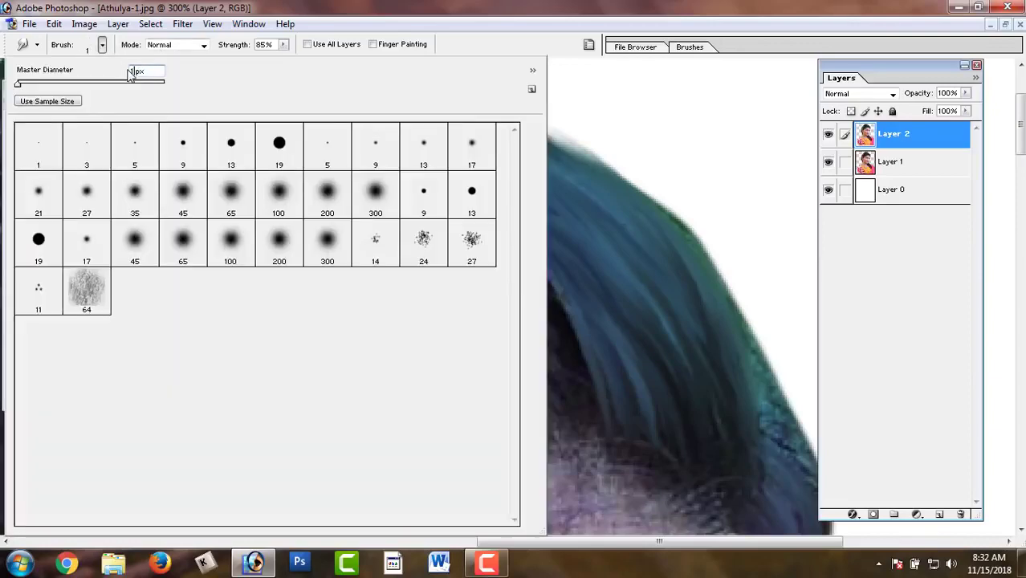
click(639, 325)
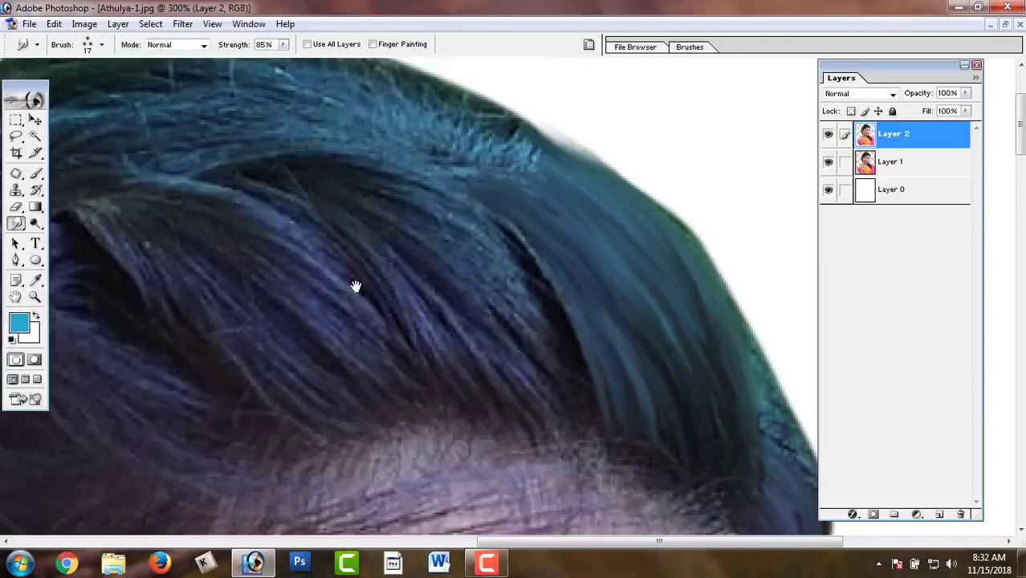
mouse_move(356, 287)
mouse_down()
mouse_move(408, 257)
mouse_move(282, 252)
mouse_move(404, 362)
mouse_up()
drag(316, 218, 424, 363)
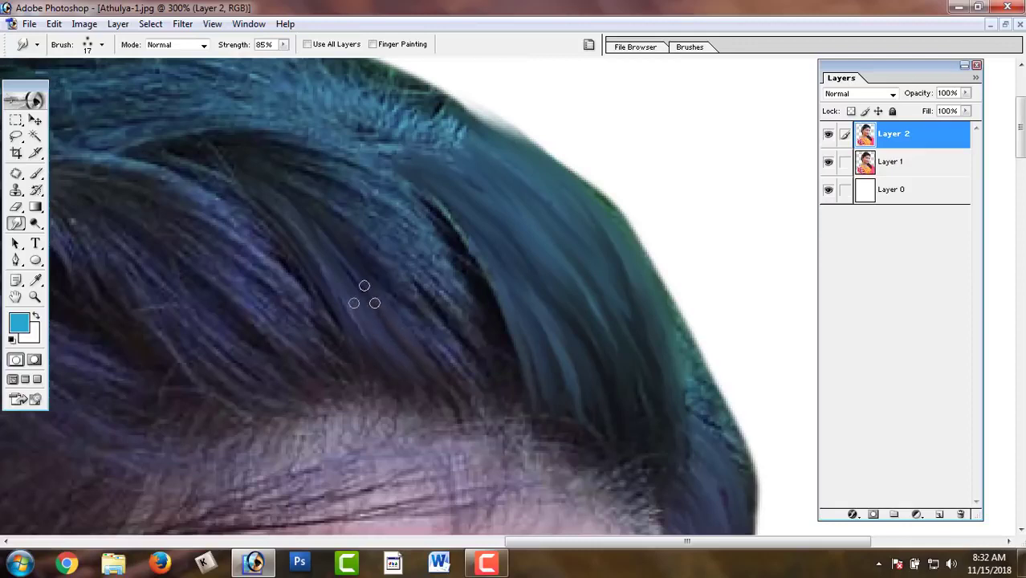
drag(378, 241, 470, 354)
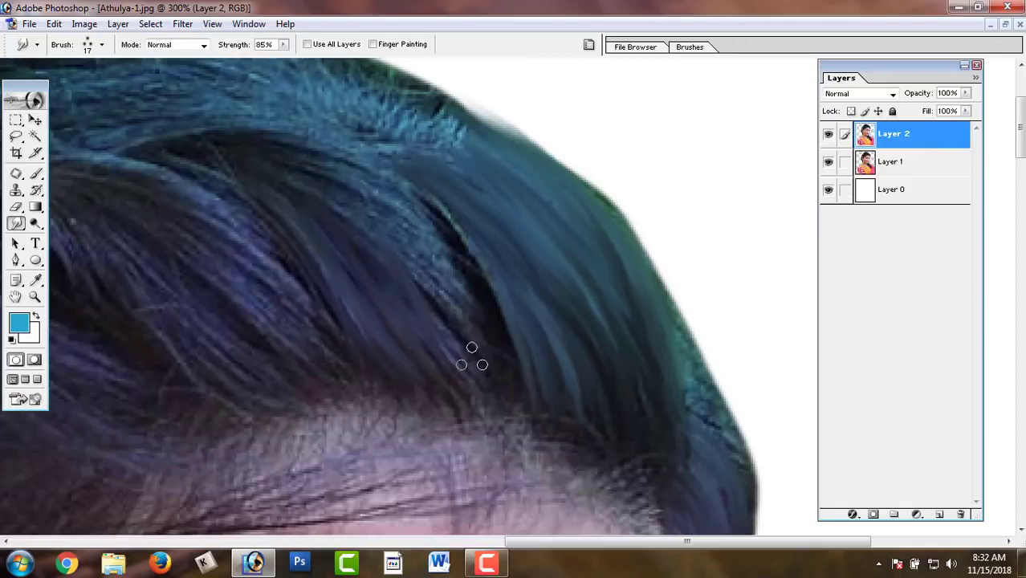
drag(384, 222, 476, 332)
drag(366, 201, 470, 291)
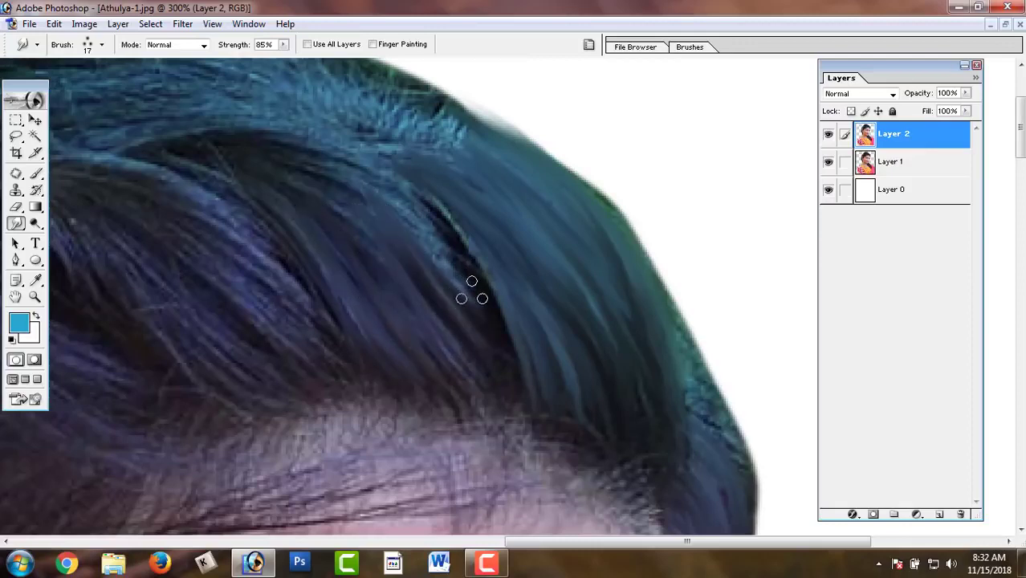
drag(366, 164, 417, 203)
mouse_move(358, 132)
mouse_down()
mouse_move(451, 183)
mouse_move(404, 100)
mouse_up()
drag(466, 135, 450, 164)
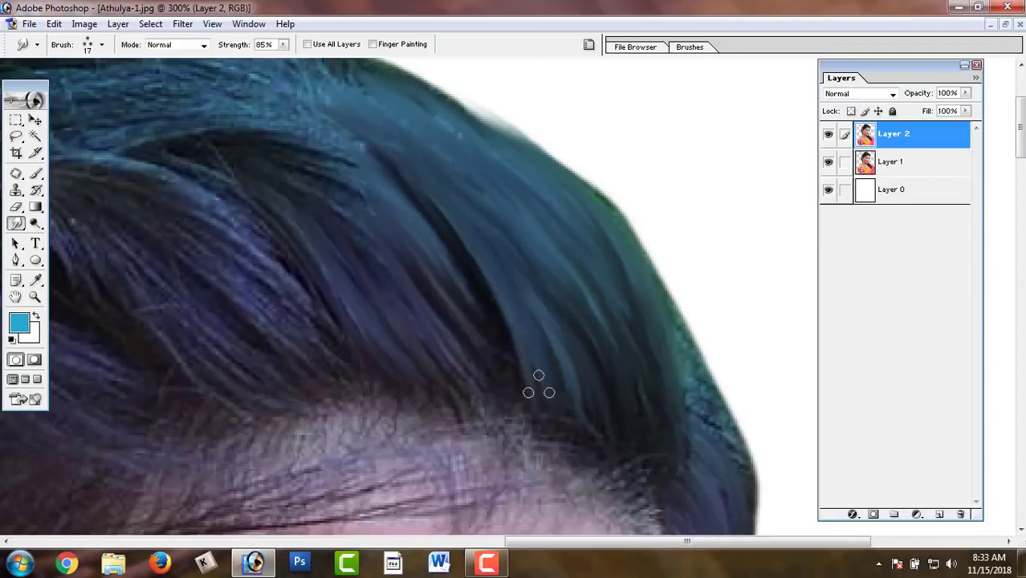
Smudge the dark strands above the forehead and the top hair toward the crown
drag(452, 275, 380, 129)
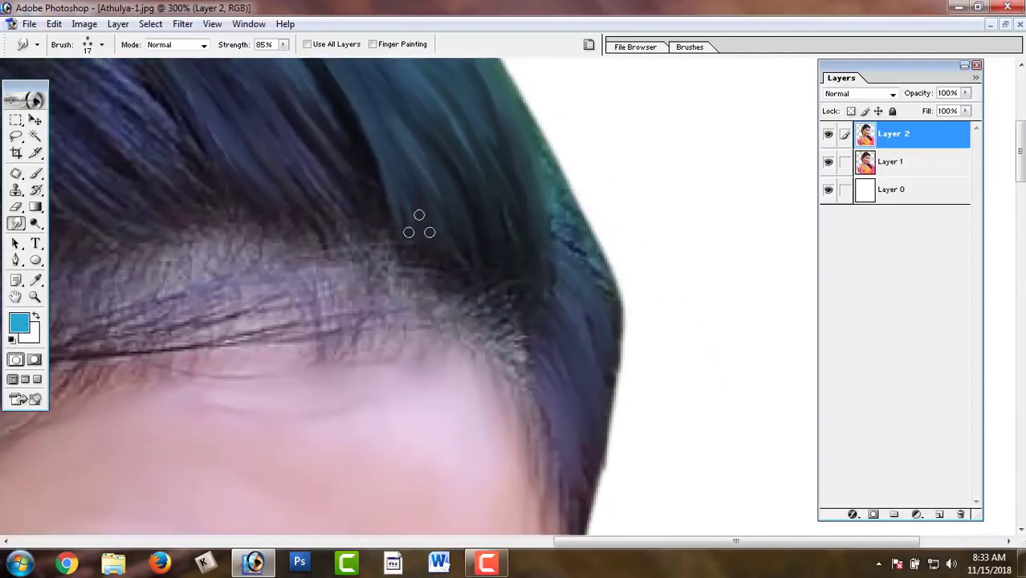
mouse_move(378, 179)
mouse_down()
mouse_move(341, 100)
mouse_move(284, 114)
mouse_up()
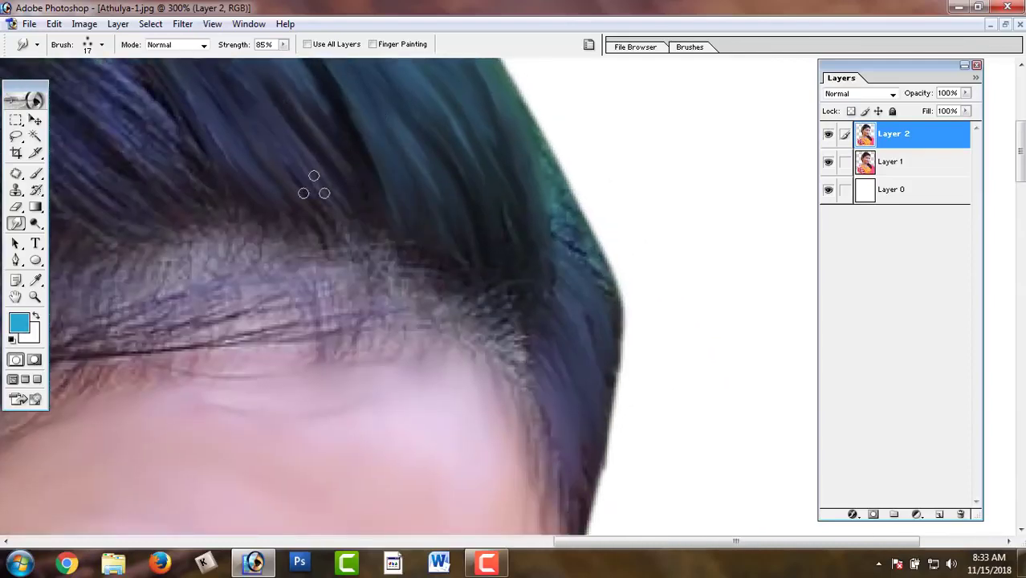
drag(297, 163, 293, 285)
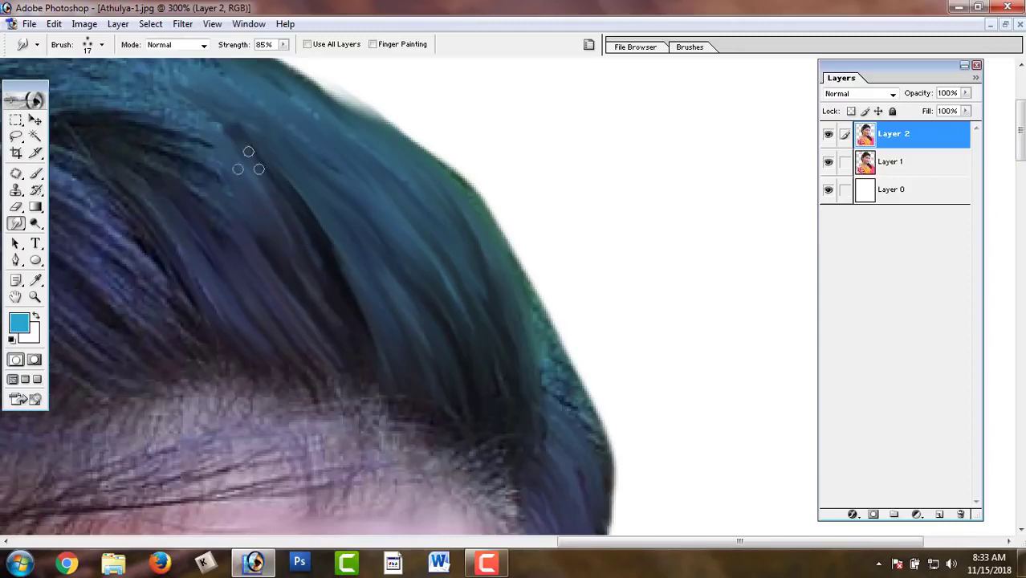
mouse_move(248, 163)
mouse_down()
mouse_move(184, 72)
mouse_move(495, 134)
mouse_up()
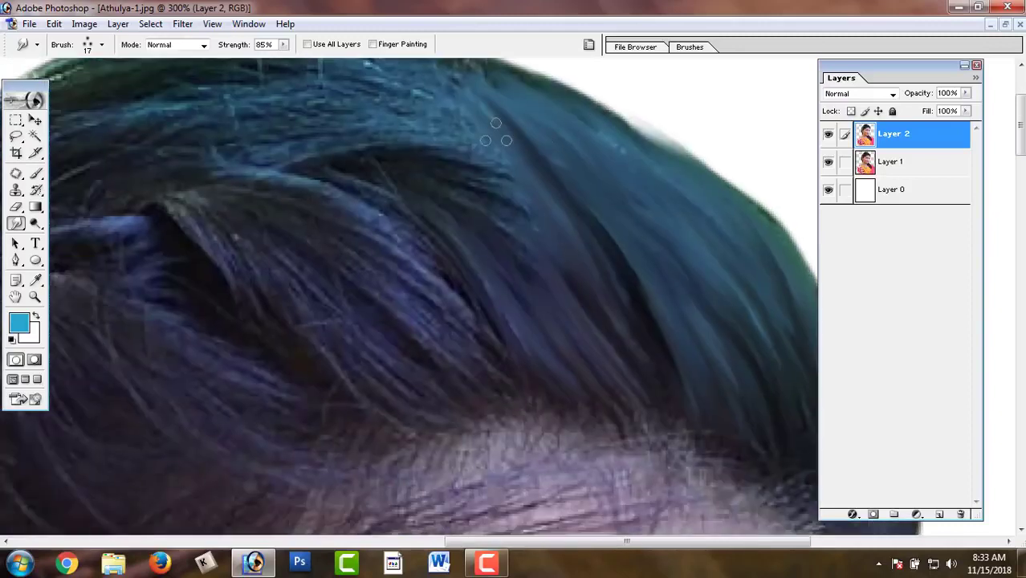
drag(359, 263, 412, 231)
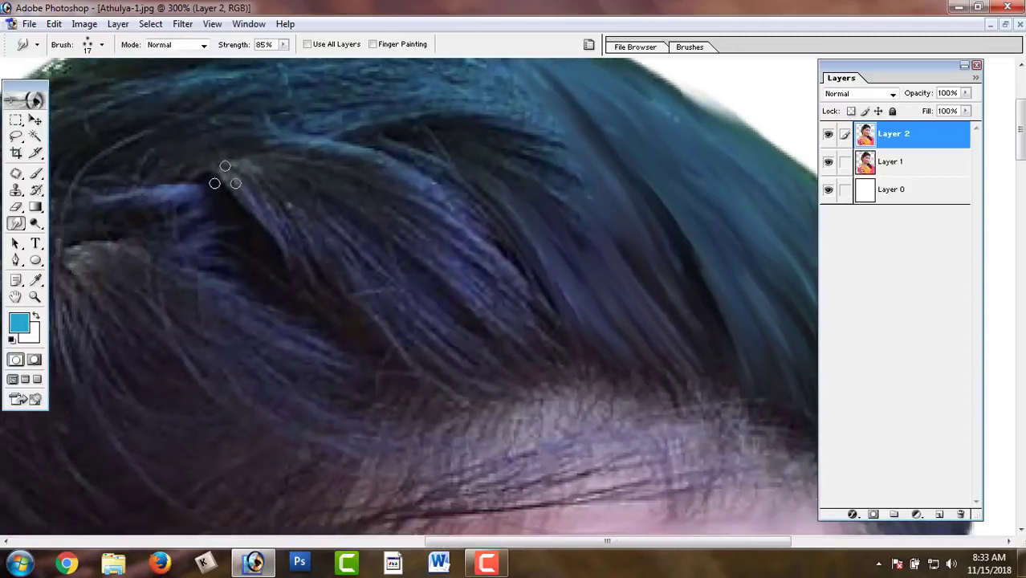
drag(275, 172, 482, 367)
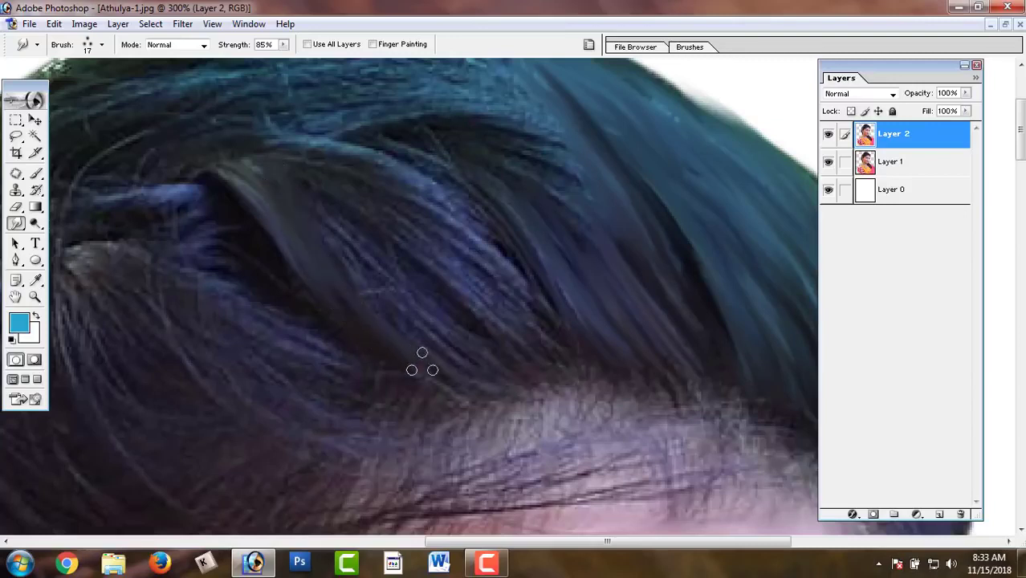
drag(304, 165, 503, 339)
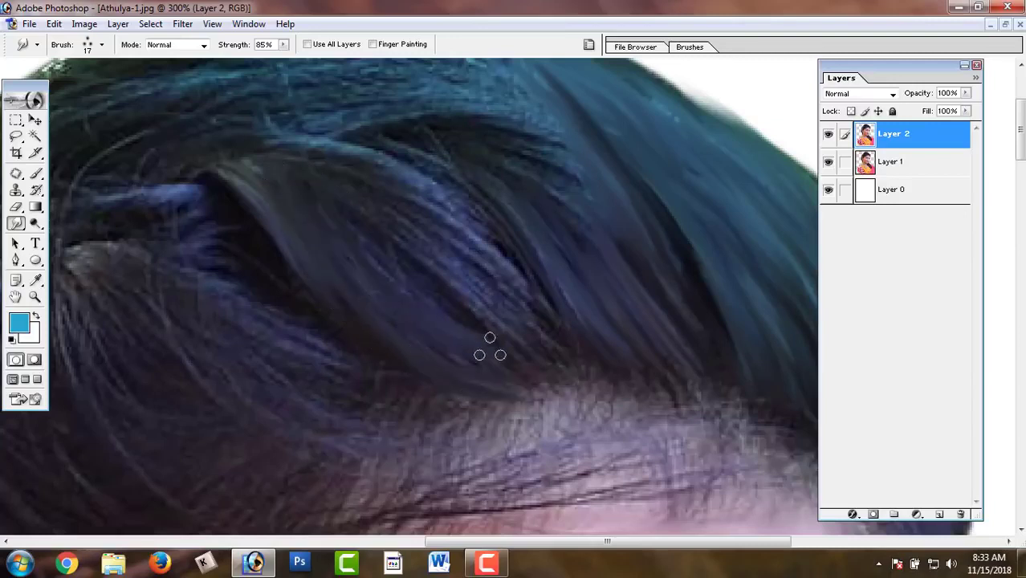
drag(313, 148, 467, 286)
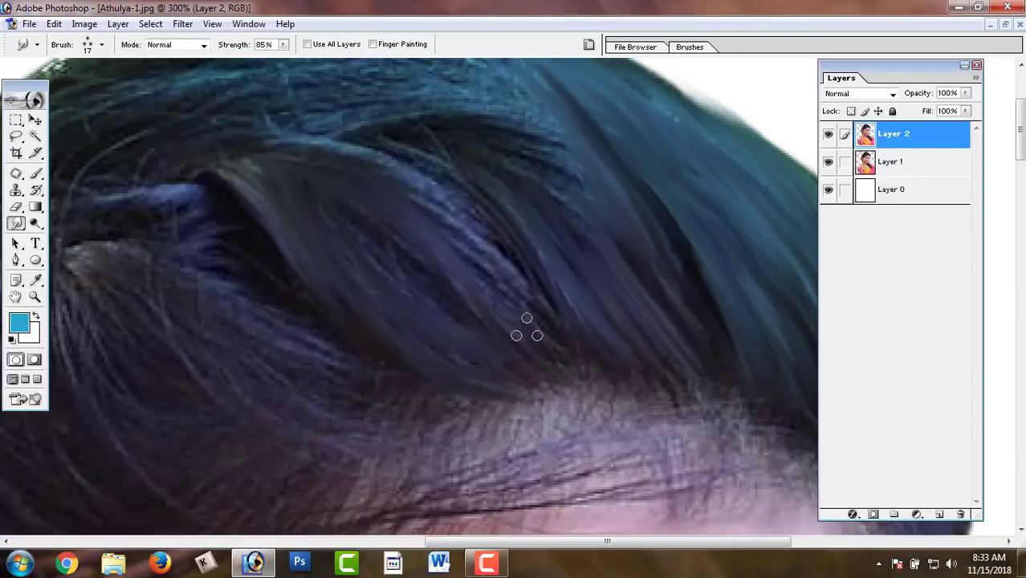
mouse_move(526, 329)
mouse_down()
mouse_move(378, 172)
mouse_move(462, 227)
mouse_up()
mouse_move(546, 302)
mouse_down()
mouse_move(442, 194)
mouse_move(313, 122)
mouse_up()
mouse_move(321, 171)
mouse_down()
mouse_move(470, 313)
mouse_move(345, 238)
mouse_move(504, 339)
mouse_move(621, 360)
mouse_up()
Smooth the dark streak and upper strands, softening the hair's upper edge
drag(466, 199, 442, 304)
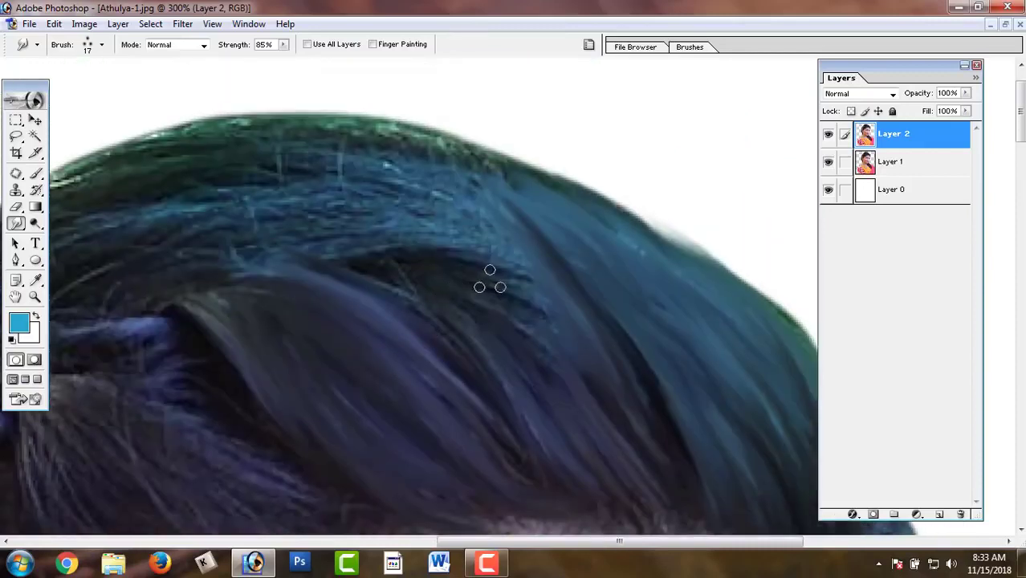
mouse_move(489, 281)
mouse_down()
mouse_move(298, 211)
mouse_move(414, 231)
mouse_up()
mouse_move(319, 242)
mouse_down()
mouse_move(470, 321)
mouse_move(532, 417)
mouse_up()
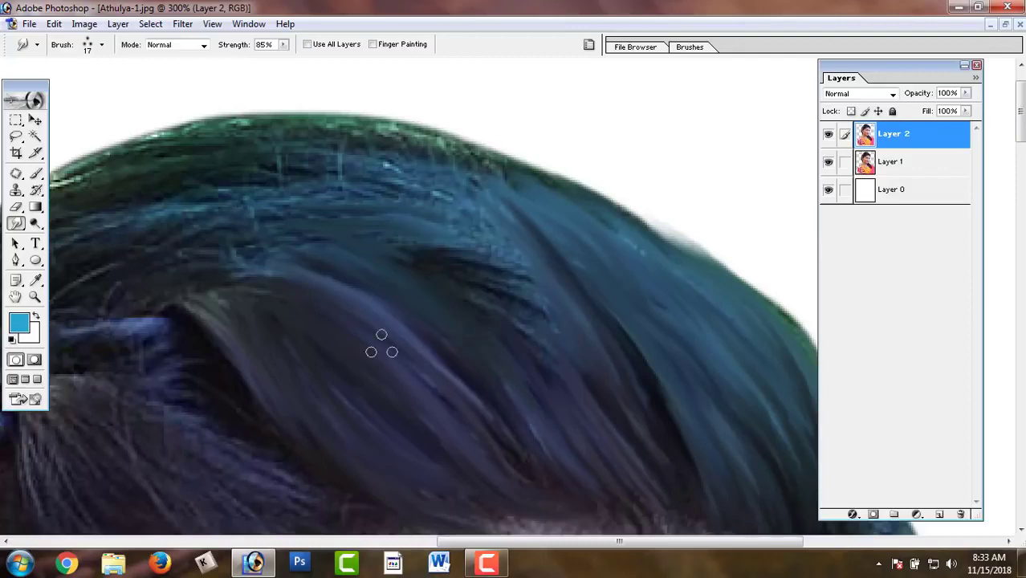
drag(446, 389, 312, 318)
mouse_move(221, 248)
mouse_down()
mouse_move(286, 327)
mouse_move(373, 401)
mouse_move(435, 402)
mouse_up()
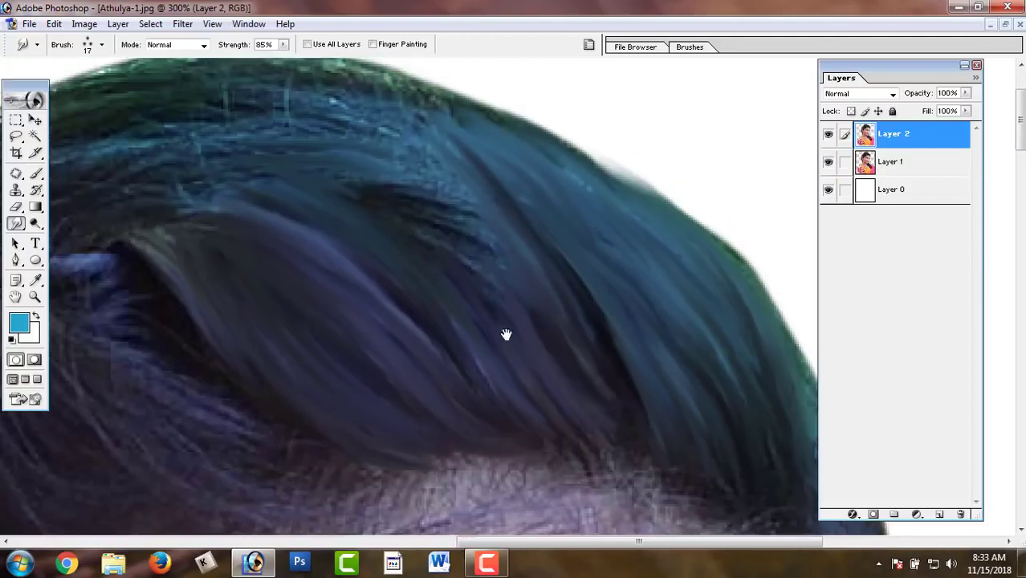
drag(504, 333, 540, 384)
drag(518, 343, 379, 243)
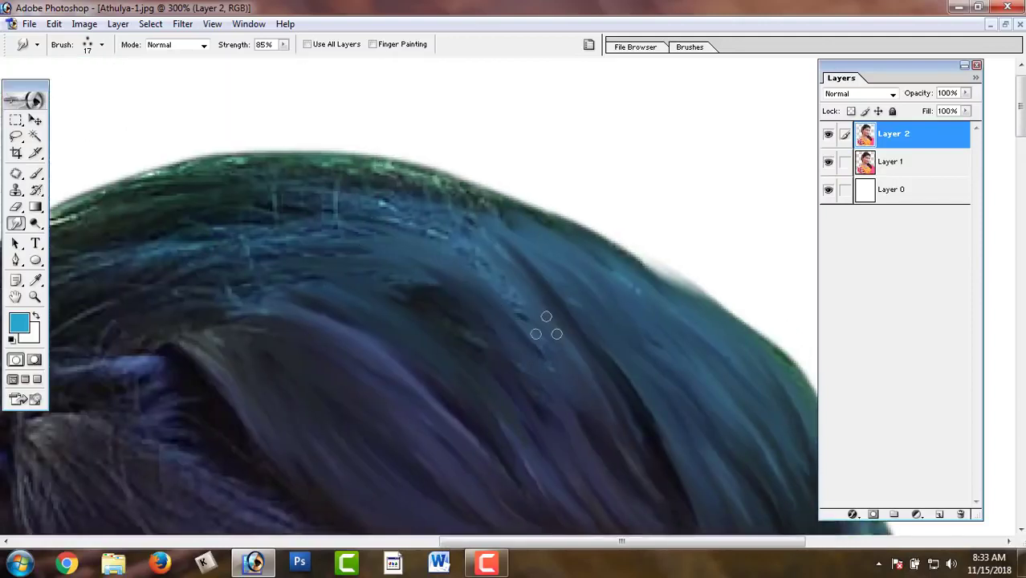
mouse_move(546, 326)
mouse_down()
mouse_move(470, 274)
mouse_move(449, 216)
mouse_up()
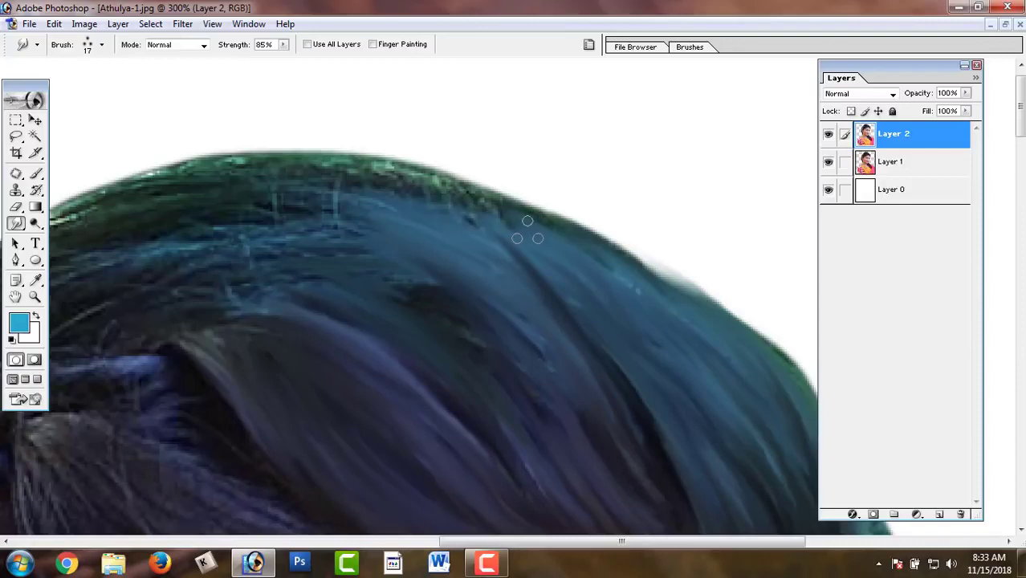
drag(527, 221, 334, 143)
Blend vertical streaks into smooth strands and smooth the top edge and diagonal streaks
drag(412, 198, 247, 201)
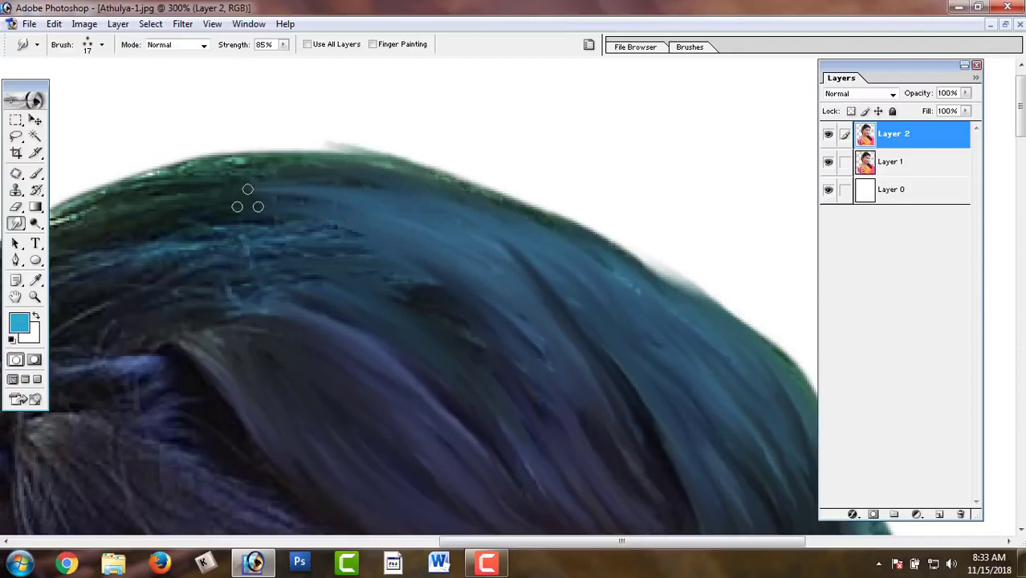
drag(355, 236, 198, 251)
mouse_move(171, 219)
mouse_down()
mouse_move(322, 217)
mouse_move(331, 196)
mouse_up()
mouse_move(196, 192)
mouse_down()
mouse_move(257, 171)
mouse_move(392, 172)
mouse_move(561, 229)
mouse_move(600, 273)
mouse_up()
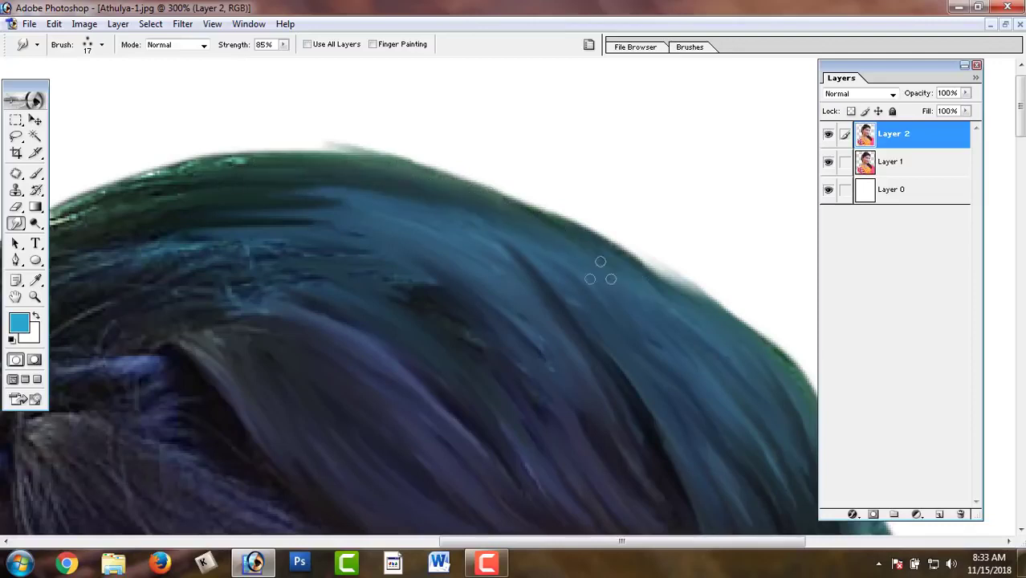
drag(514, 321, 388, 229)
drag(290, 205, 426, 358)
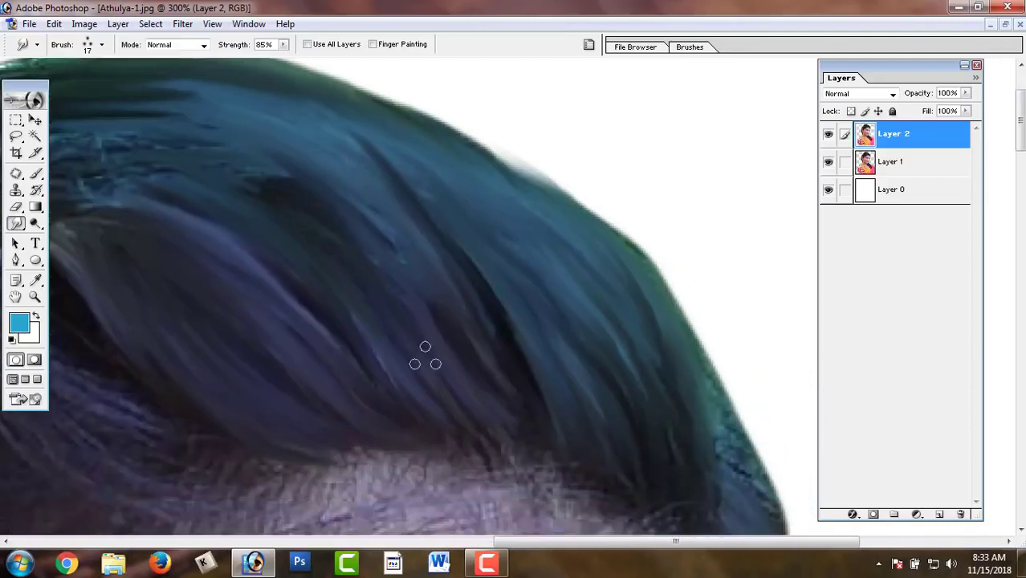
drag(362, 221, 476, 374)
drag(397, 191, 478, 273)
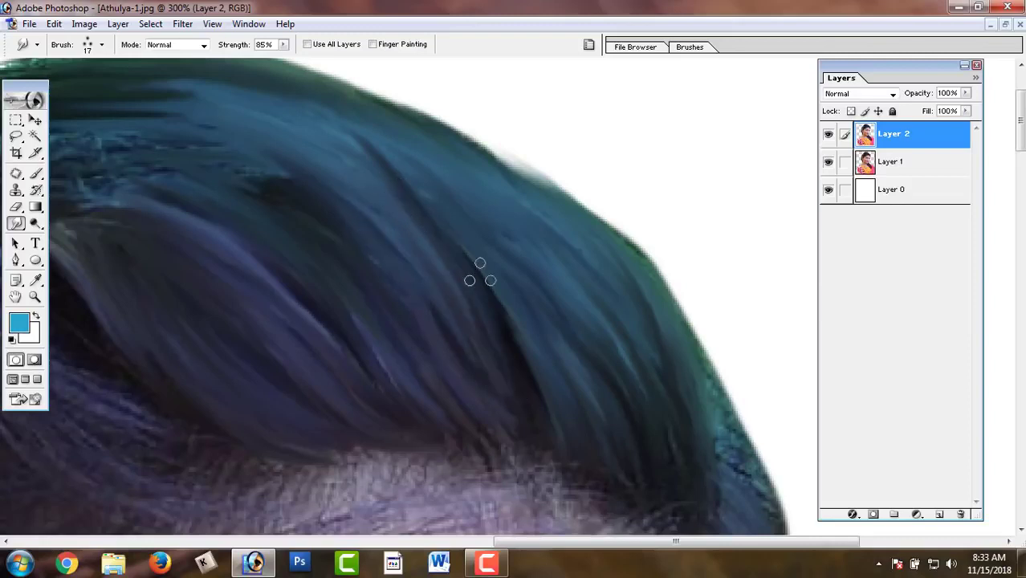
drag(601, 422, 504, 287)
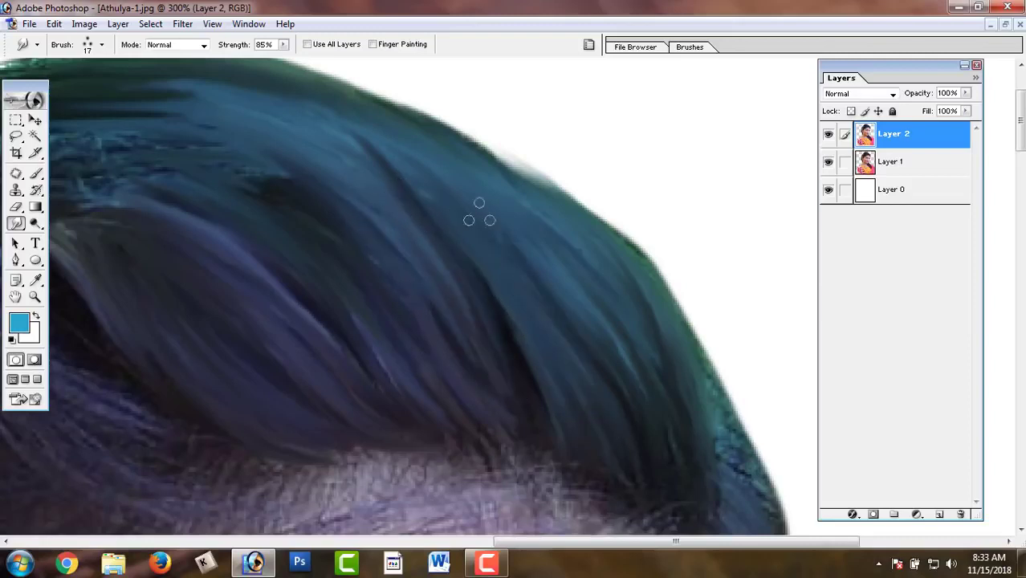
drag(474, 218, 602, 333)
Smooth the strands near and below the hair parting
scroll(377, 240, left, 3)
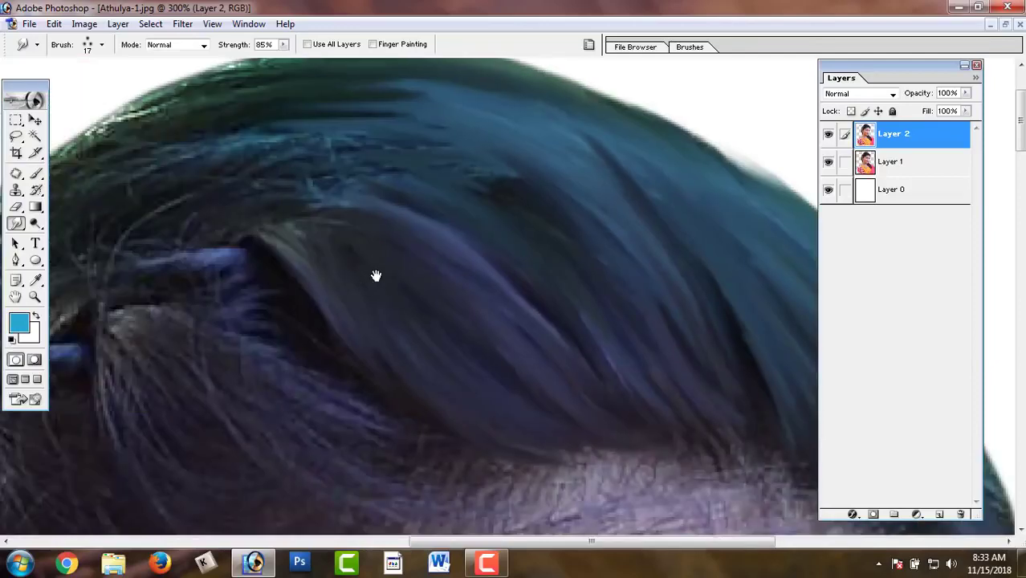
scroll(321, 249, left, 3)
drag(202, 193, 272, 321)
drag(192, 230, 241, 322)
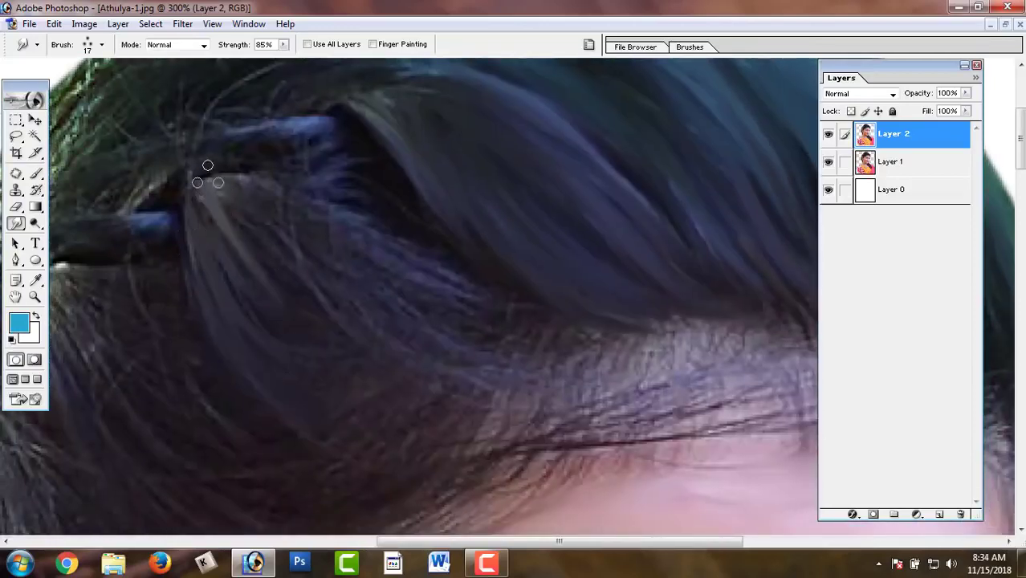
drag(207, 175, 273, 241)
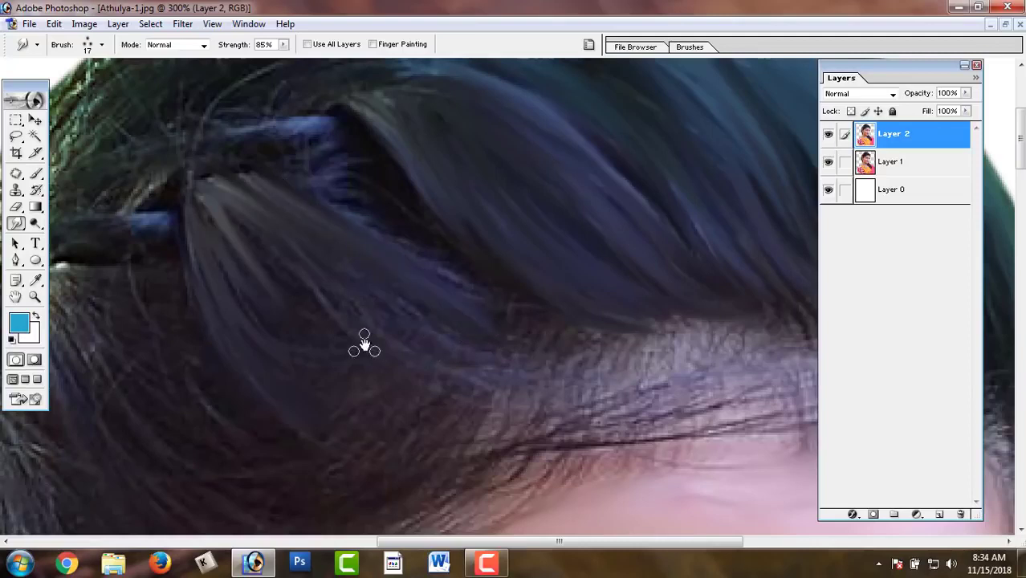
scroll(364, 344, down, 2)
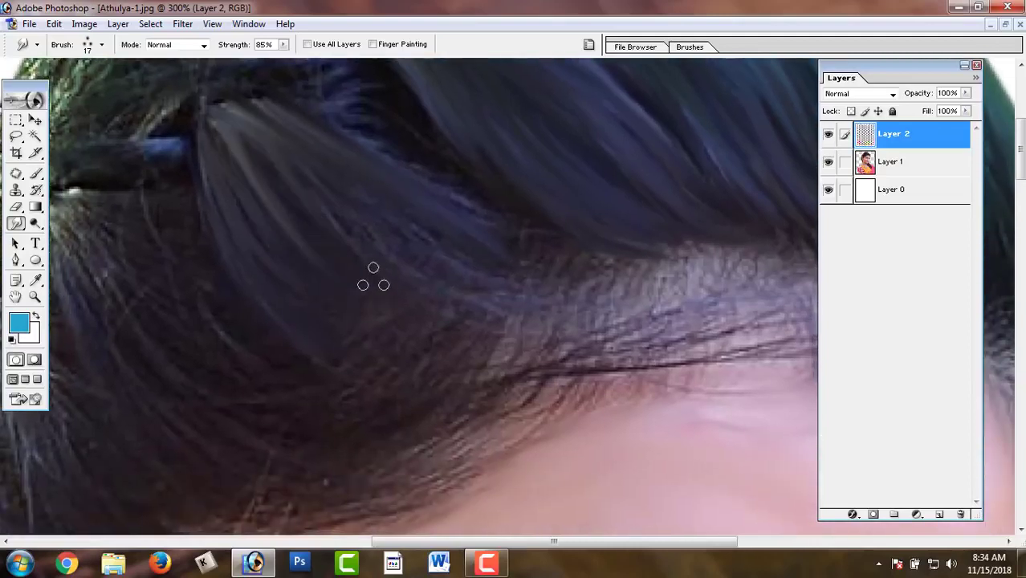
scroll(499, 351, up, 2)
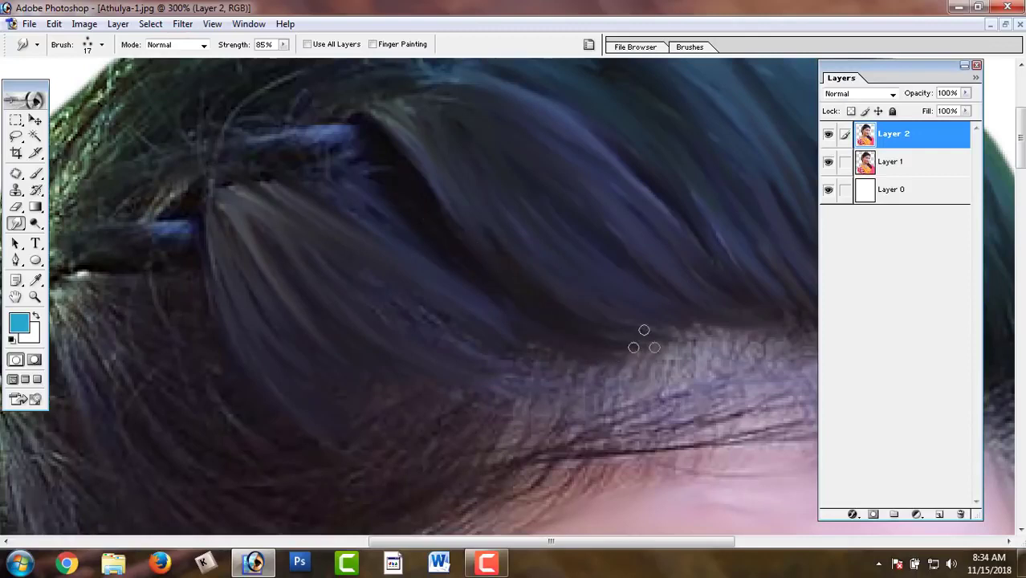
scroll(481, 241, up, 6)
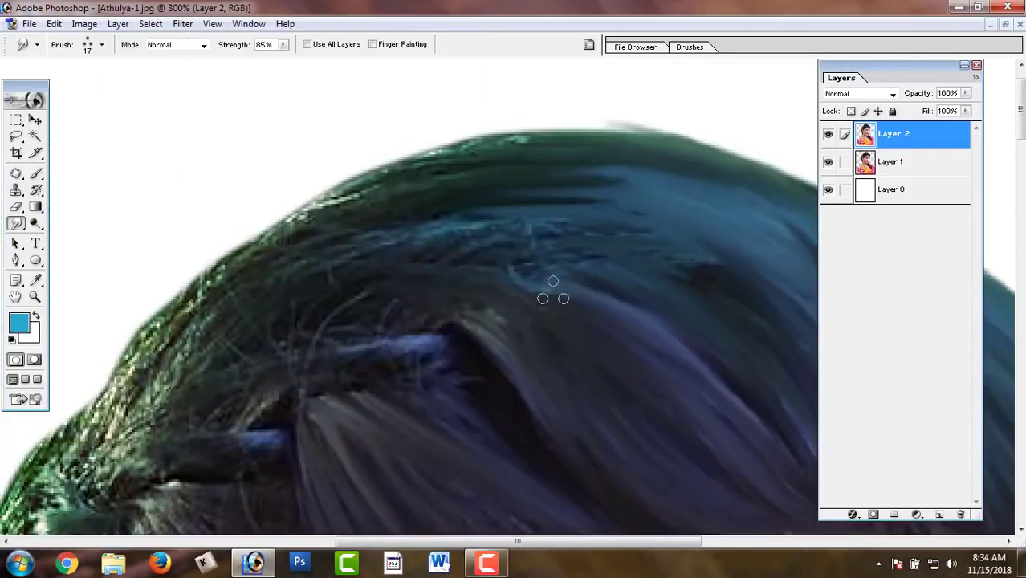
Soften the crown, the bright streaks on the top edge, and the dark curve
mouse_move(553, 293)
mouse_down()
mouse_move(503, 256)
mouse_move(447, 240)
mouse_move(687, 281)
mouse_move(482, 245)
mouse_up()
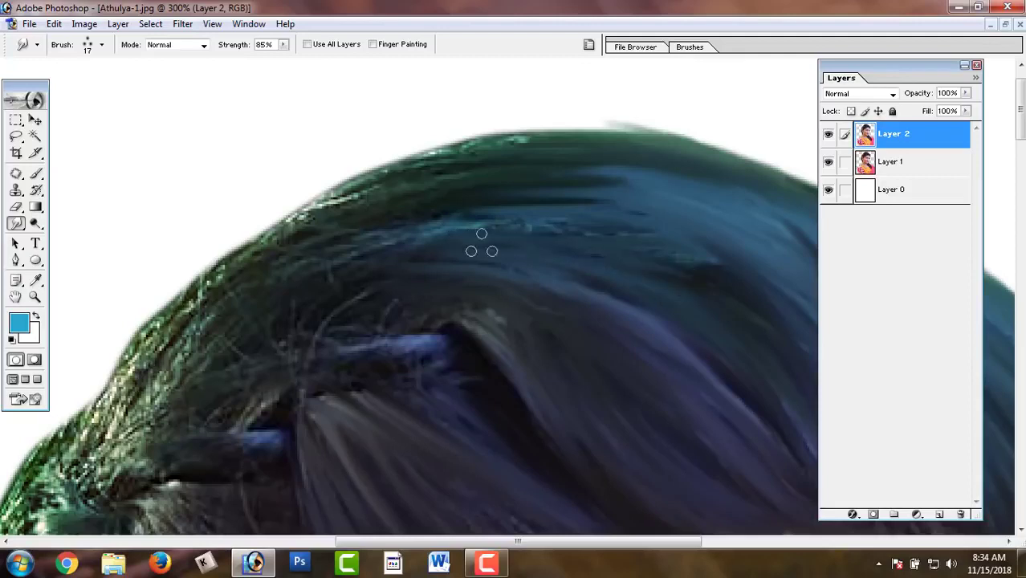
drag(714, 259, 554, 233)
mouse_move(675, 261)
mouse_down()
mouse_move(477, 195)
mouse_move(538, 151)
mouse_move(385, 180)
mouse_move(287, 229)
mouse_up()
drag(252, 283, 371, 222)
drag(450, 166, 508, 133)
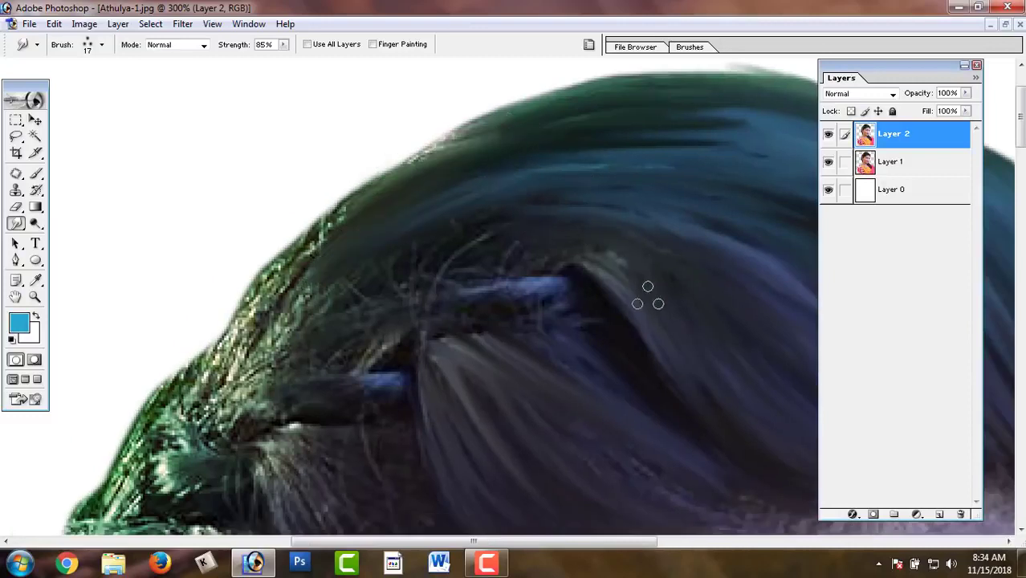
drag(648, 293, 504, 236)
drag(626, 238, 181, 306)
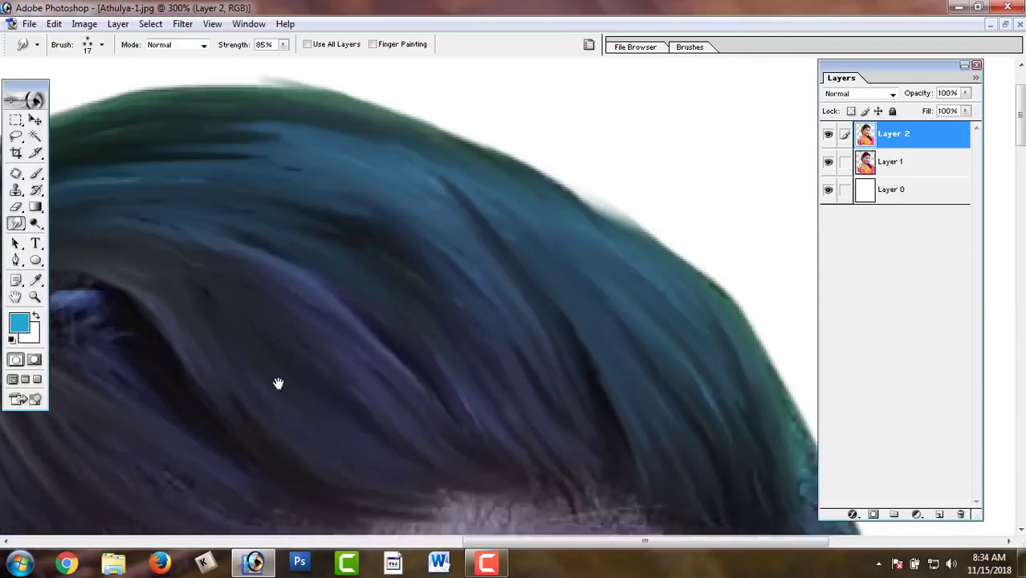
Blend the light blue streaks and bluish highlight into the dark front strands
drag(447, 460, 277, 383)
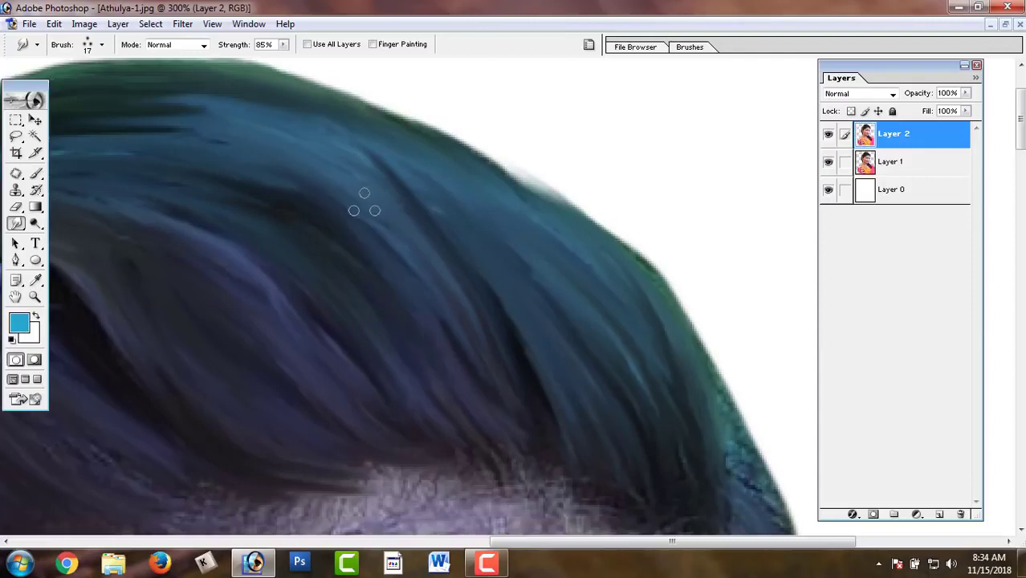
drag(466, 313, 547, 394)
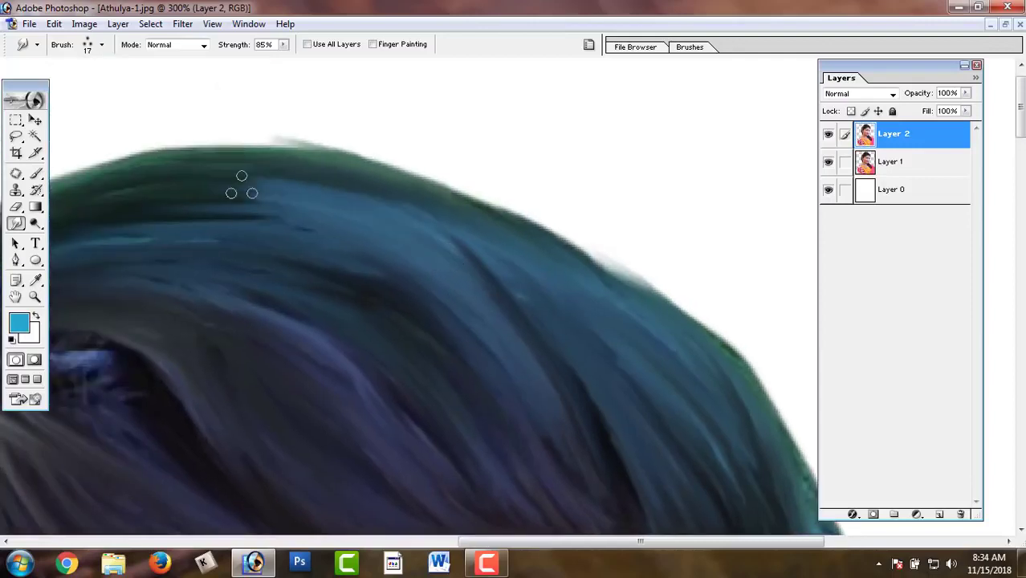
drag(195, 175, 398, 223)
drag(293, 230, 586, 237)
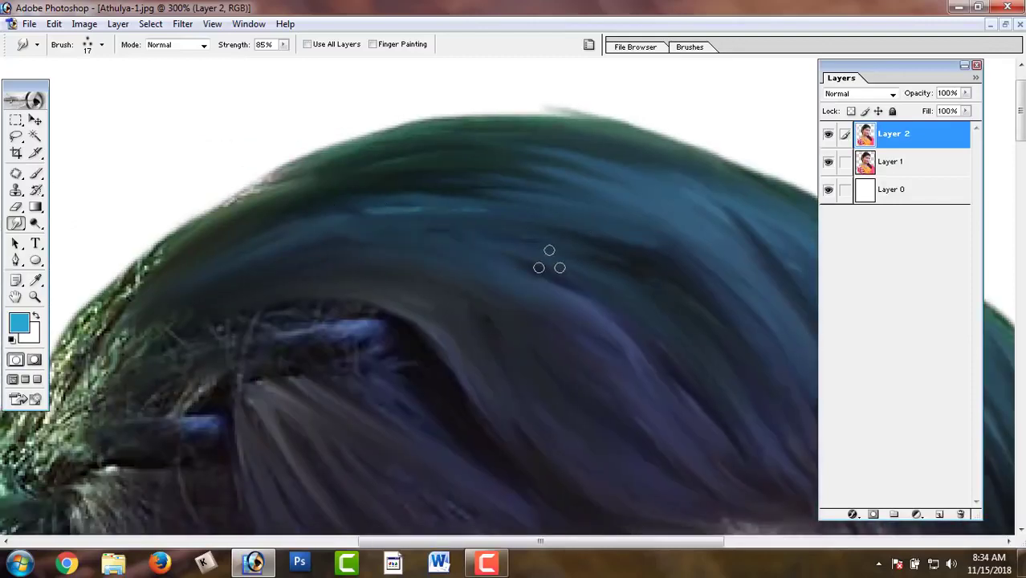
mouse_move(482, 210)
mouse_down()
mouse_move(345, 211)
mouse_move(228, 187)
mouse_up()
scroll(207, 337, down, 3)
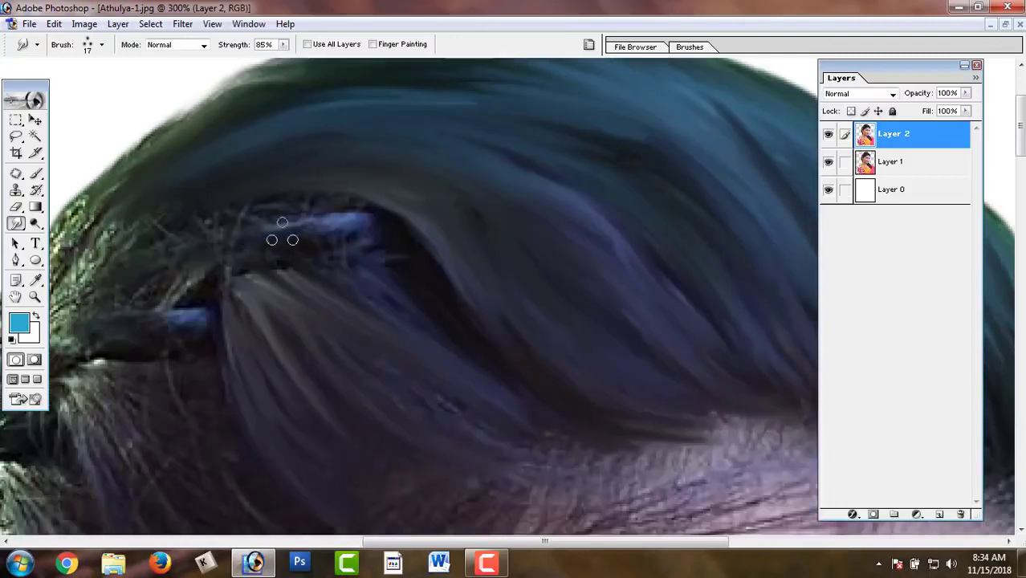
mouse_move(338, 236)
mouse_down()
mouse_move(418, 264)
mouse_move(284, 211)
mouse_move(180, 231)
mouse_move(180, 252)
mouse_up()
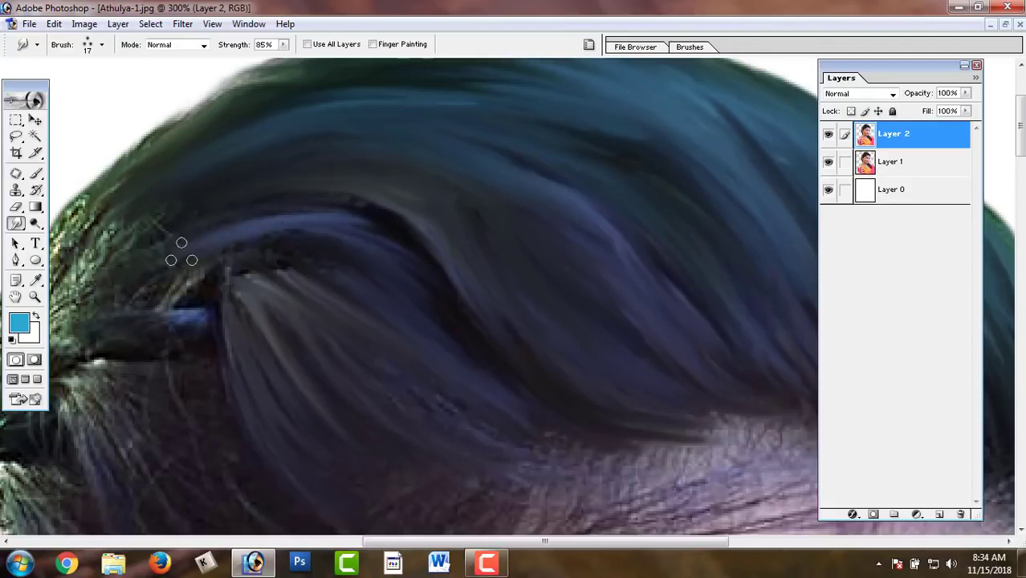
drag(338, 201, 394, 229)
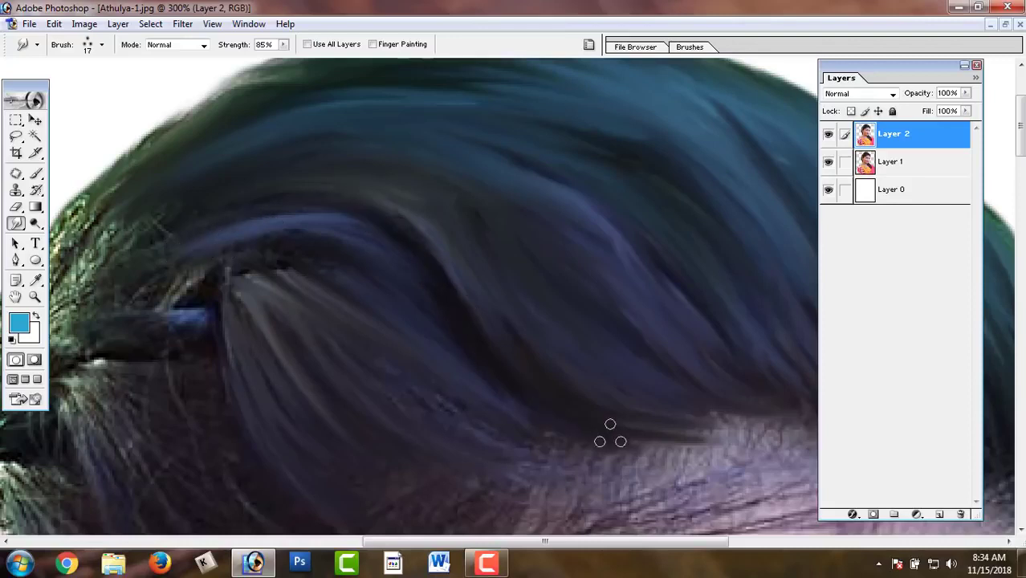
Smudge hair strands above the ear down toward the ear at 300%, undoing one stroke
key(ctrl+alt+0)
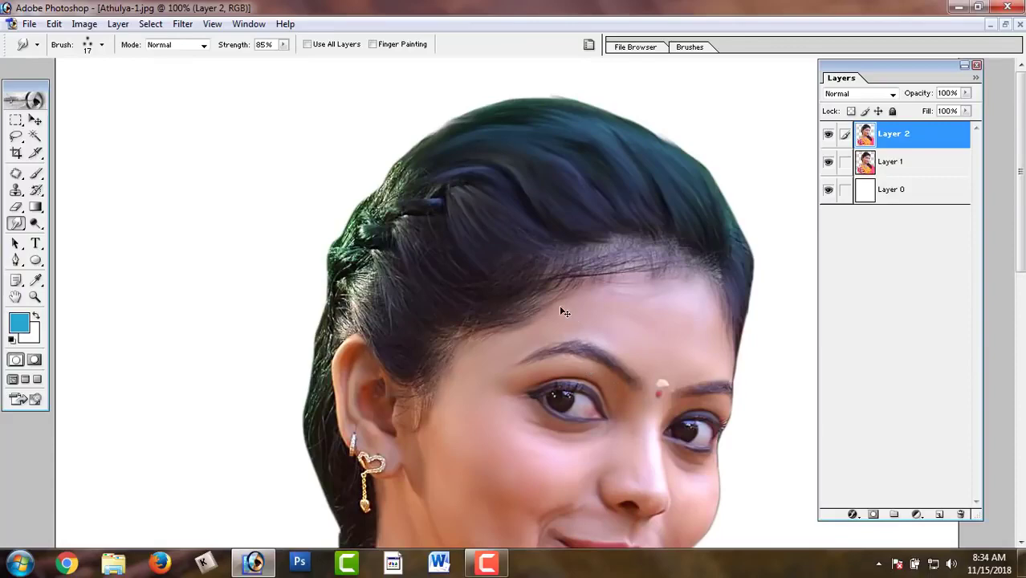
key(ctrl+plus)
key(ctrl+plus)
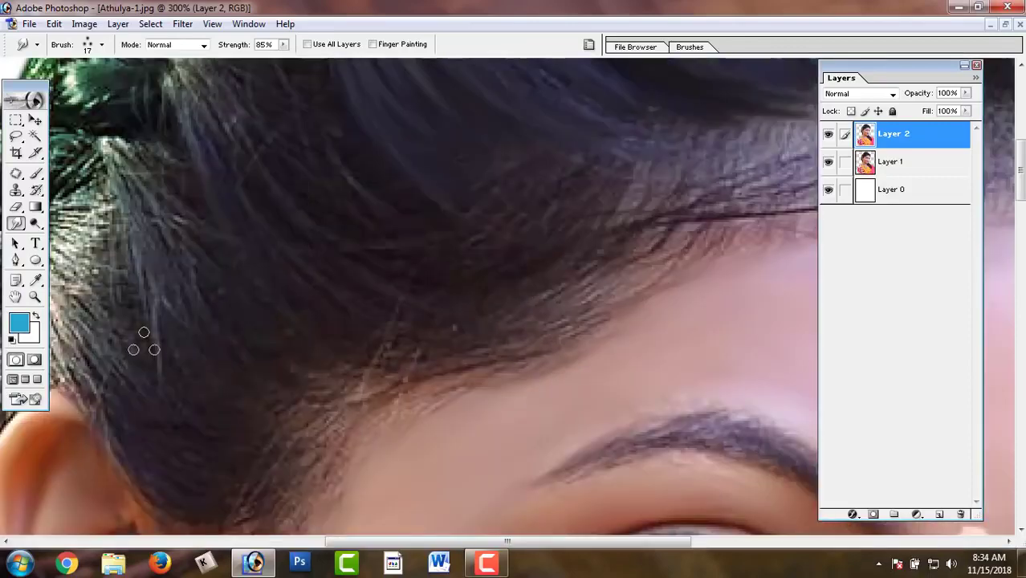
drag(156, 332, 435, 238)
mouse_move(305, 186)
mouse_down()
mouse_move(378, 245)
mouse_move(398, 297)
mouse_up()
mouse_move(309, 207)
mouse_down()
mouse_move(397, 309)
mouse_move(478, 366)
mouse_up()
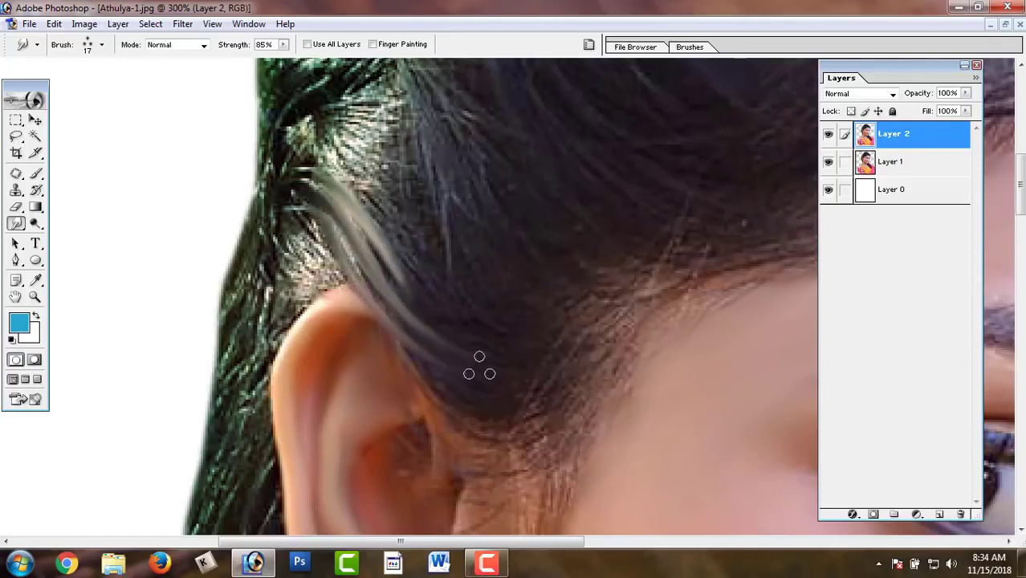
key(ctrl+z)
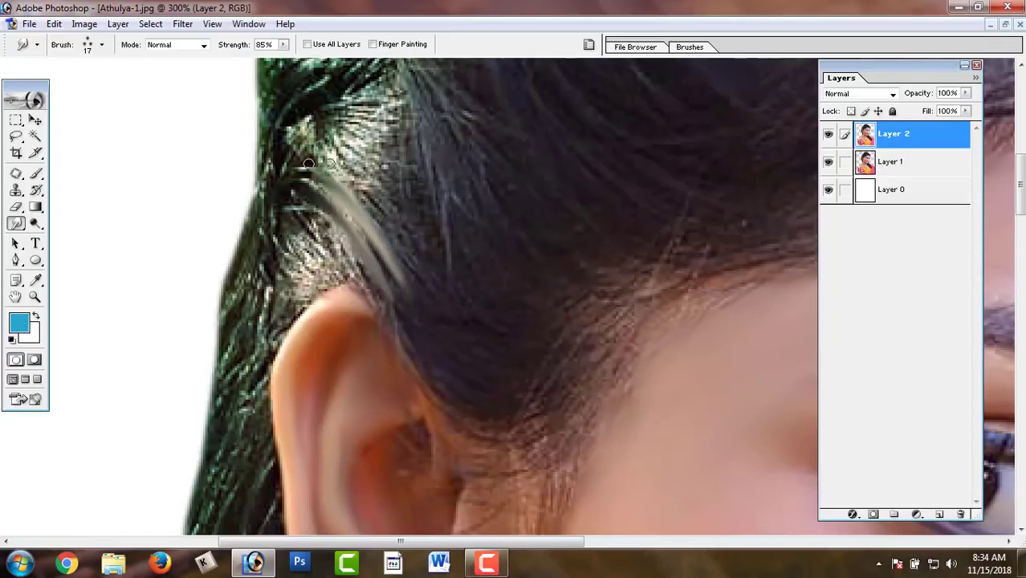
Smudge grey streaks down toward the ear and back up toward the crown
drag(309, 164, 461, 322)
drag(468, 366, 321, 200)
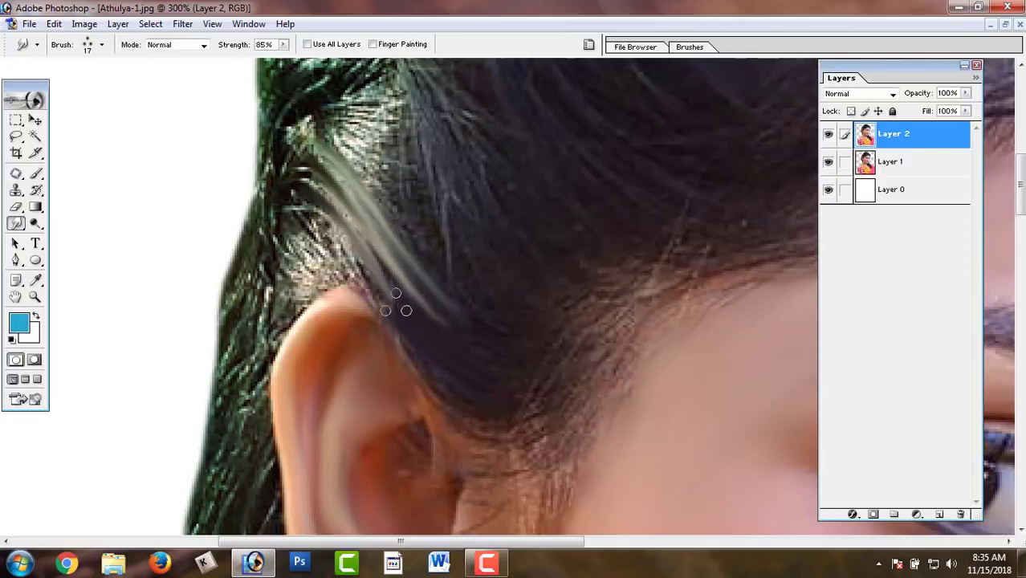
drag(449, 327, 321, 173)
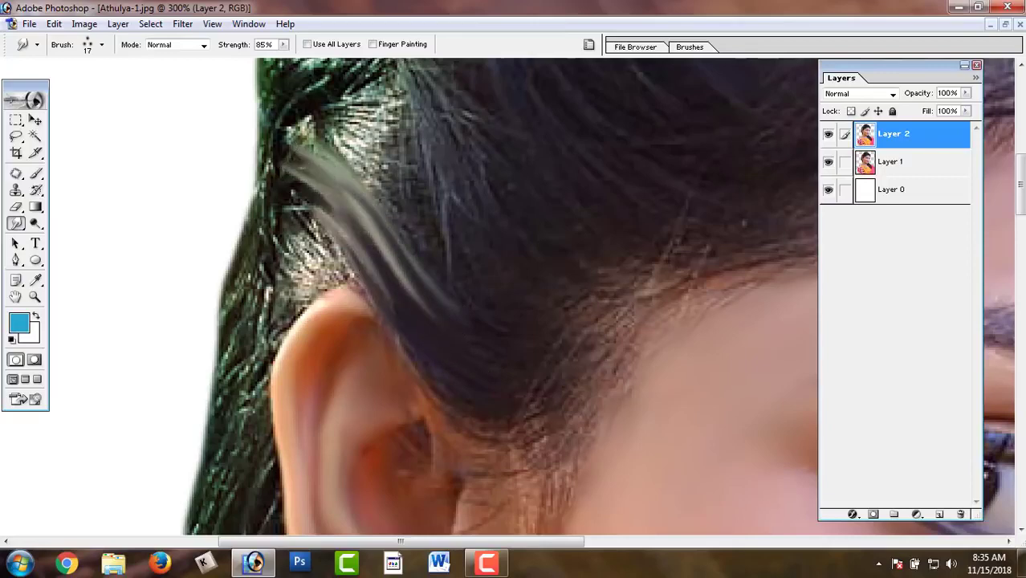
drag(417, 176, 384, 298)
drag(293, 231, 363, 327)
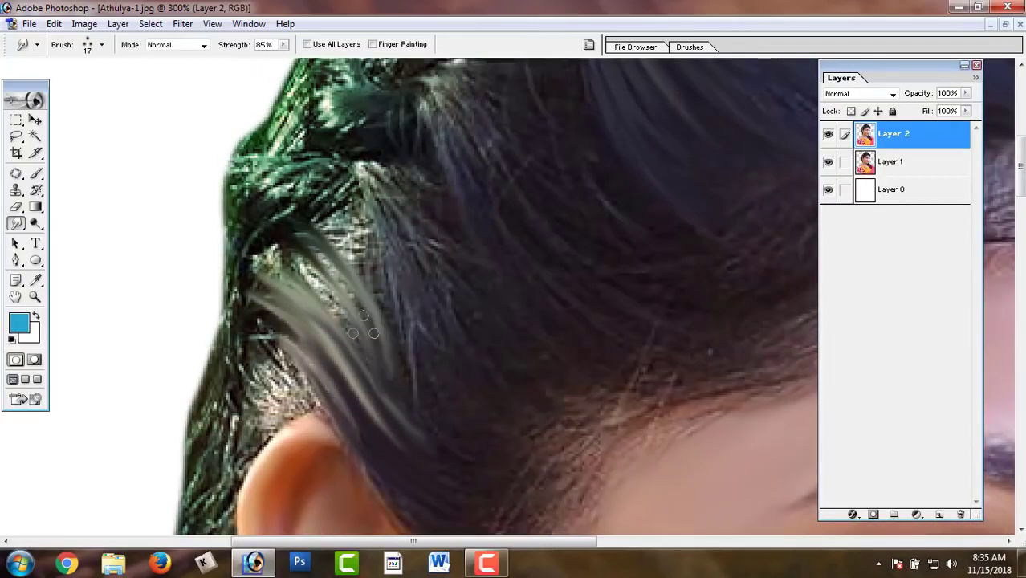
mouse_move(297, 256)
mouse_down()
mouse_move(401, 378)
mouse_move(465, 430)
mouse_up()
scroll(398, 378, up, 2)
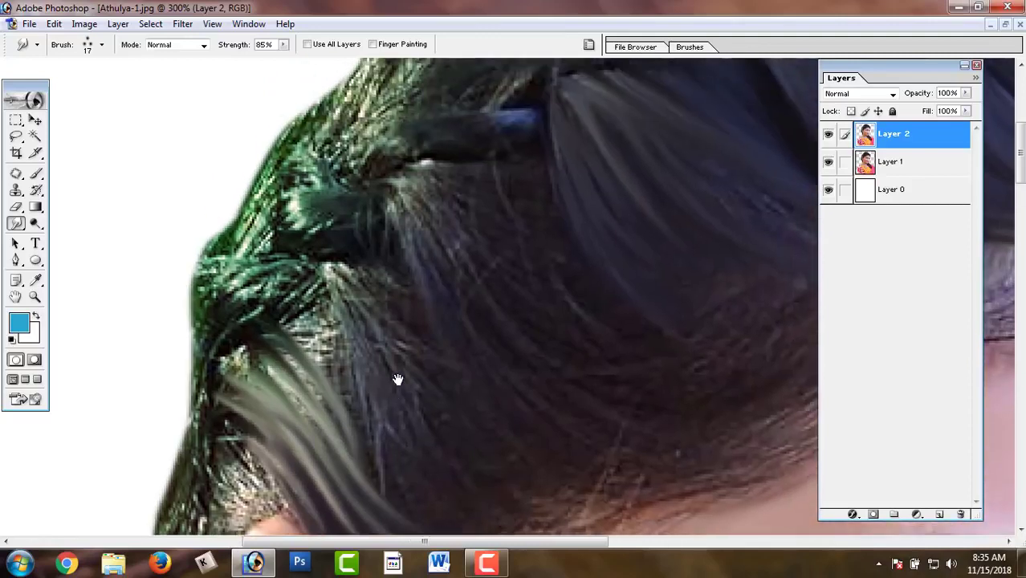
Smooth the textured hair patch into grey streaks running down-right from the hairline
drag(347, 254, 385, 323)
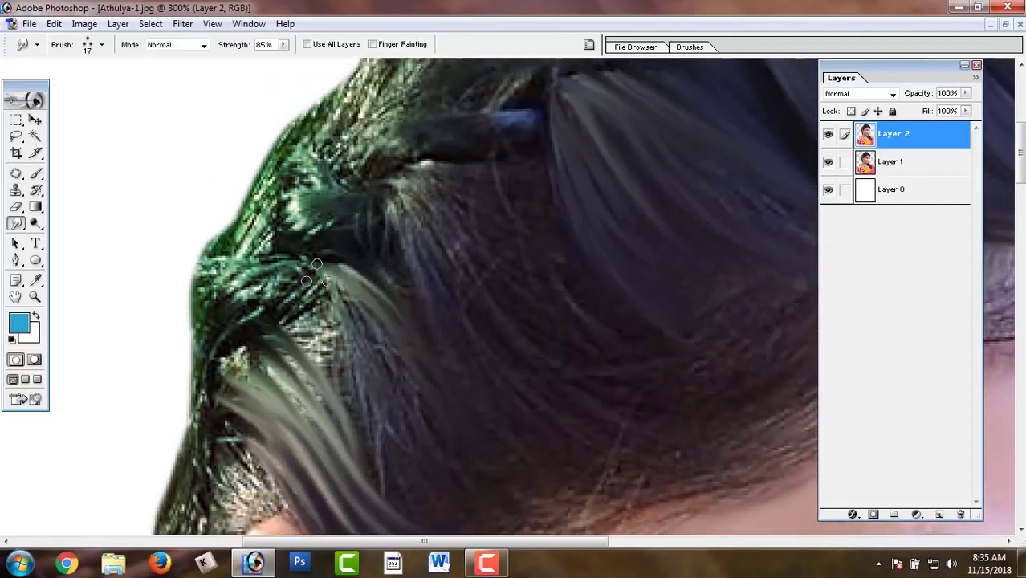
drag(302, 272, 400, 368)
drag(302, 295, 361, 385)
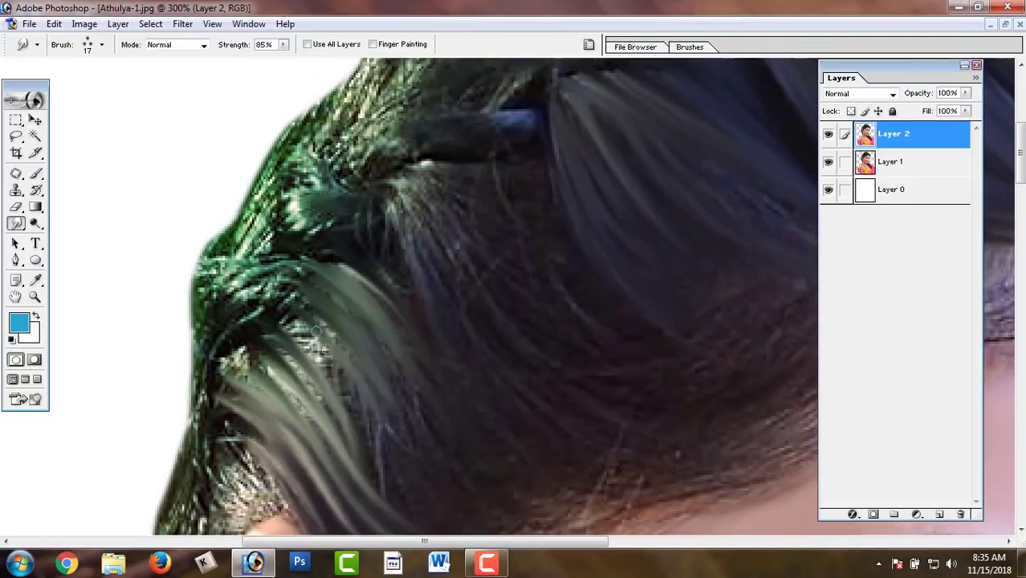
drag(297, 321, 371, 430)
mouse_move(298, 363)
mouse_down()
mouse_move(376, 454)
mouse_move(354, 458)
mouse_up()
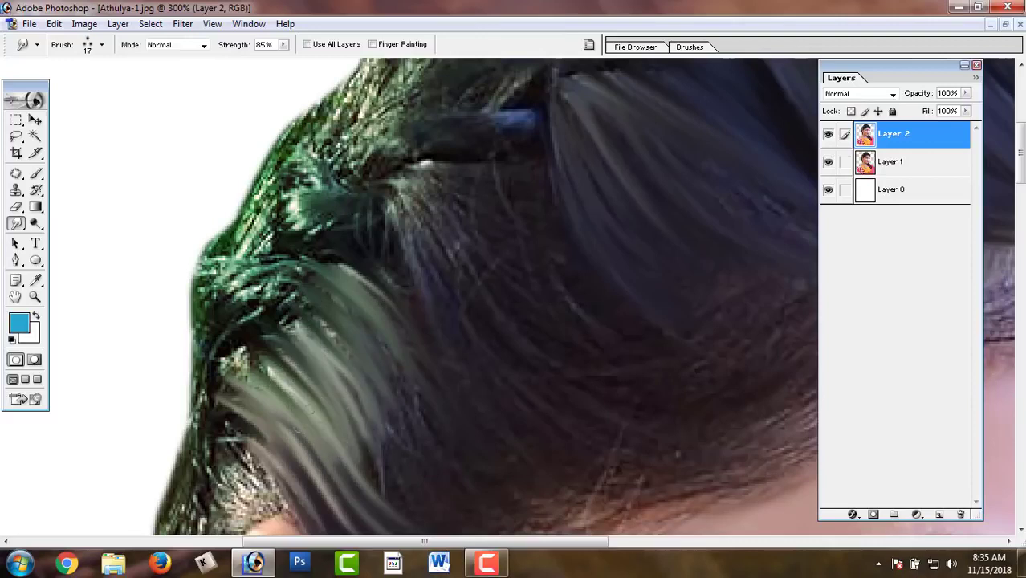
drag(293, 393, 379, 472)
drag(426, 405, 407, 518)
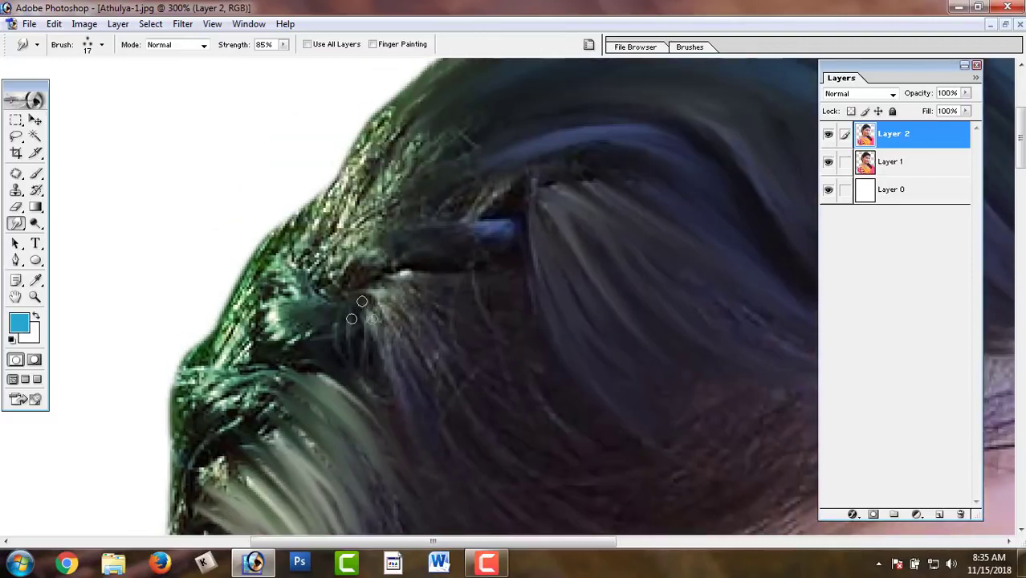
mouse_move(357, 305)
mouse_down()
mouse_move(427, 401)
mouse_move(462, 378)
mouse_up()
mouse_move(410, 283)
mouse_down()
mouse_move(474, 398)
mouse_move(479, 345)
mouse_up()
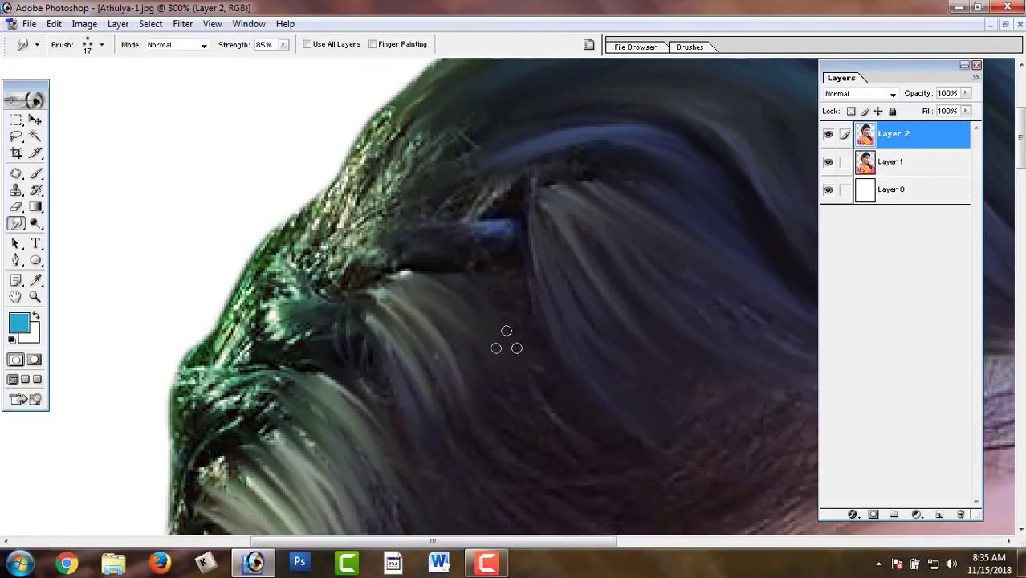
Pull grey strands down-right from the hairline through the middle hair
drag(550, 408, 530, 303)
drag(384, 257, 426, 358)
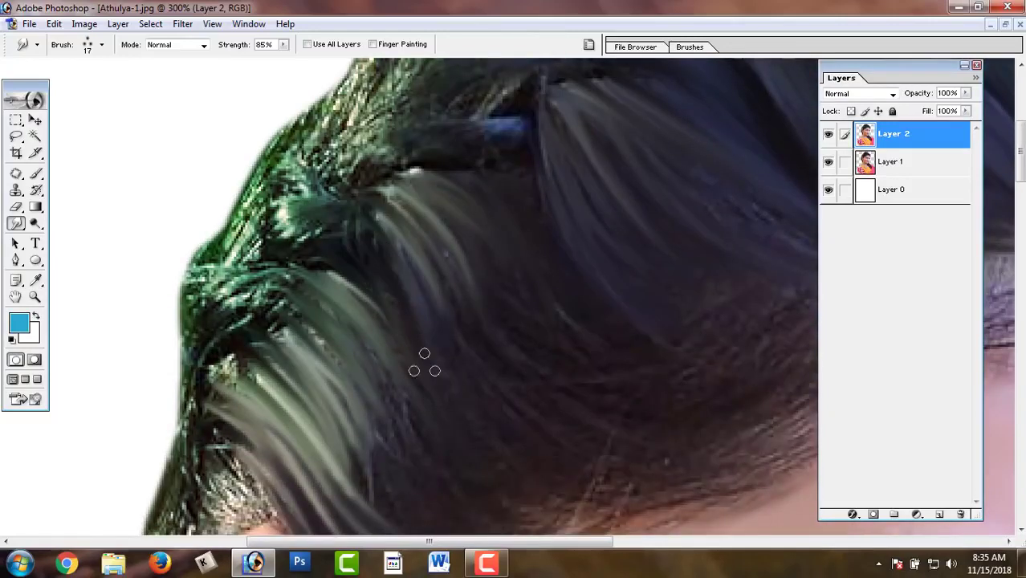
drag(373, 298, 422, 351)
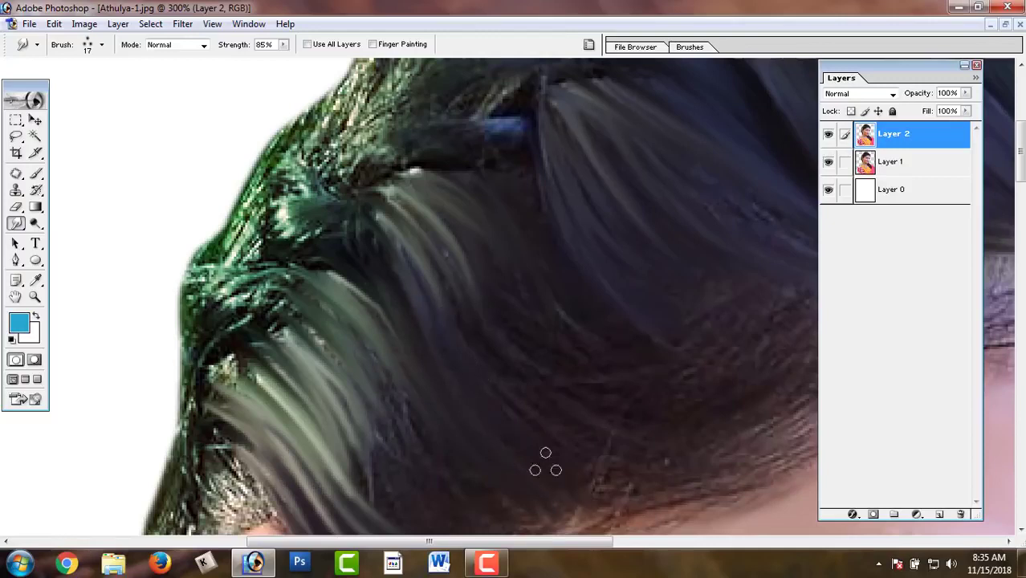
drag(451, 287, 498, 354)
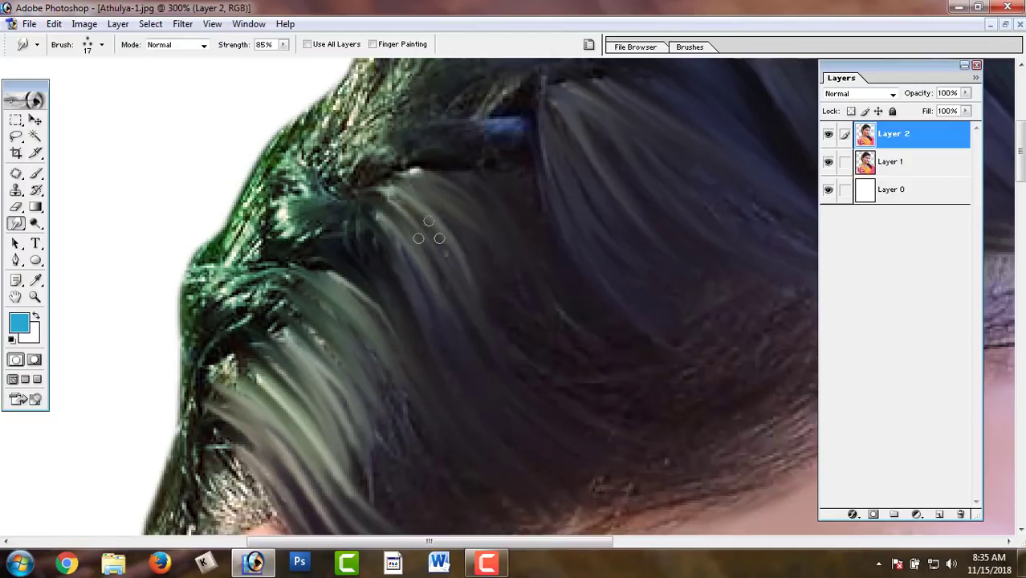
drag(429, 230, 481, 360)
mouse_move(456, 241)
mouse_down()
mouse_move(498, 330)
mouse_move(554, 394)
mouse_up()
drag(526, 317, 566, 358)
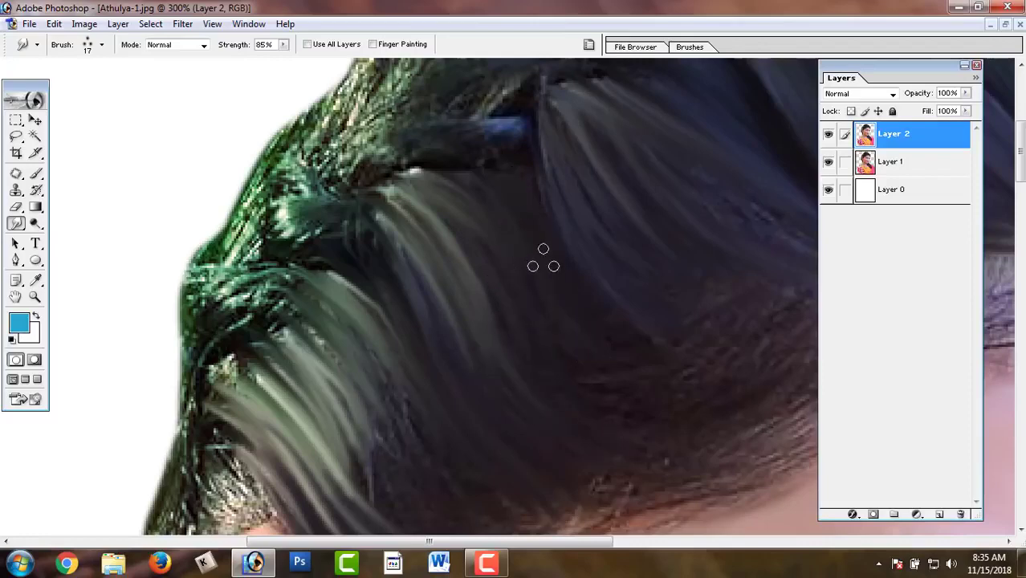
drag(703, 355, 495, 247)
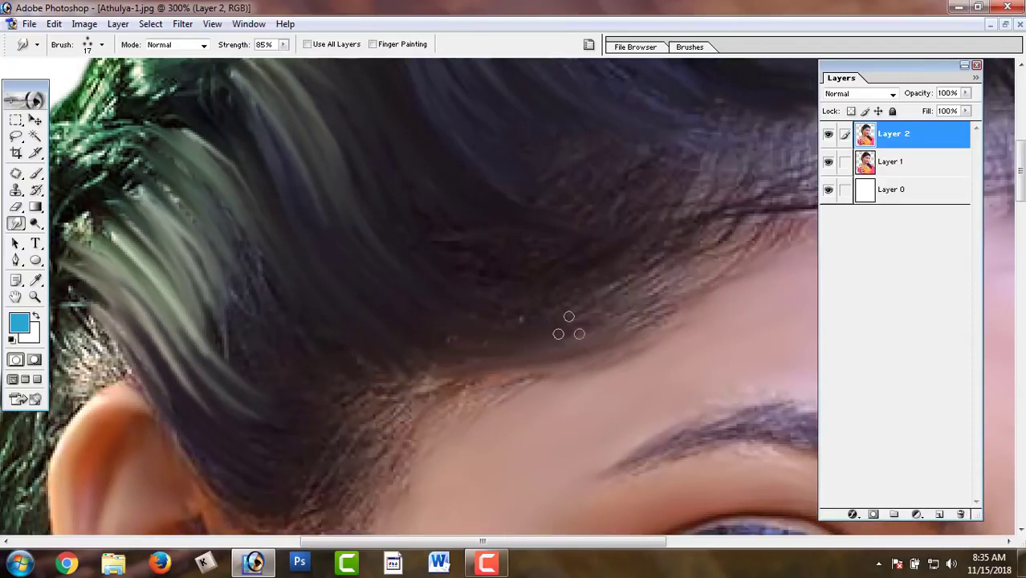
Blend strands in the upper hair, then bring the left hair and eyebrow into view
drag(592, 368, 576, 392)
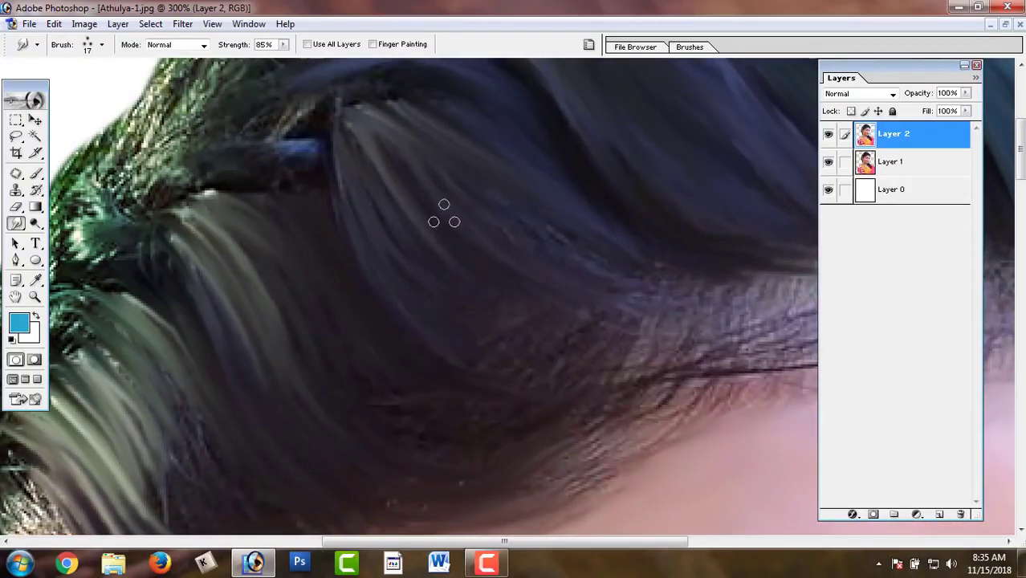
drag(366, 172, 448, 291)
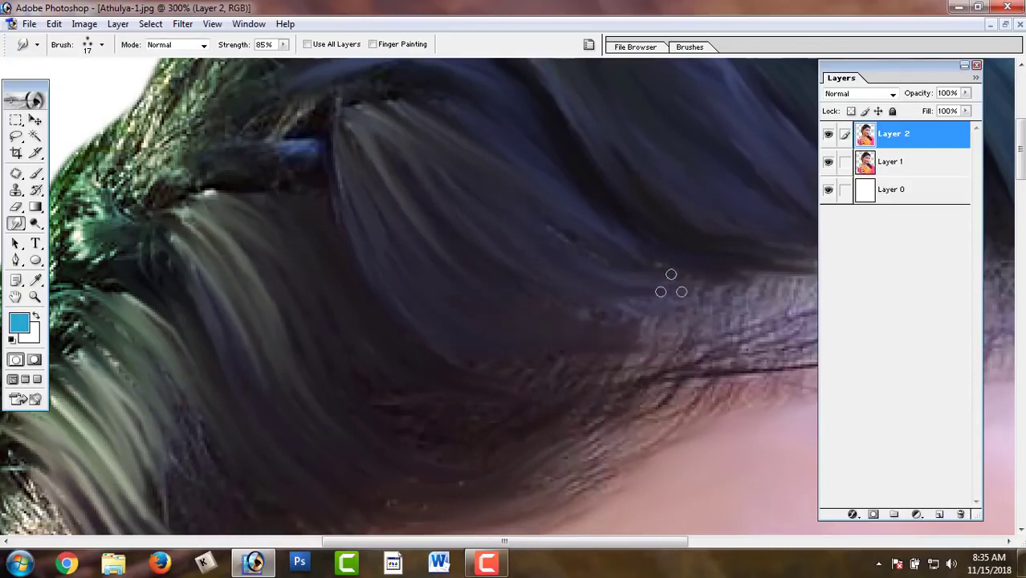
drag(664, 280, 374, 314)
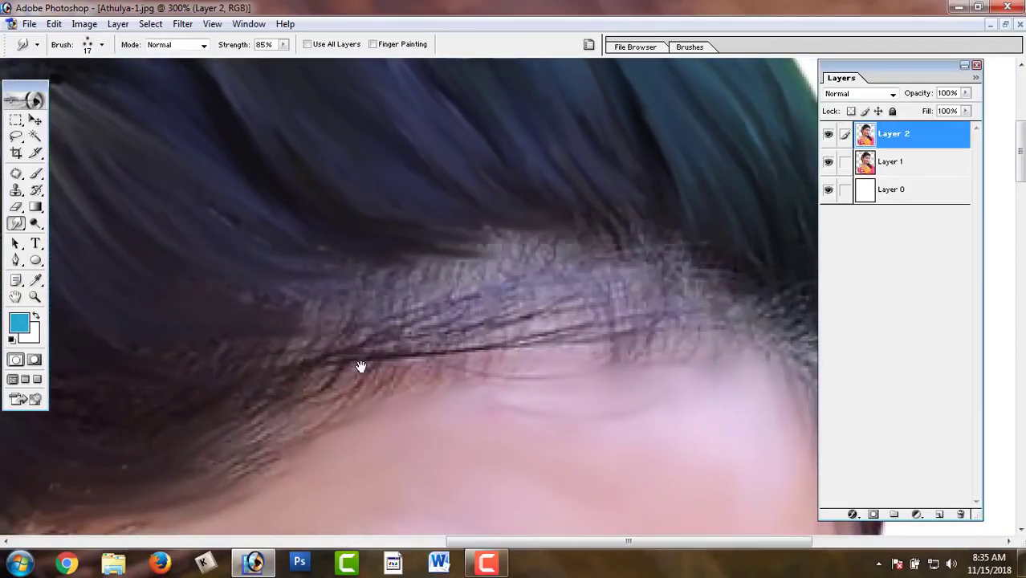
drag(360, 367, 467, 297)
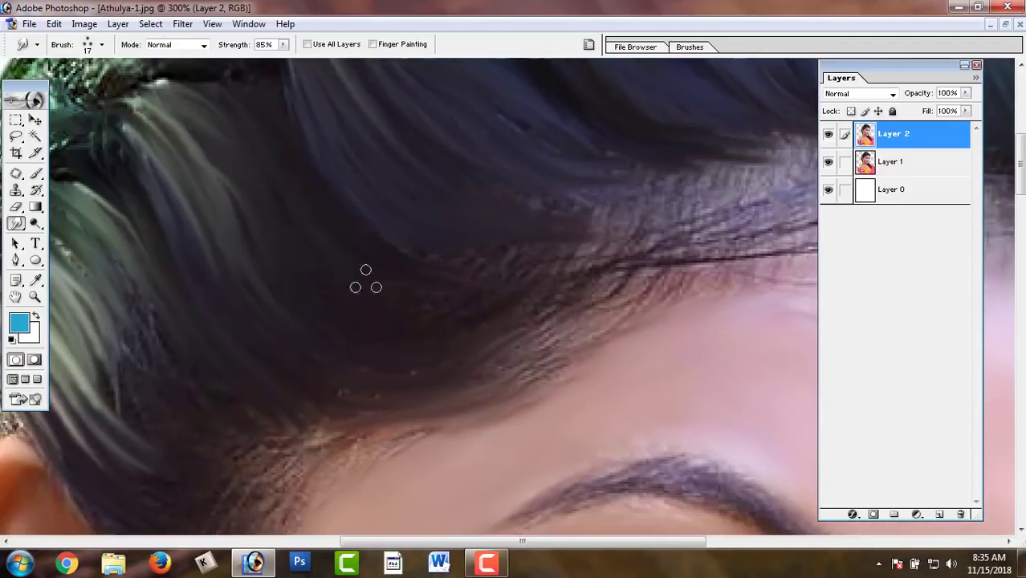
Smudge dark hair into the bare forehead hairline at 85% strength so it blends into skin
mouse_move(582, 329)
mouse_down()
mouse_move(518, 392)
mouse_move(585, 384)
mouse_up()
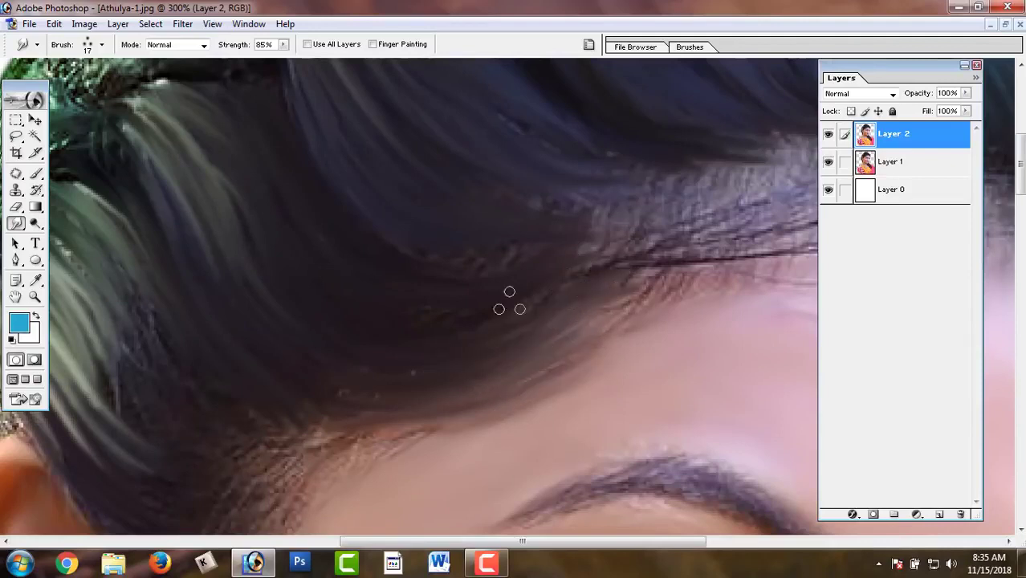
drag(618, 270, 558, 368)
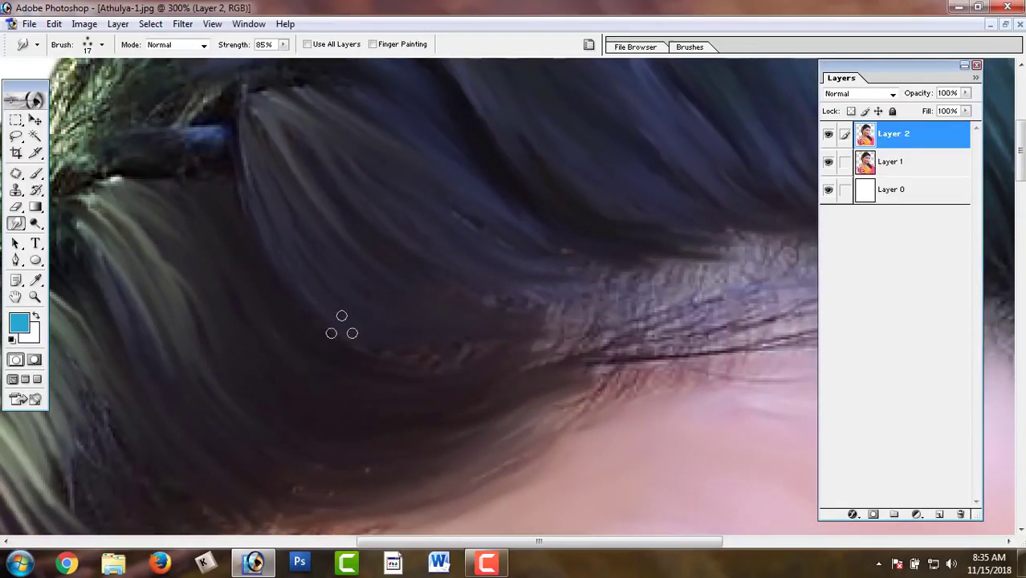
drag(469, 357, 572, 299)
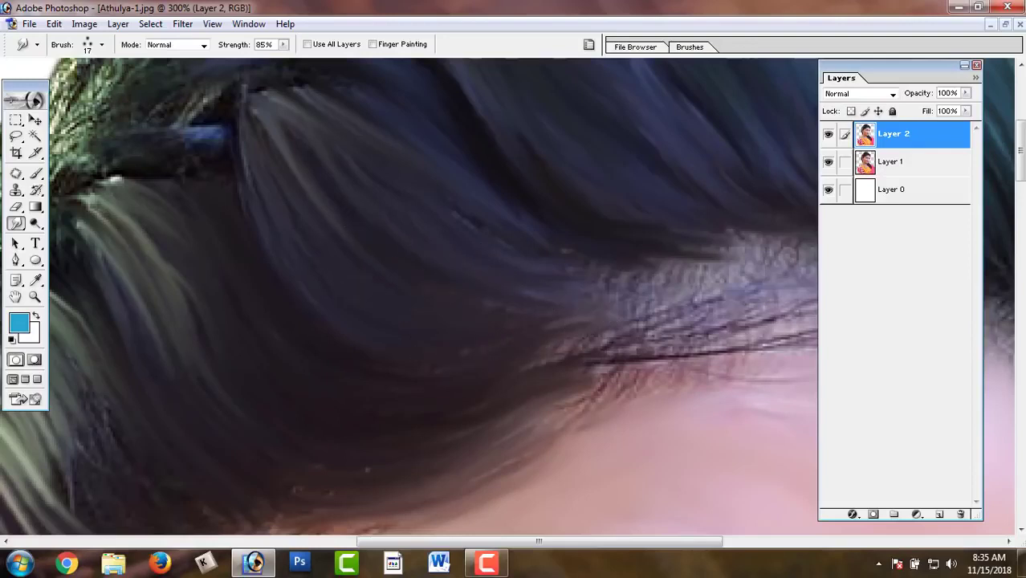
drag(559, 294, 676, 291)
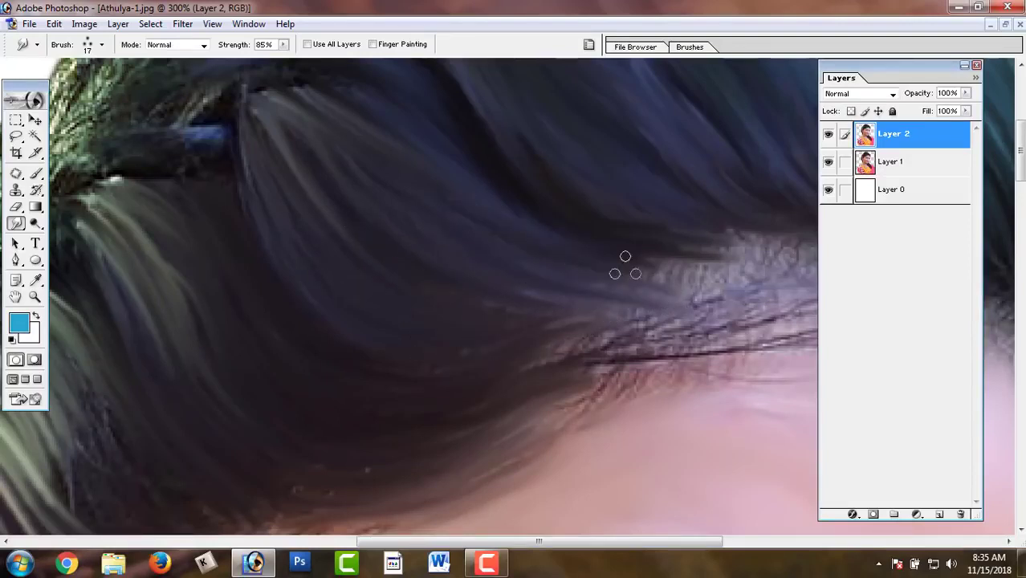
drag(625, 267, 706, 266)
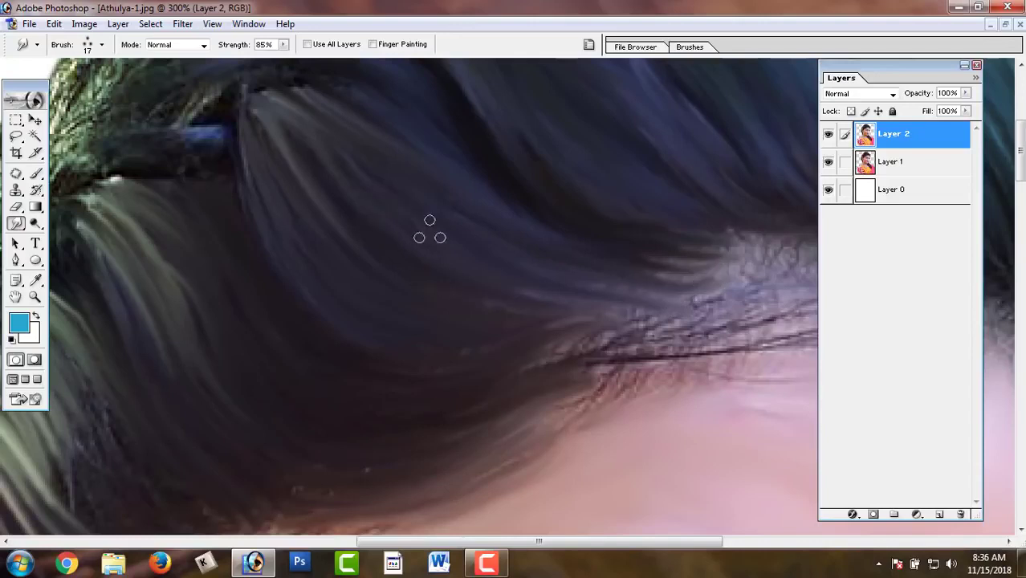
drag(522, 304, 578, 309)
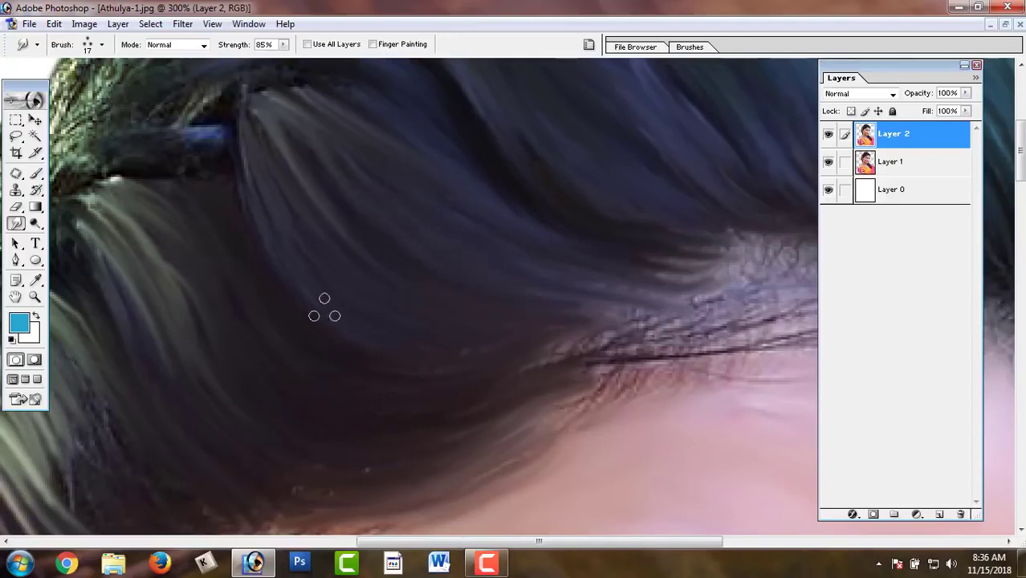
mouse_move(482, 402)
mouse_down()
mouse_move(545, 388)
mouse_move(394, 363)
mouse_up()
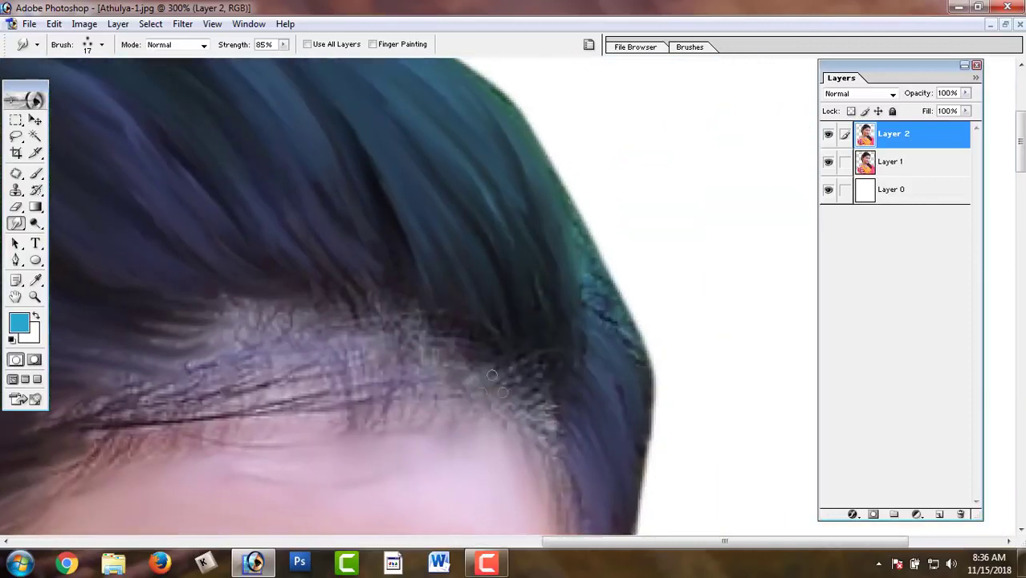
At 500% with a 9–10 px brush, smudge the right hair outline smooth against white
key(ctrl+plus)
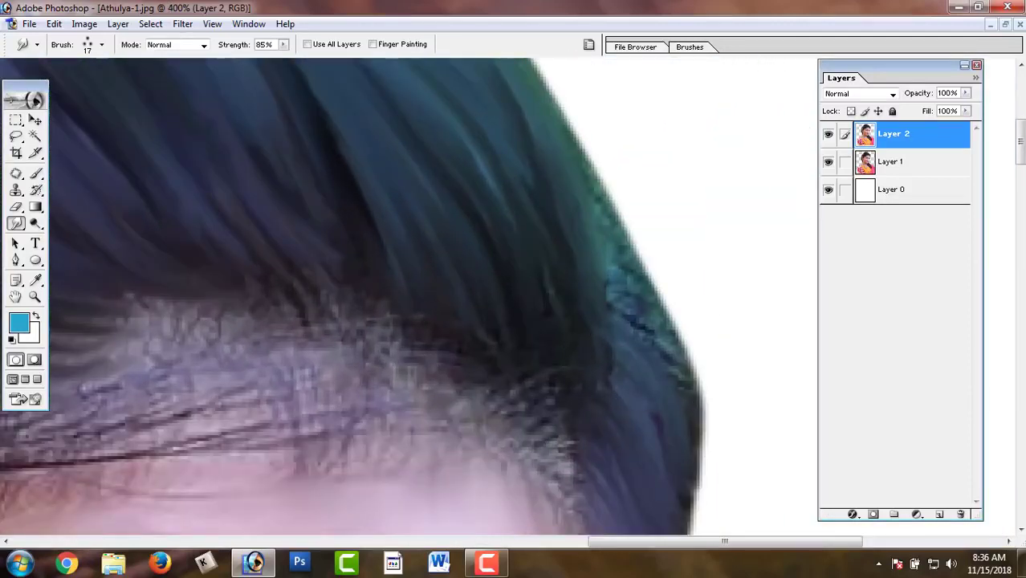
key(ctrl+plus)
mouse_move(608, 301)
mouse_down()
mouse_move(488, 288)
mouse_move(557, 335)
mouse_move(578, 378)
mouse_up()
key(bracketleft)
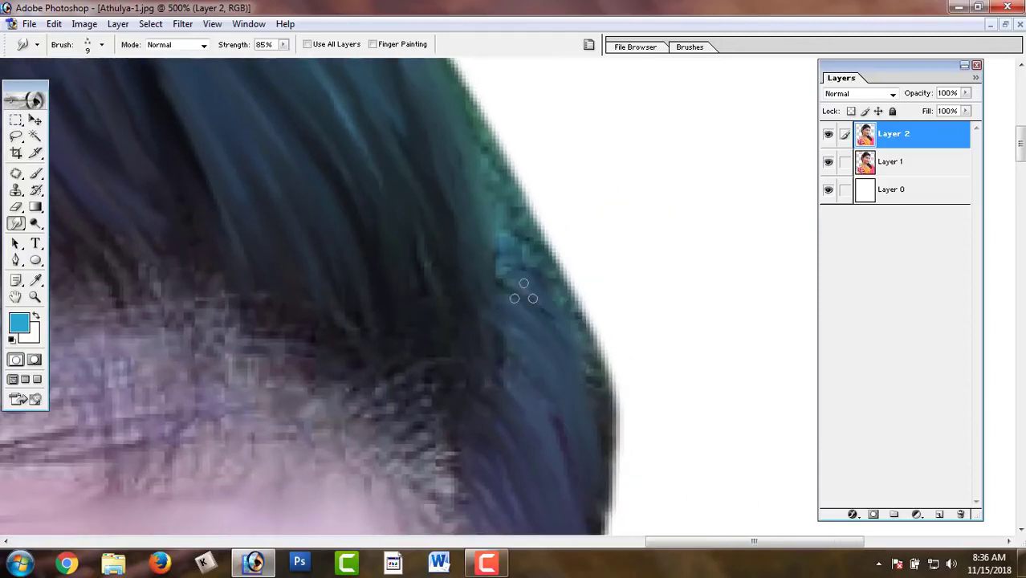
drag(529, 275, 607, 431)
scroll(562, 446, up, 1)
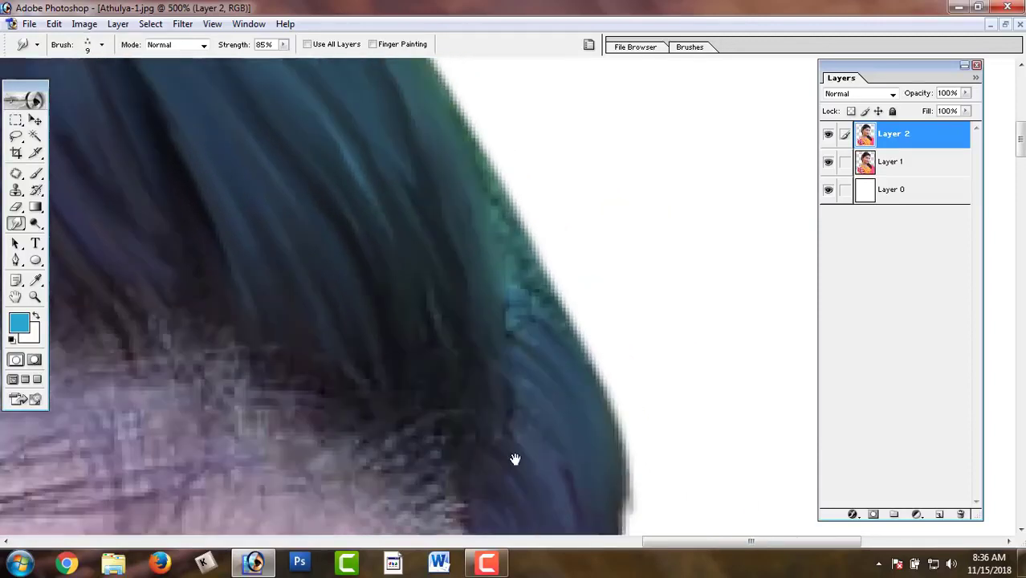
scroll(516, 459, up, 3)
drag(446, 391, 375, 191)
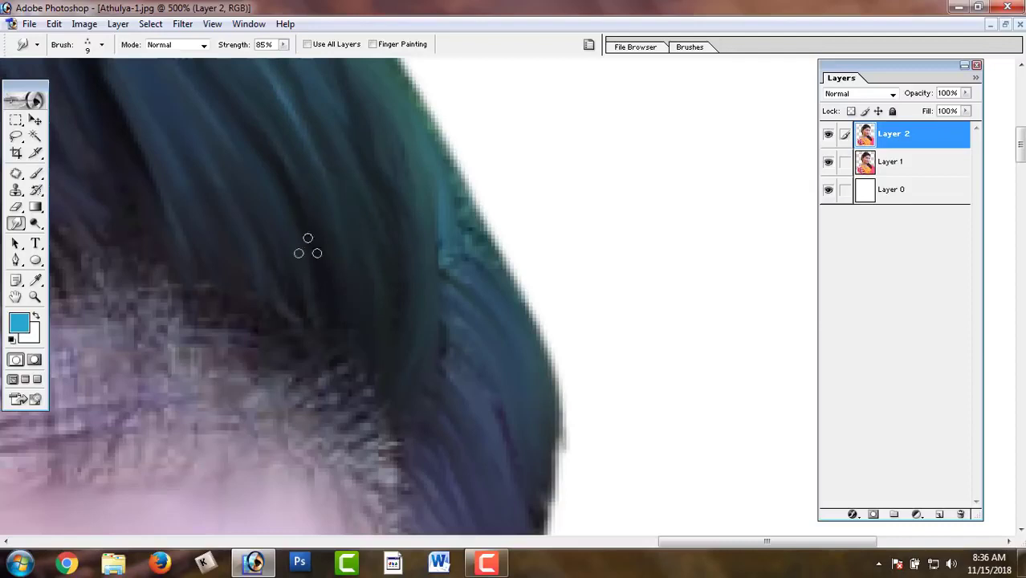
drag(450, 355, 443, 391)
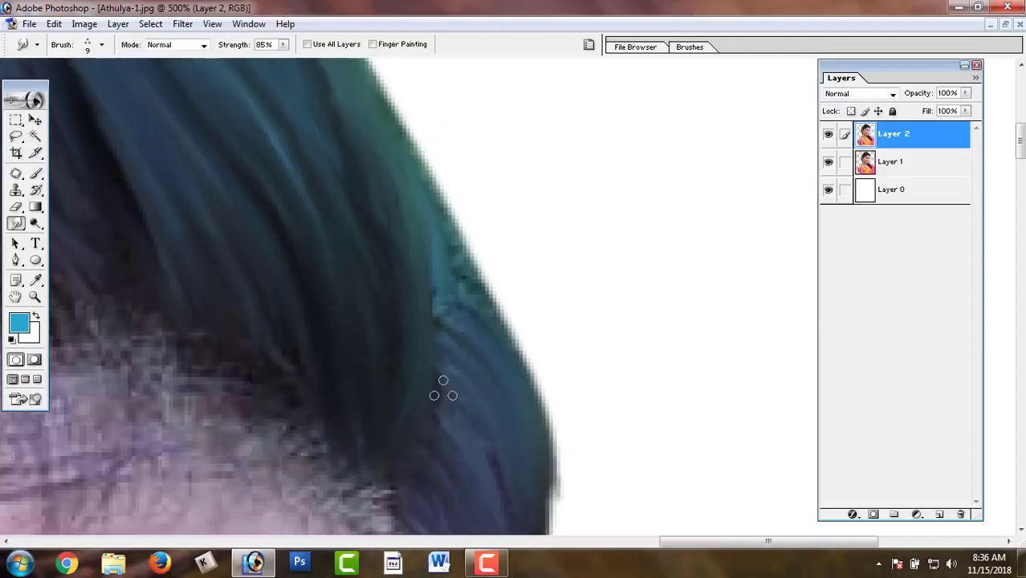
scroll(438, 297, up, 3)
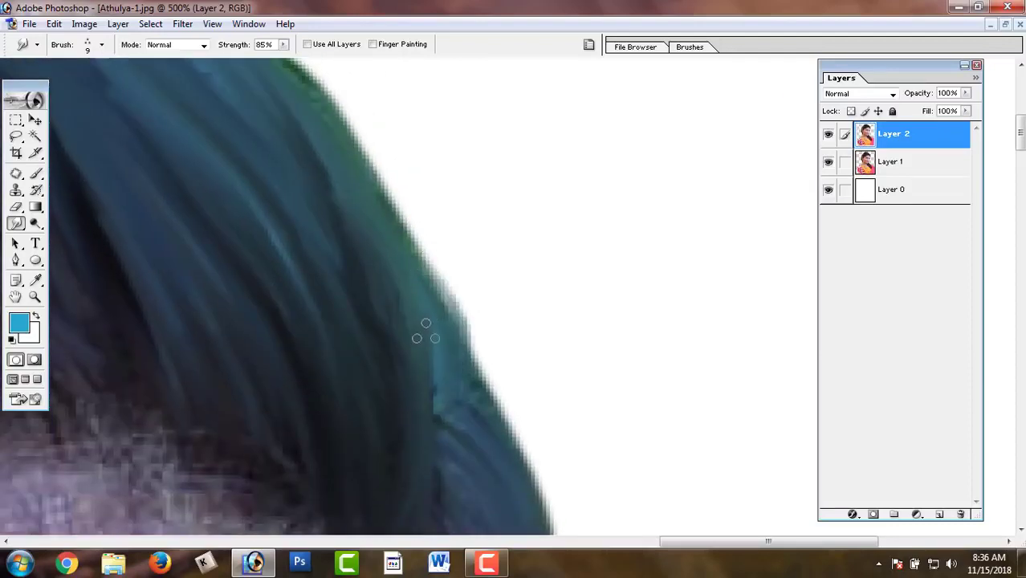
drag(327, 126, 366, 286)
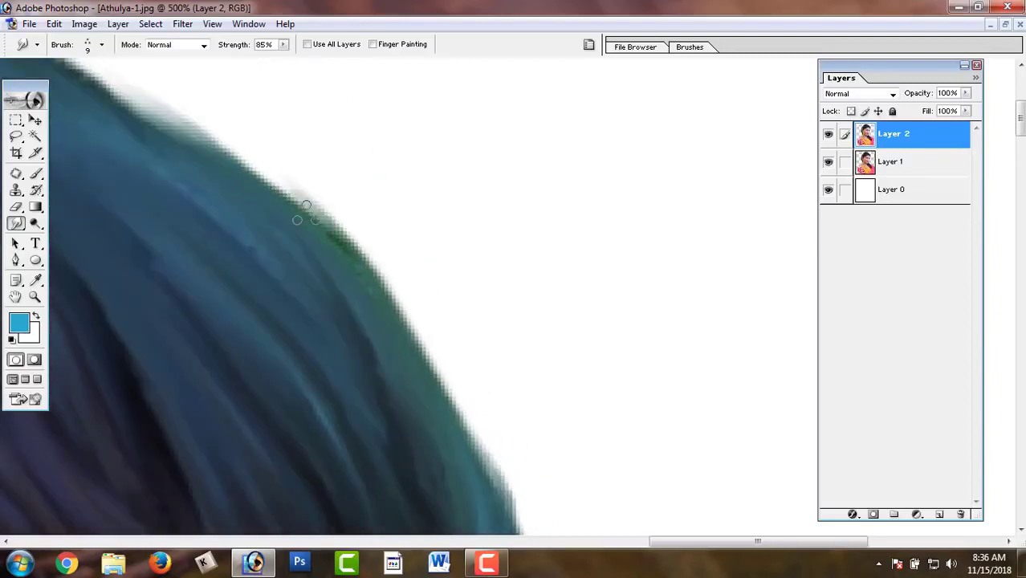
Blend the dark temple hairline into the skin with a larger Smudge brush
key(ctrl+minus)
key(ctrl+minus)
key(ctrl+minus)
key(ctrl+minus)
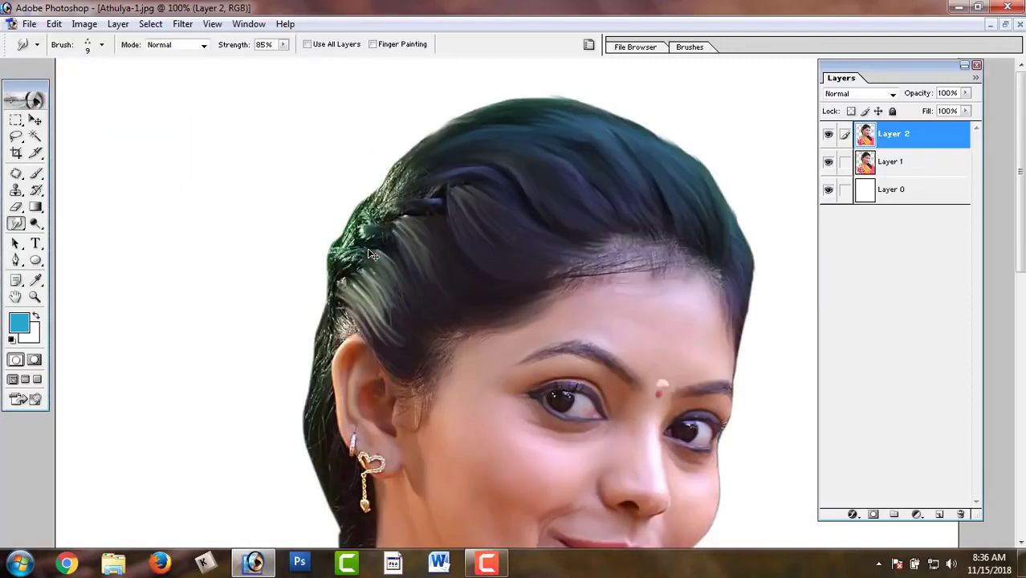
key(ctrl+minus)
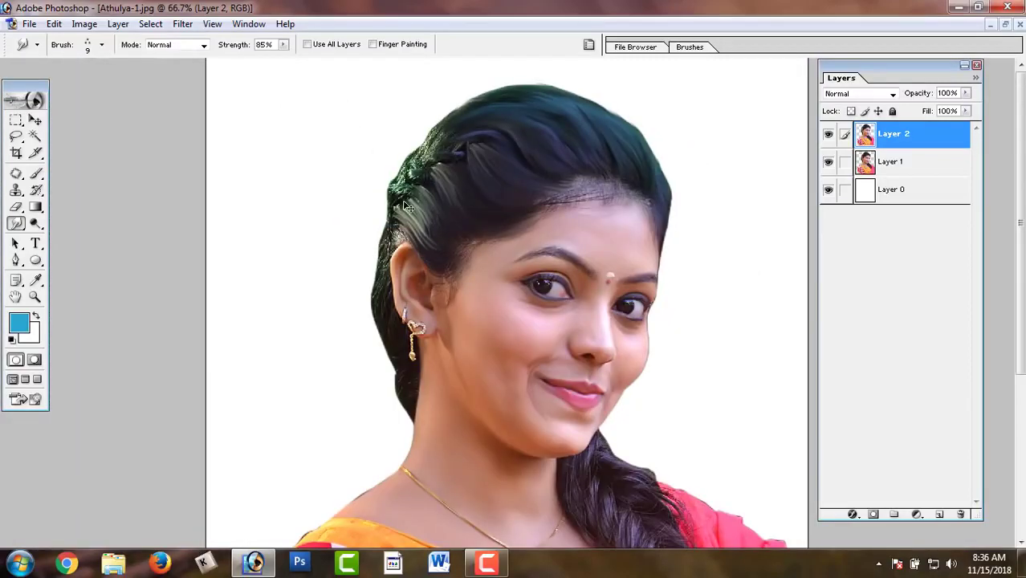
key(ctrl+plus)
key(ctrl+plus)
key(ctrl+plus)
mouse_move(171, 213)
mouse_down()
mouse_move(355, 309)
mouse_move(385, 391)
mouse_up()
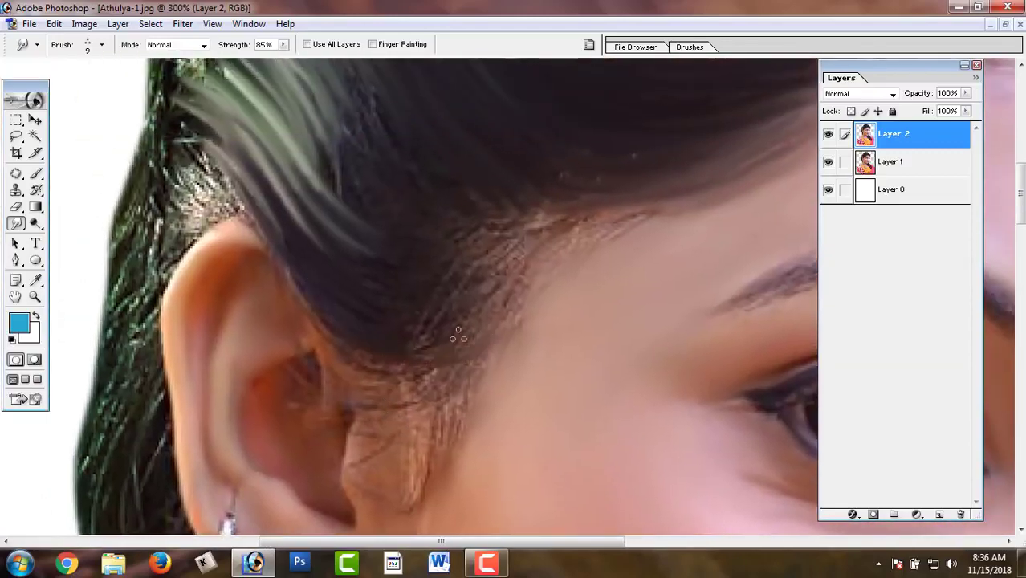
drag(418, 333, 492, 299)
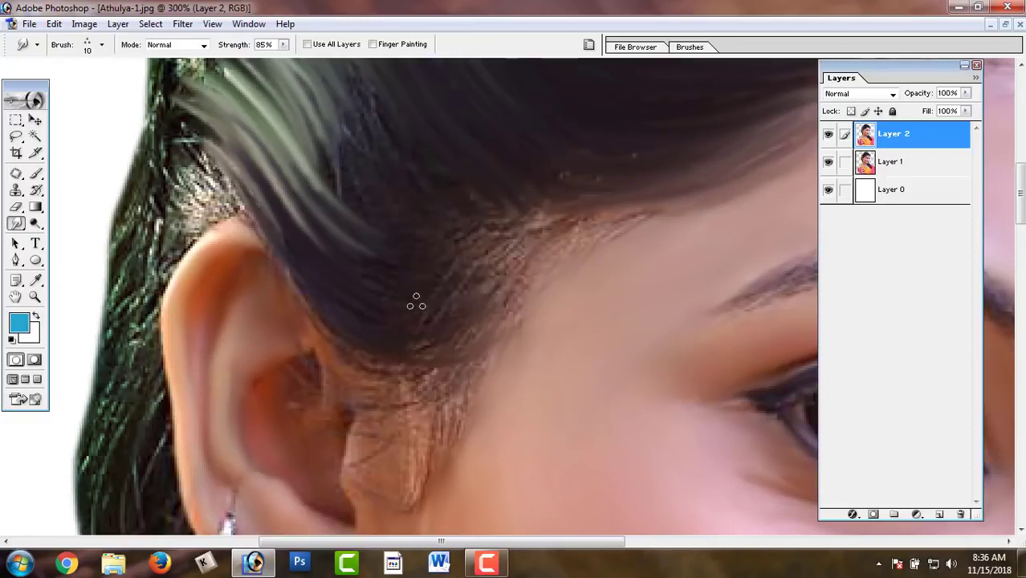
key(bracketright)
drag(458, 294, 460, 306)
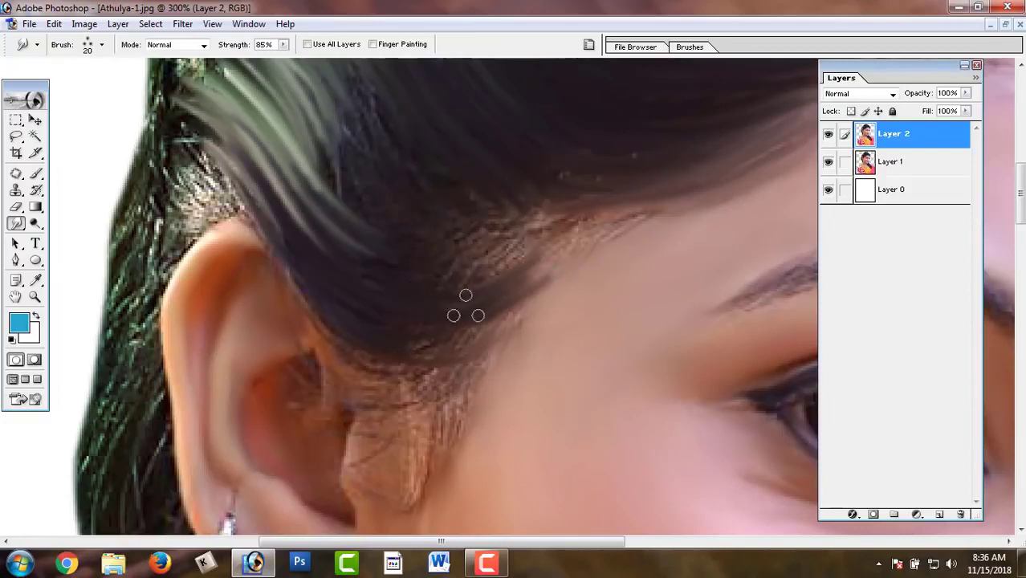
drag(391, 335, 530, 309)
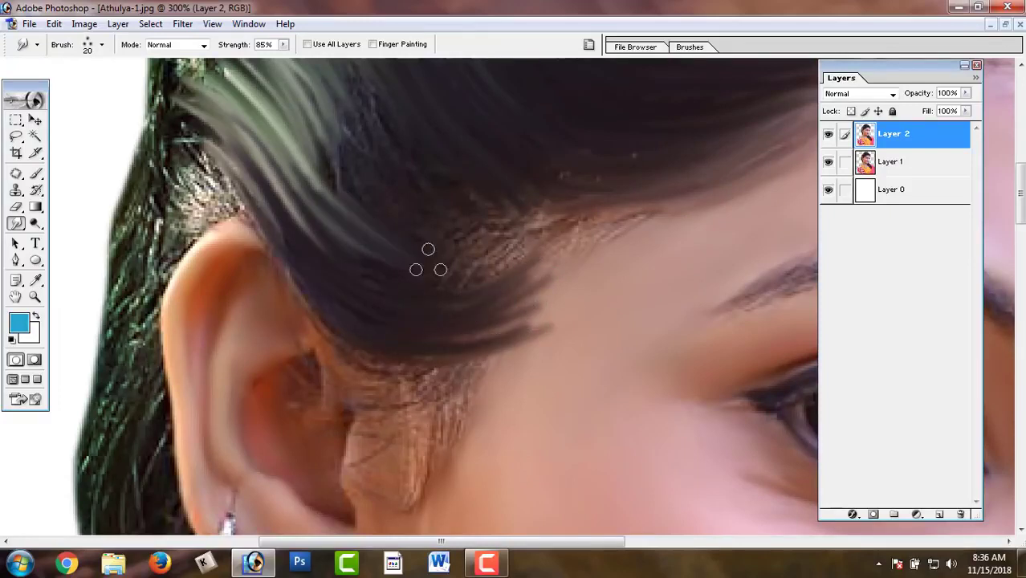
drag(429, 259, 513, 252)
drag(481, 218, 550, 226)
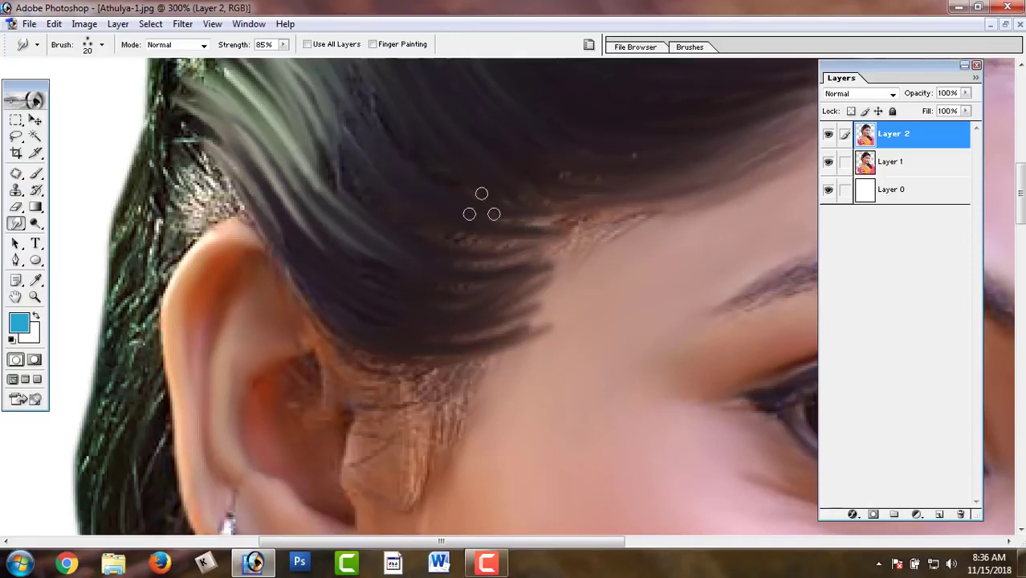
Smooth the light streaky strands above the ear and on top of the head
drag(414, 173, 425, 339)
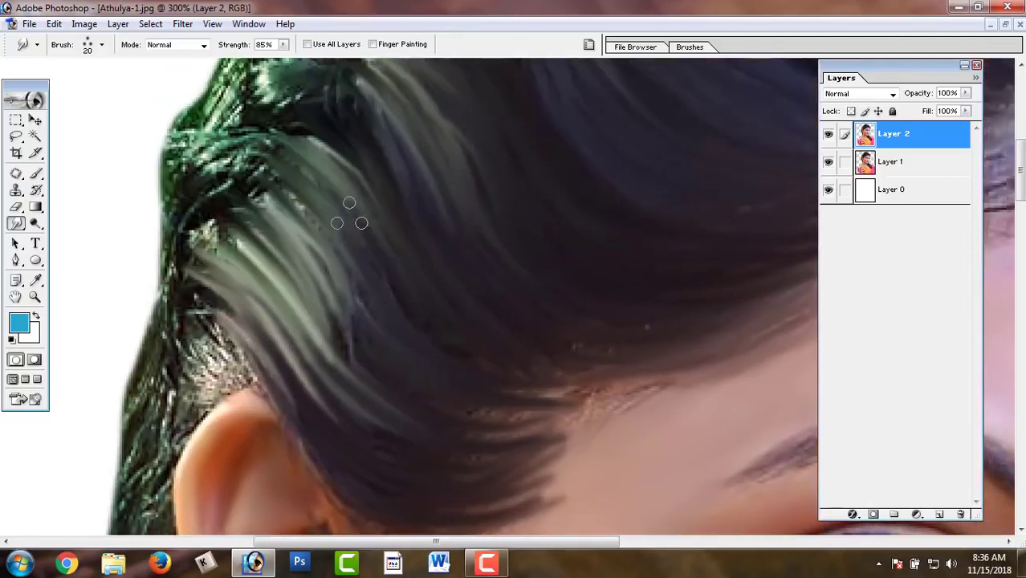
mouse_move(340, 211)
mouse_down()
mouse_move(369, 305)
mouse_move(309, 233)
mouse_up()
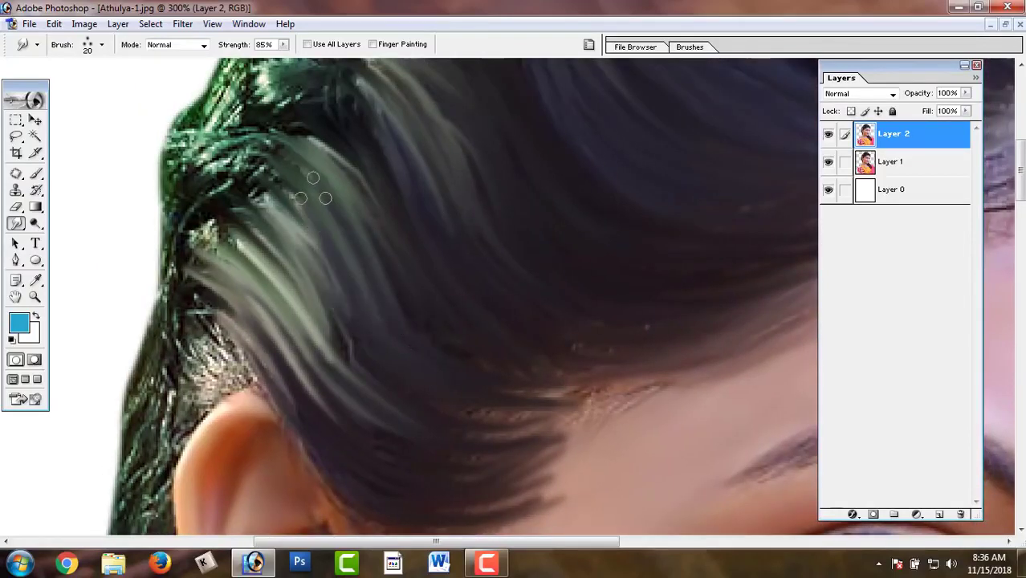
mouse_move(370, 240)
mouse_down()
mouse_move(319, 157)
mouse_move(361, 257)
mouse_up()
mouse_move(321, 217)
mouse_down()
mouse_move(289, 169)
mouse_move(375, 159)
mouse_move(394, 286)
mouse_up()
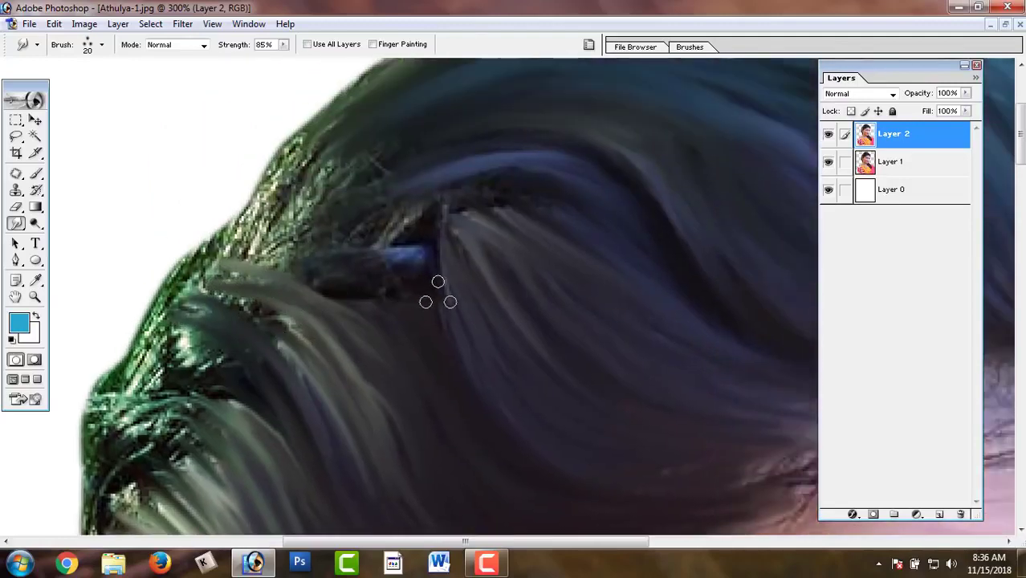
drag(450, 320, 360, 201)
mouse_move(509, 229)
mouse_down()
mouse_move(454, 229)
mouse_move(349, 191)
mouse_move(527, 229)
mouse_move(401, 183)
mouse_move(561, 210)
mouse_move(421, 165)
mouse_up()
Feather the outer hair edge into the background and smooth the glittery crown texture
drag(337, 177, 229, 193)
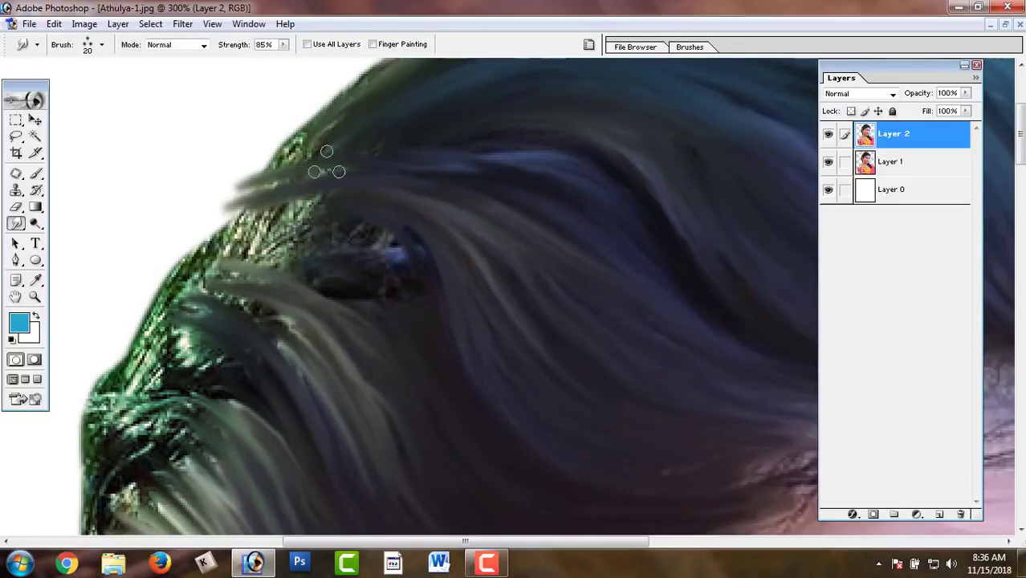
drag(326, 145, 181, 255)
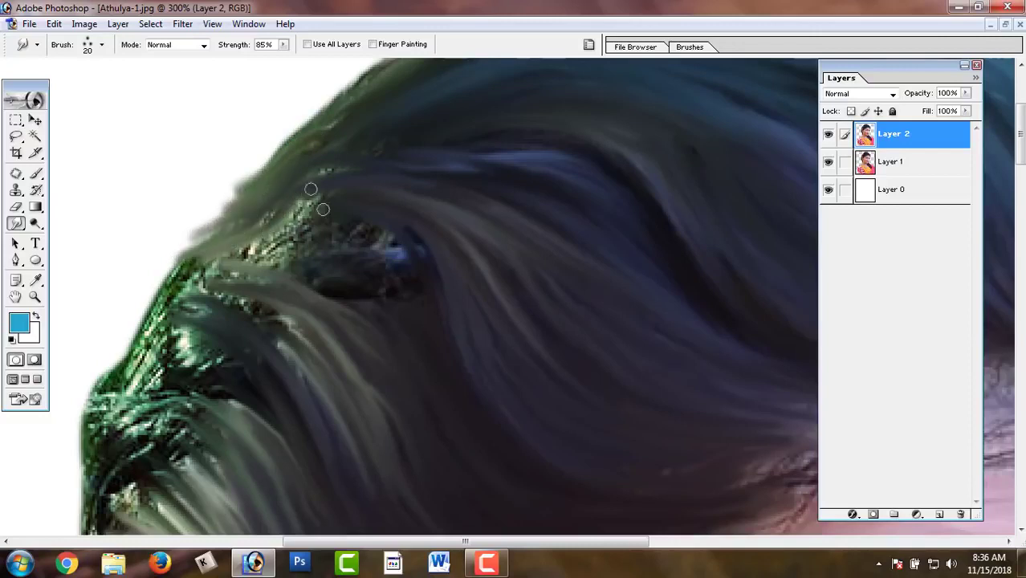
mouse_move(453, 172)
mouse_down()
mouse_move(321, 183)
mouse_move(338, 139)
mouse_up()
drag(328, 225, 233, 261)
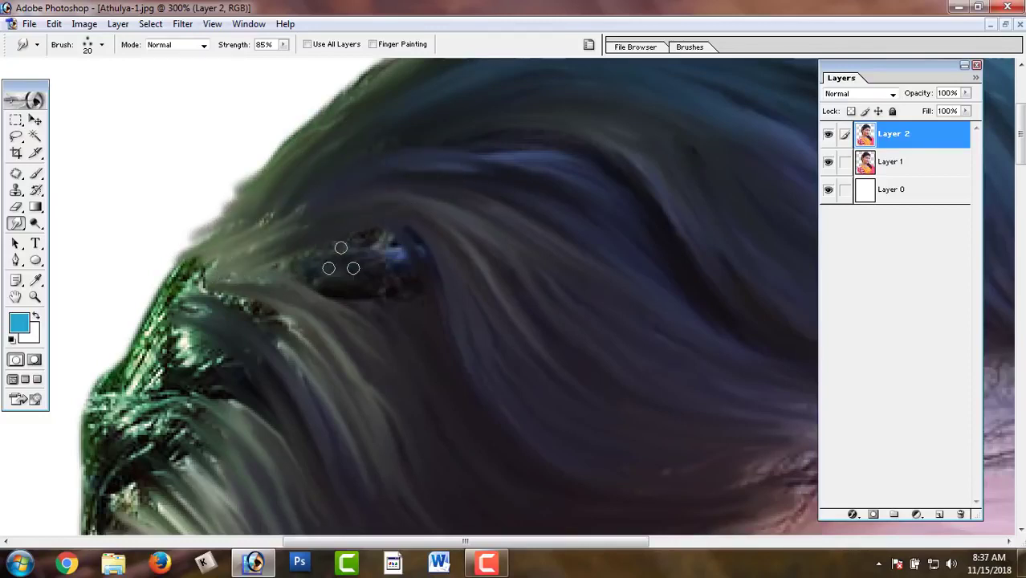
mouse_move(413, 280)
mouse_down()
mouse_move(333, 249)
mouse_move(360, 281)
mouse_move(382, 231)
mouse_up()
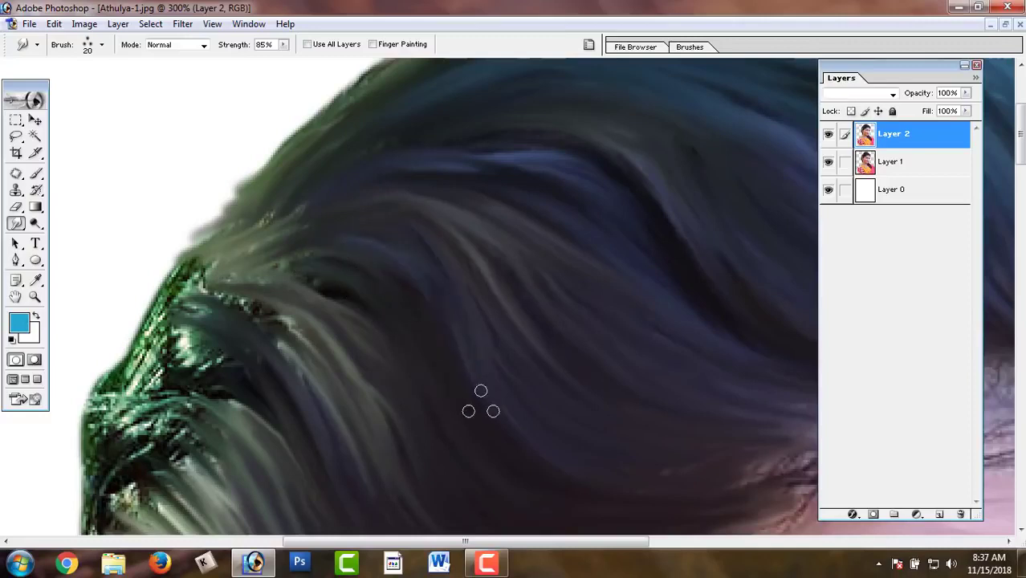
mouse_move(468, 344)
mouse_down()
mouse_move(550, 436)
mouse_move(427, 229)
mouse_move(550, 397)
mouse_move(497, 262)
mouse_move(614, 408)
mouse_move(507, 297)
mouse_move(408, 338)
mouse_move(286, 286)
mouse_move(218, 287)
mouse_move(285, 205)
mouse_move(216, 257)
mouse_move(314, 268)
mouse_move(257, 287)
mouse_up()
mouse_move(337, 309)
mouse_down()
mouse_move(319, 249)
mouse_move(398, 305)
mouse_move(245, 302)
mouse_move(316, 355)
mouse_move(363, 469)
mouse_move(348, 378)
mouse_move(423, 482)
mouse_move(422, 353)
mouse_up()
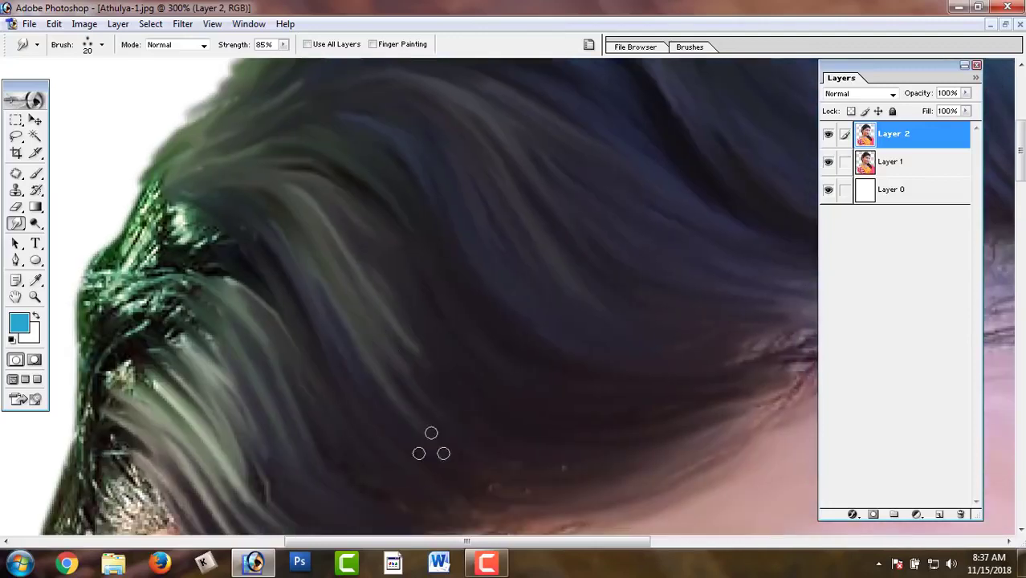
Smooth the bright green streaky hair, the darker strands below it, and the hairline
drag(501, 433, 670, 450)
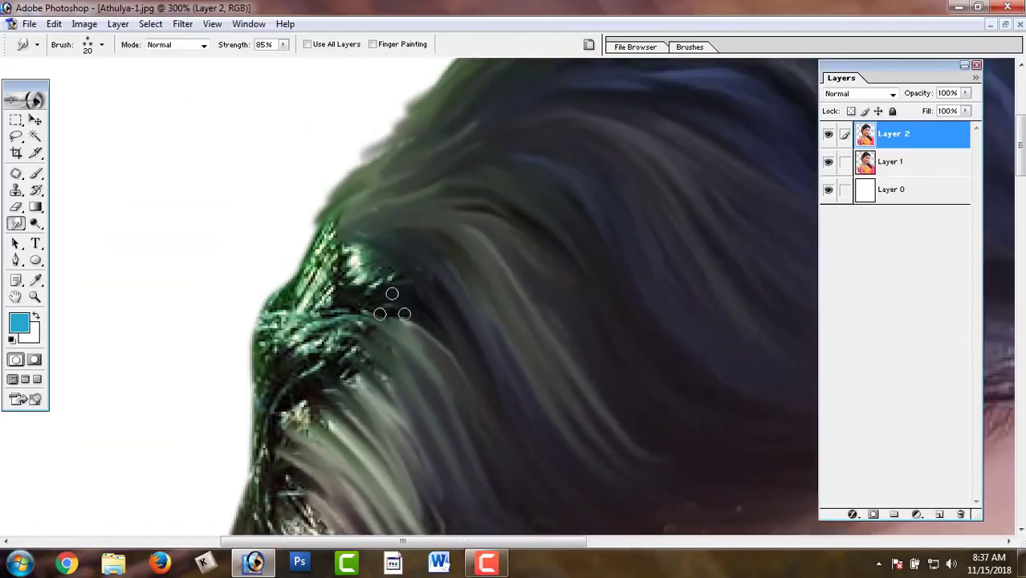
mouse_move(275, 302)
mouse_down()
mouse_move(362, 249)
mouse_move(257, 289)
mouse_up()
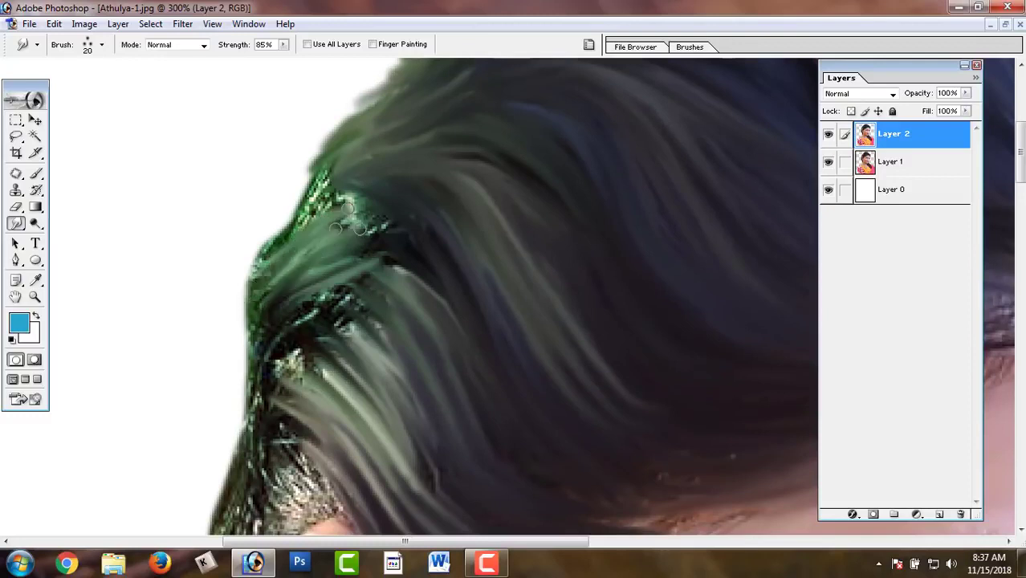
mouse_move(289, 250)
mouse_down()
mouse_move(338, 209)
mouse_move(357, 253)
mouse_move(383, 235)
mouse_up()
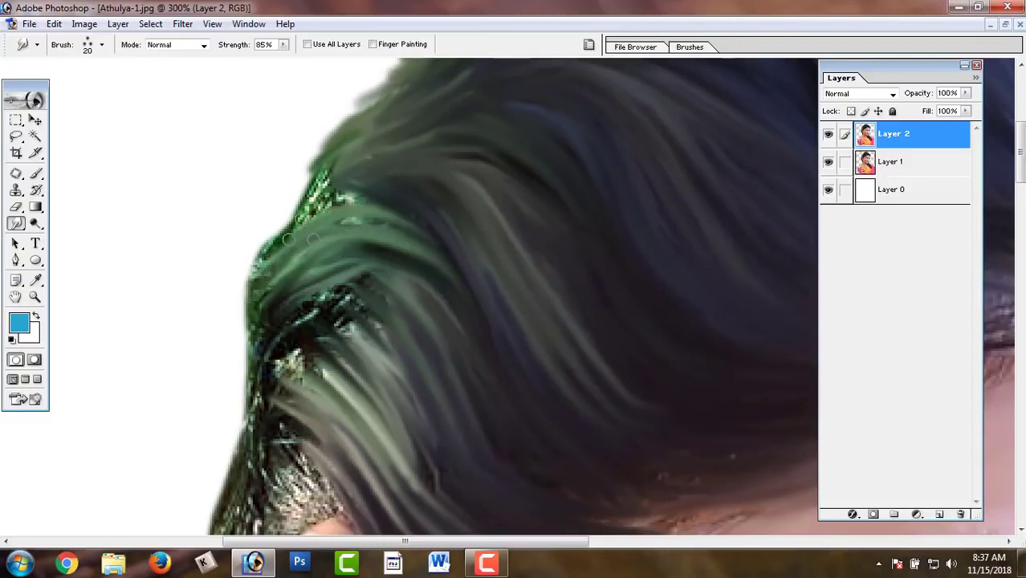
mouse_move(288, 239)
mouse_down()
mouse_move(389, 192)
mouse_move(390, 223)
mouse_move(438, 280)
mouse_move(366, 255)
mouse_up()
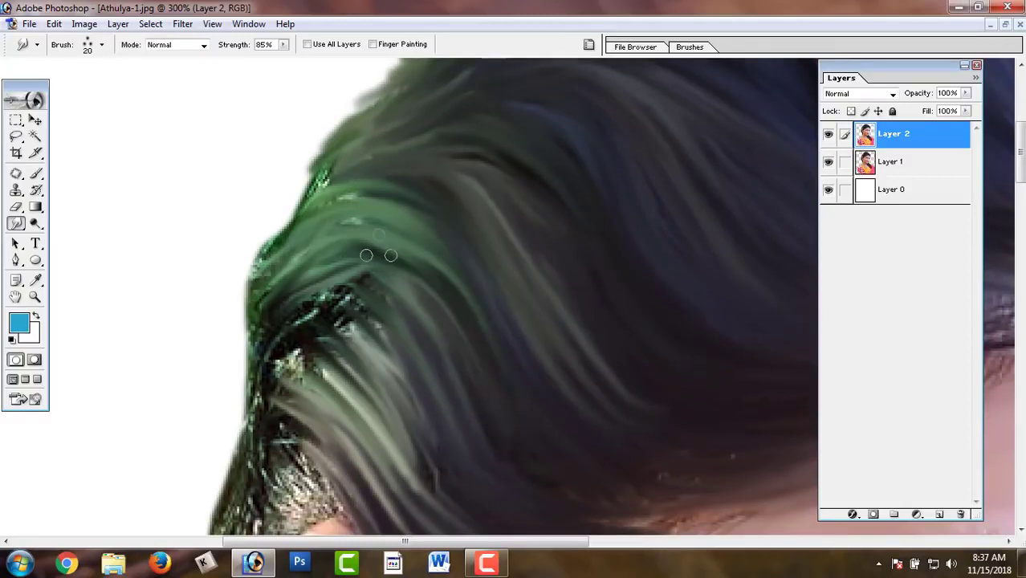
mouse_move(345, 298)
mouse_down()
mouse_move(271, 327)
mouse_move(370, 433)
mouse_move(297, 310)
mouse_move(340, 346)
mouse_move(333, 297)
mouse_move(367, 287)
mouse_move(271, 322)
mouse_move(425, 393)
mouse_up()
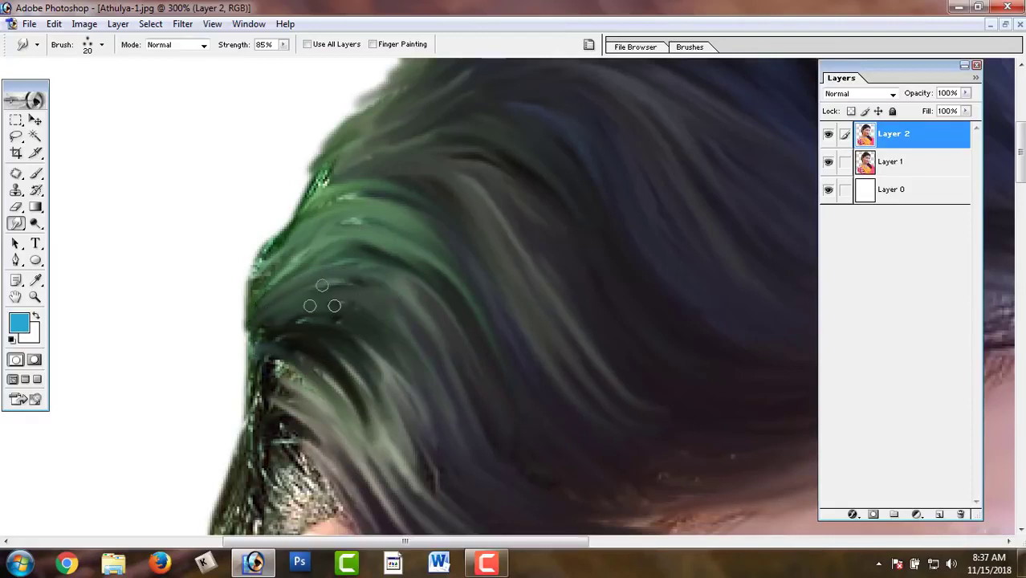
mouse_move(322, 299)
mouse_down()
mouse_move(349, 309)
mouse_move(339, 360)
mouse_move(420, 489)
mouse_move(323, 353)
mouse_move(327, 328)
mouse_move(434, 432)
mouse_move(492, 427)
mouse_up()
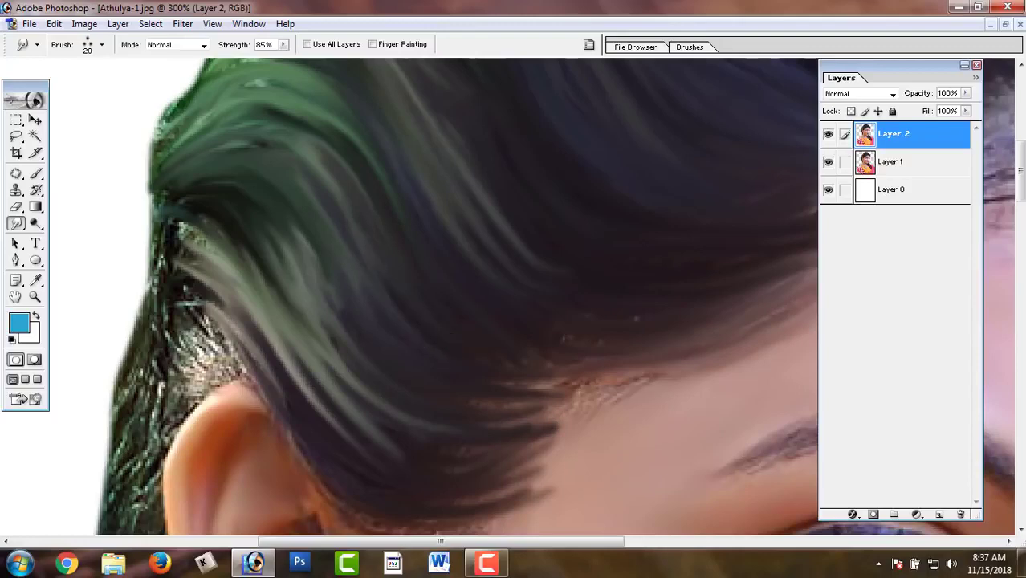
drag(334, 208, 422, 321)
mouse_move(364, 251)
mouse_down()
mouse_move(321, 281)
mouse_move(293, 321)
mouse_move(281, 393)
mouse_move(305, 324)
mouse_move(304, 366)
mouse_move(425, 223)
mouse_move(403, 237)
mouse_up()
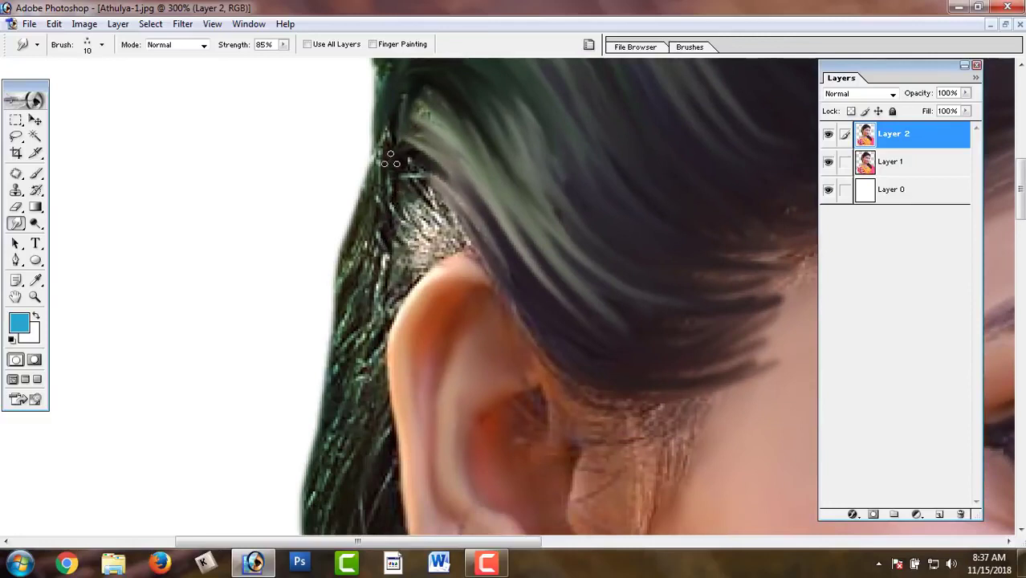
Smudge the grainy strands above the ear and the outer edge, undoing the edge strokes
drag(391, 158, 430, 225)
drag(395, 147, 458, 231)
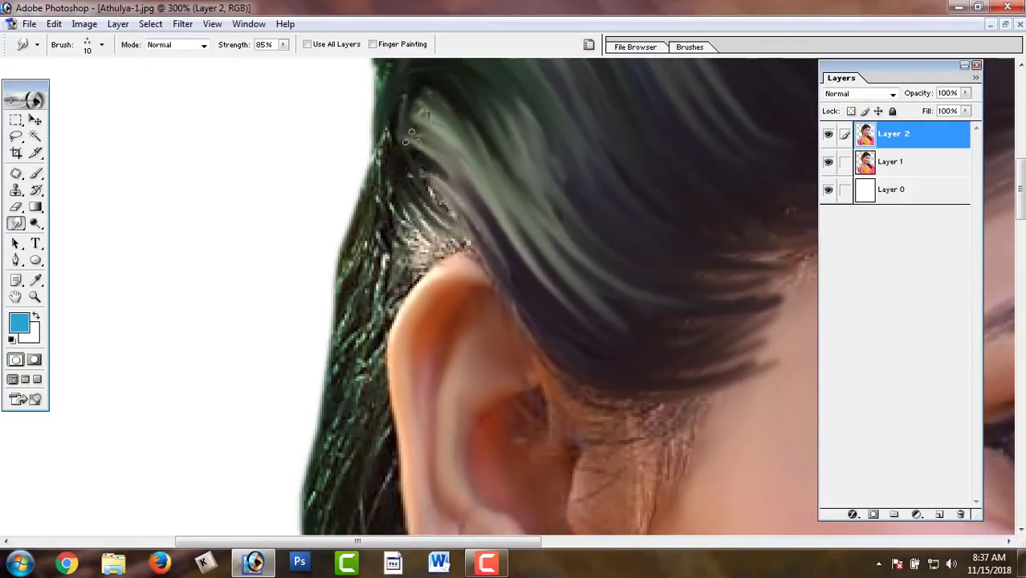
drag(408, 136, 482, 241)
mouse_move(387, 217)
mouse_down()
mouse_move(418, 108)
mouse_move(377, 181)
mouse_up()
mouse_move(410, 89)
mouse_down()
mouse_move(366, 188)
mouse_move(361, 298)
mouse_up()
drag(399, 227, 401, 277)
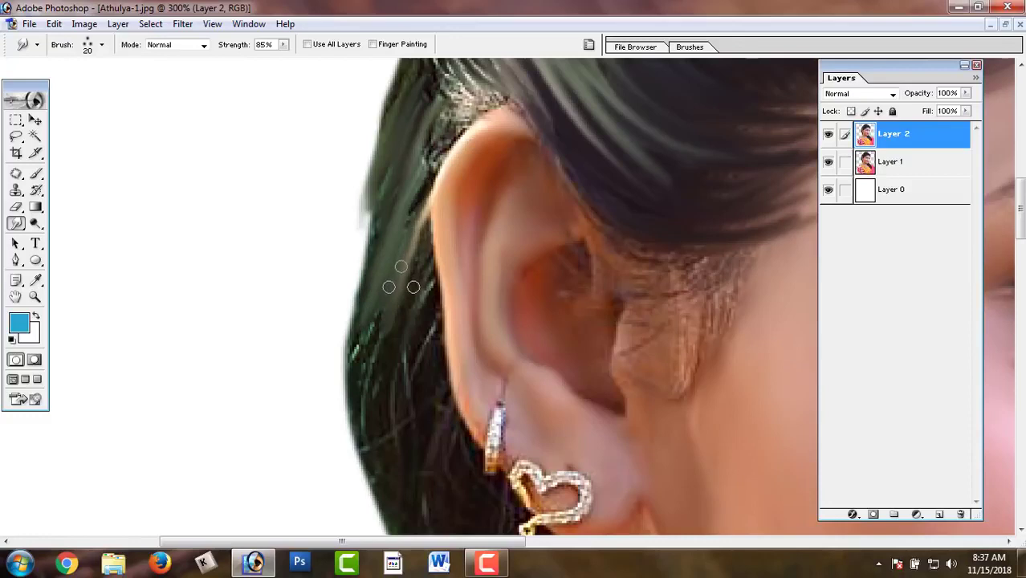
key(ctrl+alt+z)
key(ctrl+alt+z)
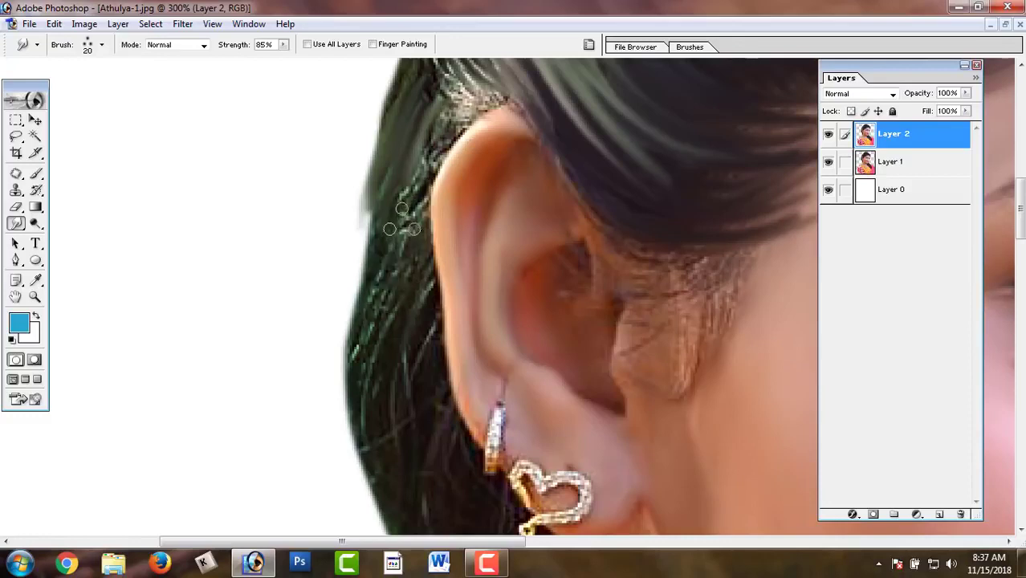
At 400%, smooth the hair's left edge beside the ear and down near the earring
key(ctrl+plus)
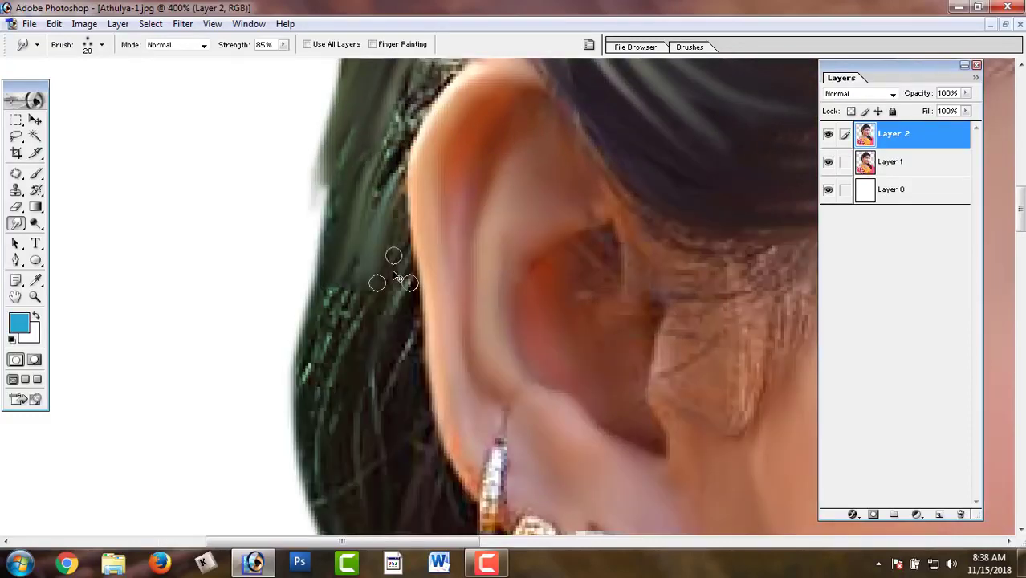
key(bracketleft)
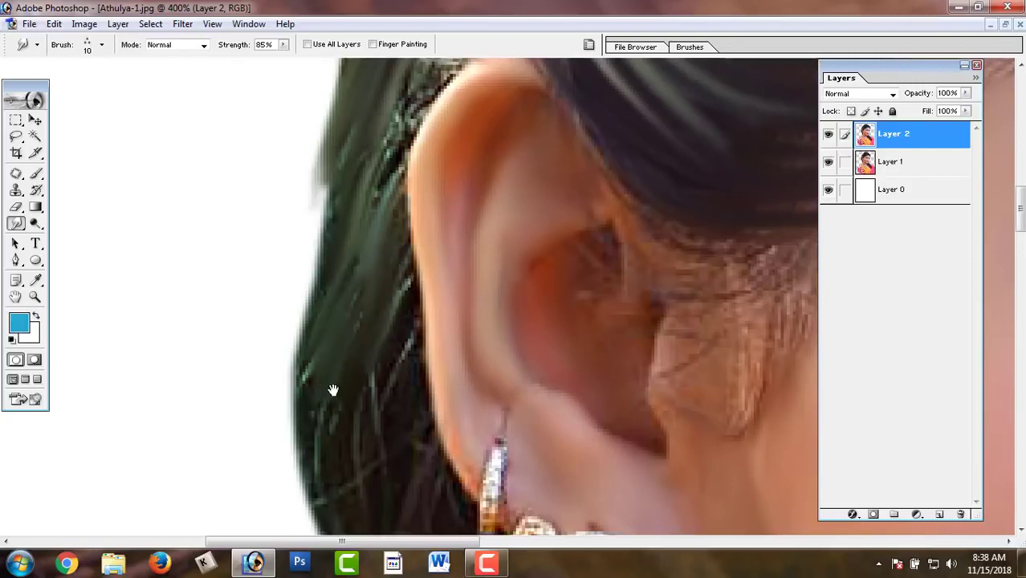
scroll(344, 193, down, 5)
mouse_move(346, 181)
mouse_down()
mouse_move(314, 201)
mouse_move(313, 317)
mouse_up()
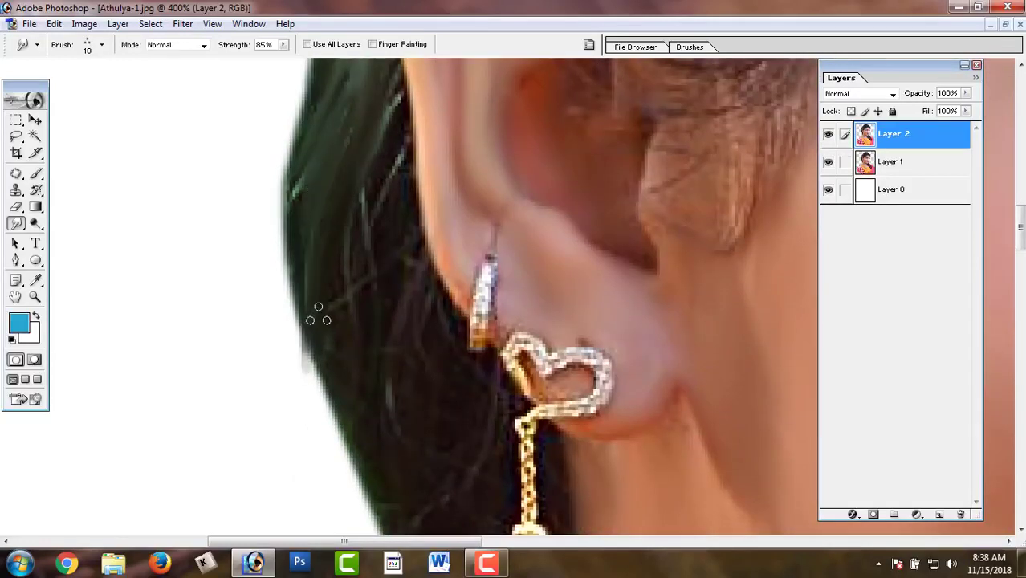
key(bracketright)
drag(368, 429, 254, 193)
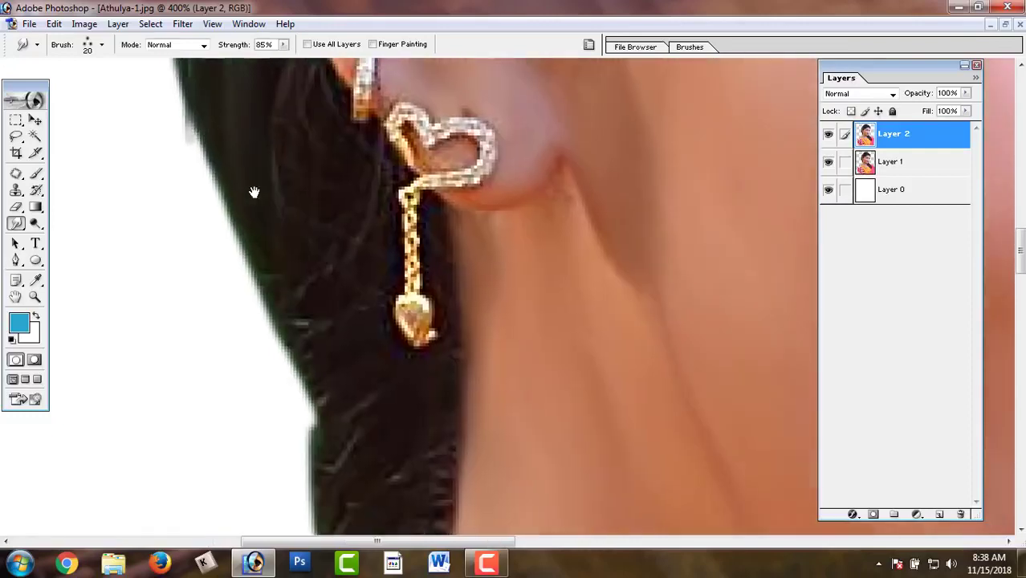
mouse_move(275, 148)
mouse_down()
mouse_move(293, 424)
mouse_move(355, 458)
mouse_up()
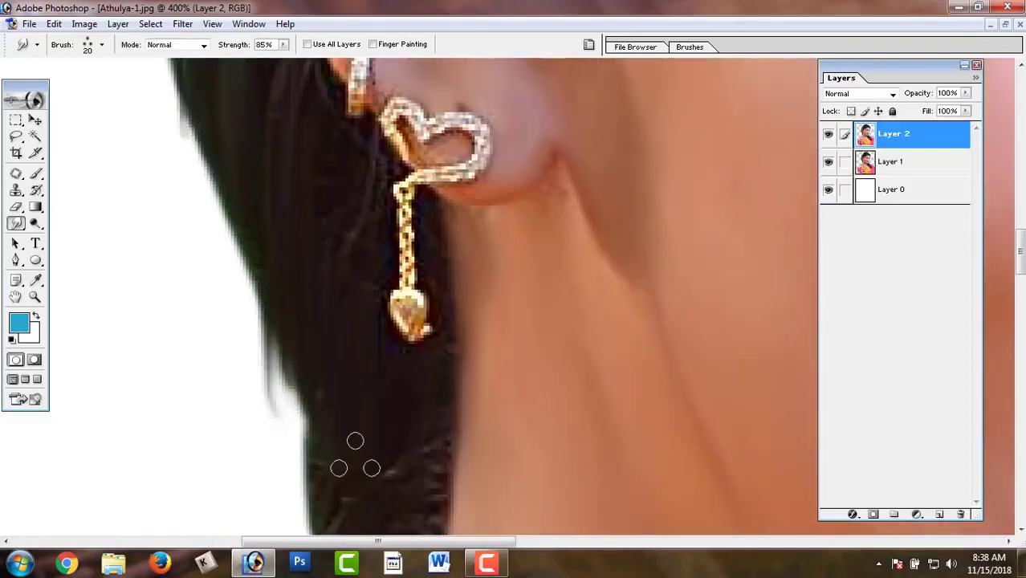
Smudge the hair strands left of the ear downward along the edge
scroll(355, 459, down, 5)
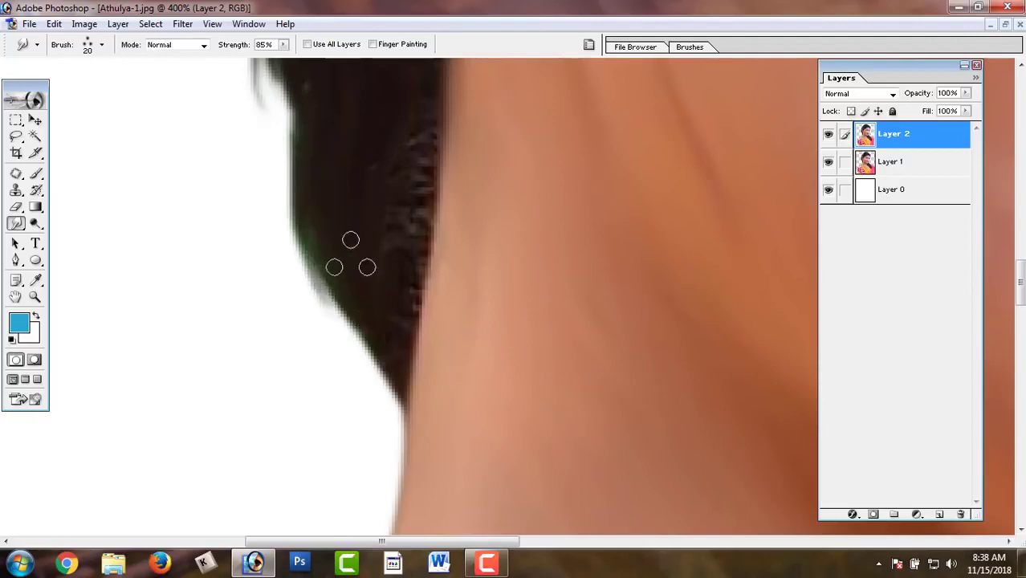
mouse_move(390, 290)
mouse_down()
mouse_move(352, 403)
mouse_move(295, 437)
mouse_up()
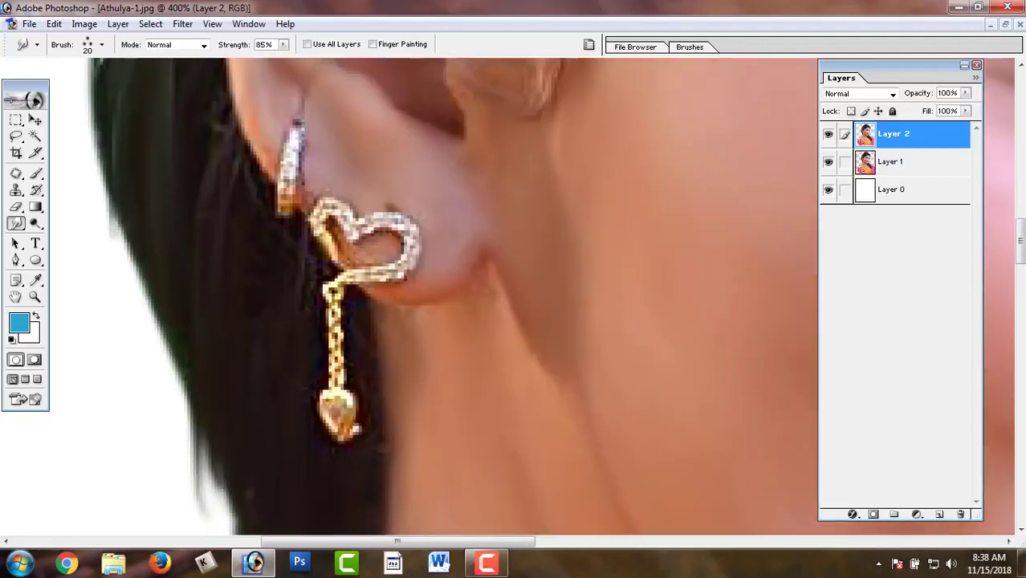
drag(240, 182, 252, 282)
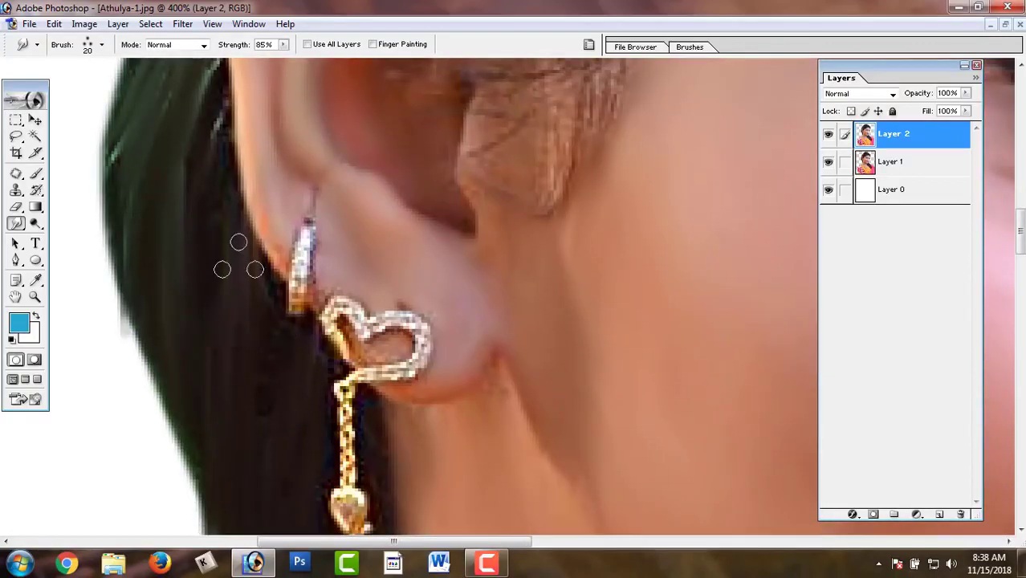
drag(221, 251, 216, 428)
drag(200, 97, 172, 207)
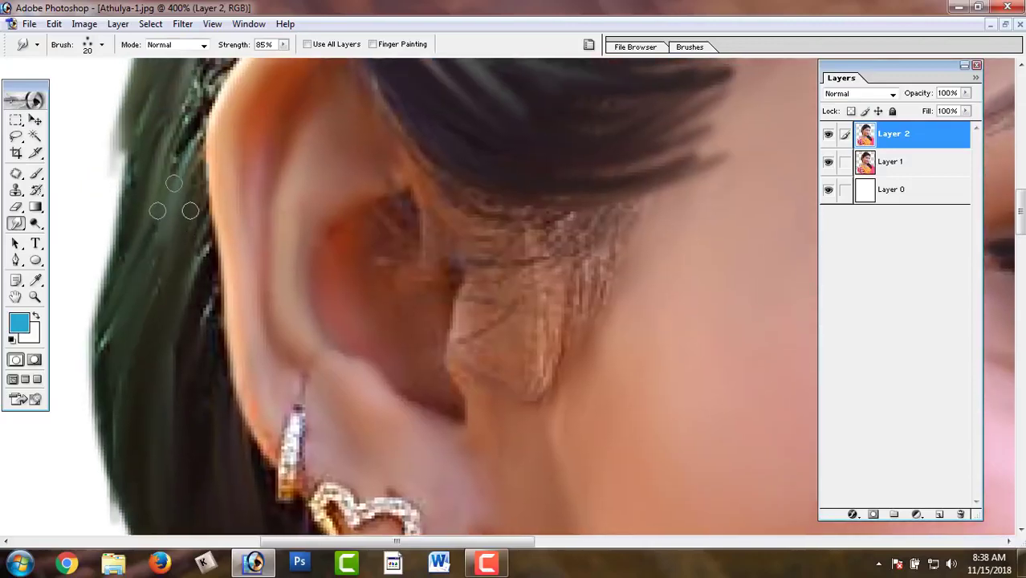
drag(175, 277, 178, 435)
drag(176, 304, 155, 465)
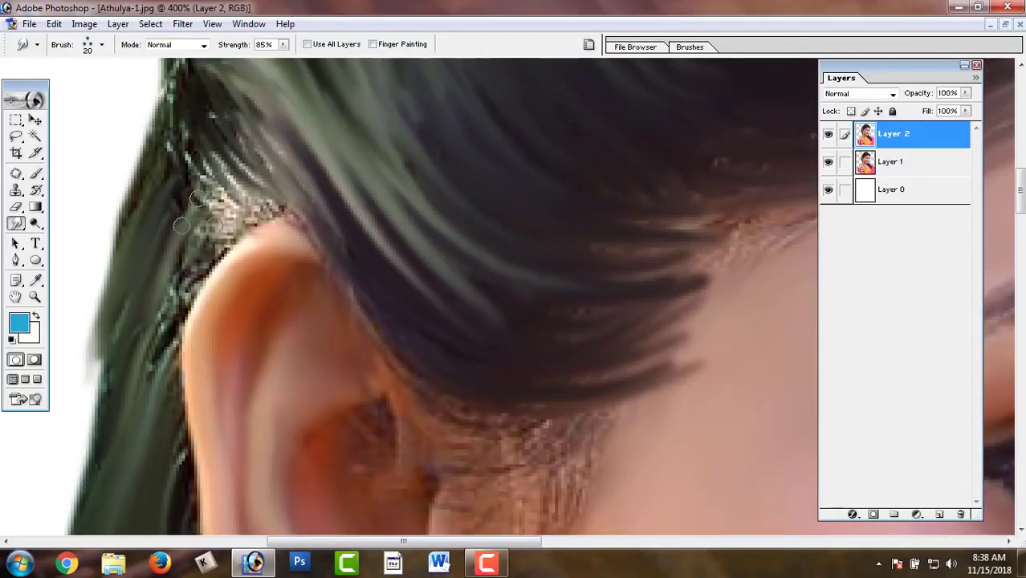
mouse_move(132, 253)
mouse_down()
mouse_move(137, 402)
mouse_move(137, 345)
mouse_move(92, 466)
mouse_up()
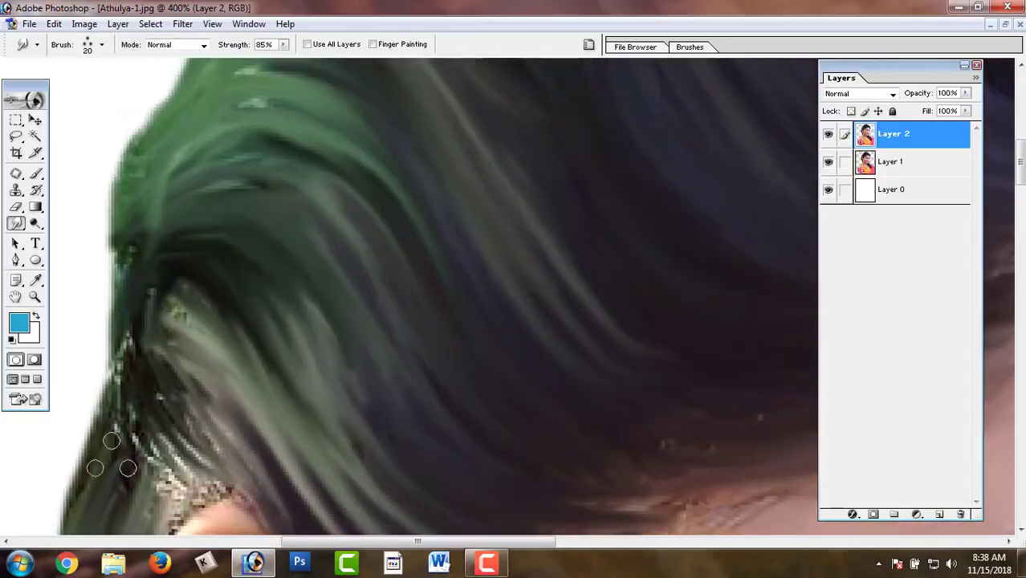
With a 10 px brush, blend the speckled light strands above the ear diagonally
key(bracketleft)
mouse_move(137, 328)
mouse_down()
mouse_move(156, 458)
mouse_move(226, 366)
mouse_up()
mouse_move(171, 348)
mouse_down()
mouse_move(124, 434)
mouse_move(129, 457)
mouse_up()
drag(180, 390, 166, 482)
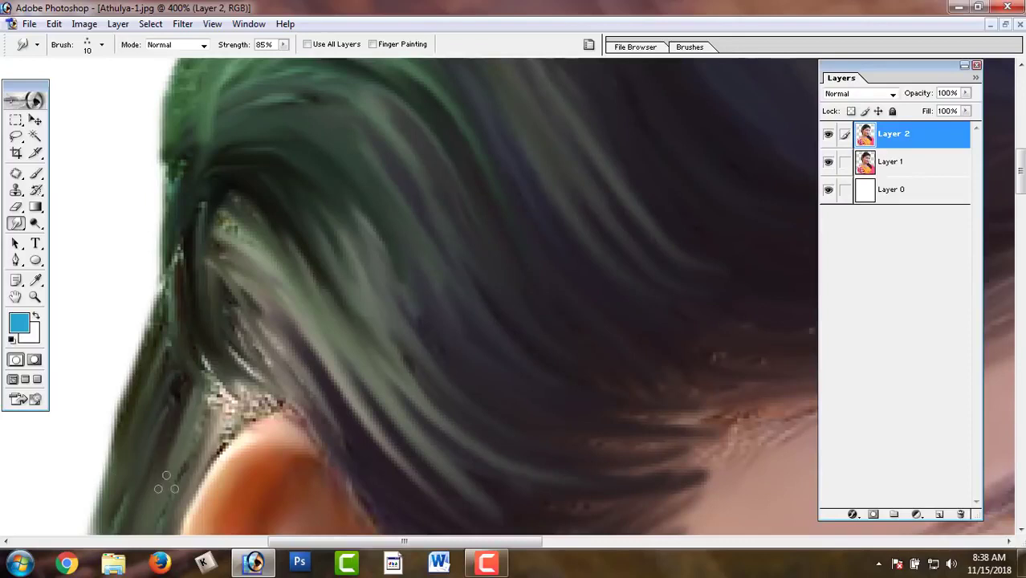
mouse_move(197, 353)
mouse_down()
mouse_move(233, 417)
mouse_move(269, 441)
mouse_move(278, 403)
mouse_up()
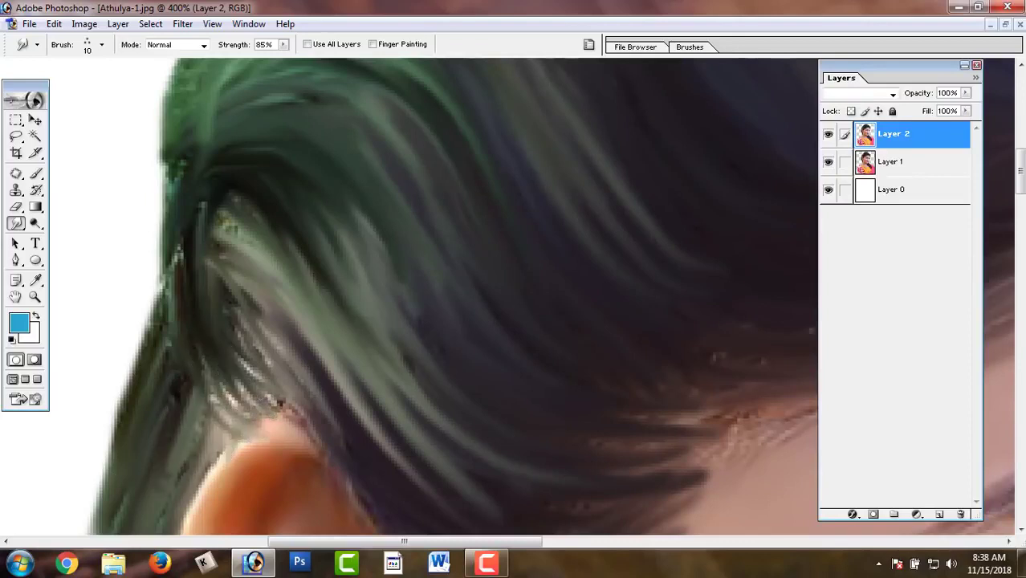
drag(203, 227, 268, 277)
mouse_move(212, 207)
mouse_down()
mouse_move(277, 280)
mouse_move(319, 301)
mouse_up()
drag(265, 233, 315, 314)
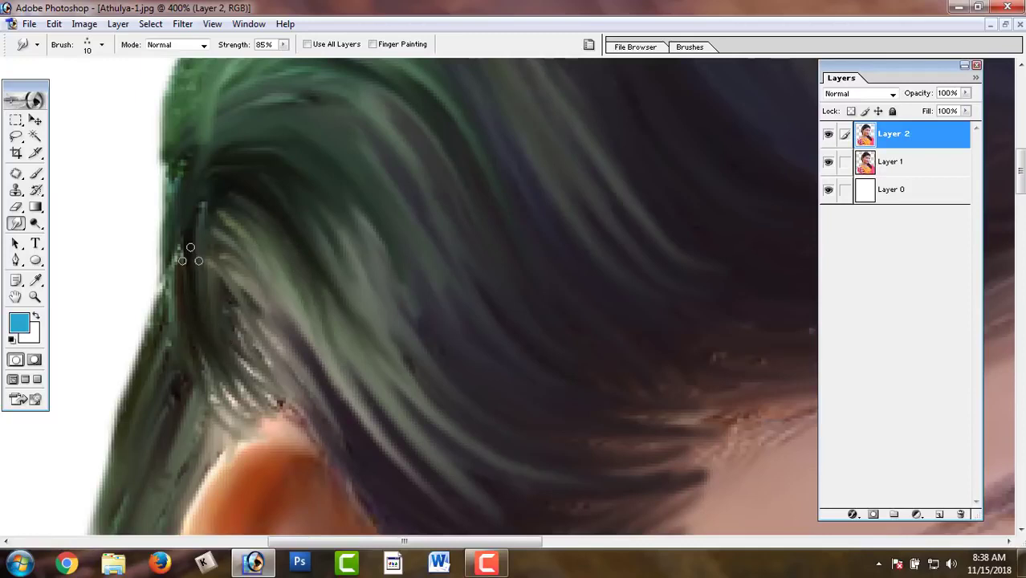
Smooth the green hair's left and lower-left edge with downward strokes
drag(190, 256, 220, 318)
mouse_move(222, 222)
mouse_down()
mouse_move(190, 387)
mouse_move(277, 450)
mouse_up()
drag(265, 337, 273, 413)
drag(281, 361, 314, 454)
drag(301, 378, 321, 408)
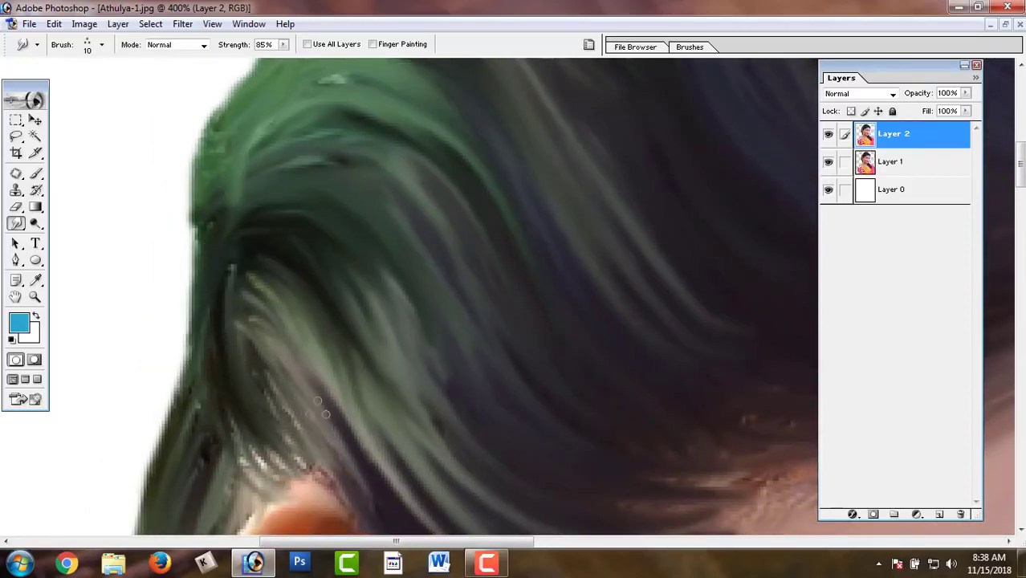
drag(237, 441, 249, 506)
drag(223, 410, 193, 486)
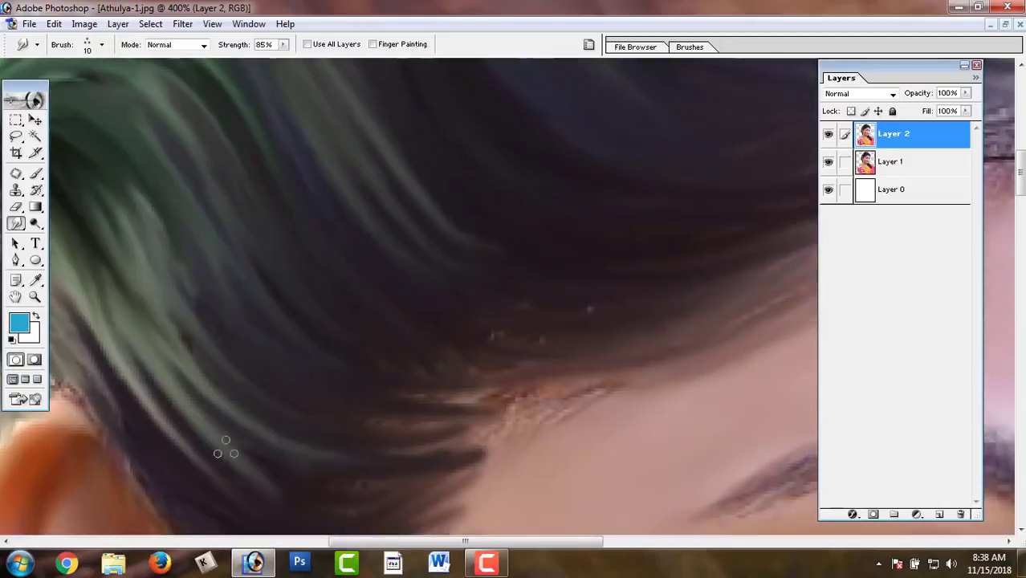
drag(265, 463, 313, 341)
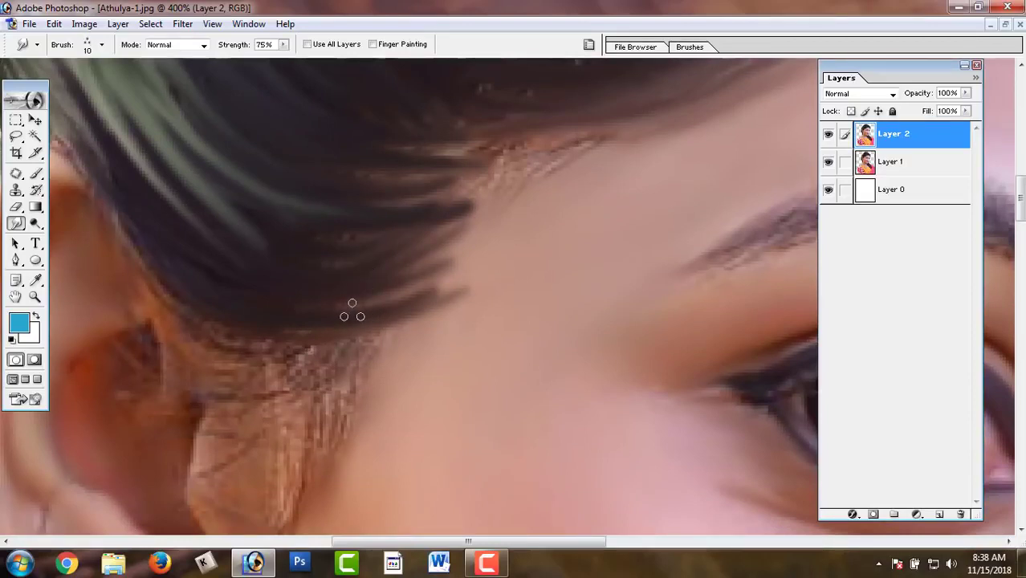
At 75% strength, smudge the dark hairline up-right into the forehead
drag(353, 316, 481, 281)
drag(393, 293, 486, 262)
mouse_move(415, 265)
mouse_down()
mouse_move(482, 237)
mouse_move(475, 228)
mouse_up()
drag(386, 241, 498, 201)
drag(357, 218, 514, 178)
drag(401, 193, 520, 176)
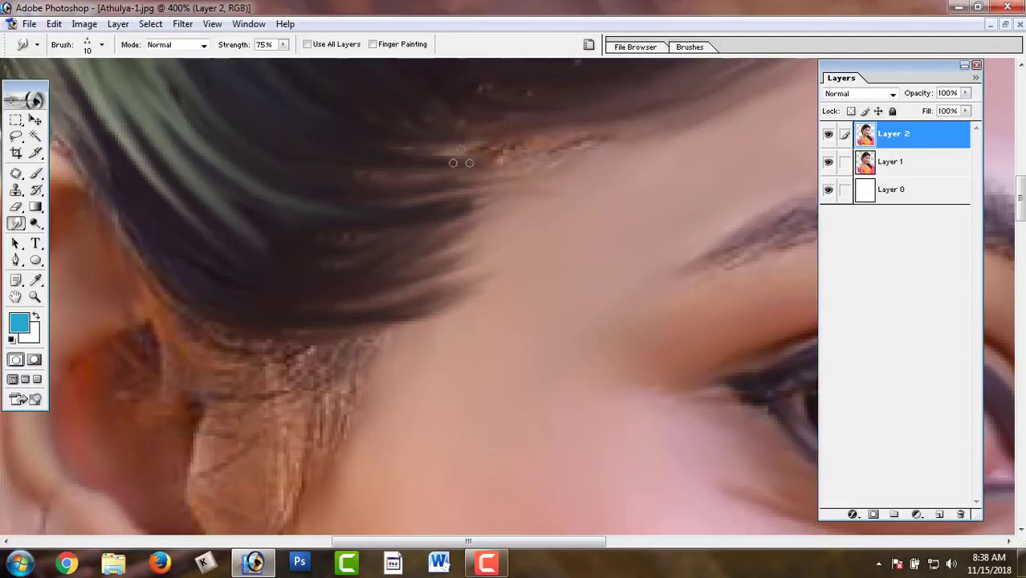
drag(458, 161, 535, 150)
Enlarge the brush to 20 px and smudge away specks in the hair above the eyebrow
drag(361, 237, 424, 273)
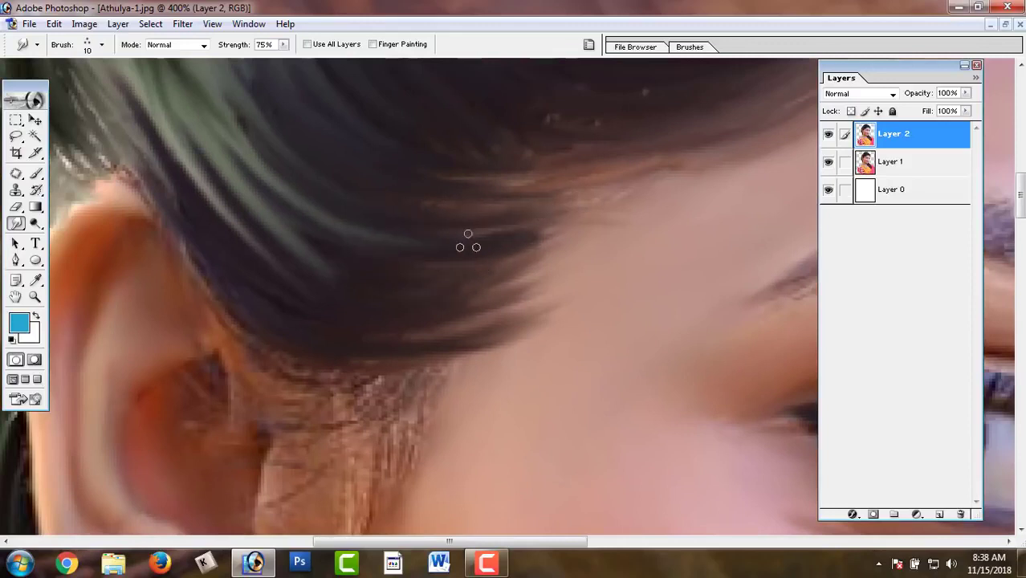
drag(570, 201, 468, 333)
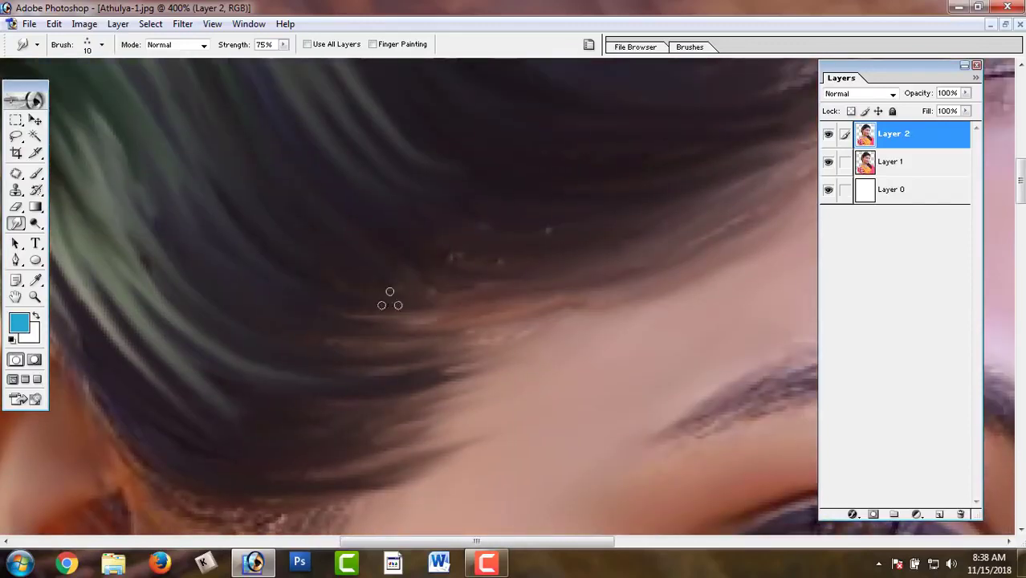
key(bracketright)
drag(437, 266, 537, 268)
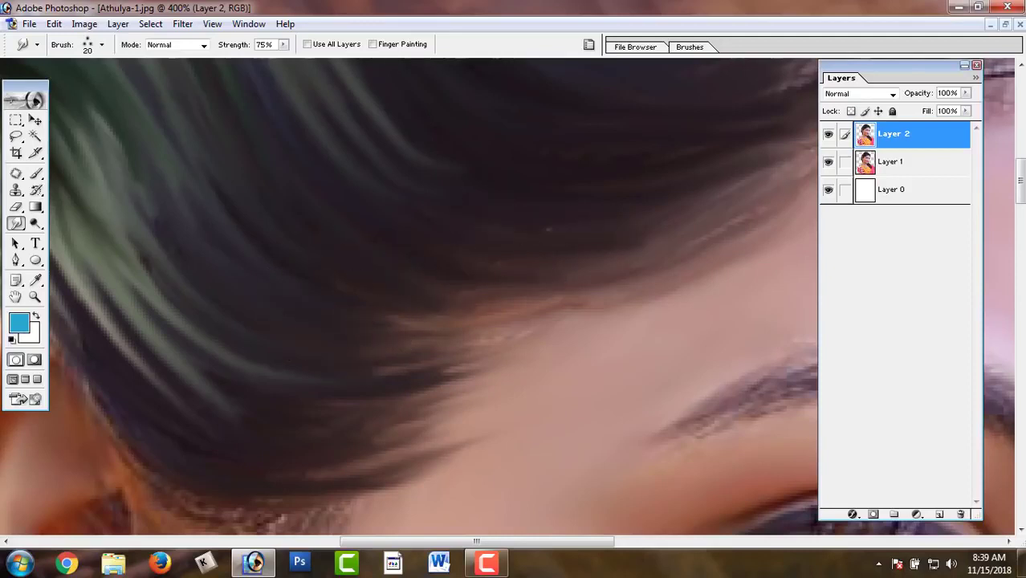
scroll(481, 236, down, 10)
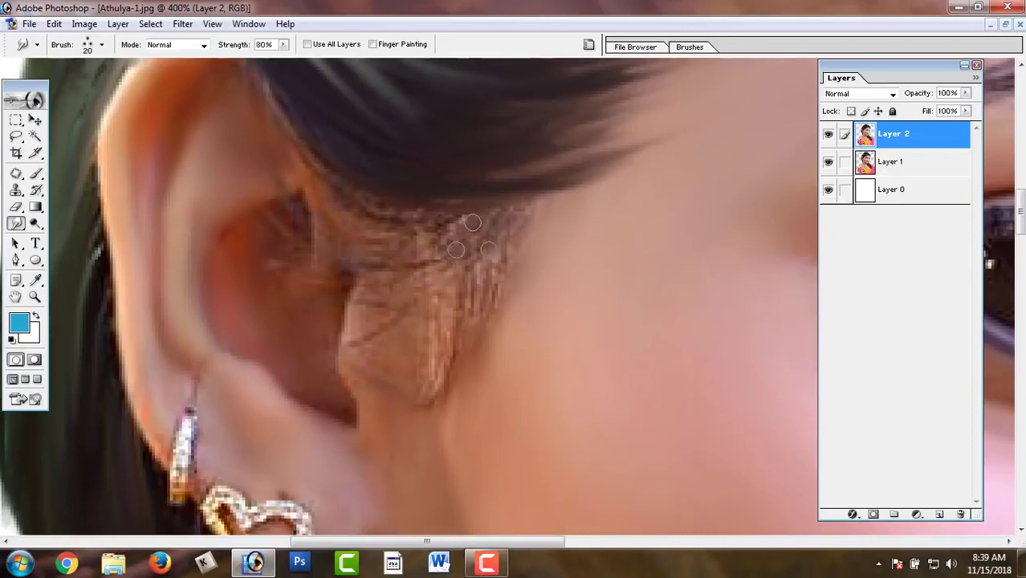
Try a larger smudge stroke by the ear, undo it, and set the brush to 15 px
key(bracketright)
drag(438, 277, 483, 251)
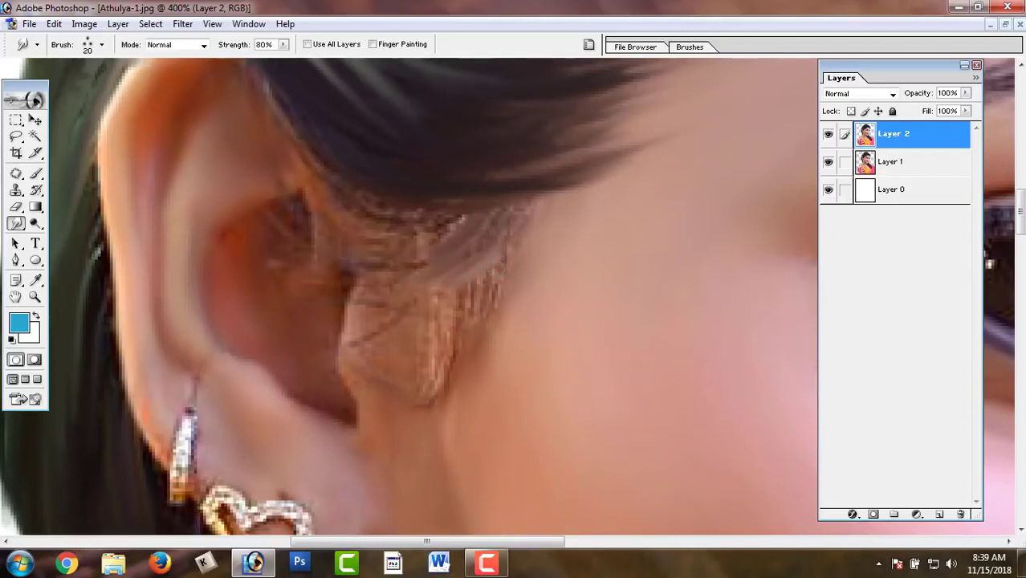
key(ctrl+z)
click(103, 46)
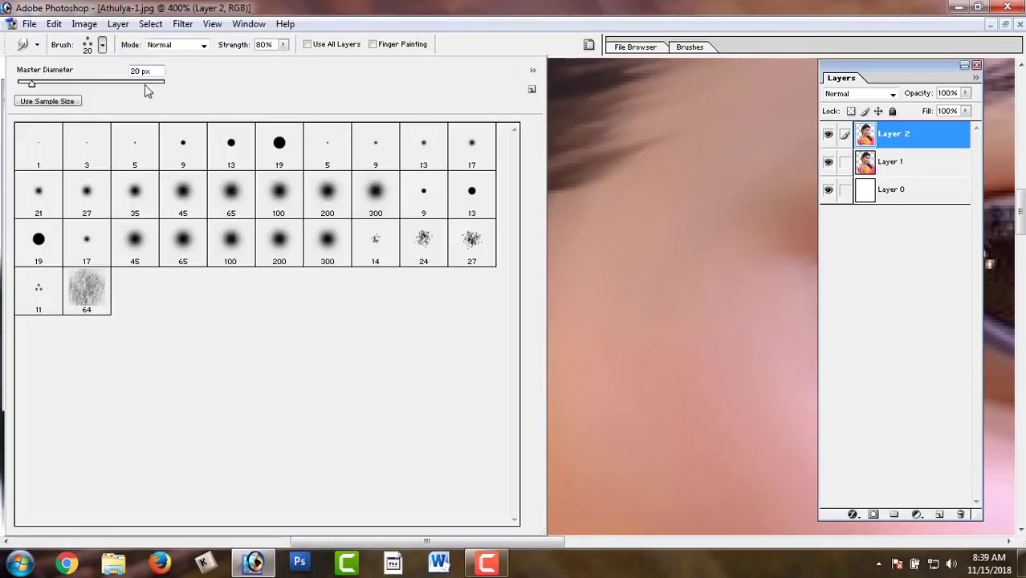
text(15)
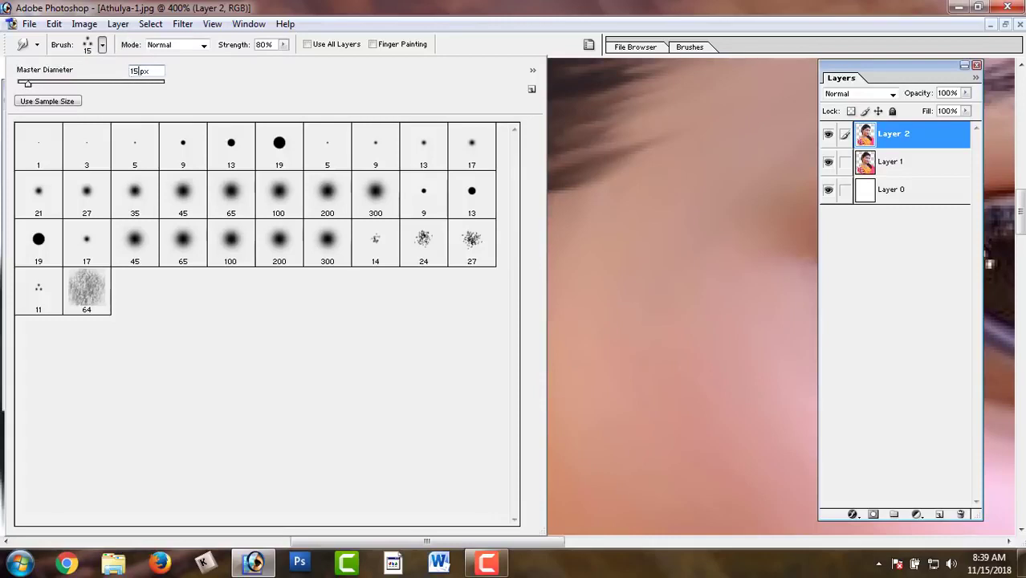
key(Return)
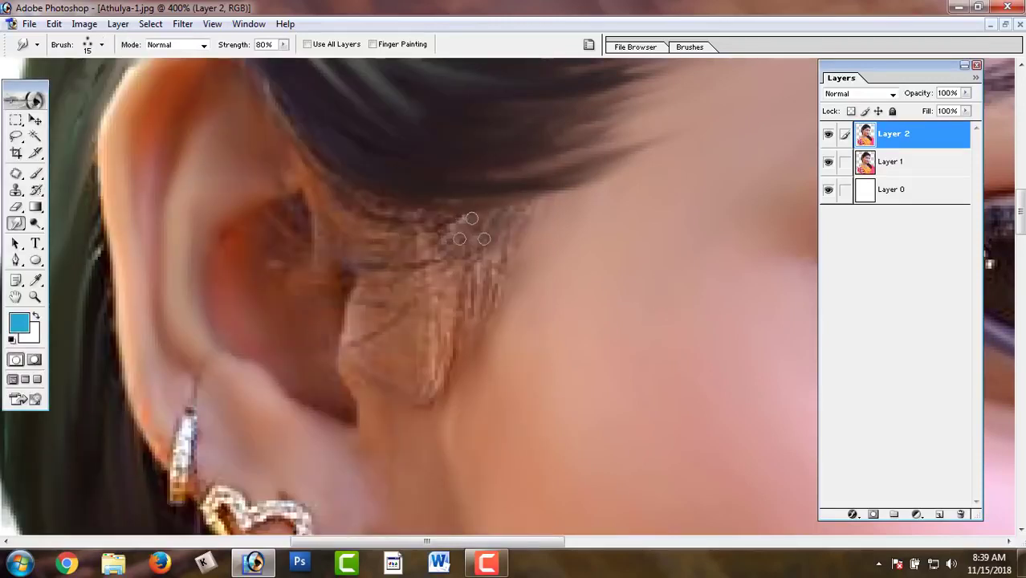
Smudge the hair above the ear, blending hair colour and skin into each other
drag(471, 219, 401, 269)
drag(477, 244, 419, 343)
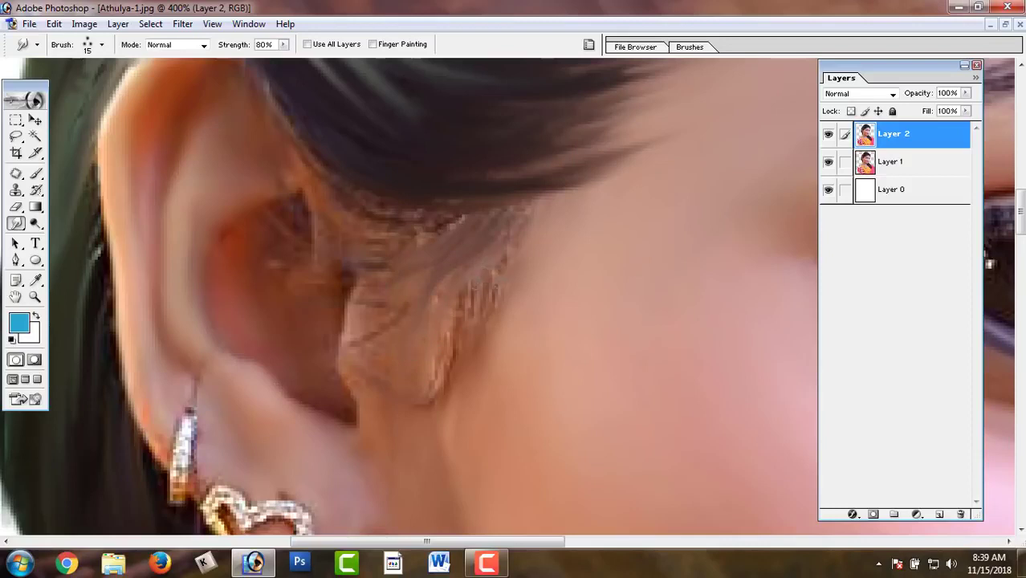
drag(470, 289, 444, 418)
drag(490, 274, 531, 178)
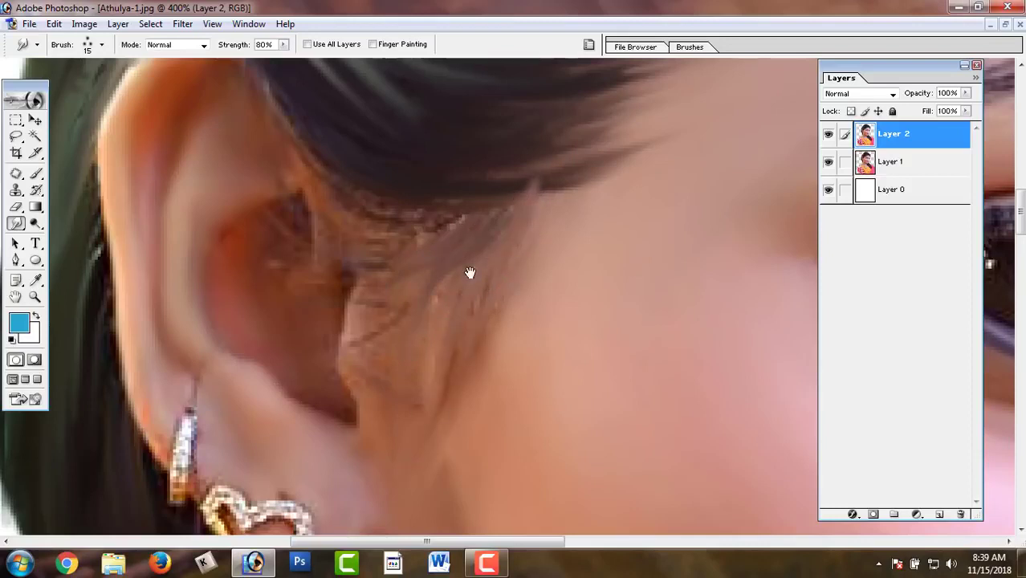
drag(470, 273, 526, 321)
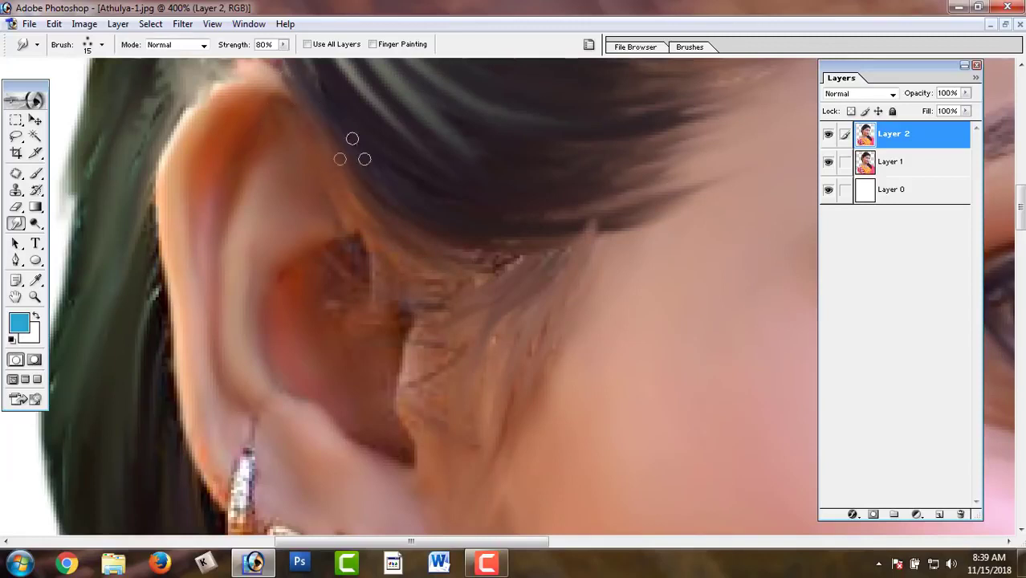
drag(441, 251, 554, 270)
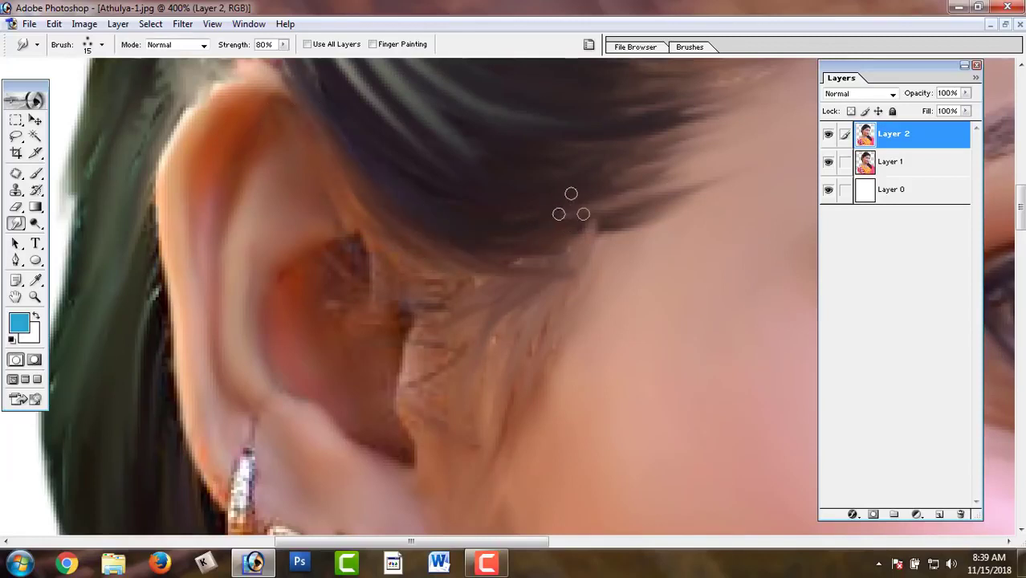
mouse_move(486, 276)
mouse_down()
mouse_move(515, 254)
mouse_move(454, 365)
mouse_up()
drag(508, 289, 496, 419)
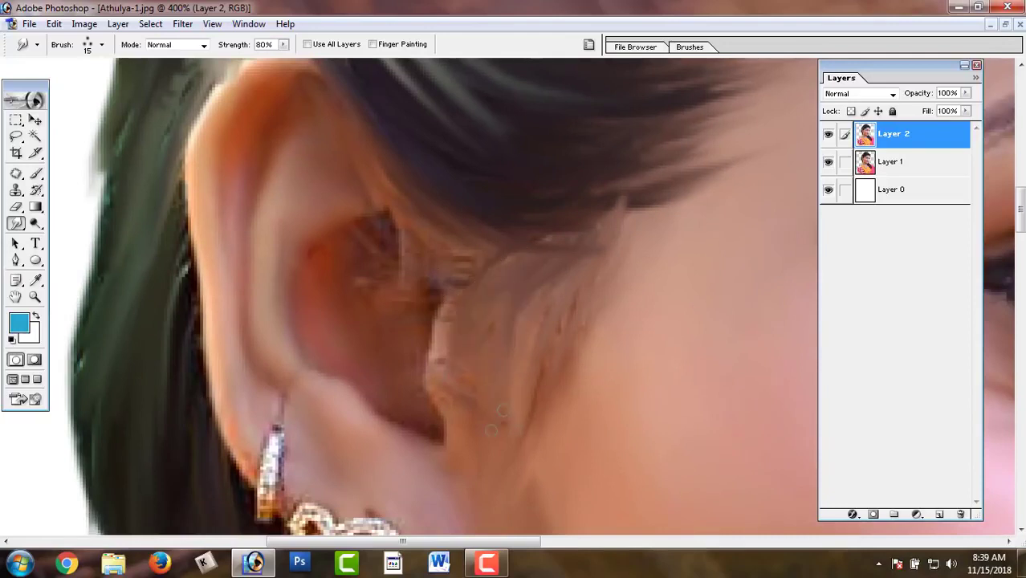
Smooth the remaining hair edge beside the ear, then zoom out to the whole portrait
drag(555, 294, 546, 339)
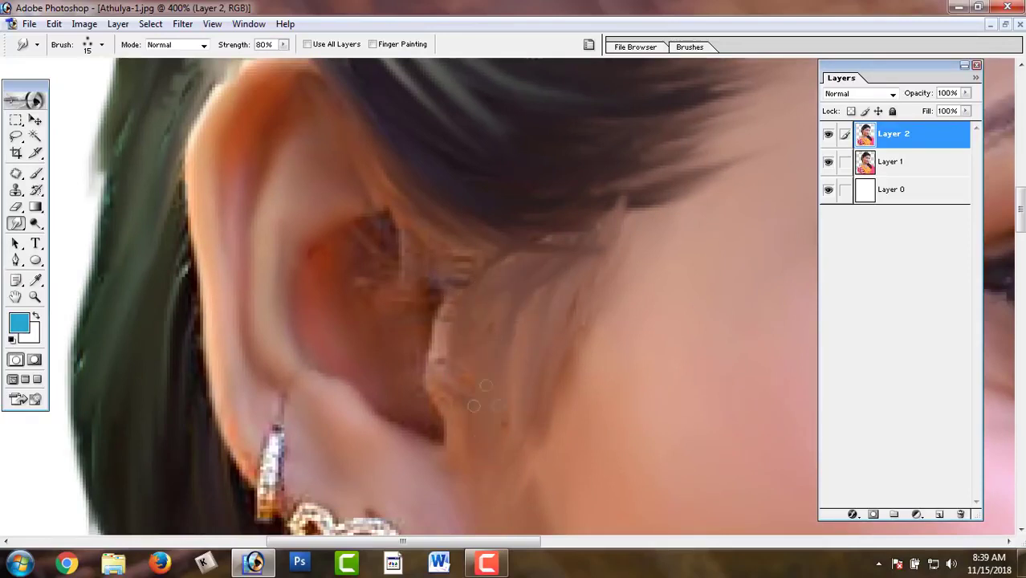
scroll(474, 410, up, 3)
drag(464, 356, 408, 516)
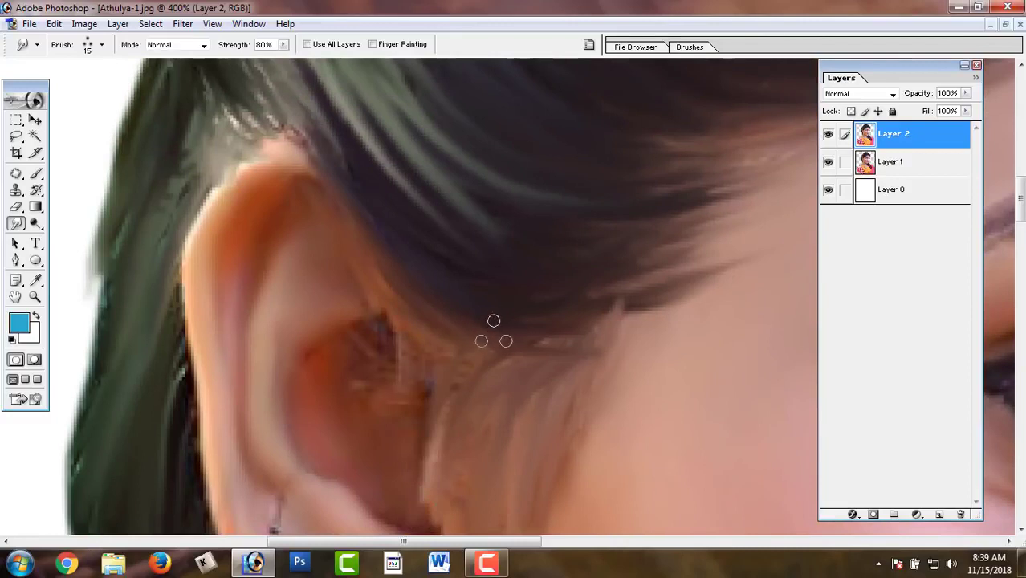
mouse_move(494, 334)
mouse_down()
mouse_move(578, 345)
mouse_move(604, 362)
mouse_up()
scroll(522, 402, up, 3)
mouse_move(440, 451)
mouse_down()
mouse_move(576, 426)
mouse_move(449, 428)
mouse_up()
drag(481, 343, 514, 286)
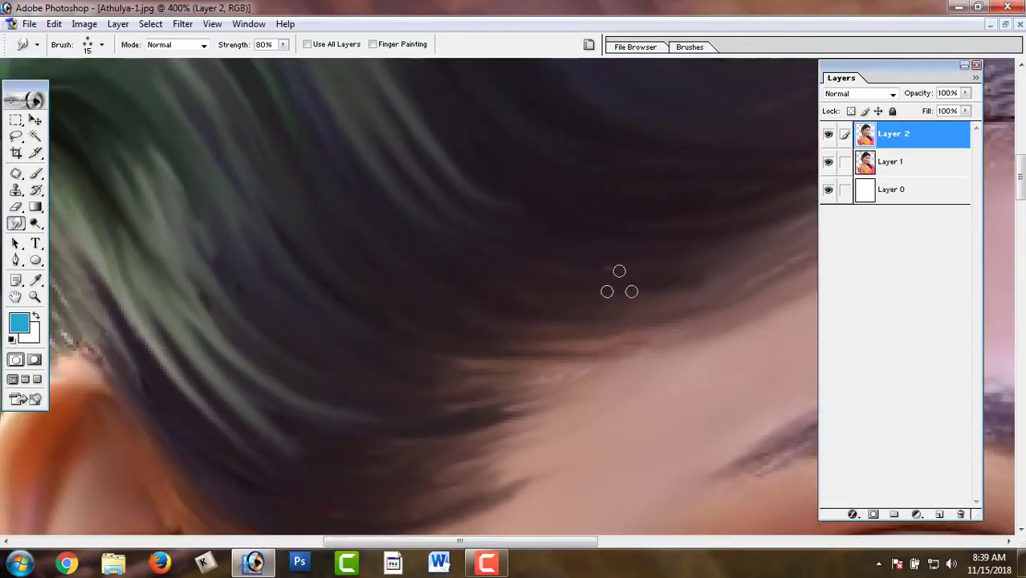
key(ctrl+minus)
key(ctrl+minus)
key(ctrl+minus)
key(ctrl+minus)
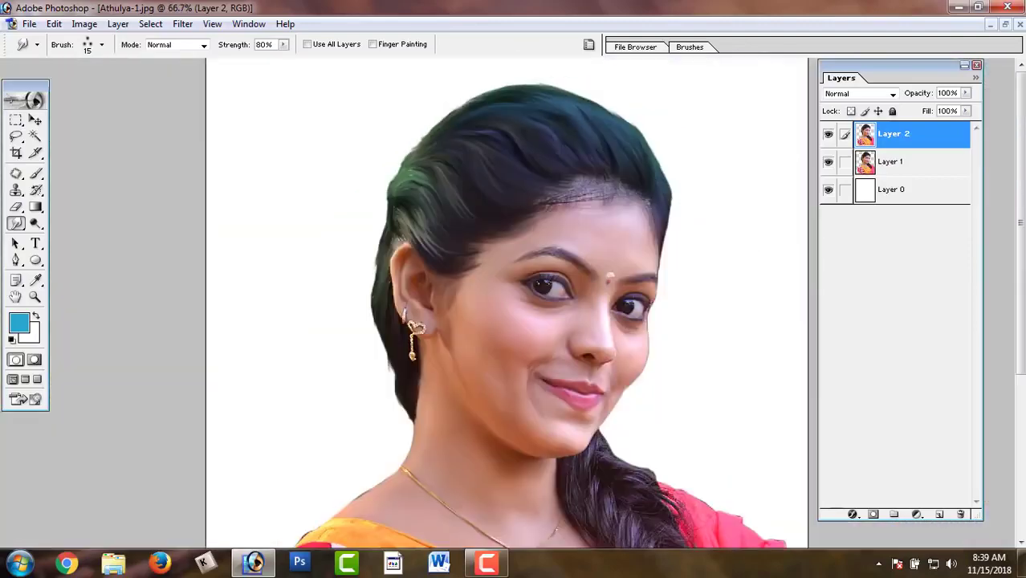
Zoom in on the forehead hairline and pull the hair edge down into the forehead
scroll(612, 190, down, 2)
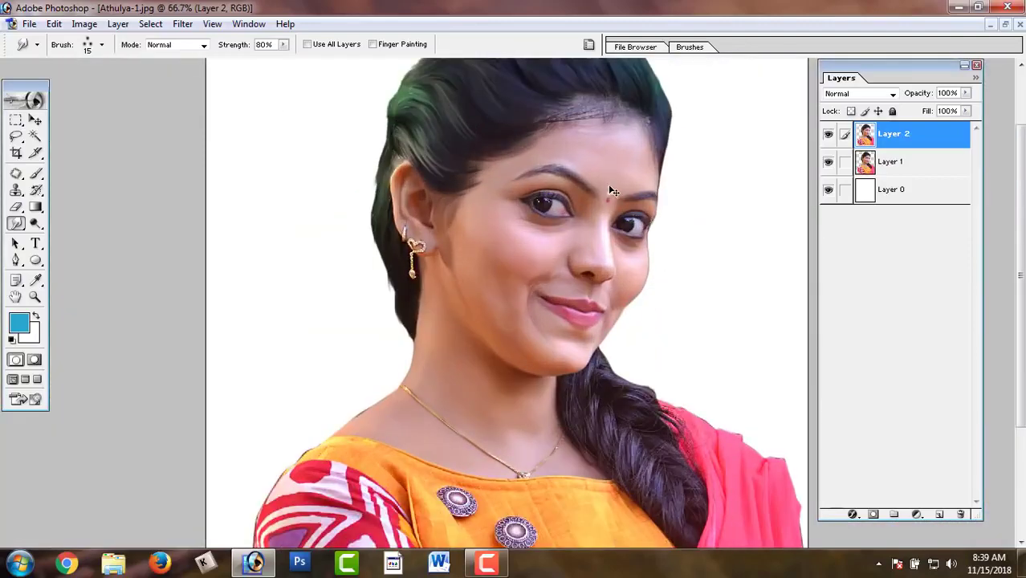
key(ctrl+plus)
key(ctrl+plus)
key(ctrl+plus)
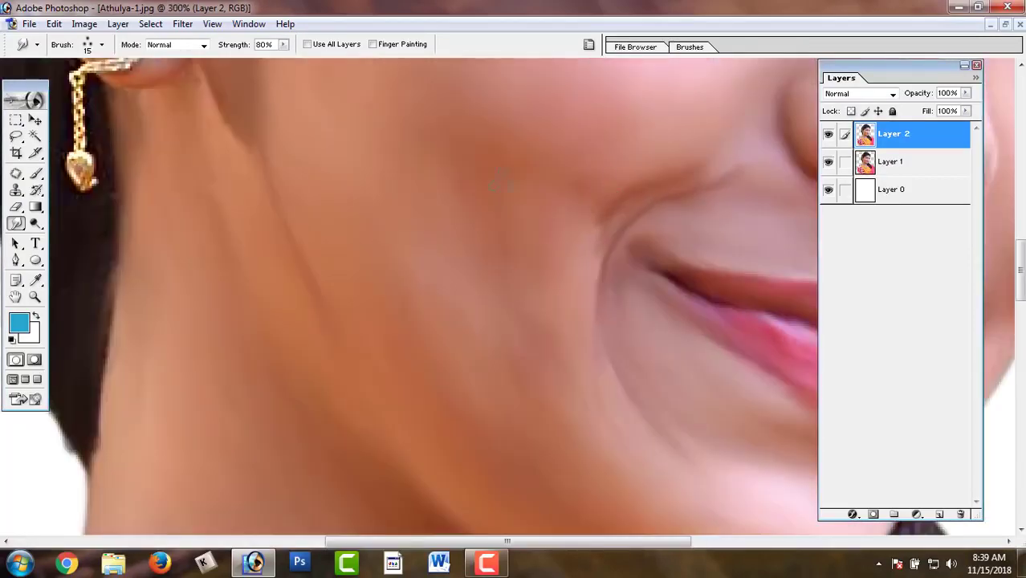
scroll(462, 164, up, 3)
scroll(378, 454, up, 5)
scroll(378, 390, up, 5)
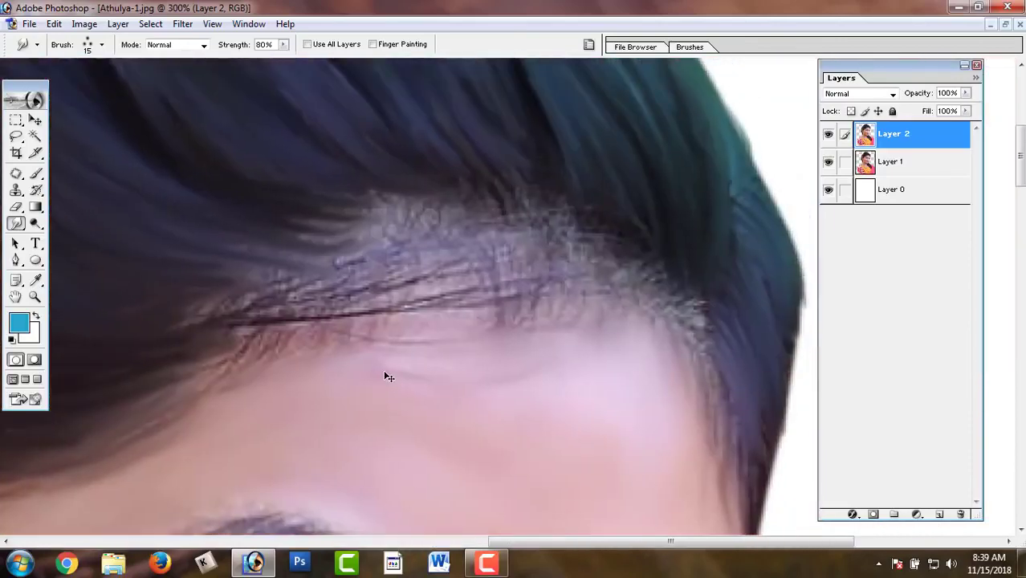
key(ctrl+plus)
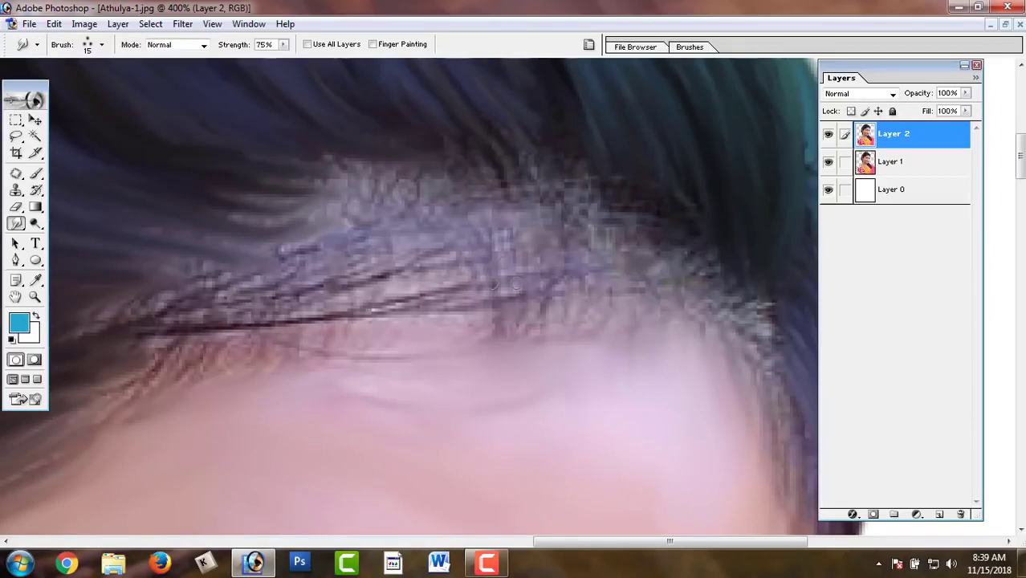
drag(563, 273, 396, 365)
drag(480, 273, 311, 347)
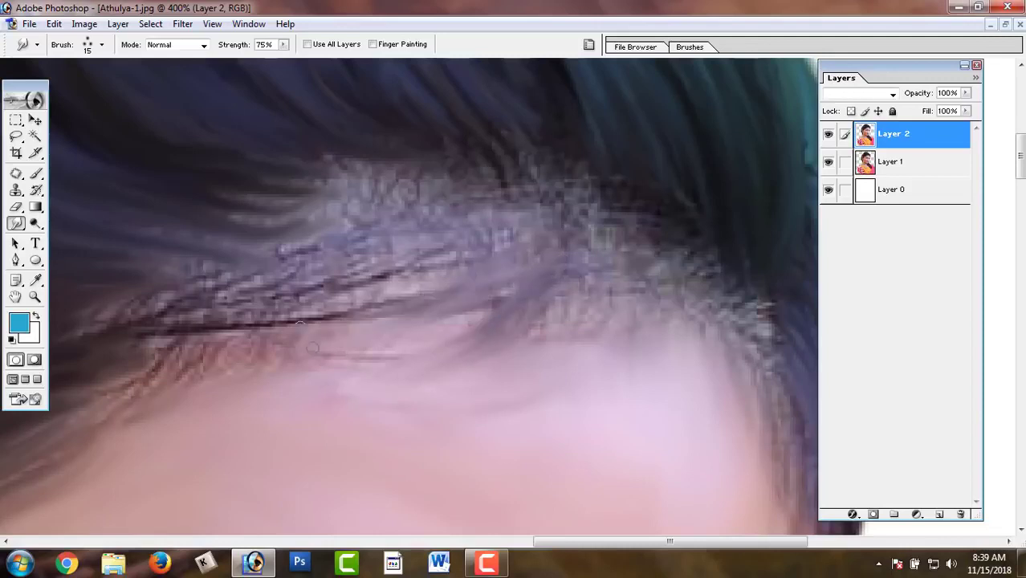
drag(489, 313, 342, 353)
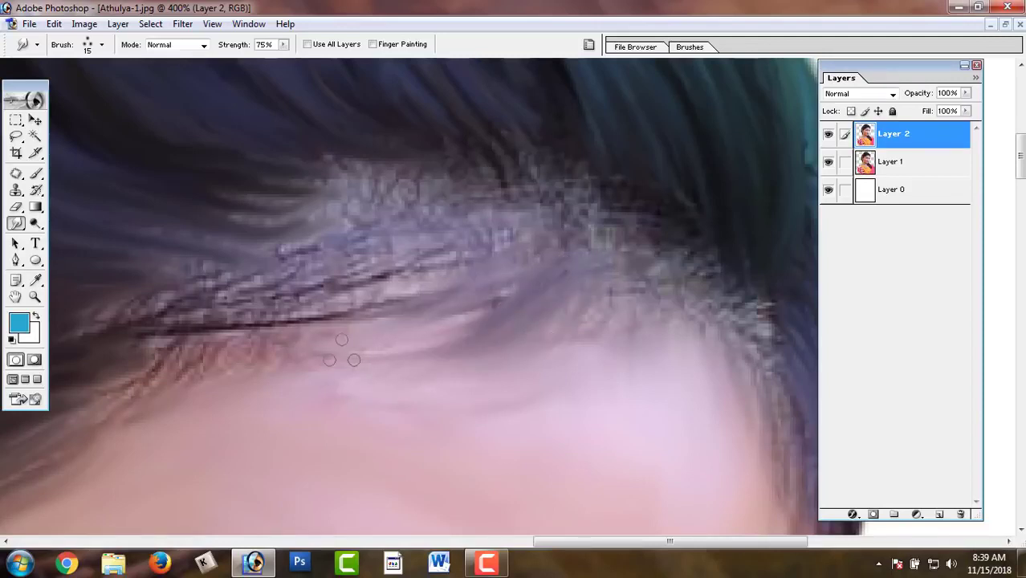
drag(486, 304, 343, 353)
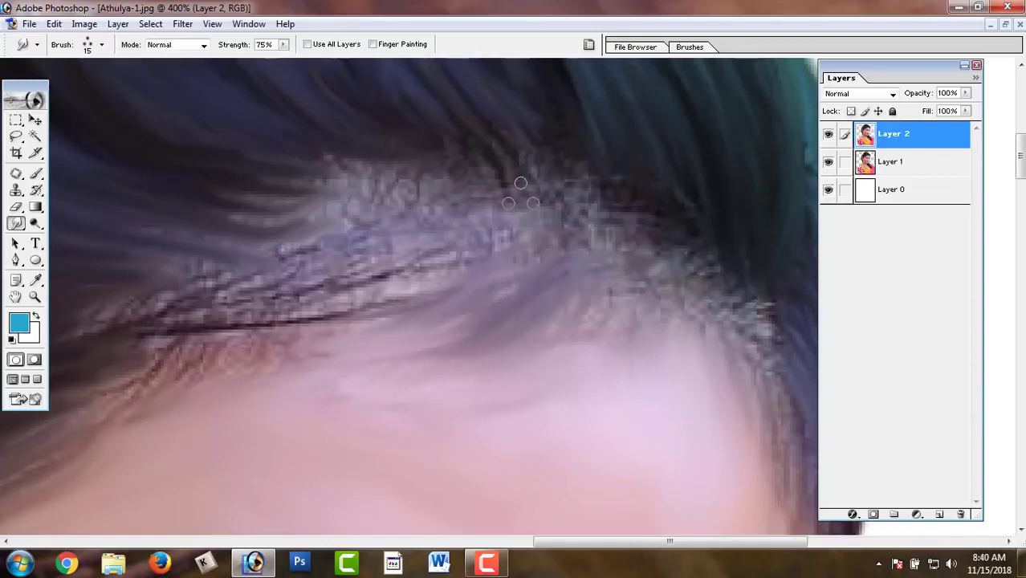
drag(543, 189, 418, 269)
drag(547, 213, 314, 328)
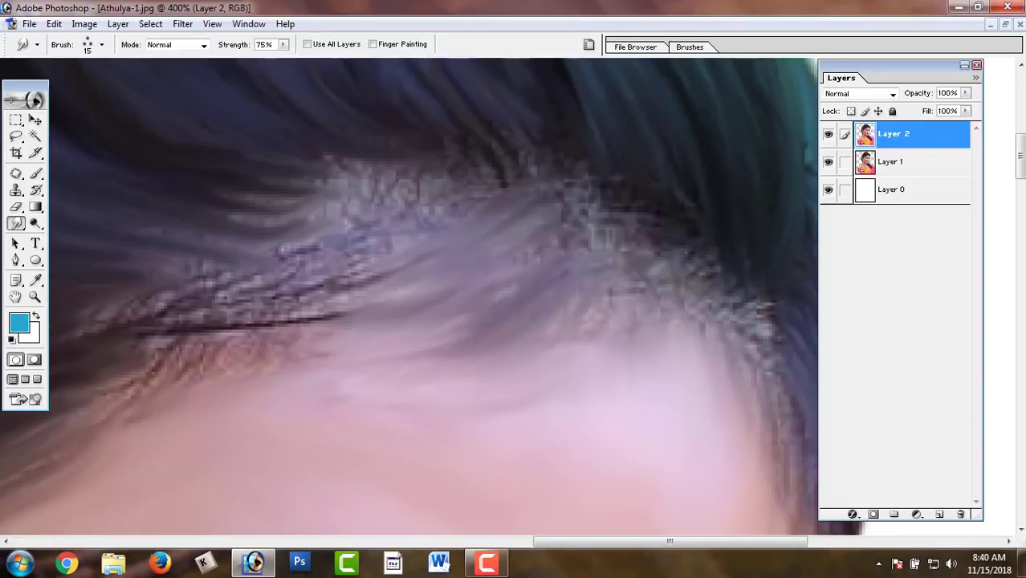
Smooth the pixelated grey hair into darker streaks along the hairline
drag(492, 156, 394, 220)
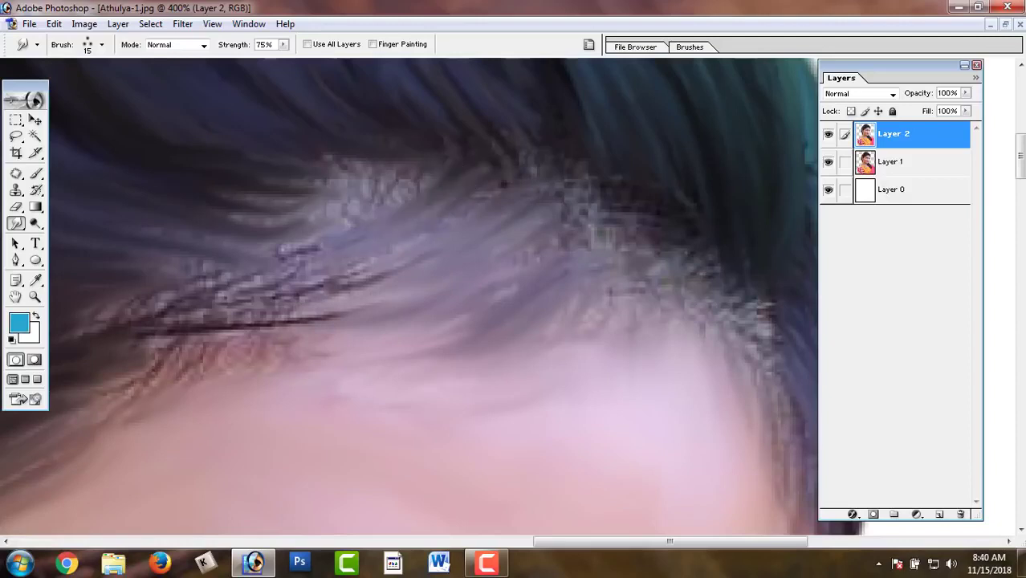
drag(503, 193, 326, 281)
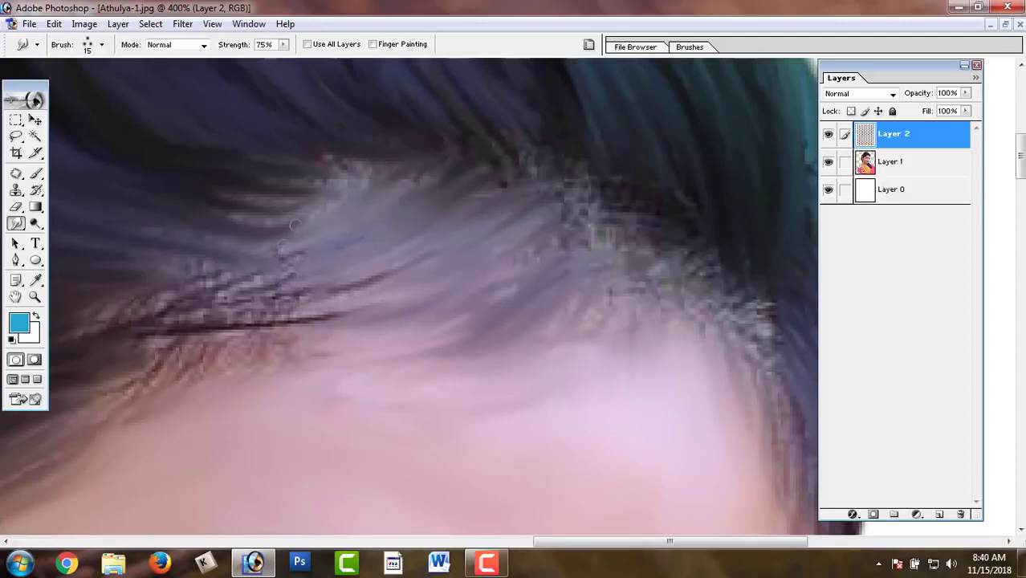
drag(417, 165, 281, 225)
drag(412, 165, 221, 277)
drag(289, 277, 181, 313)
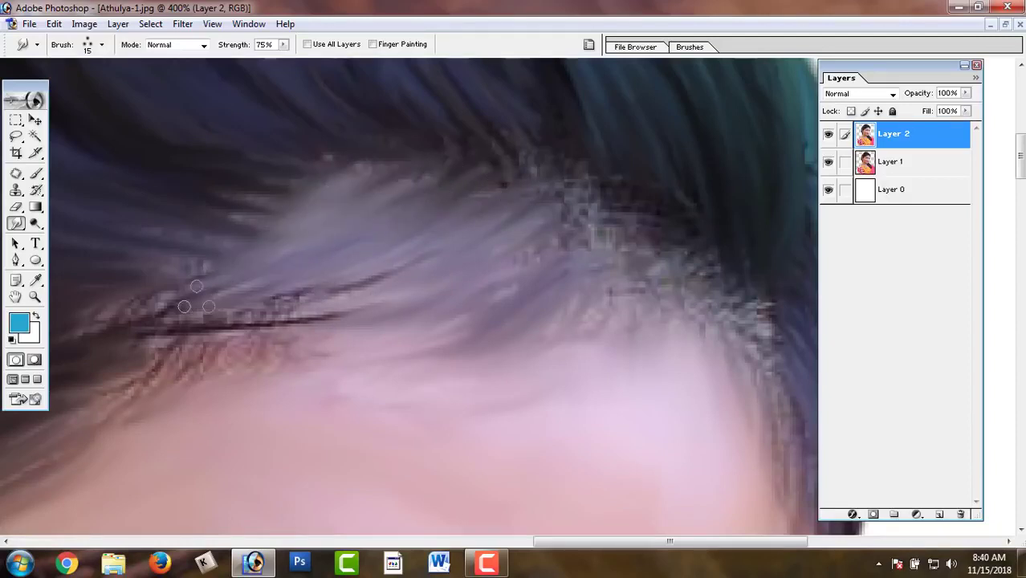
drag(354, 281, 197, 325)
drag(305, 294, 402, 289)
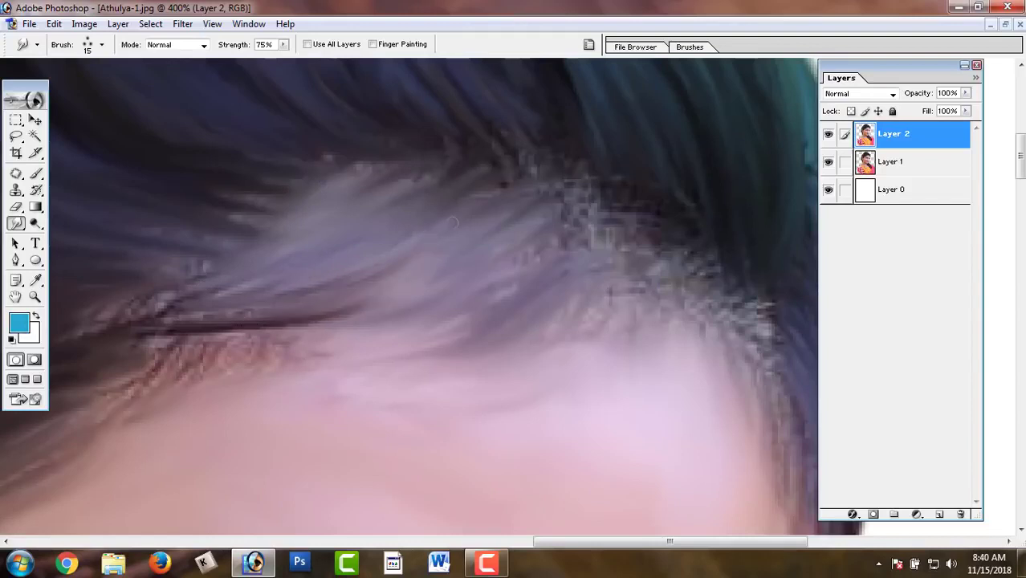
Darken the hairline and smudge it further down into the forehead
mouse_move(667, 257)
mouse_down()
mouse_move(443, 283)
mouse_move(294, 401)
mouse_up()
drag(405, 289, 317, 362)
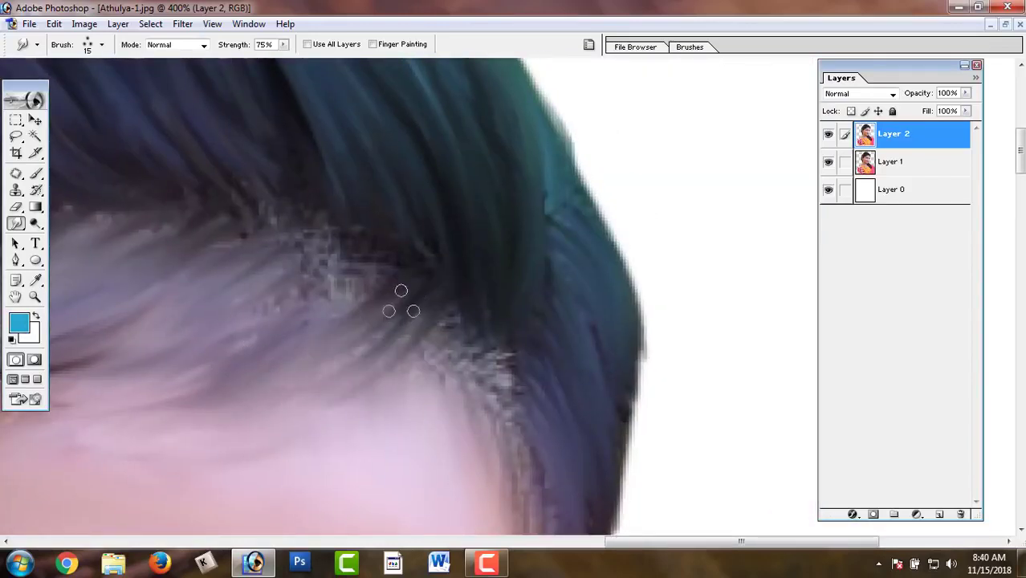
drag(401, 303, 321, 369)
drag(453, 304, 260, 409)
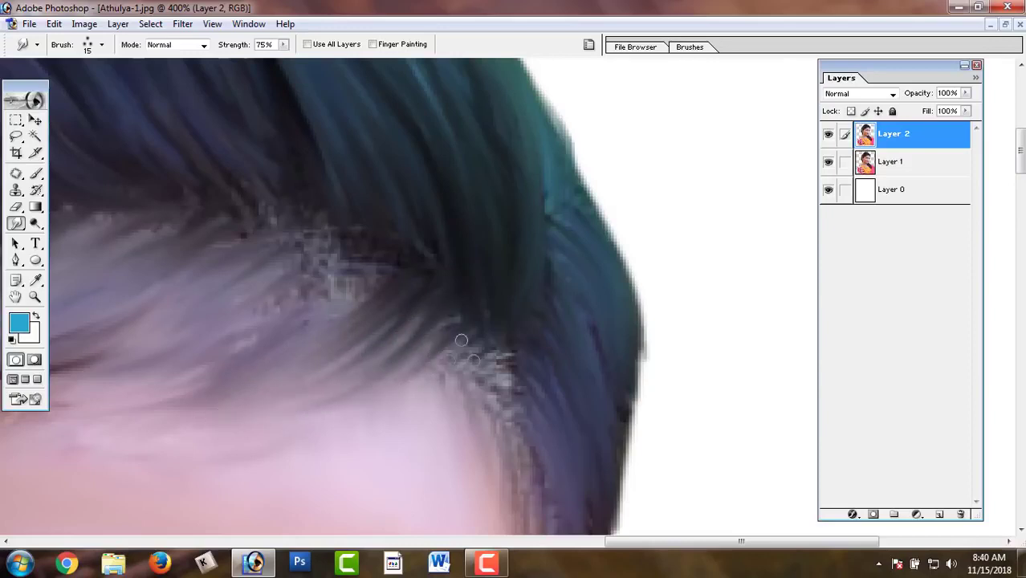
drag(461, 340, 409, 277)
drag(398, 229, 303, 311)
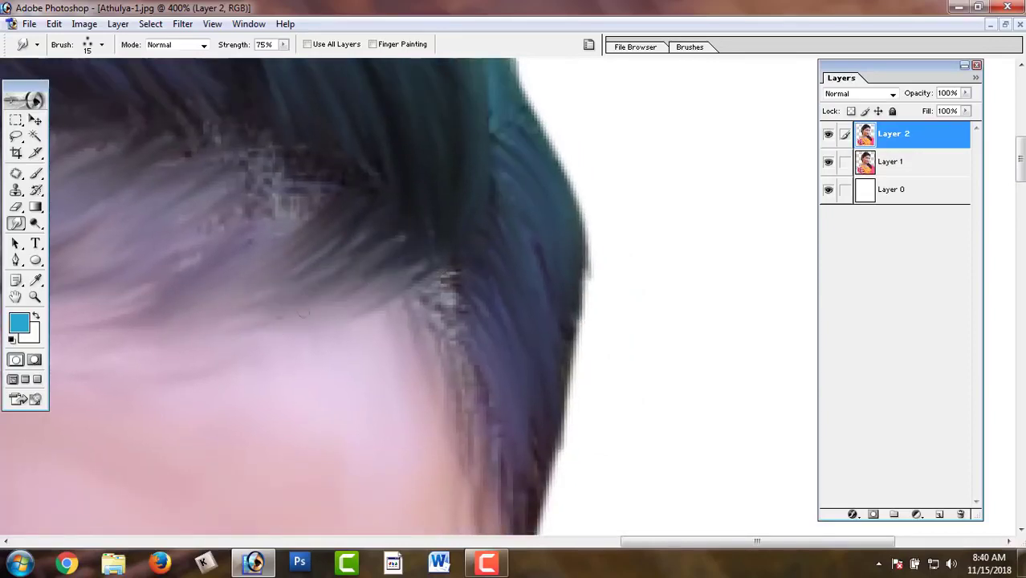
drag(419, 269, 424, 422)
mouse_move(451, 274)
mouse_down()
mouse_move(460, 413)
mouse_move(453, 251)
mouse_move(441, 393)
mouse_up()
Pull dark hair strands into the forehead, covering the reddish patch and softening the edge
drag(378, 134, 369, 309)
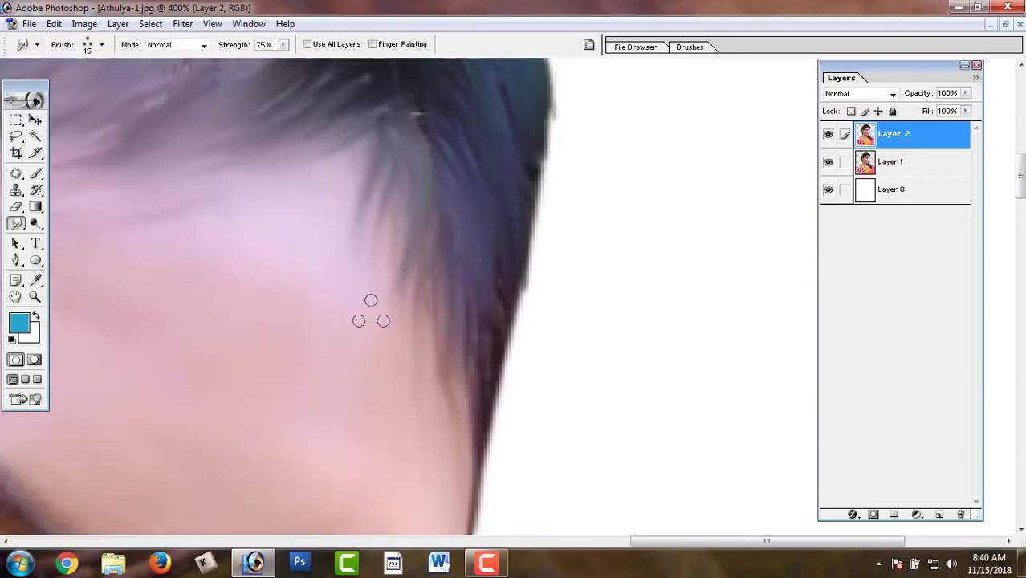
drag(424, 103, 420, 149)
mouse_move(470, 217)
mouse_down()
mouse_move(454, 408)
mouse_move(567, 345)
mouse_up()
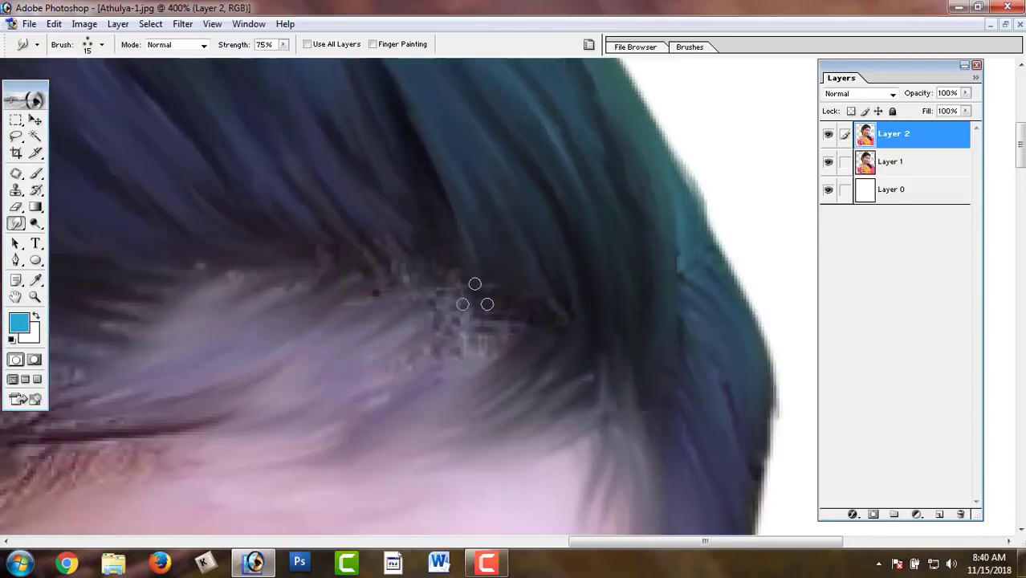
mouse_move(486, 300)
mouse_down()
mouse_move(446, 314)
mouse_move(385, 374)
mouse_move(409, 352)
mouse_up()
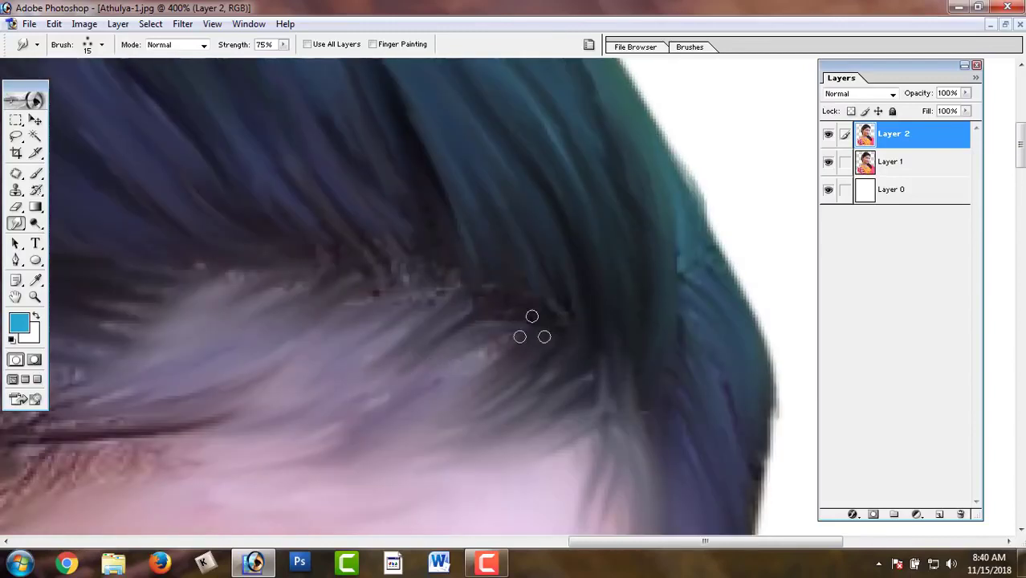
drag(531, 314, 441, 386)
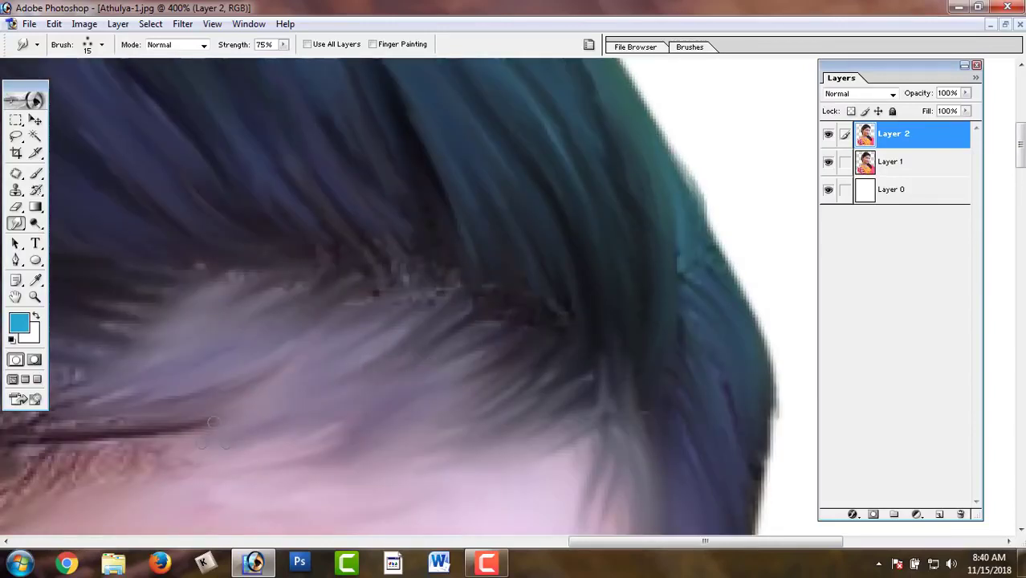
drag(431, 242, 297, 316)
drag(373, 276, 273, 323)
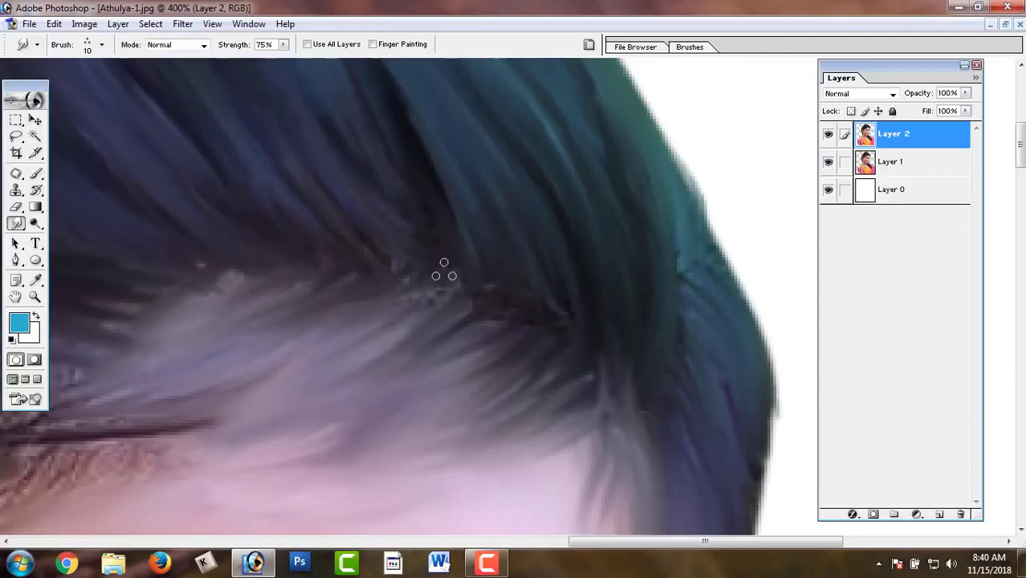
mouse_move(444, 273)
mouse_down()
mouse_move(419, 277)
mouse_move(365, 325)
mouse_up()
drag(460, 285, 342, 337)
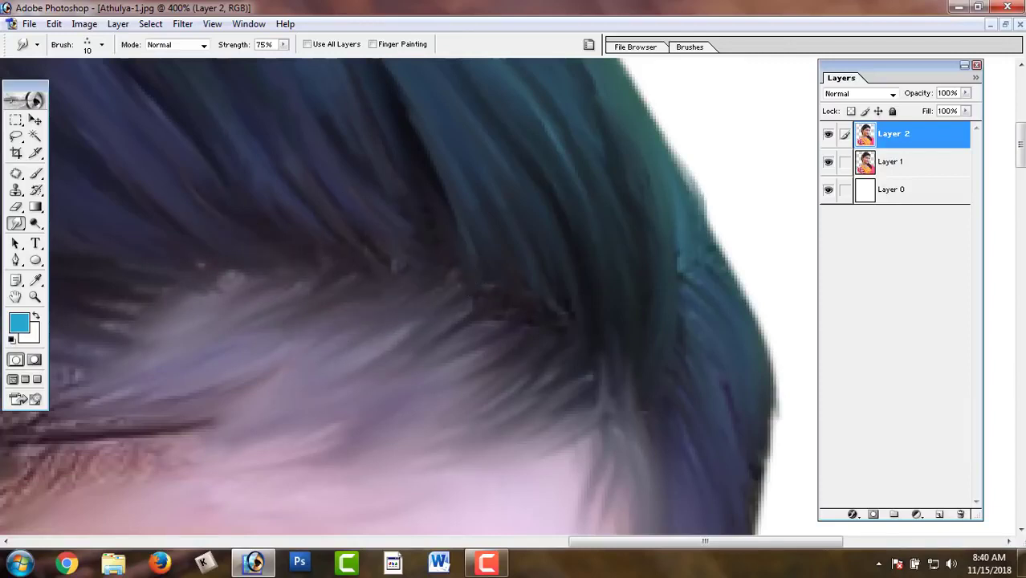
drag(280, 400, 671, 263)
Enlarge the smudge brush to 20 and blend light strands along the brow line and spotty patch
key(bracketright)
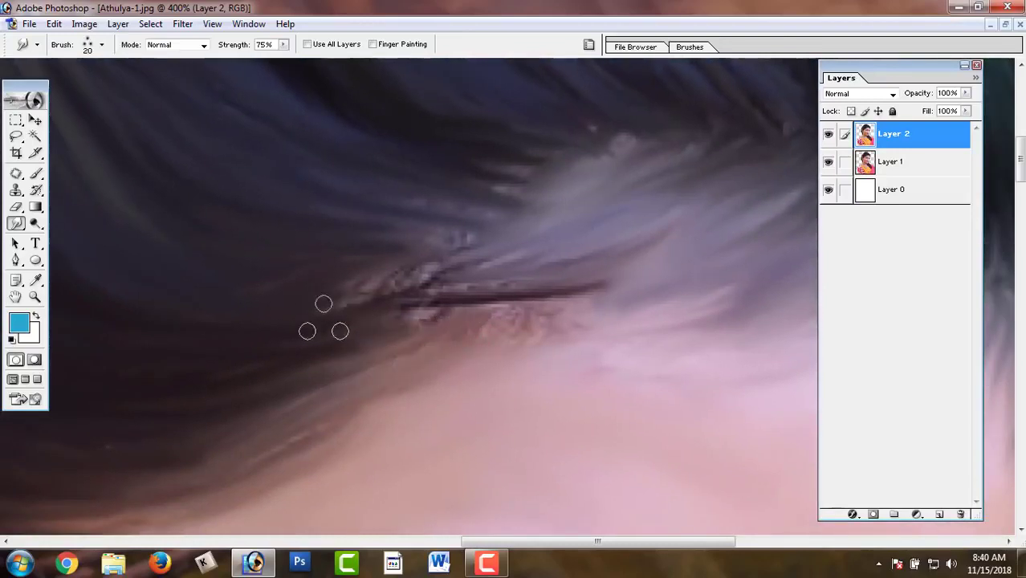
drag(307, 290, 581, 273)
drag(397, 273, 578, 255)
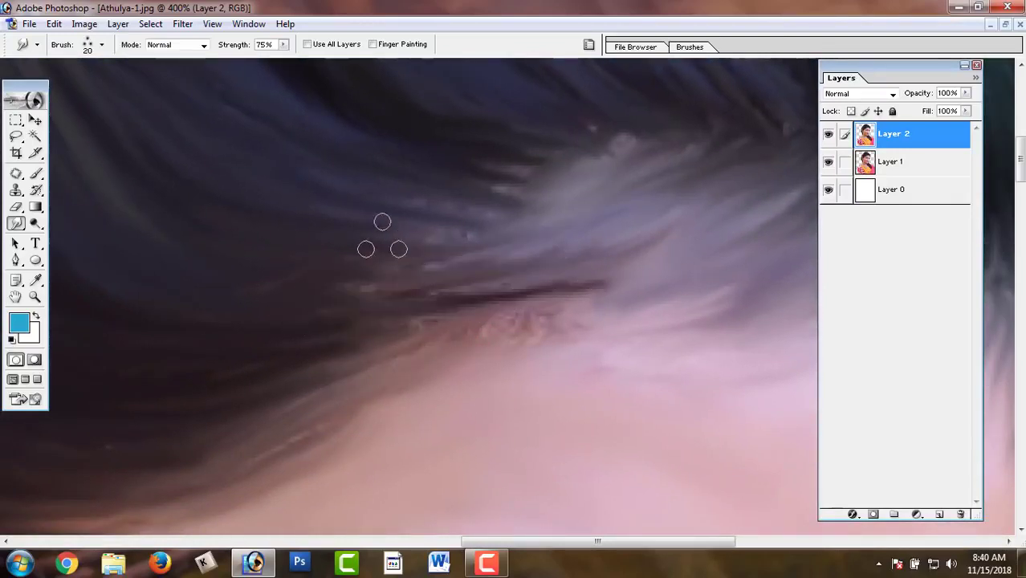
drag(380, 237, 522, 256)
drag(315, 276, 504, 291)
mouse_move(385, 335)
mouse_down()
mouse_move(514, 337)
mouse_move(586, 309)
mouse_up()
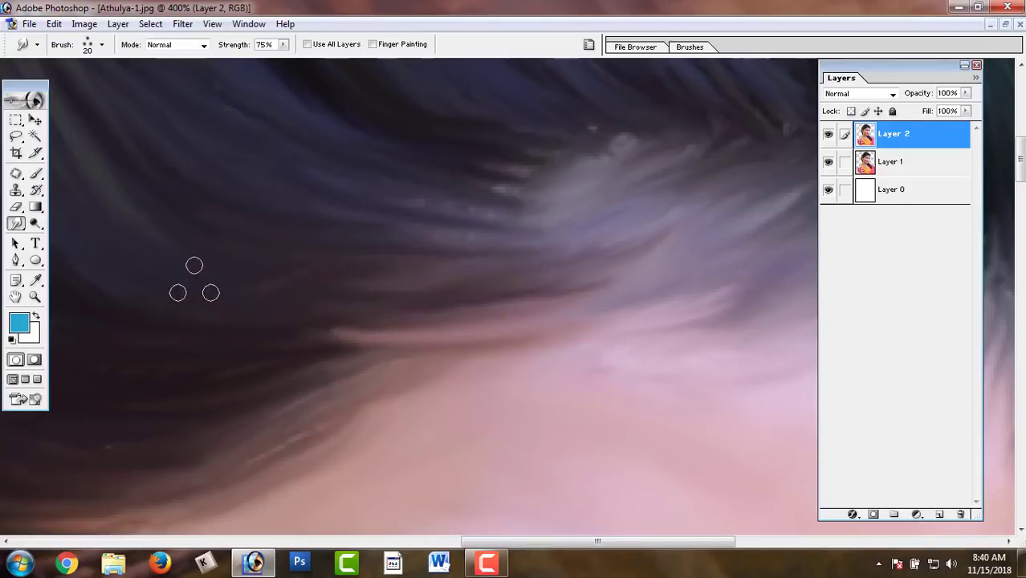
Smear the dark hair into the lighter strands and soften the outer hair edge
drag(376, 301, 617, 277)
drag(479, 277, 418, 437)
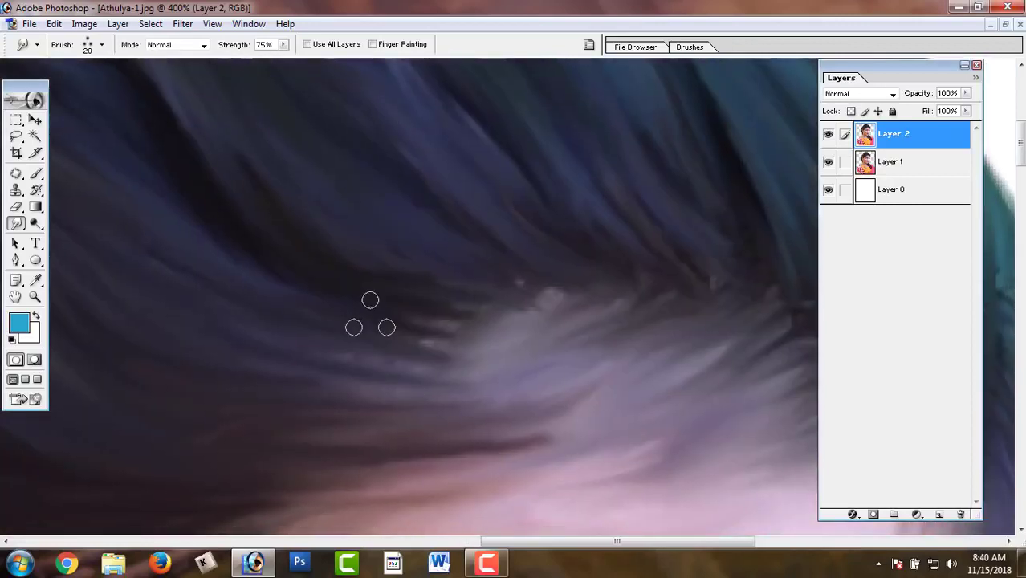
drag(369, 318, 589, 320)
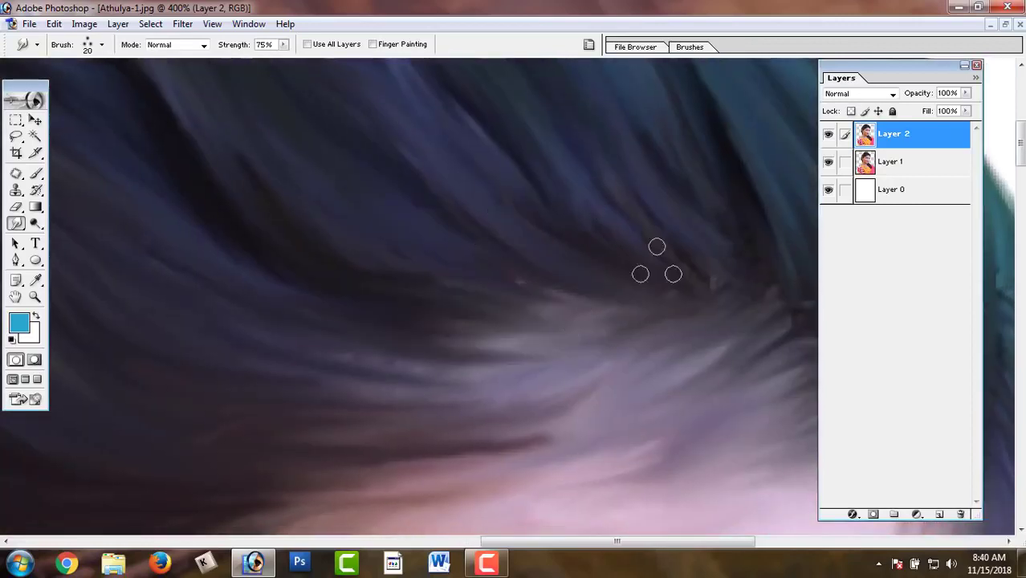
drag(658, 265, 492, 298)
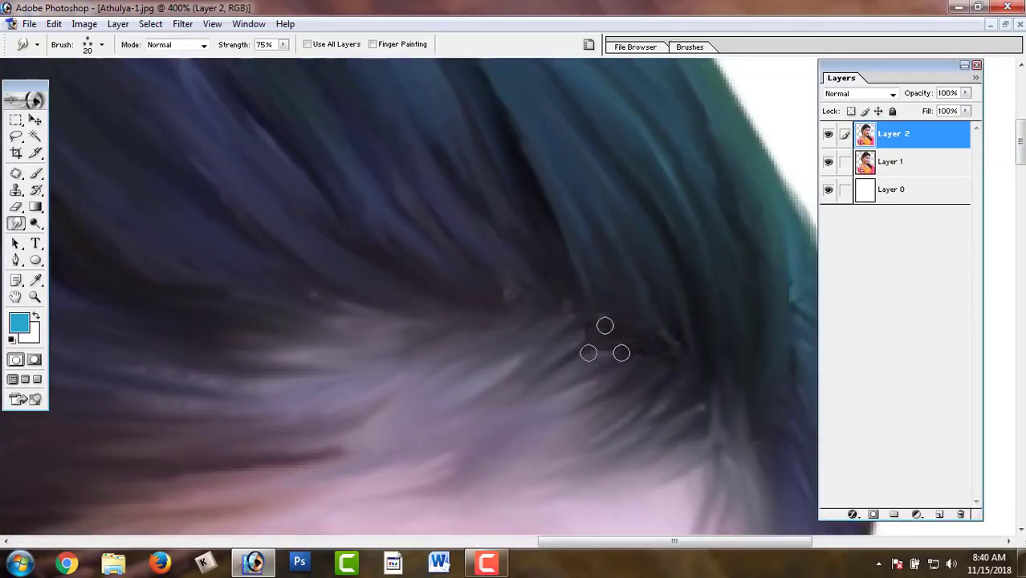
mouse_move(606, 343)
mouse_down()
mouse_move(474, 371)
mouse_move(377, 434)
mouse_up()
mouse_move(559, 366)
mouse_down()
mouse_move(378, 482)
mouse_move(449, 372)
mouse_move(377, 404)
mouse_up()
mouse_move(634, 329)
mouse_down()
mouse_move(408, 438)
mouse_move(451, 424)
mouse_move(361, 417)
mouse_up()
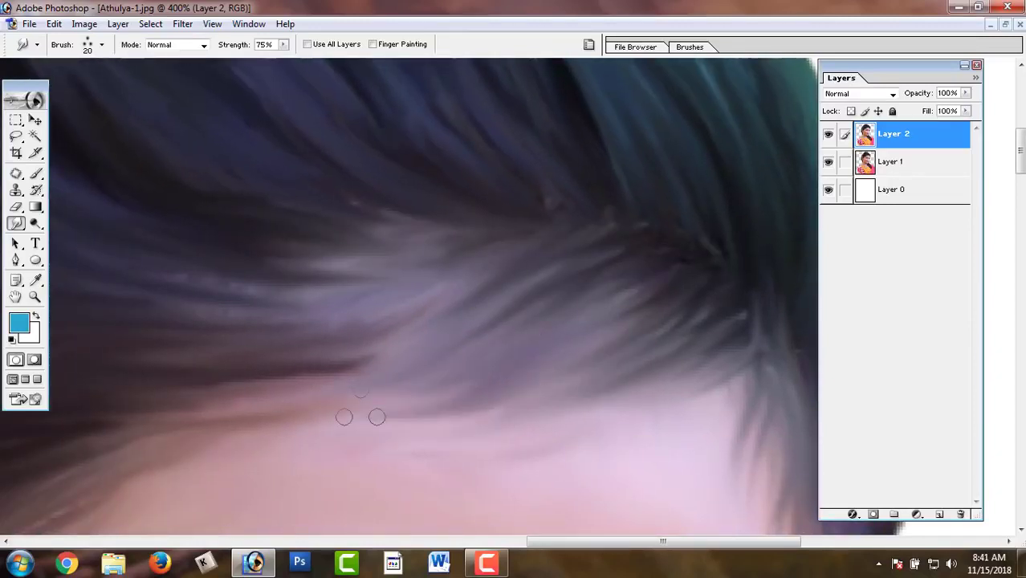
Zoom out to review the whole portrait, then zoom in on the left eye's upper lashes
key(ctrl+minus)
key(ctrl+minus)
key(ctrl+minus)
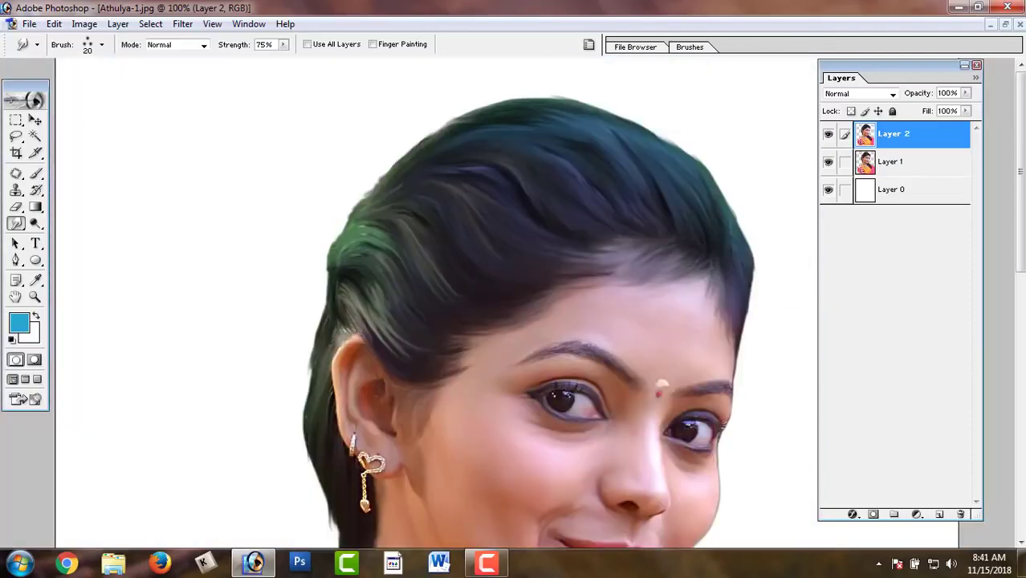
key(ctrl+minus)
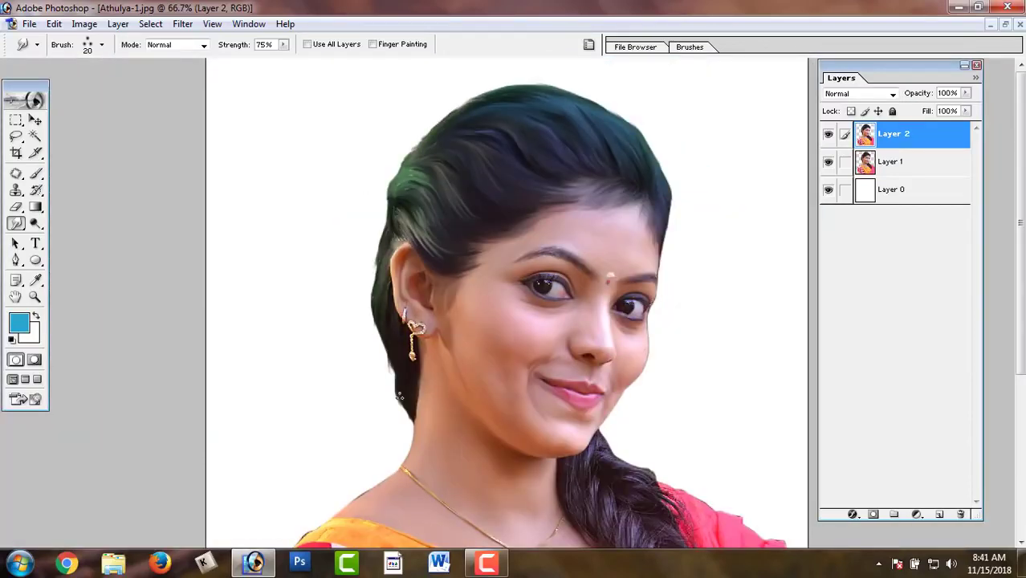
key(ctrl+minus)
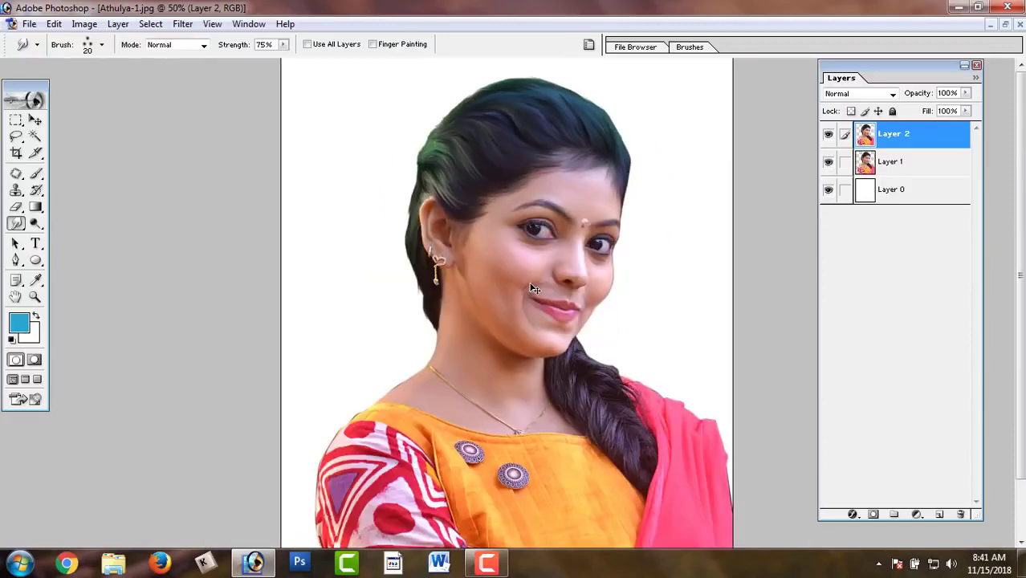
key(ctrl+plus)
drag(486, 212, 485, 293)
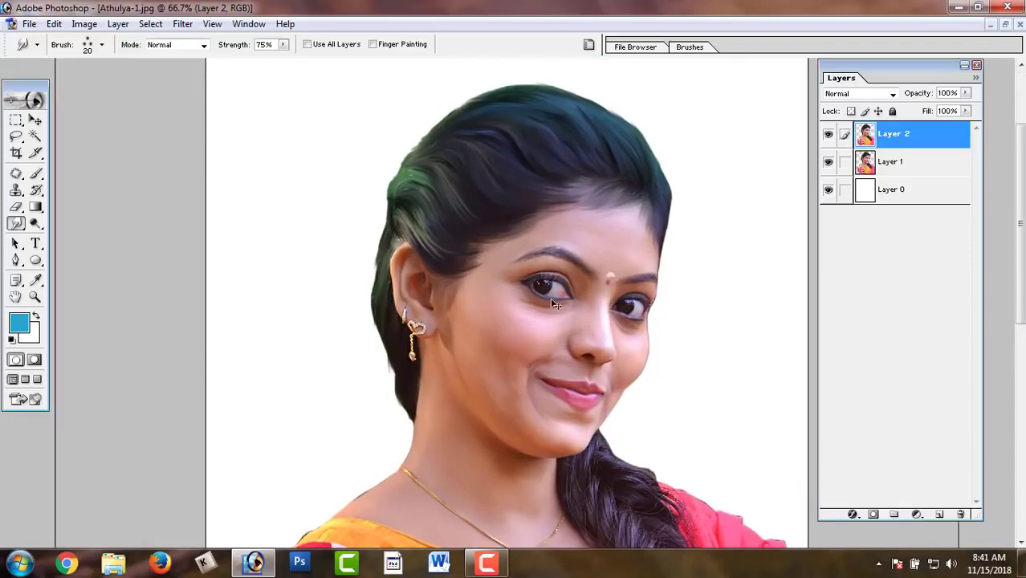
key(ctrl+plus)
key(ctrl+plus)
key(ctrl+plus)
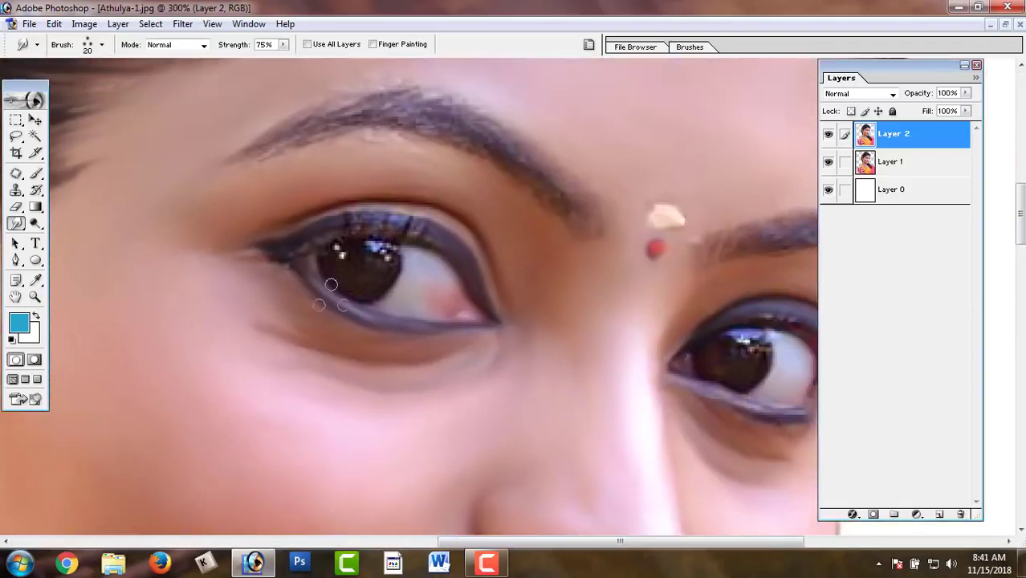
key(ctrl+plus)
key(ctrl+plus)
key(ctrl+plus)
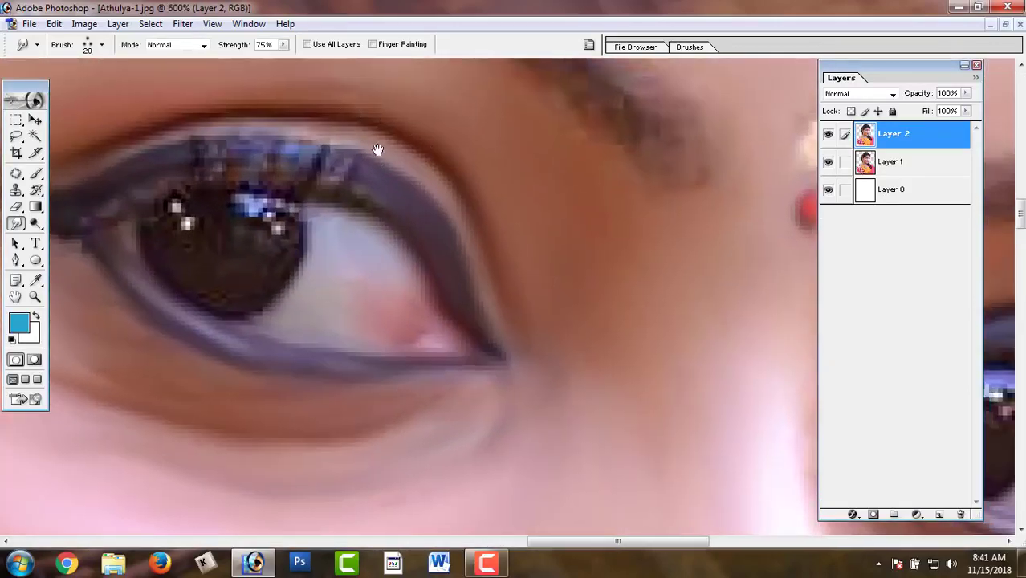
drag(341, 157, 429, 200)
Smudge the upper lashes upward with a smaller brush, undo the streaks, and lower strength to 60%
key(bracketleft)
key(bracketleft)
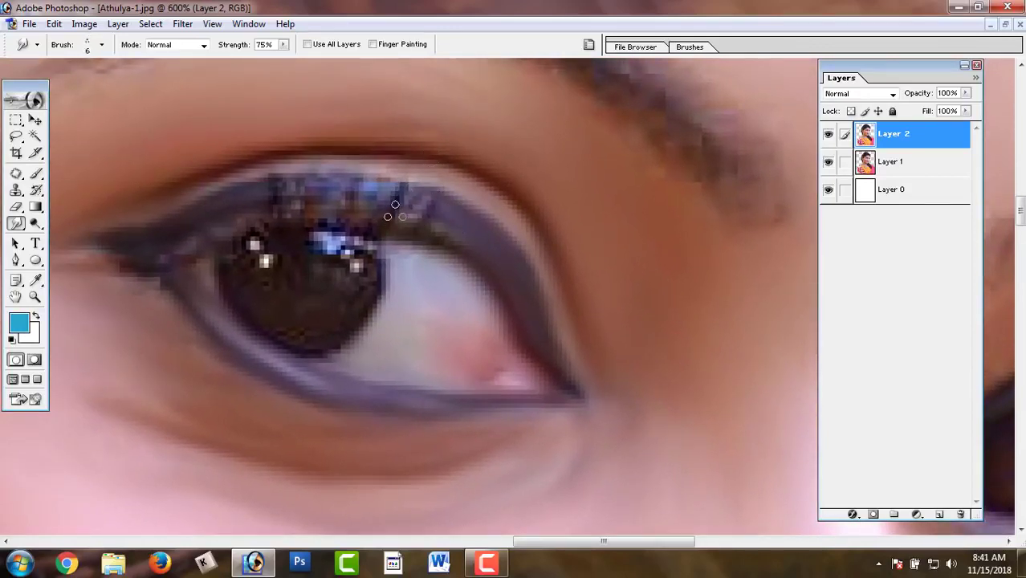
drag(396, 204, 411, 163)
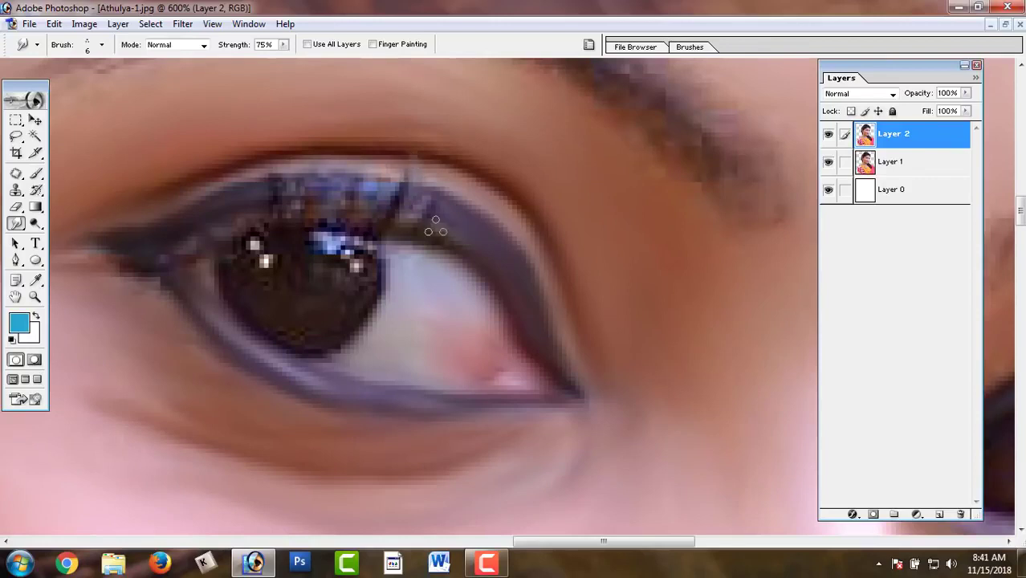
mouse_move(237, 203)
mouse_down()
mouse_move(249, 155)
mouse_move(277, 145)
mouse_up()
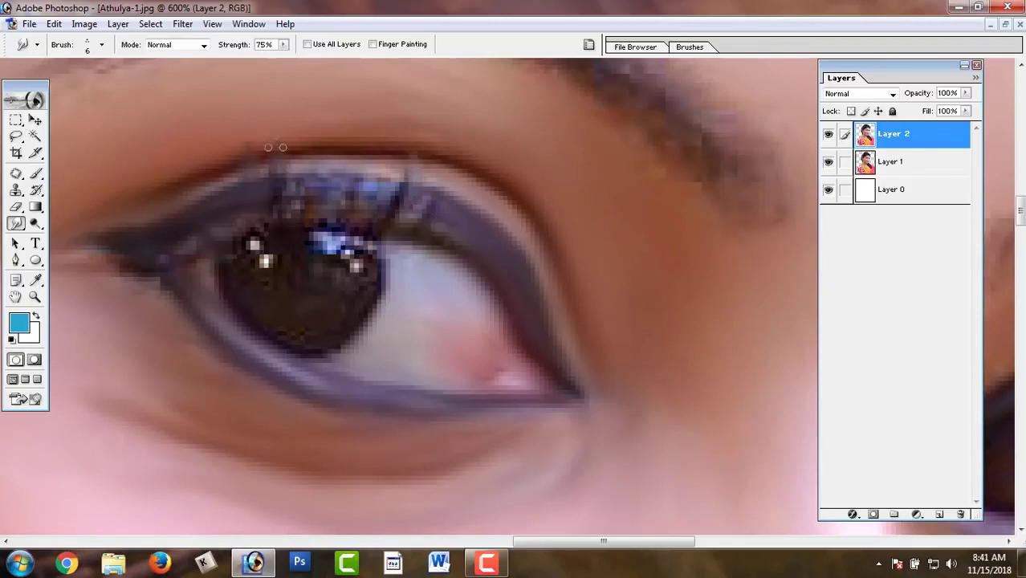
mouse_move(269, 193)
mouse_down()
mouse_move(281, 132)
mouse_move(309, 143)
mouse_up()
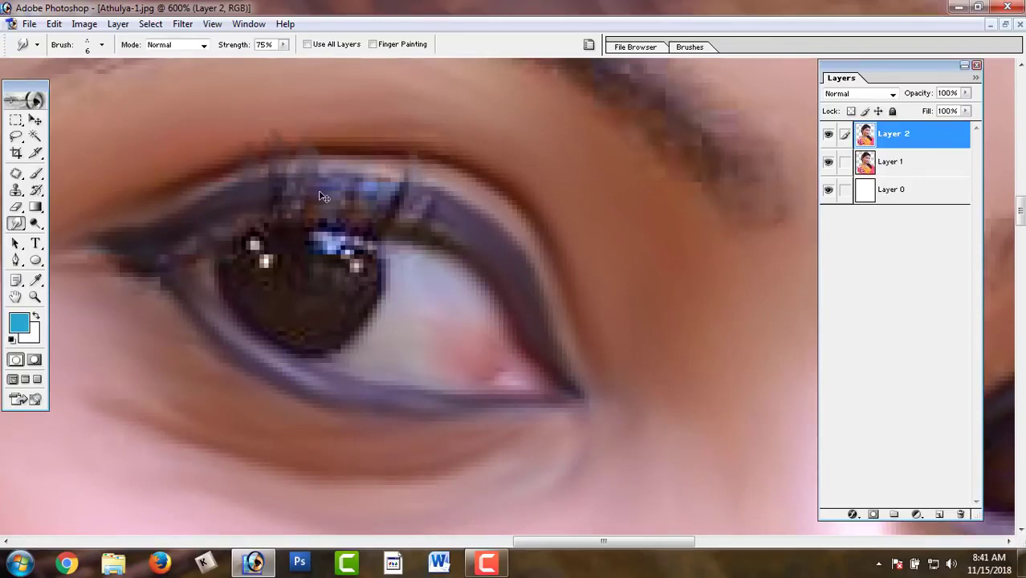
key(ctrl+alt+z)
key(ctrl+alt+z)
key(ctrl+alt+z)
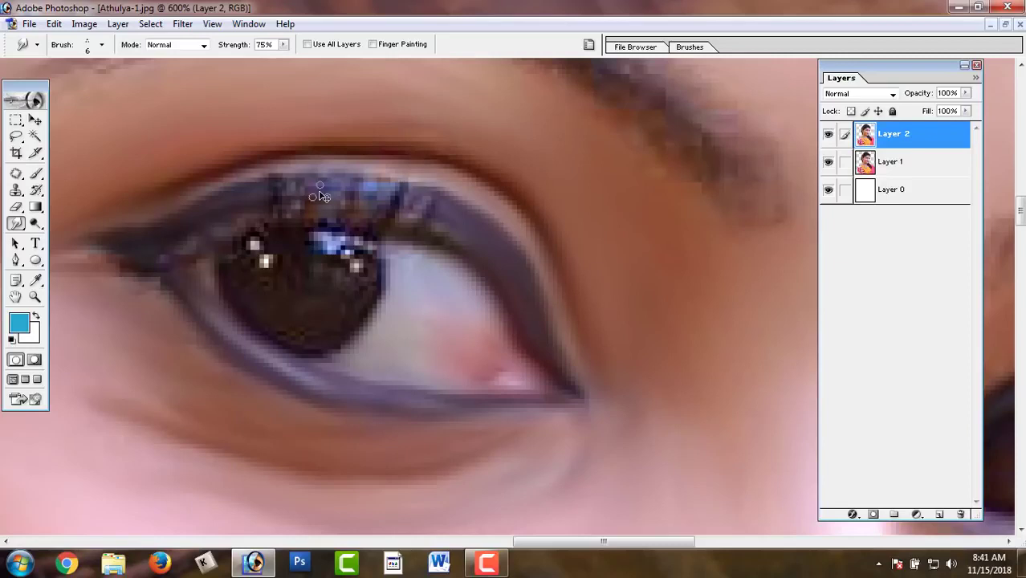
key(ctrl+alt+shift+e)
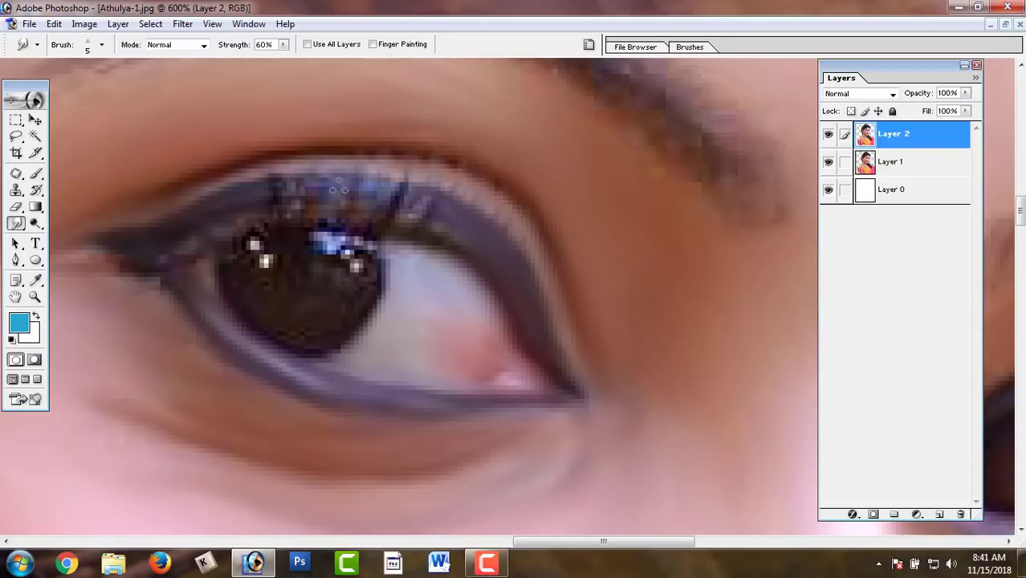
Zoom out, then zoom to 400% on the other eye
key(ctrl+minus)
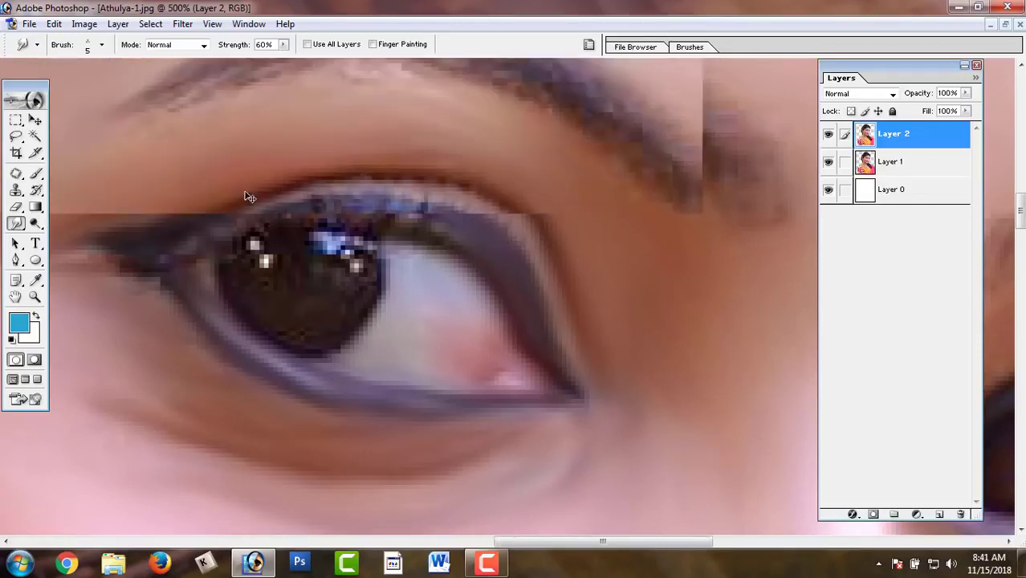
key(ctrl+minus)
key(ctrl+minus)
key(ctrl+minus)
key(ctrl+minus)
key(ctrl+plus)
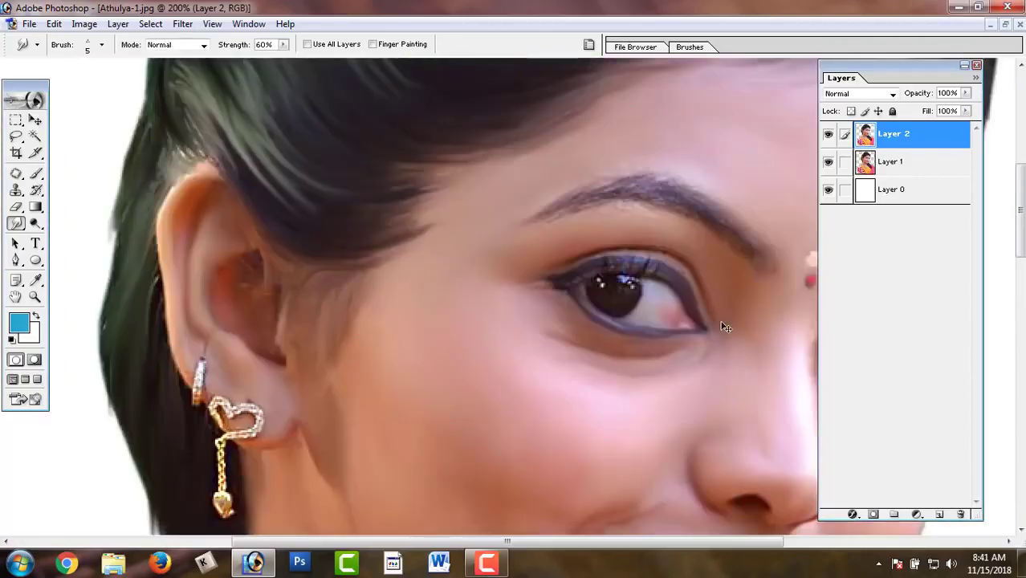
key(ctrl+plus)
key(ctrl+plus)
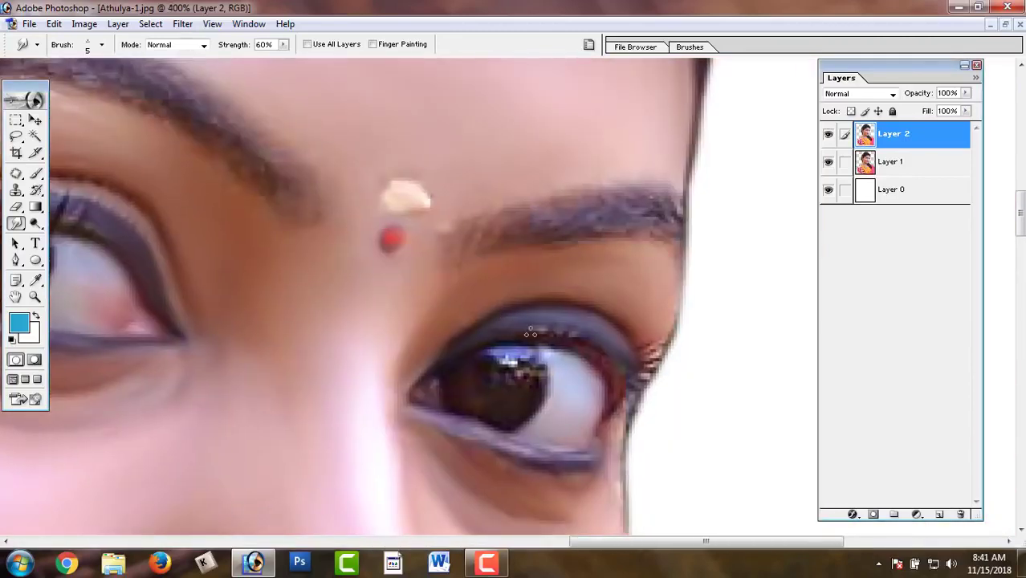
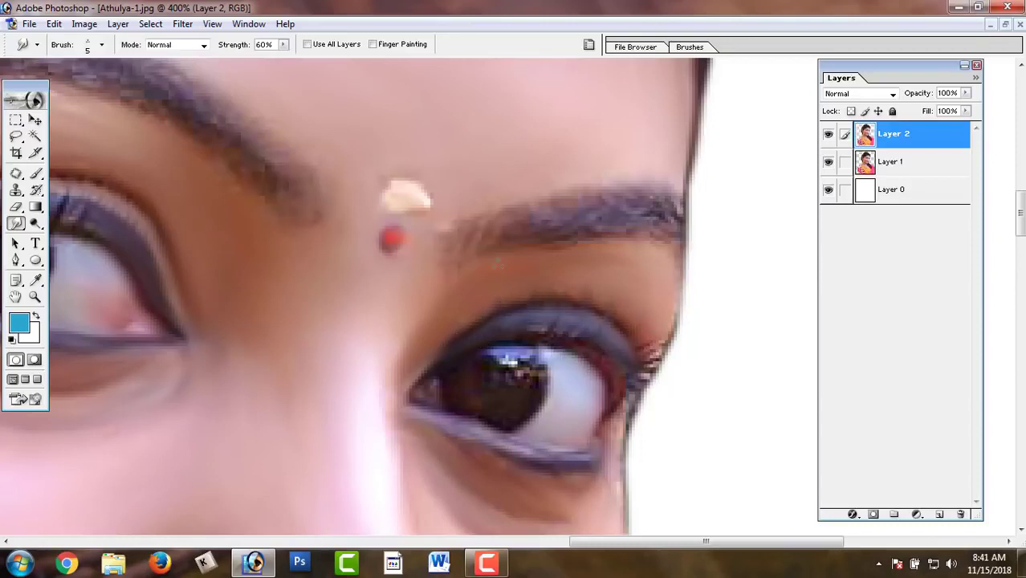
Smudge the left eyebrow's end near the bindi and blend its lower edge into the skin
key(ctrl+minus)
key(ctrl+plus)
key(ctrl+plus)
key(ctrl+plus)
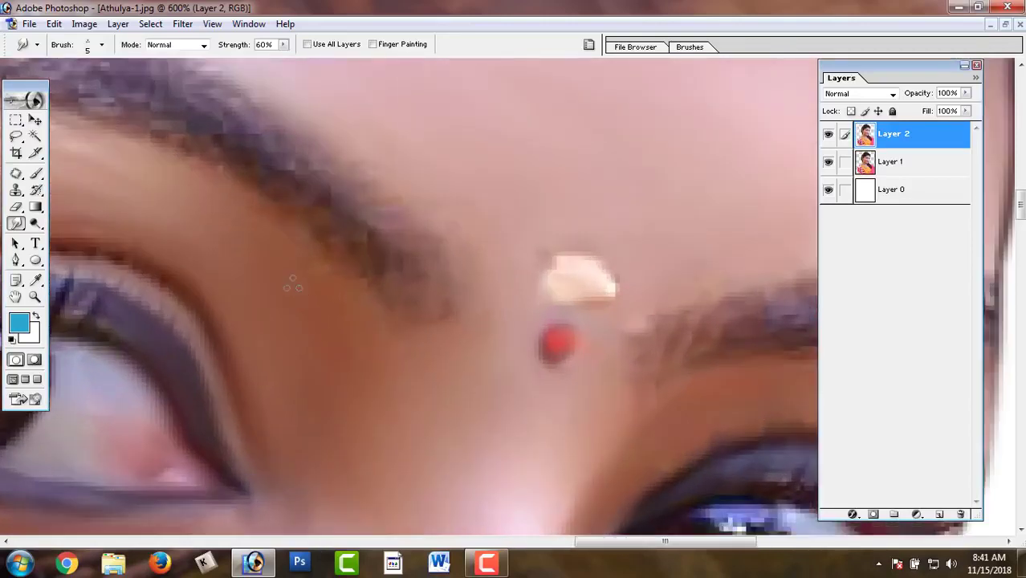
drag(216, 213, 399, 348)
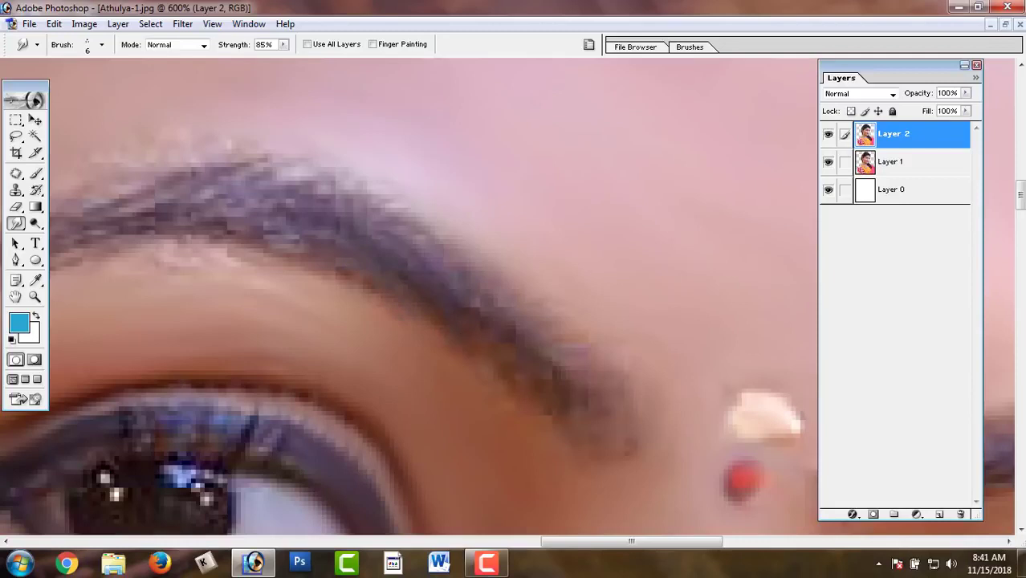
drag(441, 282, 480, 325)
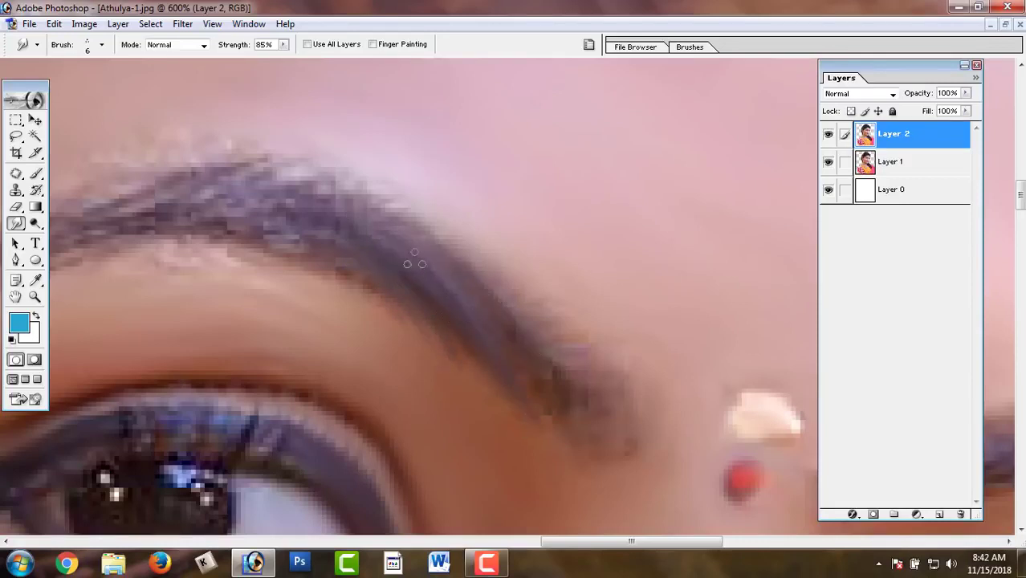
drag(488, 305, 293, 171)
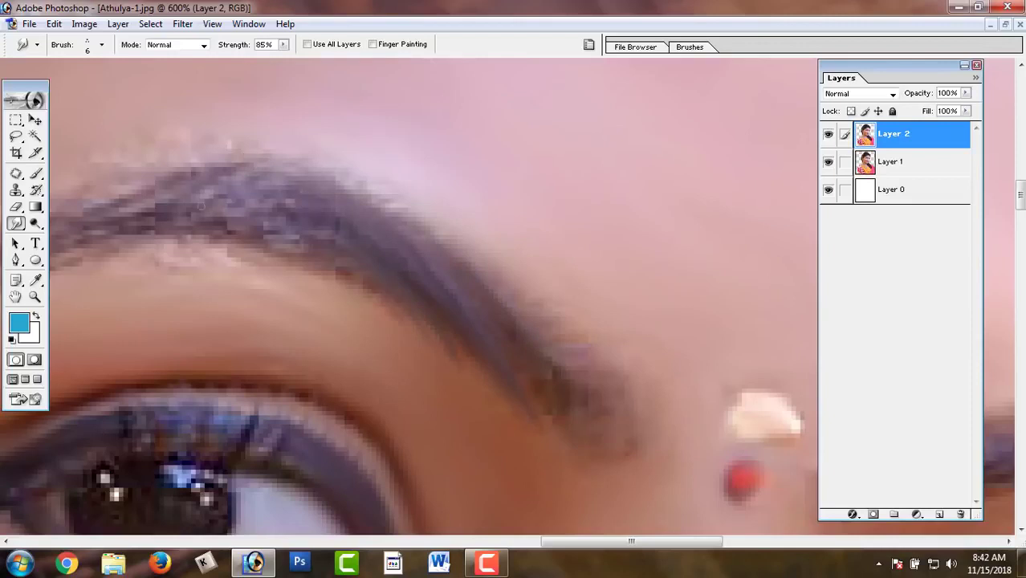
drag(202, 217, 305, 290)
drag(265, 233, 341, 306)
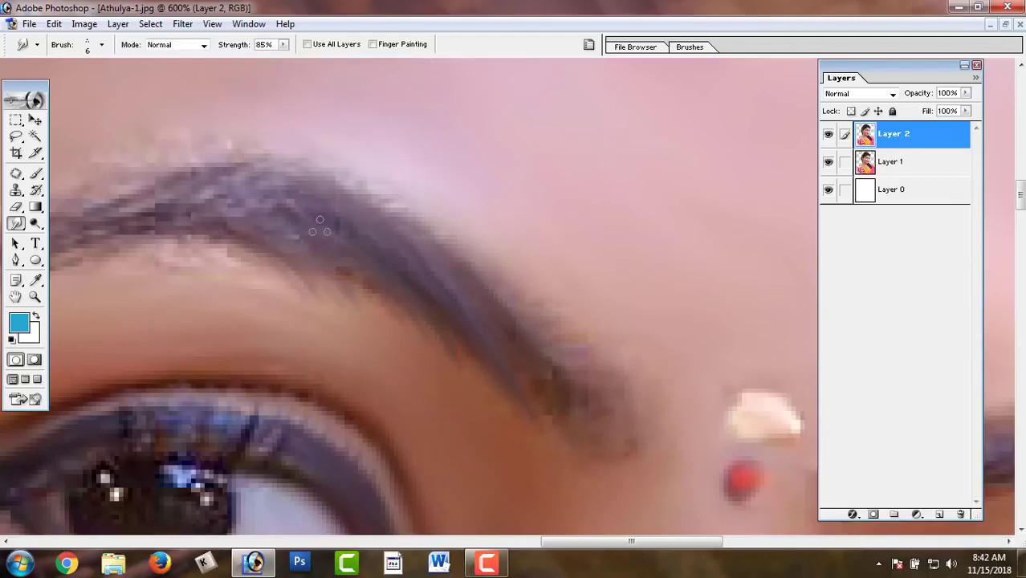
mouse_move(217, 184)
mouse_down()
mouse_move(333, 174)
mouse_move(217, 179)
mouse_up()
Soften the upper and inner edges of the left eyebrow into the surrounding skin
drag(351, 146, 237, 152)
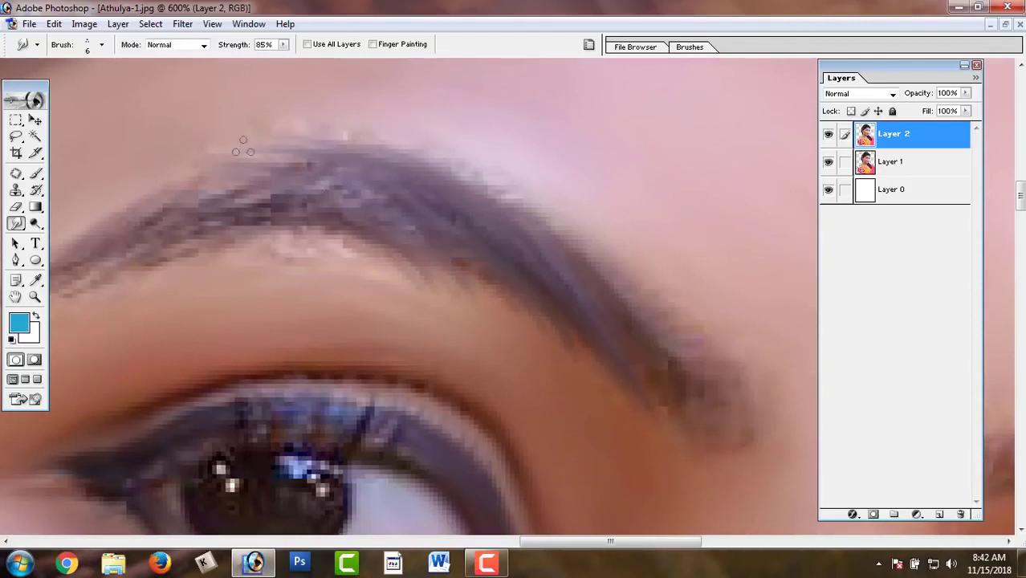
drag(301, 160, 240, 153)
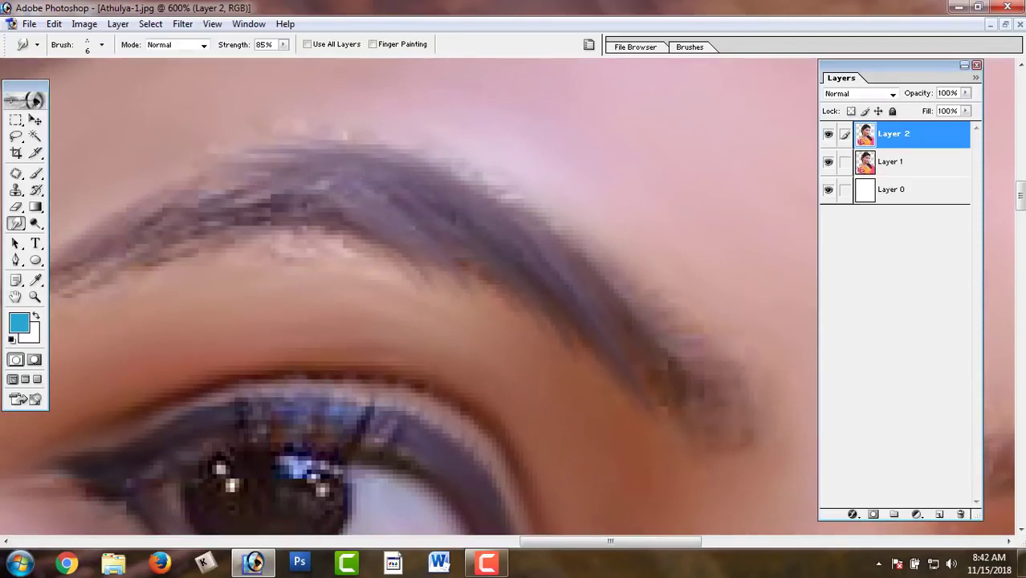
drag(517, 281, 315, 233)
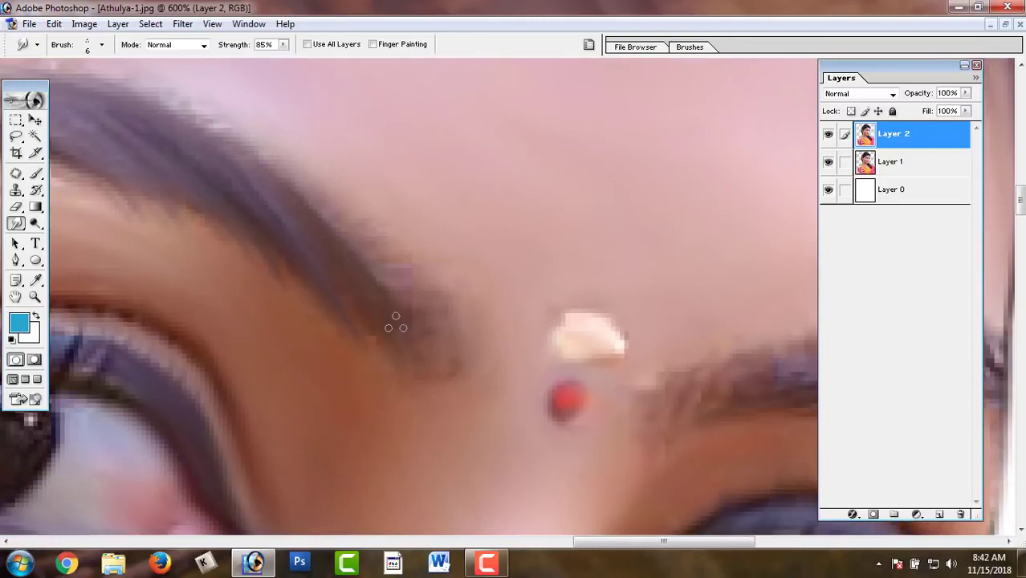
drag(395, 322, 342, 221)
drag(264, 176, 157, 83)
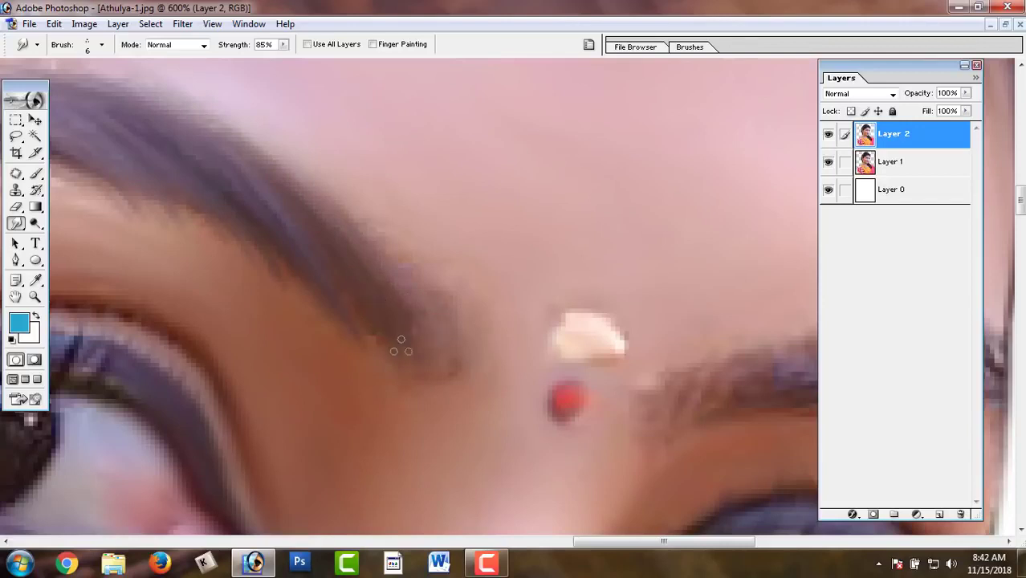
Smooth the right eyebrow along its length and soften its lower edge, then resume the left brow
drag(433, 290, 683, 325)
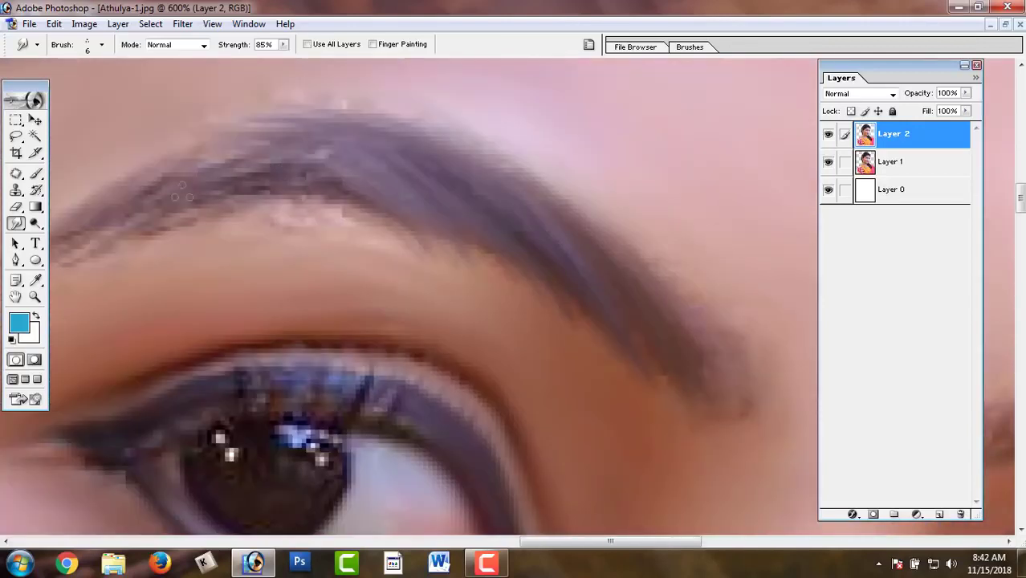
drag(169, 202, 385, 178)
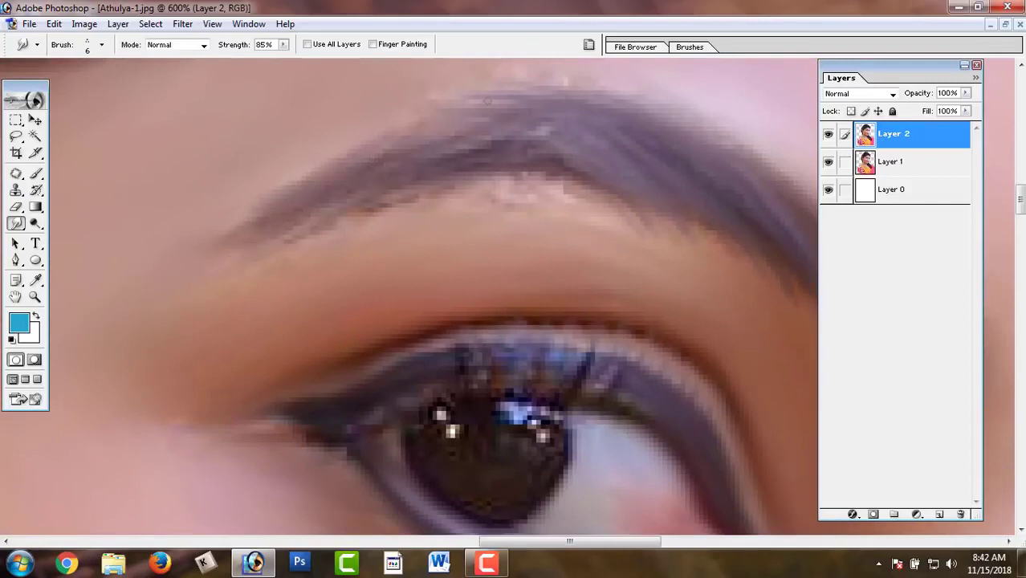
drag(654, 225, 132, 261)
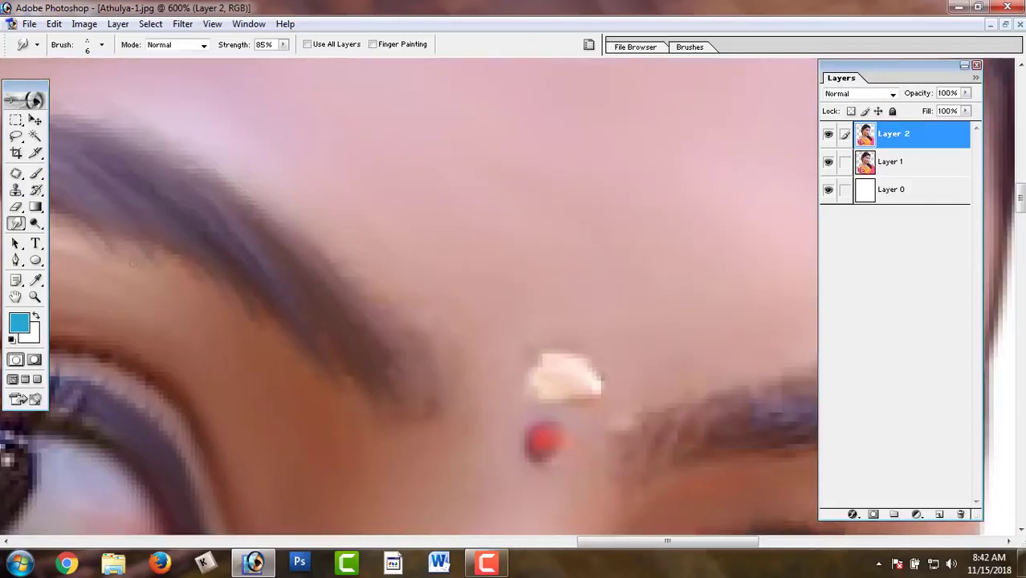
mouse_move(801, 408)
mouse_down()
mouse_move(556, 274)
mouse_move(519, 283)
mouse_up()
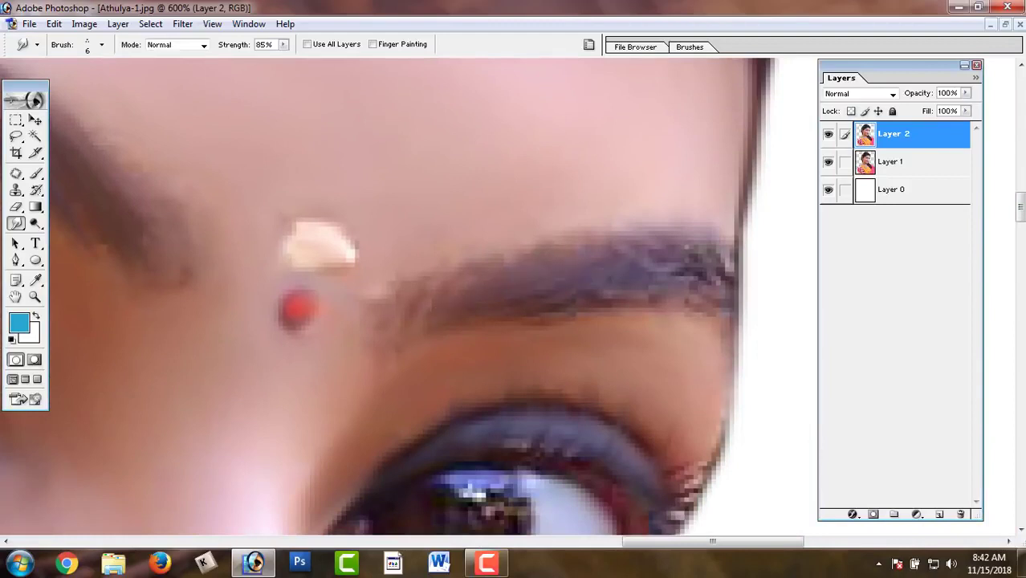
drag(626, 268, 708, 265)
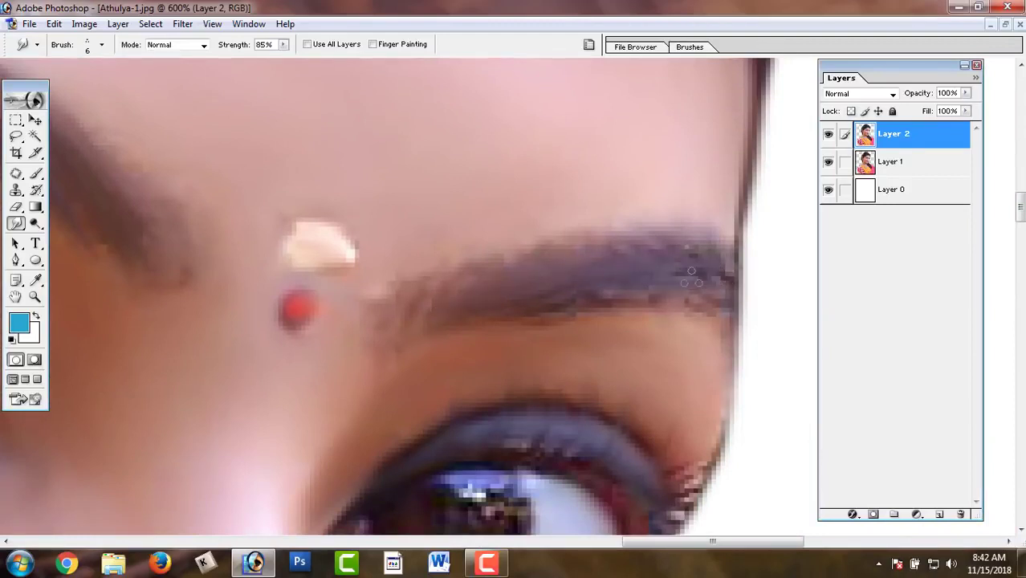
drag(571, 295, 491, 287)
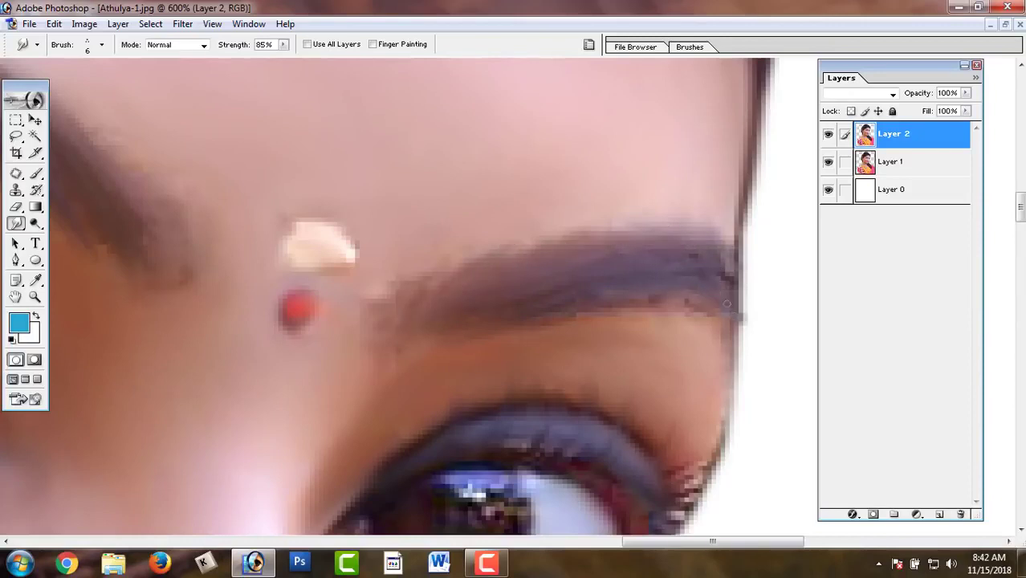
key(ctrl+minus)
key(ctrl+minus)
key(ctrl+minus)
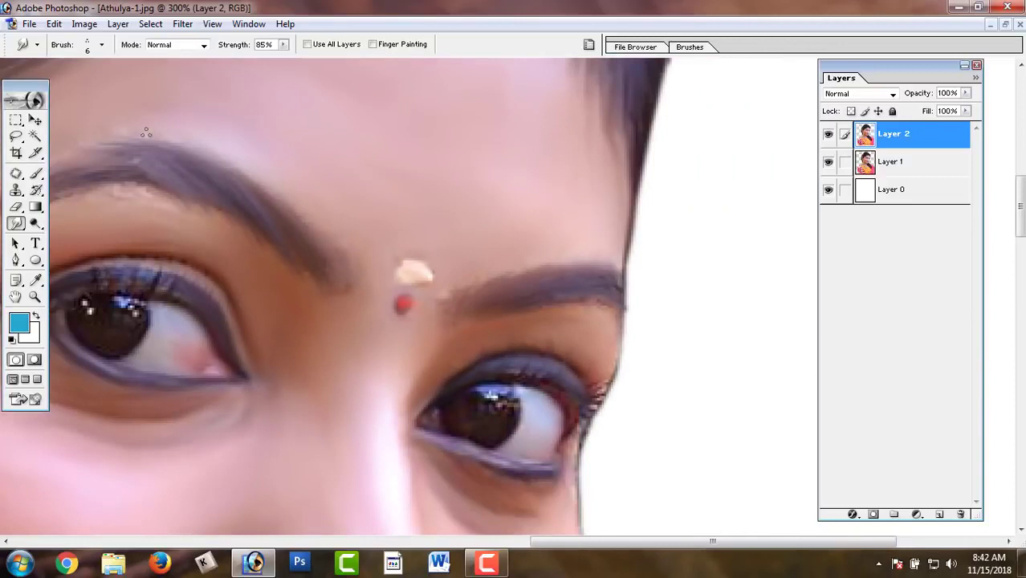
key(ctrl+plus)
key(ctrl+plus)
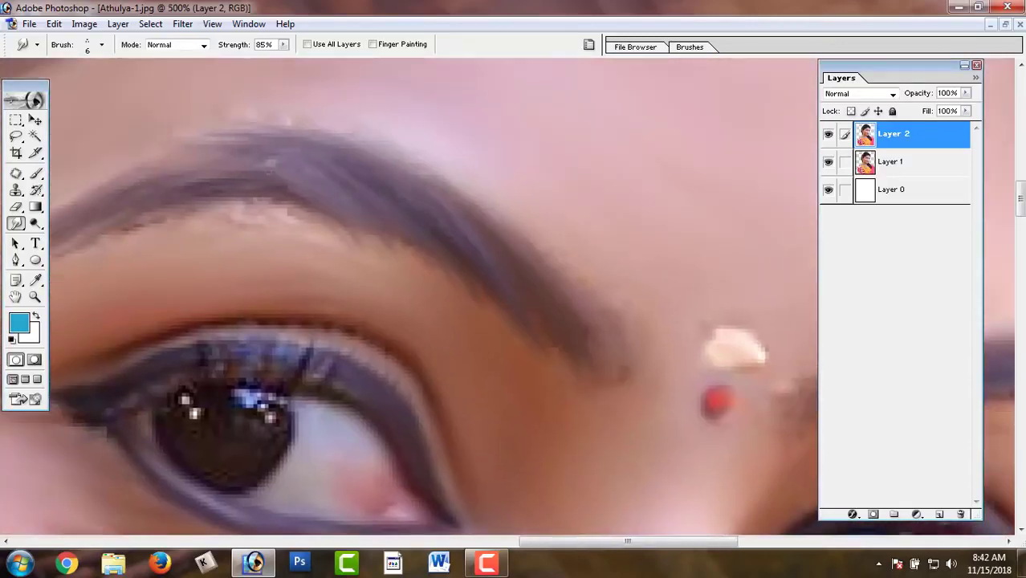
drag(246, 138, 338, 200)
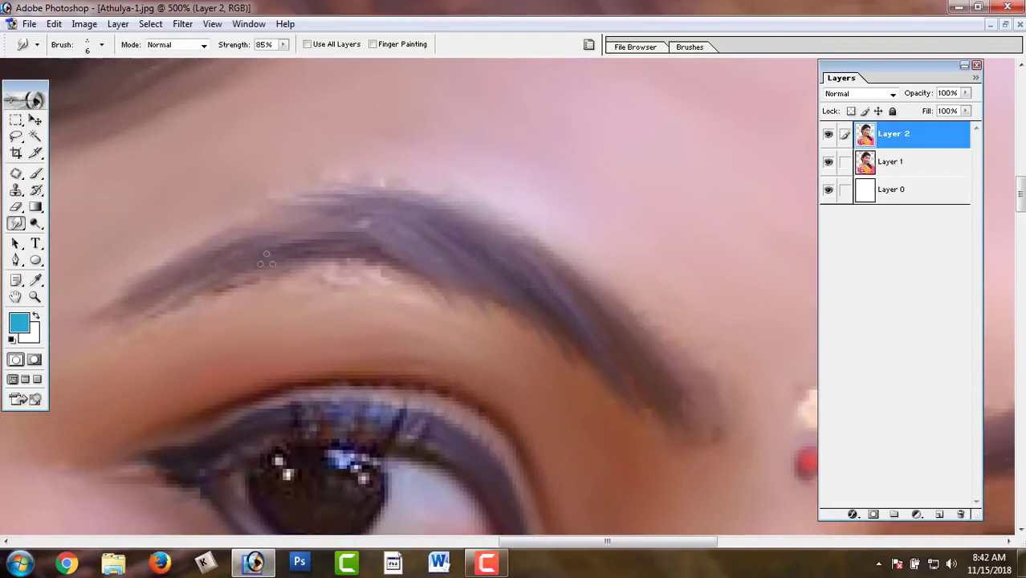
Switch to the large textured sampled brush at size 10 with 60% smudge strength
right_click(270, 216)
click(358, 297)
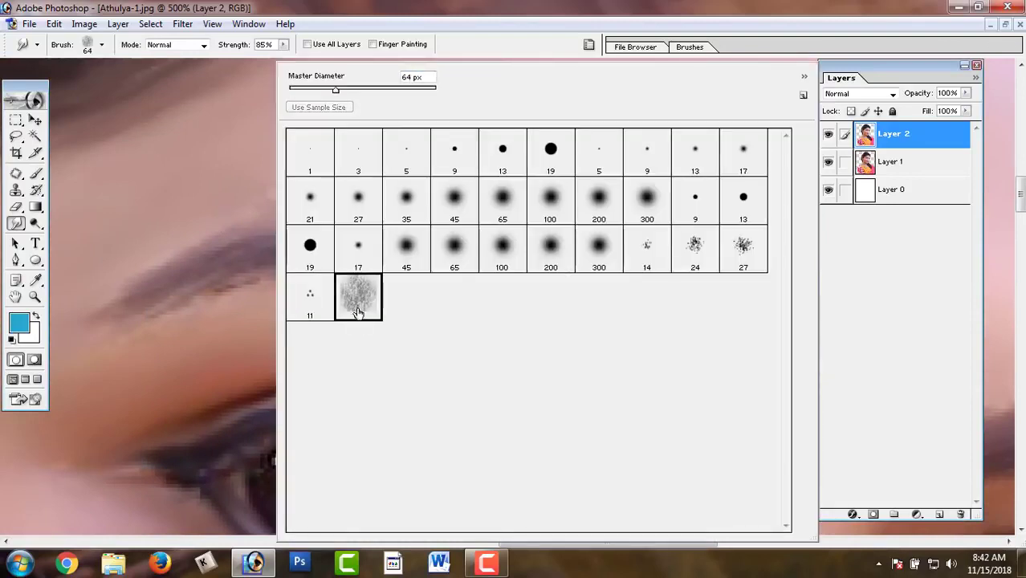
click(241, 209)
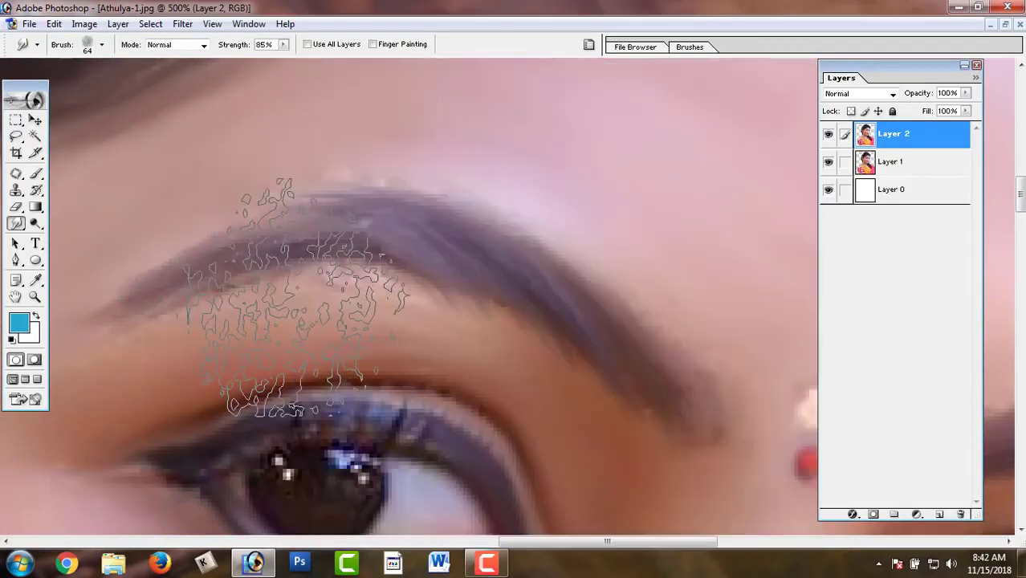
key(bracketleft)
key(bracketleft)
key(bracketleft)
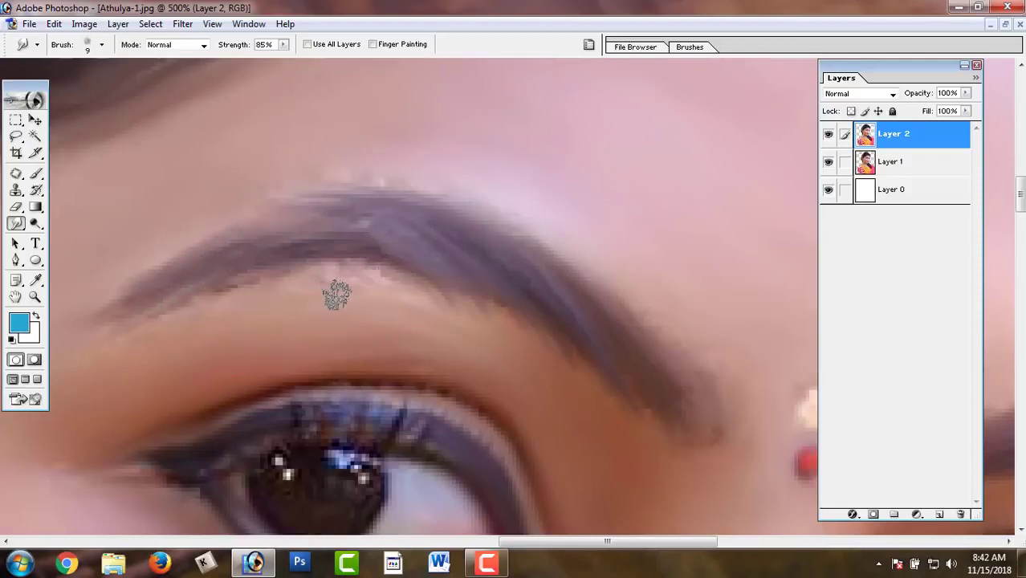
key(bracketright)
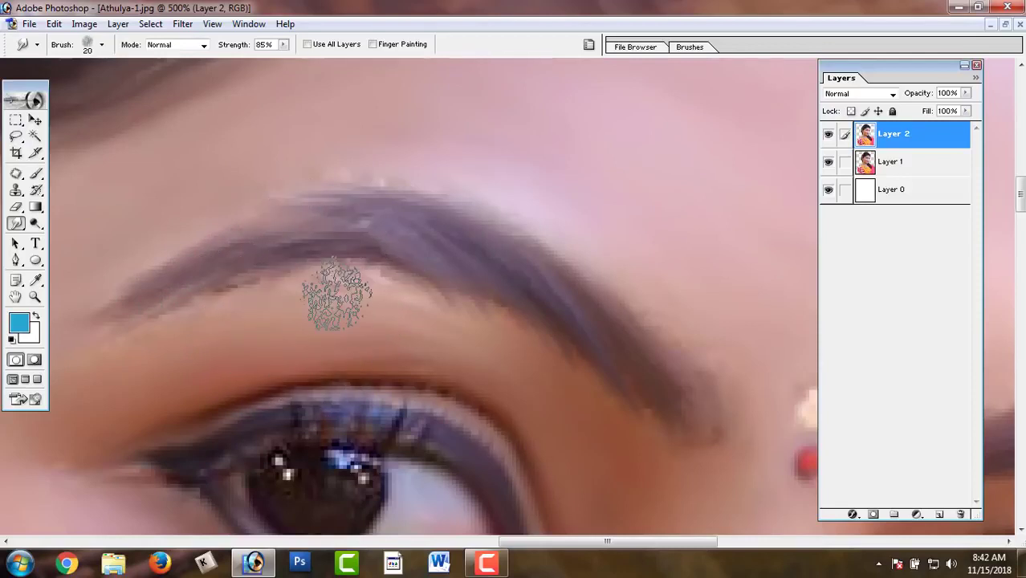
key(6)
key(bracketleft)
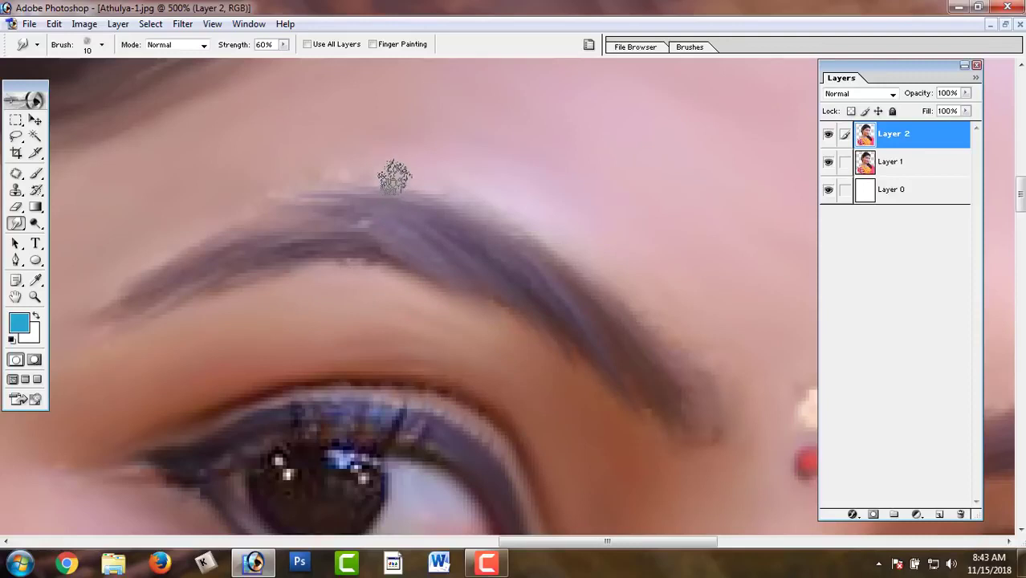
Smudge along the top edges of the eyebrows, then zoom out to the whole portrait
drag(393, 177, 468, 204)
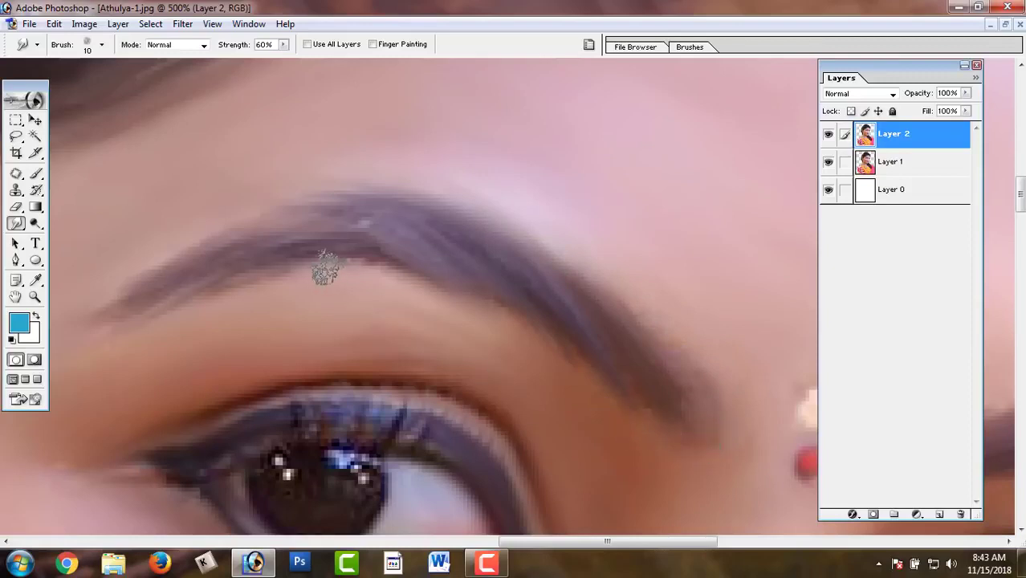
drag(207, 293, 22, 299)
drag(755, 369, 309, 310)
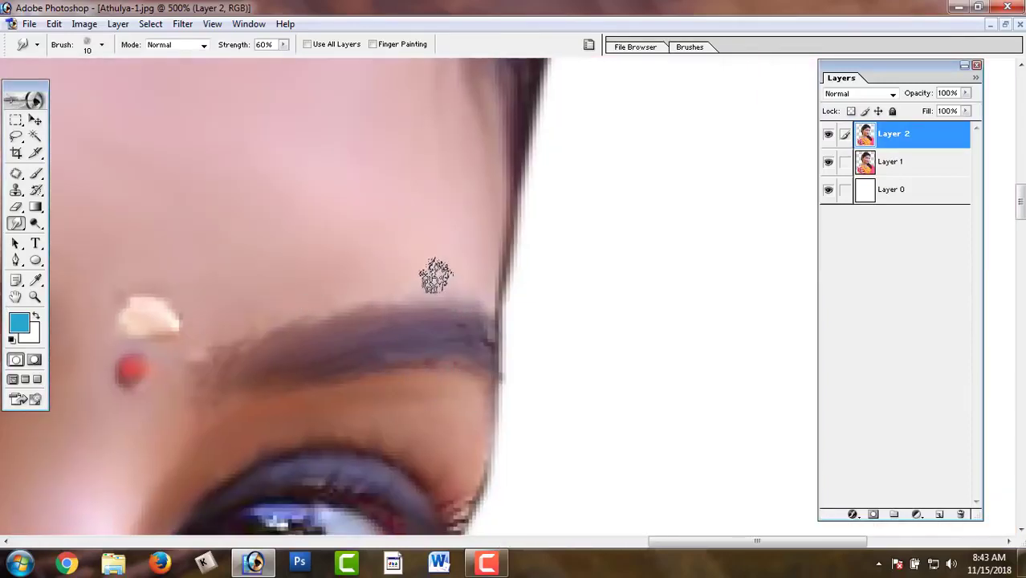
key(ctrl+minus)
key(ctrl+minus)
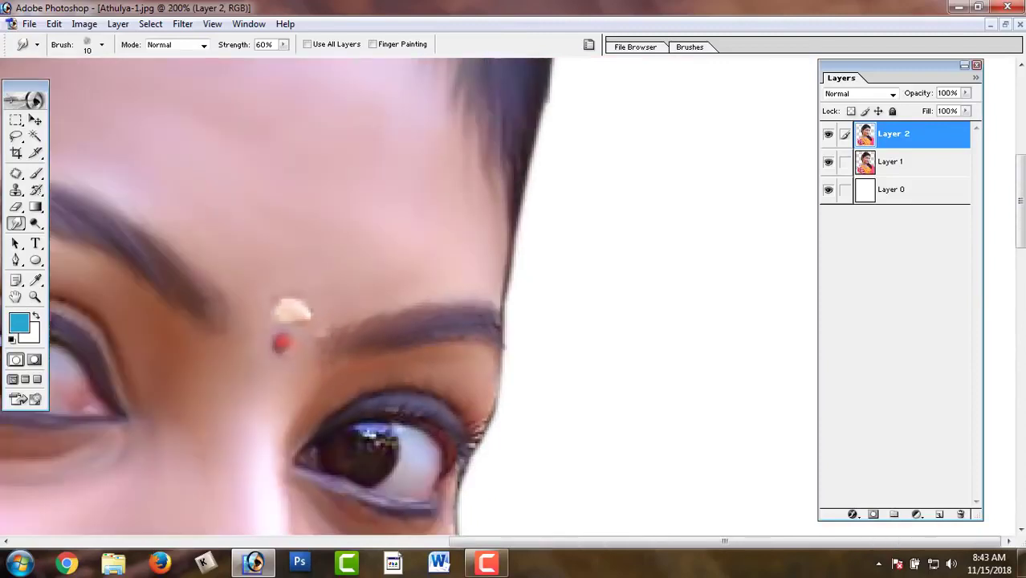
key(ctrl+minus)
key(ctrl+minus)
key(ctrl+minus)
key(ctrl+minus)
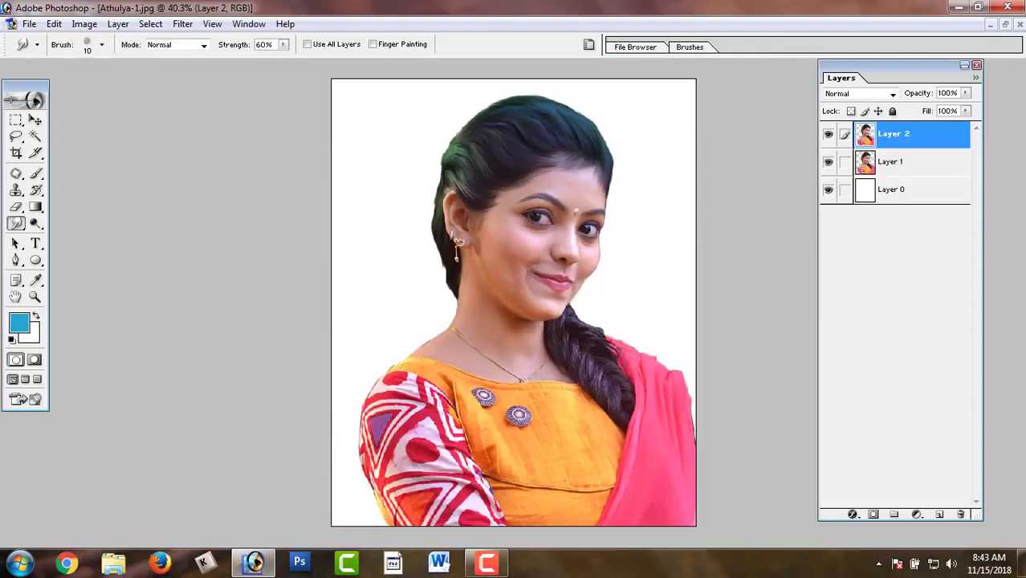
Zoom in on the hair by the neck and choose the small 11 px scattered brush
key(ctrl+plus)
key(ctrl+plus)
key(ctrl+plus)
key(ctrl+plus)
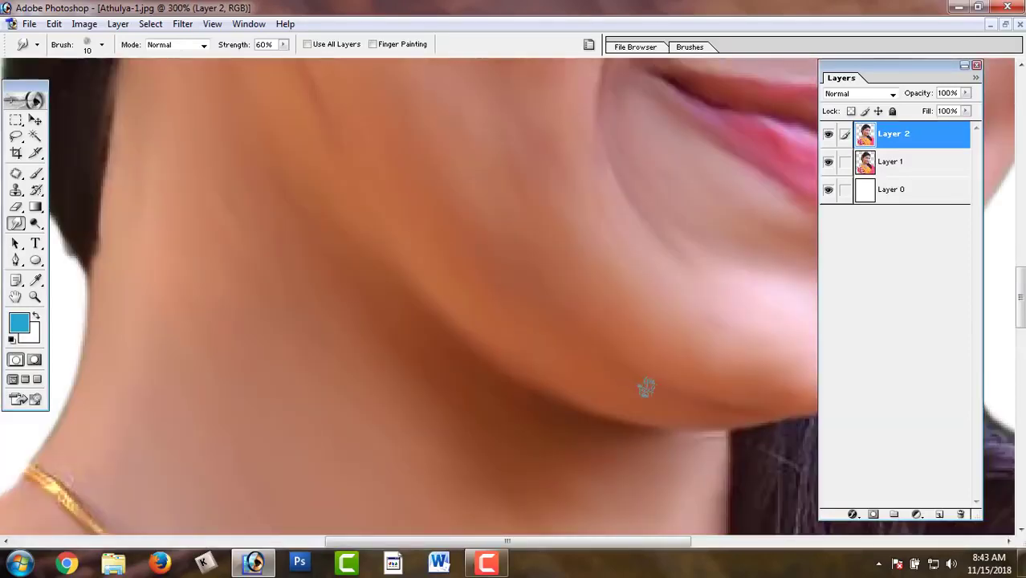
drag(647, 390, 300, 224)
drag(371, 343, 256, 171)
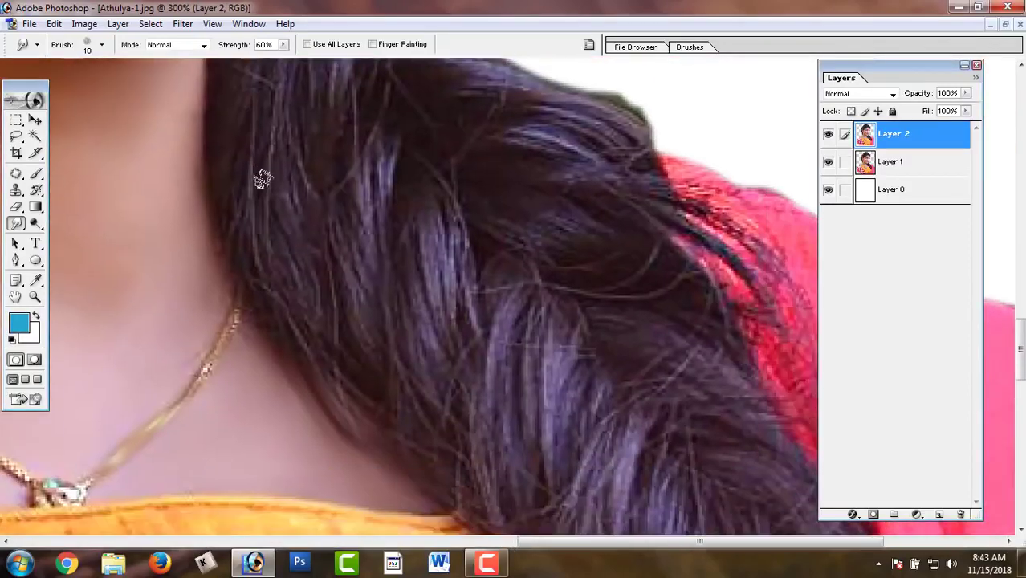
key(ctrl+plus)
drag(206, 142, 317, 403)
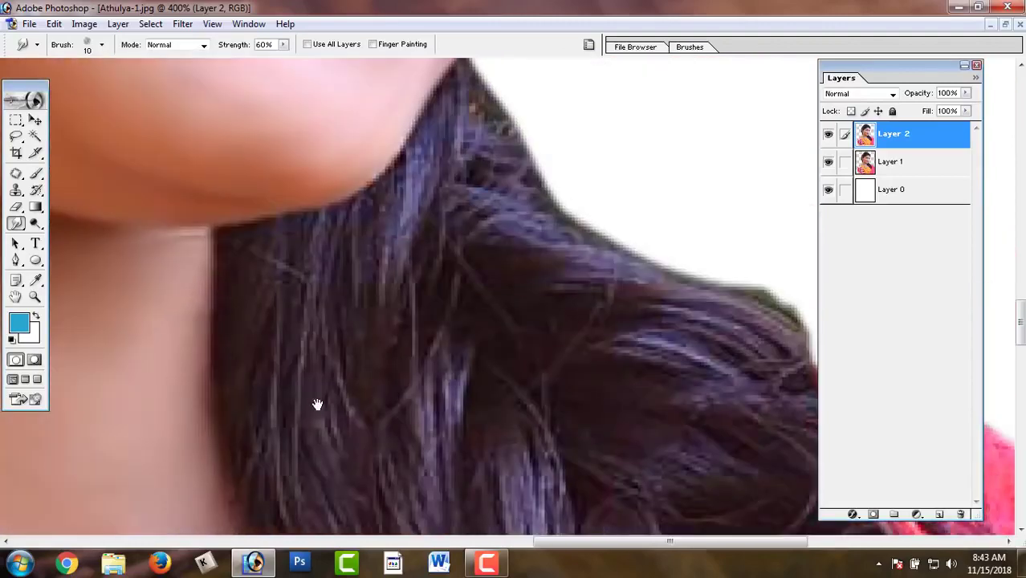
right_click(314, 349)
click(358, 305)
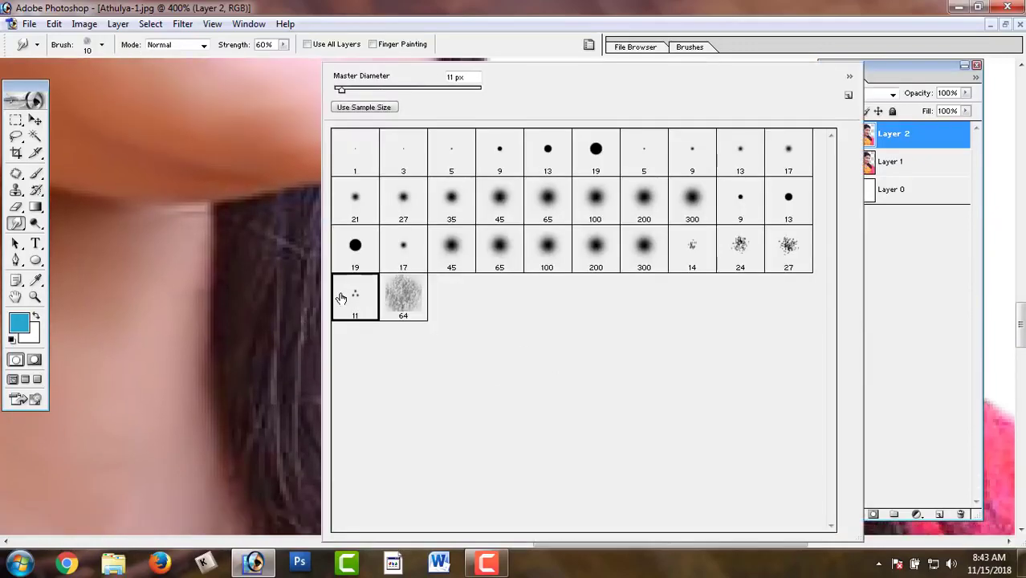
key(Return)
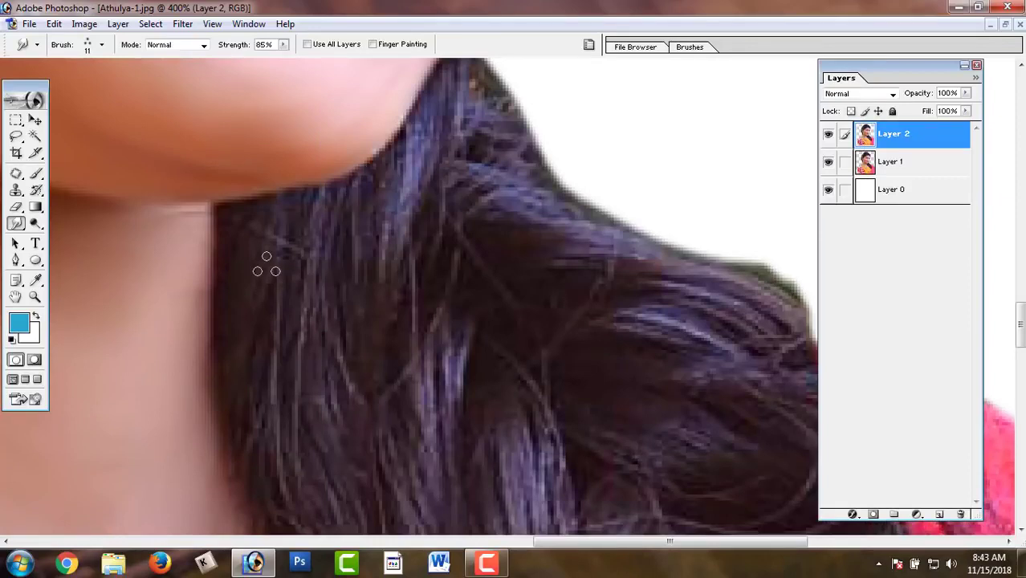
Smudge the hair strands into vertical downward streaks, enlarging the brush to 20 px
drag(280, 218, 271, 421)
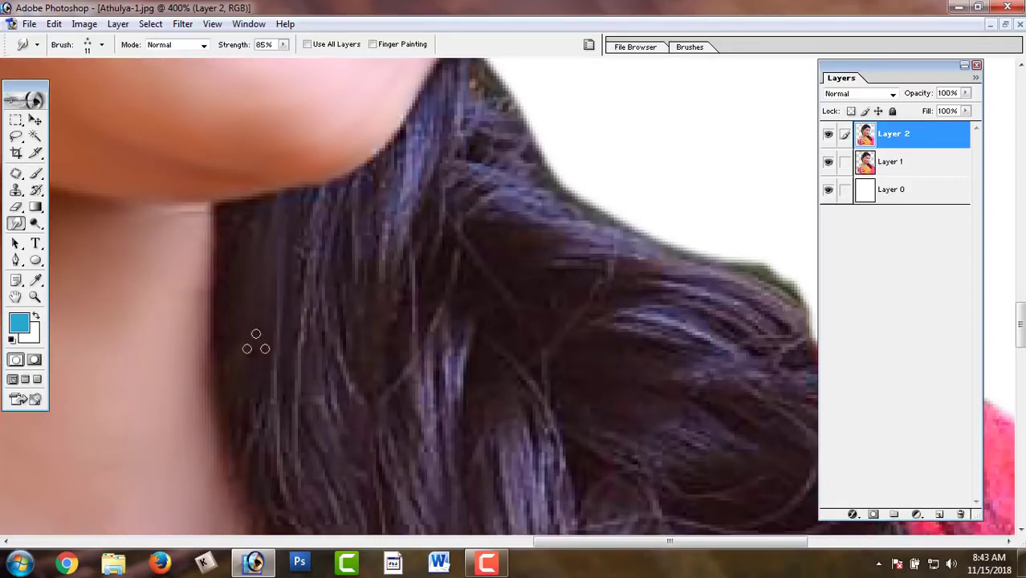
drag(432, 410, 358, 206)
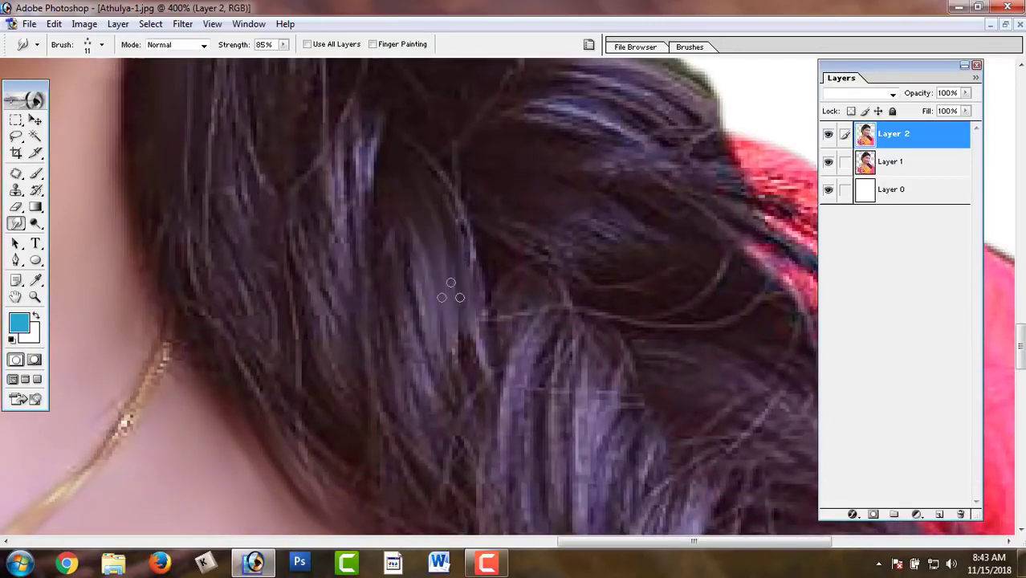
scroll(469, 294, up, 5)
drag(353, 277, 337, 398)
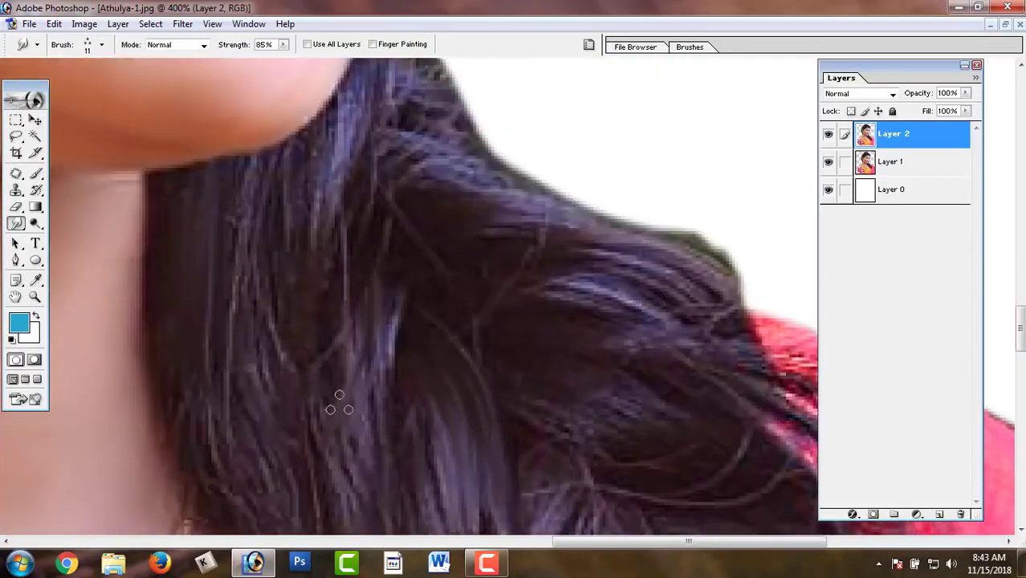
drag(379, 315, 366, 460)
key(bracketright)
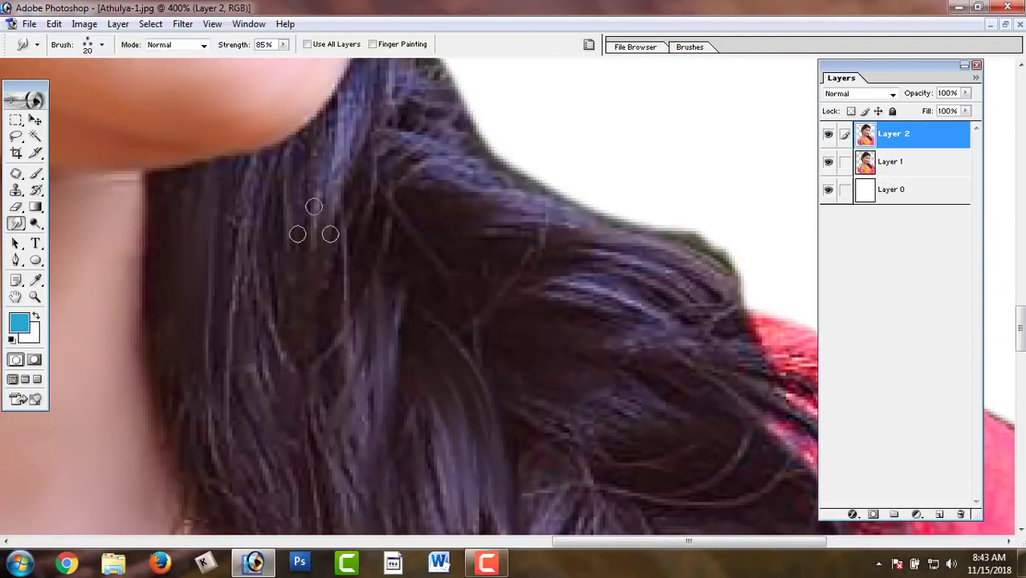
drag(315, 207, 309, 335)
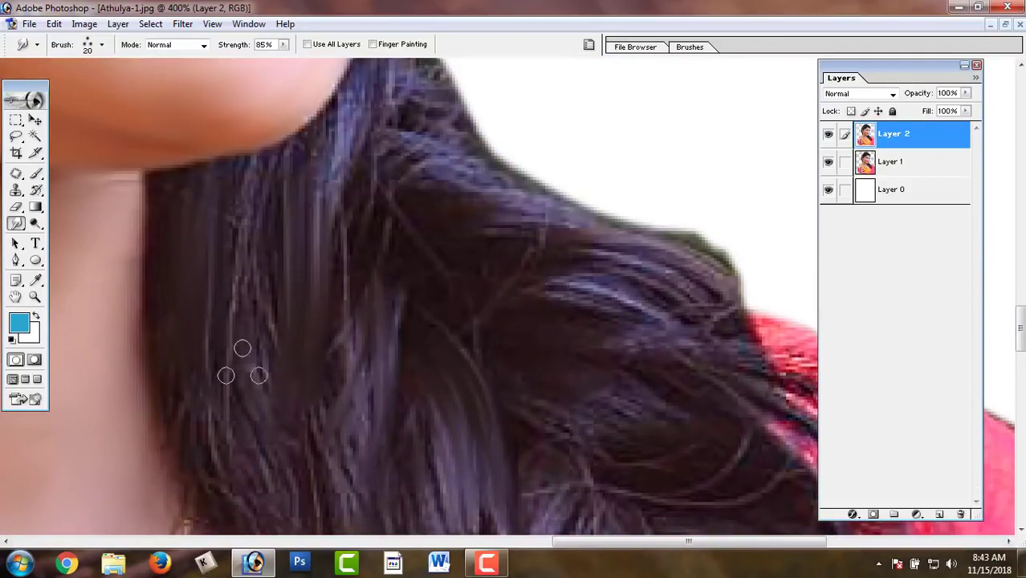
drag(252, 229, 229, 332)
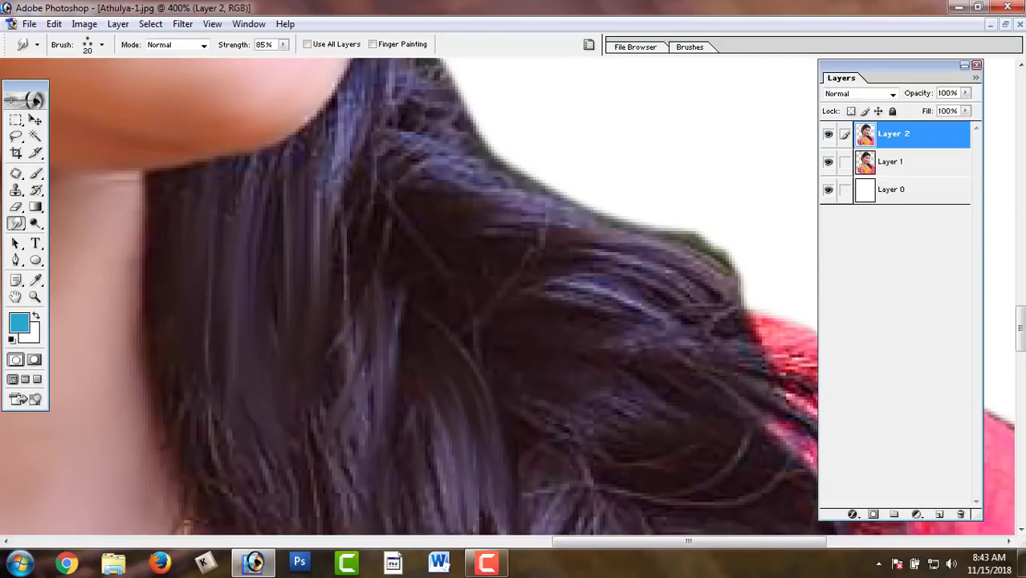
Smudge the upper-left hair above the orange shirt into longer smooth streaks
drag(243, 431, 183, 230)
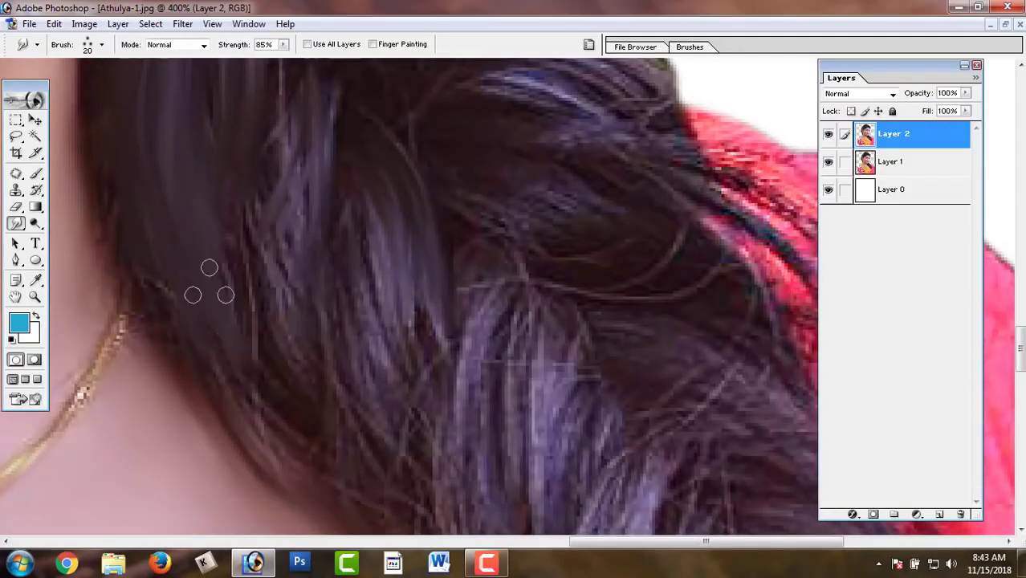
scroll(243, 129, up, 3)
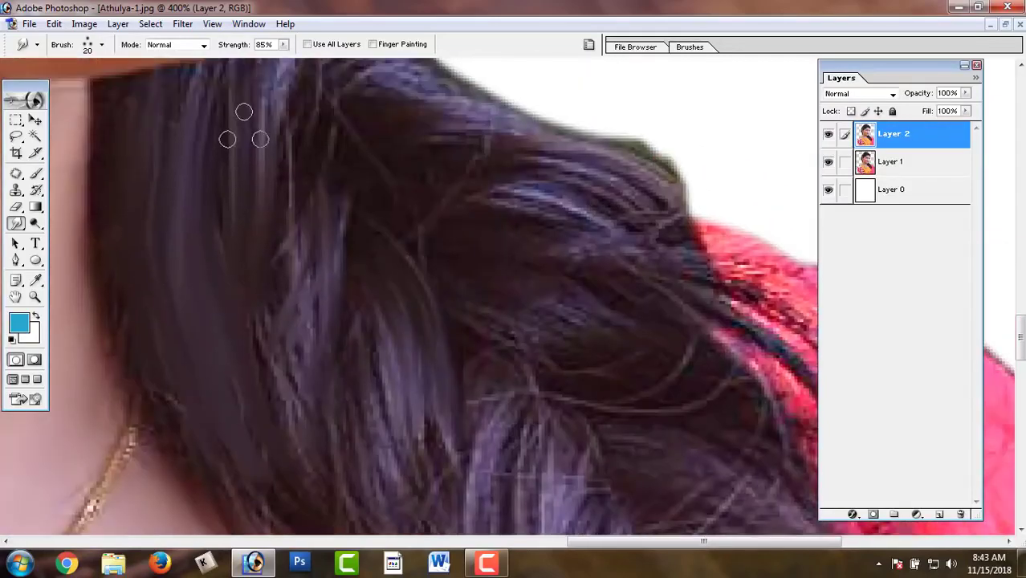
drag(305, 397, 249, 261)
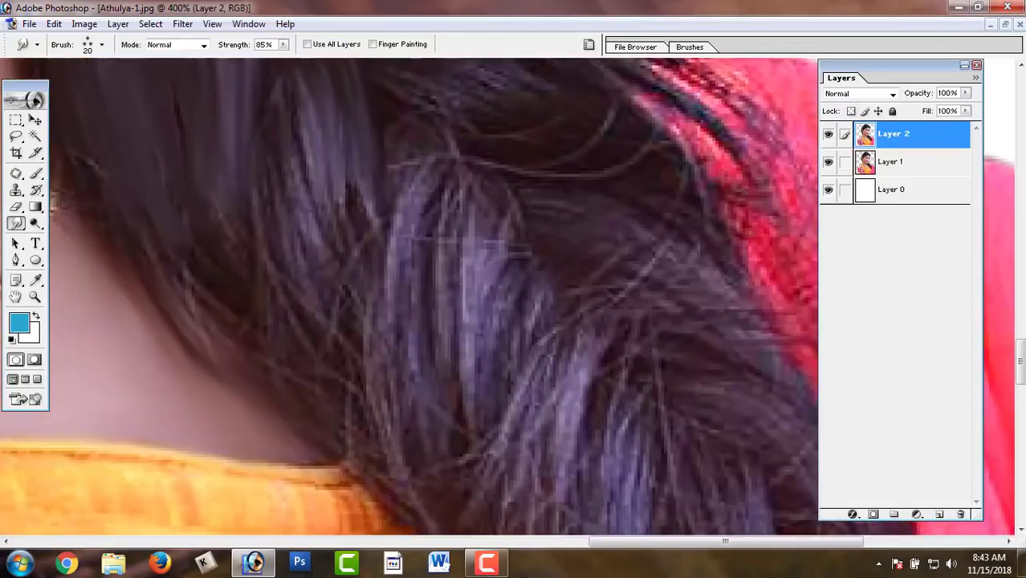
drag(293, 126, 325, 332)
mouse_move(273, 199)
mouse_down()
mouse_move(242, 241)
mouse_move(255, 325)
mouse_up()
mouse_move(145, 133)
mouse_down()
mouse_move(201, 330)
mouse_move(289, 414)
mouse_up()
Smudge the left hair strands beside the red shoulder into vertical streaks
drag(131, 197, 178, 360)
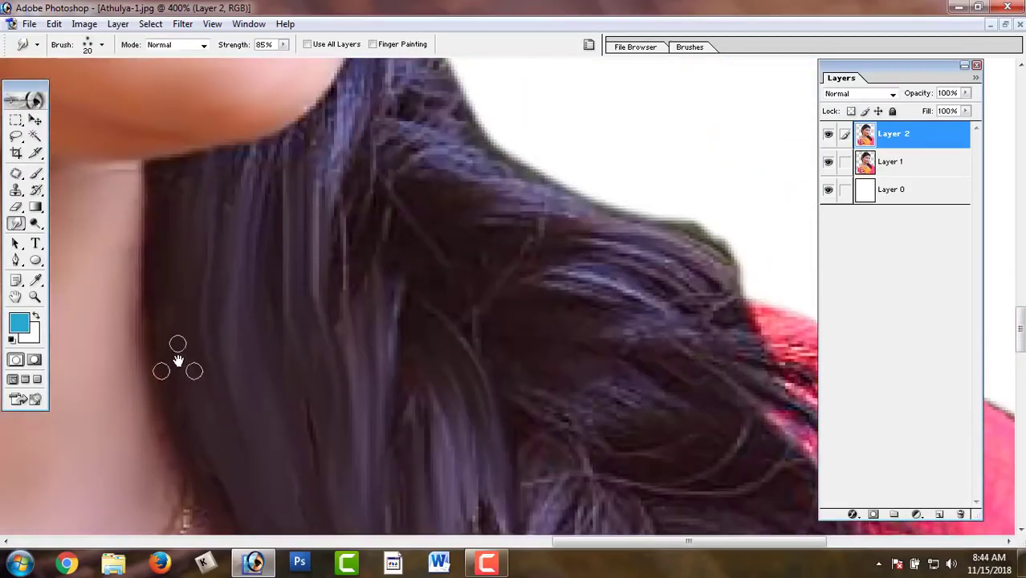
drag(178, 217, 103, 223)
drag(321, 329, 151, 351)
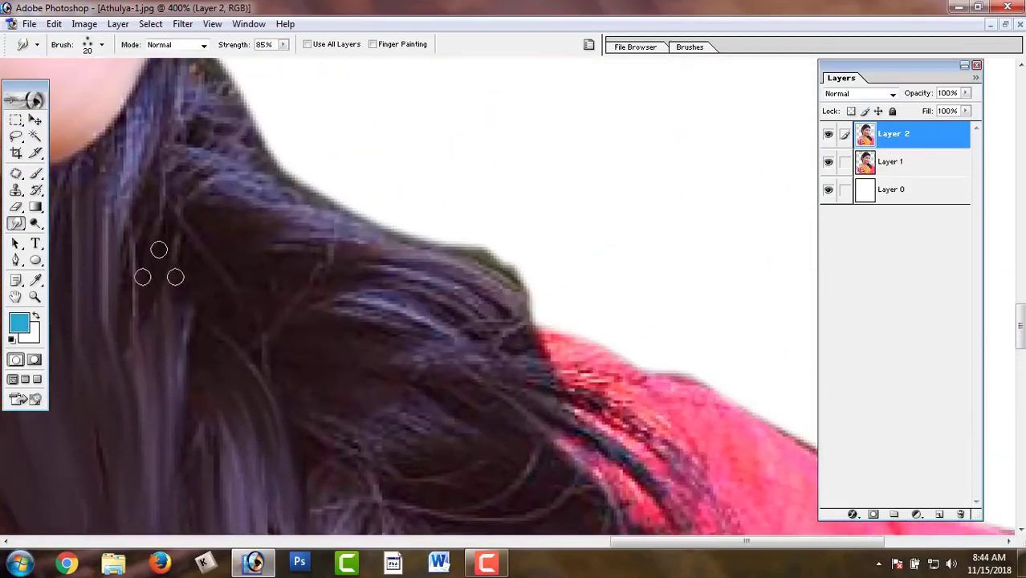
mouse_move(159, 269)
mouse_down()
mouse_move(181, 426)
mouse_move(177, 446)
mouse_move(140, 472)
mouse_up()
drag(137, 370, 153, 426)
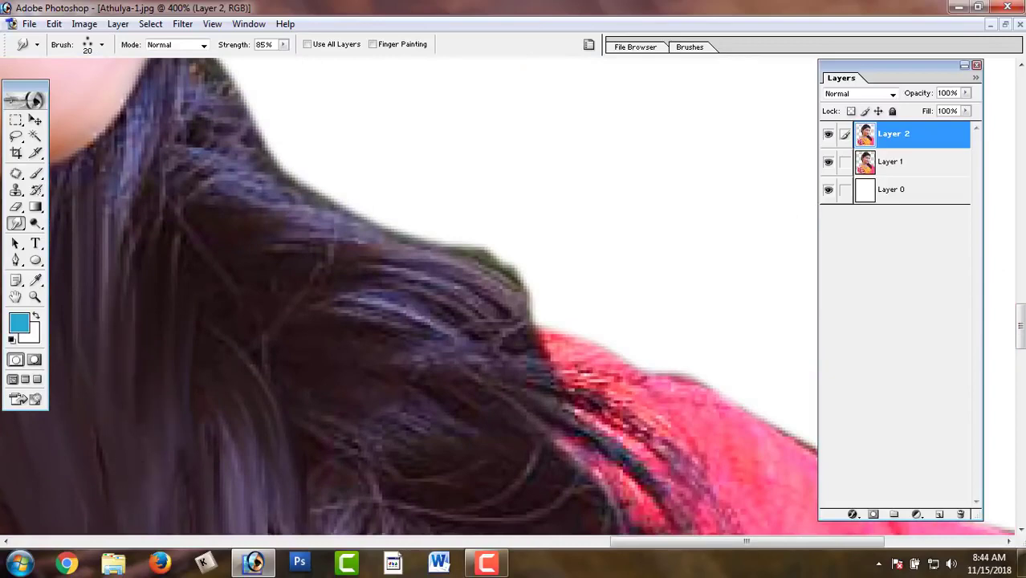
drag(156, 482, 114, 229)
drag(172, 201, 237, 477)
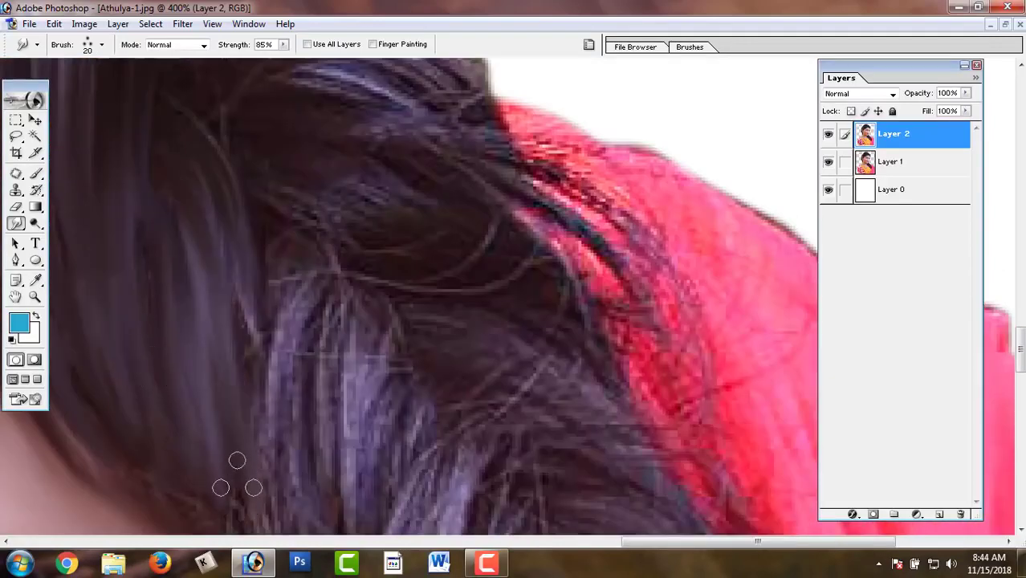
Smear the light hair strands into darker, smooth downward streaks
drag(241, 213, 247, 464)
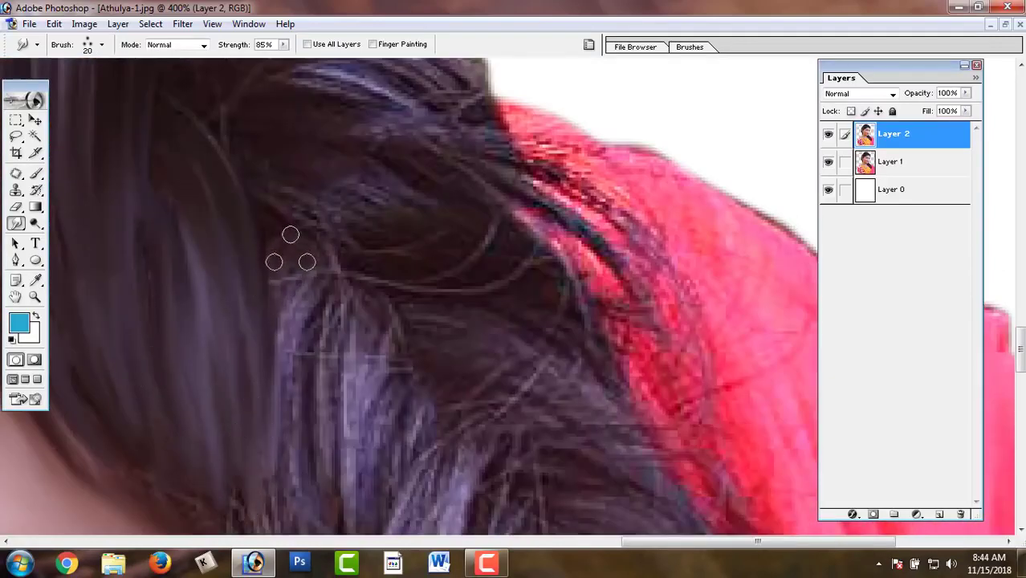
drag(291, 253, 303, 481)
drag(317, 265, 345, 477)
drag(352, 326, 385, 513)
drag(398, 392, 424, 518)
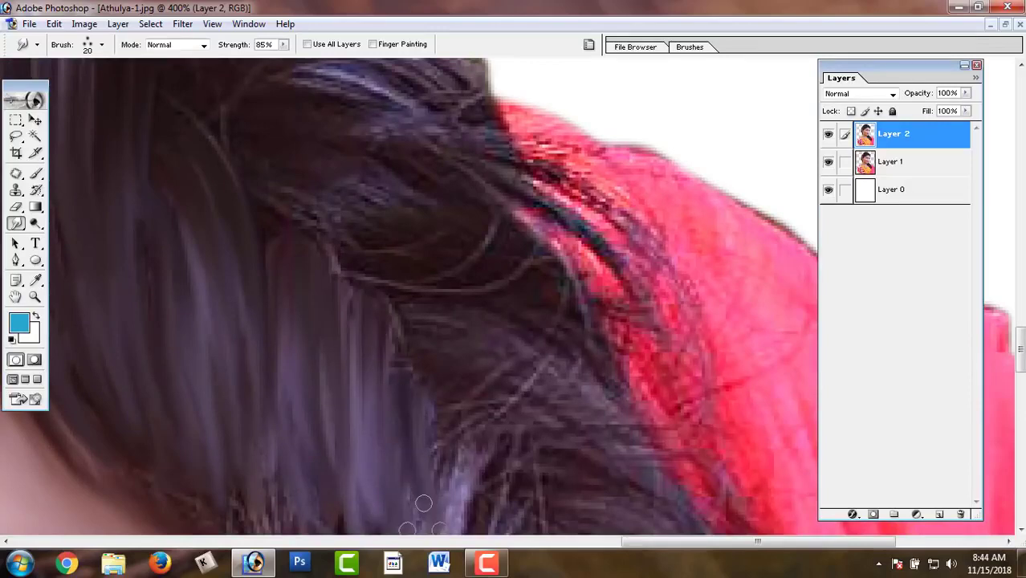
scroll(330, 287, down, 3)
scroll(363, 209, down, 3)
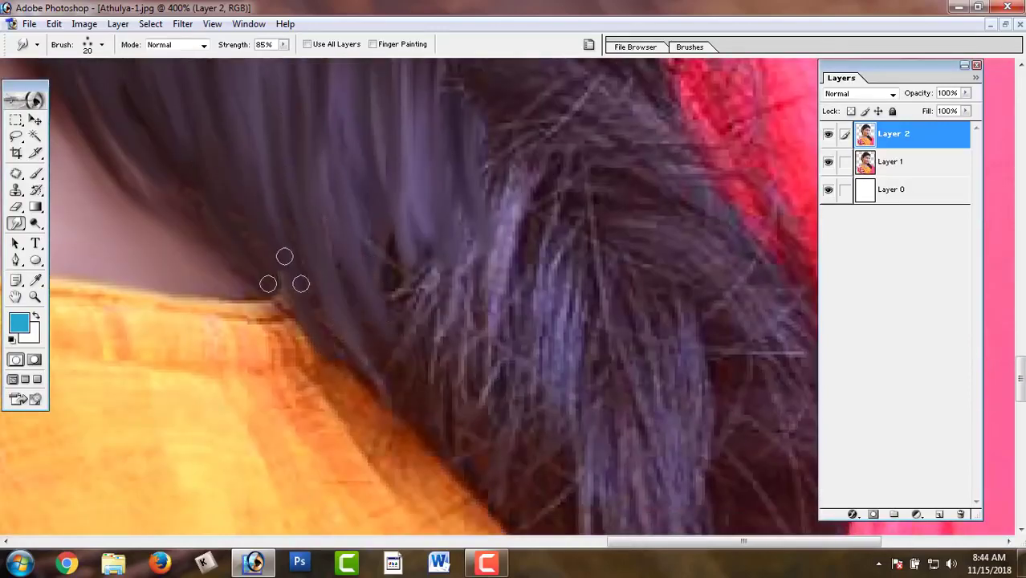
Smear the bright blue strands further down the hair darker
drag(481, 257, 476, 477)
mouse_move(382, 161)
mouse_down()
mouse_move(378, 274)
mouse_move(462, 443)
mouse_up()
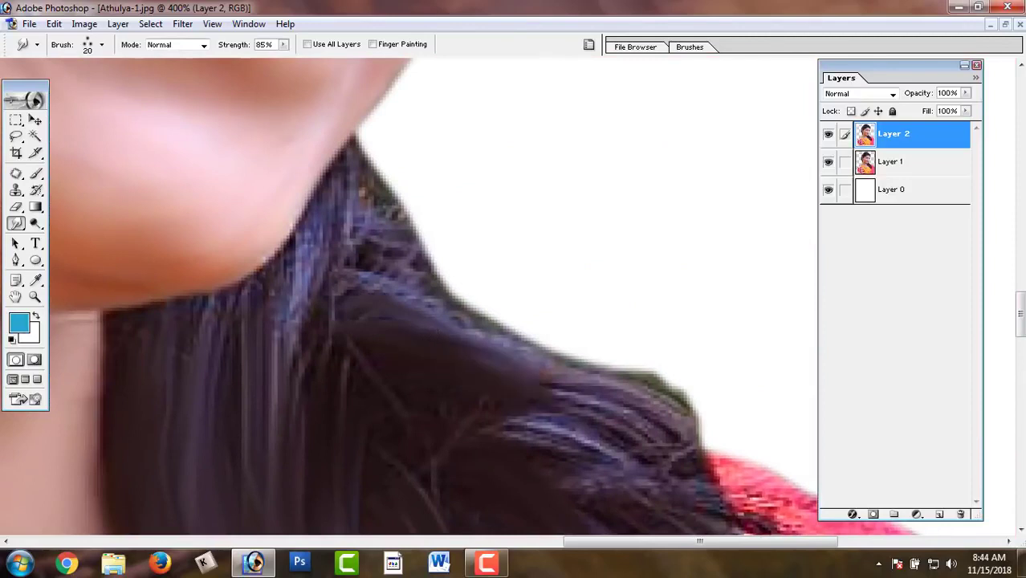
mouse_move(522, 422)
mouse_down()
mouse_move(401, 413)
mouse_move(584, 458)
mouse_up()
drag(474, 425, 626, 490)
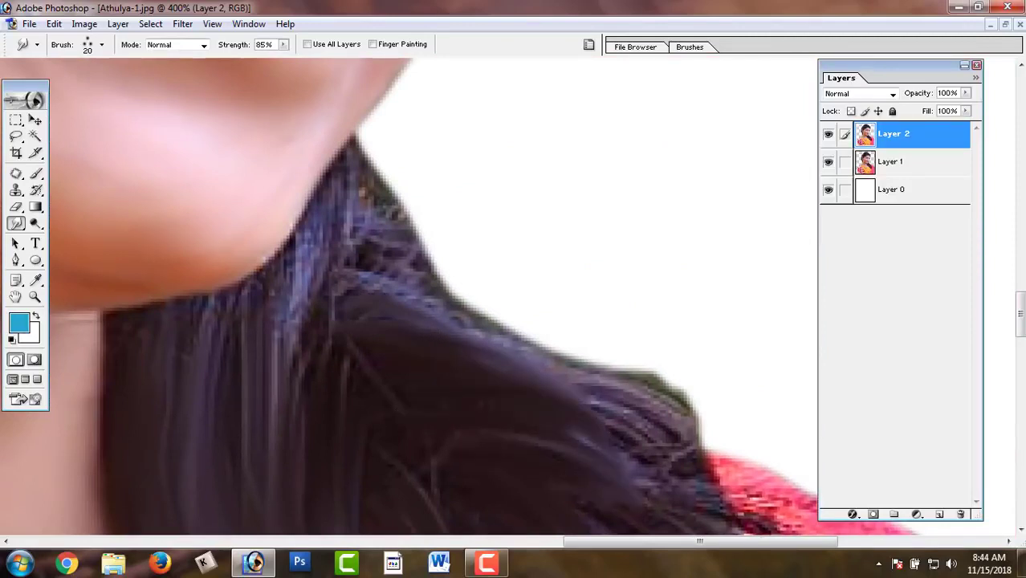
drag(495, 479, 394, 321)
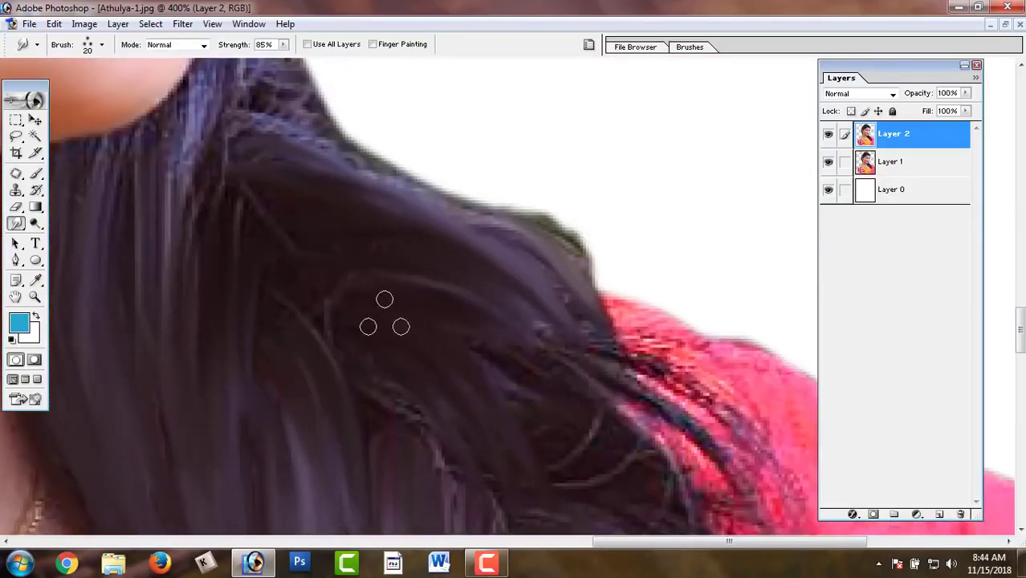
mouse_move(319, 394)
mouse_down()
mouse_move(319, 492)
mouse_move(287, 504)
mouse_up()
Smudge strands diagonally along the red shoulder and remove fine dark detail in mid-hair
drag(402, 398, 222, 229)
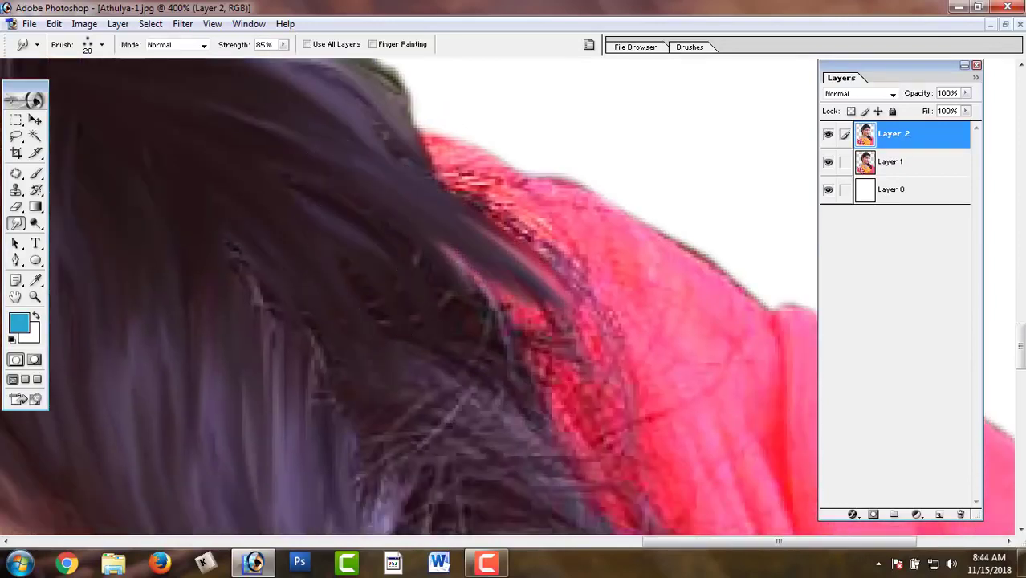
drag(337, 156, 578, 378)
drag(578, 378, 478, 259)
mouse_move(325, 139)
mouse_down()
mouse_move(383, 370)
mouse_move(436, 321)
mouse_move(469, 366)
mouse_up()
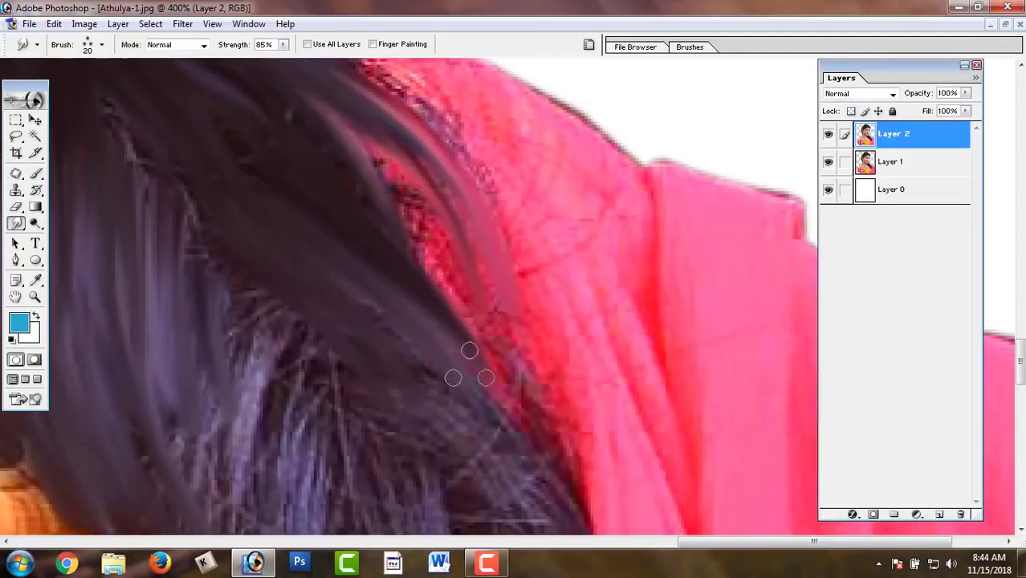
drag(298, 245, 401, 390)
drag(278, 289, 329, 353)
drag(245, 213, 373, 449)
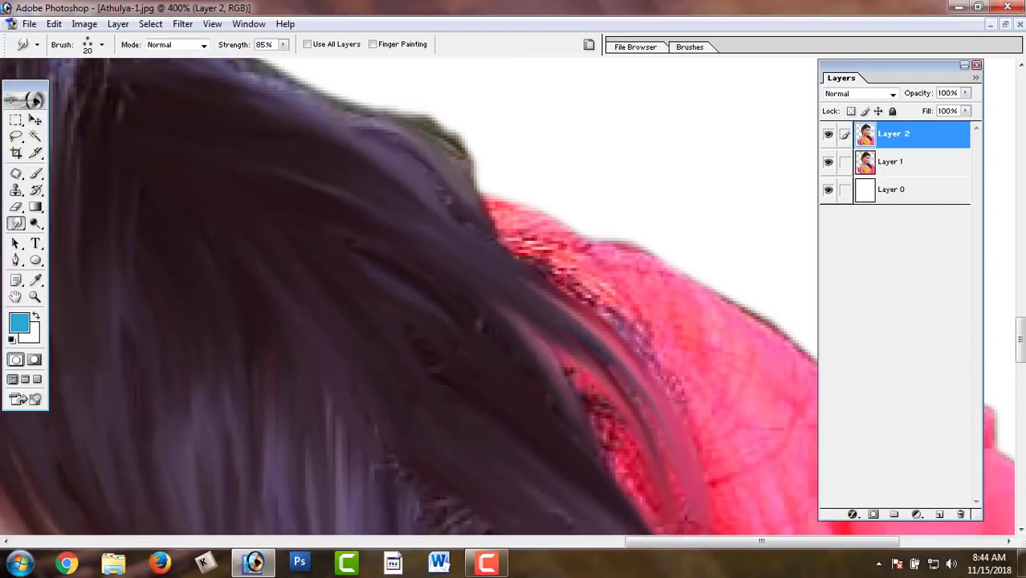
Smear and reshape the bluish hair strands near the neck, then zoom out
scroll(541, 364, up, 5)
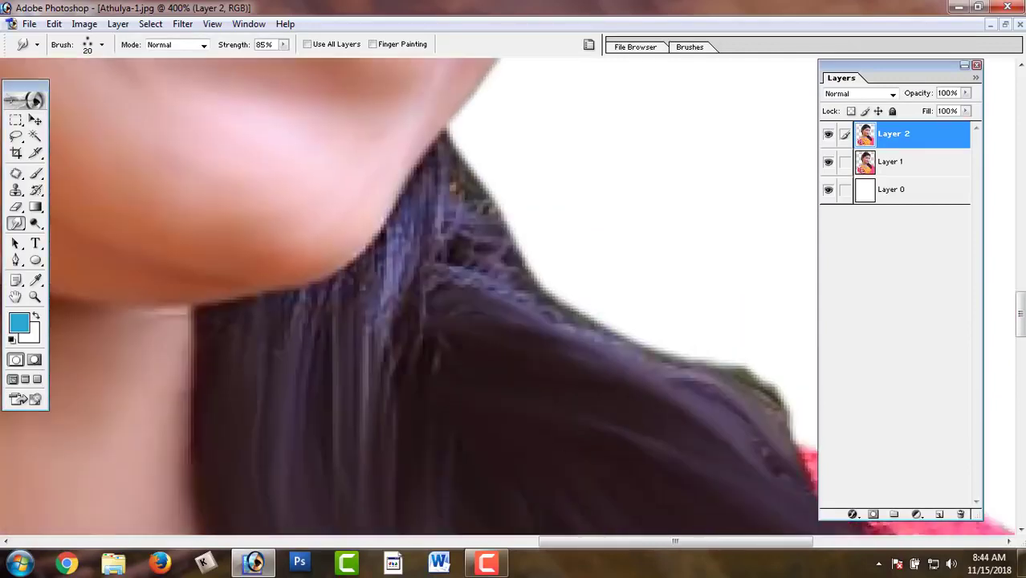
drag(426, 210, 386, 289)
drag(390, 225, 286, 343)
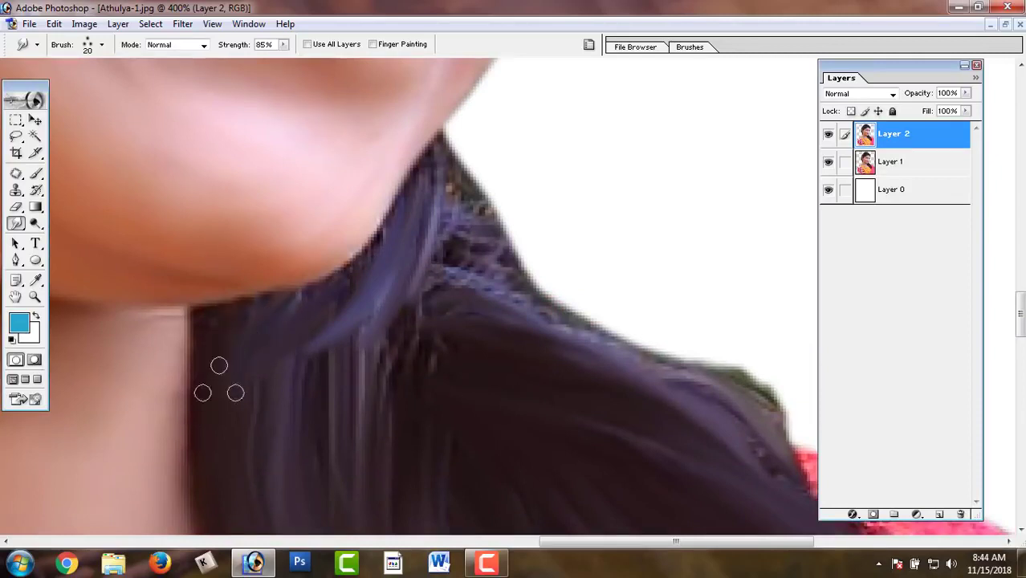
drag(307, 462, 398, 341)
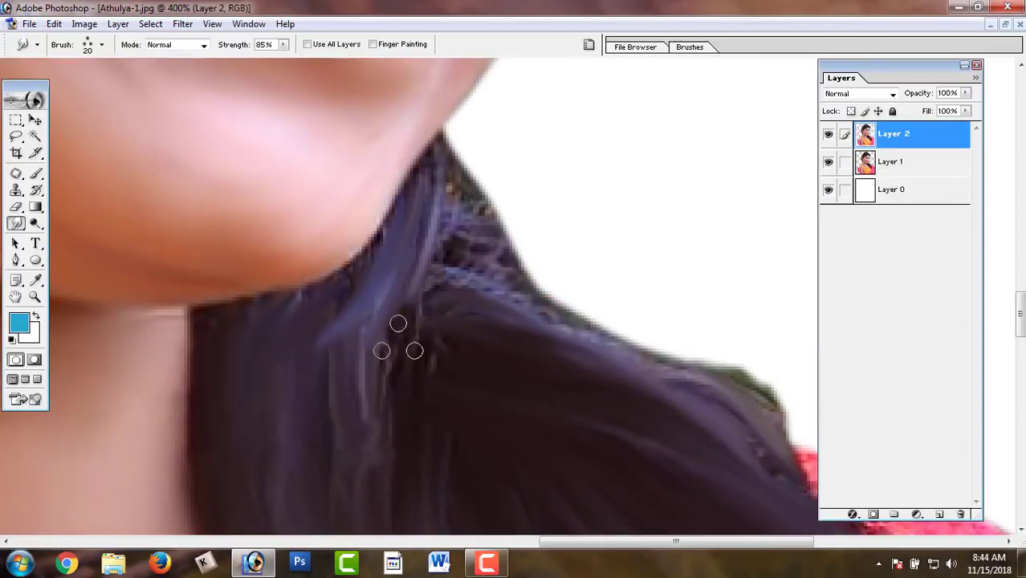
mouse_move(447, 182)
mouse_down()
mouse_move(470, 210)
mouse_move(458, 229)
mouse_move(583, 333)
mouse_up()
mouse_move(435, 270)
mouse_down()
mouse_move(420, 298)
mouse_move(447, 434)
mouse_up()
drag(378, 290, 355, 385)
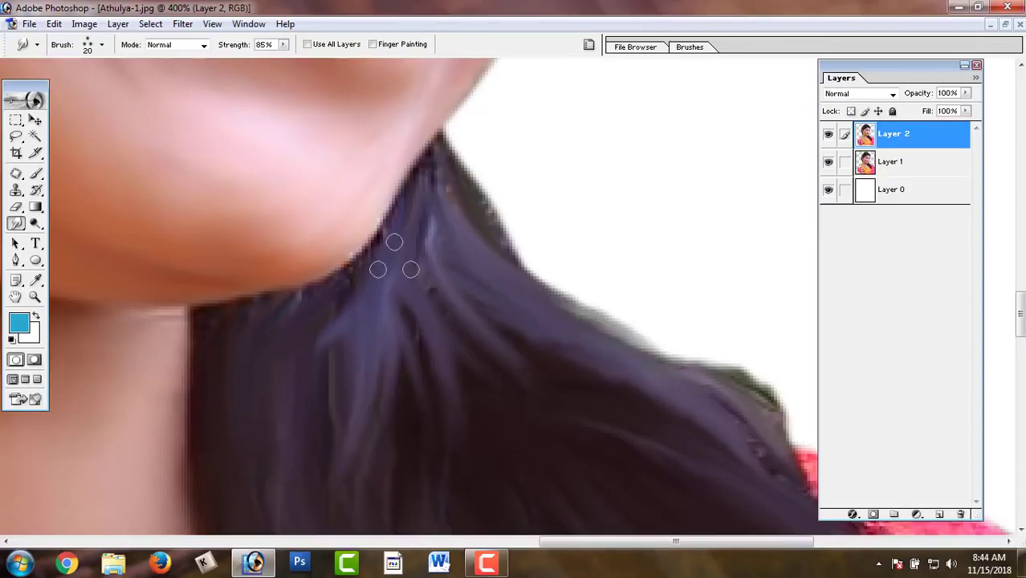
drag(394, 257, 321, 358)
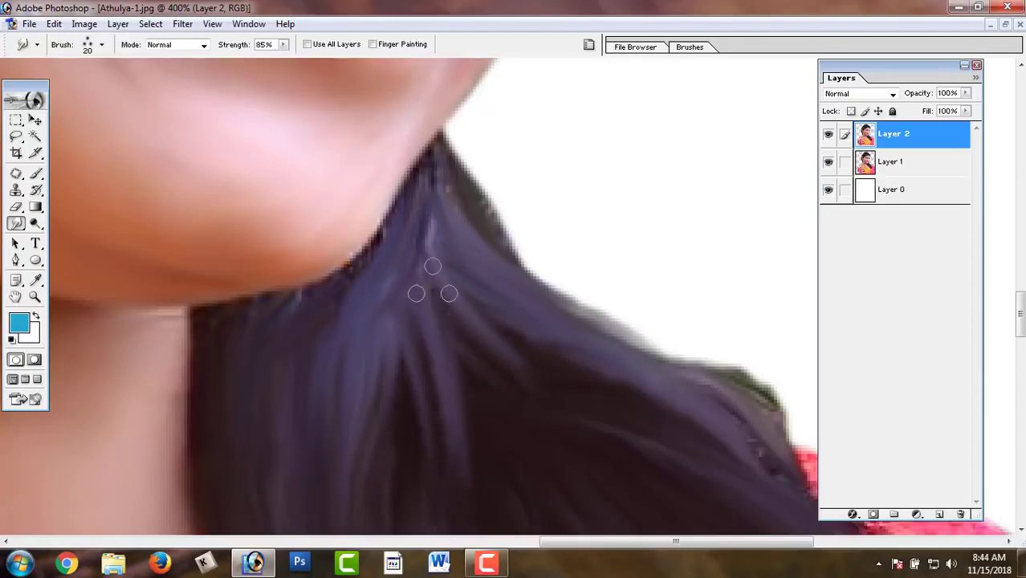
drag(426, 381, 390, 181)
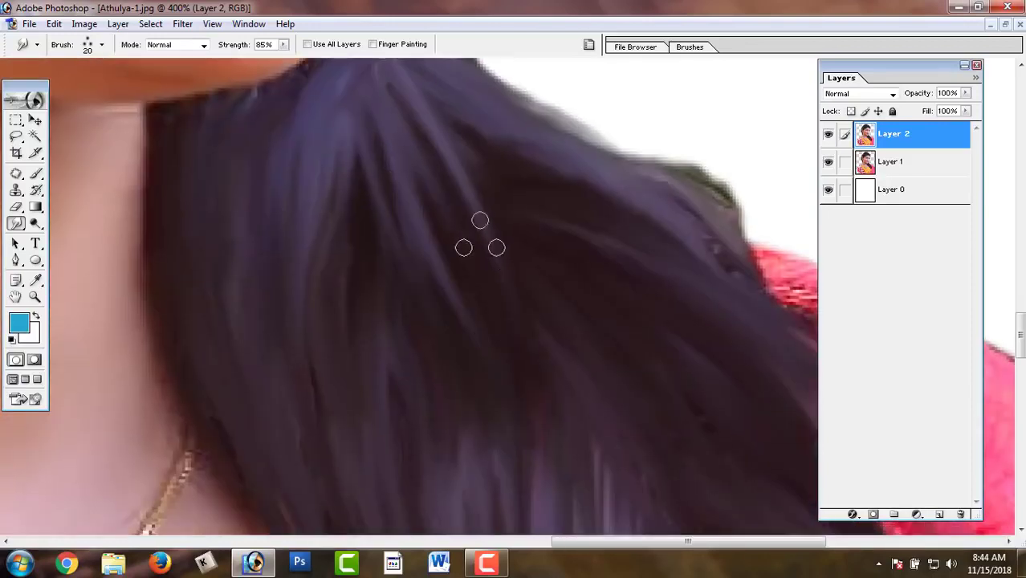
key(ctrl+alt+0)
Zoom in on the hair beside the orange dress and smooth the bright stray strands
key(ctrl+minus)
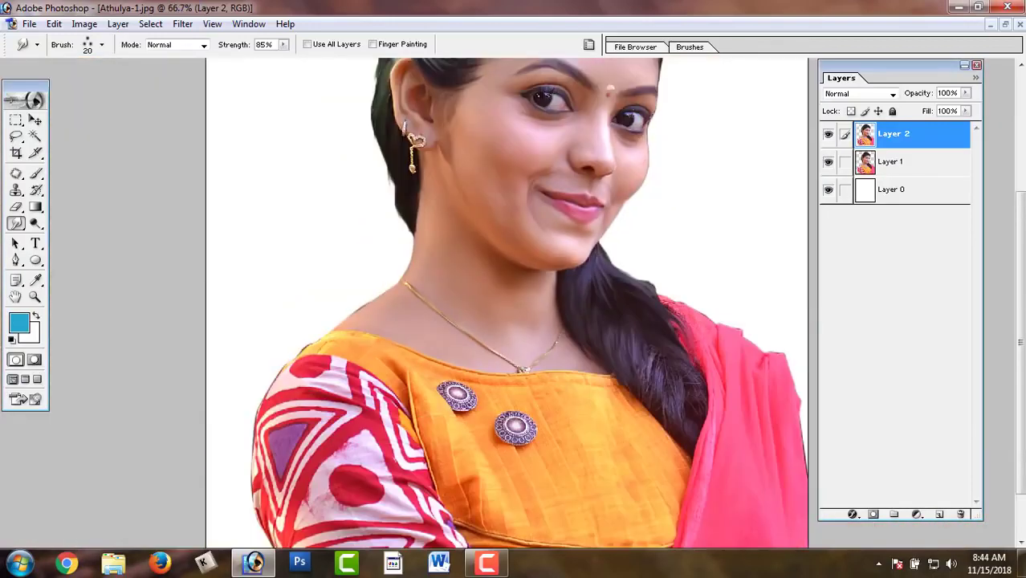
ctrl+click(606, 362)
ctrl+click(648, 374)
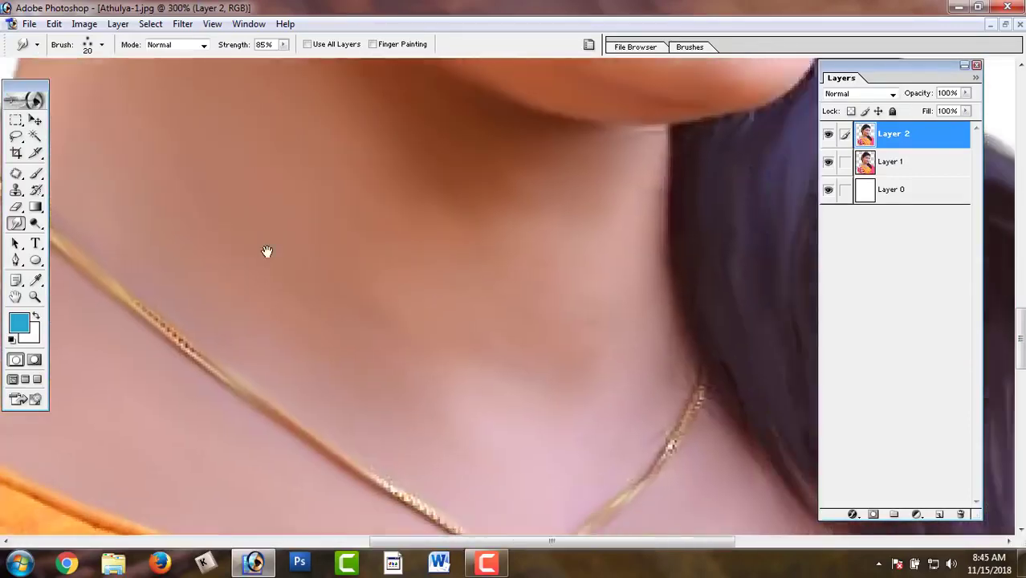
ctrl+click(408, 389)
mouse_move(408, 389)
mouse_down()
mouse_move(390, 103)
mouse_move(428, 221)
mouse_up()
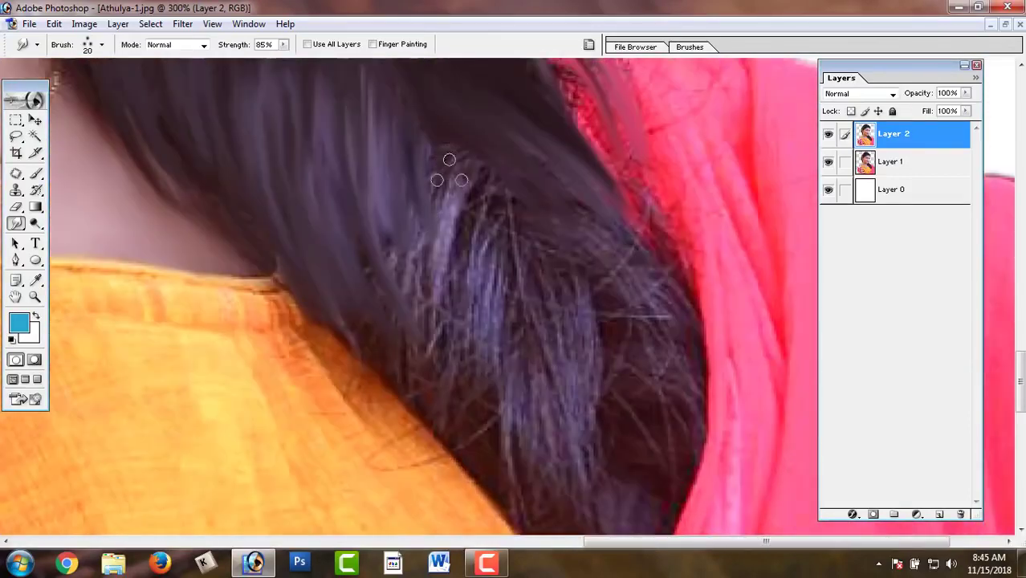
mouse_move(453, 160)
mouse_down()
mouse_move(431, 193)
mouse_move(397, 354)
mouse_move(371, 286)
mouse_move(425, 426)
mouse_up()
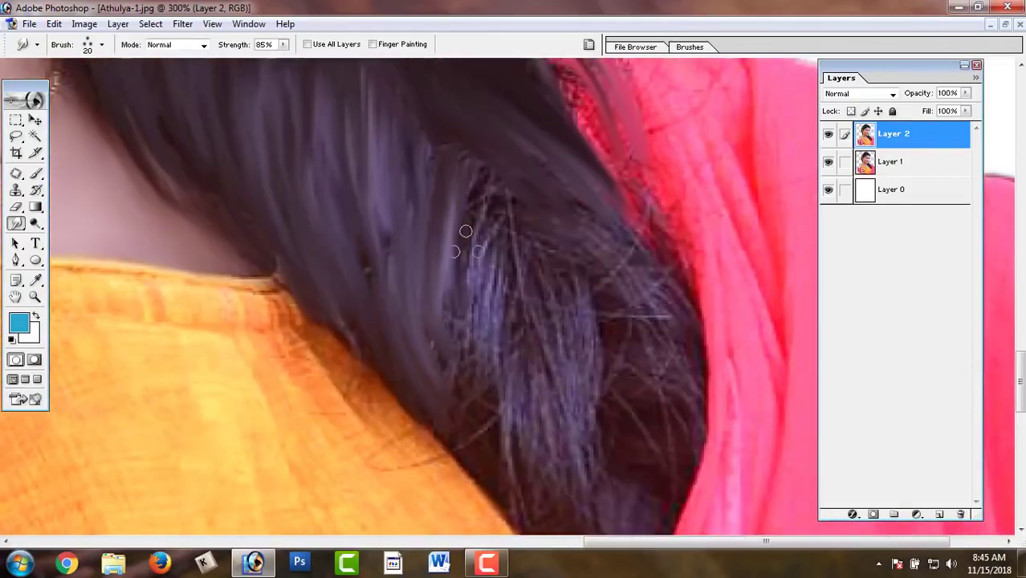
drag(471, 225, 473, 414)
drag(469, 281, 497, 474)
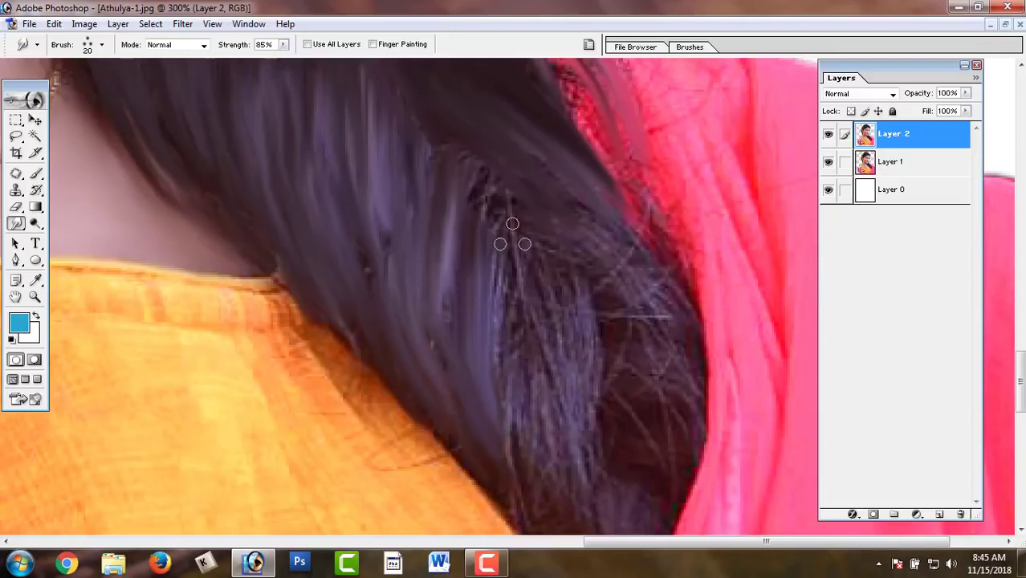
mouse_move(484, 217)
mouse_down()
mouse_move(456, 161)
mouse_move(408, 280)
mouse_up()
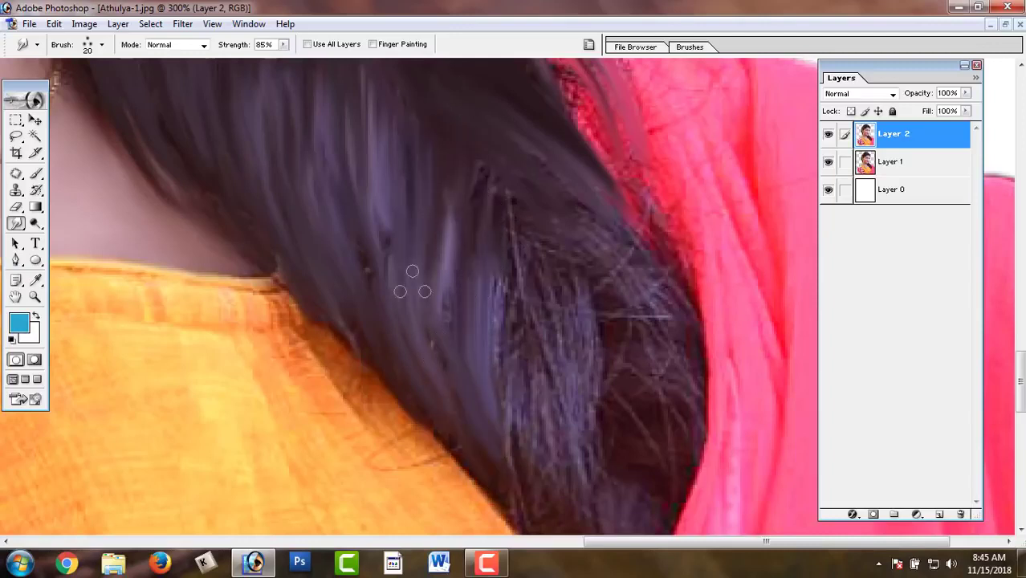
Blend the lower hair strands near the pink scarf edge into soft streaks
scroll(434, 353, up, 2)
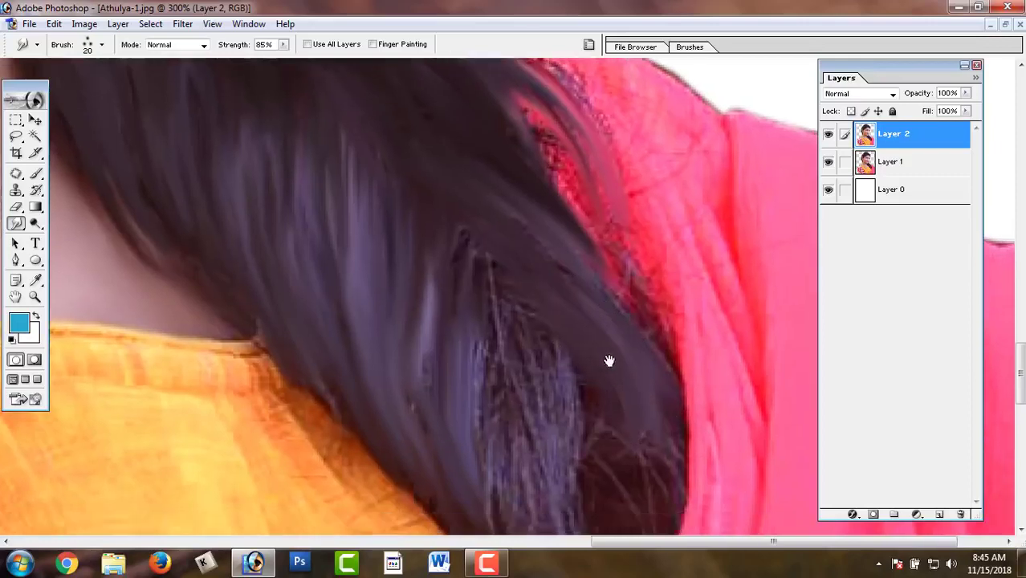
scroll(610, 360, down, 2)
drag(502, 248, 517, 433)
drag(486, 314, 482, 434)
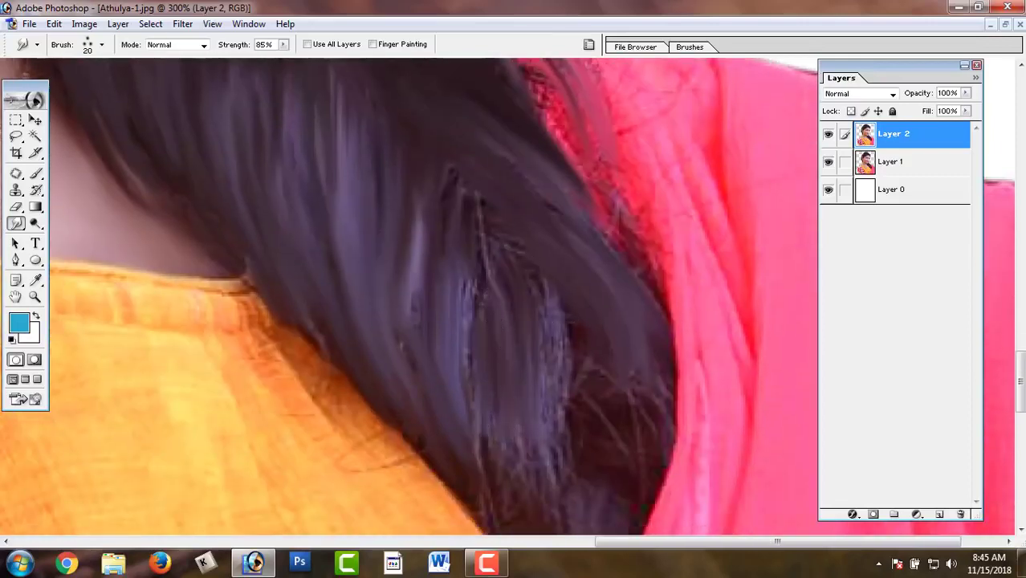
drag(506, 338, 476, 424)
drag(500, 253, 546, 426)
drag(540, 286, 572, 438)
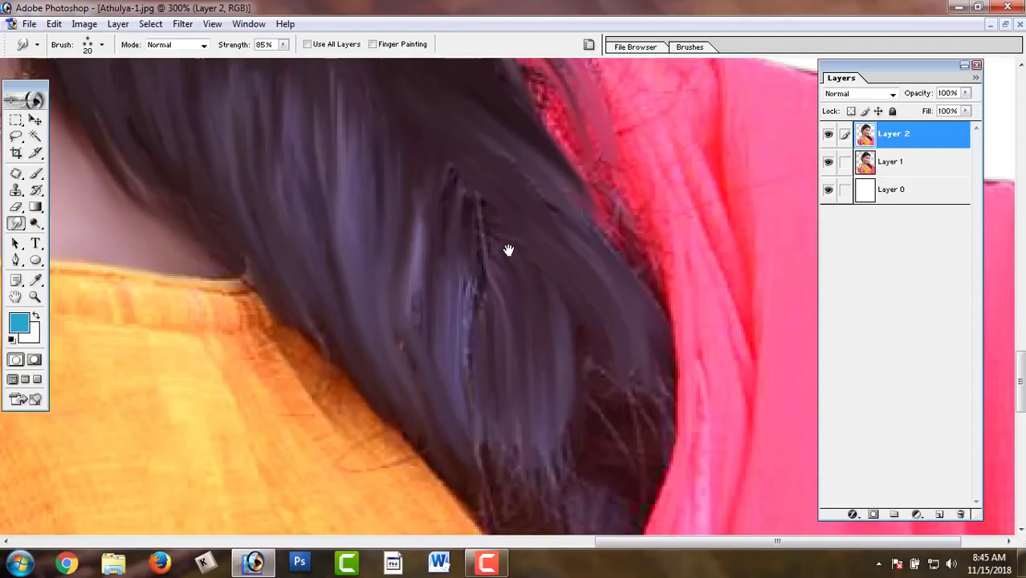
drag(509, 248, 509, 382)
Smooth the dark strand into bluish streaks and touch up the lower strands and hair tip
drag(435, 257, 476, 420)
drag(426, 337, 435, 481)
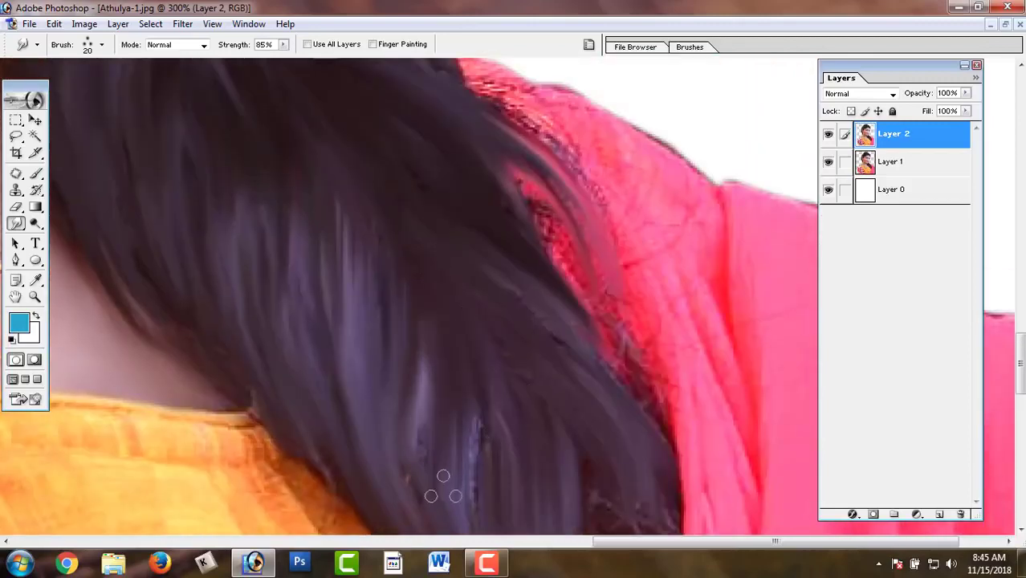
mouse_move(470, 379)
mouse_down()
mouse_move(481, 500)
mouse_move(460, 375)
mouse_up()
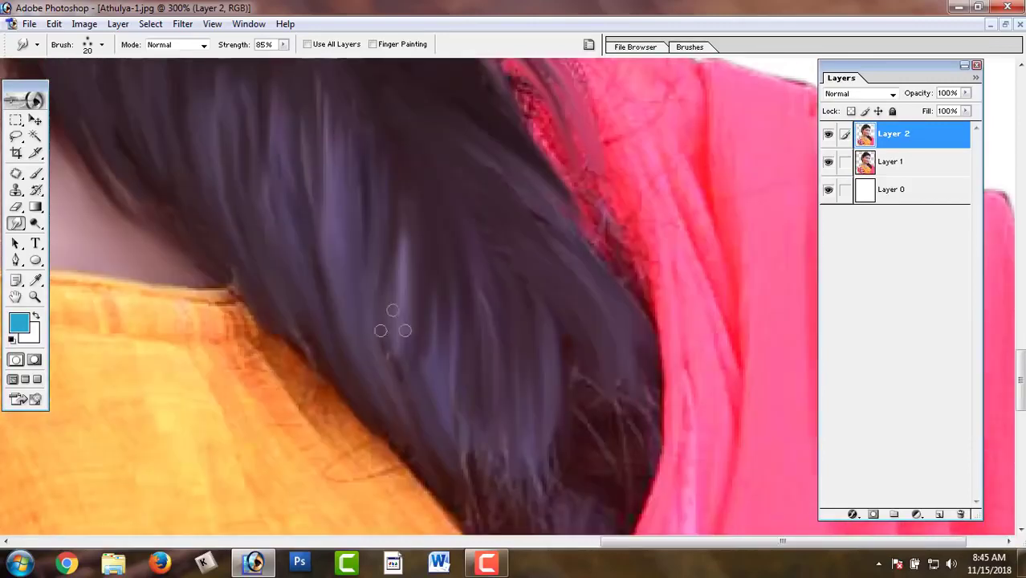
mouse_move(395, 321)
mouse_down()
mouse_move(434, 460)
mouse_move(470, 435)
mouse_up()
drag(508, 474, 351, 548)
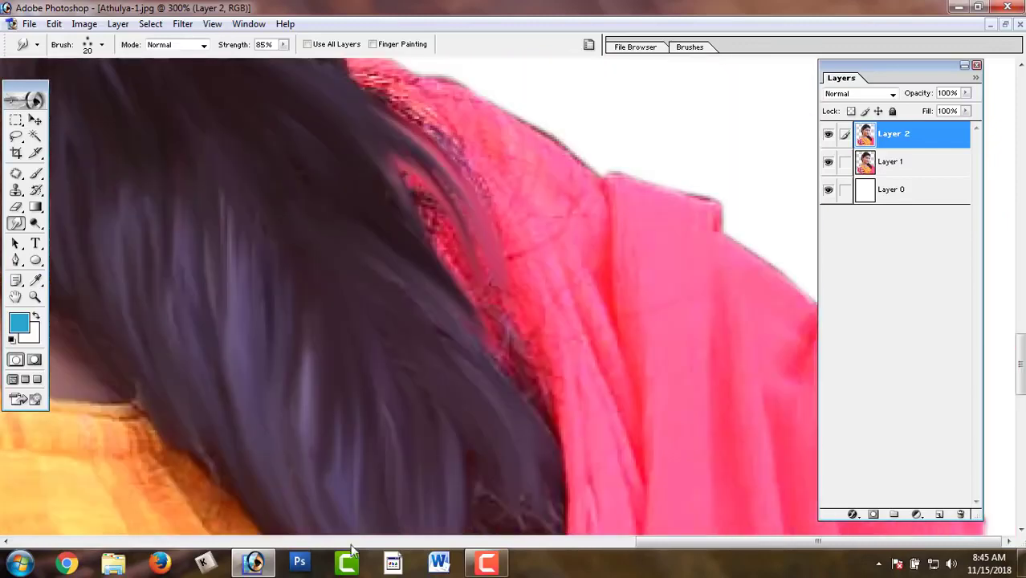
Blend the hair edges into the pink scarf and orange collar, then zoom out
mouse_move(366, 161)
mouse_down()
mouse_move(515, 378)
mouse_move(416, 190)
mouse_up()
mouse_move(469, 291)
mouse_down()
mouse_move(501, 349)
mouse_move(532, 347)
mouse_move(478, 334)
mouse_move(458, 424)
mouse_up()
mouse_move(384, 424)
mouse_down()
mouse_move(446, 422)
mouse_move(483, 459)
mouse_move(502, 326)
mouse_up()
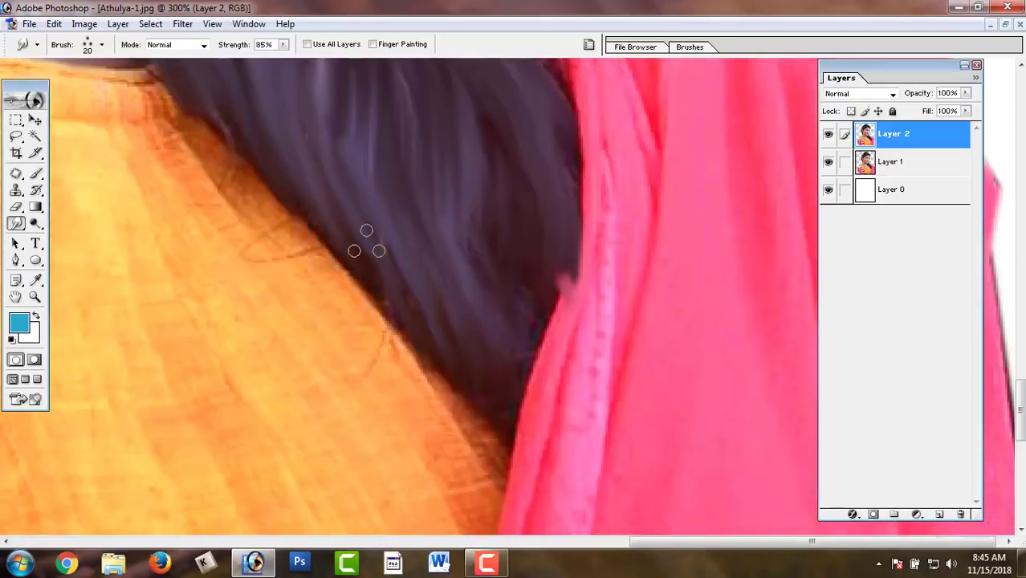
mouse_move(366, 238)
mouse_down()
mouse_move(442, 359)
mouse_move(490, 285)
mouse_up()
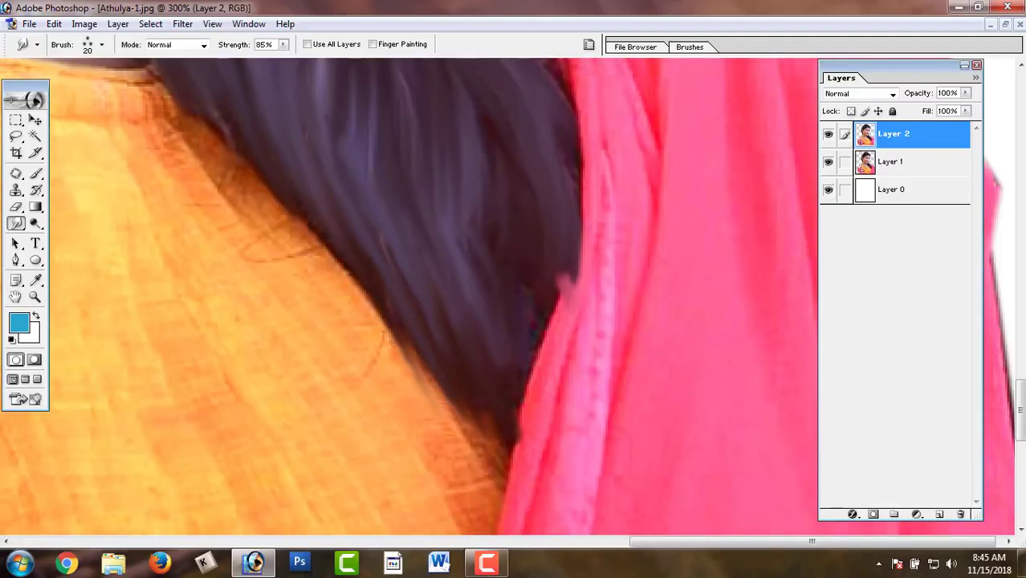
key(ctrl+minus)
key(ctrl+minus)
key(ctrl+minus)
key(ctrl+minus)
key(ctrl+minus)
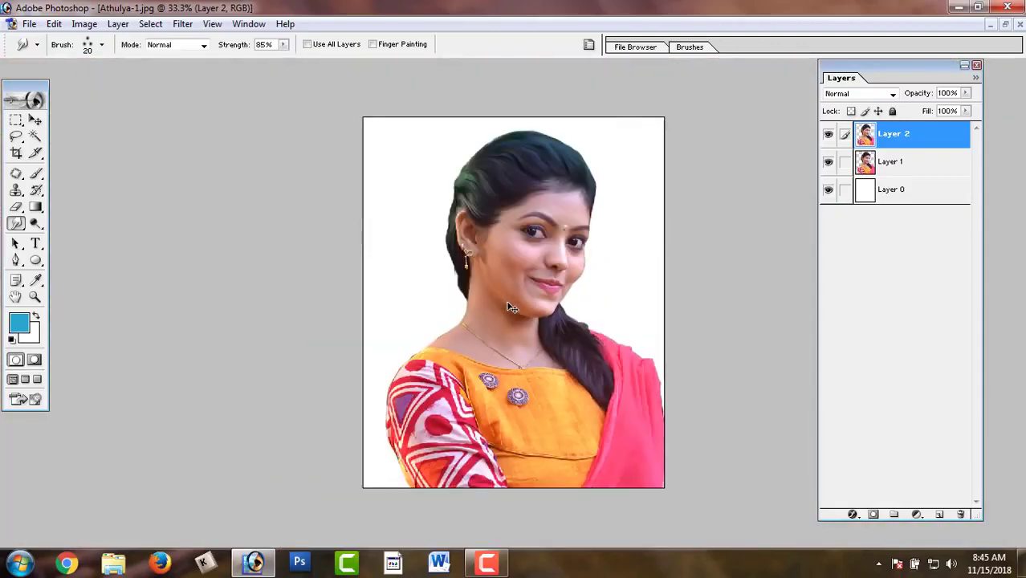
Zoom in to 400% on the top of the hair and shrink the Smudge brush
key(ctrl+plus)
key(ctrl+plus)
key(ctrl+plus)
key(ctrl+plus)
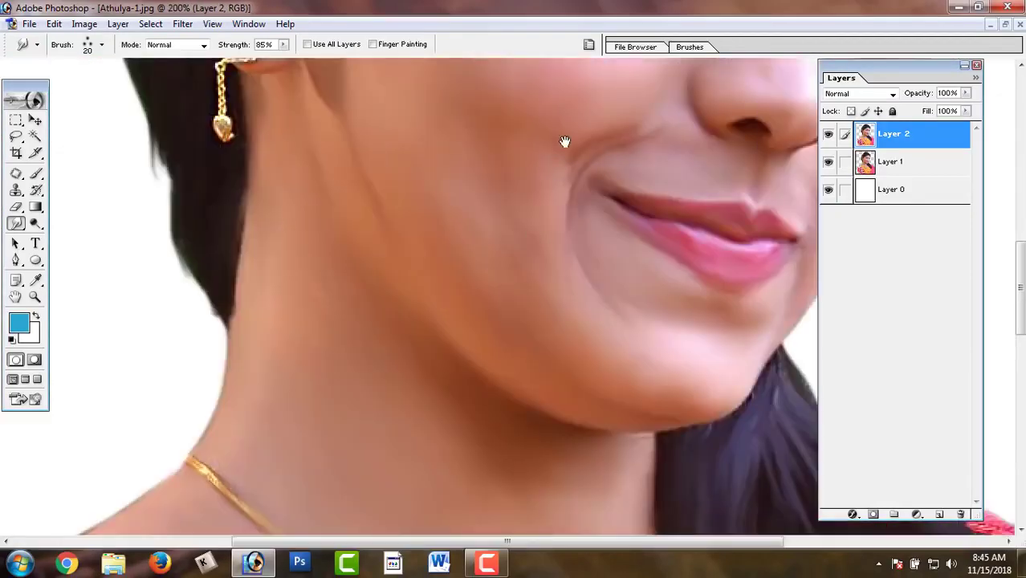
drag(564, 142, 436, 446)
drag(527, 378, 412, 406)
drag(527, 265, 412, 402)
drag(470, 201, 470, 402)
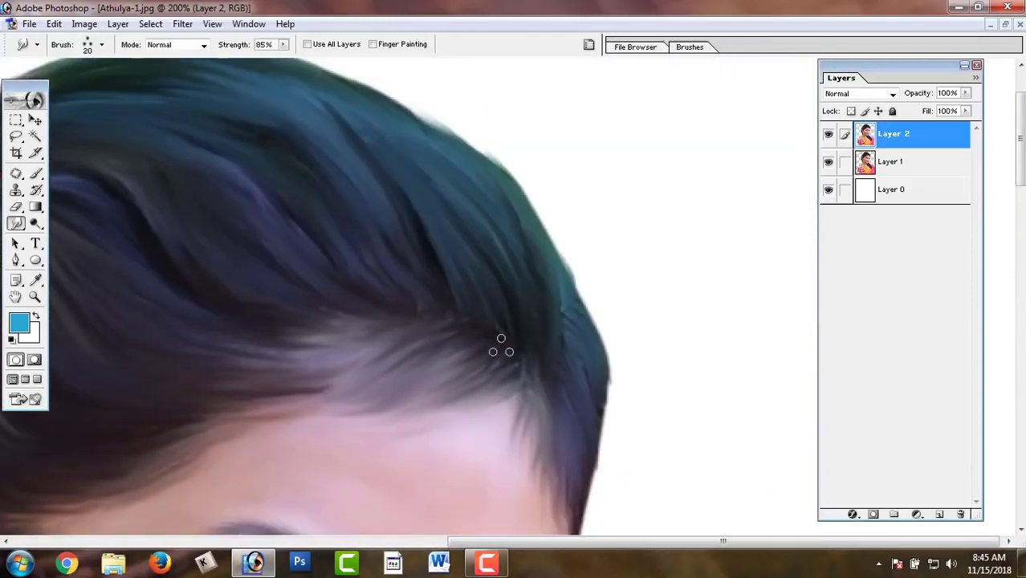
key(ctrl+plus)
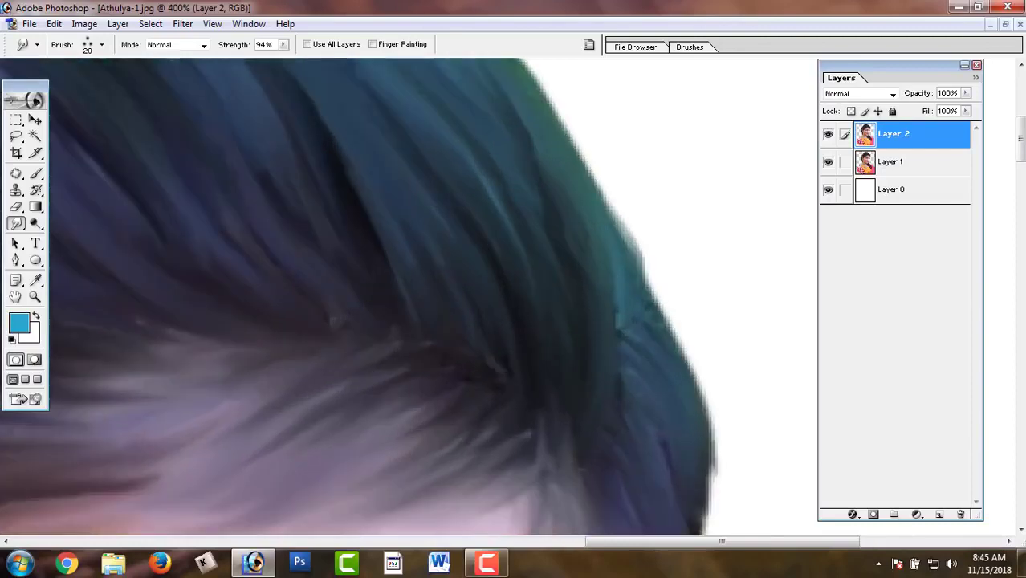
key(ctrl+plus)
key(ctrl+plus)
key(bracketleft)
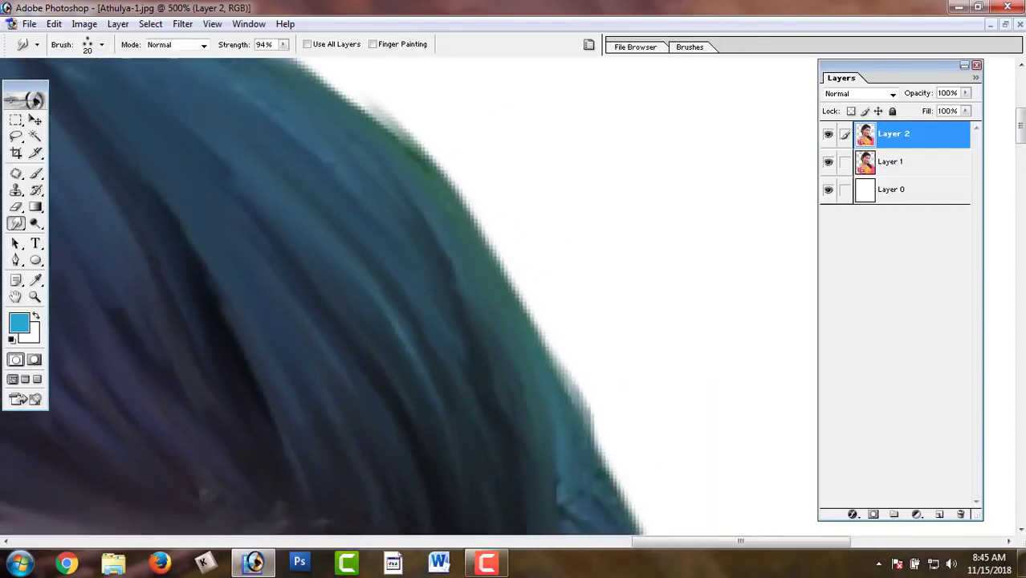
key(ctrl+minus)
Smudge the top hair edge outward into fine feathered strands
mouse_move(564, 427)
mouse_down()
mouse_move(562, 339)
mouse_move(509, 254)
mouse_up()
mouse_move(536, 355)
mouse_down()
mouse_move(518, 279)
mouse_move(477, 197)
mouse_move(394, 119)
mouse_up()
mouse_move(407, 155)
mouse_down()
mouse_move(400, 133)
mouse_move(309, 70)
mouse_up()
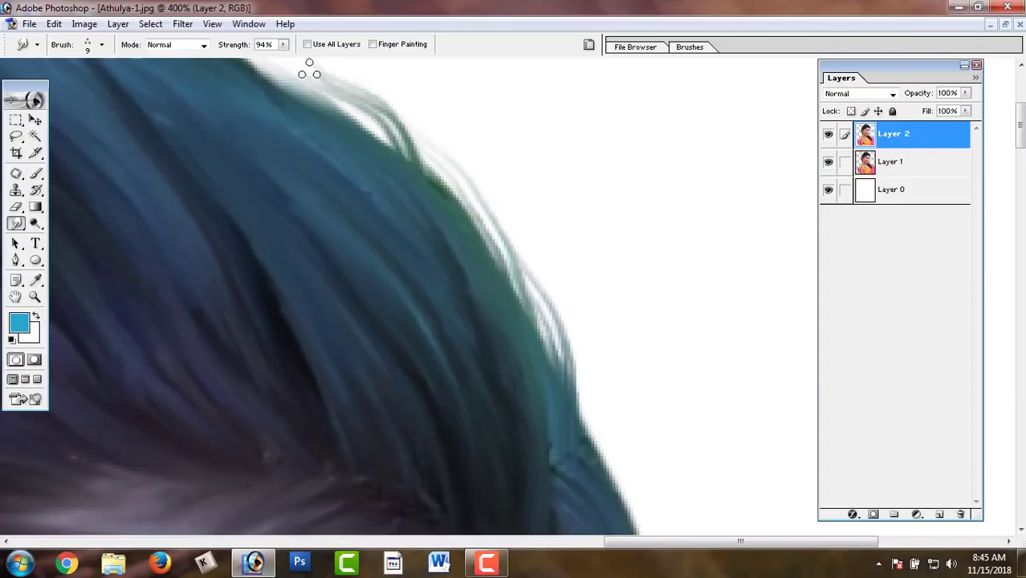
drag(379, 217, 527, 366)
mouse_move(527, 314)
mouse_down()
mouse_move(435, 206)
mouse_move(408, 228)
mouse_move(389, 197)
mouse_move(341, 160)
mouse_move(235, 122)
mouse_up()
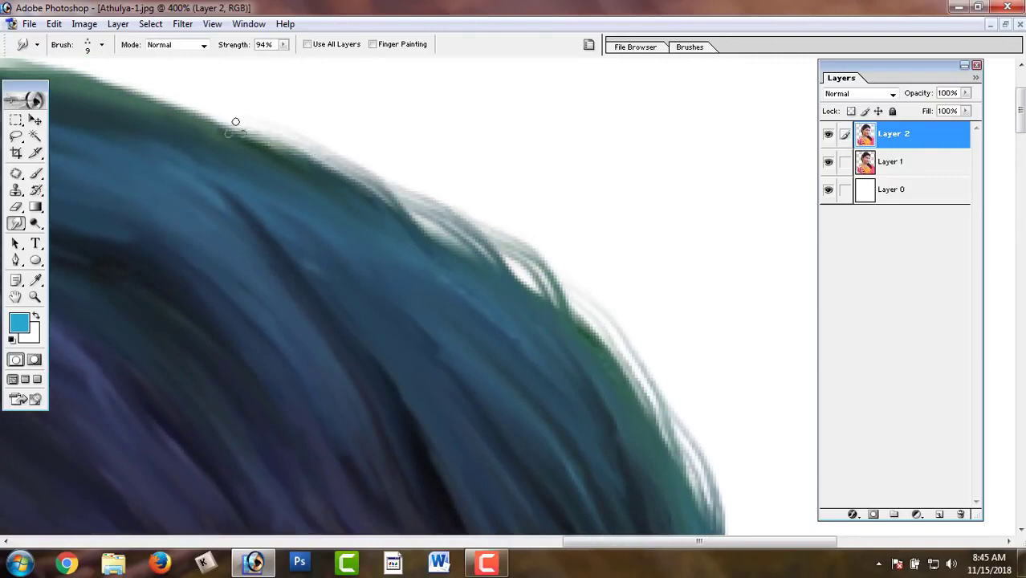
Pull fine strands out along the right and upper-right hair edges
scroll(396, 252, down, 3)
scroll(328, 280, right, 3)
scroll(327, 279, right, 3)
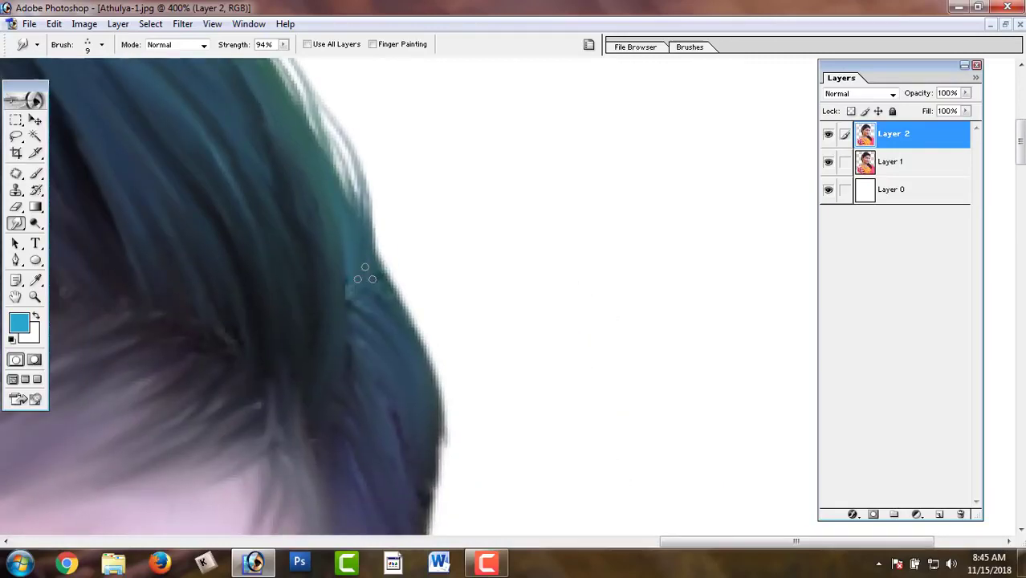
mouse_move(427, 296)
mouse_down()
mouse_move(453, 371)
mouse_move(457, 427)
mouse_up()
mouse_move(398, 305)
mouse_down()
mouse_move(442, 360)
mouse_move(444, 516)
mouse_up()
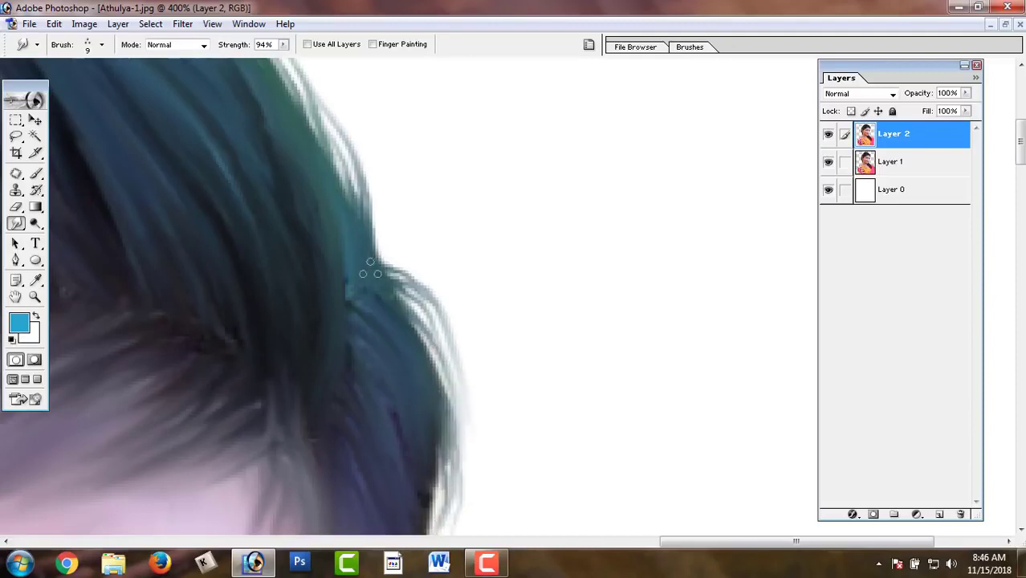
mouse_move(370, 269)
mouse_down()
mouse_move(390, 212)
mouse_move(330, 132)
mouse_up()
drag(371, 259, 303, 106)
drag(408, 298, 443, 367)
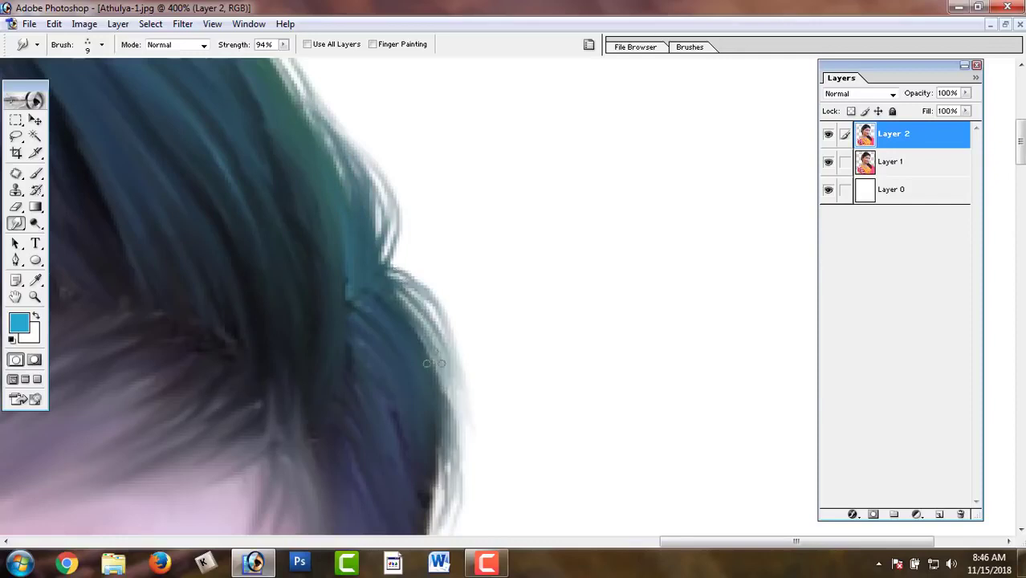
scroll(436, 277, down, 3)
drag(436, 277, 401, 484)
scroll(436, 279, down, 5)
mouse_move(439, 279)
mouse_down()
mouse_move(435, 373)
mouse_move(466, 534)
mouse_up()
Smudge wavy dark strands outward along the hair edge, up and down
key(ctrl+minus)
key(ctrl+minus)
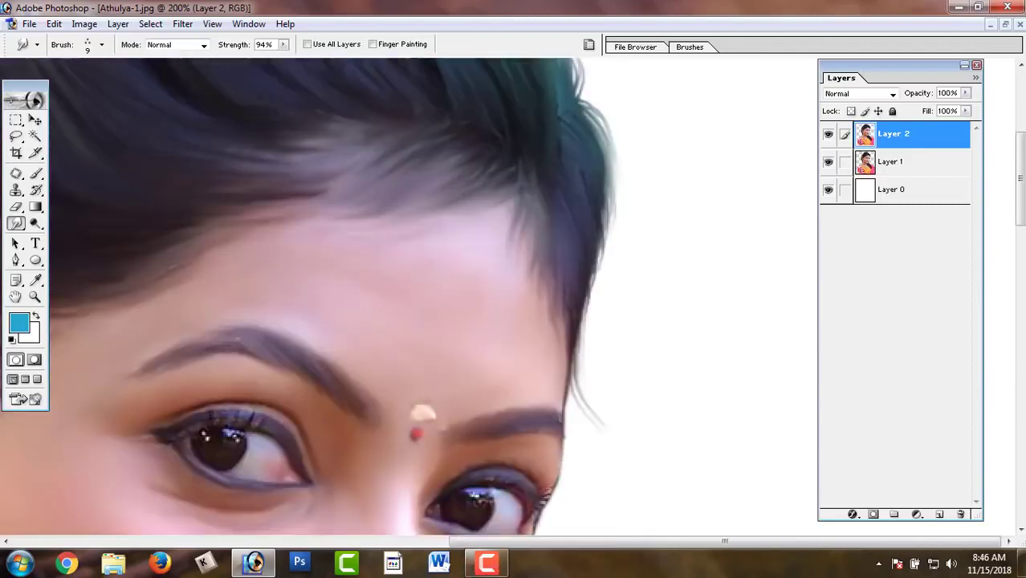
key(ctrl+minus)
key(ctrl+plus)
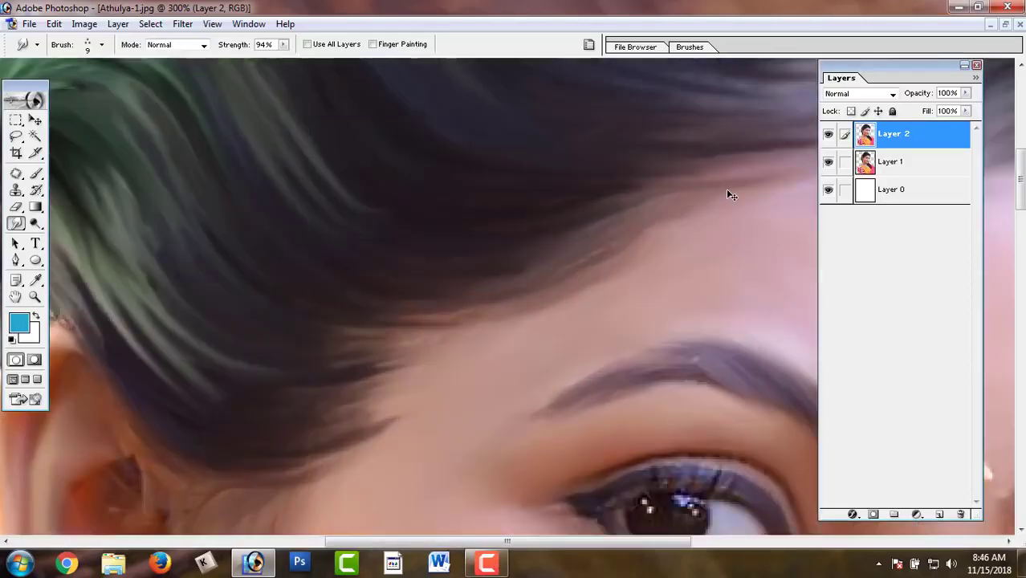
key(ctrl+plus)
key(ctrl+plus)
mouse_move(443, 369)
mouse_down()
mouse_move(408, 397)
mouse_move(485, 366)
mouse_move(459, 248)
mouse_move(419, 217)
mouse_up()
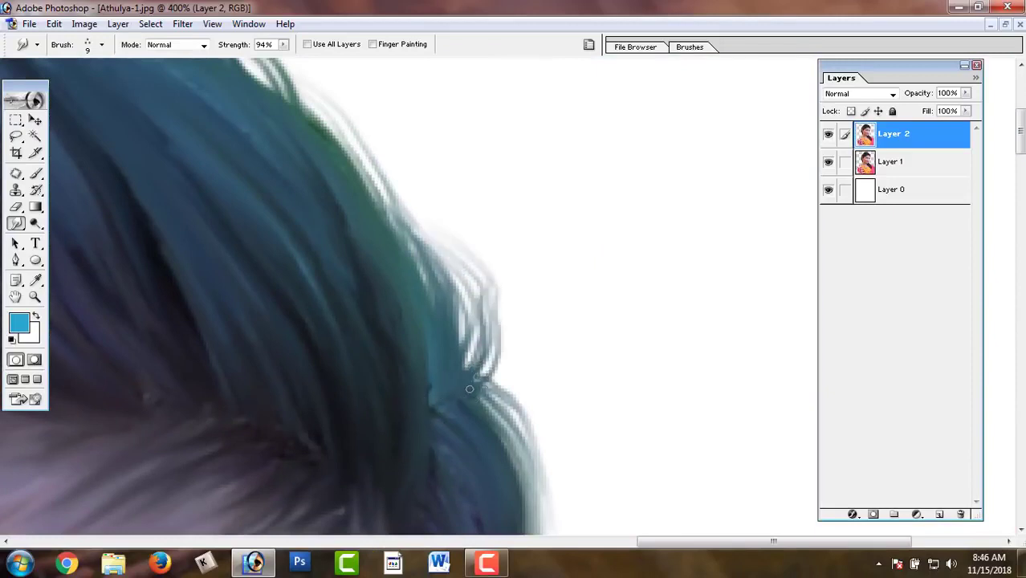
drag(470, 389, 552, 509)
mouse_move(447, 383)
mouse_down()
mouse_move(465, 293)
mouse_move(382, 160)
mouse_move(666, 403)
mouse_move(446, 301)
mouse_up()
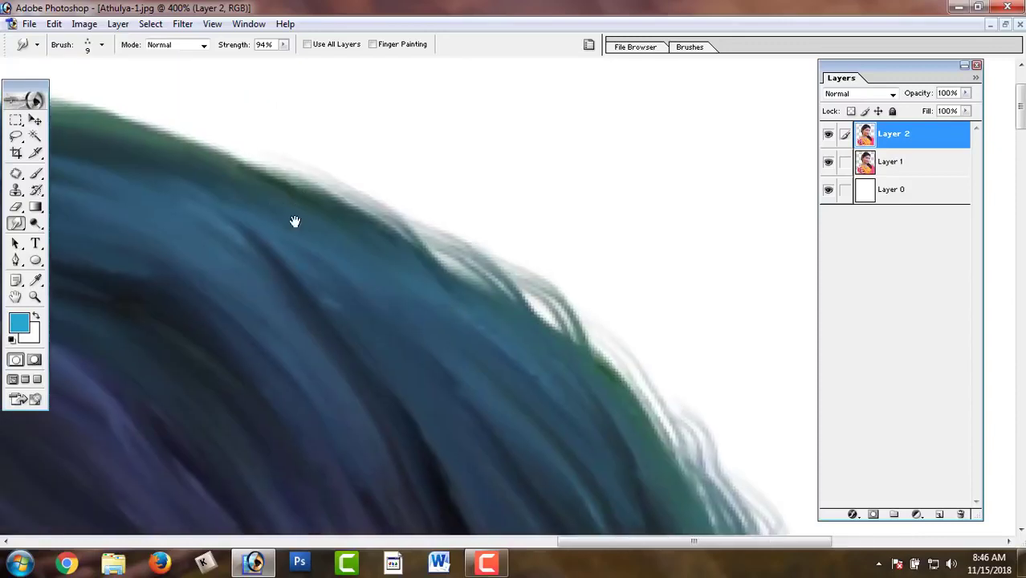
Feather the upper-left hair edge into strands
mouse_move(295, 222)
mouse_down()
mouse_move(447, 302)
mouse_move(309, 181)
mouse_up()
mouse_move(431, 262)
mouse_down()
mouse_move(373, 226)
mouse_move(220, 179)
mouse_up()
mouse_move(289, 217)
mouse_down()
mouse_move(222, 184)
mouse_move(136, 197)
mouse_up()
mouse_move(241, 224)
mouse_down()
mouse_move(452, 257)
mouse_move(241, 218)
mouse_up()
mouse_move(340, 233)
mouse_down()
mouse_move(240, 222)
mouse_move(199, 256)
mouse_move(465, 240)
mouse_move(288, 284)
mouse_move(217, 325)
mouse_move(121, 406)
mouse_up()
Pull the green left hair edge down-left into strands
drag(204, 374, 379, 269)
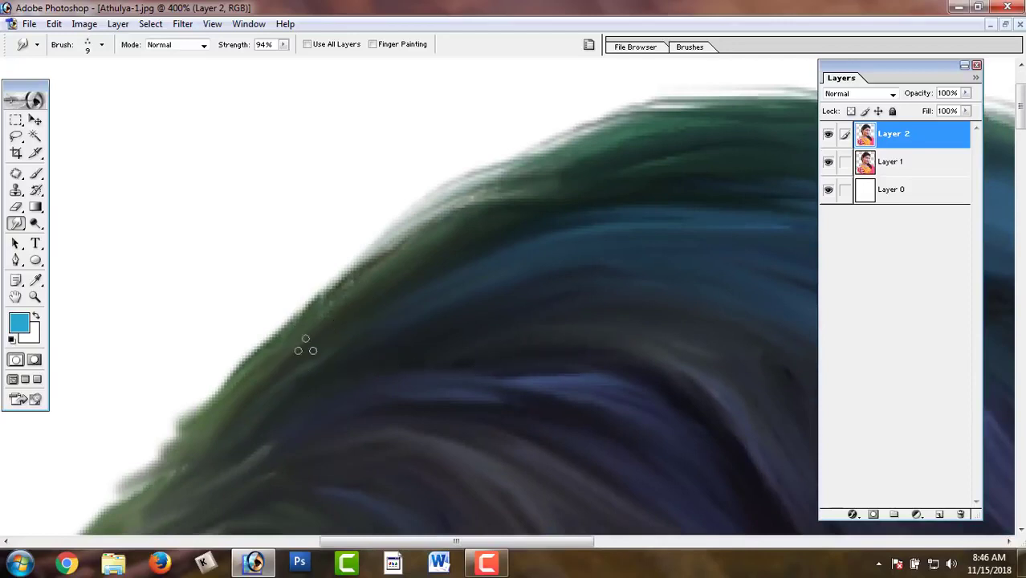
drag(299, 348, 152, 453)
mouse_move(305, 329)
mouse_down()
mouse_move(354, 241)
mouse_move(221, 372)
mouse_up()
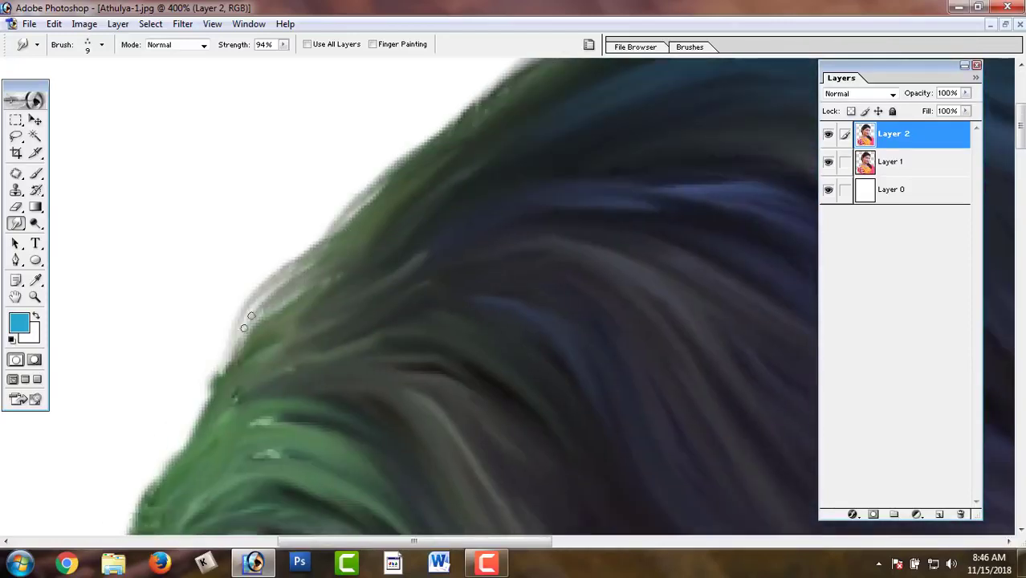
drag(245, 314, 172, 454)
mouse_move(257, 346)
mouse_down()
mouse_move(210, 429)
mouse_move(355, 223)
mouse_up()
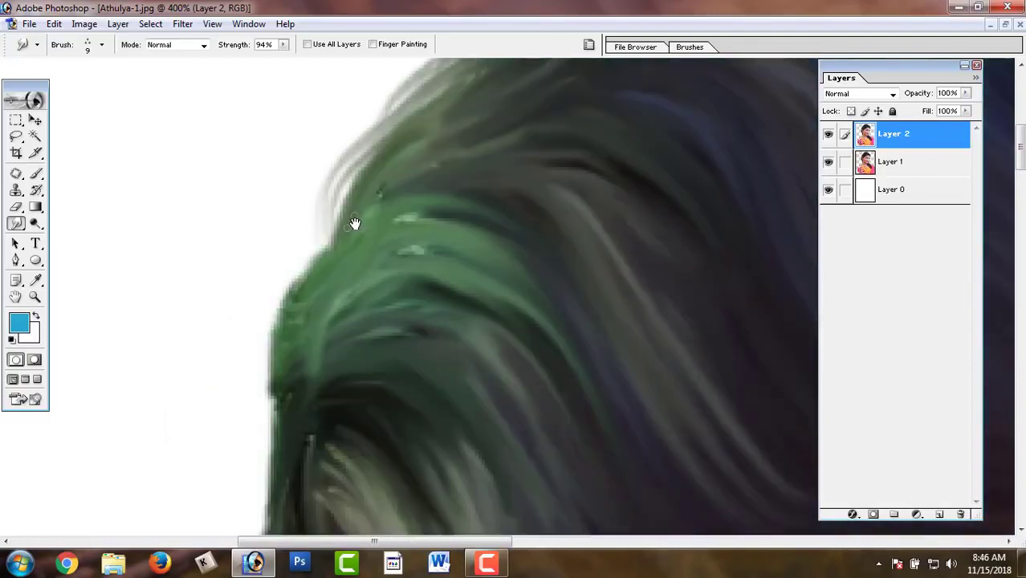
drag(376, 185, 257, 335)
mouse_move(306, 261)
mouse_down()
mouse_move(273, 329)
mouse_move(289, 414)
mouse_up()
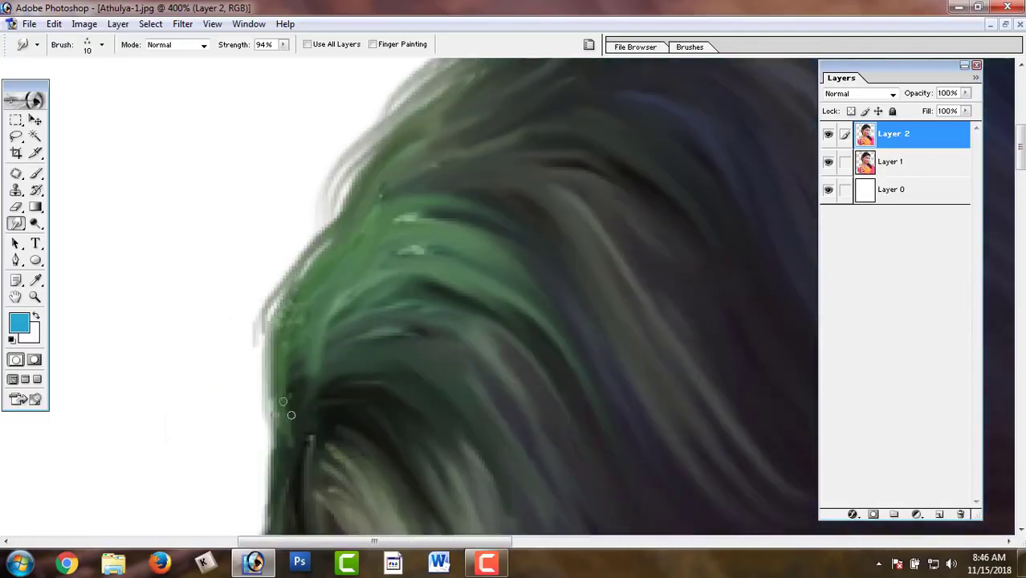
drag(297, 340, 303, 312)
Blend and streak the hair strands above the ear along the left edge
mouse_move(305, 264)
mouse_down()
mouse_move(316, 355)
mouse_move(304, 263)
mouse_move(386, 385)
mouse_up()
drag(340, 225, 348, 247)
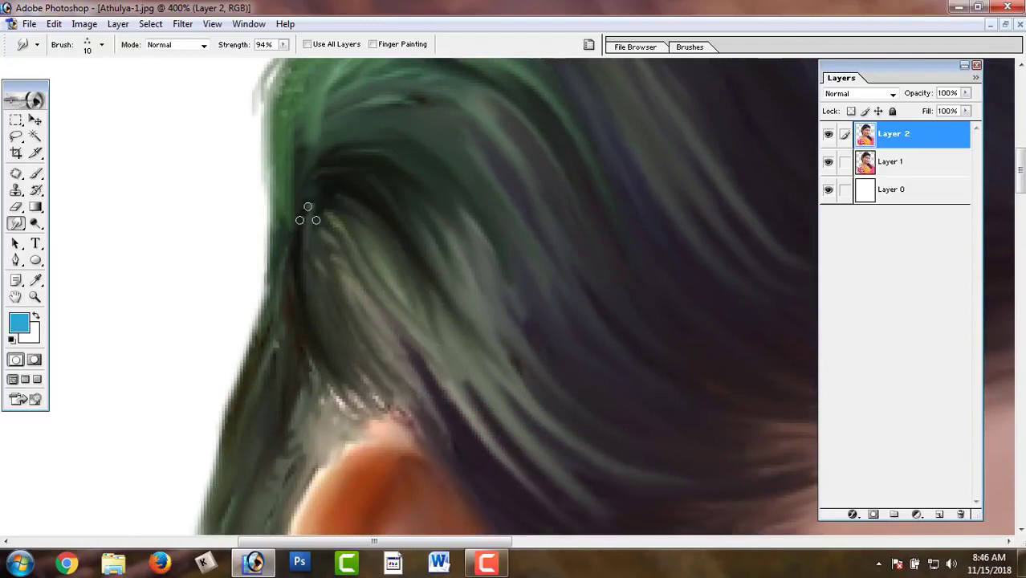
drag(308, 216, 288, 225)
mouse_move(270, 126)
mouse_down()
mouse_move(287, 257)
mouse_move(245, 309)
mouse_move(266, 349)
mouse_move(283, 273)
mouse_up()
scroll(282, 273, down, 5)
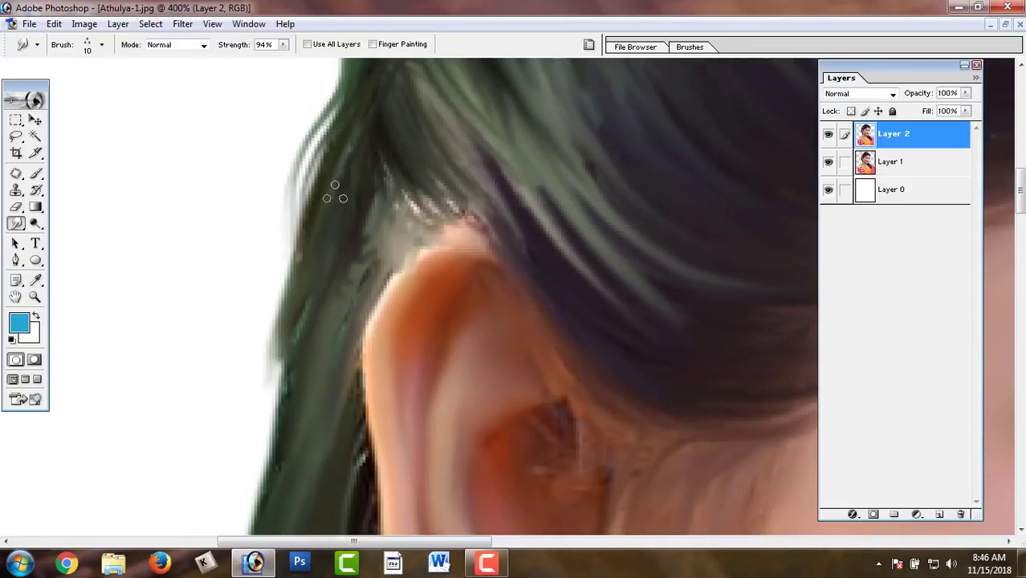
drag(338, 196, 243, 419)
mouse_move(326, 266)
mouse_down()
mouse_move(351, 150)
mouse_move(302, 268)
mouse_move(318, 341)
mouse_move(342, 143)
mouse_move(298, 263)
mouse_move(321, 268)
mouse_move(367, 471)
mouse_move(335, 299)
mouse_up()
Streak the edge by the earring and smooth it down to the neck
mouse_move(333, 258)
mouse_down()
mouse_move(378, 419)
mouse_move(287, 236)
mouse_up()
mouse_move(287, 132)
mouse_down()
mouse_move(325, 285)
mouse_move(307, 189)
mouse_move(348, 319)
mouse_move(362, 437)
mouse_up()
key(ctrl+minus)
key(ctrl+minus)
key(ctrl+plus)
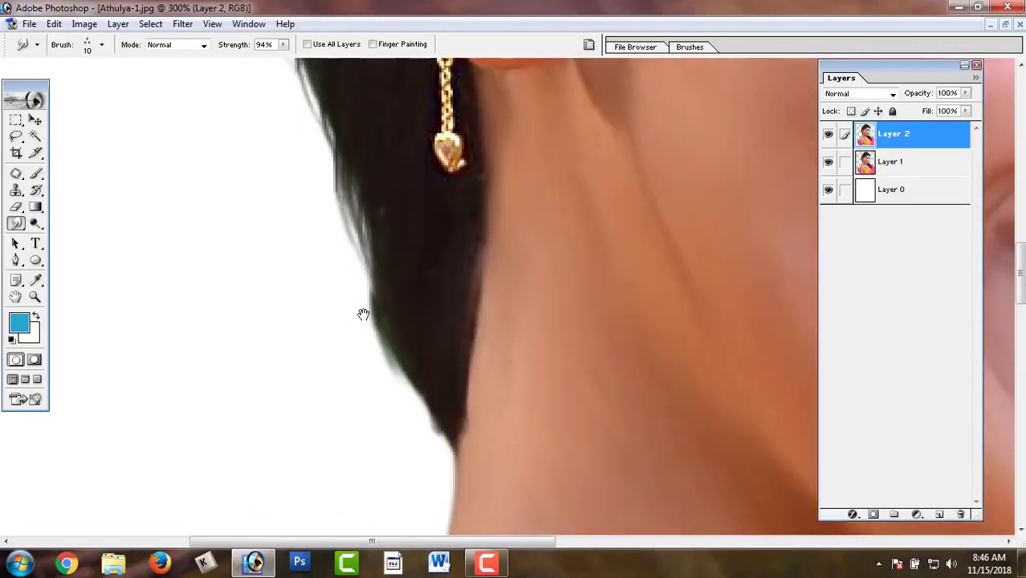
drag(379, 269, 406, 400)
drag(388, 332, 426, 437)
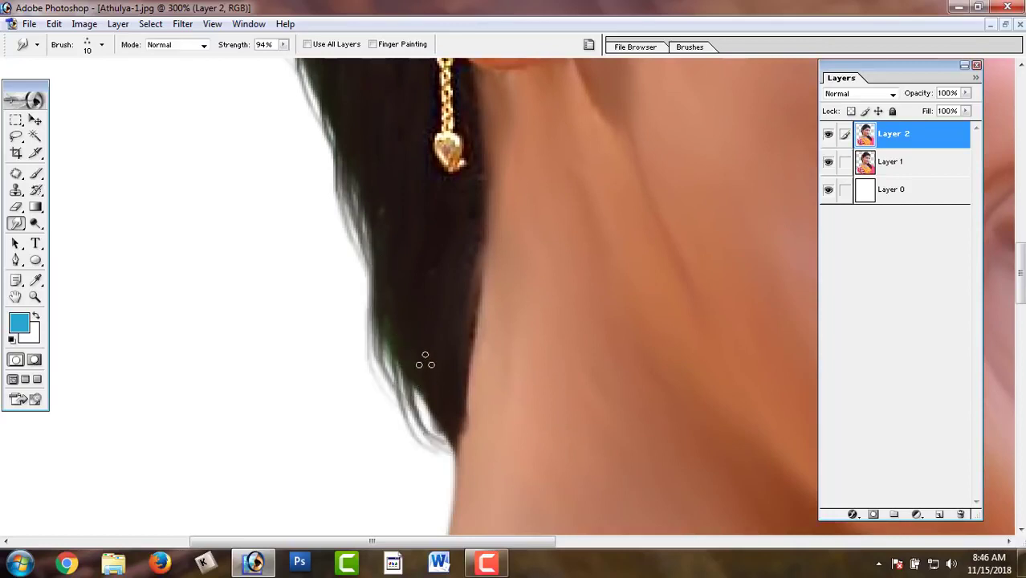
drag(427, 360, 447, 454)
key(ctrl+minus)
key(ctrl+minus)
key(ctrl+minus)
key(ctrl+minus)
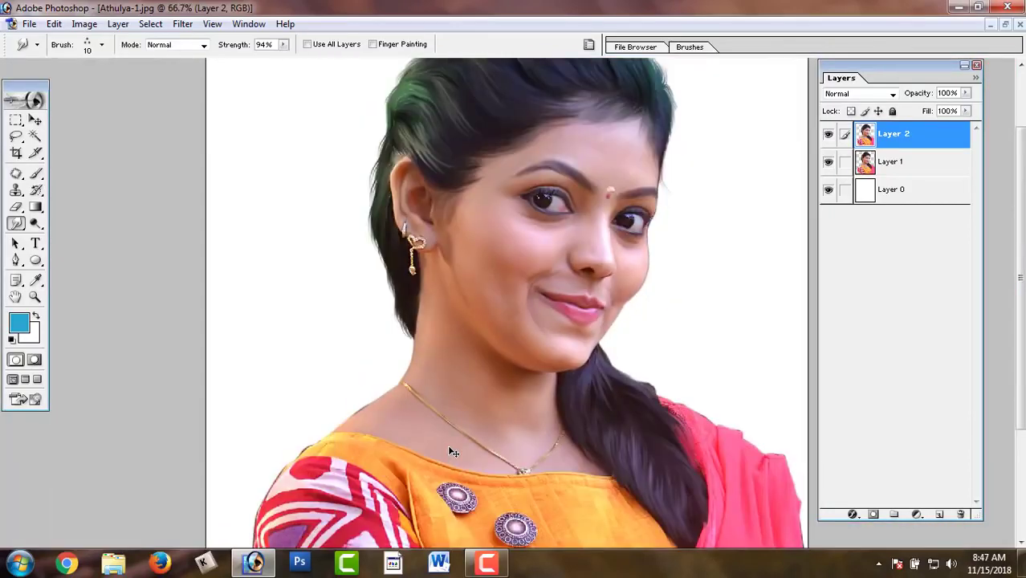
Create a new Layer 3 and move it below Layer 2
key(ctrl+plus)
key(ctrl+plus)
scroll(515, 463, up, 5)
scroll(516, 463, up, 2)
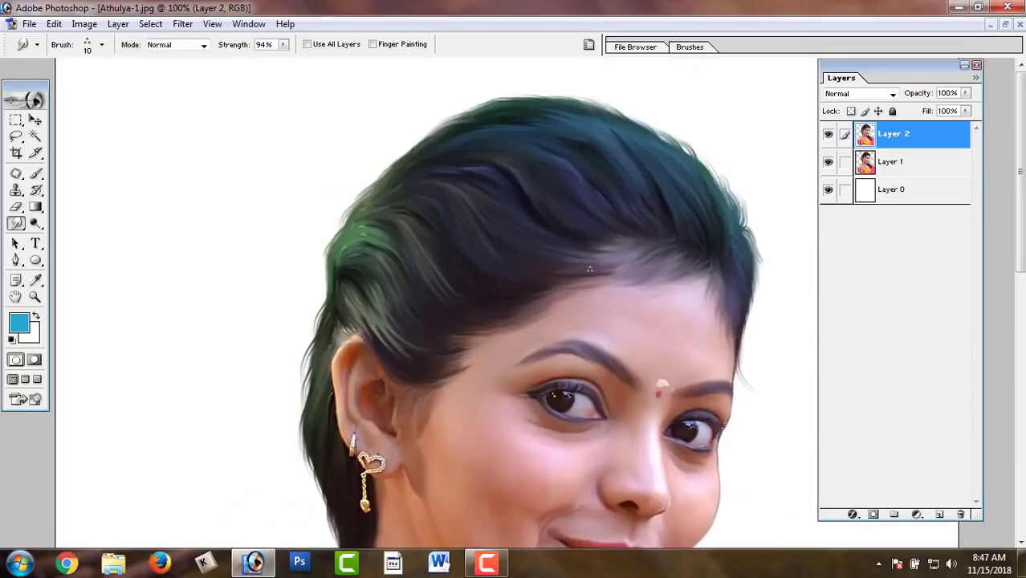
key(ctrl+shift+n)
key(Return)
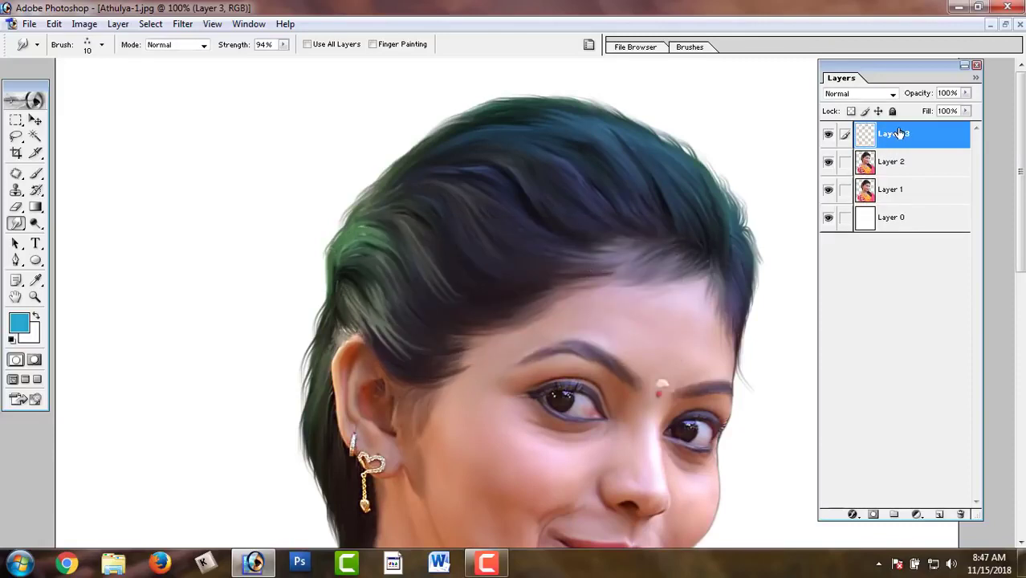
drag(899, 133, 904, 163)
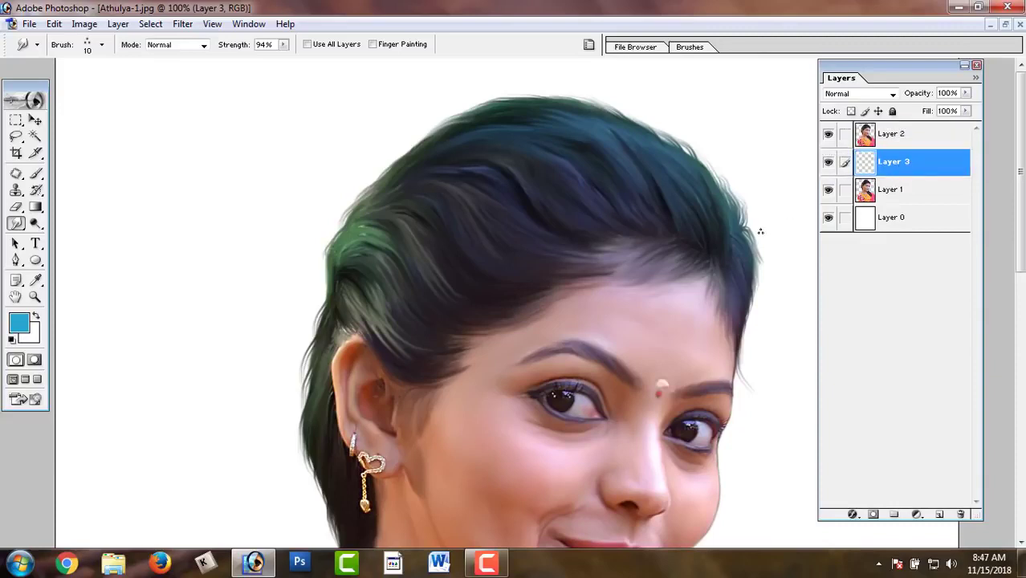
Zoom to 300% on the top-right hair edge and switch to the Brush tool
key(ctrl+plus)
key(ctrl+plus)
mouse_move(717, 222)
mouse_down()
mouse_move(119, 408)
mouse_move(424, 391)
mouse_move(426, 382)
mouse_up()
key(b)
key(F5)
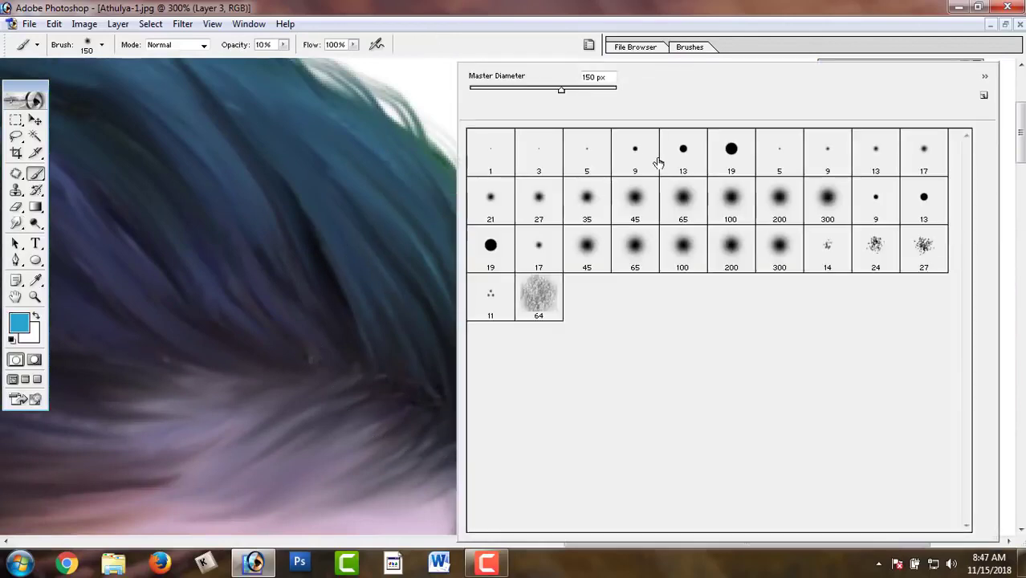
Choose a 5 px brush tip with black as the painting colour
click(595, 156)
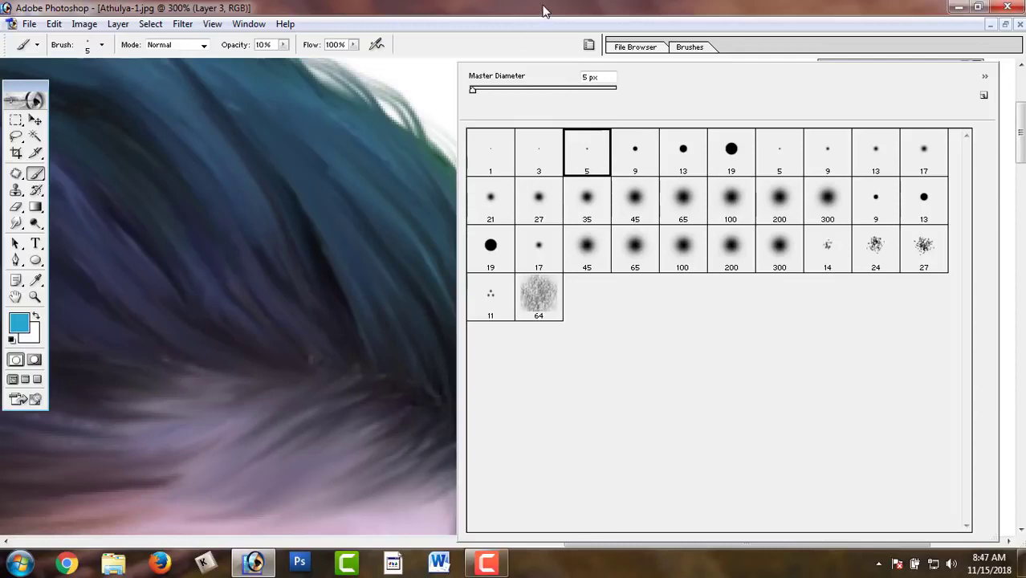
key(F5)
alt+click(128, 328)
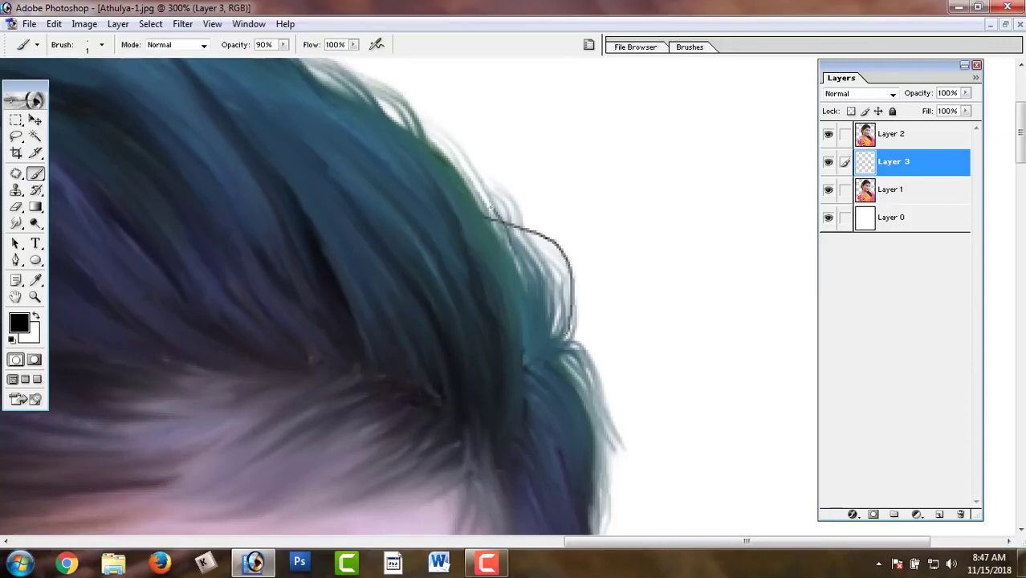
drag(397, 151, 391, 316)
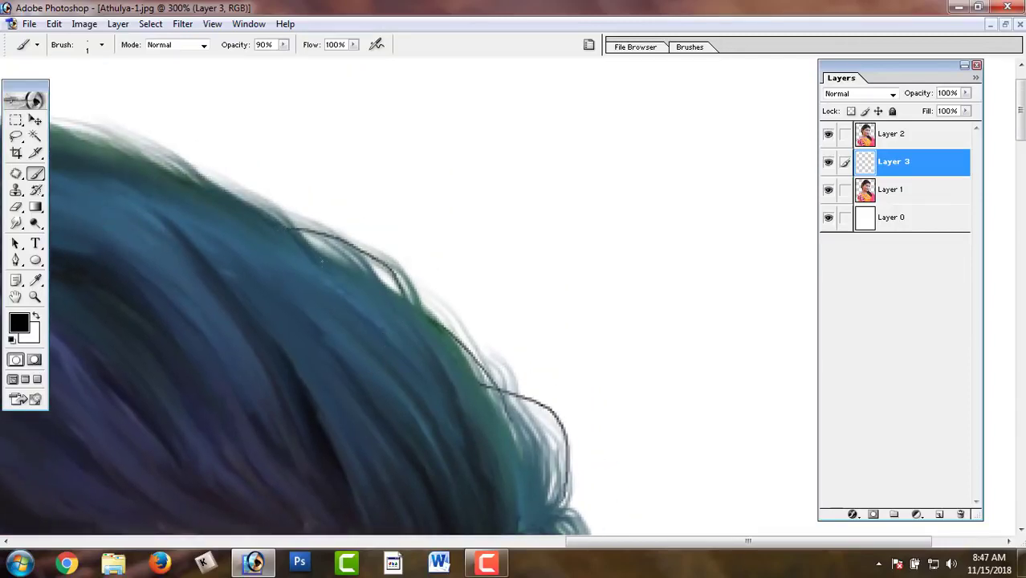
Trace thin black outline strokes along the top of the hair
mouse_move(302, 226)
mouse_down()
mouse_move(229, 187)
mouse_move(428, 267)
mouse_up()
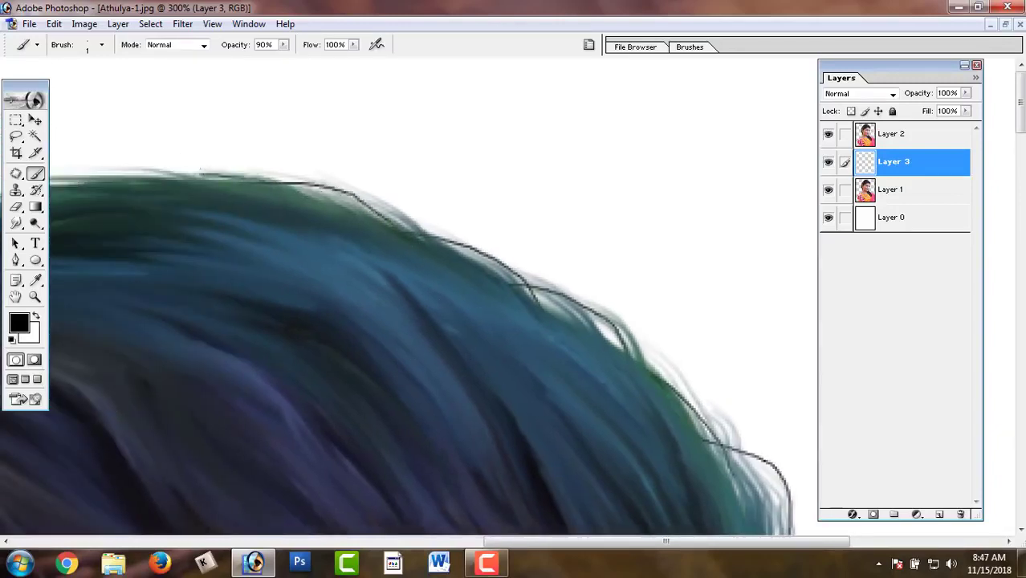
drag(522, 378, 277, 241)
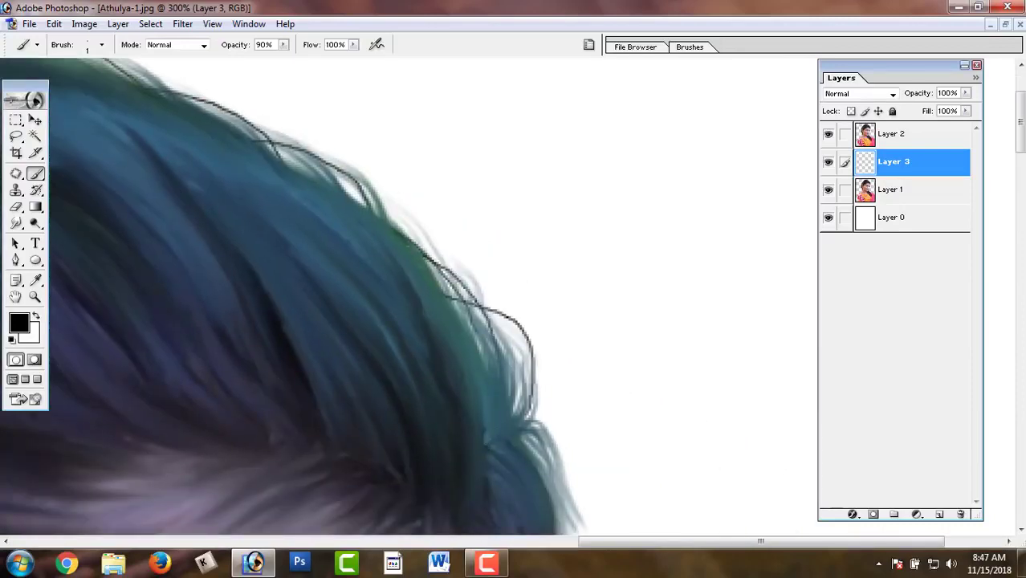
drag(426, 325, 352, 254)
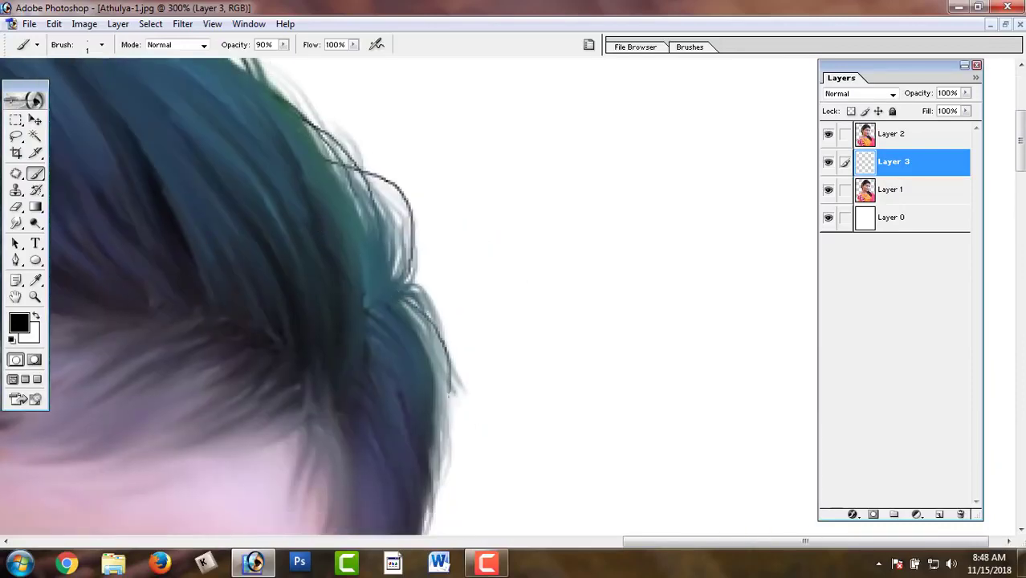
drag(411, 485, 450, 307)
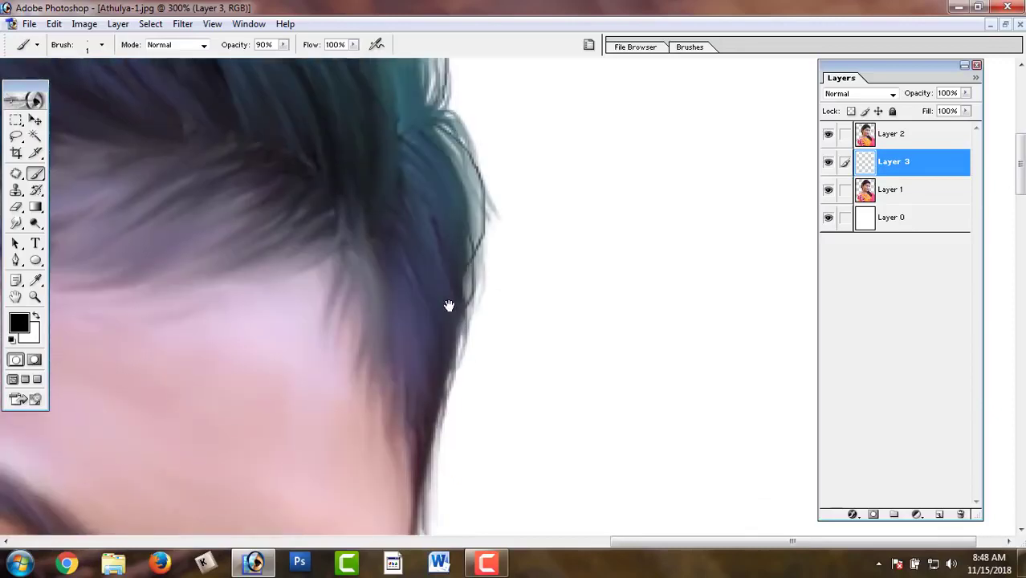
drag(356, 286, 429, 236)
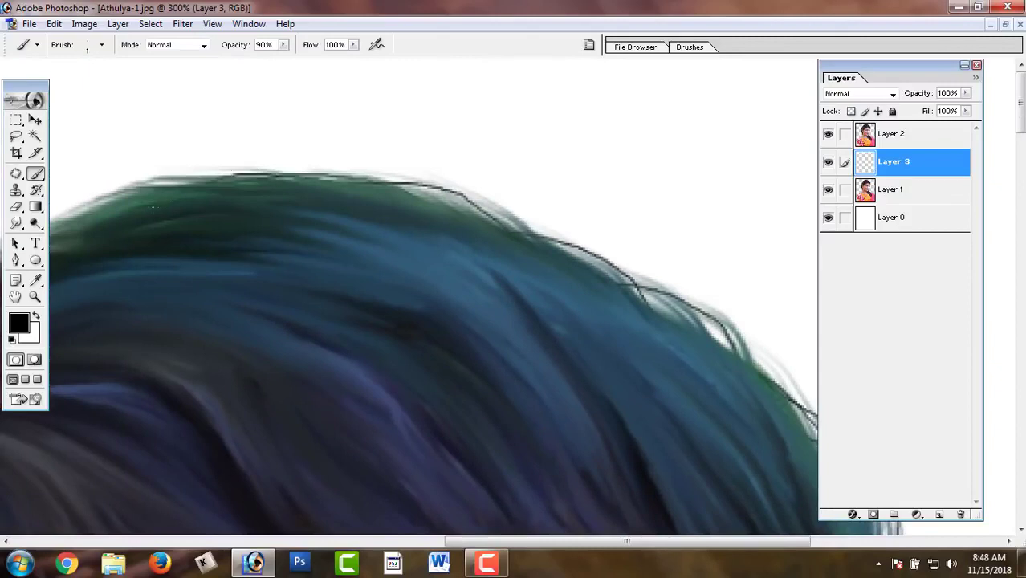
drag(152, 207, 354, 209)
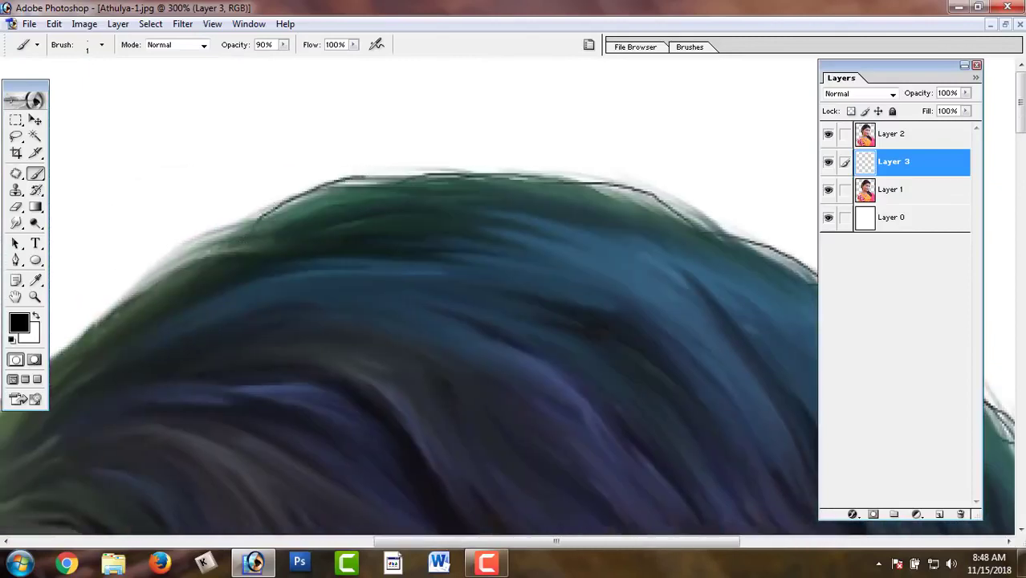
drag(183, 328, 408, 240)
mouse_move(482, 128)
mouse_down()
mouse_move(309, 220)
mouse_move(217, 328)
mouse_up()
drag(321, 232, 222, 308)
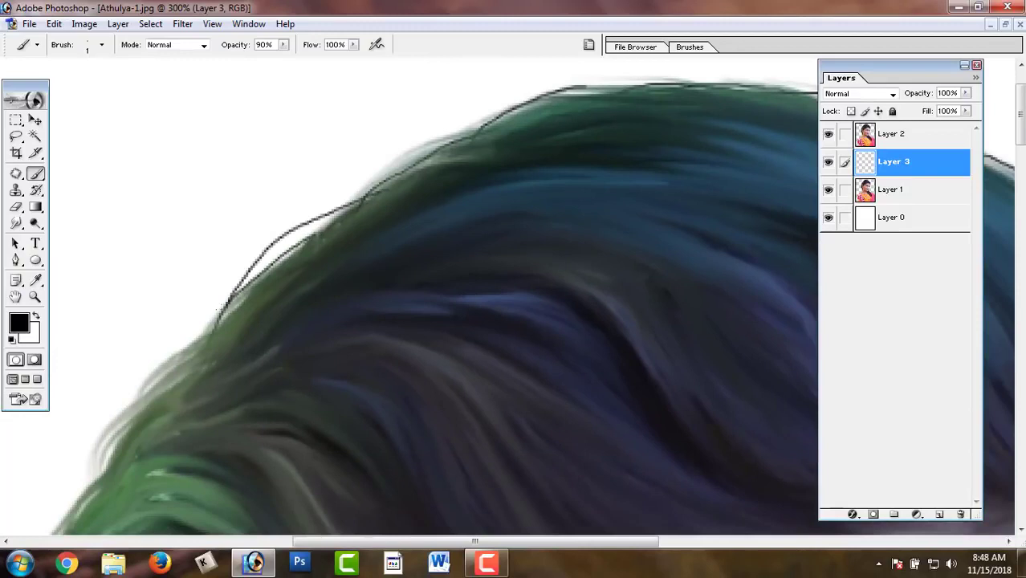
Extend the black outline down the hair's left side past the ear to the neck
drag(228, 363, 301, 283)
drag(223, 299, 193, 358)
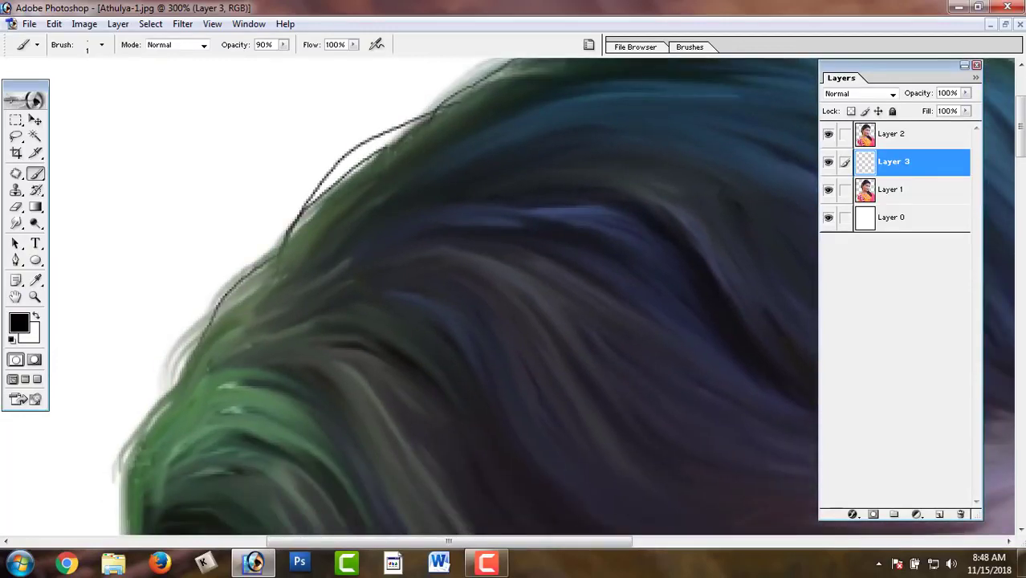
mouse_move(296, 263)
mouse_down()
mouse_move(378, 233)
mouse_move(415, 187)
mouse_up()
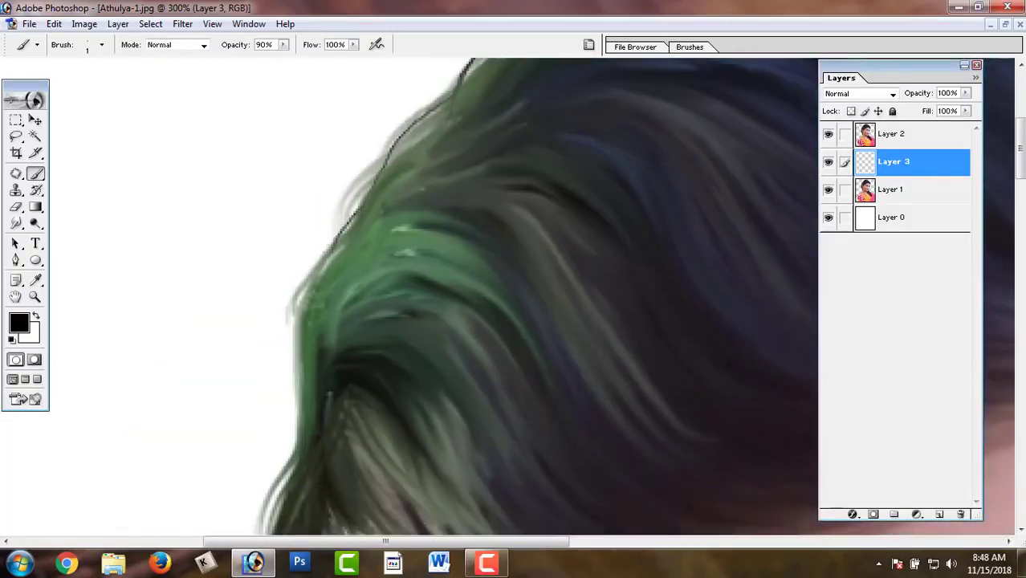
drag(362, 361, 438, 193)
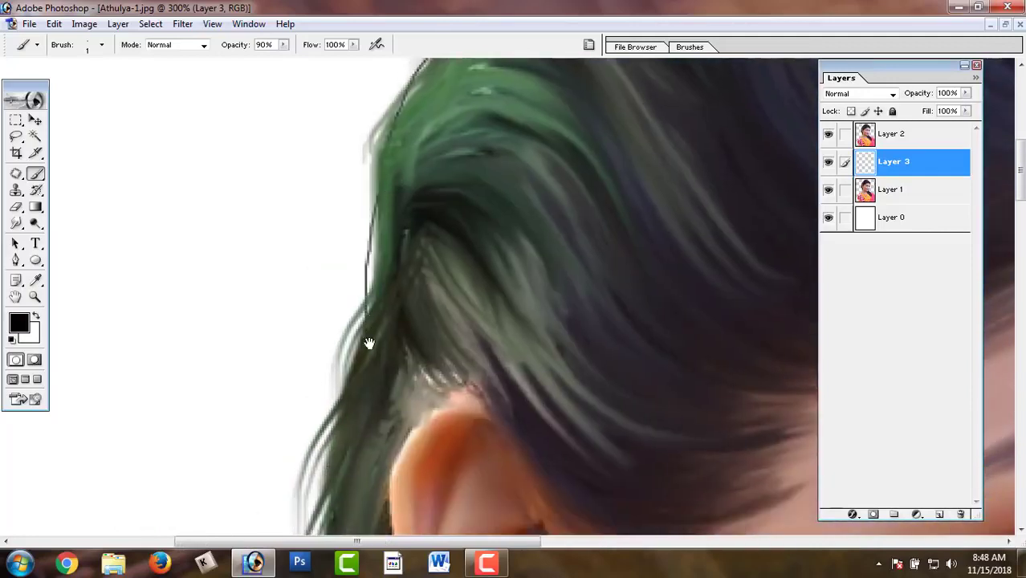
mouse_move(369, 344)
mouse_down()
mouse_move(420, 173)
mouse_move(416, 460)
mouse_up()
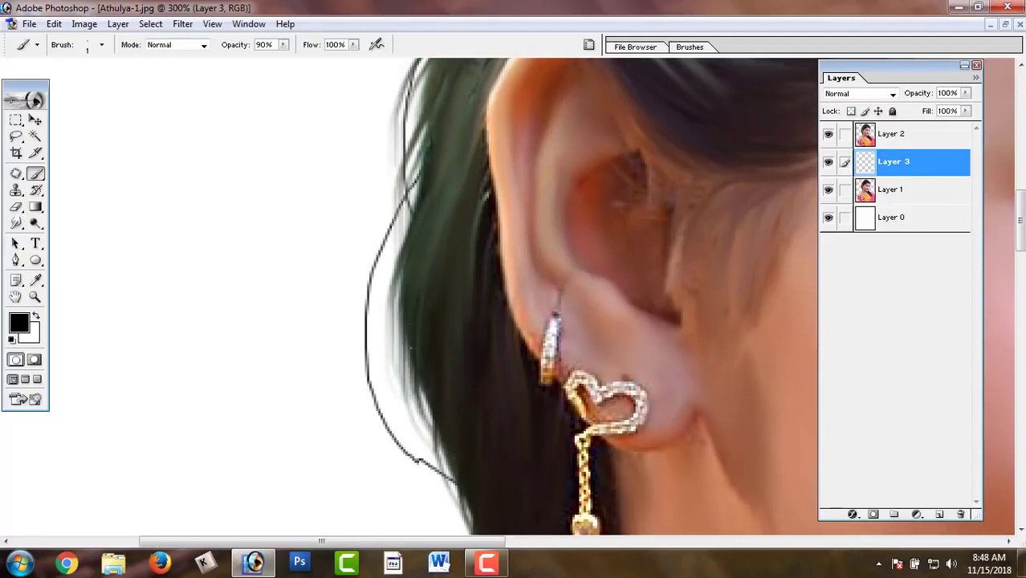
drag(409, 354, 463, 533)
scroll(482, 201, down, 2)
scroll(498, 213, down, 3)
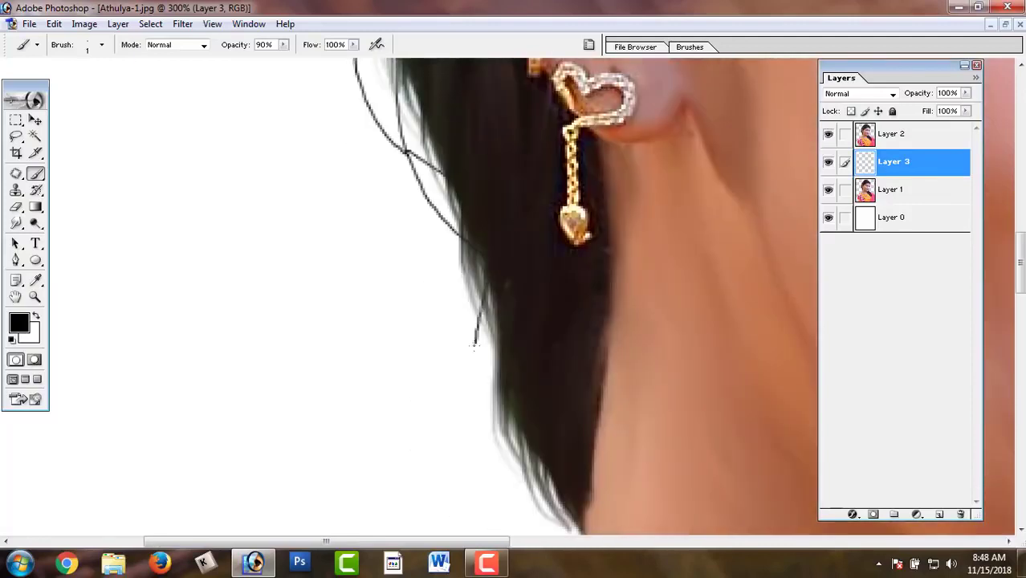
drag(474, 345, 550, 511)
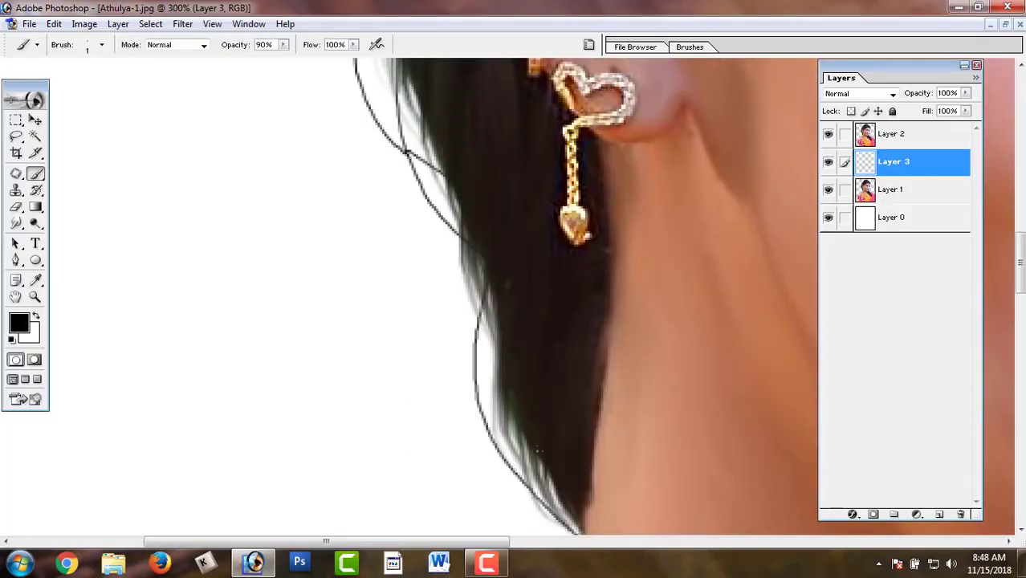
key(ctrl+minus)
key(ctrl+minus)
key(ctrl+minus)
key(ctrl+minus)
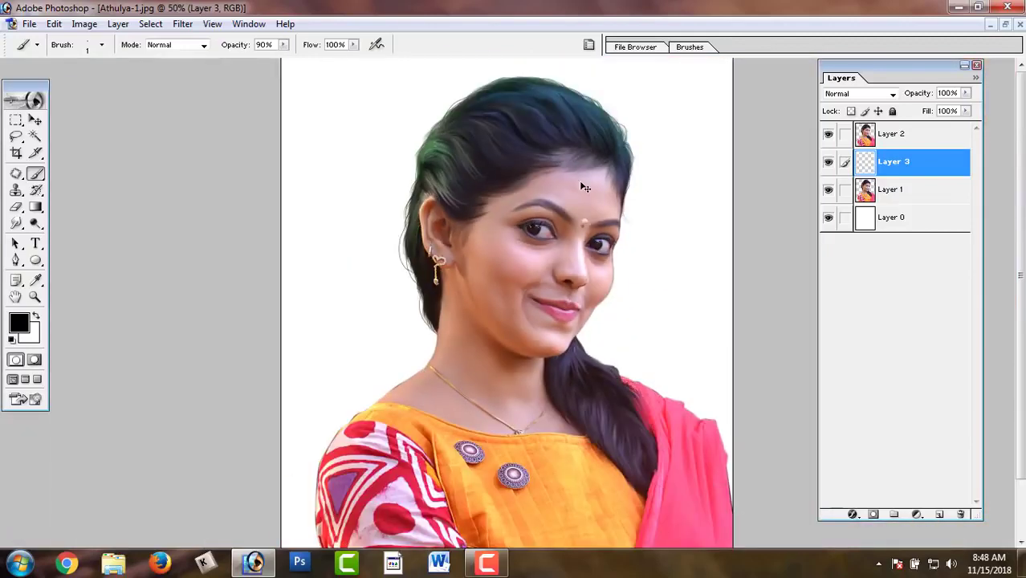
Merge Layer 2 down into Layer 3 and toggle its visibility to compare
key(ctrl+plus)
drag(543, 195, 543, 276)
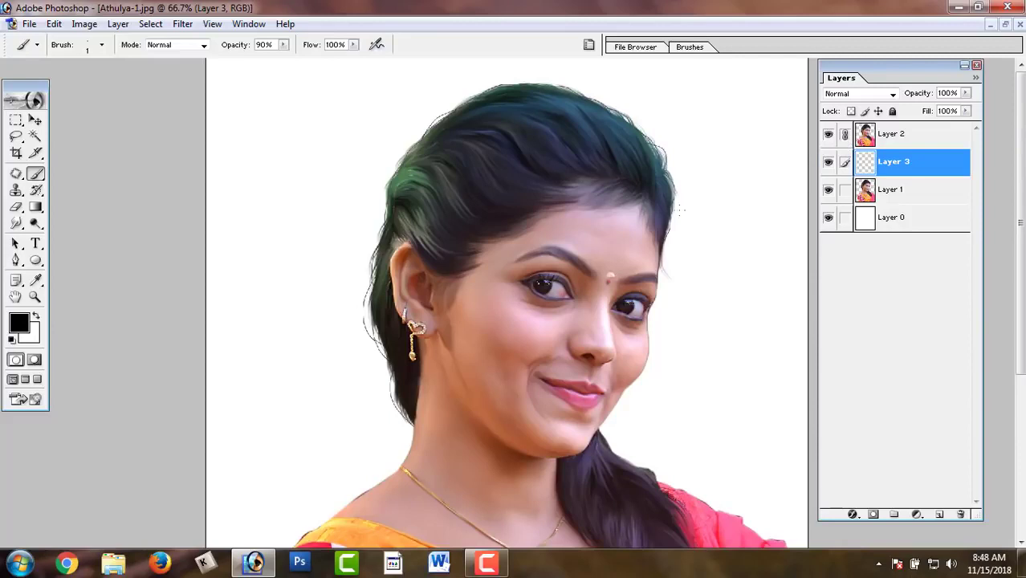
key(ctrl+e)
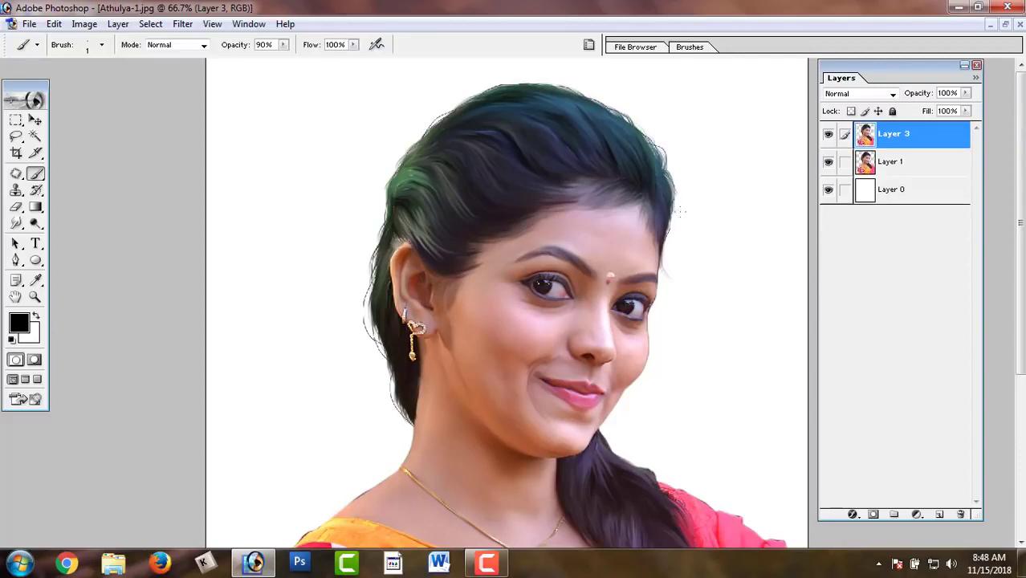
key(ctrl+minus)
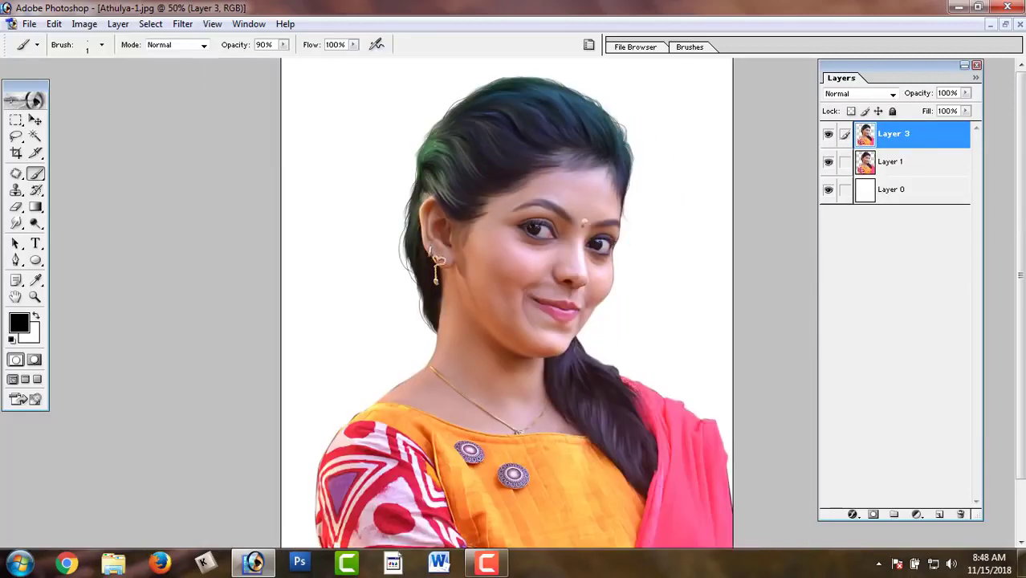
key(ctrl+plus)
click(828, 135)
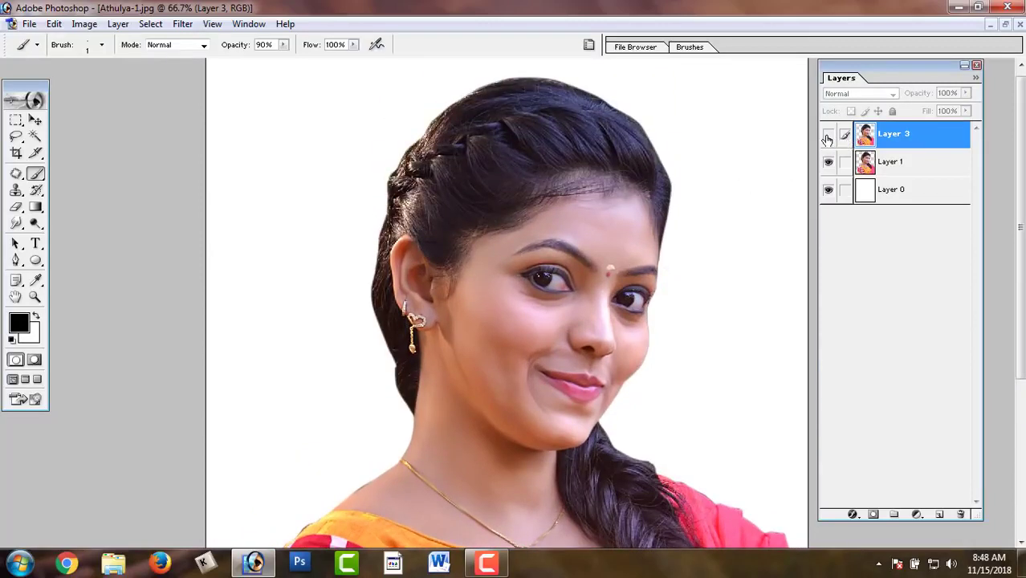
click(828, 137)
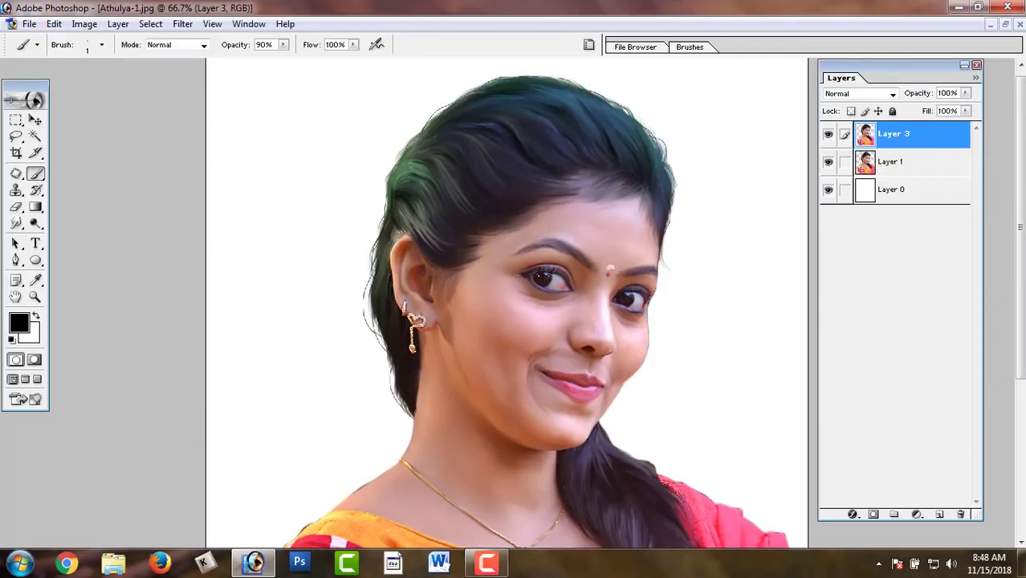
Add Layer 4 and choose a soft 65 px brush tip, zoomed to 200% on the face
key(ctrl+shift+n)
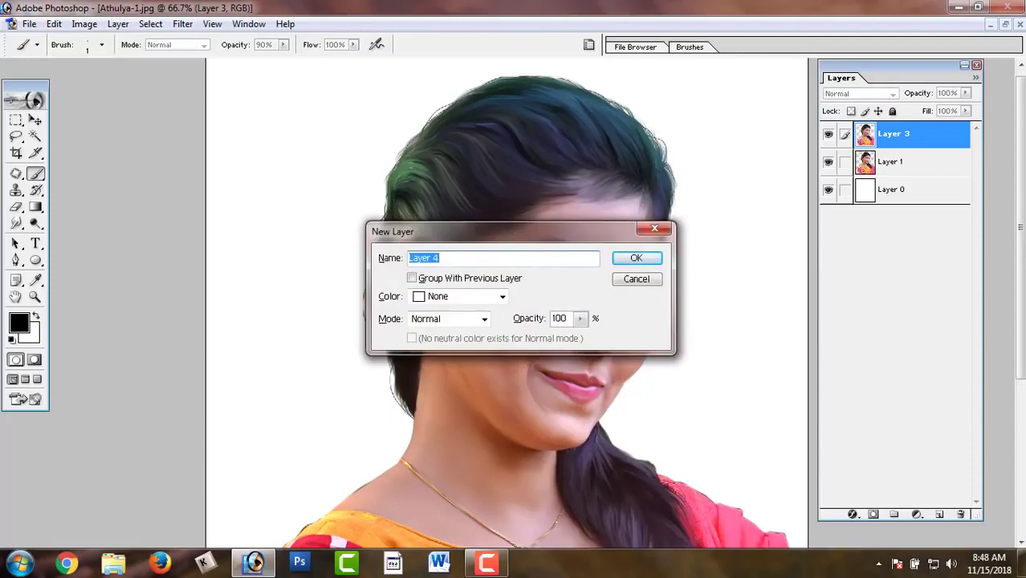
key(Return)
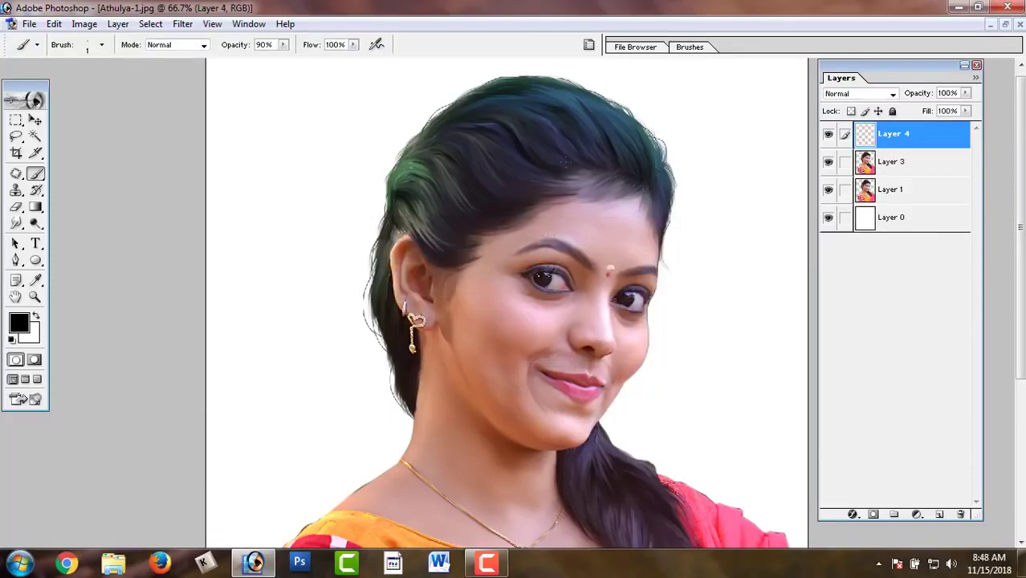
key(F5)
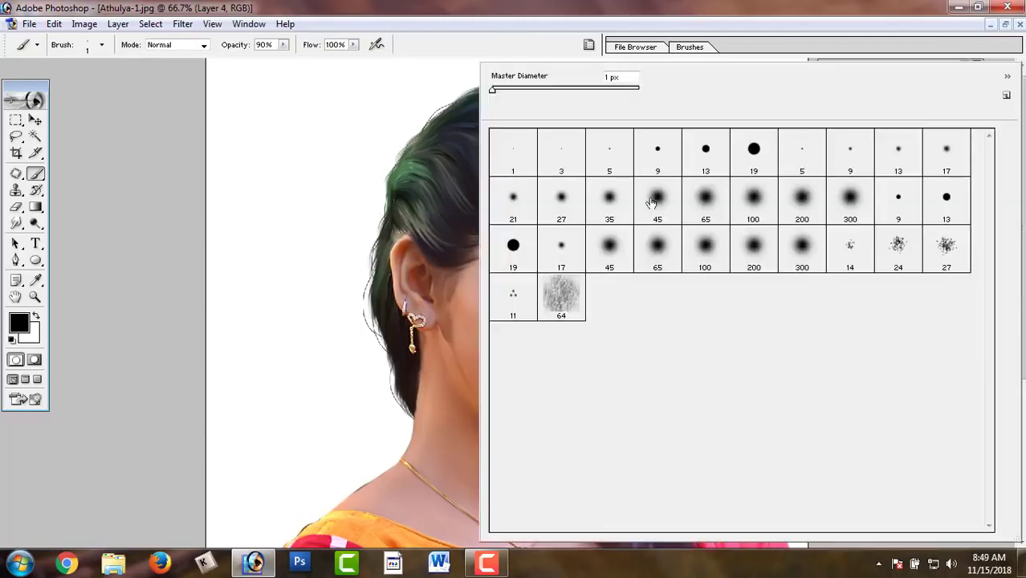
click(696, 206)
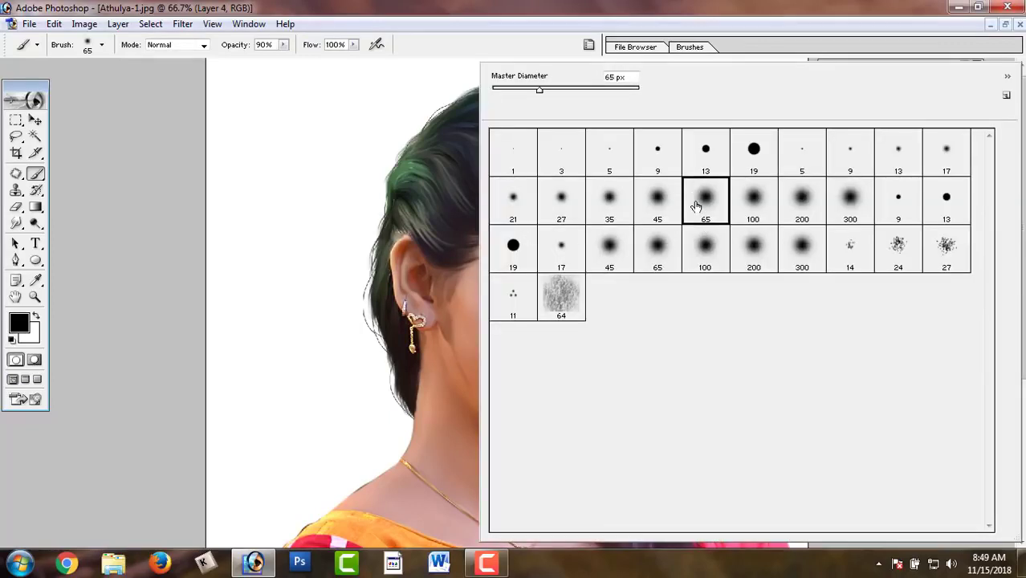
click(608, 6)
key(ctrl+plus)
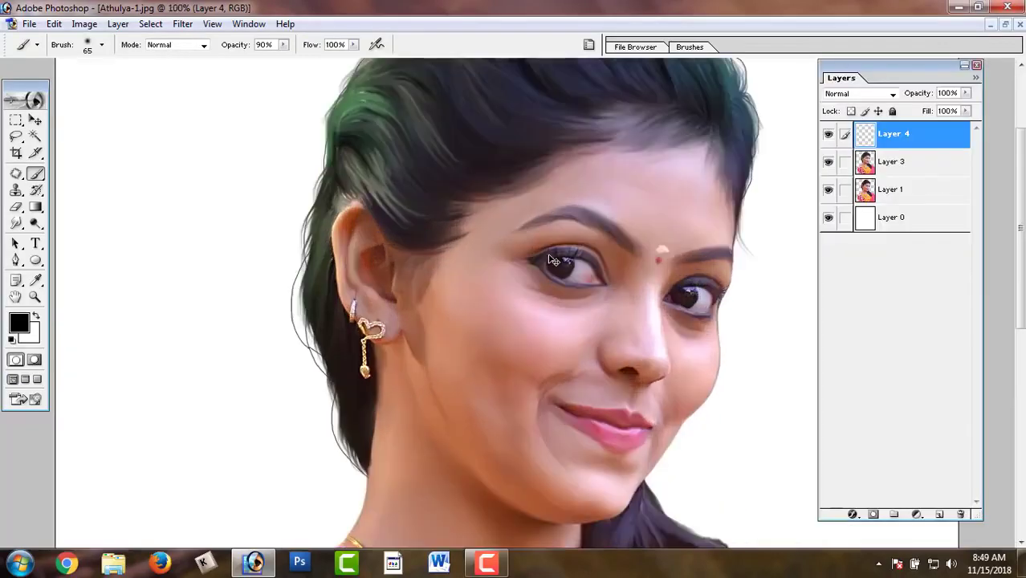
key(ctrl+plus)
drag(572, 320, 319, 235)
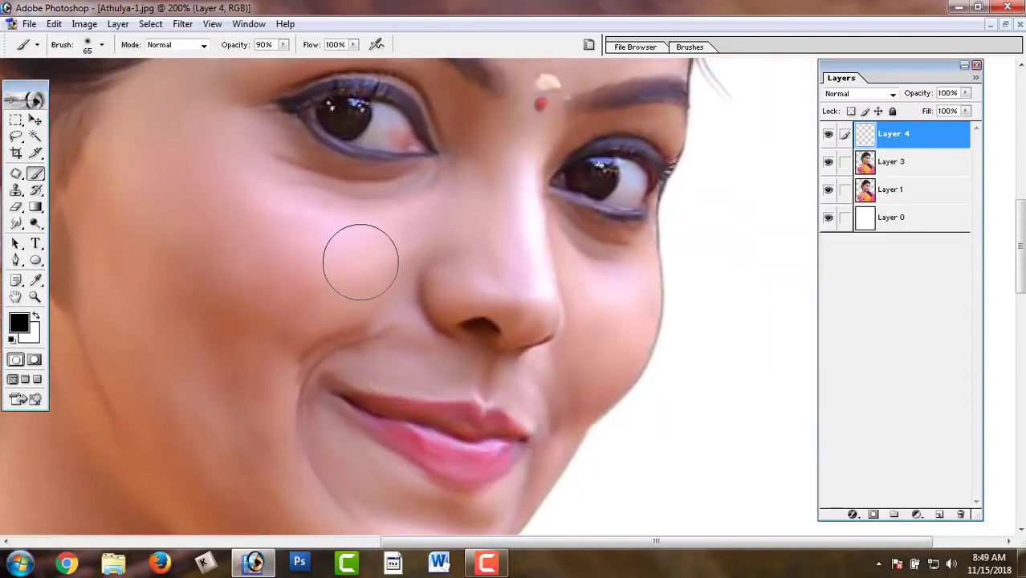
key(bracketright)
key(bracketright)
key(bracketright)
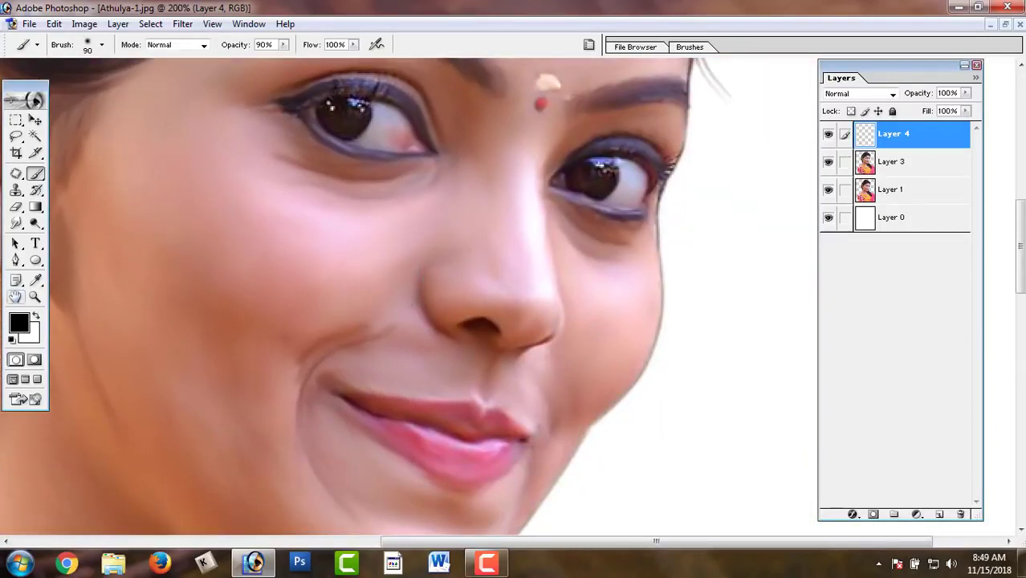
Set the foreground colour to a slightly pinkish pure red
click(19, 323)
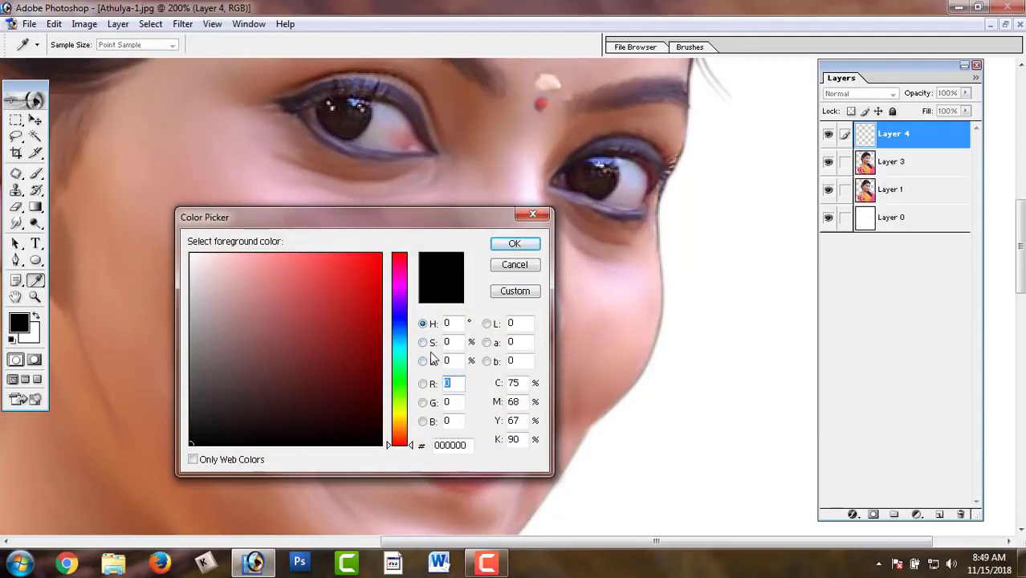
click(423, 384)
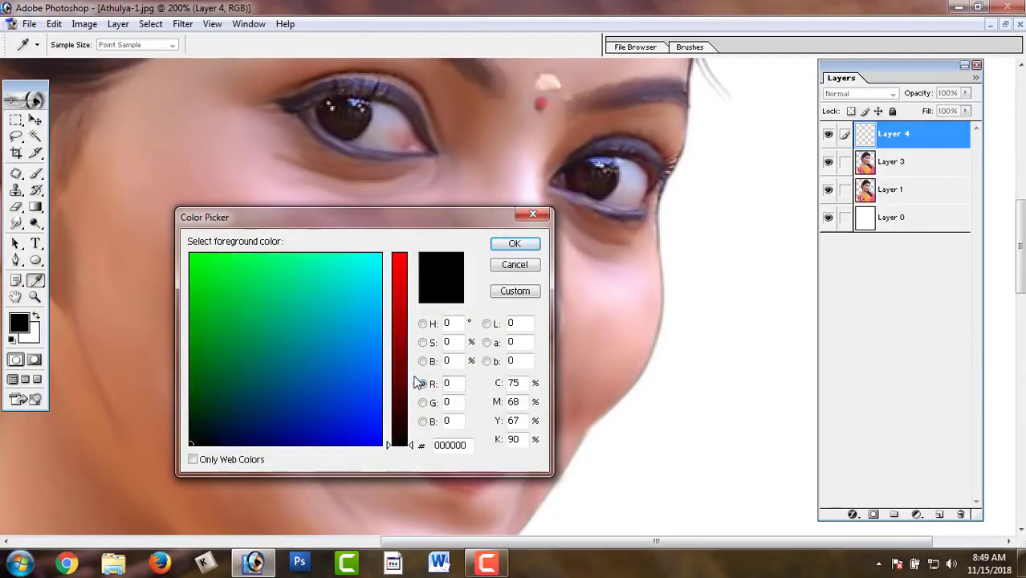
drag(402, 365, 406, 253)
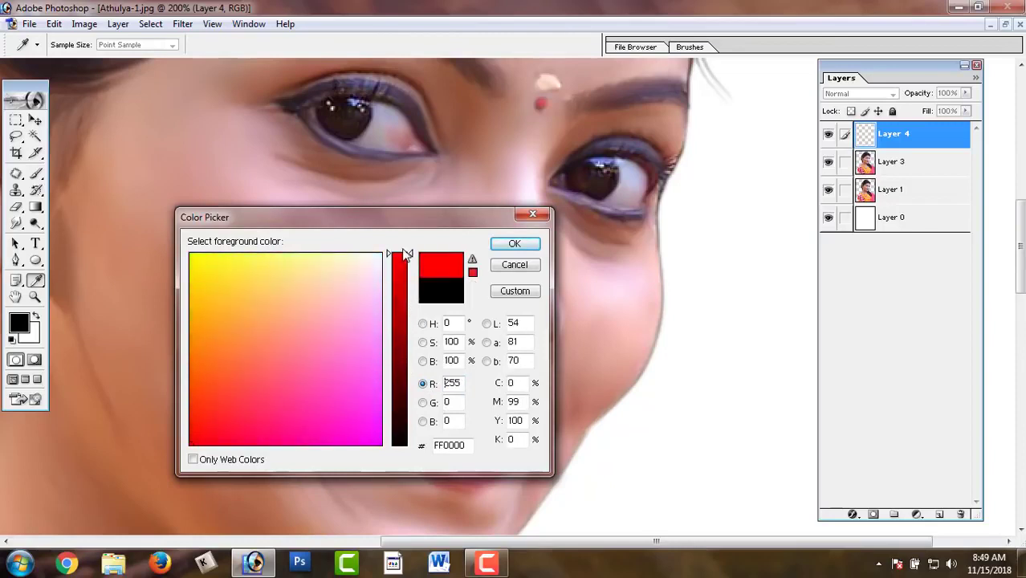
mouse_move(233, 367)
mouse_down()
mouse_move(207, 397)
mouse_move(231, 418)
mouse_up()
click(515, 243)
key(b)
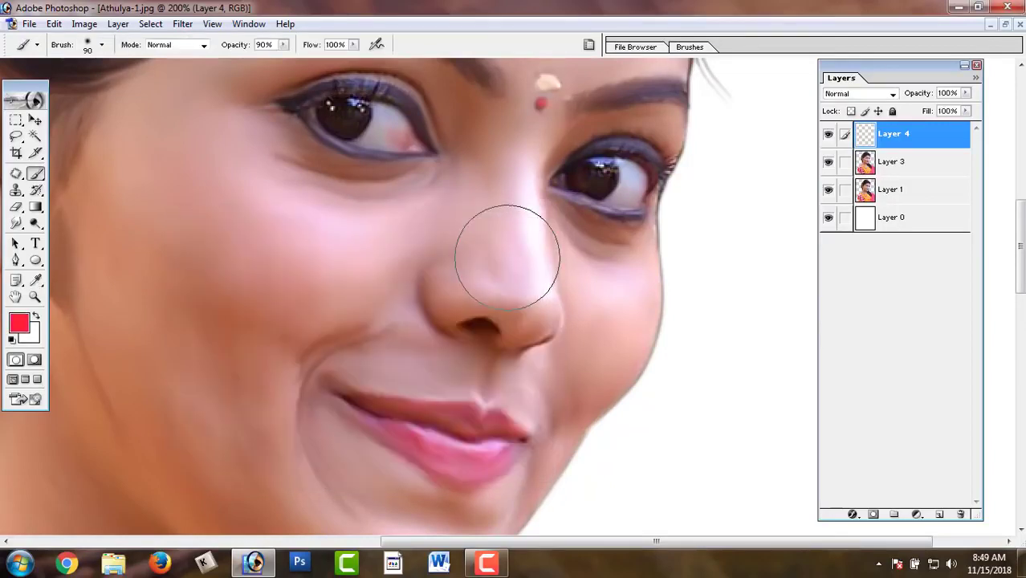
key(bracketright)
key(bracketright)
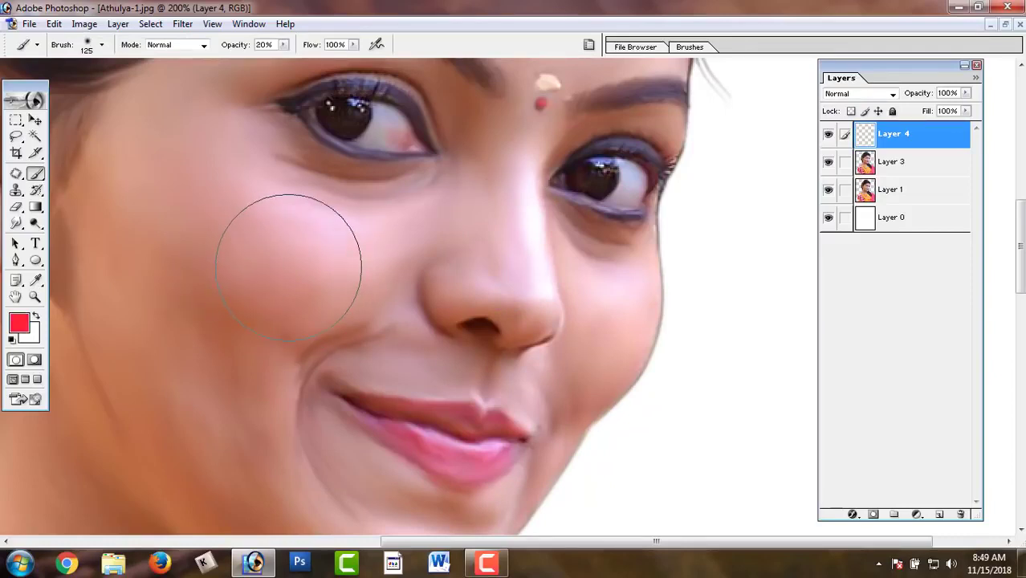
Paint soft red blush on the right cheek, limited to the portrait's outline selection
drag(291, 256, 309, 263)
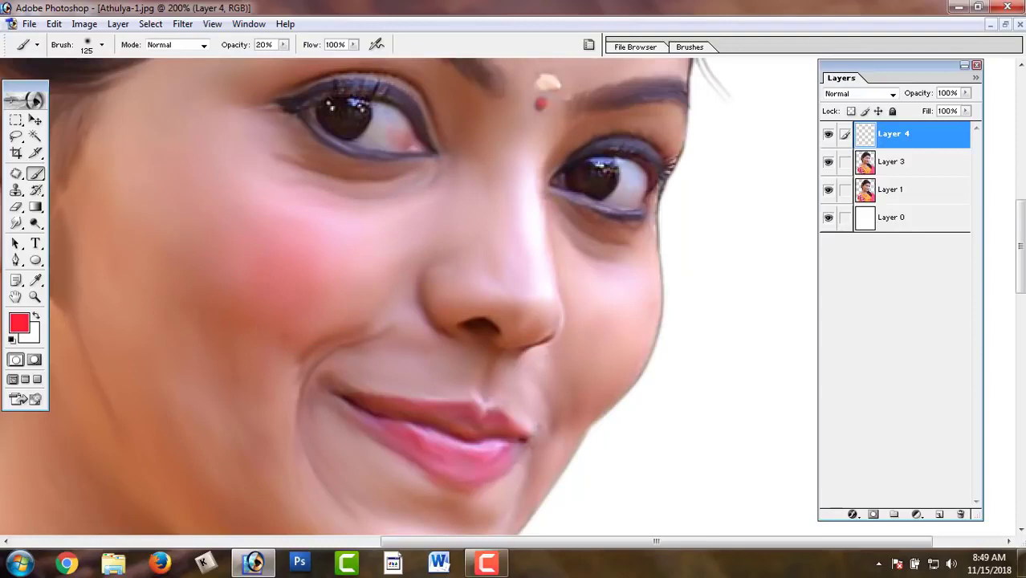
key(ctrl+z)
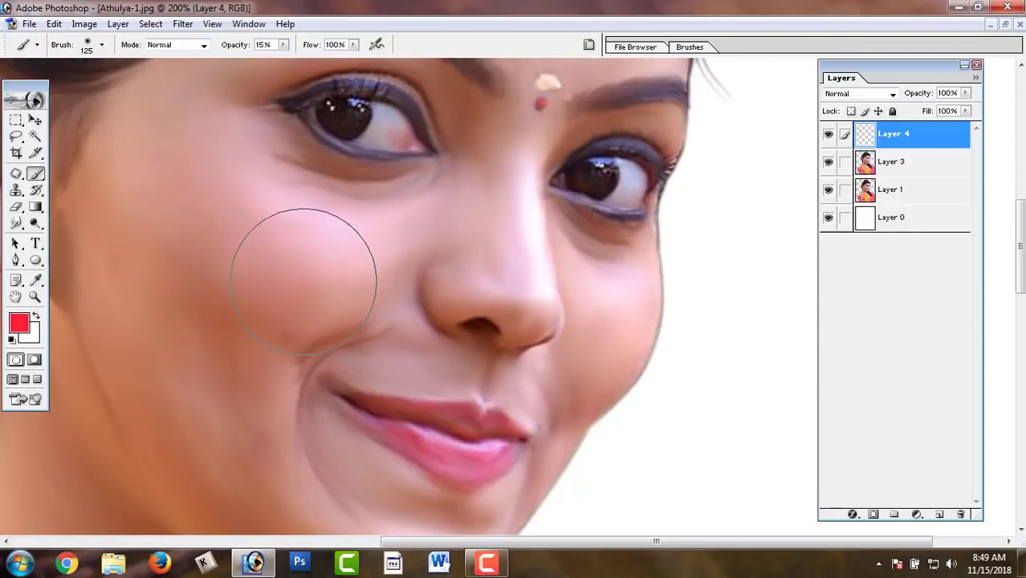
key(bracketright)
key(bracketright)
drag(305, 257, 321, 265)
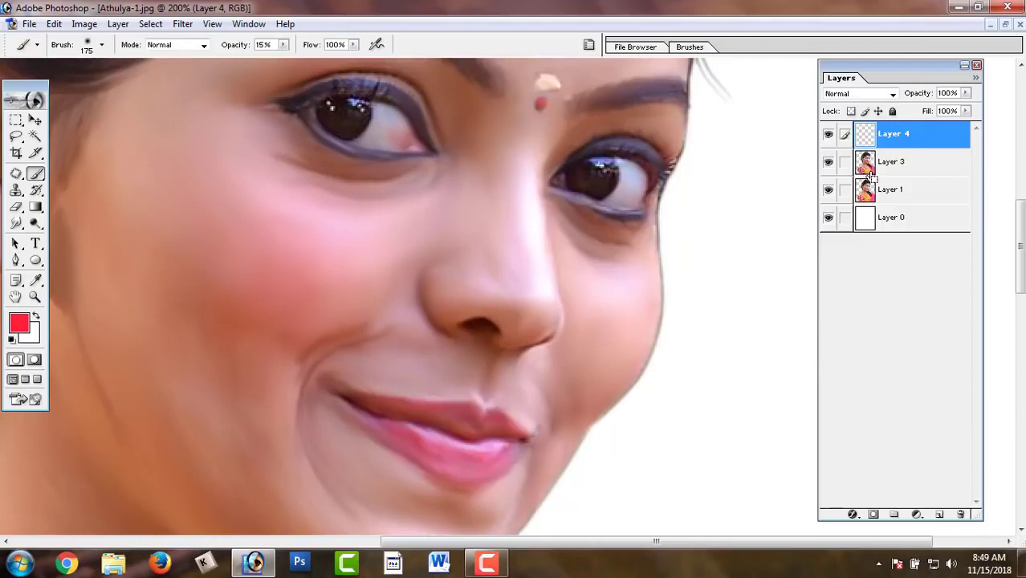
ctrl+click(867, 163)
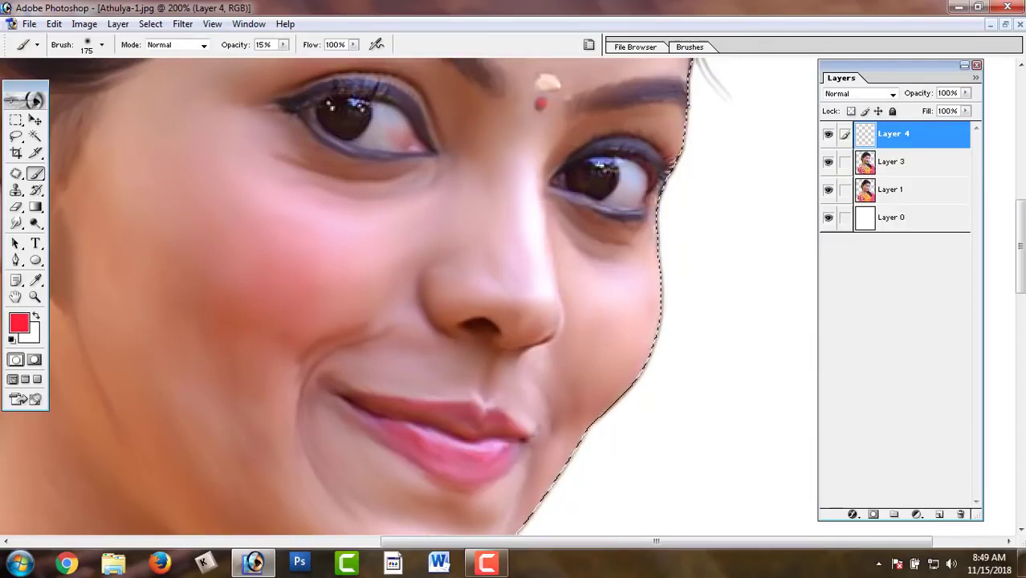
key(bracketleft)
key(bracketleft)
key(bracketleft)
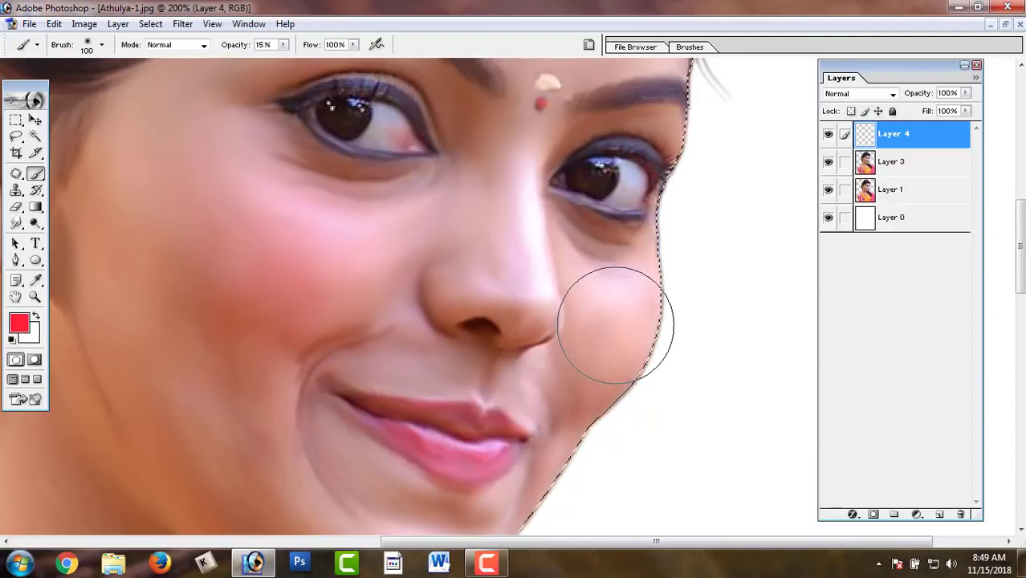
mouse_move(615, 314)
mouse_down()
mouse_move(618, 321)
mouse_move(601, 298)
mouse_move(588, 353)
mouse_up()
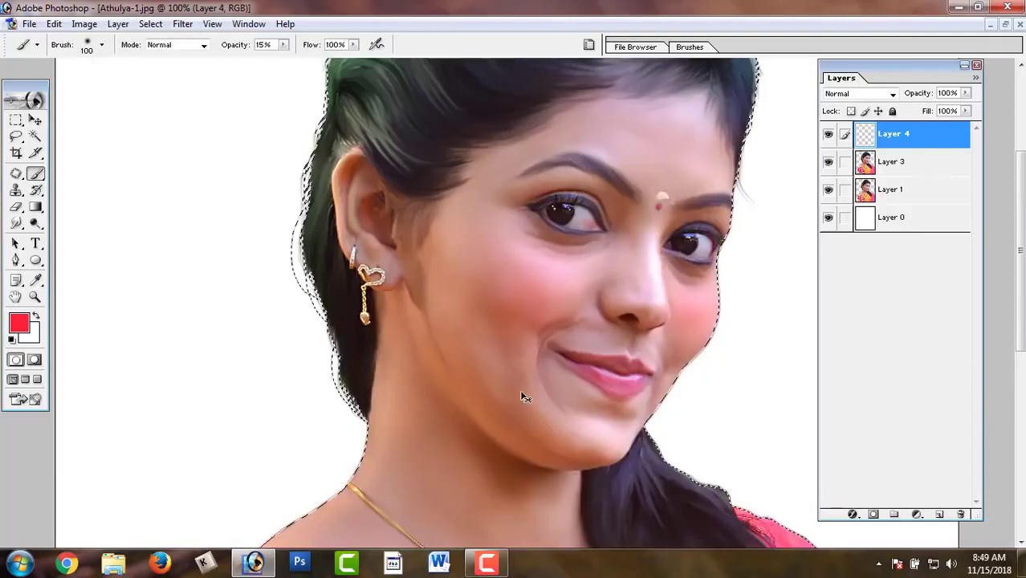
Paint red blush on the left cheek at 10% opacity with a 125-200 px brush
key(ctrl+minus)
key(bracketright)
key(1)
drag(502, 291, 508, 296)
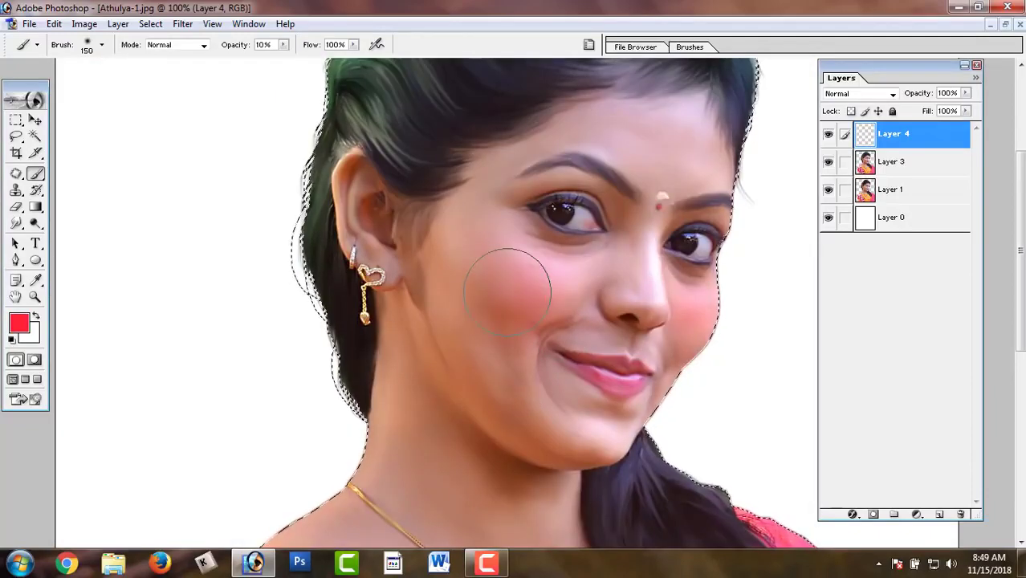
key(bracketright)
key(bracketright)
key(bracketright)
drag(493, 276, 511, 344)
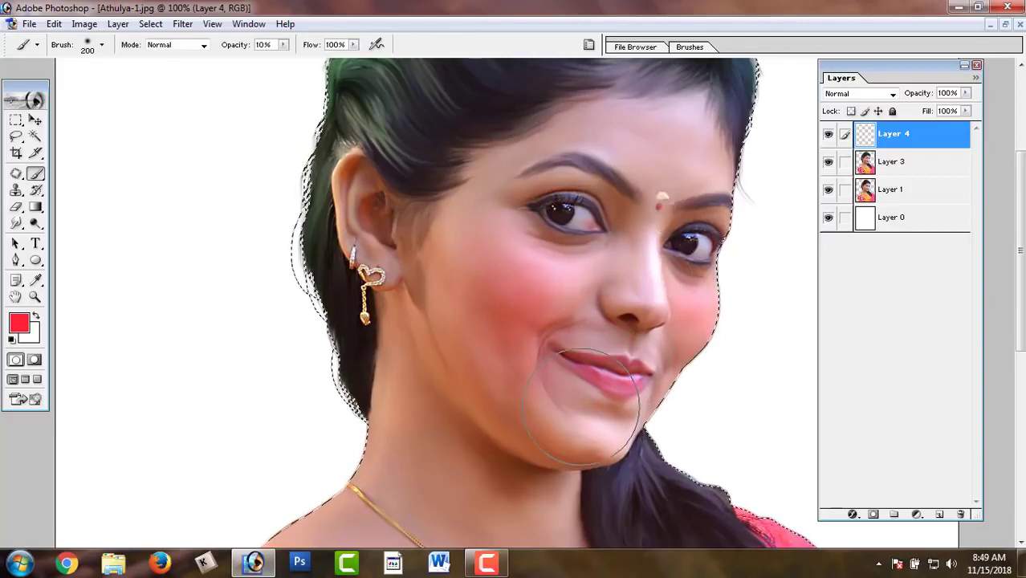
drag(470, 252, 500, 240)
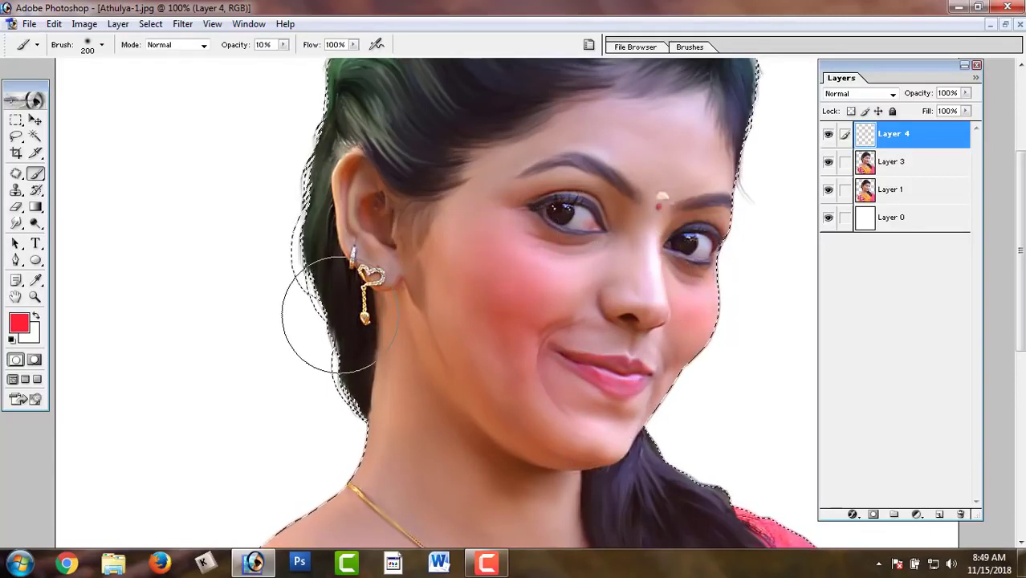
Switch to orange-red and lay a faint blush down toward the jaw
click(20, 321)
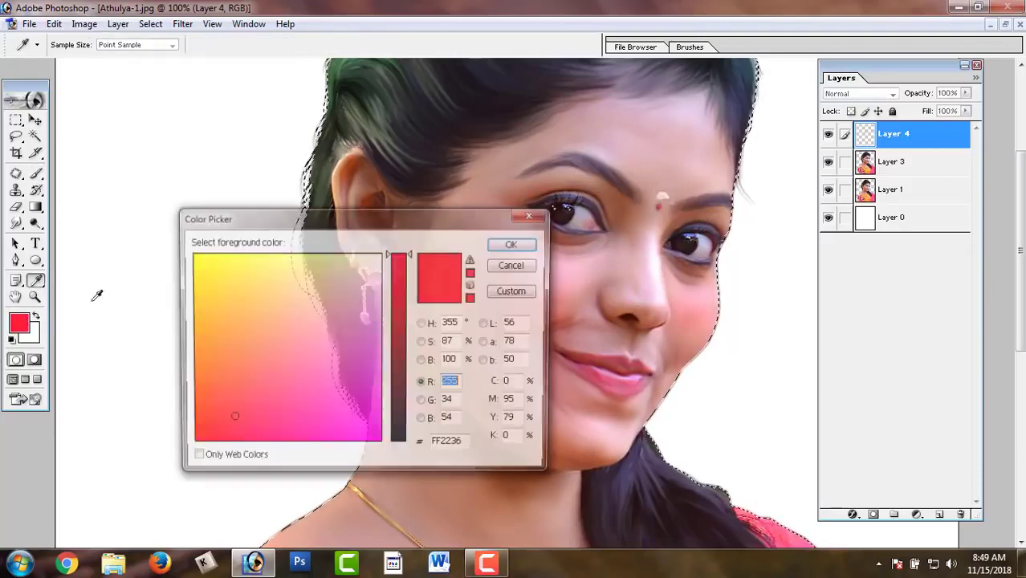
click(200, 396)
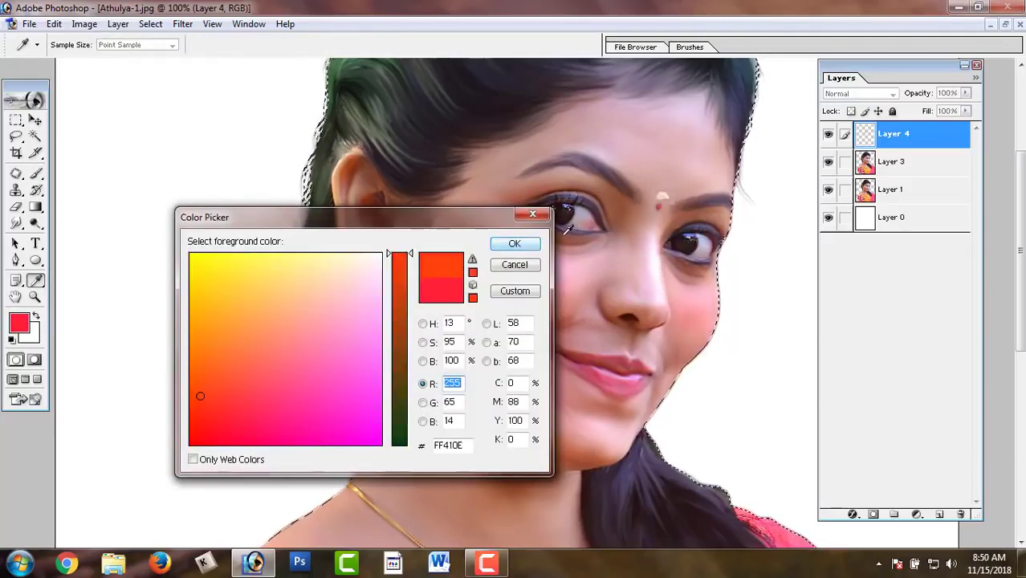
click(512, 245)
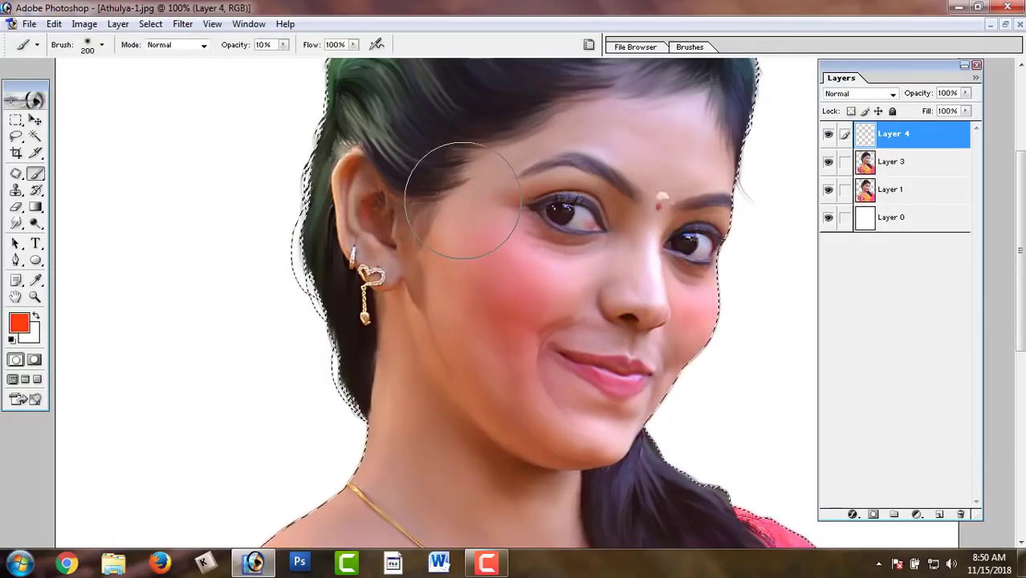
mouse_move(460, 207)
mouse_down()
mouse_move(469, 264)
mouse_move(451, 351)
mouse_up()
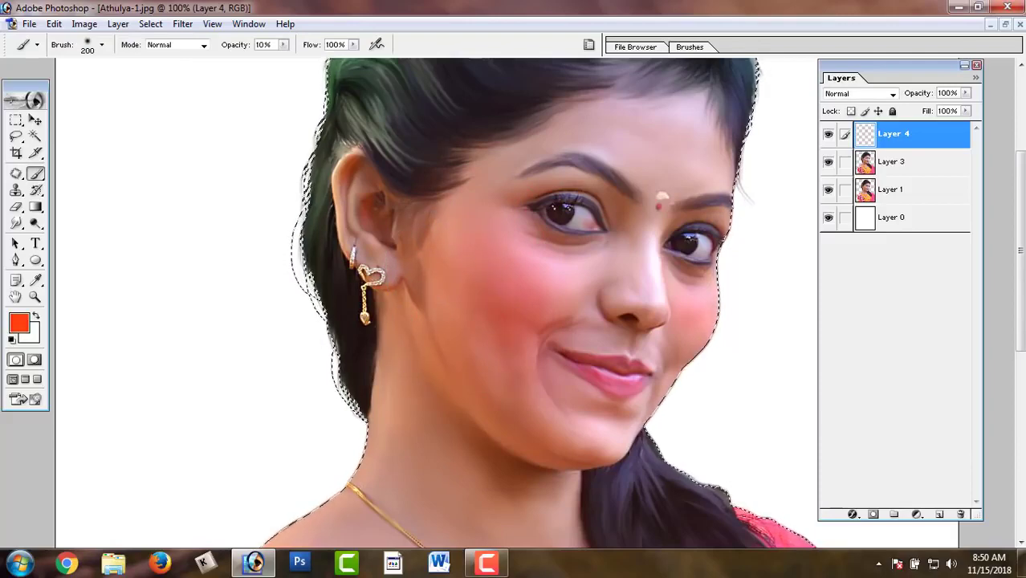
scroll(337, 321, up, 3)
Switch to a strong red and paint a faint red tint over the neck
click(19, 324)
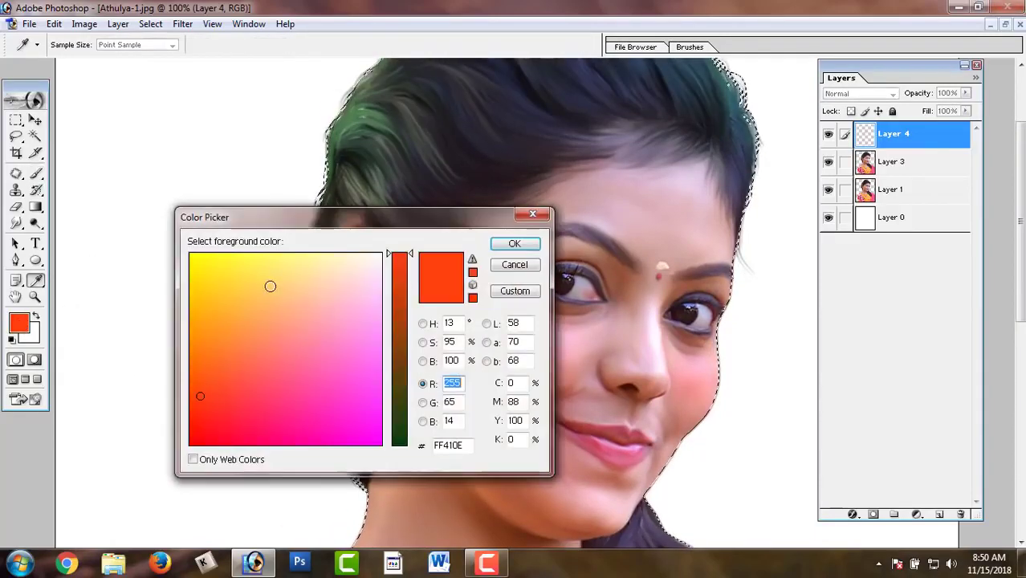
click(395, 340)
drag(394, 340, 394, 256)
click(222, 414)
click(515, 243)
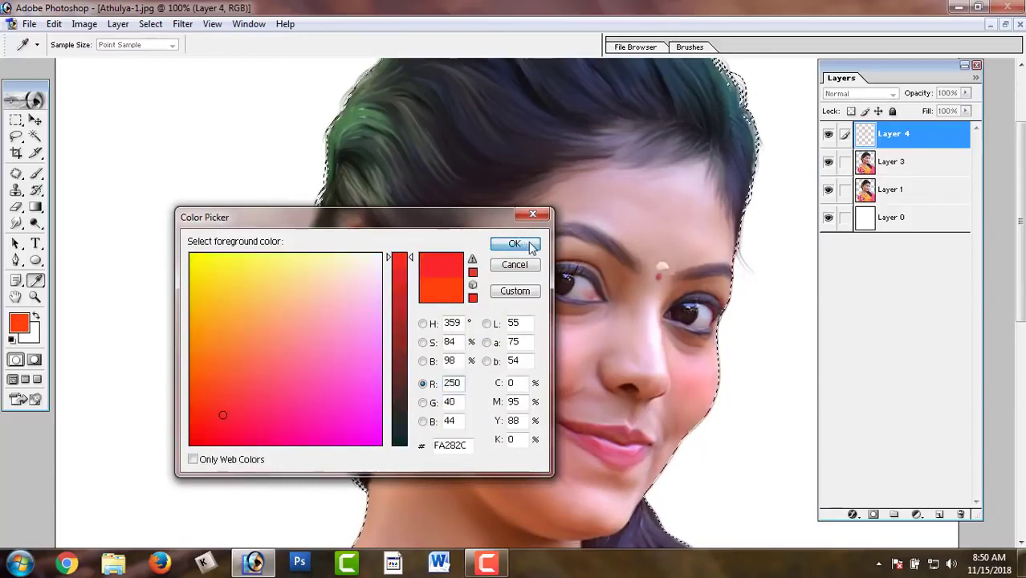
key(b)
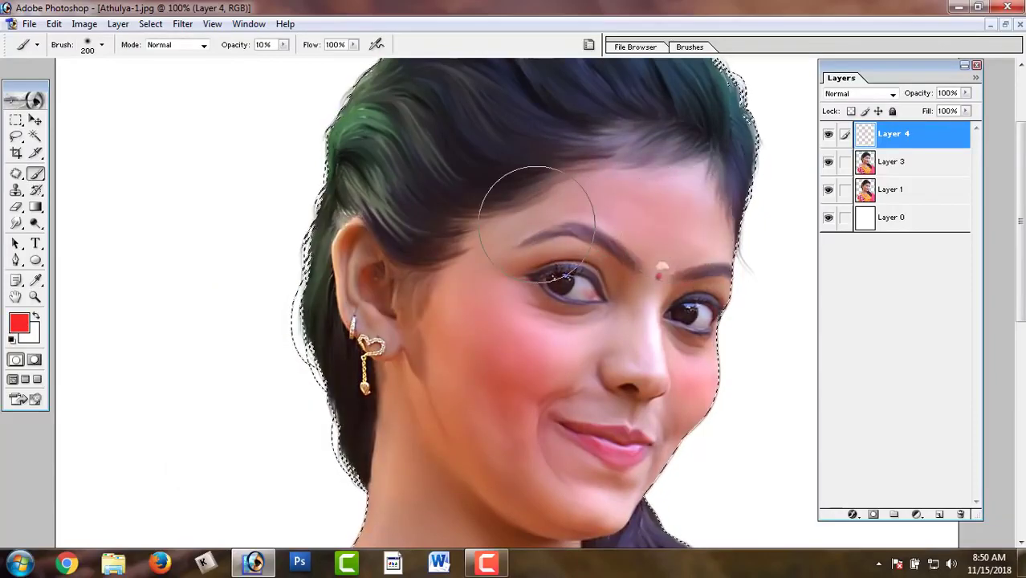
scroll(626, 353, down, 3)
mouse_move(609, 372)
mouse_down()
mouse_move(355, 355)
mouse_move(320, 412)
mouse_move(366, 447)
mouse_move(486, 491)
mouse_up()
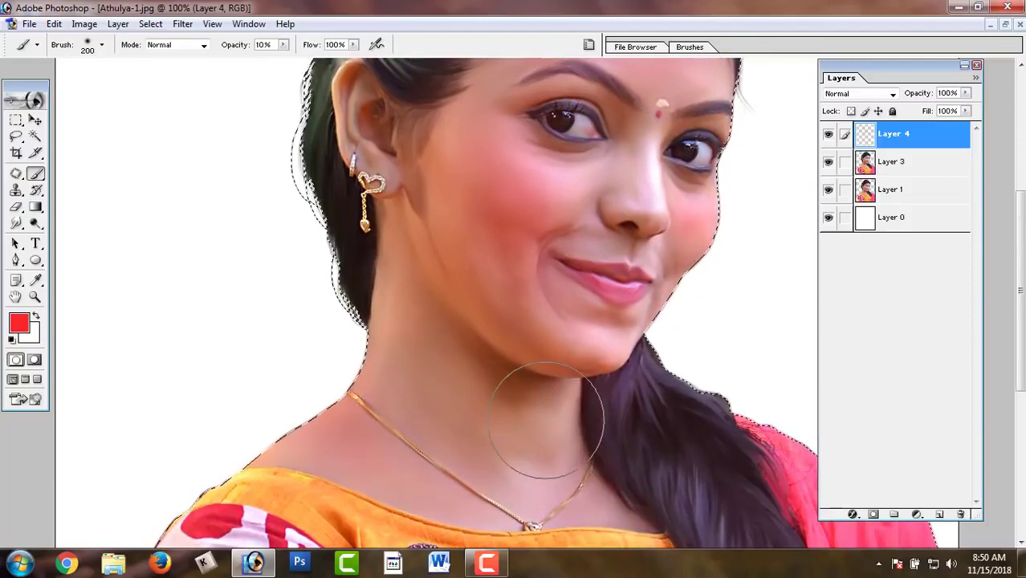
drag(401, 278, 387, 423)
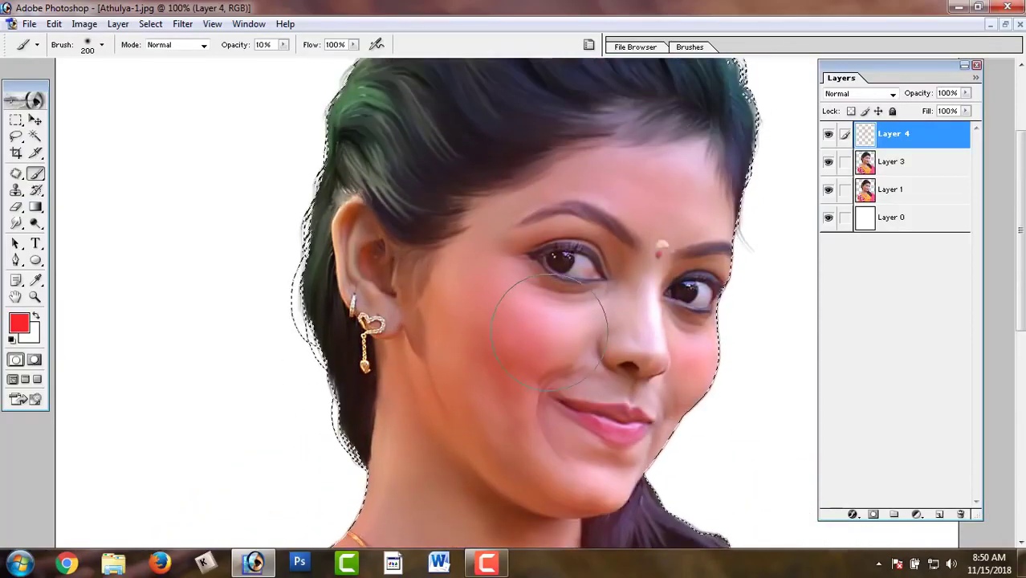
Switch to orange and paint faintly over the nose and eye area with a 60 px brush
click(35, 280)
click(19, 322)
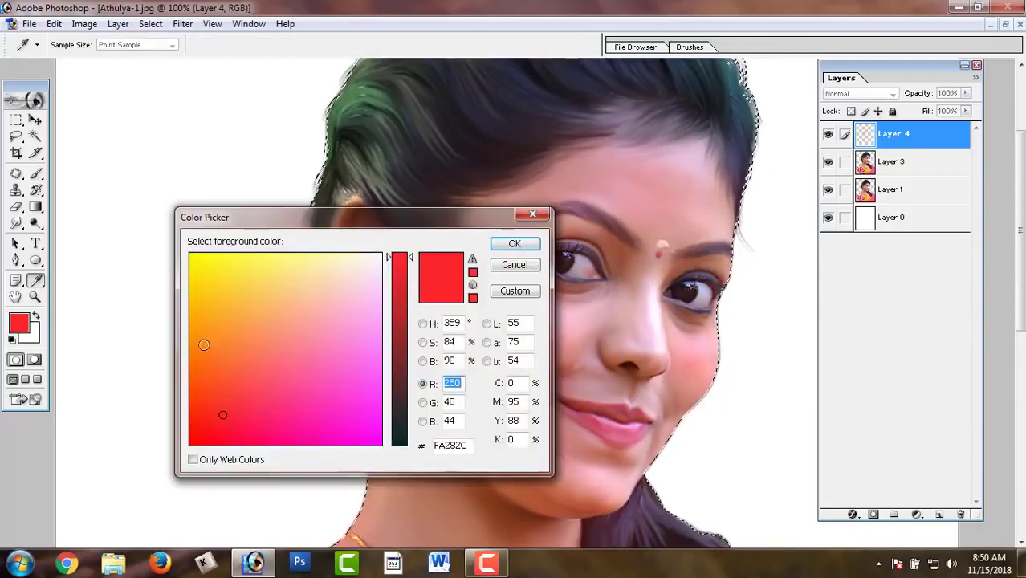
click(202, 383)
click(514, 244)
key(b)
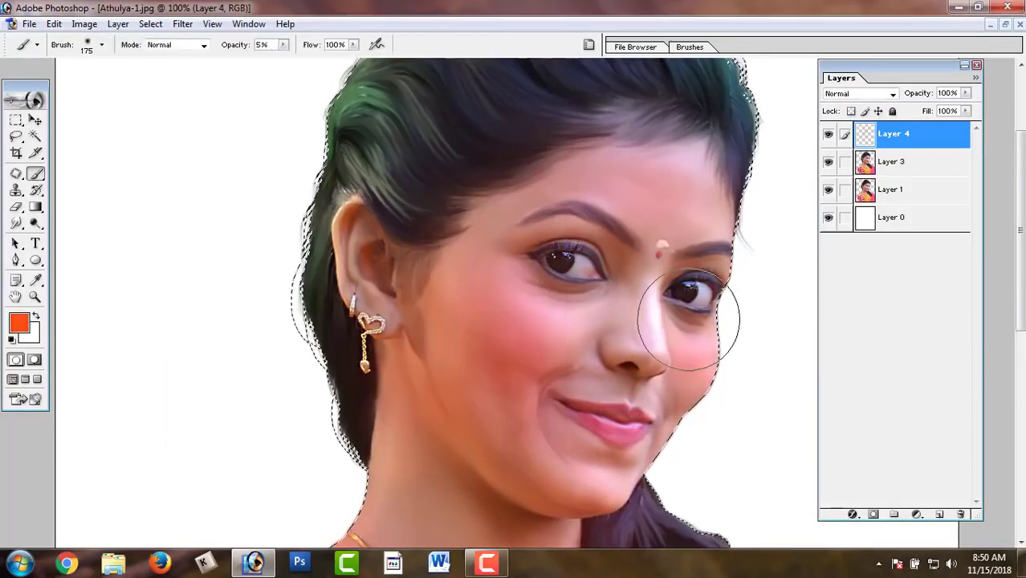
key(bracketleft)
key(bracketleft)
key(bracketleft)
key(ctrl+plus)
key(ctrl+plus)
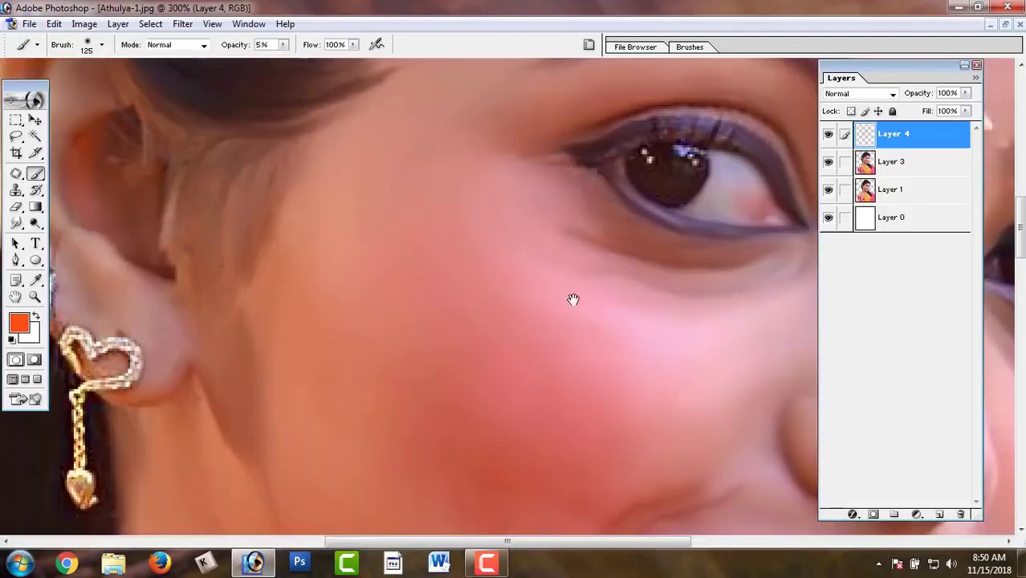
drag(573, 298, 256, 213)
key(bracketleft)
key(bracketleft)
key(bracketleft)
key(bracketleft)
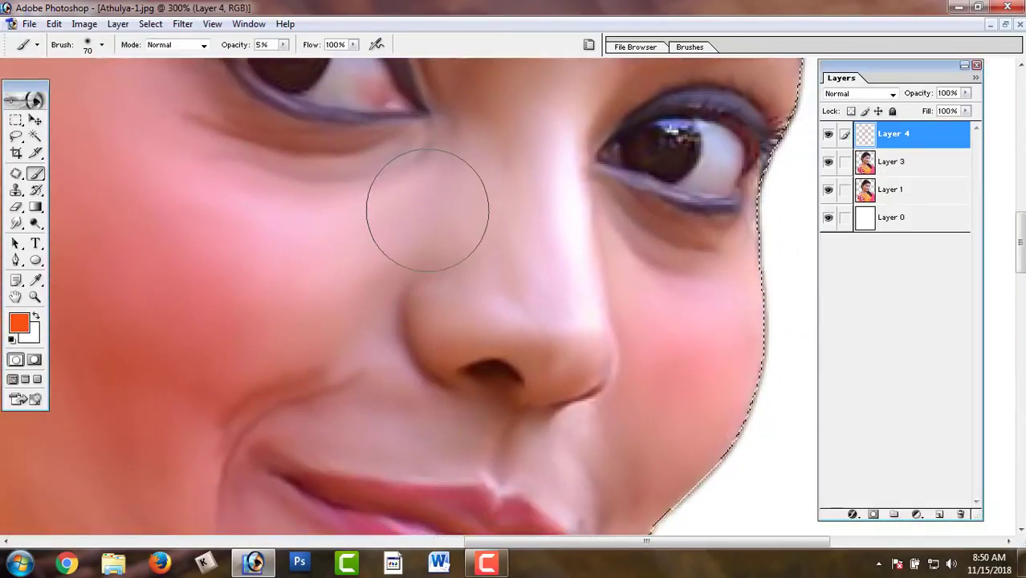
key(bracketleft)
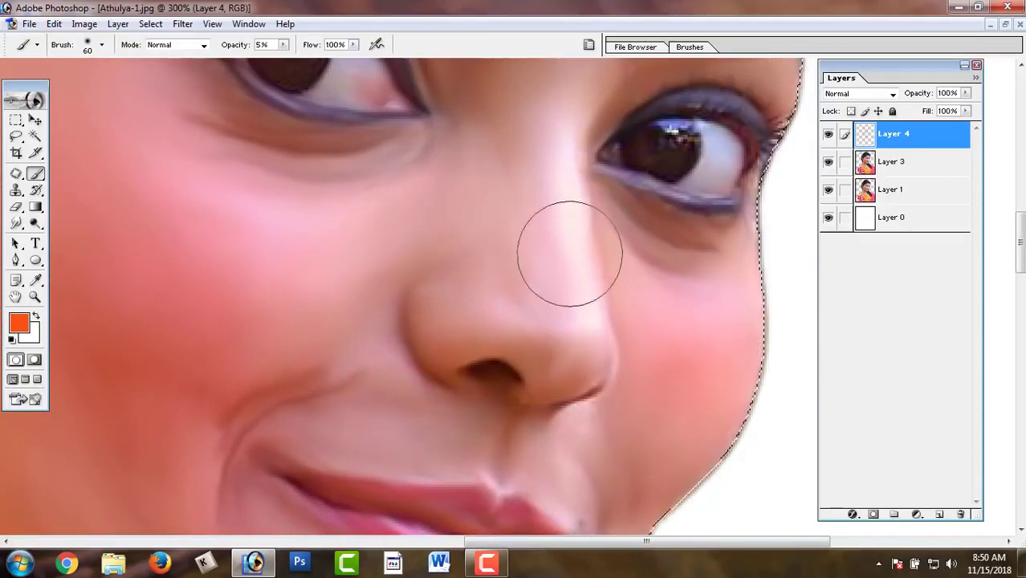
drag(554, 266, 594, 354)
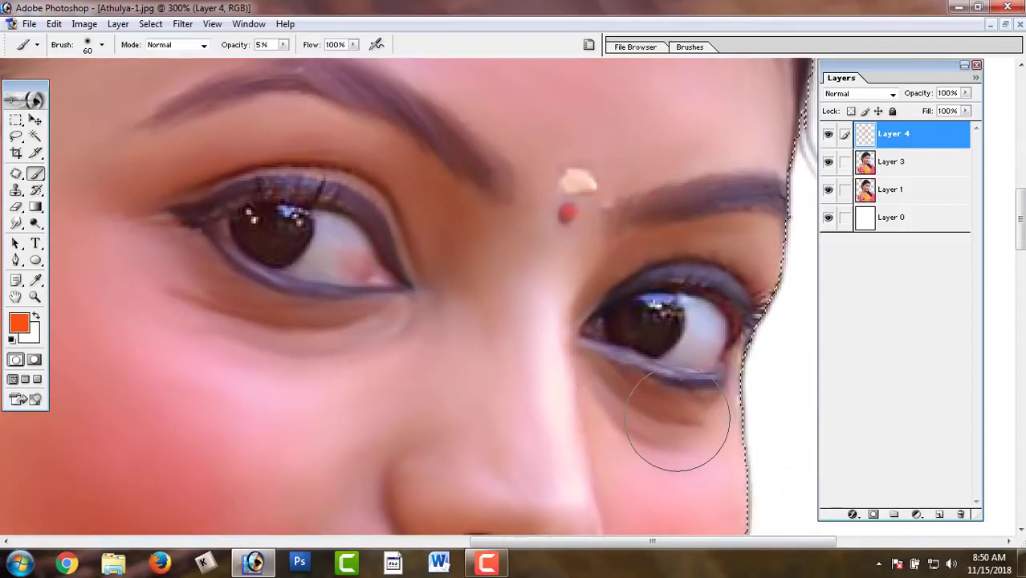
key(ctrl+minus)
key(ctrl+minus)
key(ctrl+minus)
key(ctrl+minus)
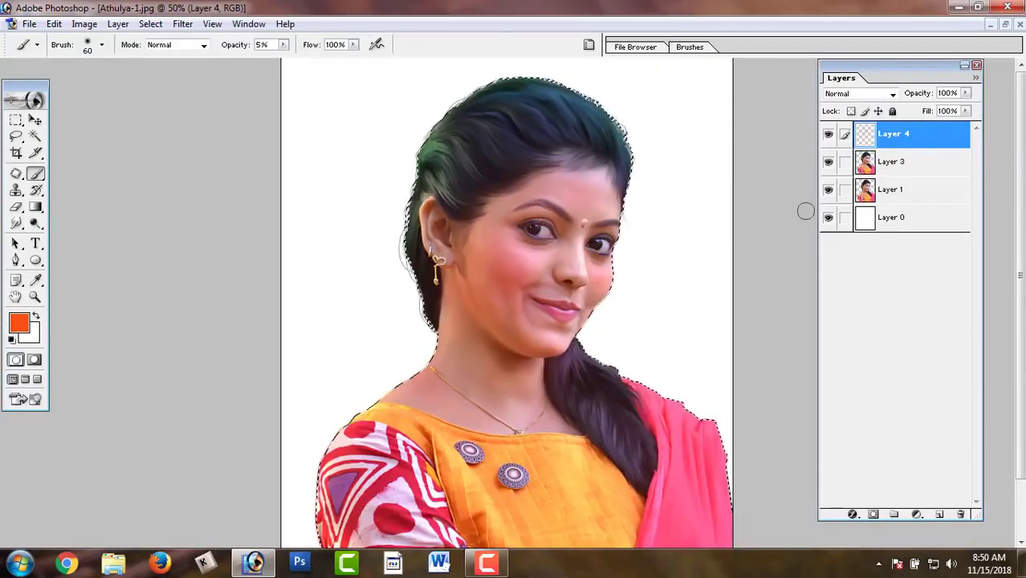
Set Layer 4's blend mode to Color and inspect the blushed cheeks
click(853, 95)
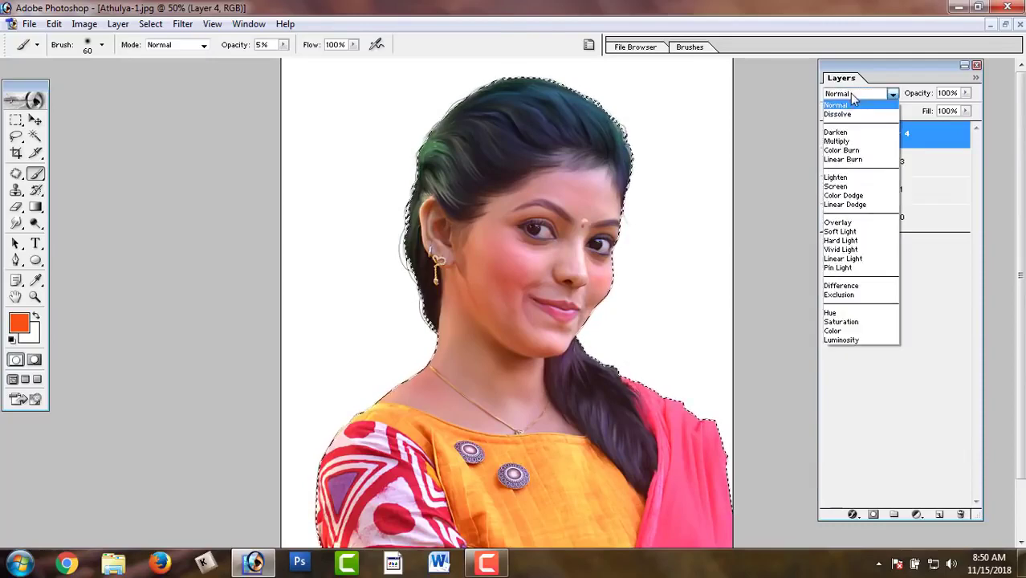
click(833, 337)
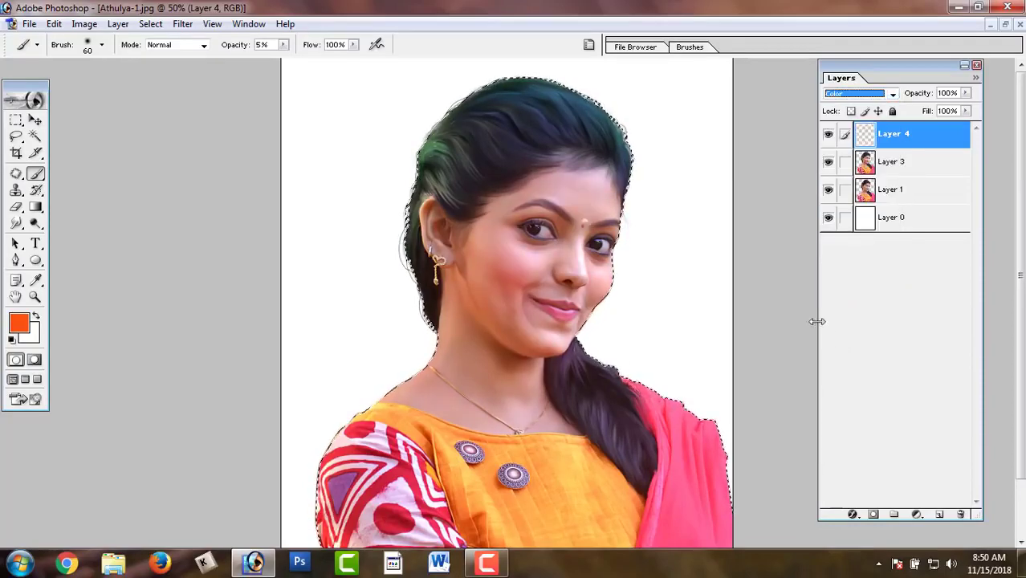
key(ctrl+plus)
key(ctrl+plus)
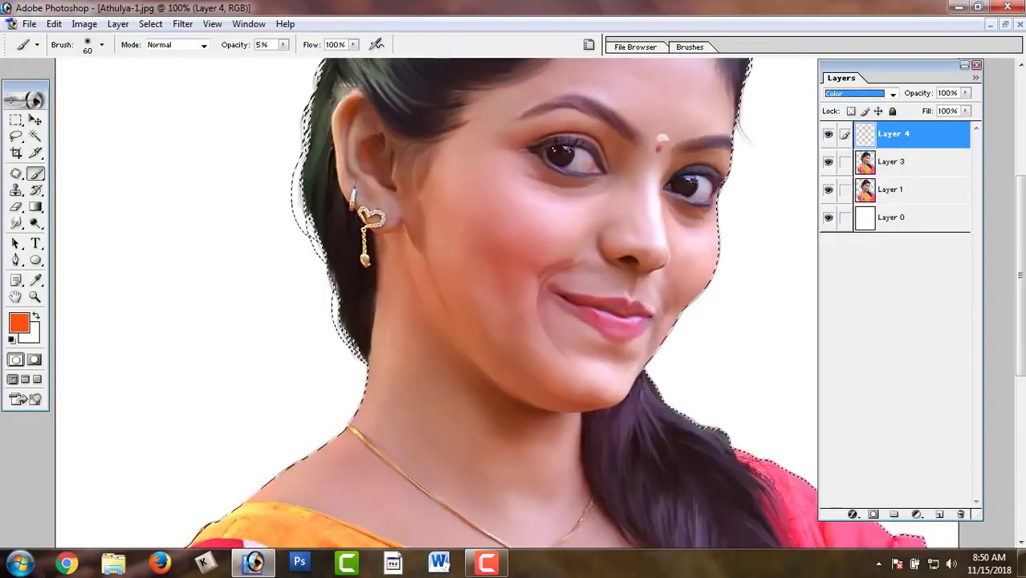
key(ctrl+minus)
key(ctrl+minus)
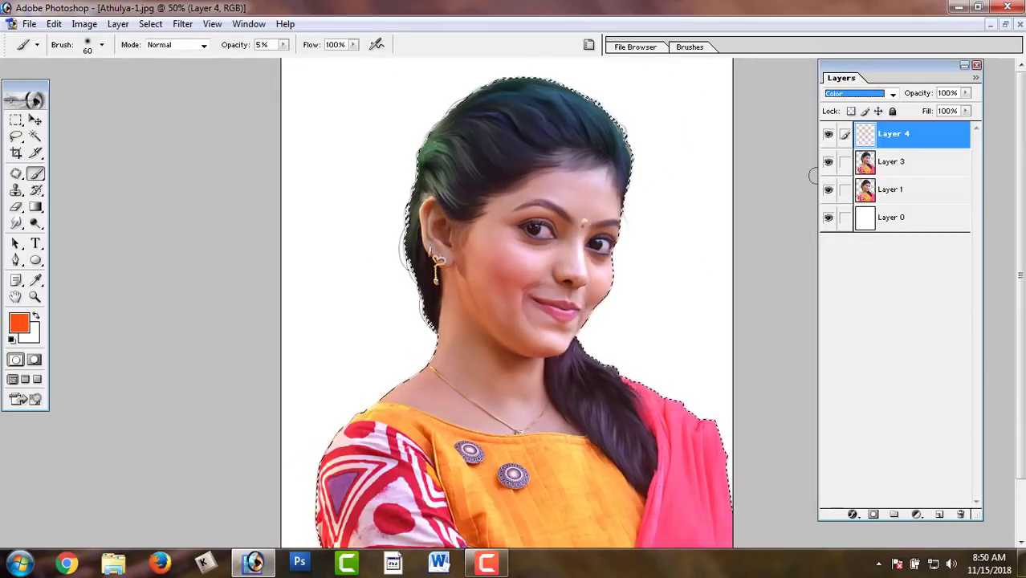
Clear the selection around the woman with Select > Deselect
key(ctrl+d)
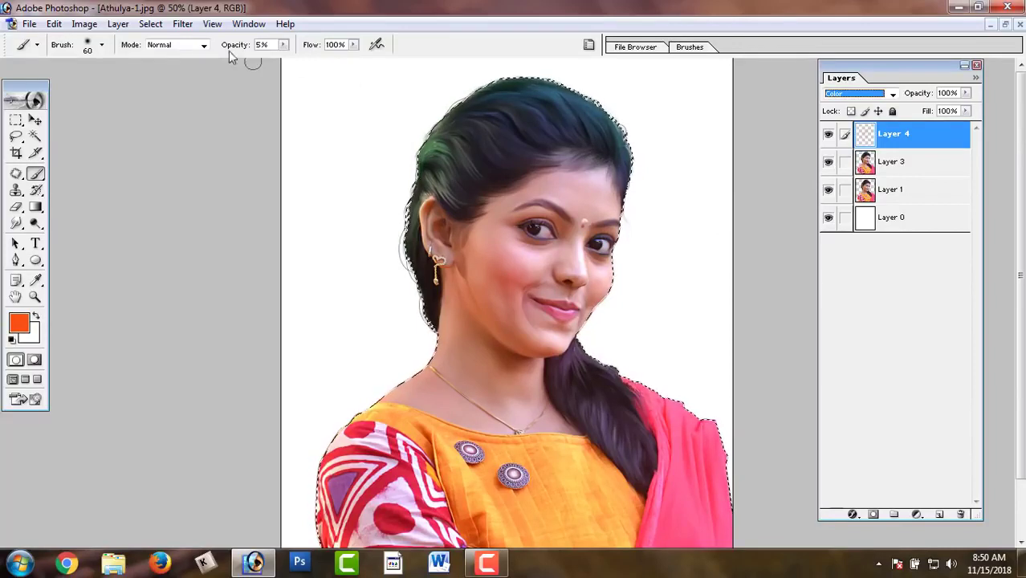
click(151, 24)
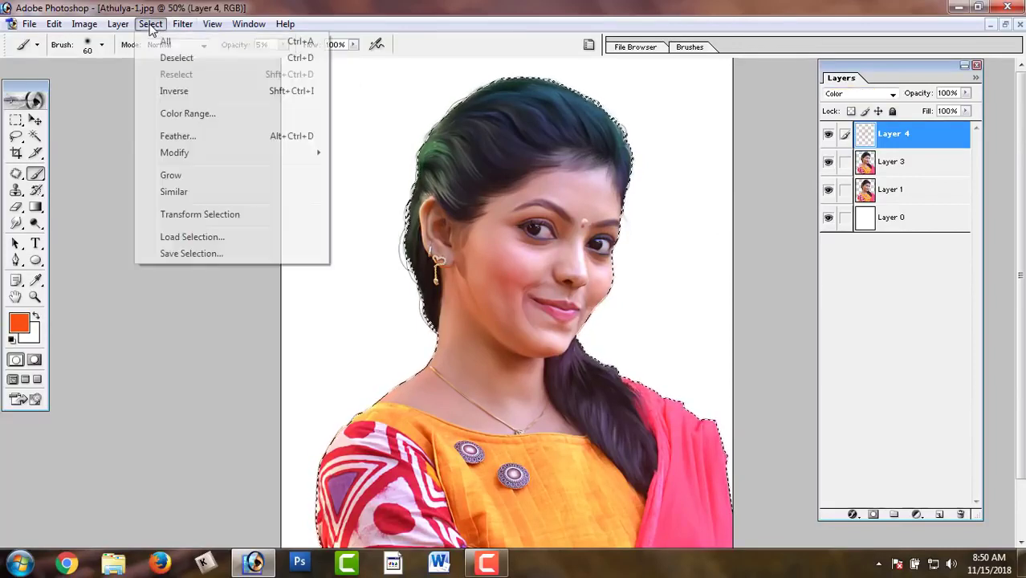
click(176, 58)
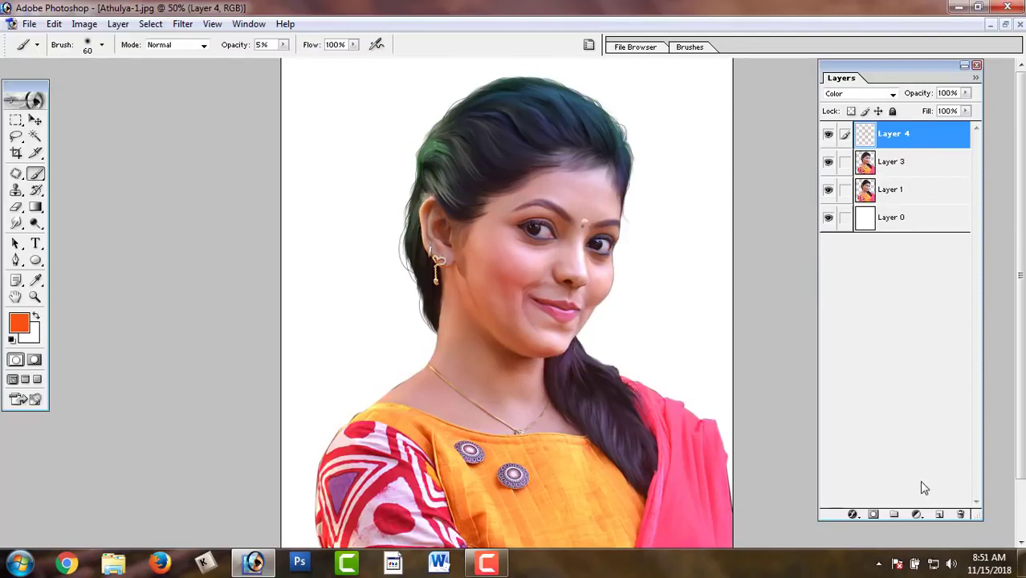
Add a Hue/Saturation adjustment layer with raised saturation and check the boosted colours
click(916, 513)
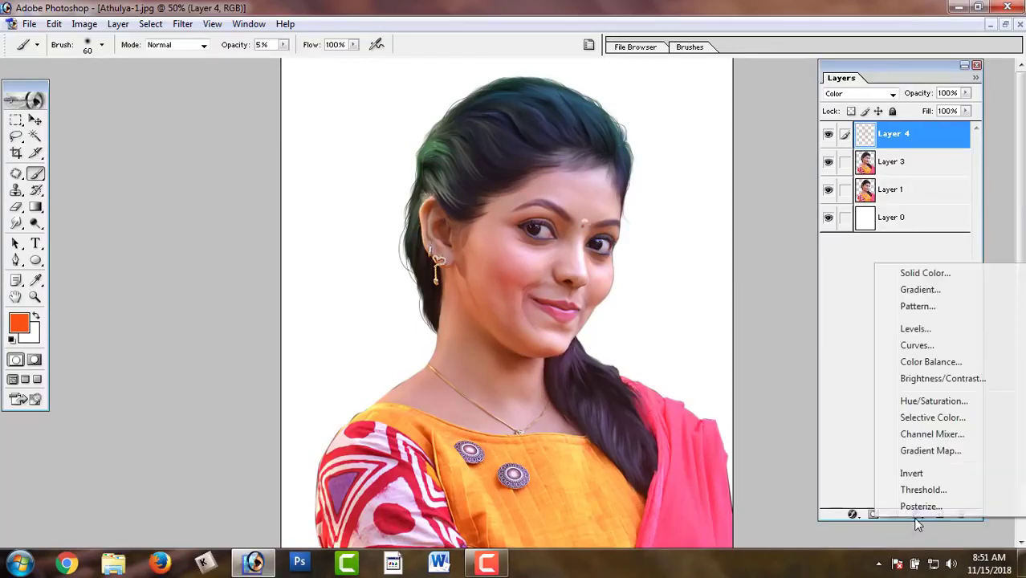
click(932, 401)
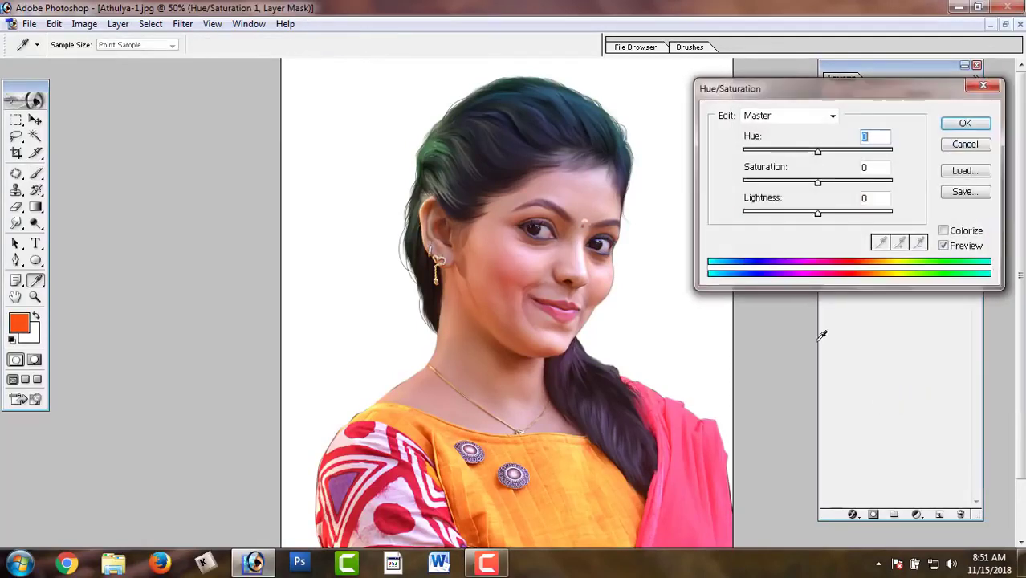
drag(819, 189, 829, 190)
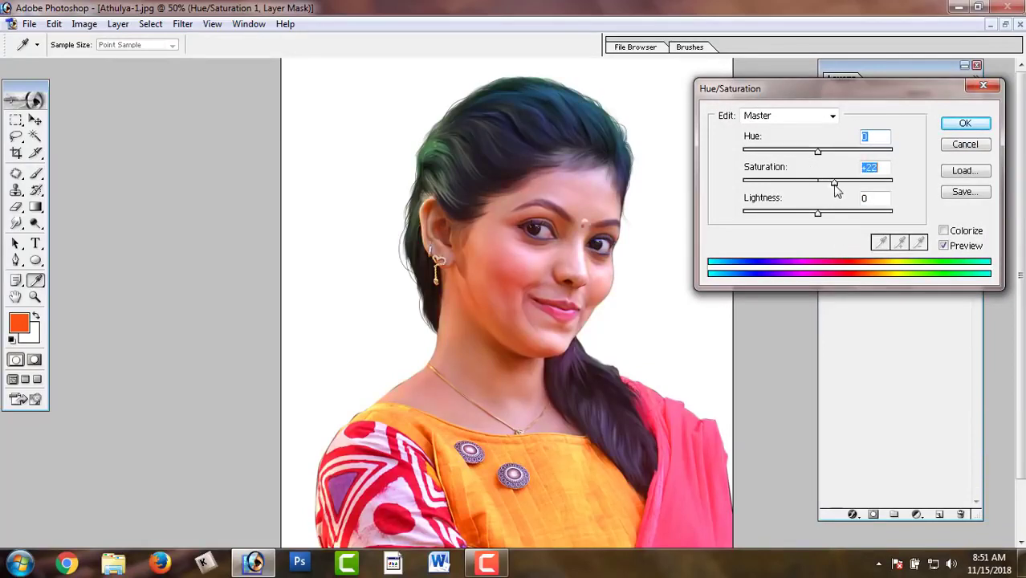
click(964, 124)
key(b)
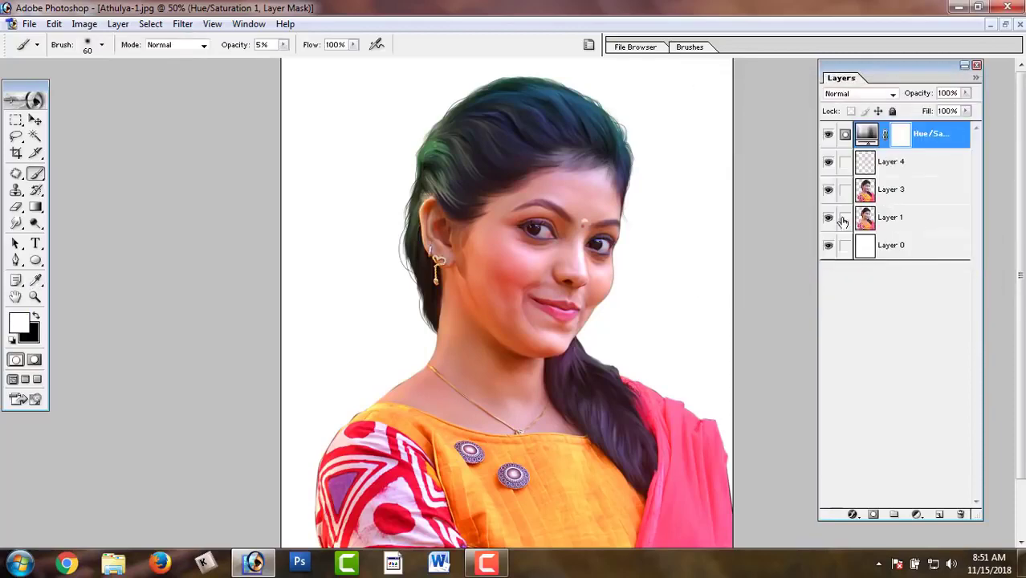
key(ctrl+plus)
key(ctrl+plus)
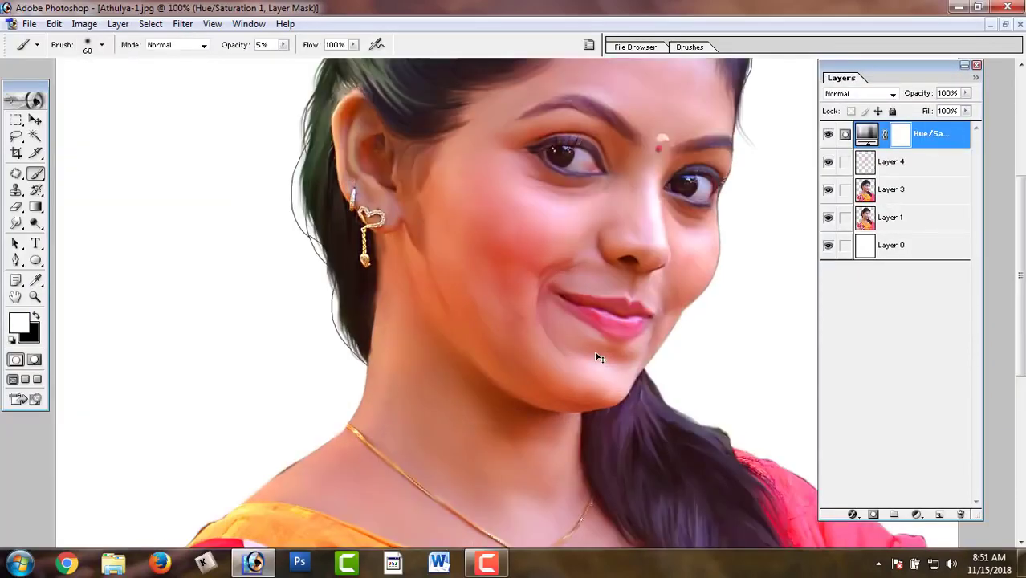
key(ctrl+minus)
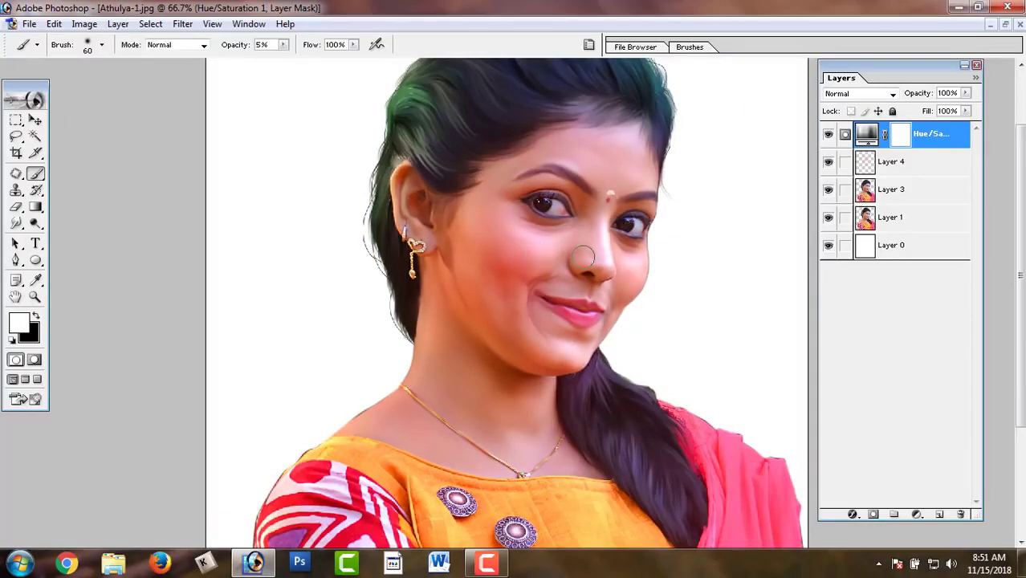
key(ctrl+minus)
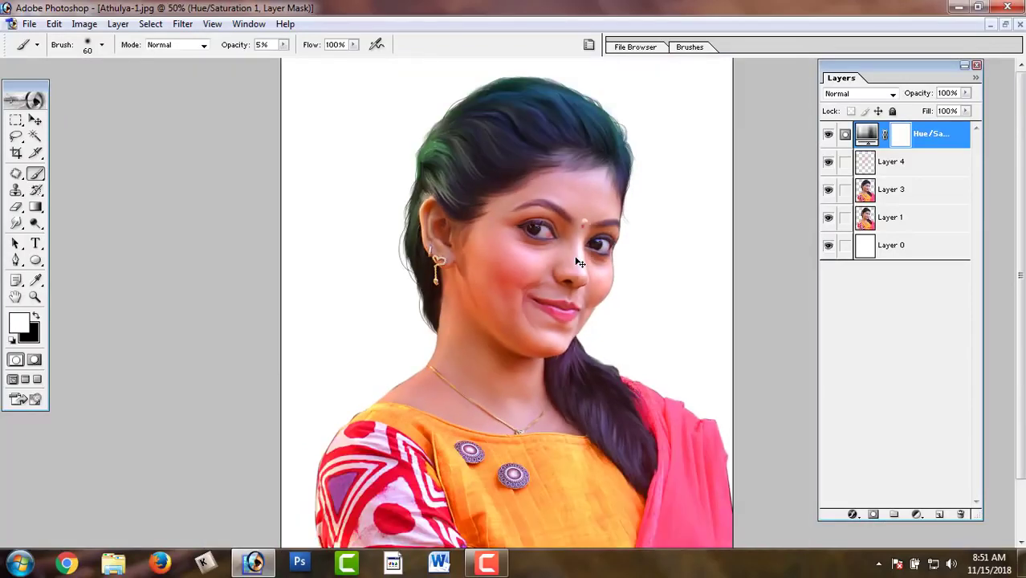
key(ctrl+minus)
Zoom to a close-up of the face and add a new empty Layer 5
key(ctrl+0)
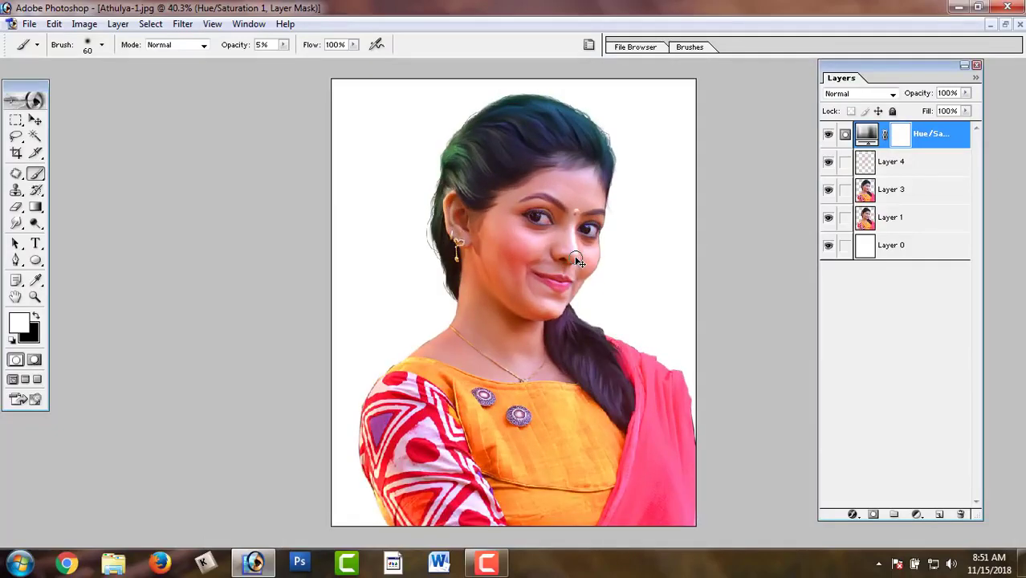
key(ctrl+plus)
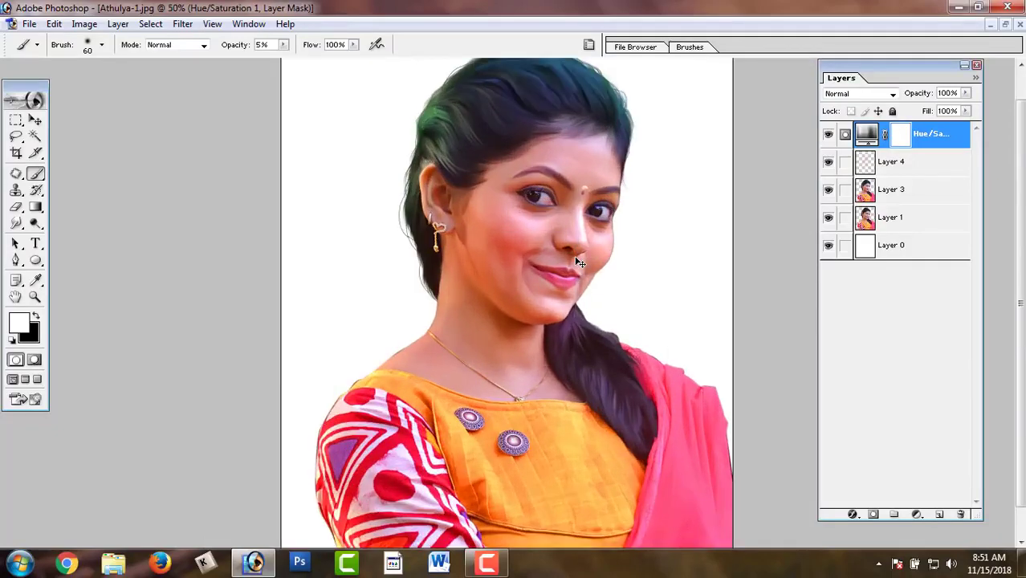
key(ctrl+plus)
key(ctrl+plus)
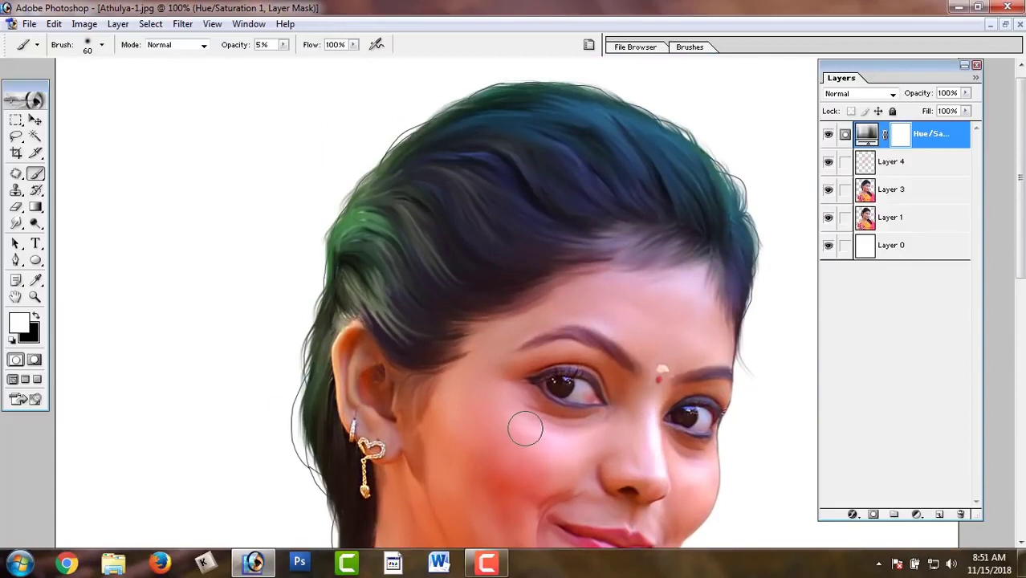
key(ctrl+shift+n)
key(Return)
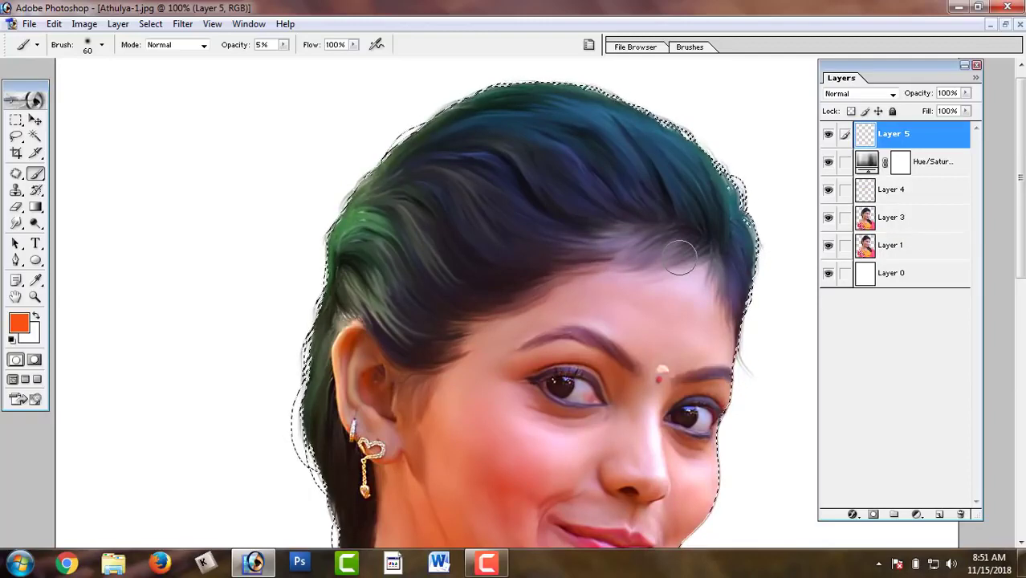
Enlarge the brush to 400 px and set the foreground colour to green
key(bracketright)
key(bracketright)
key(bracketright)
key(bracketright)
key(bracketright)
key(bracketright)
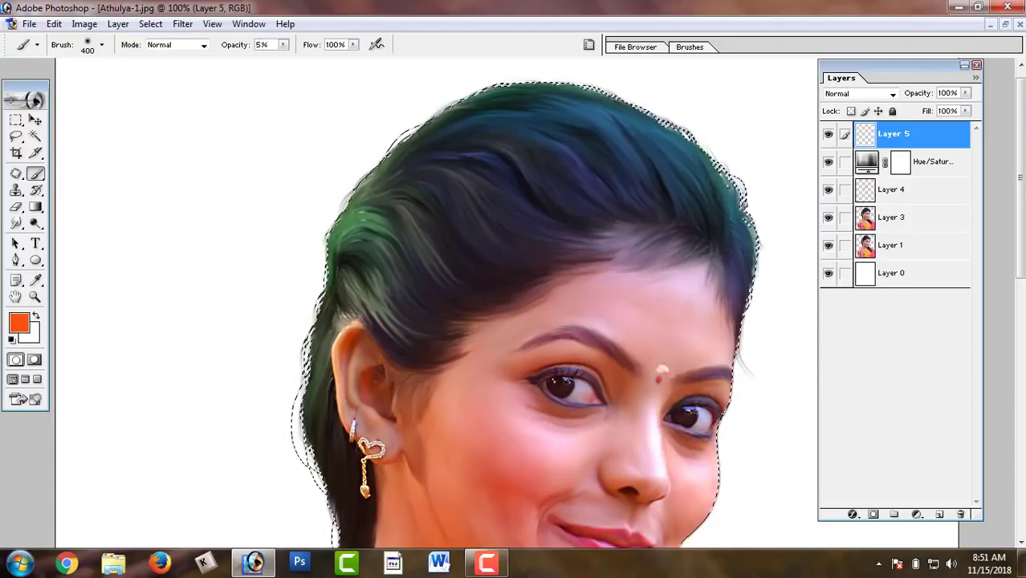
click(20, 322)
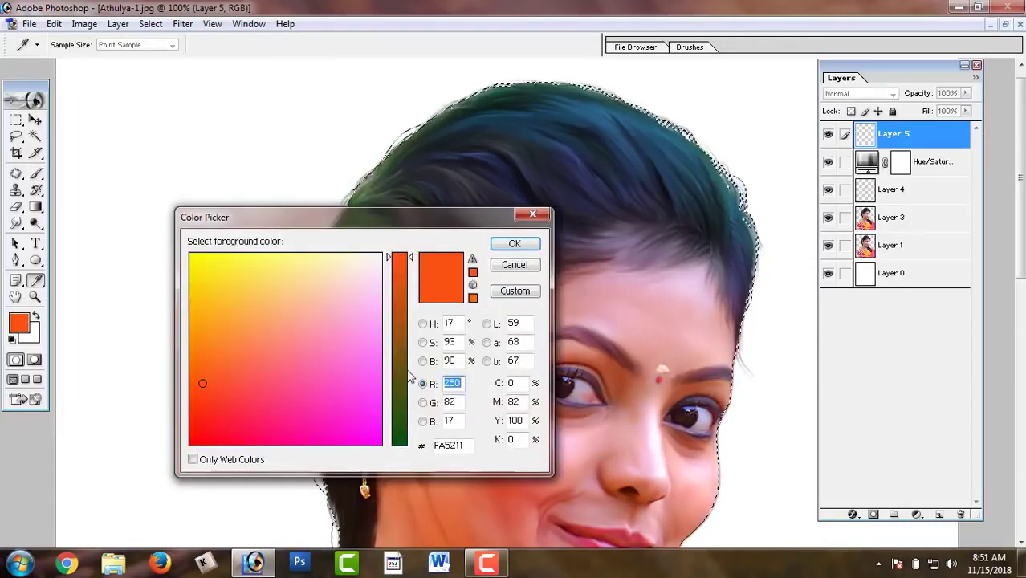
click(424, 323)
drag(399, 353, 399, 366)
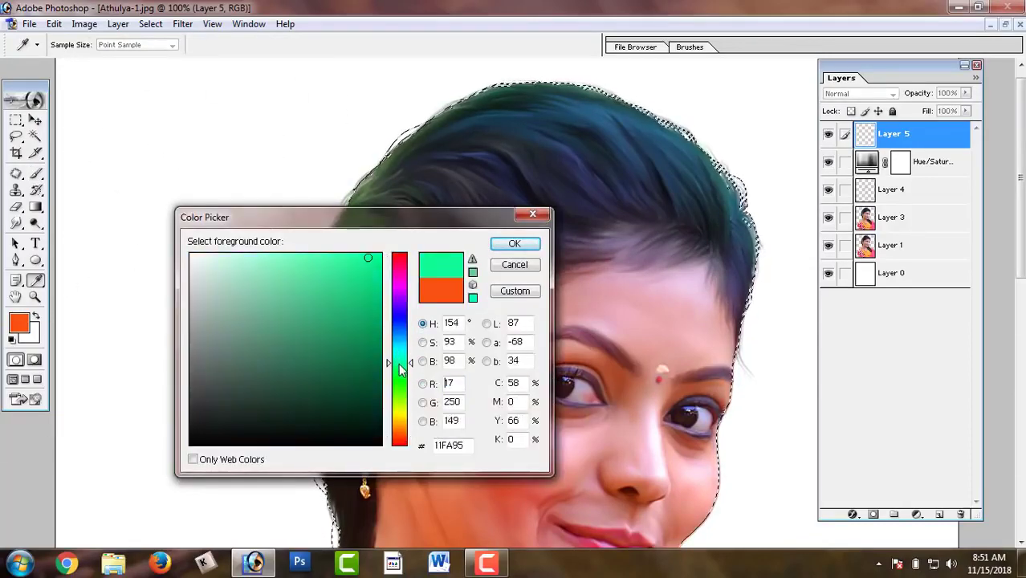
click(514, 243)
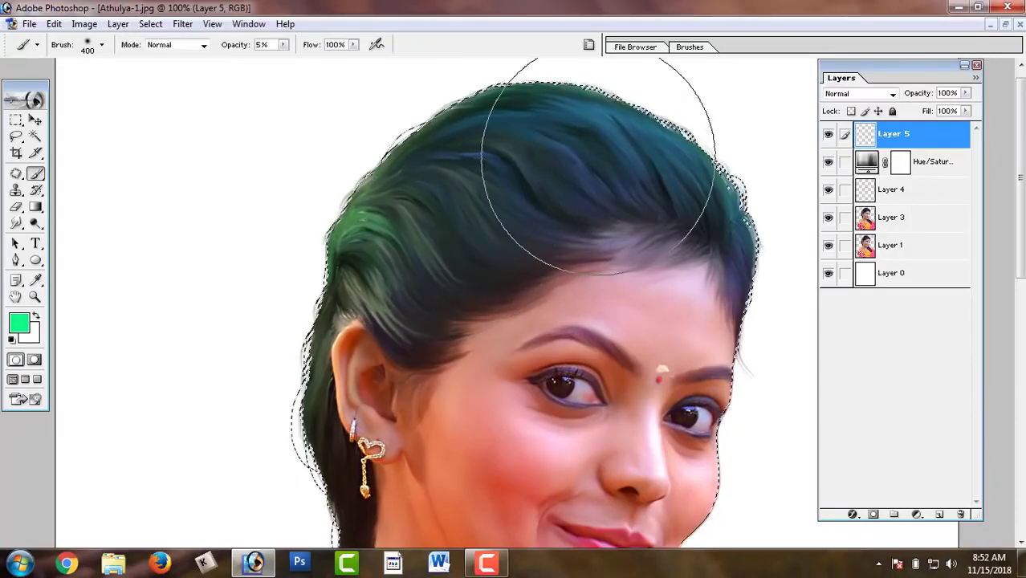
Set Layer 5's blend mode to Color and review the green hair tint
click(835, 95)
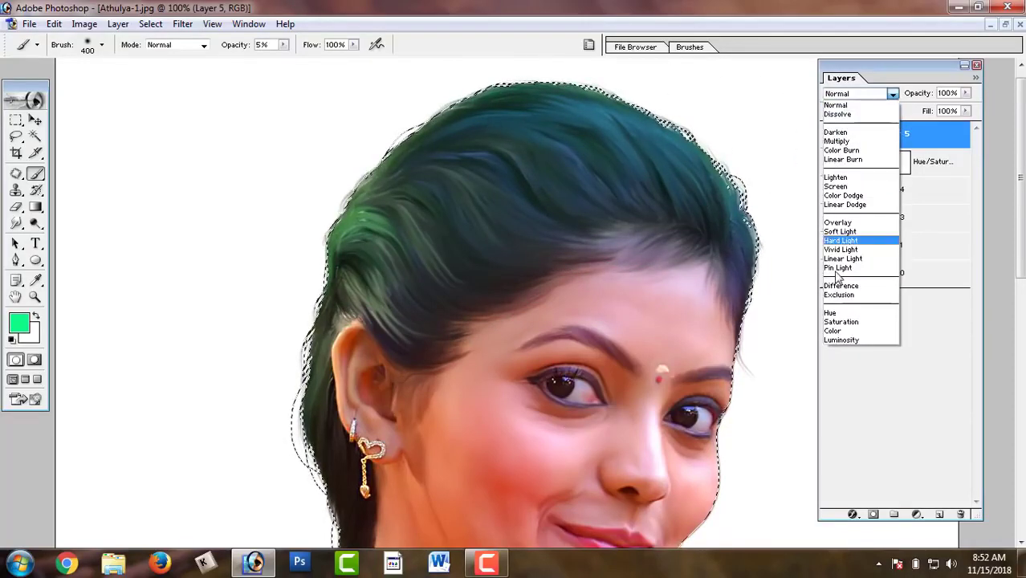
click(836, 328)
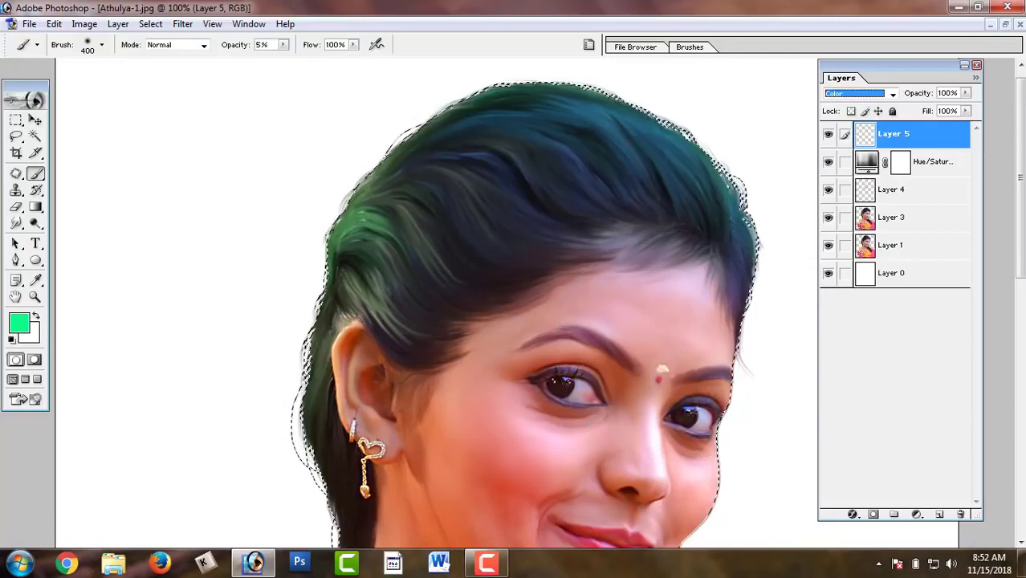
key(ctrl+minus)
key(ctrl+minus)
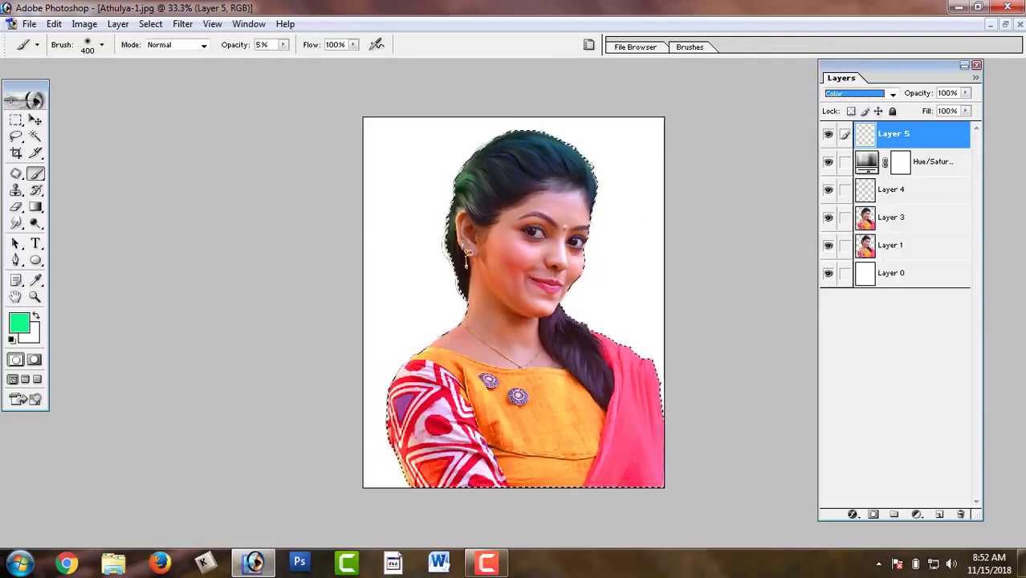
key(ctrl+plus)
key(ctrl+minus)
key(ctrl+plus)
key(ctrl+plus)
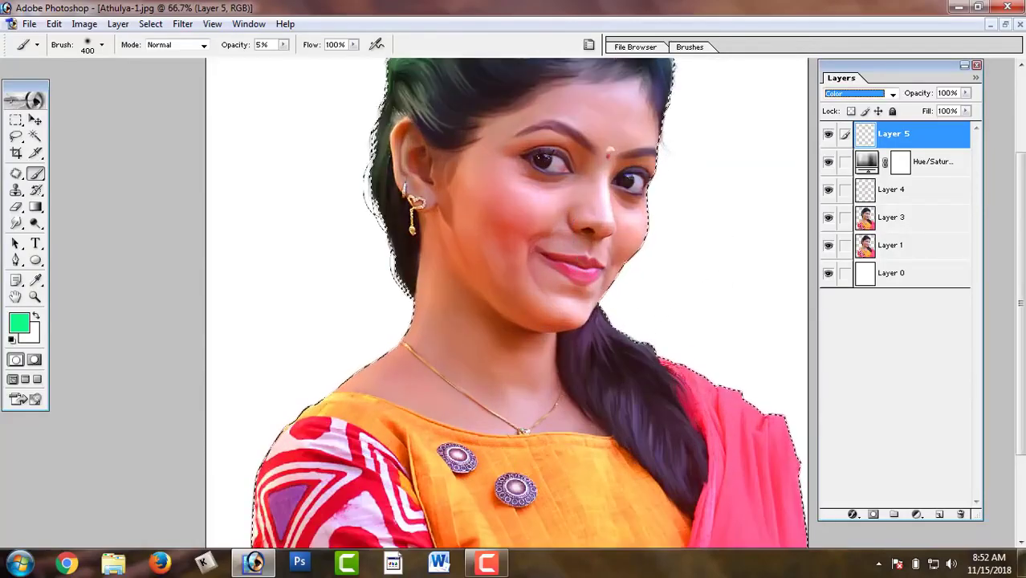
scroll(643, 321, up, 3)
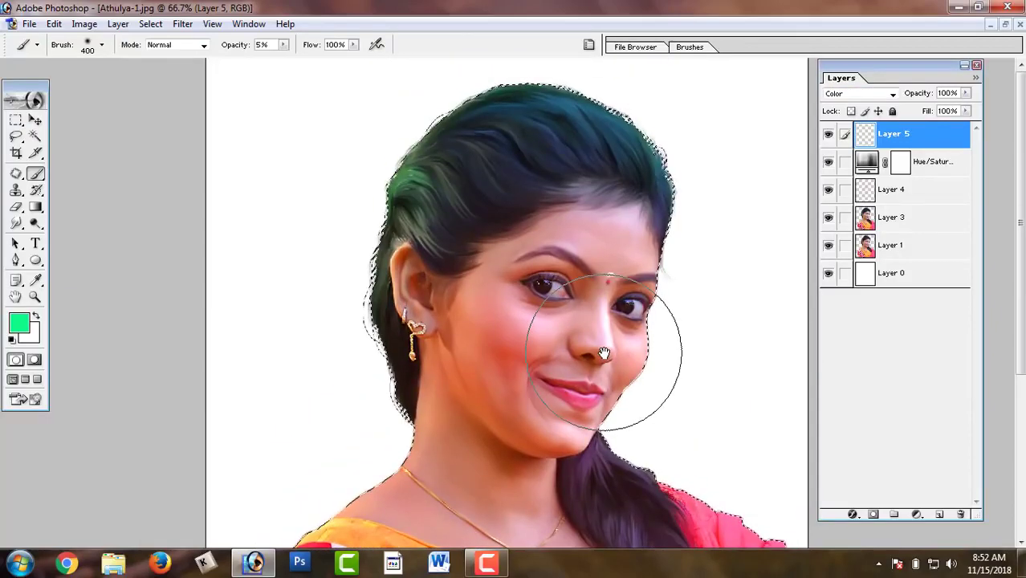